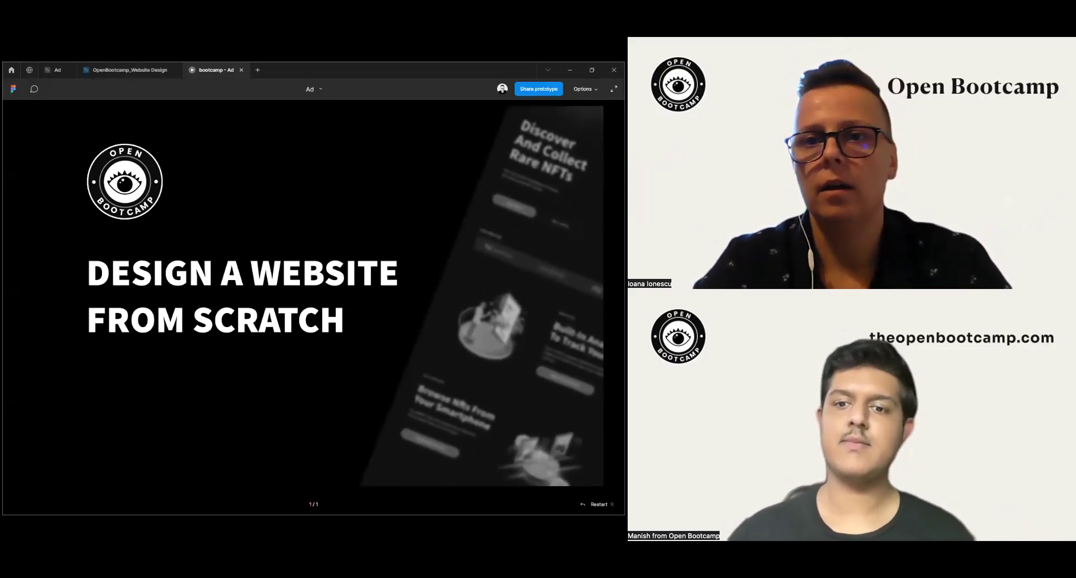
Step: Switch to the OpenBootcamp_Website Design file and expand the Setup Materials frame to look through its layers
{"action": "left_click", "coordinate": [92, 71]}
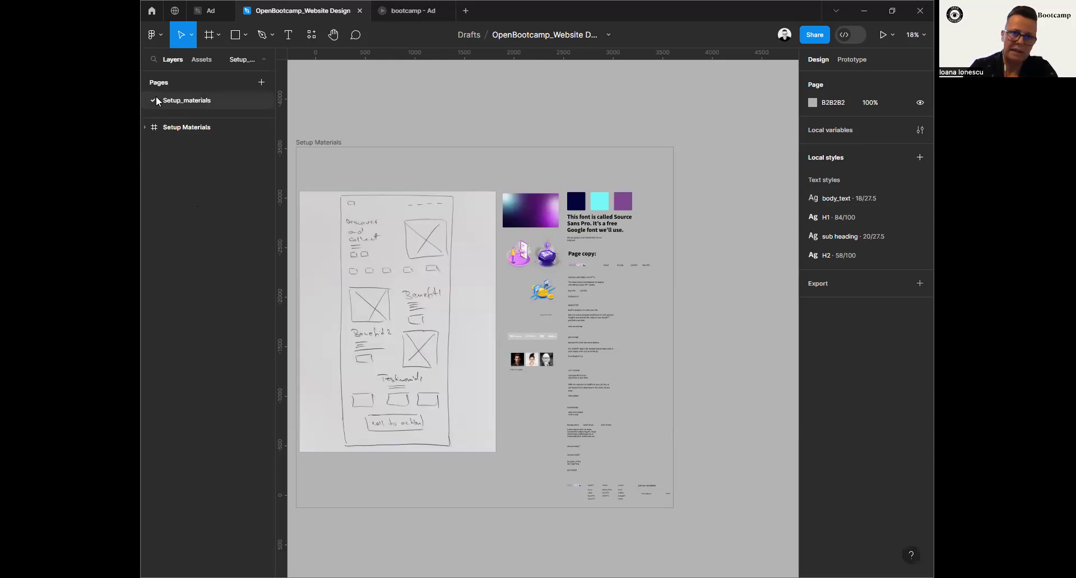
{"action": "left_click", "coordinate": [145, 127]}
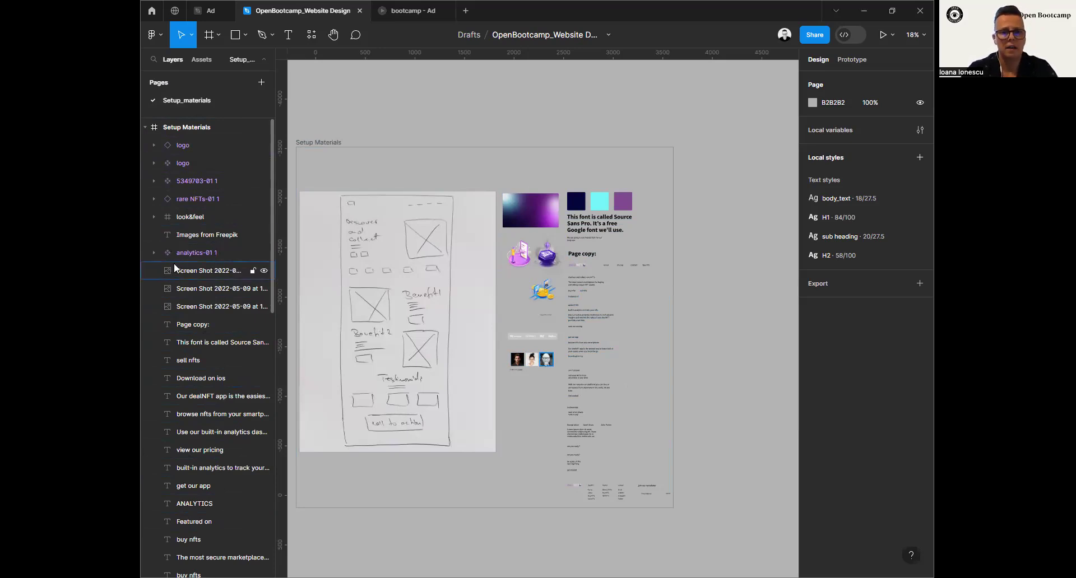
{"action": "scroll", "coordinate": [195, 396], "scroll_direction": "down", "scroll_amount": 5}
{"action": "scroll", "coordinate": [194, 370], "scroll_direction": "up", "scroll_amount": 2}
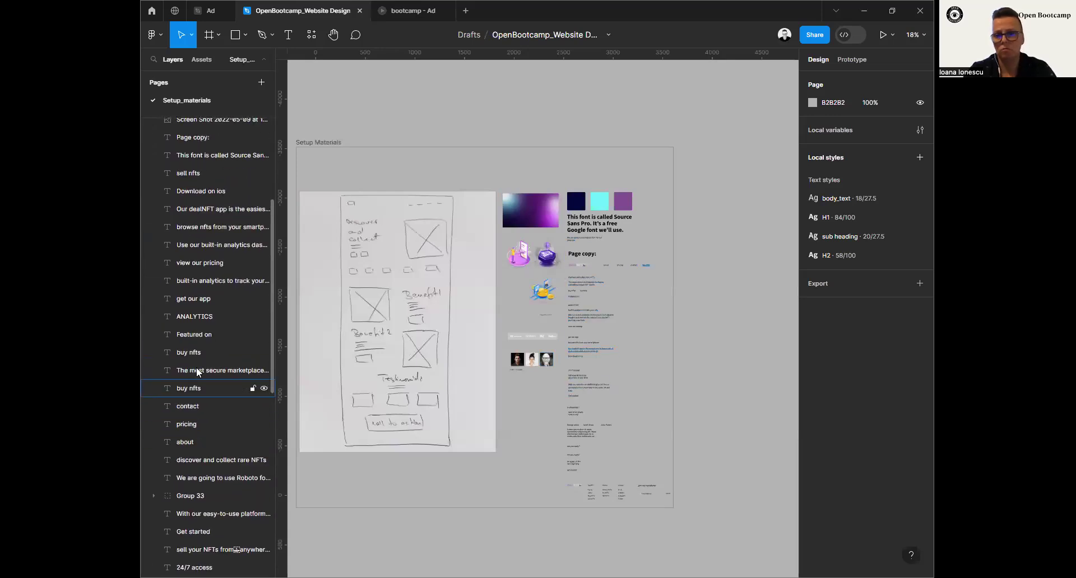
{"action": "left_click", "coordinate": [153, 98]}
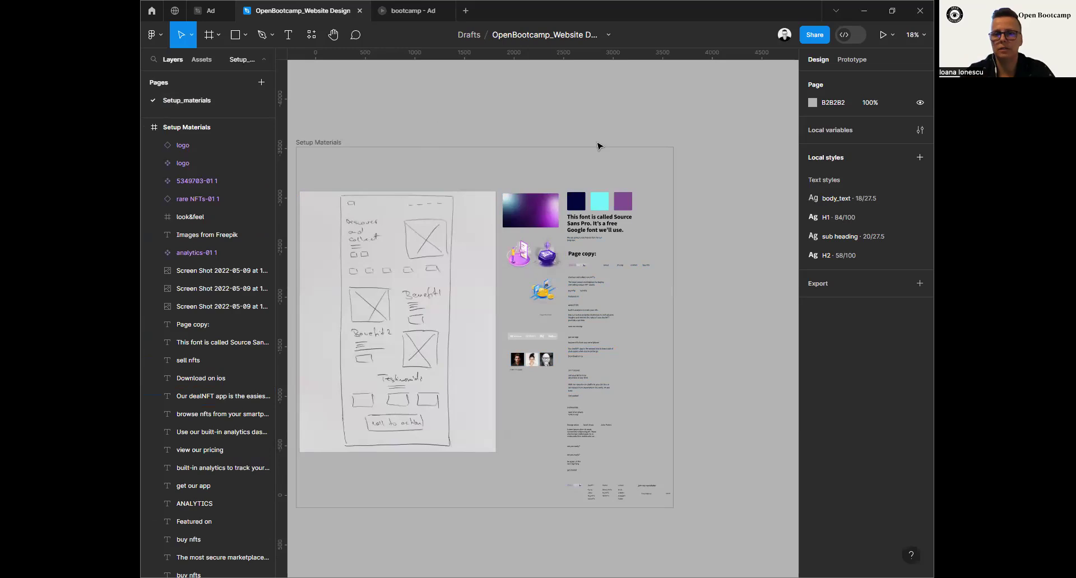
Step: Inspect the fill colours of the purple, cyan and navy swatches in the Setup Materials frame
{"action": "left_click", "coordinate": [625, 203]}
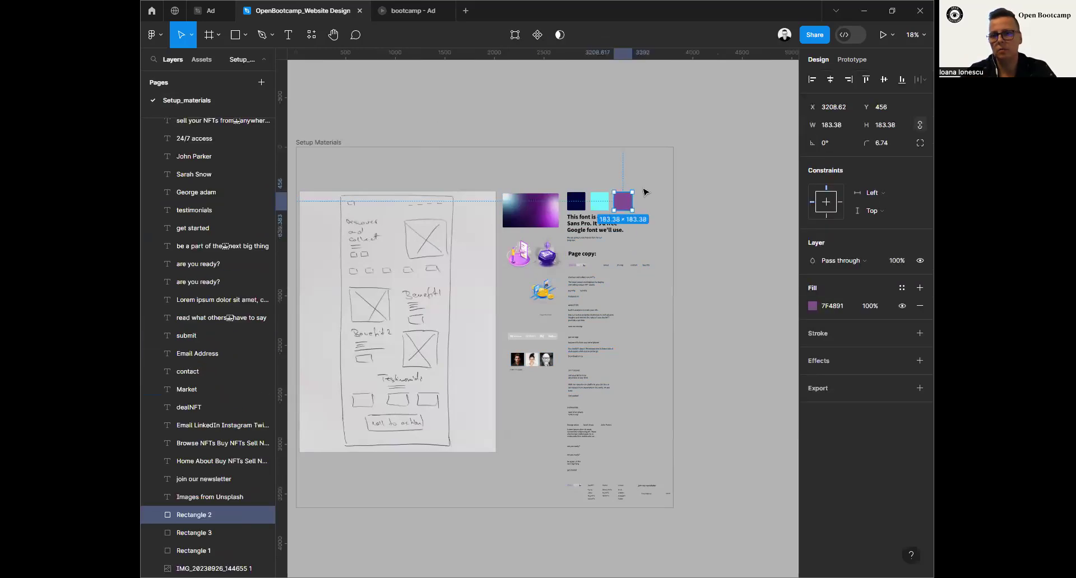
{"action": "left_click", "coordinate": [599, 202]}
{"action": "left_click", "coordinate": [578, 201]}
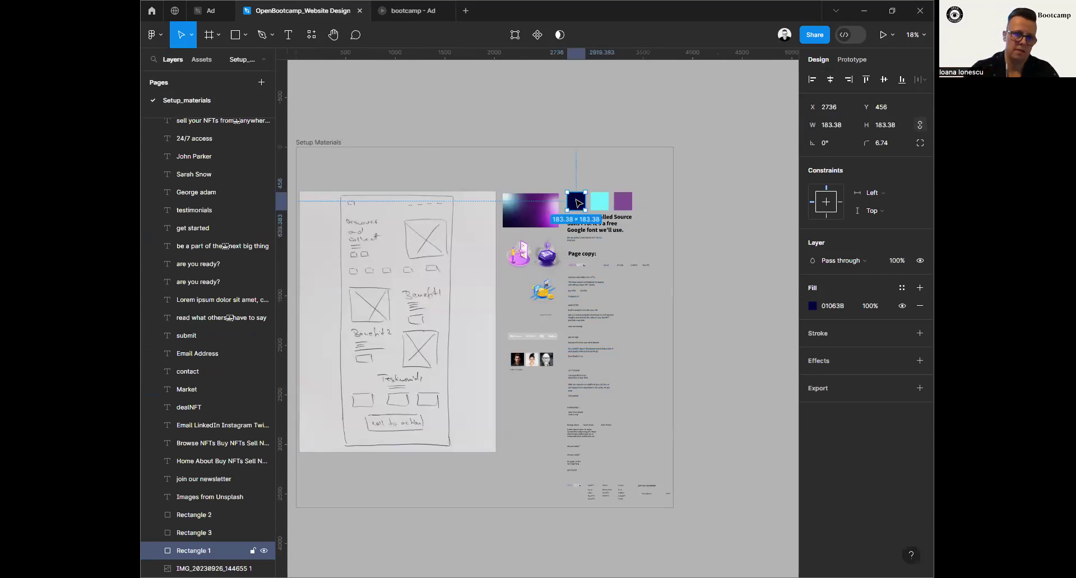
{"action": "left_click", "coordinate": [435, 120]}
{"action": "mouse_move", "coordinate": [439, 111]}
{"action": "left_mouse_down"}
{"action": "mouse_move", "coordinate": [507, 94]}
{"action": "mouse_move", "coordinate": [473, 84]}
{"action": "left_mouse_up"}
{"action": "left_click", "coordinate": [449, 184]}
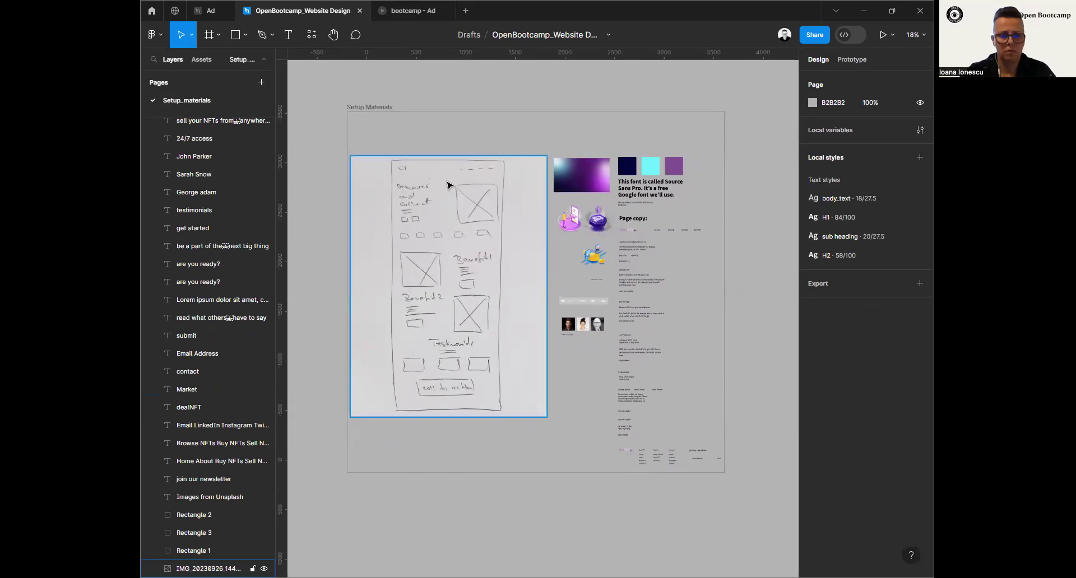
{"action": "left_click", "coordinate": [465, 132]}
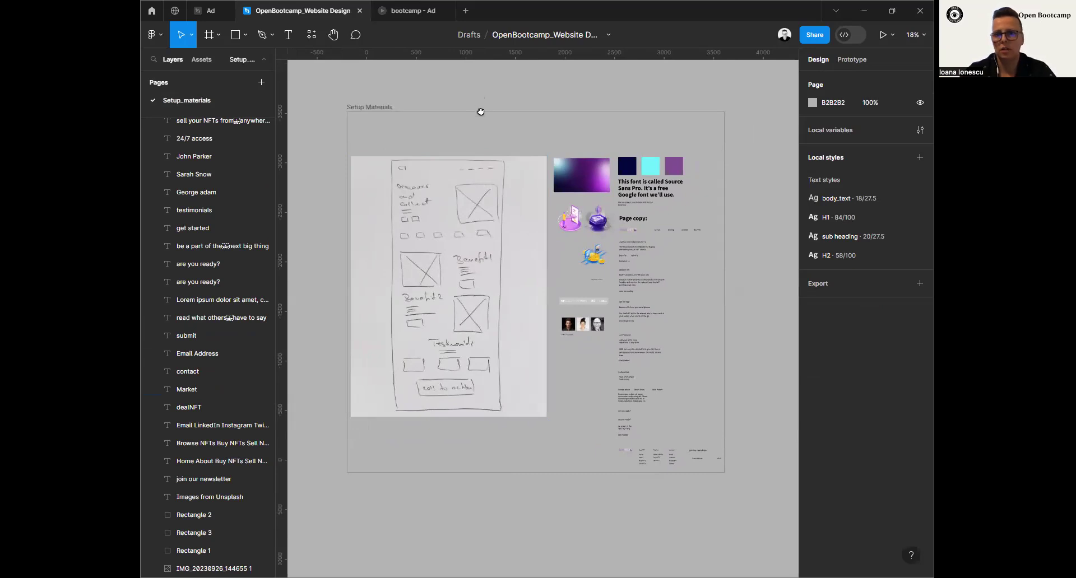
{"action": "scroll", "coordinate": [479, 110], "scroll_direction": "up", "scroll_amount": 2}
{"action": "scroll", "coordinate": [477, 132], "scroll_direction": "right", "scroll_amount": 2}
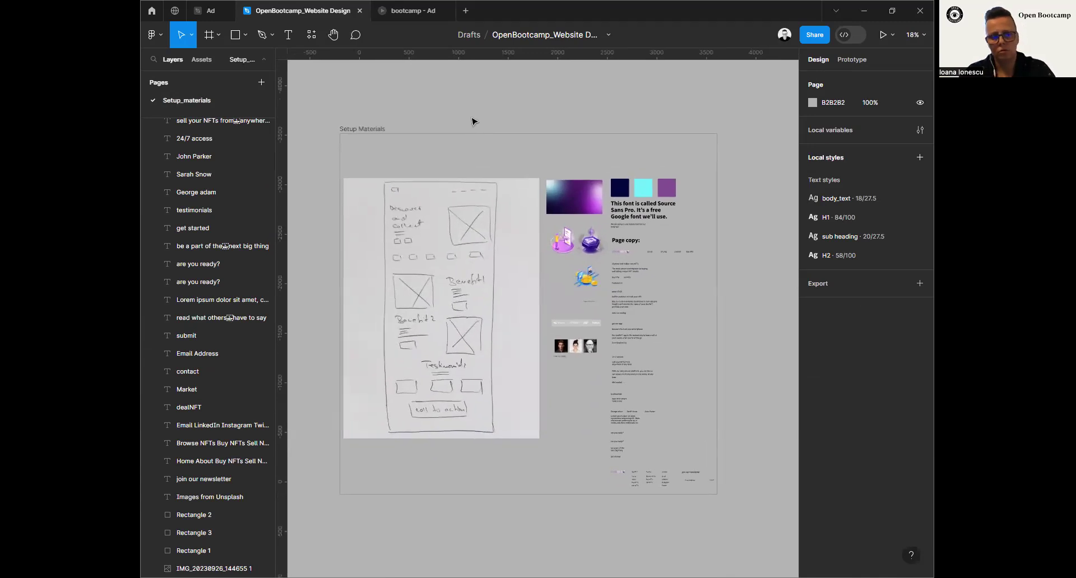
{"action": "key", "text": "ctrl+minus"}
{"action": "key", "text": "ctrl+equal"}
{"action": "key", "text": "ctrl+equal"}
{"action": "key", "text": "ctrl+minus"}
{"action": "key", "text": "ctrl+minus"}
{"action": "key", "text": "ctrl+minus"}
{"action": "key", "text": "ctrl+minus"}
{"action": "key", "text": "ctrl+equal"}
{"action": "key", "text": "ctrl+equal"}
{"action": "key", "text": "ctrl+equal"}
{"action": "key", "text": "ctrl+minus"}
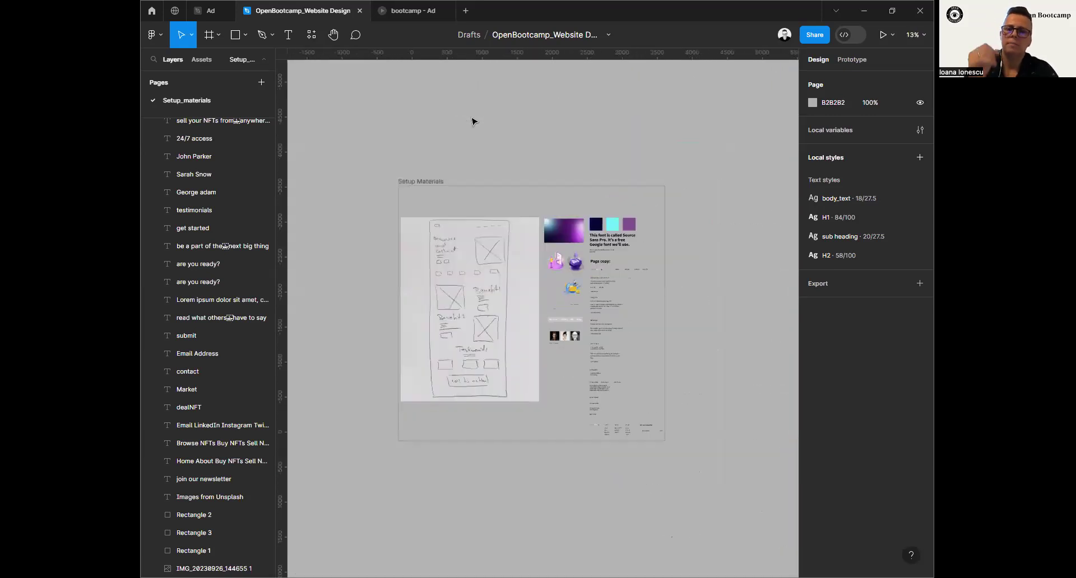
{"action": "scroll", "coordinate": [473, 121], "scroll_direction": "up", "scroll_amount": 3}
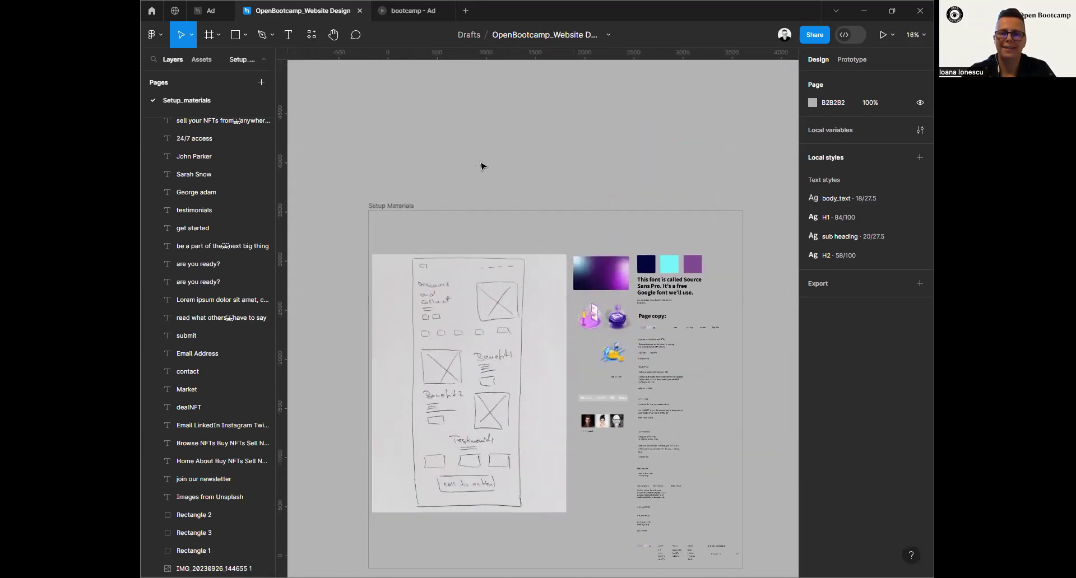
{"action": "scroll", "coordinate": [500, 144], "scroll_direction": "down", "scroll_amount": 3}
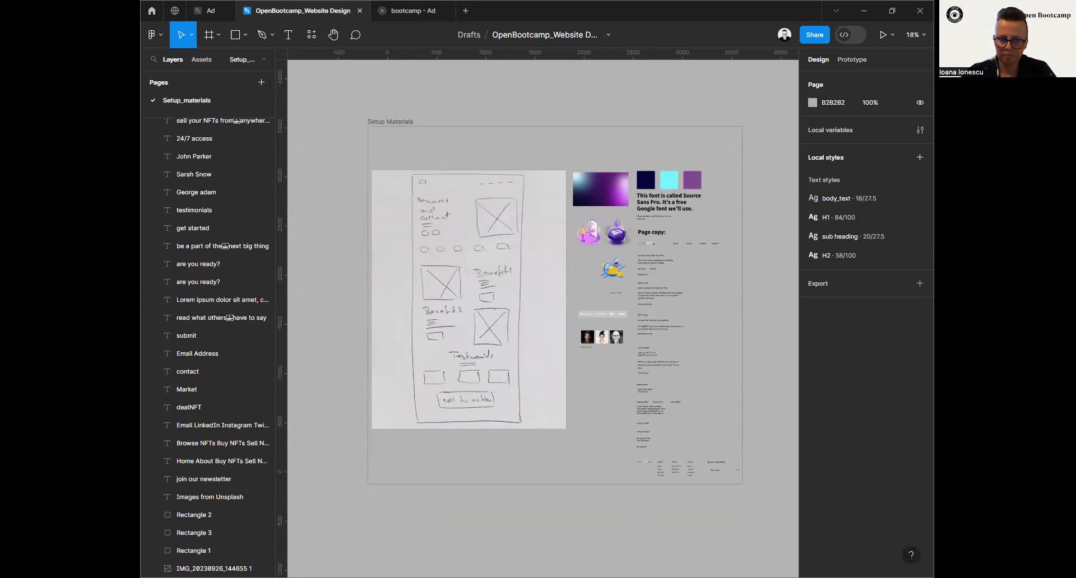
Step: Examine the hand-drawn wireframe sketch from its header and benefit sections to the testimonials and call to action
{"action": "left_click", "coordinate": [496, 317]}
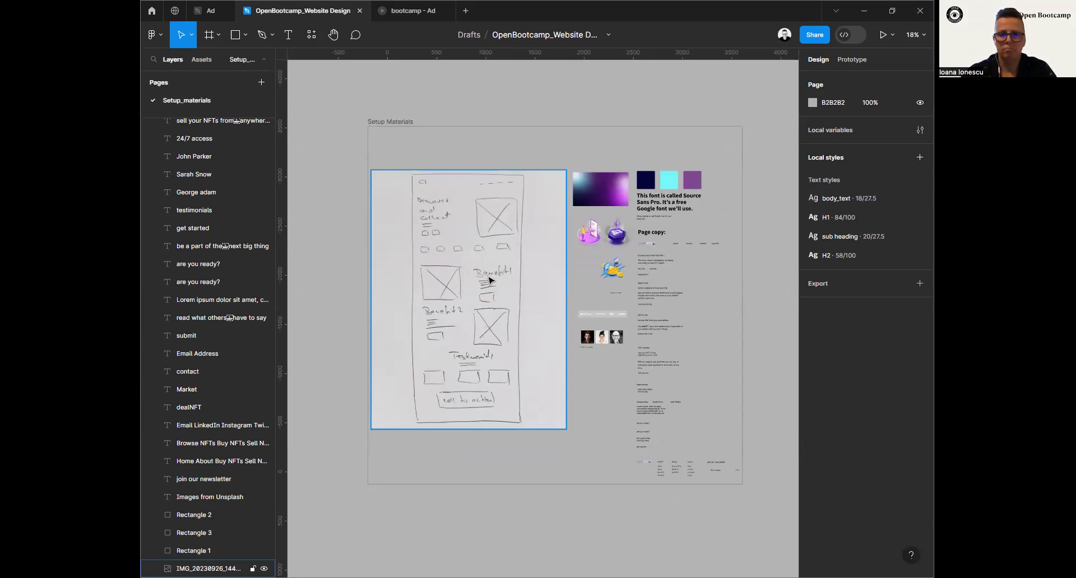
{"action": "scroll", "coordinate": [487, 278], "scroll_direction": "up", "scroll_amount": 2}
{"action": "scroll", "coordinate": [436, 252], "scroll_direction": "up", "scroll_amount": 3}
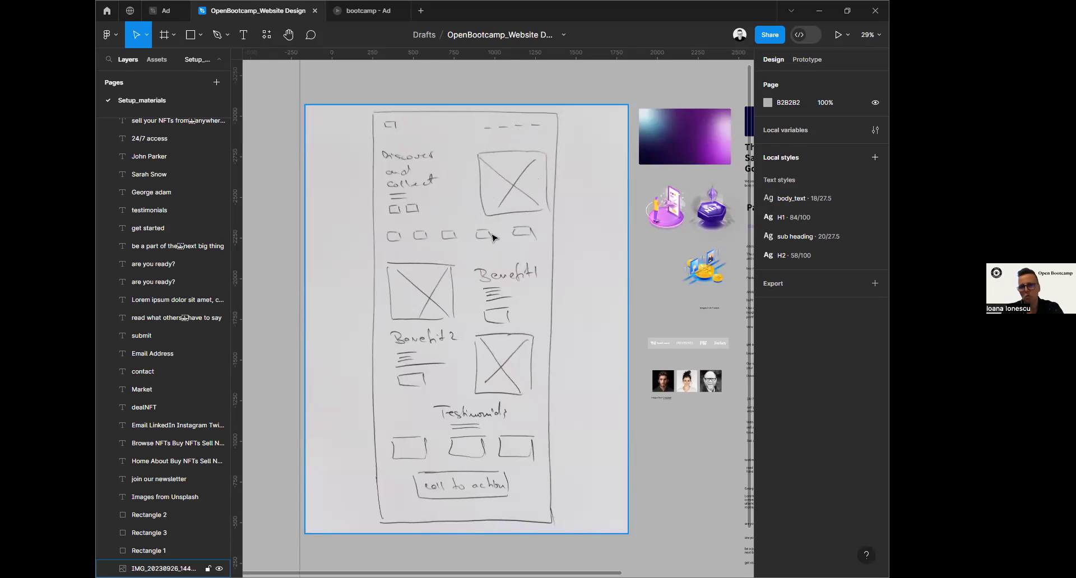
{"action": "scroll", "coordinate": [499, 237], "scroll_direction": "down", "scroll_amount": 1}
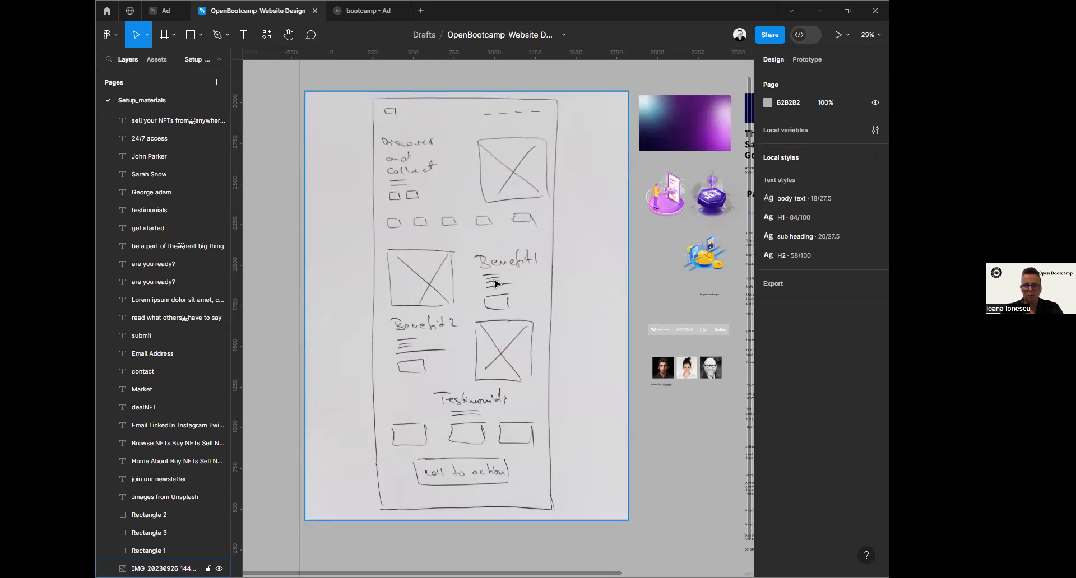
{"action": "scroll", "coordinate": [494, 283], "scroll_direction": "down", "scroll_amount": 1}
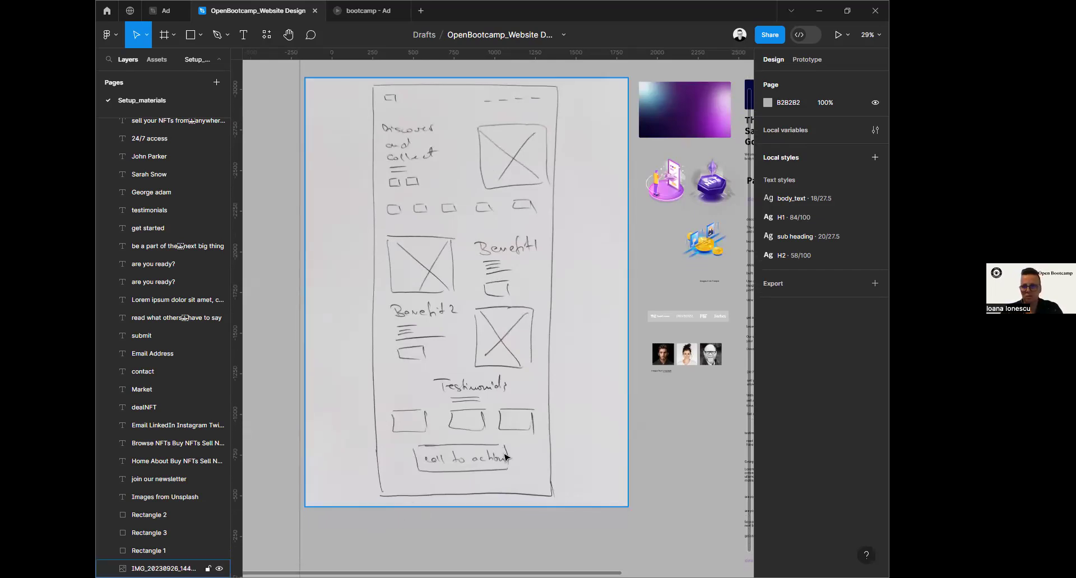
Step: Select the purple swatch beside the wireframe sketch and locate its rectangle among the layers
{"action": "left_click_drag", "start_coordinate": [651, 442], "coordinate": [469, 473]}
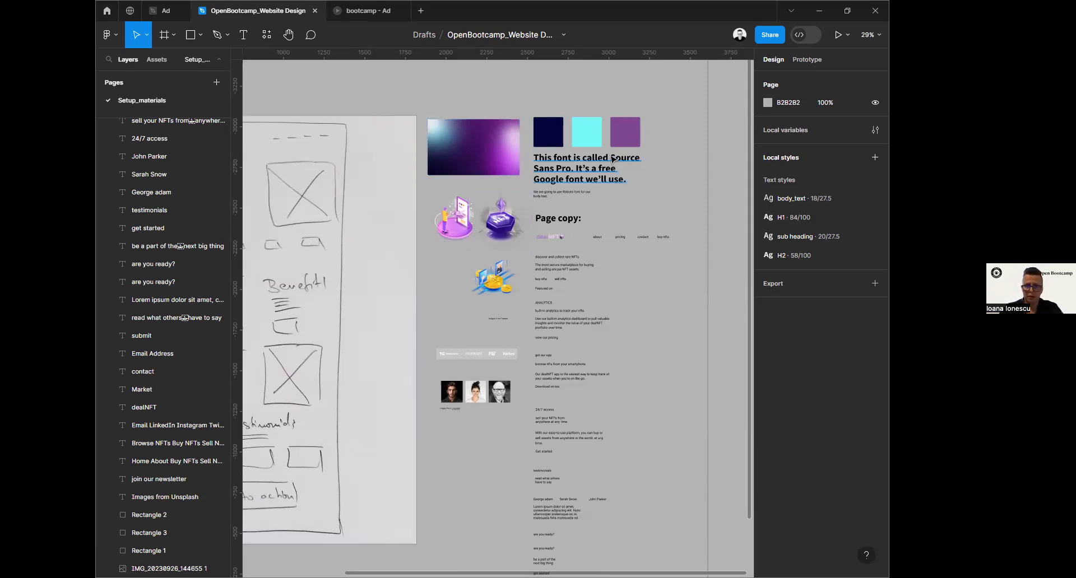
{"action": "left_click", "coordinate": [623, 135]}
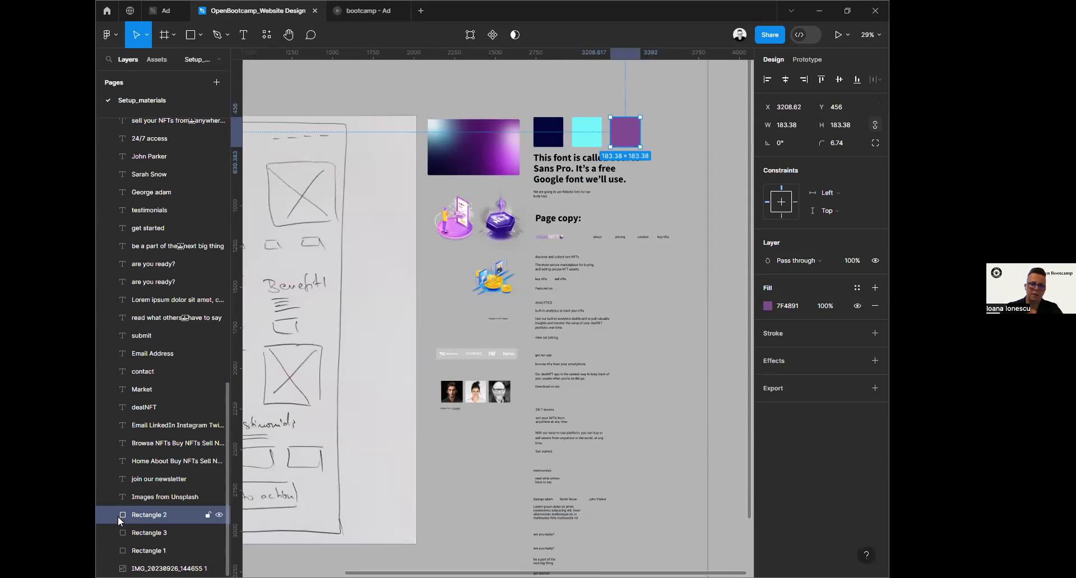
{"action": "left_click", "coordinate": [147, 530]}
{"action": "left_click", "coordinate": [151, 519]}
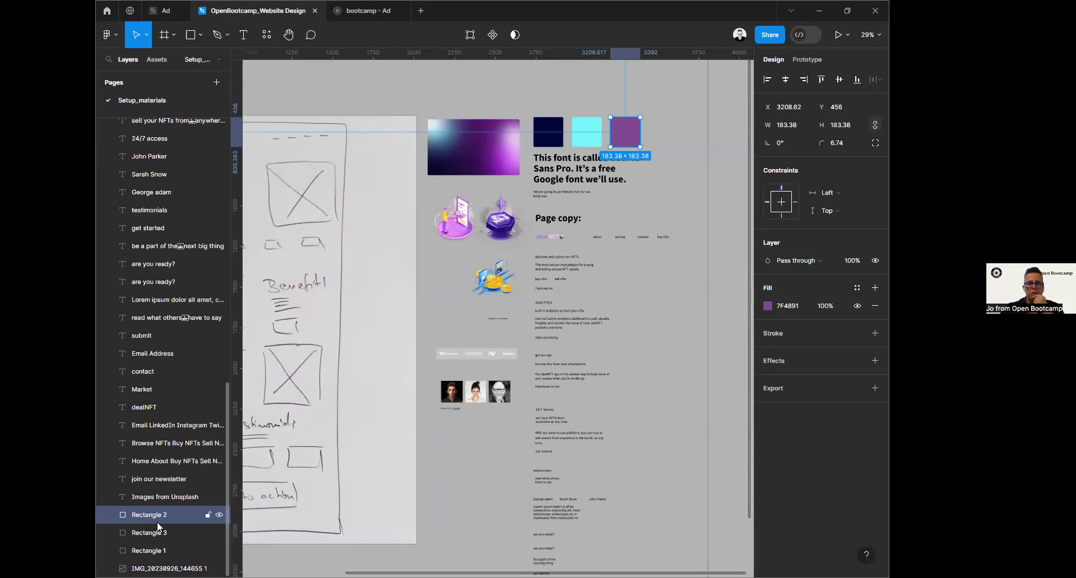
Step: Move the navy swatch so that it overlaps the cyan and purple swatches
{"action": "left_click", "coordinate": [577, 141]}
{"action": "left_click", "coordinate": [561, 134]}
{"action": "left_click", "coordinate": [576, 138]}
{"action": "left_click", "coordinate": [561, 136]}
{"action": "left_click", "coordinate": [573, 136]}
{"action": "left_click_drag", "start_coordinate": [551, 143], "coordinate": [599, 132]}
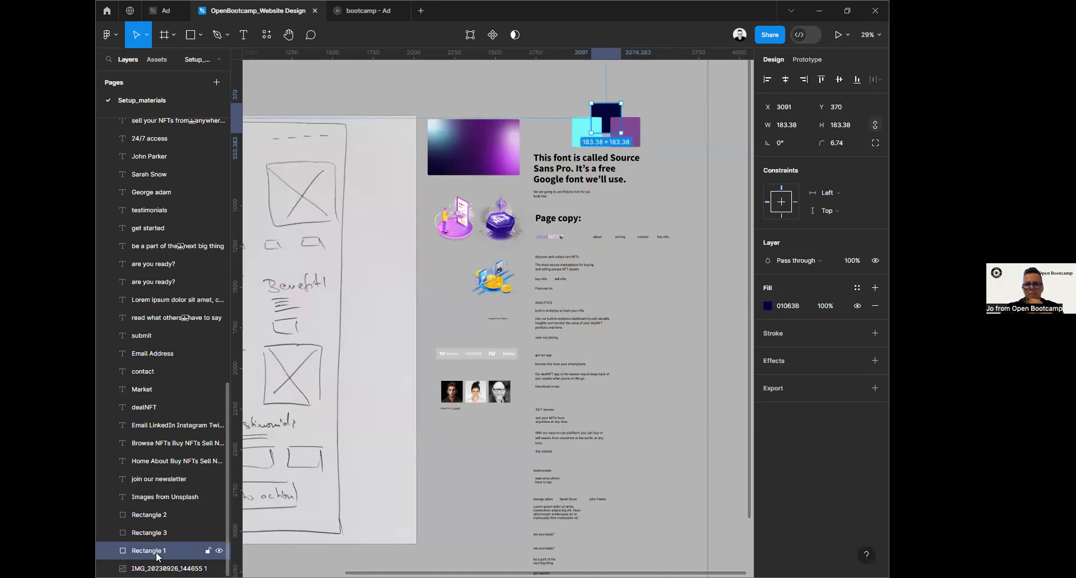
Step: Bring the navy swatch to the front of the layer order and place it before the cyan swatch at X 2740, Y 469
{"action": "left_click_drag", "start_coordinate": [157, 555], "coordinate": [159, 534]}
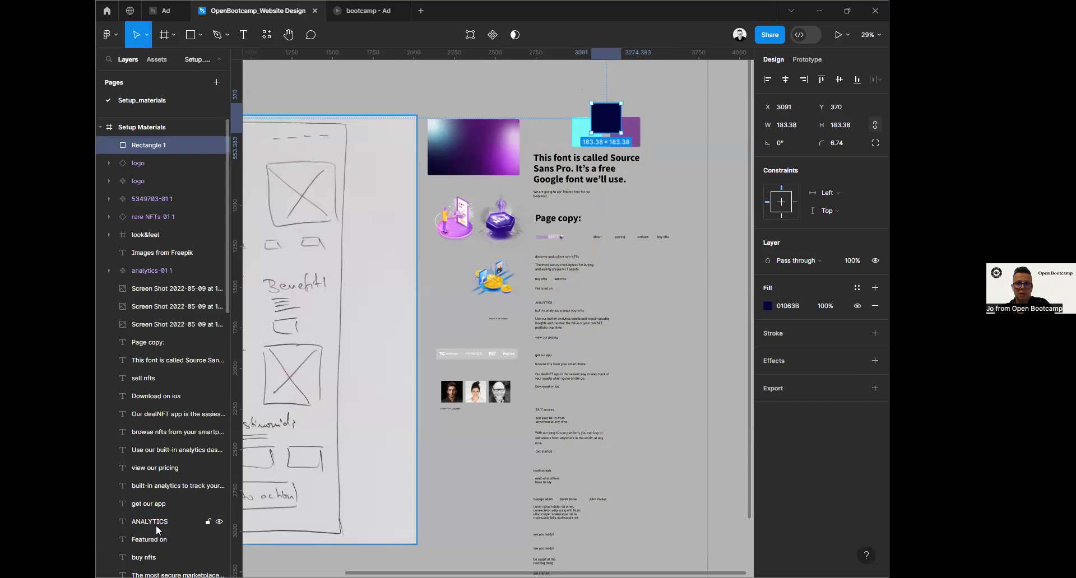
{"action": "key", "text": "["}
{"action": "key", "text": "]"}
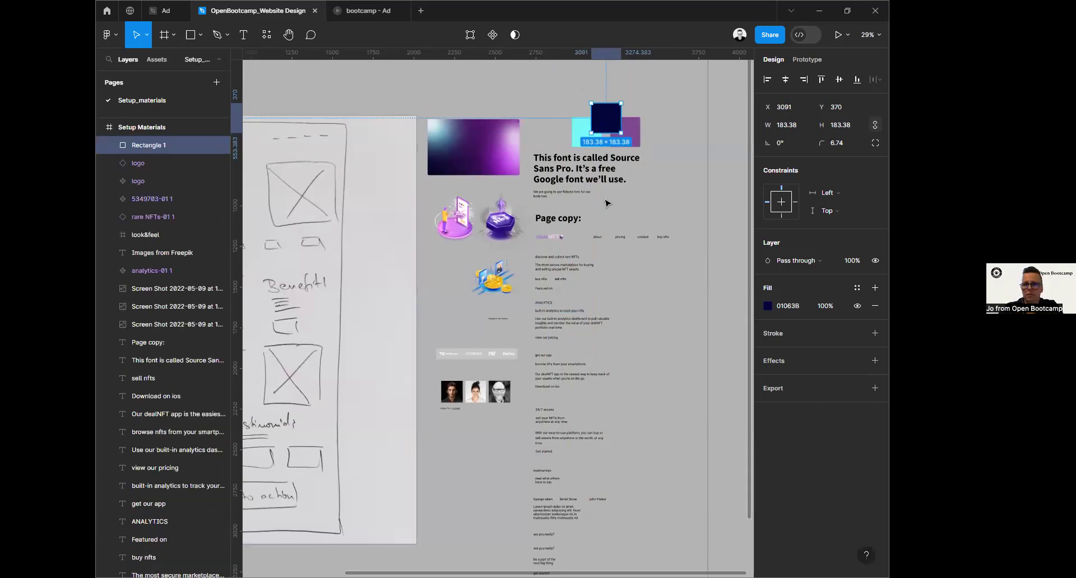
{"action": "left_click_drag", "start_coordinate": [592, 122], "coordinate": [547, 138]}
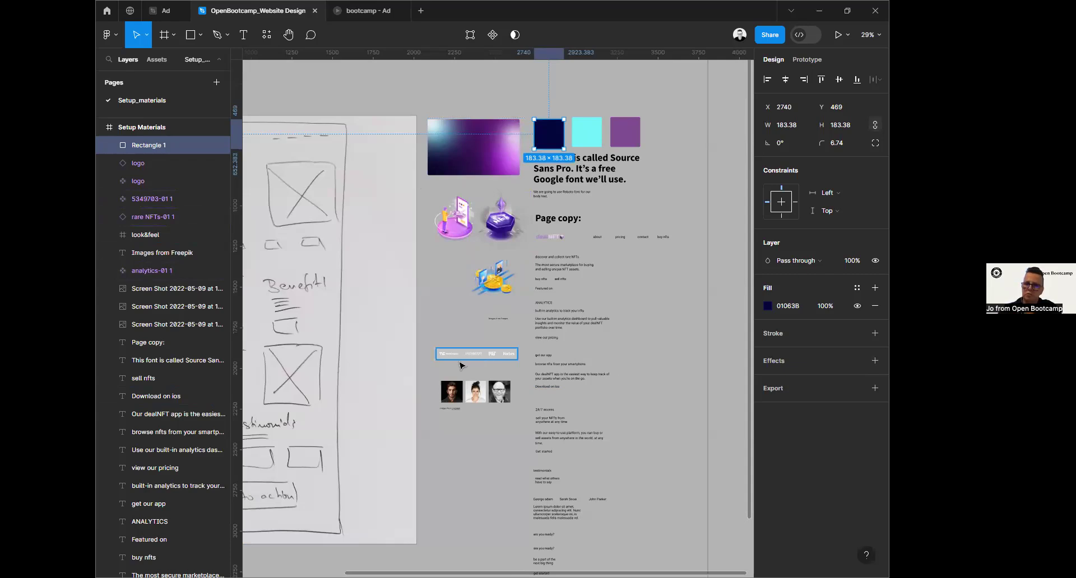
Step: Inspect the font settings of the Roboto body-text note beneath the Source Sans Pro heading
{"action": "scroll", "coordinate": [465, 364], "scroll_direction": "down", "scroll_amount": 1}
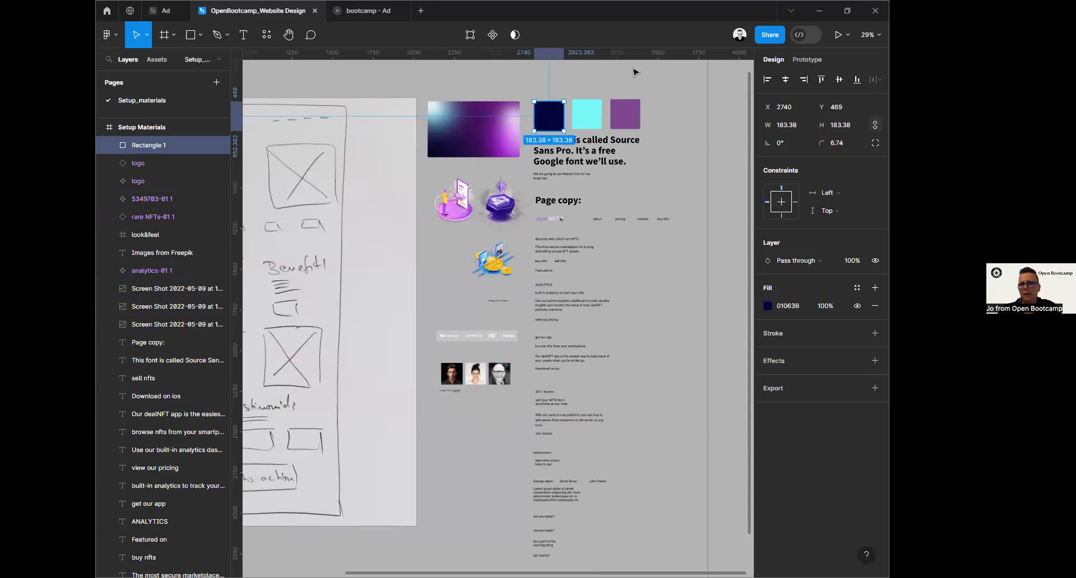
{"action": "scroll", "coordinate": [636, 235], "scroll_direction": "up", "scroll_amount": 1}
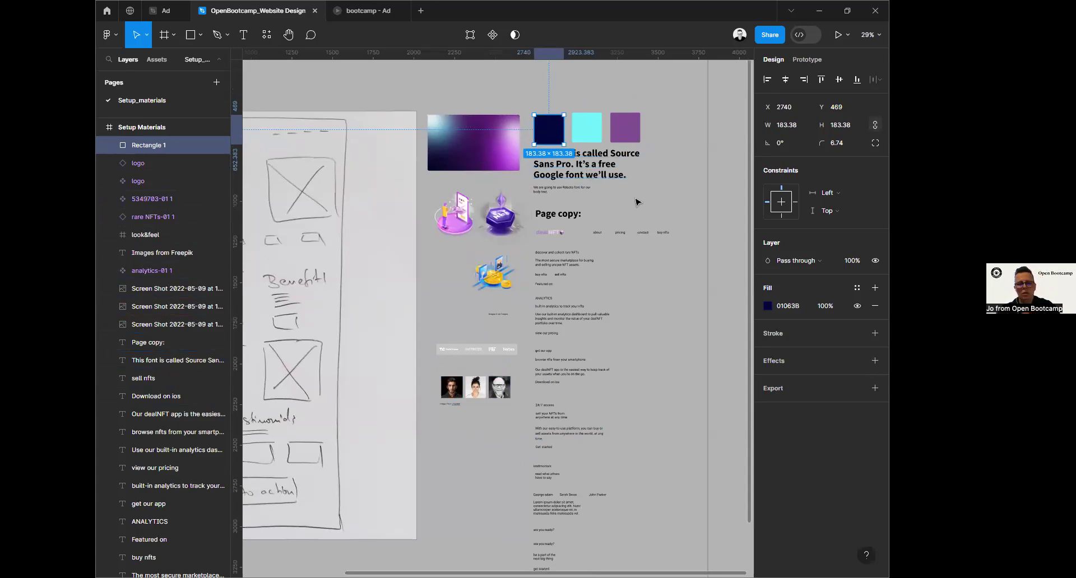
{"action": "scroll", "coordinate": [638, 202], "scroll_direction": "up", "scroll_amount": 5}
{"action": "left_click", "coordinate": [626, 211]}
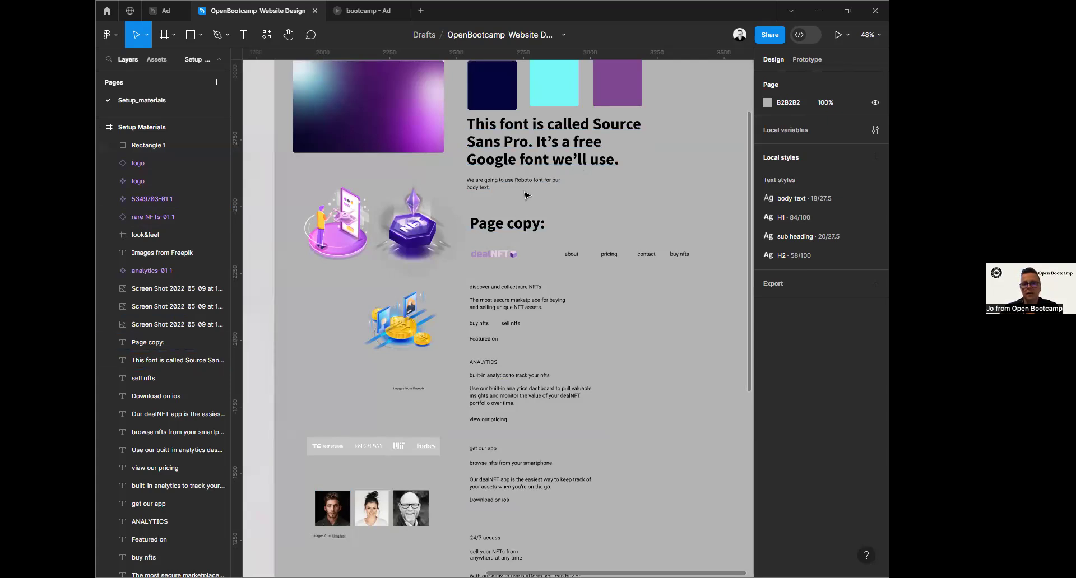
{"action": "left_click", "coordinate": [539, 181]}
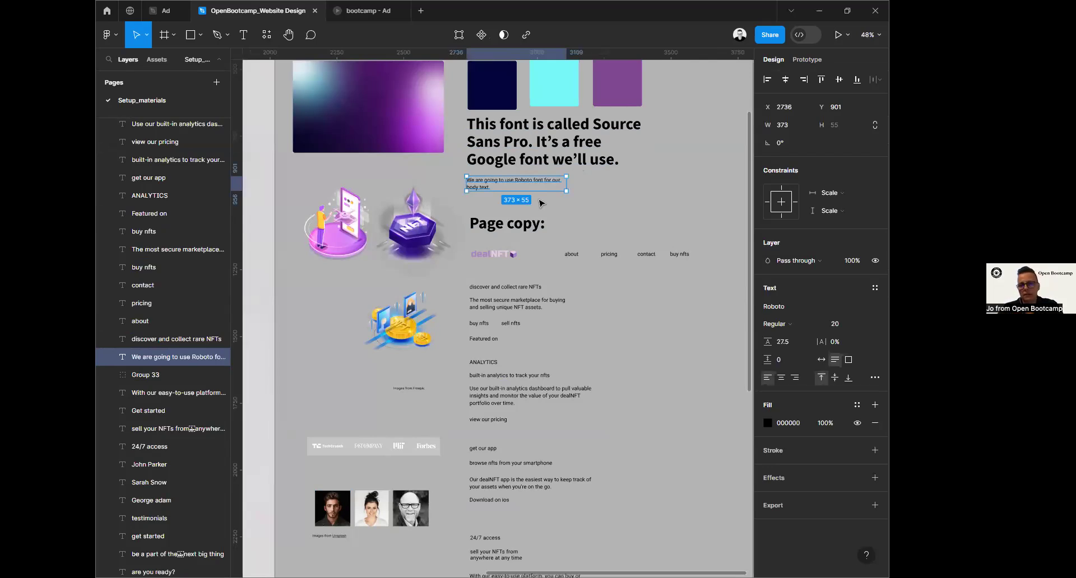
Step: Review the page copy from the navigation labels through the testimonials to the footer, and return to an overview of the materials
{"action": "scroll", "coordinate": [577, 211], "scroll_direction": "down", "scroll_amount": 1}
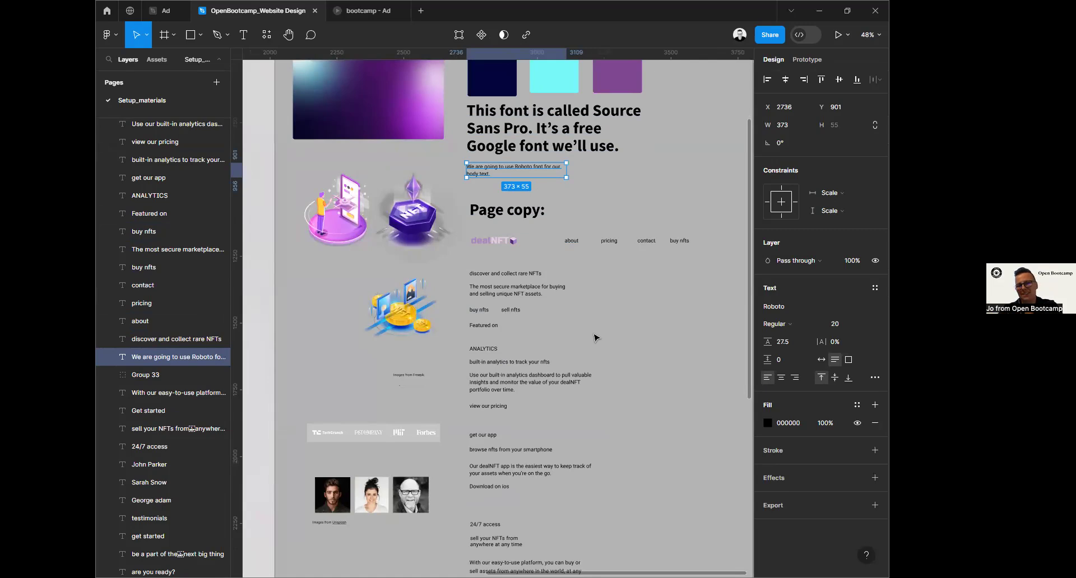
{"action": "scroll", "coordinate": [595, 335], "scroll_direction": "down", "scroll_amount": 1}
{"action": "scroll", "coordinate": [595, 334], "scroll_direction": "down", "scroll_amount": 1}
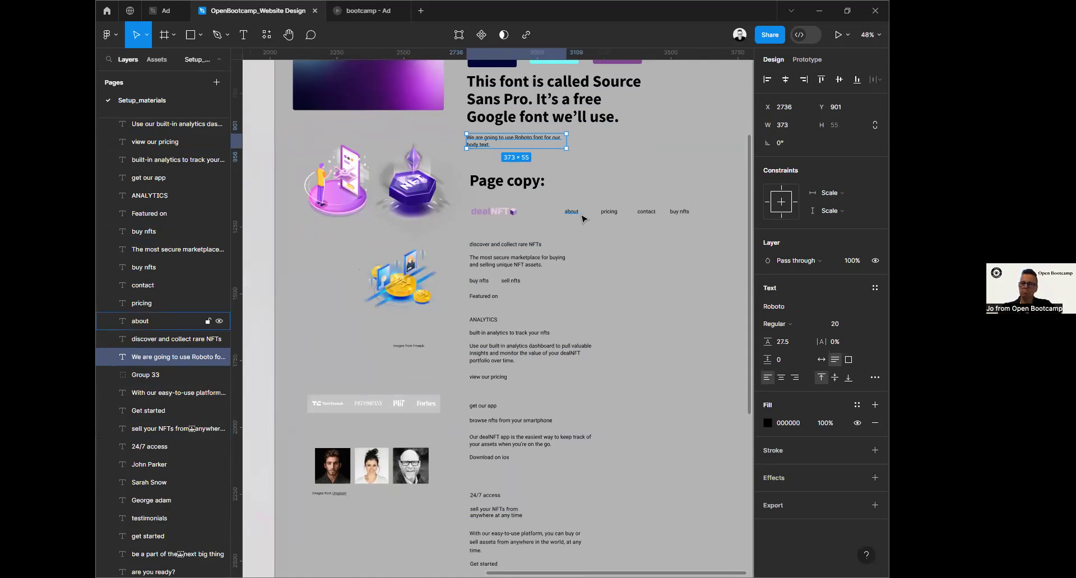
{"action": "scroll", "coordinate": [575, 294], "scroll_direction": "down", "scroll_amount": 15}
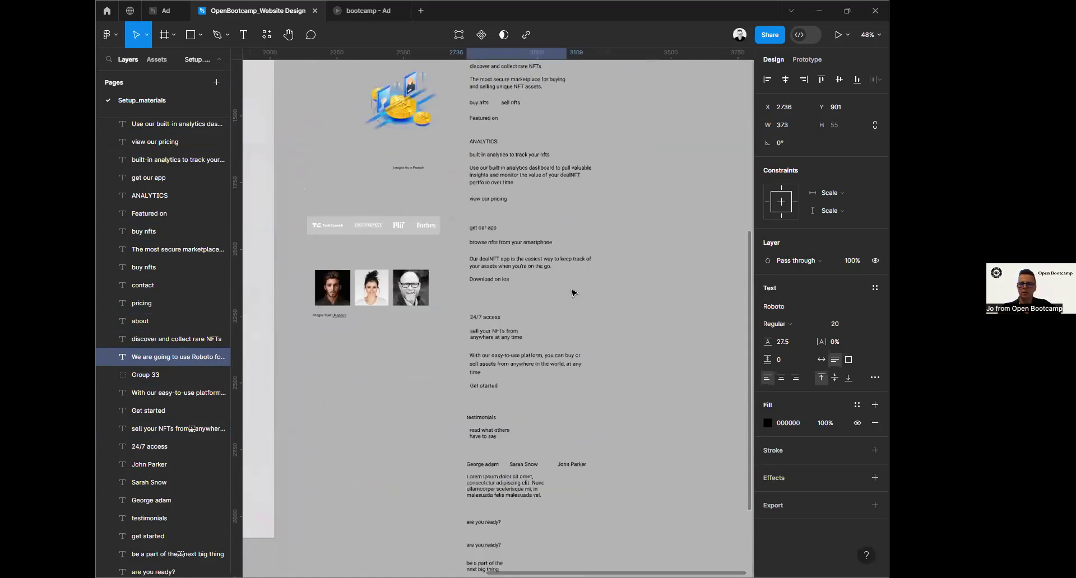
{"action": "scroll", "coordinate": [578, 293], "scroll_direction": "down", "scroll_amount": 10}
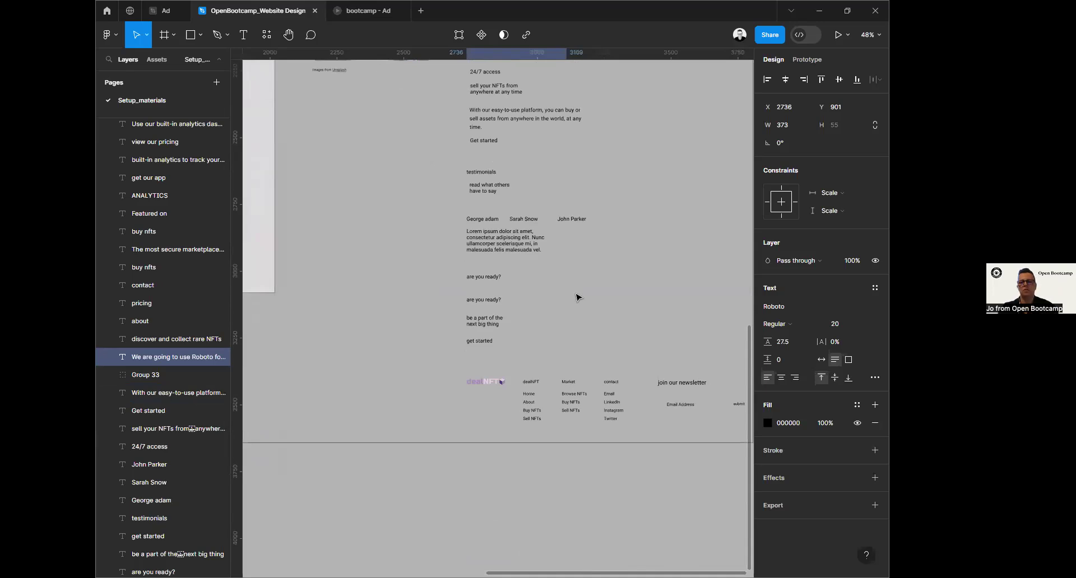
{"action": "scroll", "coordinate": [580, 293], "scroll_direction": "up", "scroll_amount": 10}
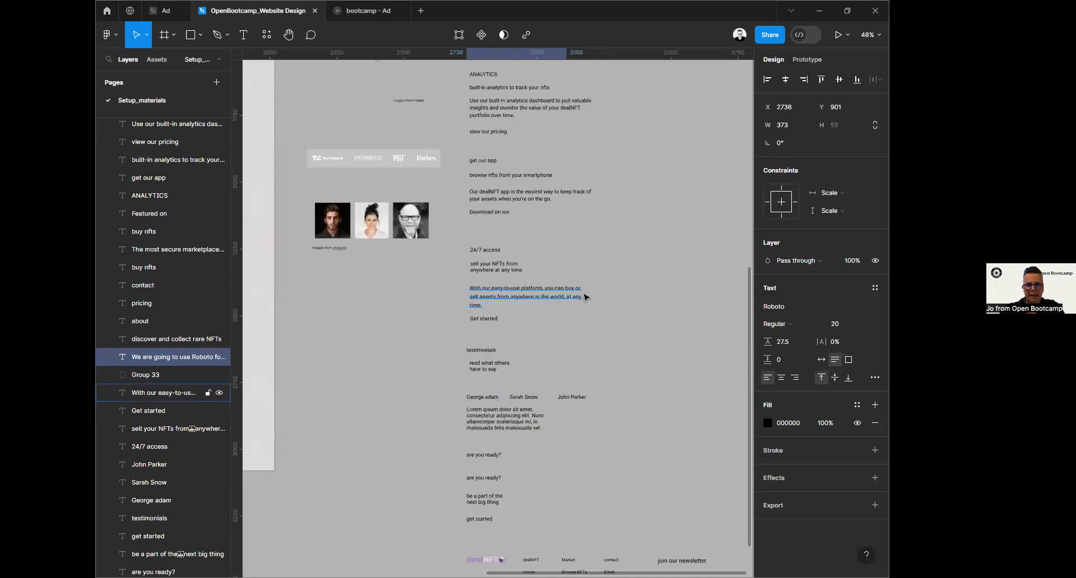
{"action": "scroll", "coordinate": [584, 297], "scroll_direction": "down", "scroll_amount": 10}
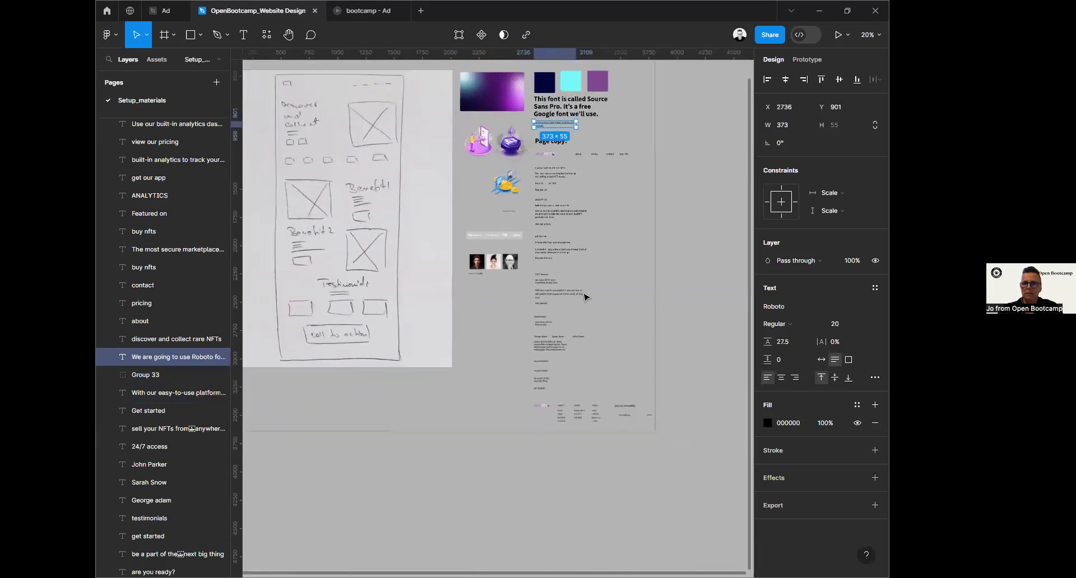
{"action": "scroll", "coordinate": [584, 297], "scroll_direction": "down", "scroll_amount": 2}
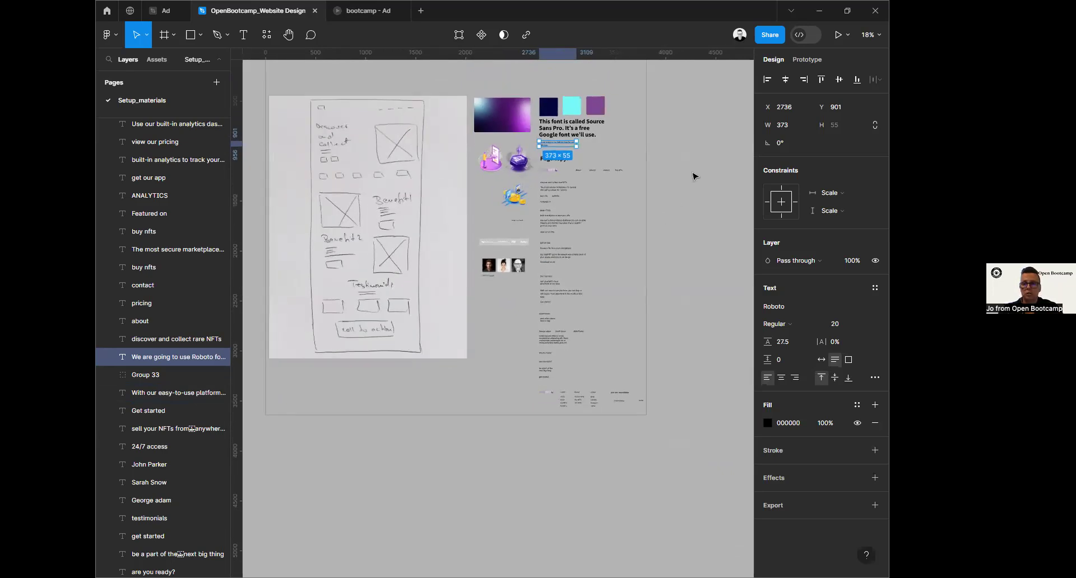
{"action": "left_click_drag", "start_coordinate": [691, 173], "coordinate": [598, 233]}
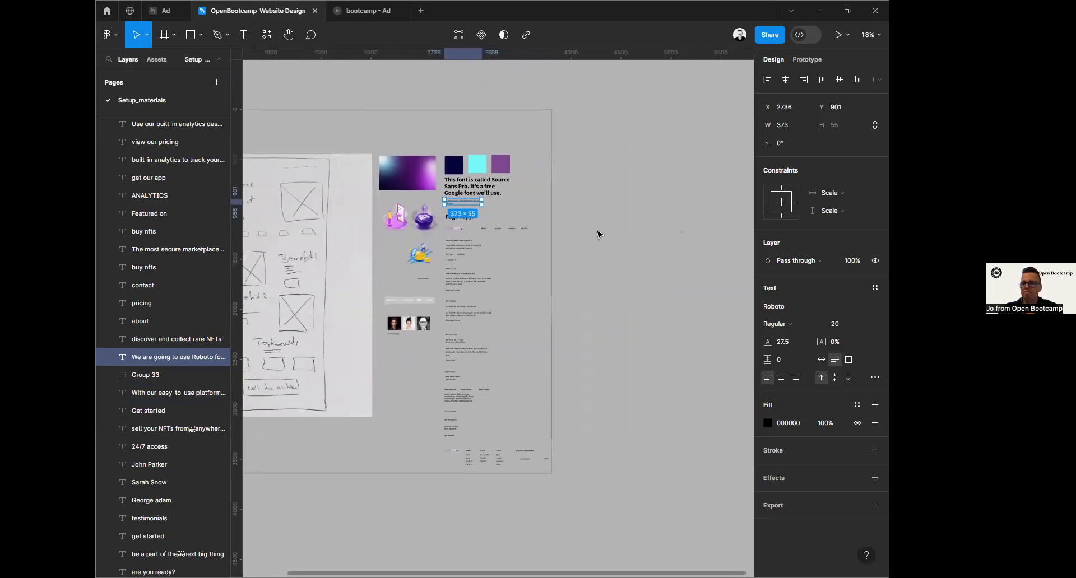
Step: Create a 1440-wide Desktop frame beside the setup materials at X 3830, Y -3514, and extend its height to 3581
{"action": "left_click", "coordinate": [667, 260]}
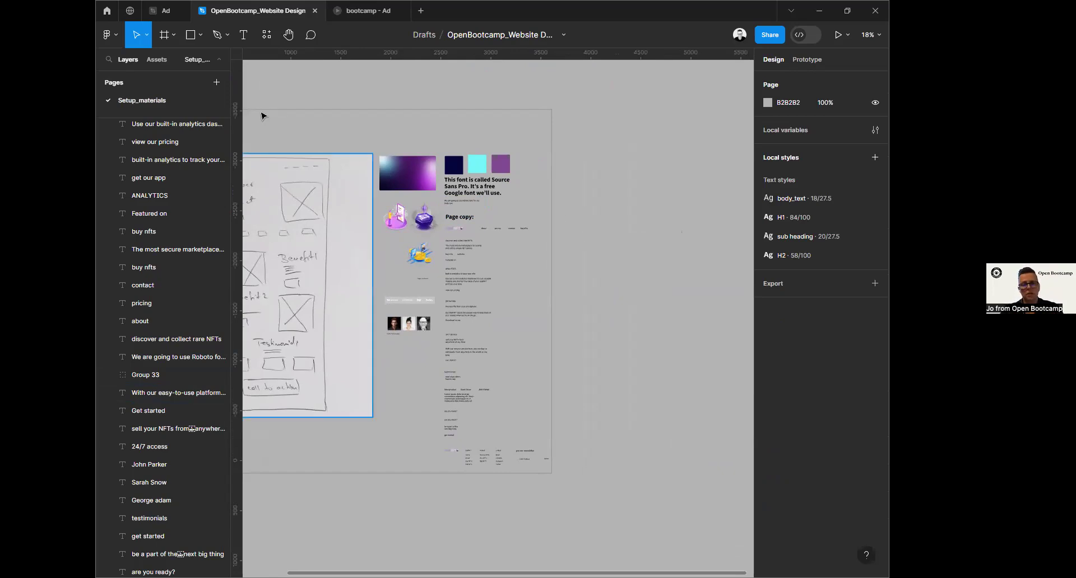
{"action": "left_click", "coordinate": [169, 35]}
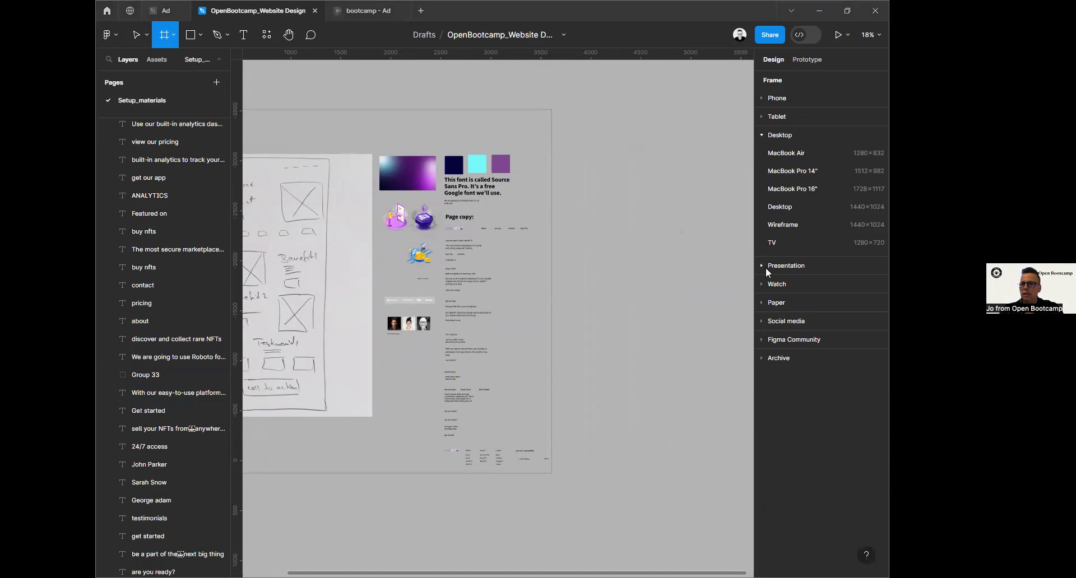
{"action": "left_click", "coordinate": [792, 210]}
{"action": "left_click_drag", "start_coordinate": [629, 310], "coordinate": [657, 159]}
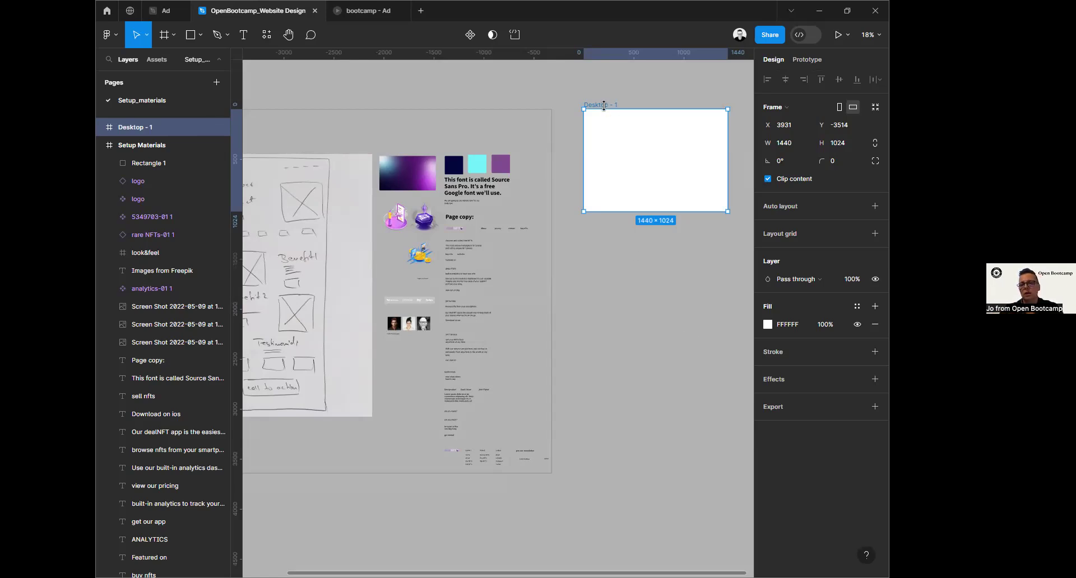
{"action": "left_click_drag", "start_coordinate": [606, 106], "coordinate": [596, 105]}
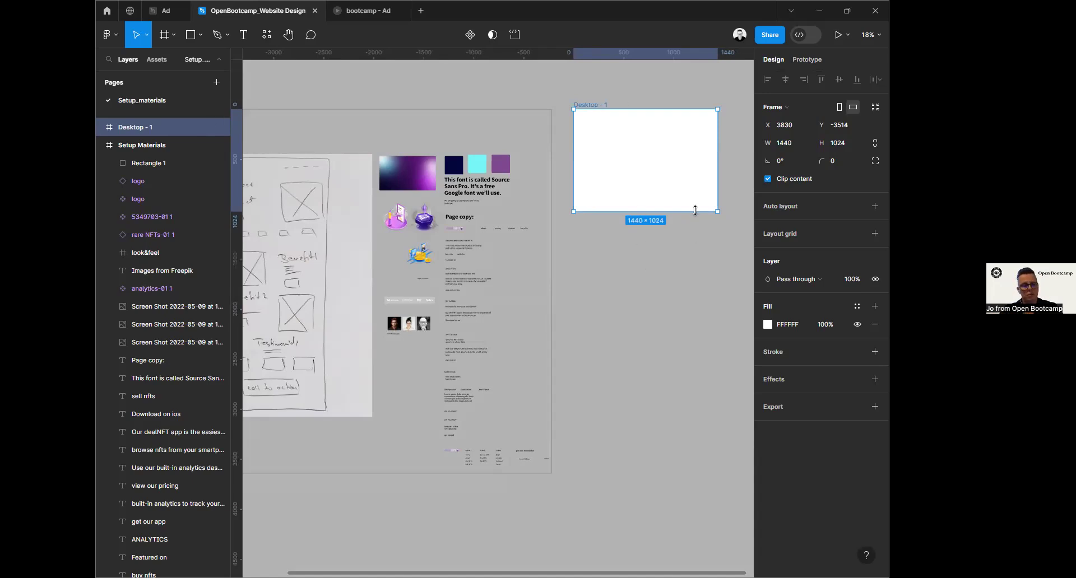
{"action": "left_click_drag", "start_coordinate": [695, 210], "coordinate": [681, 468]}
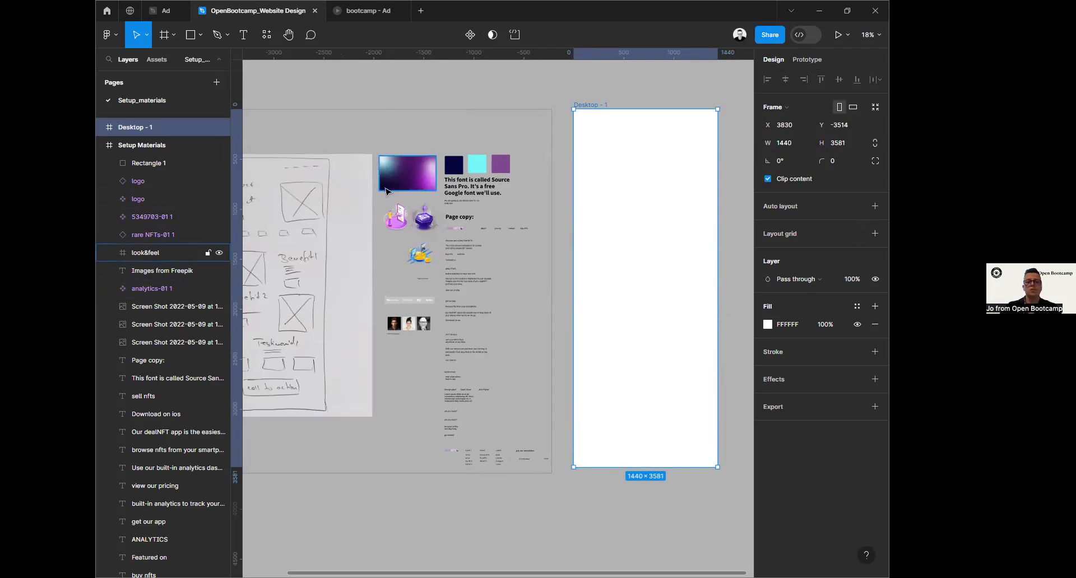
Step: Try filling the Desktop frame with the dark purple 210B40 sampled from the gradient image, then undo the fill
{"action": "left_click", "coordinate": [767, 324]}
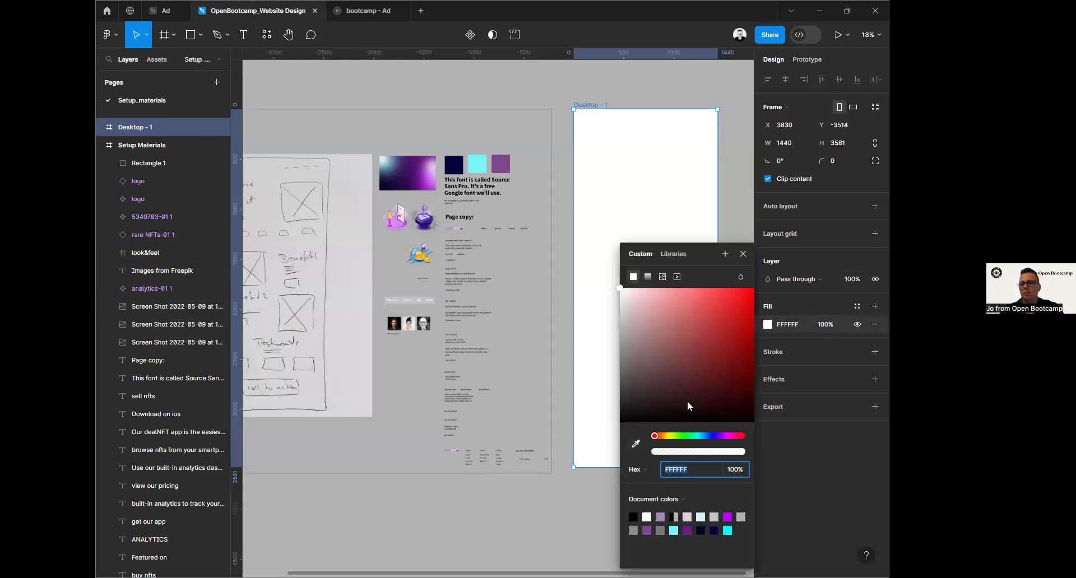
{"action": "left_click_drag", "start_coordinate": [710, 436], "coordinate": [701, 435]}
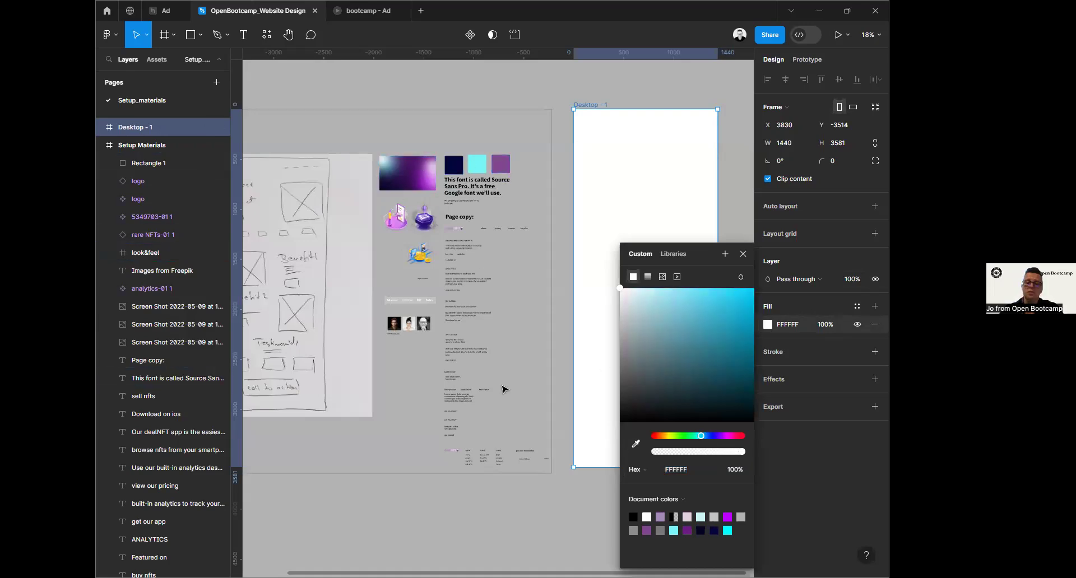
{"action": "left_click", "coordinate": [636, 444]}
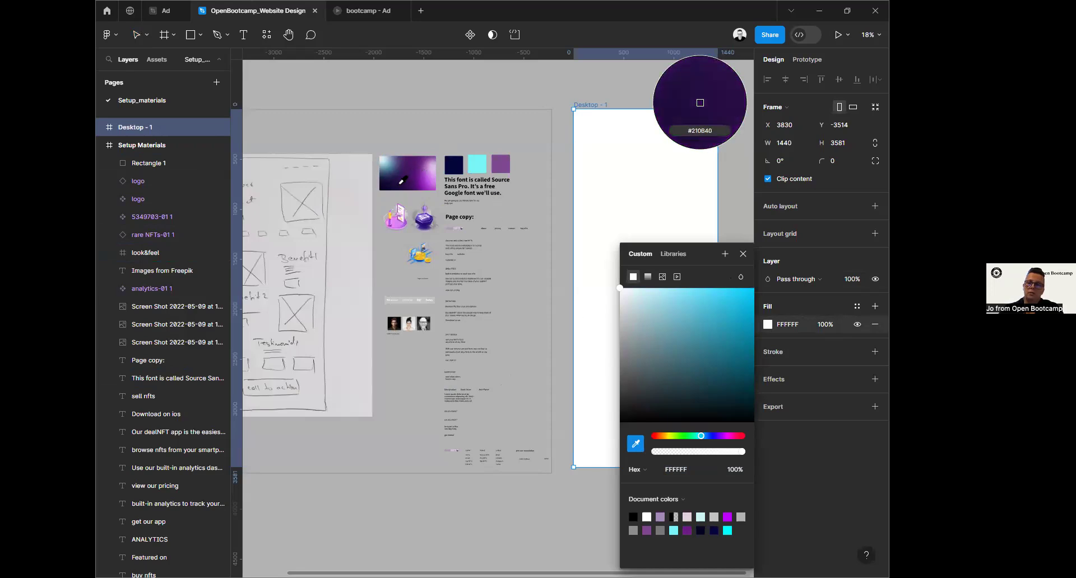
{"action": "left_click", "coordinate": [700, 103]}
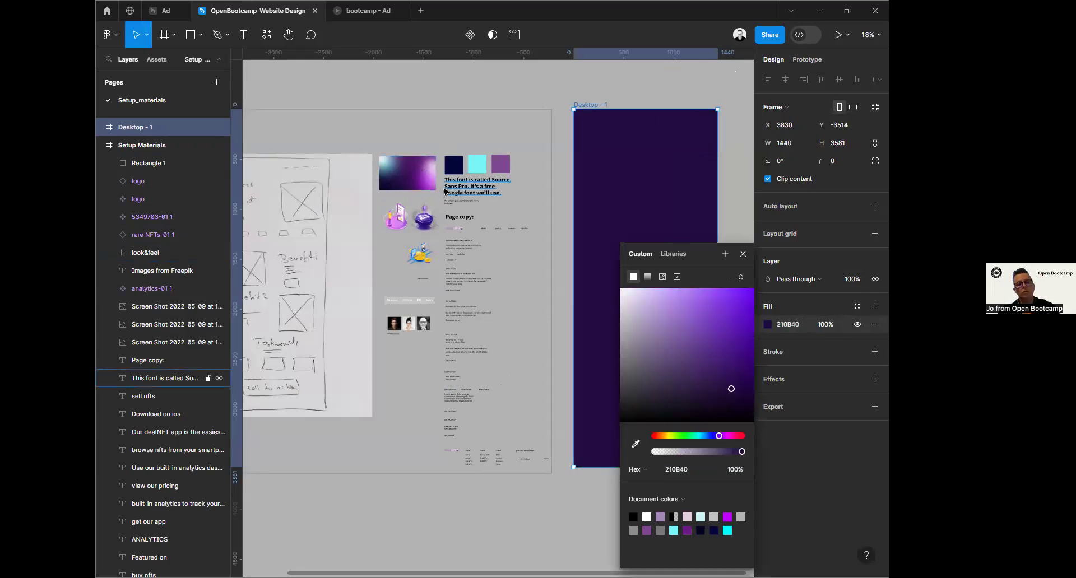
{"action": "key", "text": "ctrl+z"}
{"action": "left_click", "coordinate": [743, 254]}
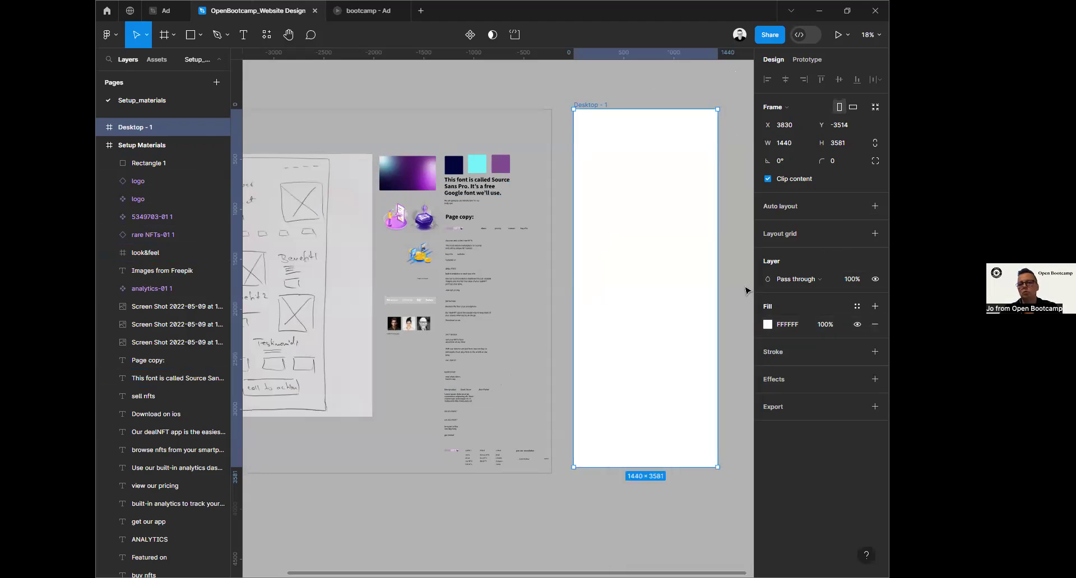
Step: Fill the Desktop frame with the dark purple 1A0939 sampled from the gradient image
{"action": "key", "text": "i"}
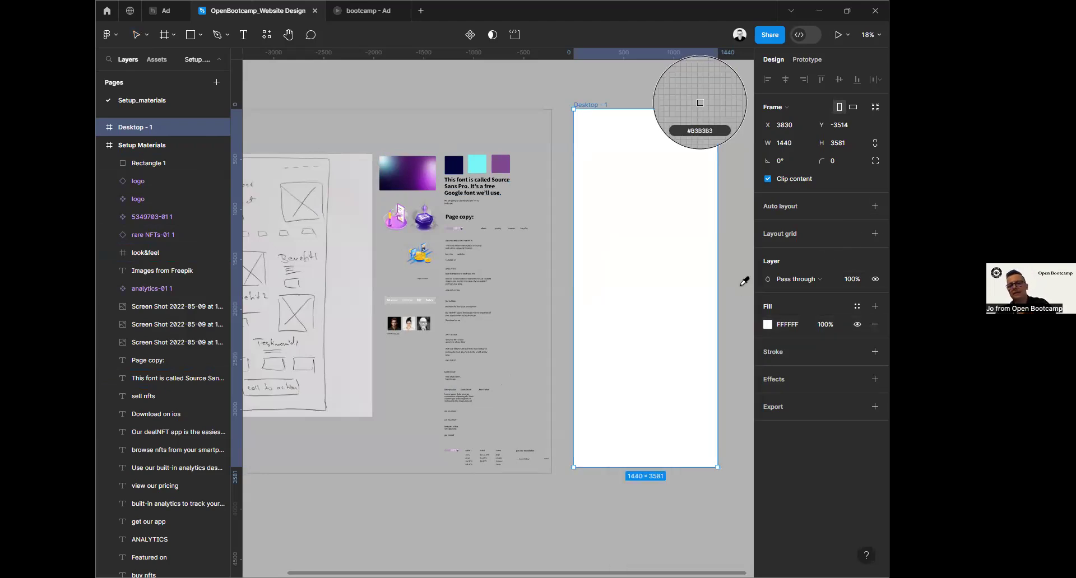
{"action": "left_click", "coordinate": [396, 183]}
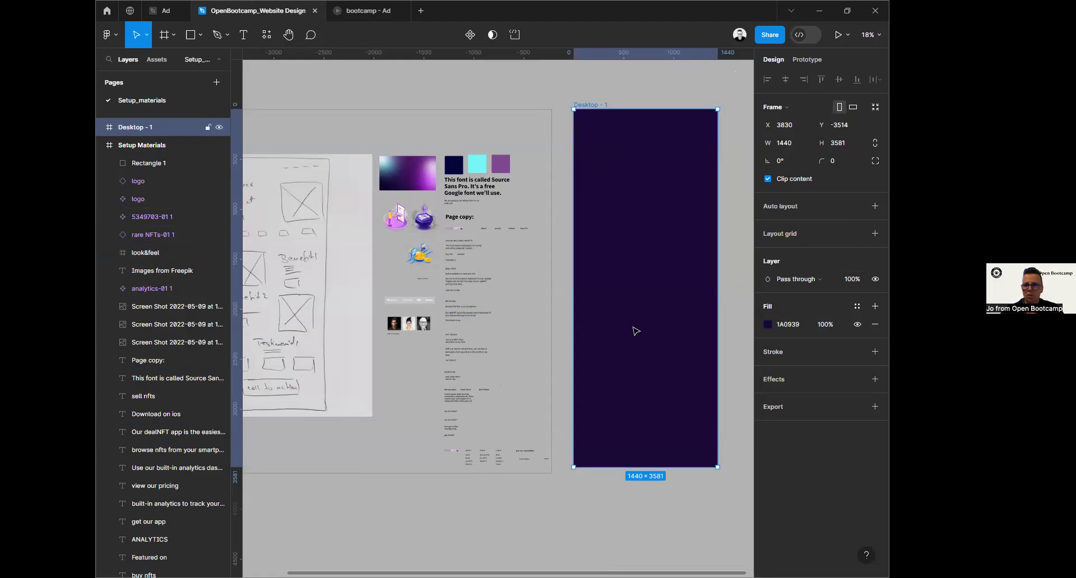
Step: Add a layout grid to the Desktop frame and inspect its pattern up close
{"action": "left_click_drag", "start_coordinate": [507, 83], "coordinate": [450, 87]}
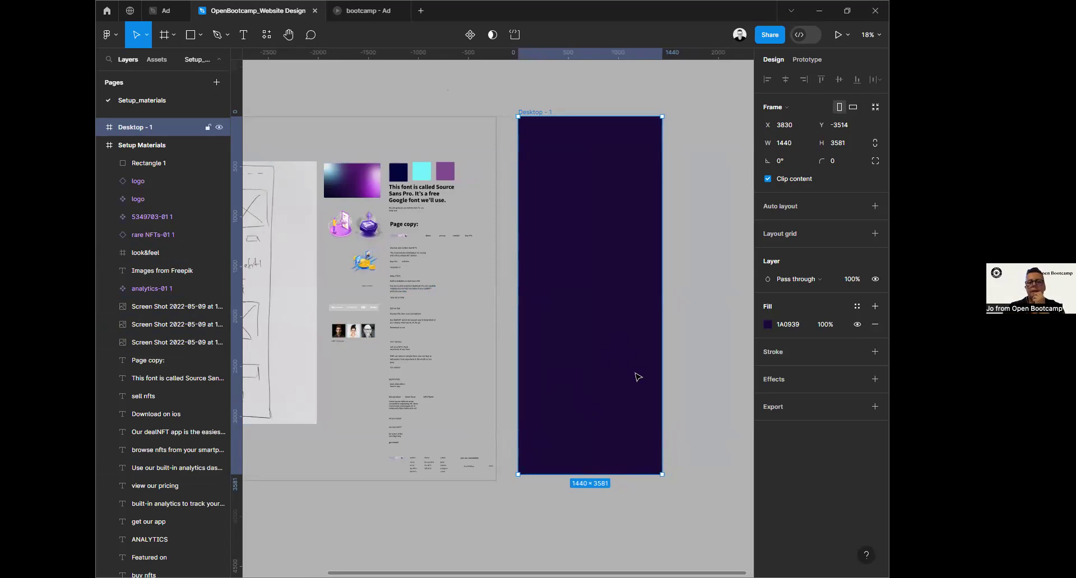
{"action": "scroll", "coordinate": [348, 336], "scroll_direction": "left", "scroll_amount": 3}
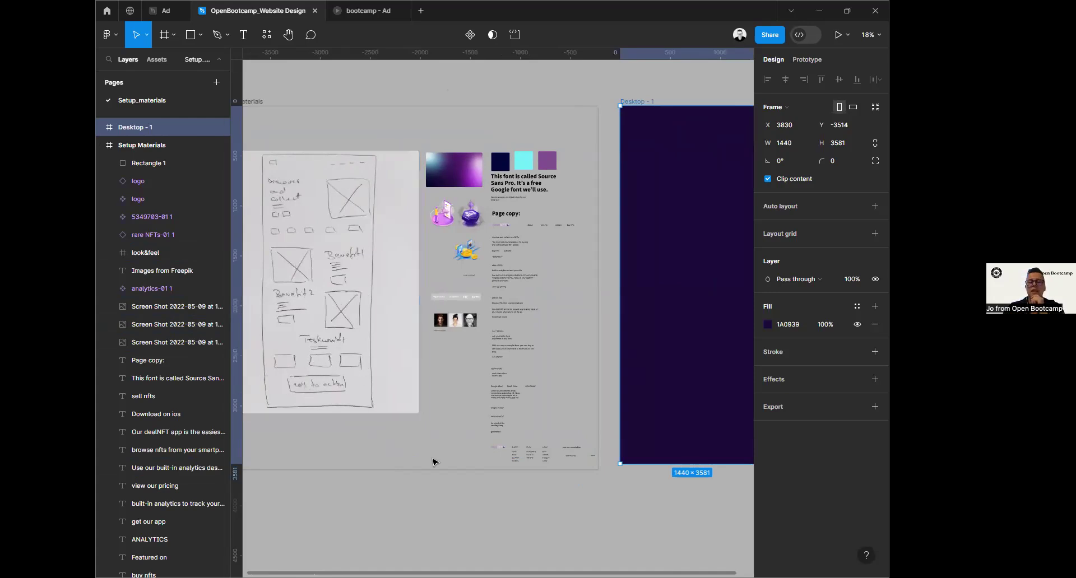
{"action": "left_click_drag", "start_coordinate": [527, 498], "coordinate": [435, 499]}
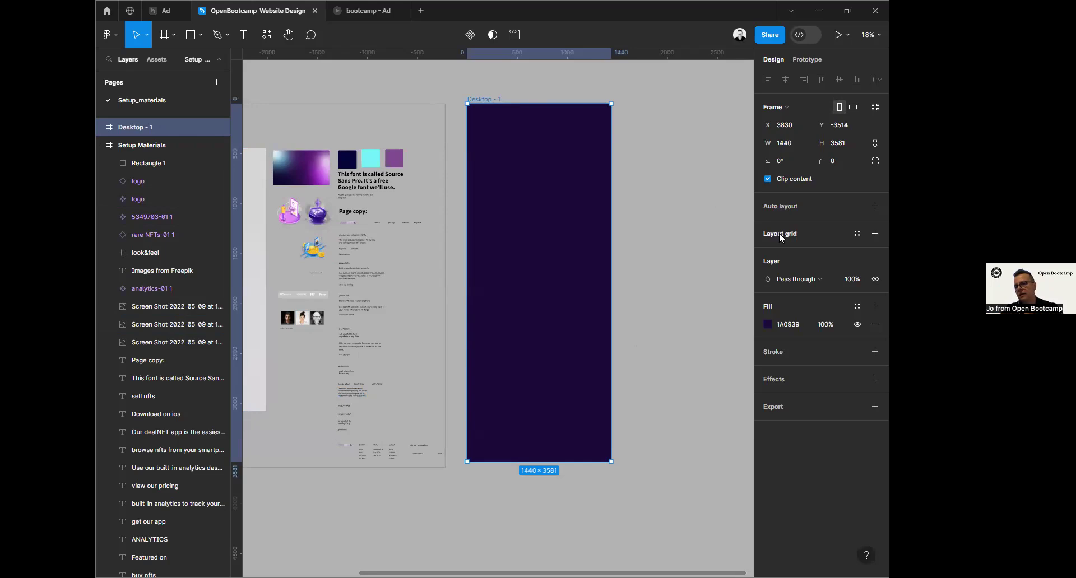
{"action": "left_click", "coordinate": [877, 233]}
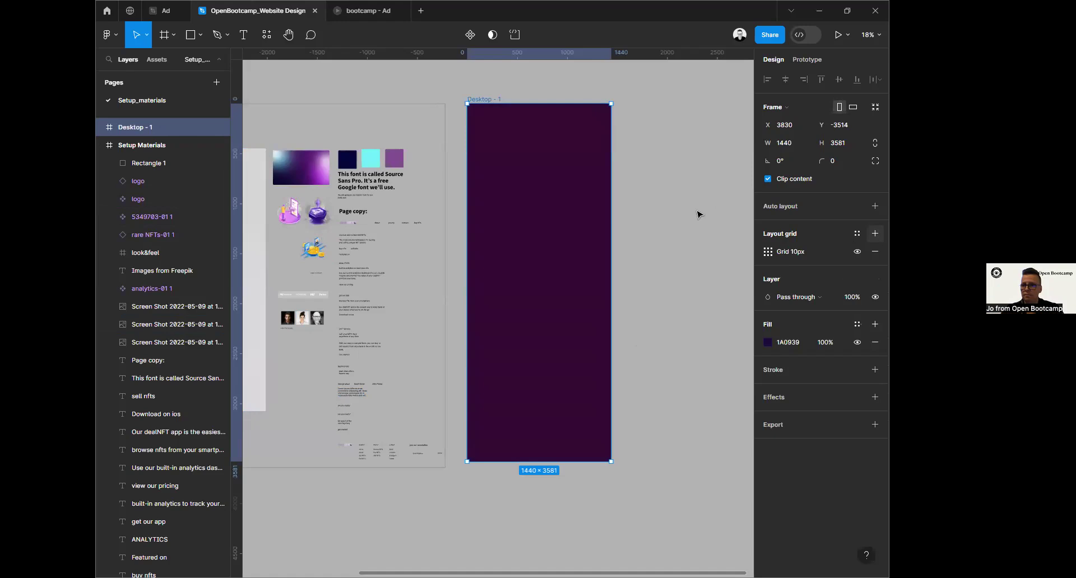
{"action": "scroll", "coordinate": [581, 179], "scroll_direction": "up", "scroll_amount": 10, "text": "ctrl"}
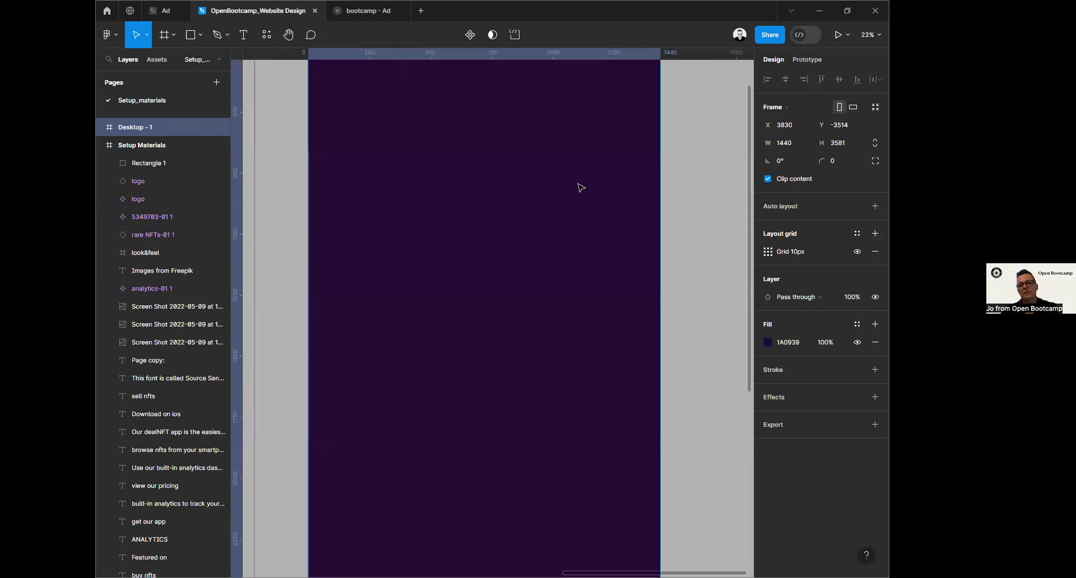
{"action": "scroll", "coordinate": [581, 187], "scroll_direction": "down", "scroll_amount": 10, "text": "ctrl"}
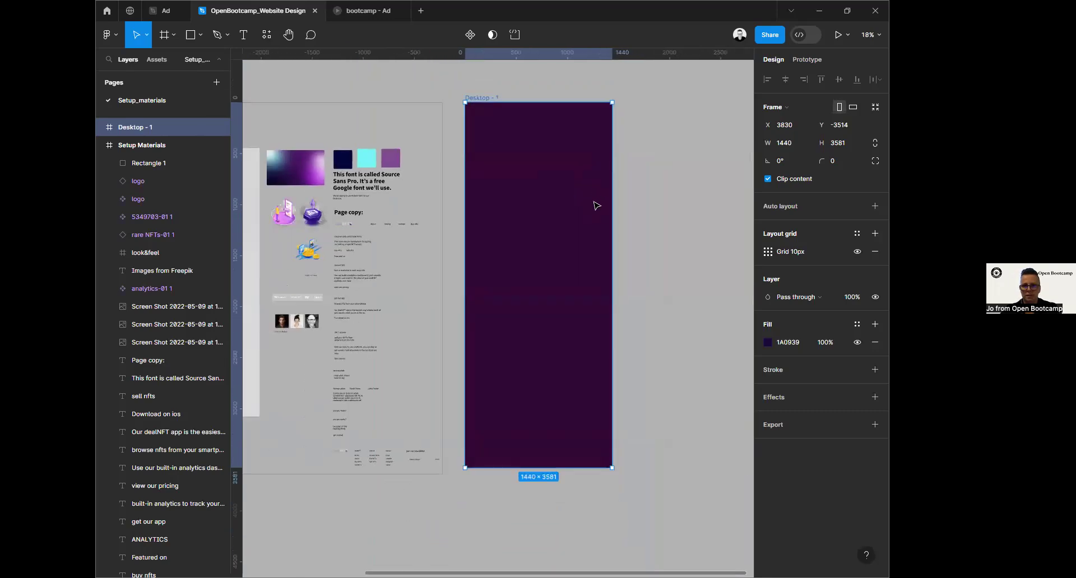
{"action": "scroll", "coordinate": [597, 206], "scroll_direction": "up", "scroll_amount": 3, "text": "ctrl"}
{"action": "scroll", "coordinate": [599, 219], "scroll_direction": "down", "scroll_amount": 1, "text": "ctrl"}
{"action": "scroll", "coordinate": [672, 224], "scroll_direction": "left", "scroll_amount": 2}
{"action": "scroll", "coordinate": [680, 230], "scroll_direction": "up", "scroll_amount": 1}
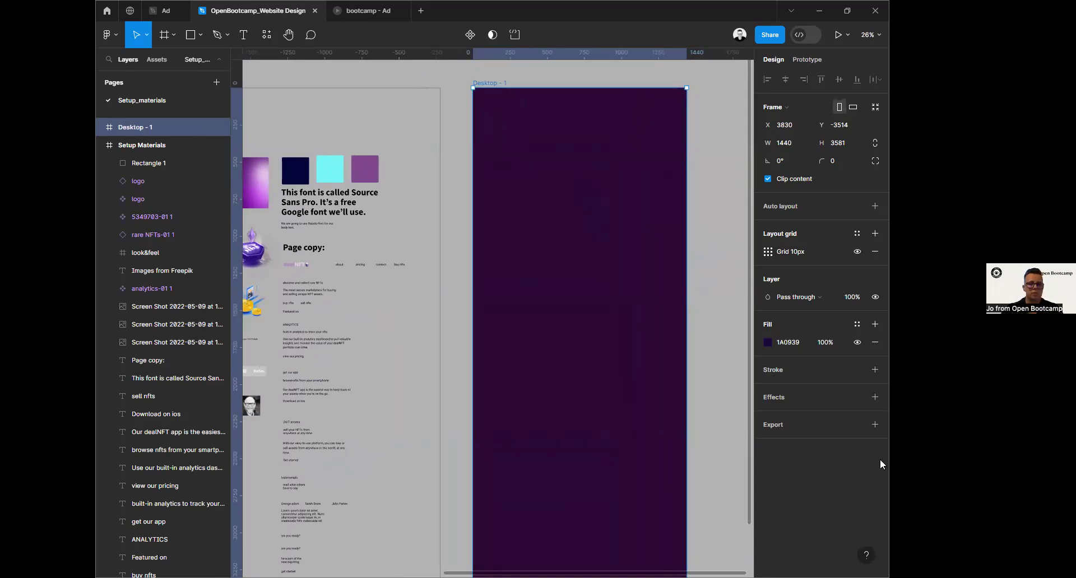
Step: Change the frame's layout grid to 12 centered columns, each 75 wide with a gutter of 15
{"action": "left_click", "coordinate": [767, 253]}
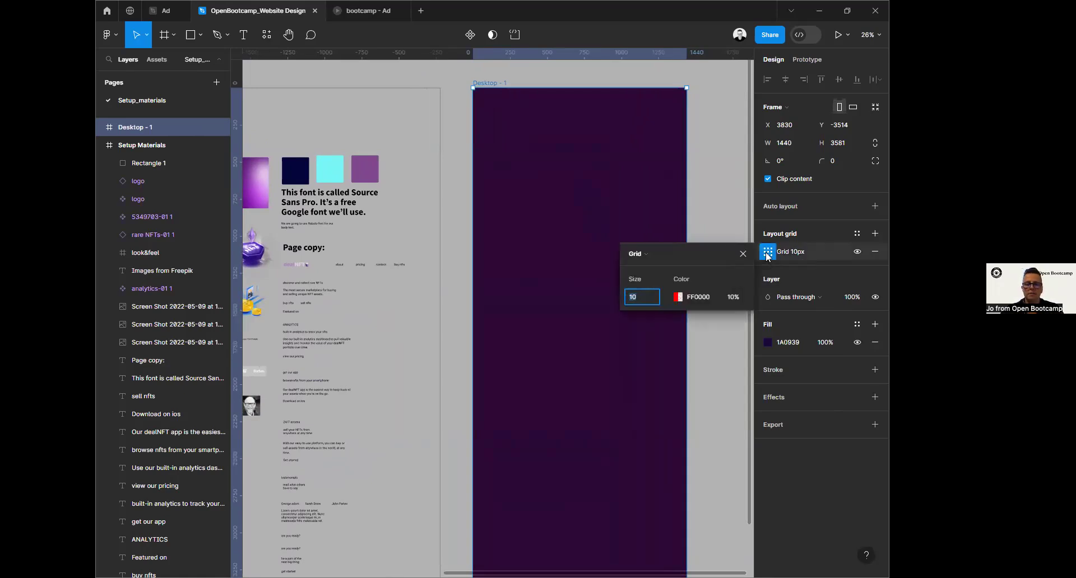
{"action": "left_click", "coordinate": [647, 255]}
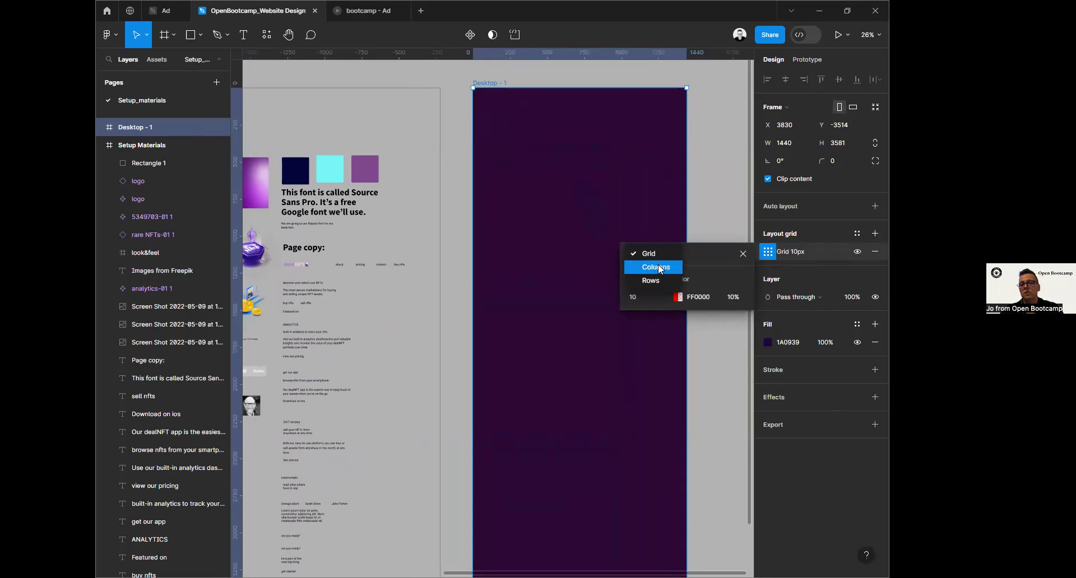
{"action": "left_click", "coordinate": [658, 266]}
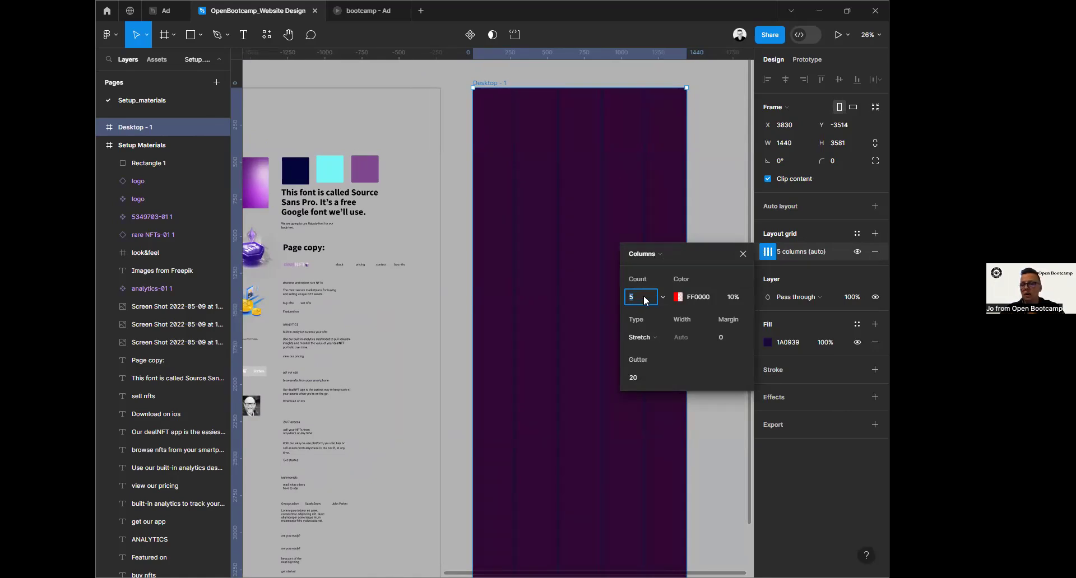
{"action": "type", "text": "2"}
{"action": "left_click", "coordinate": [650, 336]}
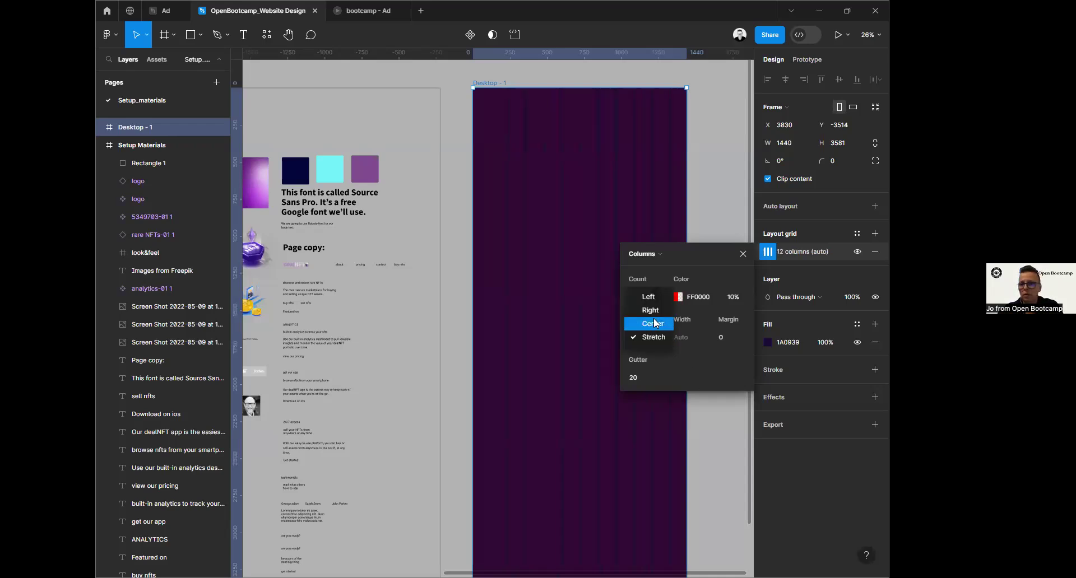
{"action": "left_click", "coordinate": [653, 324]}
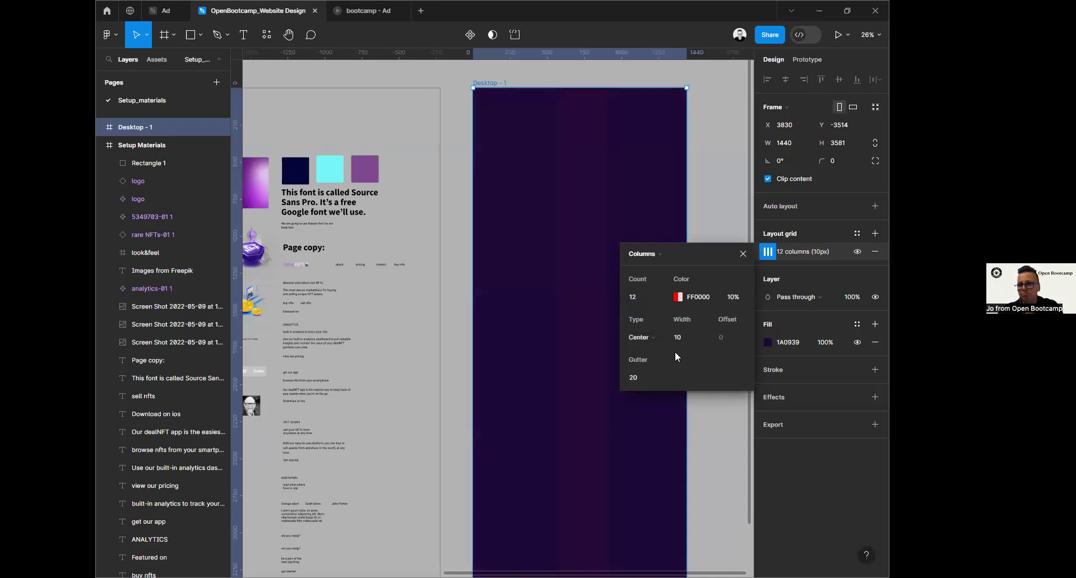
{"action": "left_click", "coordinate": [688, 338]}
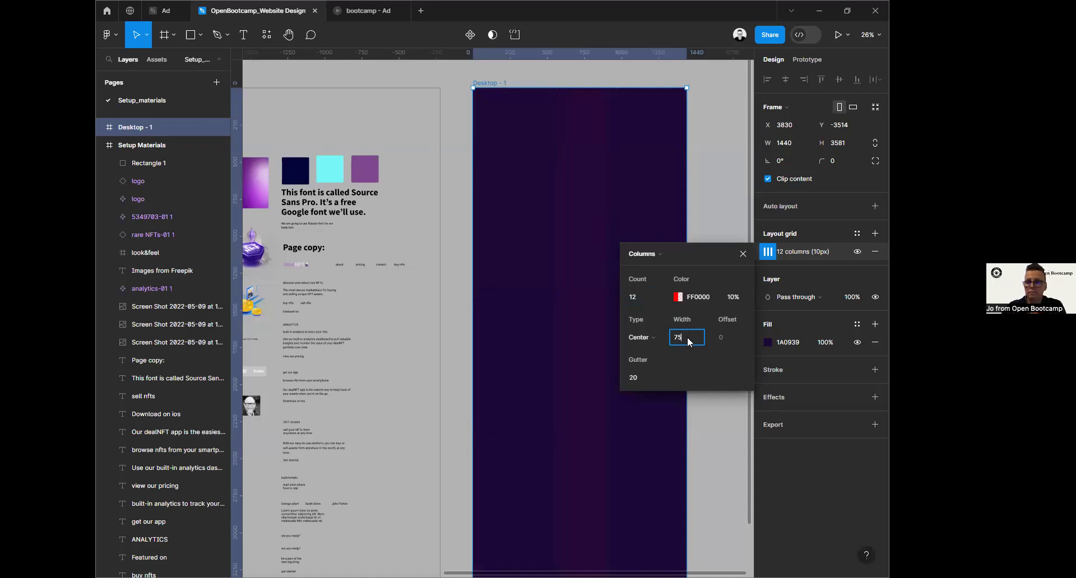
{"action": "left_click", "coordinate": [640, 379]}
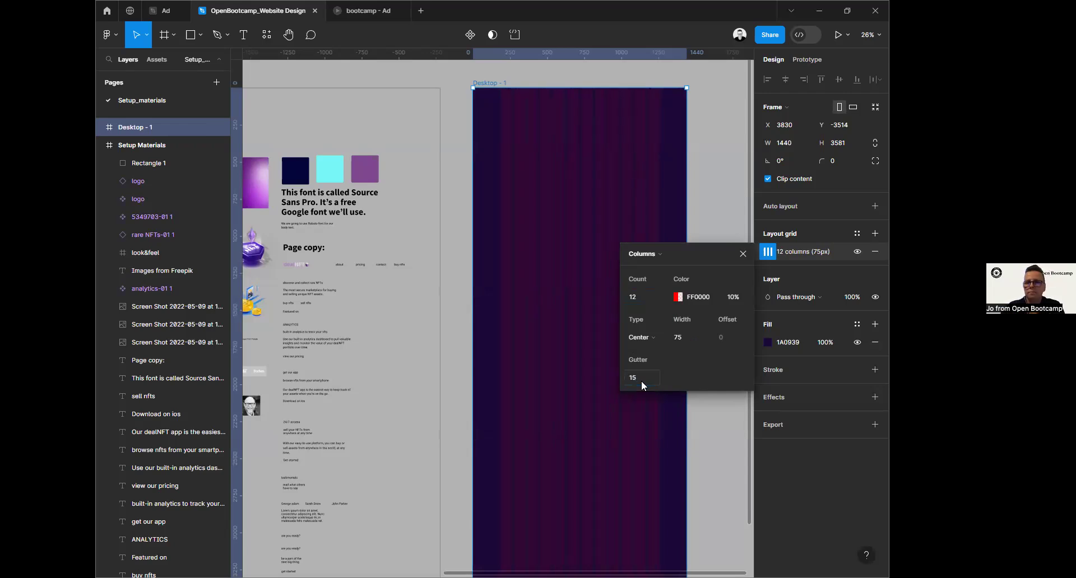
Step: Set the column grid's colour to white FFFFFF and leave the grid settings with the frame deselected
{"action": "left_click", "coordinate": [679, 298]}
{"action": "left_click_drag", "start_coordinate": [500, 340], "coordinate": [468, 283]}
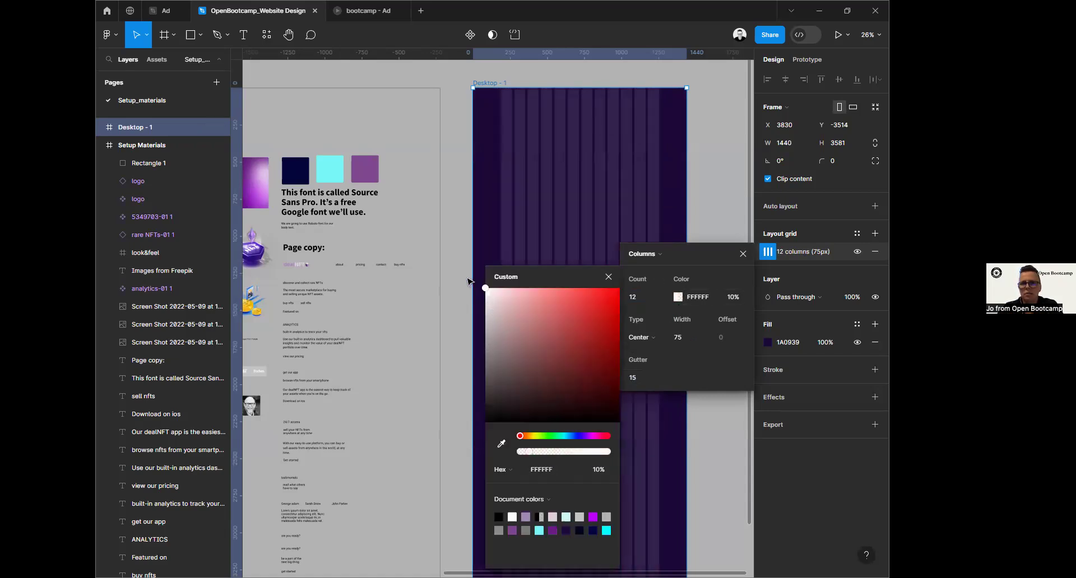
{"action": "left_click", "coordinate": [608, 277]}
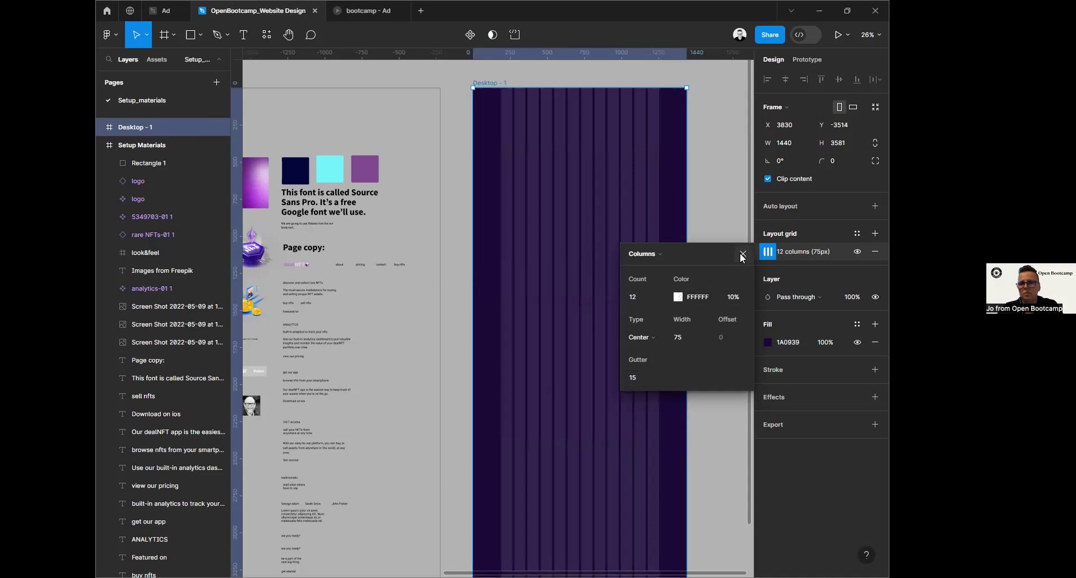
{"action": "left_click", "coordinate": [743, 254]}
{"action": "left_click", "coordinate": [736, 274]}
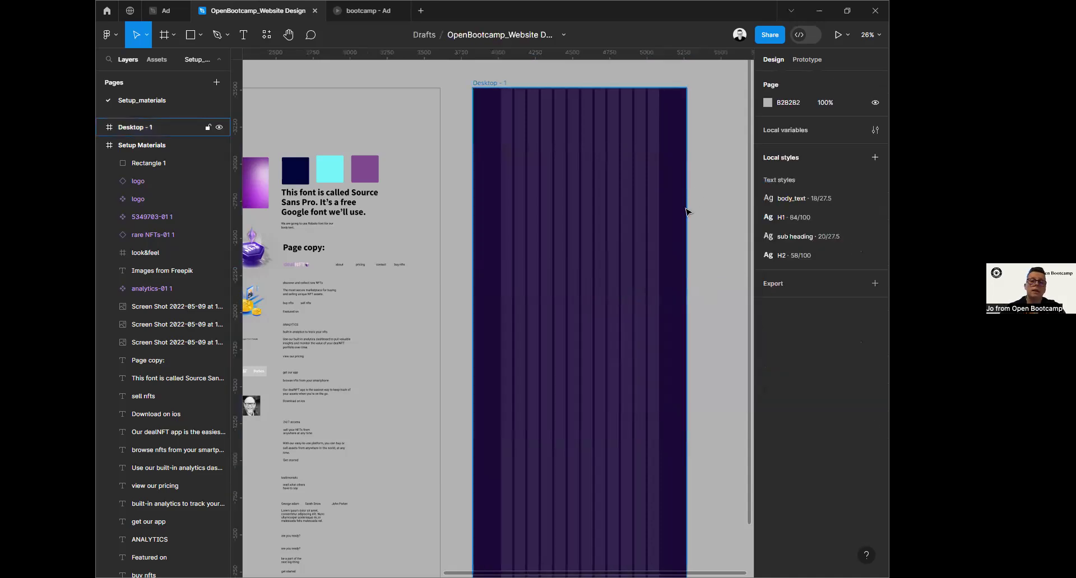
Step: Examine the column grid on the Desktop frame alongside the images and page copy in the setup materials
{"action": "scroll", "coordinate": [674, 299], "scroll_direction": "up", "scroll_amount": 3}
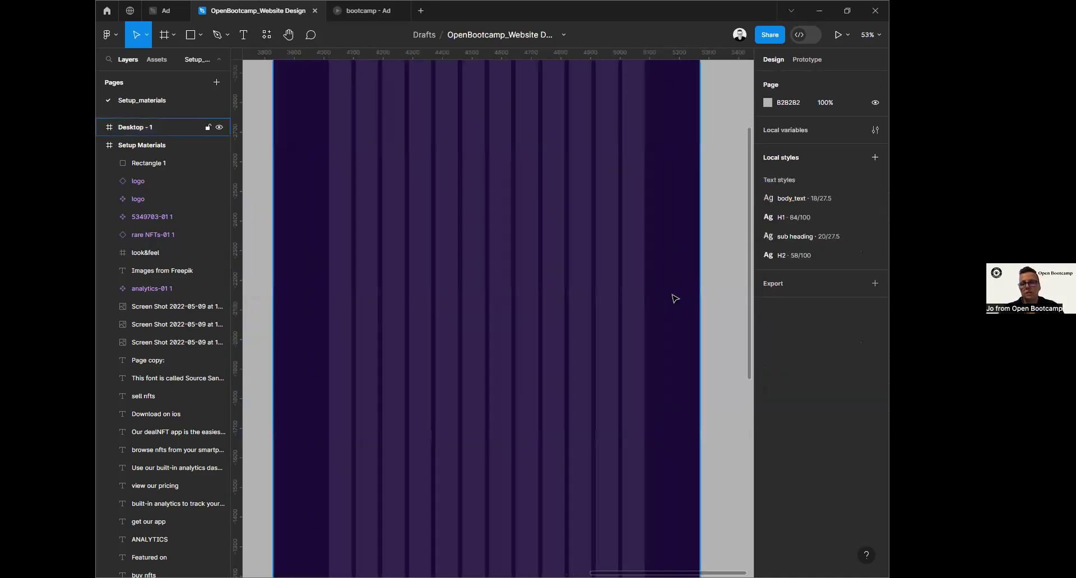
{"action": "scroll", "coordinate": [675, 299], "scroll_direction": "down", "scroll_amount": 2}
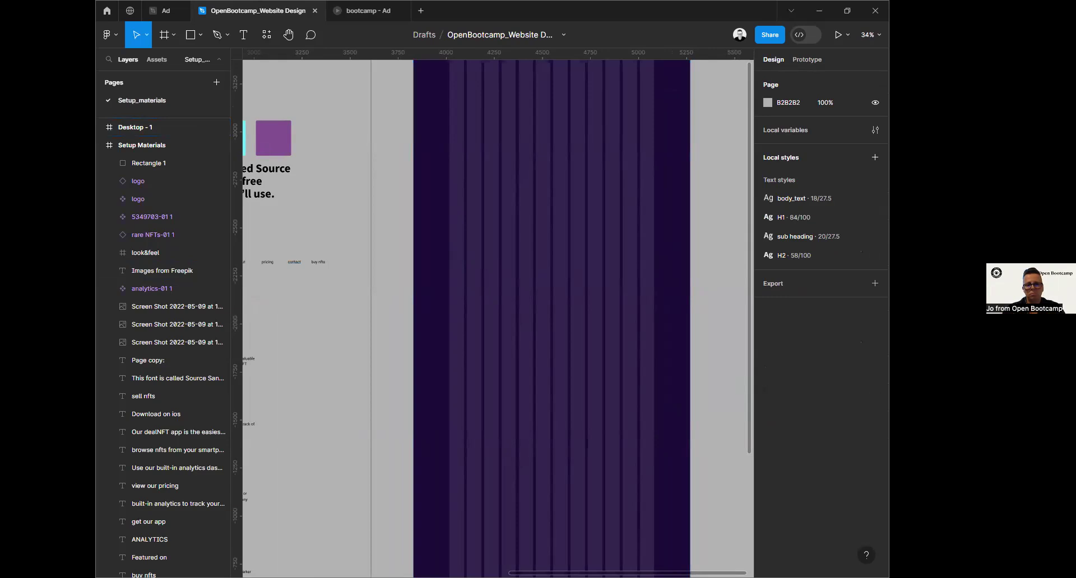
{"action": "scroll", "coordinate": [585, 310], "scroll_direction": "up", "scroll_amount": 3}
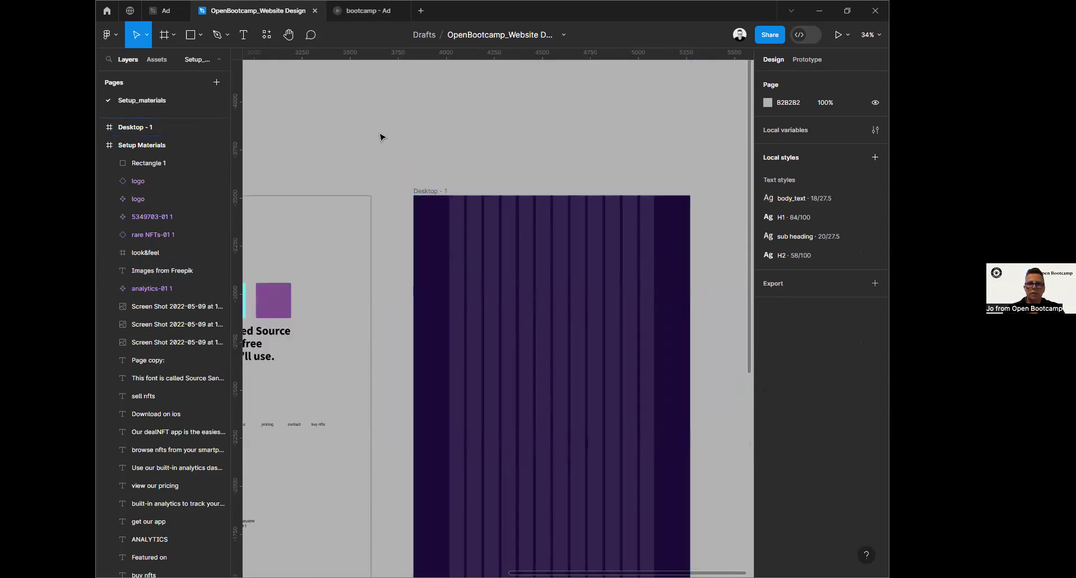
{"action": "scroll", "coordinate": [440, 105], "scroll_direction": "left", "scroll_amount": 5}
{"action": "scroll", "coordinate": [439, 105], "scroll_direction": "down", "scroll_amount": 3}
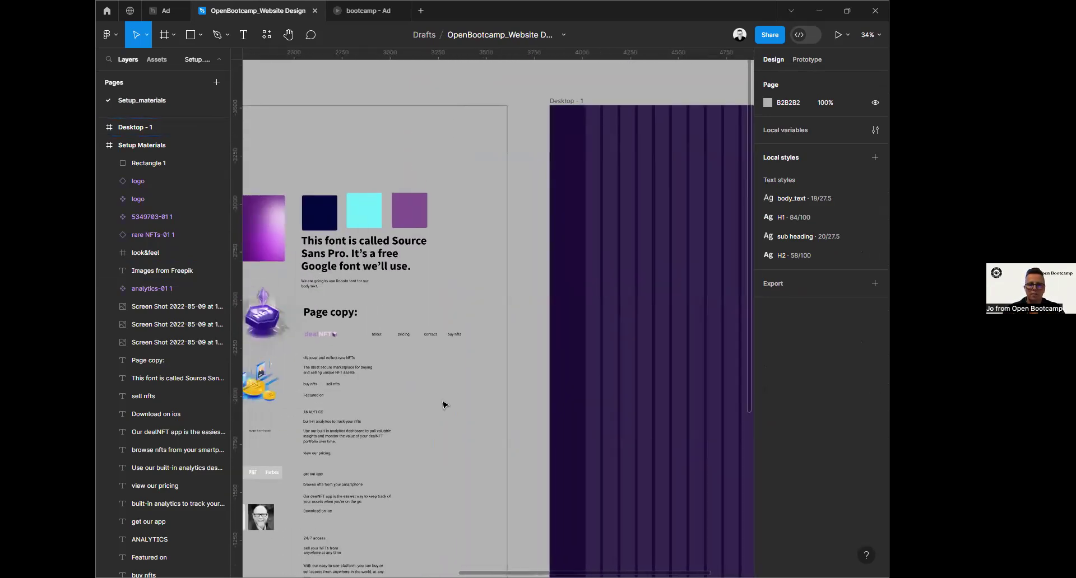
{"action": "left_click_drag", "start_coordinate": [435, 401], "coordinate": [499, 302]}
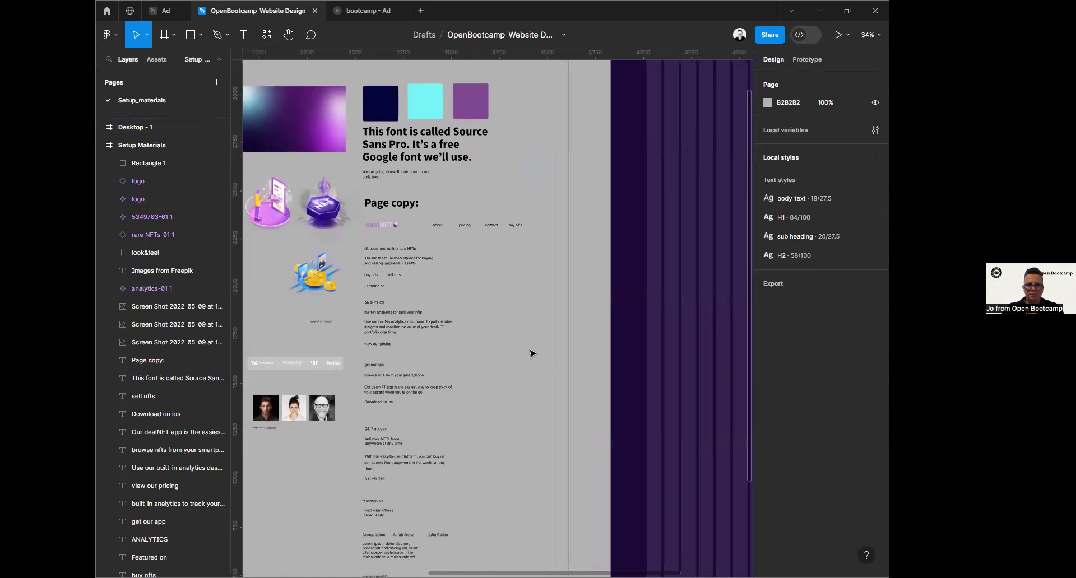
{"action": "scroll", "coordinate": [461, 348], "scroll_direction": "up", "scroll_amount": 3}
{"action": "scroll", "coordinate": [462, 348], "scroll_direction": "right", "scroll_amount": 8}
Step: Draw a rectangle about 345 by 496 across the first four grid columns near the top of the Desktop frame
{"action": "left_click", "coordinate": [396, 161]}
{"action": "key", "text": "Escape"}
{"action": "left_click", "coordinate": [192, 35]}
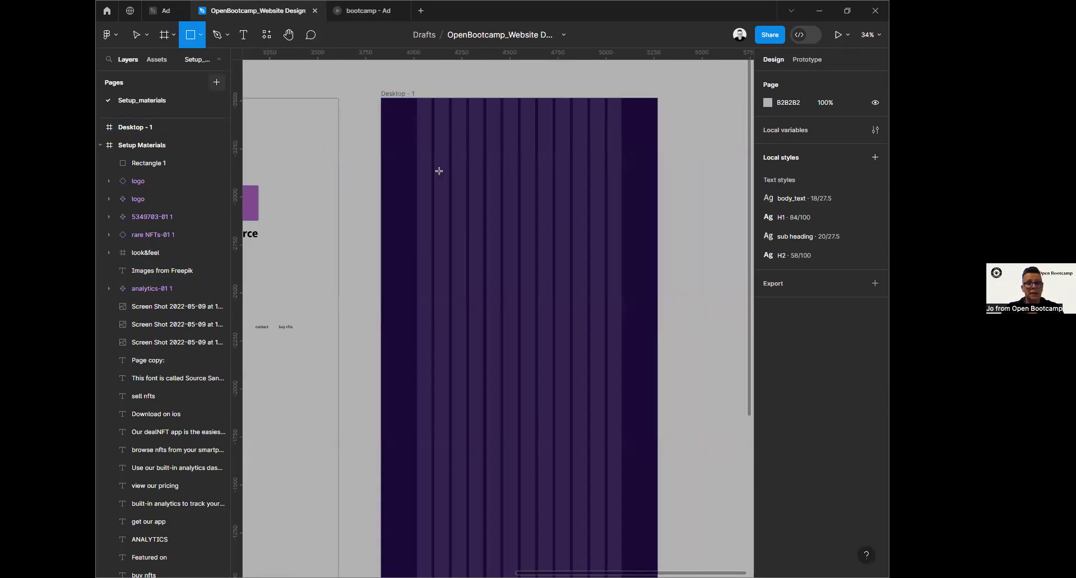
{"action": "mouse_move", "coordinate": [418, 130]}
{"action": "left_mouse_down"}
{"action": "mouse_move", "coordinate": [398, 246]}
{"action": "mouse_move", "coordinate": [481, 224]}
{"action": "left_mouse_up"}
{"action": "scroll", "coordinate": [481, 224], "scroll_direction": "up", "scroll_amount": 5, "text": "ctrl"}
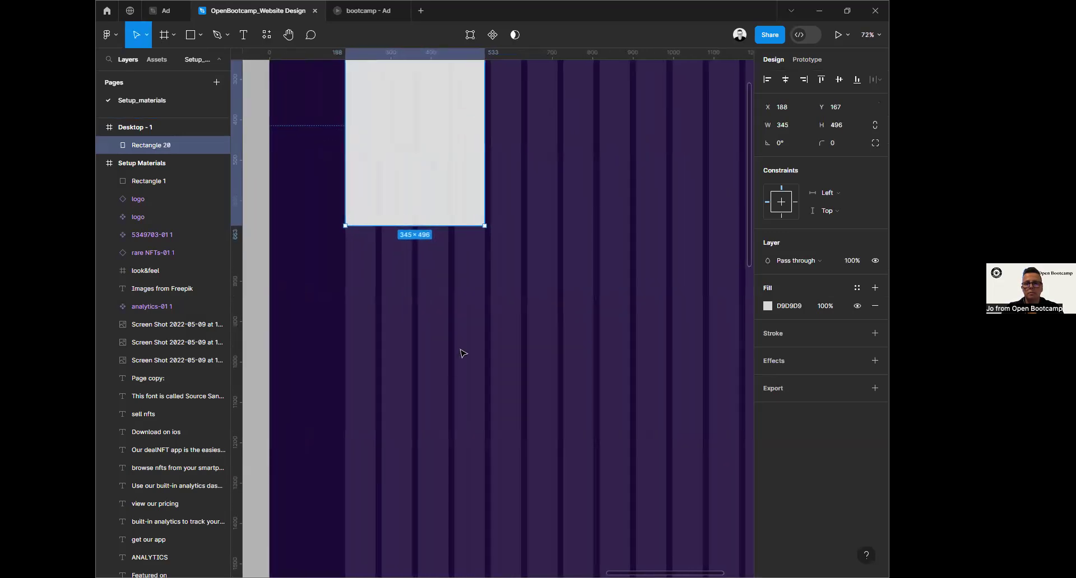
{"action": "left_click_drag", "start_coordinate": [435, 183], "coordinate": [459, 197]}
{"action": "scroll", "coordinate": [592, 321], "scroll_direction": "down", "scroll_amount": 5}
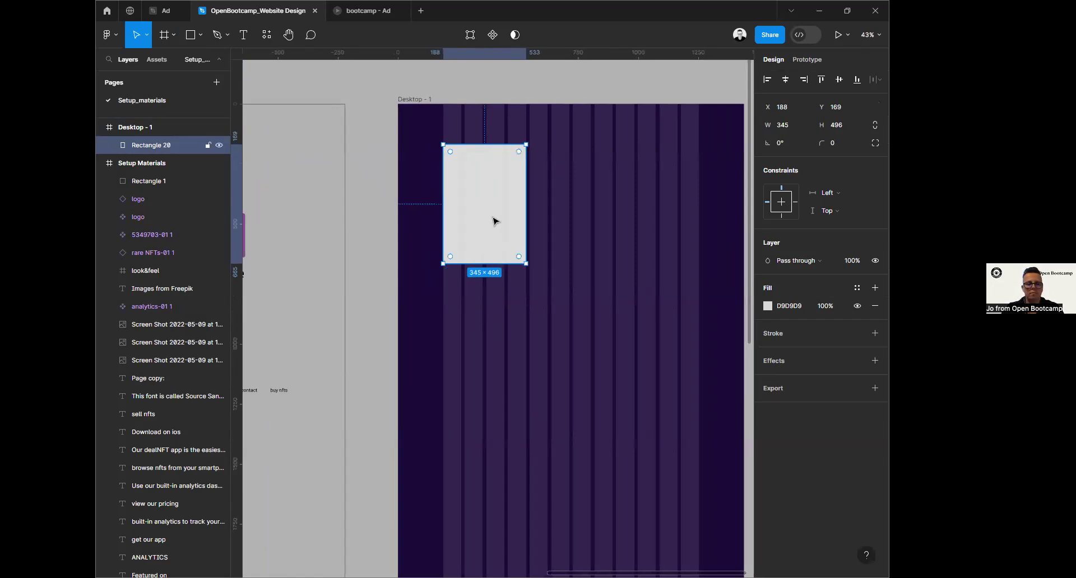
Step: Duplicate the rectangle twice so three equal boxes span the twelve columns, four columns each
{"action": "key", "text": "ctrl+d"}
{"action": "left_click_drag", "start_coordinate": [497, 221], "coordinate": [580, 218]}
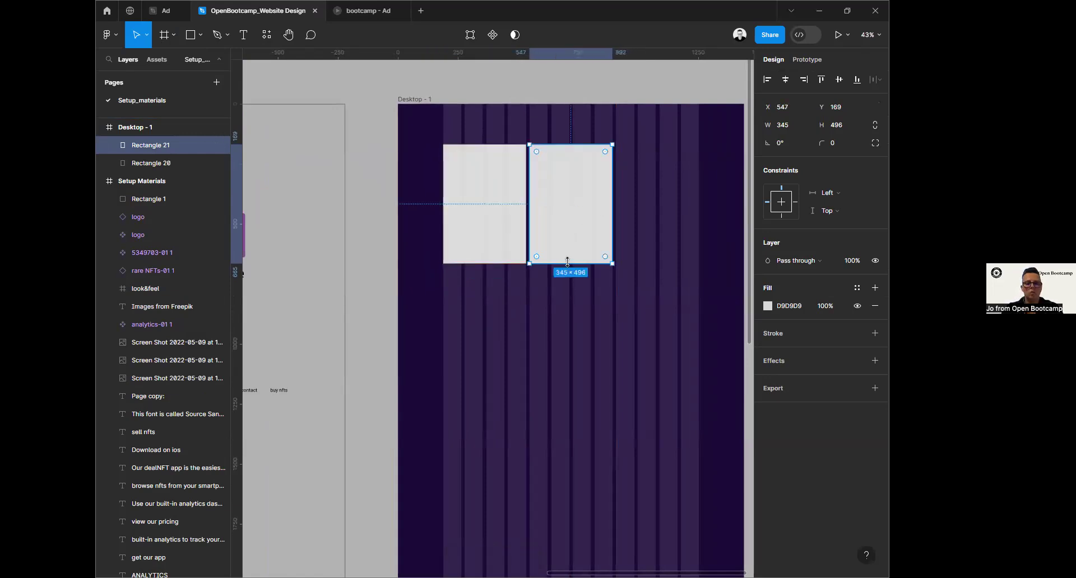
{"action": "key", "text": "ctrl+d"}
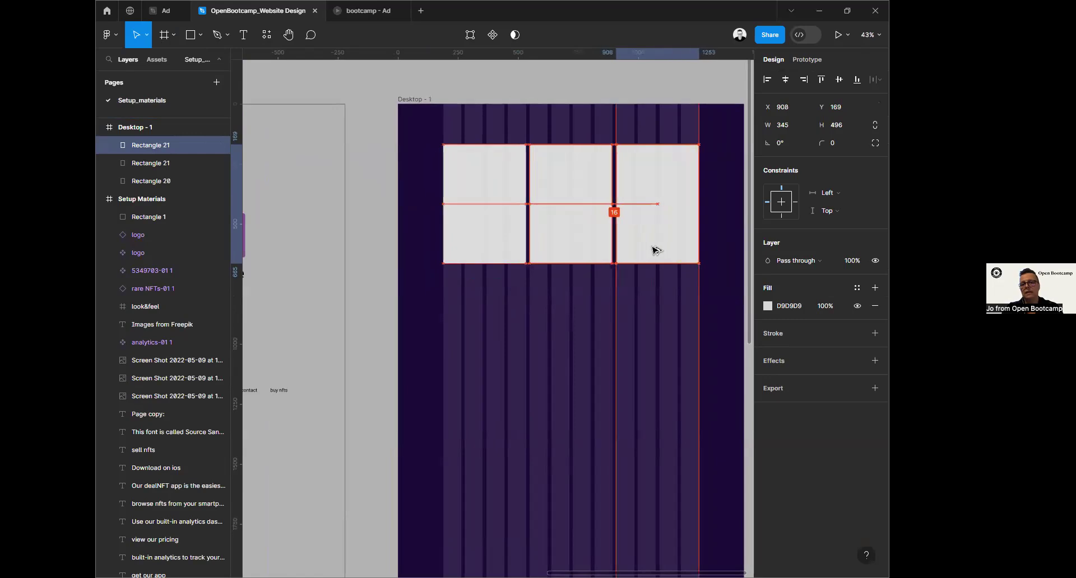
{"action": "scroll", "coordinate": [634, 373], "scroll_direction": "down", "scroll_amount": 3}
{"action": "left_click", "coordinate": [509, 119]}
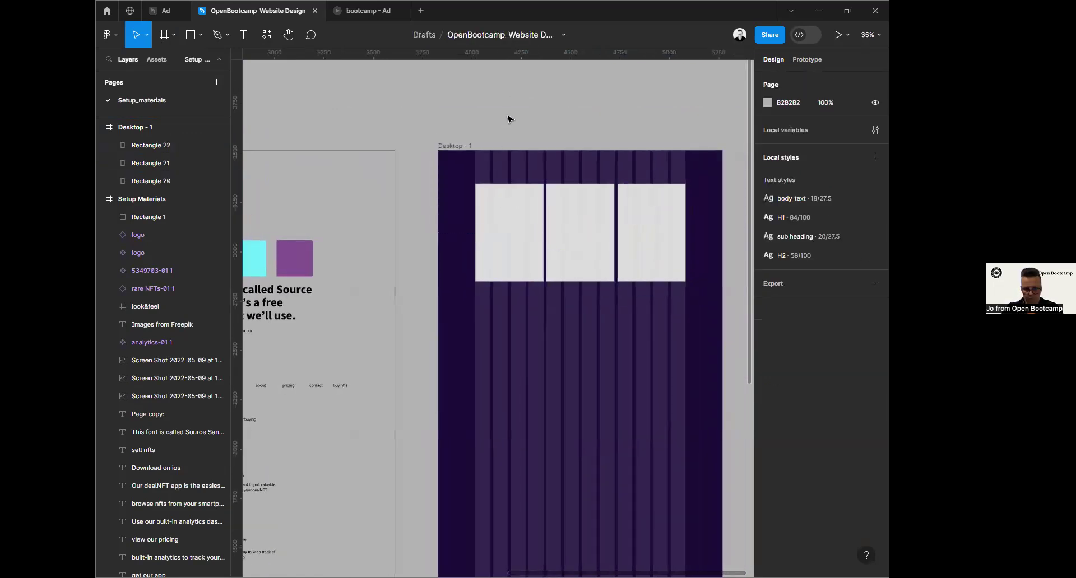
Step: Add a second row of two rectangles, each about 525 by 496 and spanning six columns, below the three boxes
{"action": "scroll", "coordinate": [482, 107], "scroll_direction": "right", "scroll_amount": 3}
{"action": "scroll", "coordinate": [482, 107], "scroll_direction": "down", "scroll_amount": 2}
{"action": "left_click", "coordinate": [460, 208]}
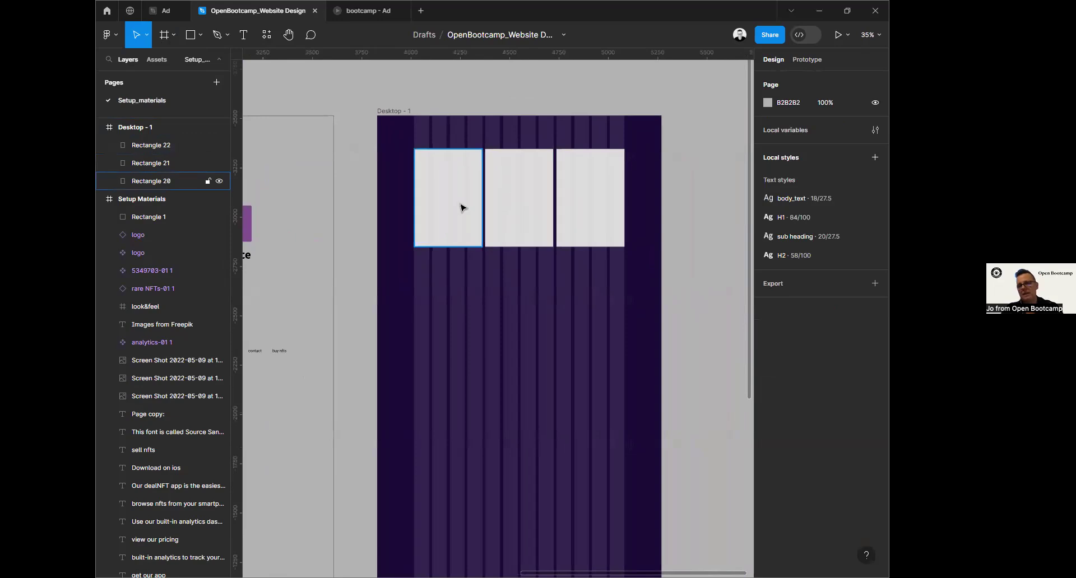
{"action": "left_click_drag", "start_coordinate": [458, 208], "coordinate": [600, 317]}
{"action": "left_click", "coordinate": [689, 348]}
{"action": "left_click", "coordinate": [600, 314]}
{"action": "key", "text": "Left"}
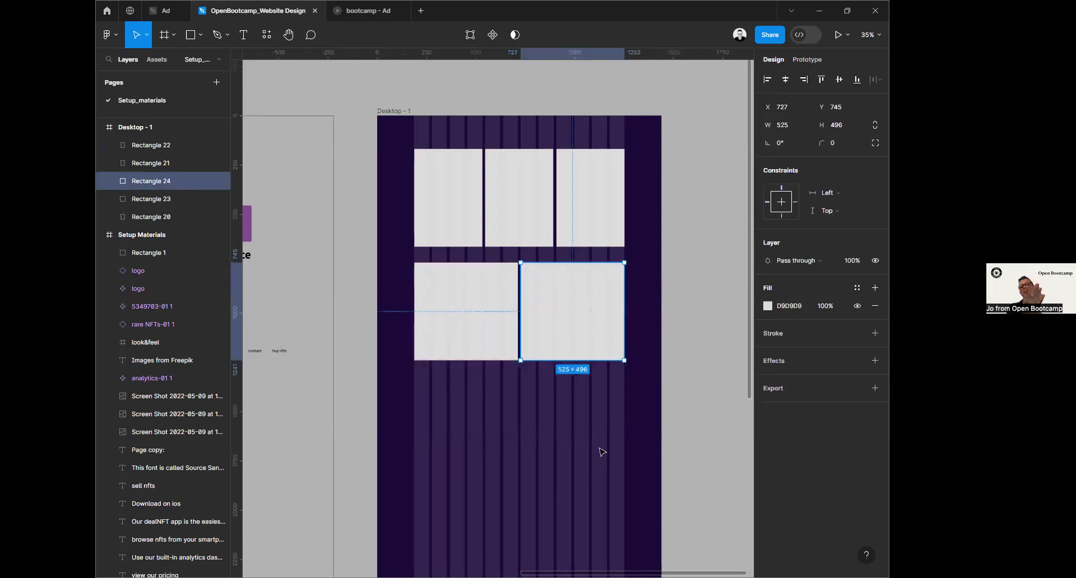
Step: Delete all five demonstration rectangles from the Desktop frame
{"action": "left_click_drag", "start_coordinate": [356, 147], "coordinate": [644, 376]}
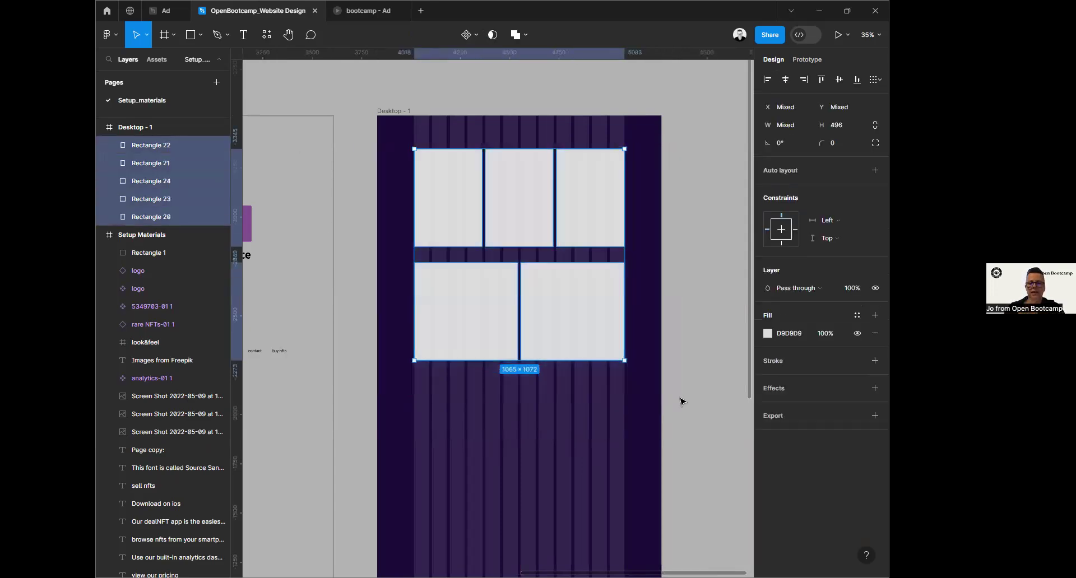
{"action": "key", "text": "Delete"}
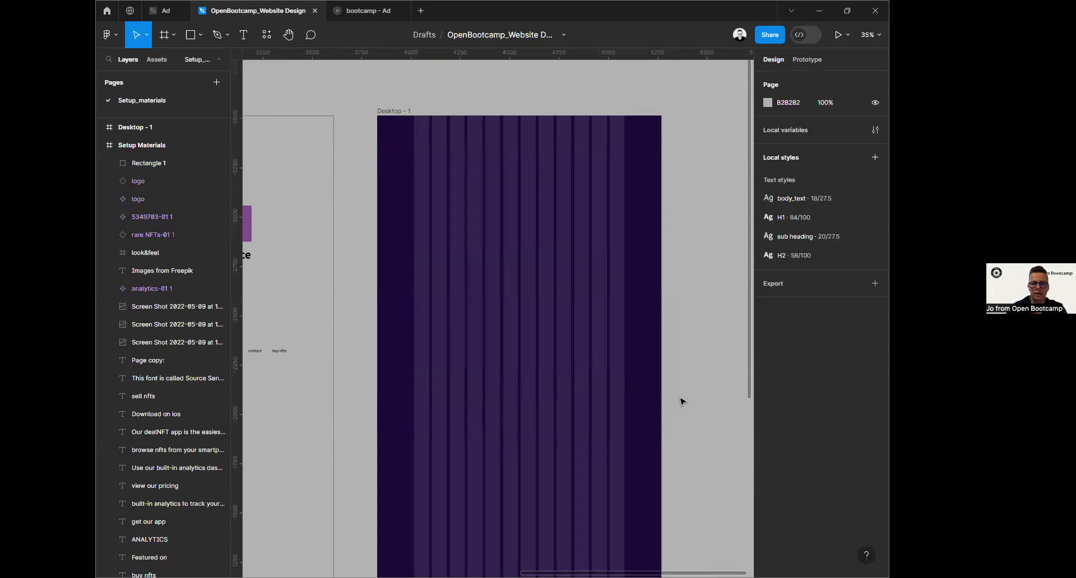
Step: Move the dealNFT logo and the about, pricing, contact and buy nfts links from the page copy to the top of the Desktop frame
{"action": "scroll", "coordinate": [595, 387], "scroll_direction": "down", "scroll_amount": 3}
{"action": "left_click_drag", "start_coordinate": [397, 168], "coordinate": [456, 69]}
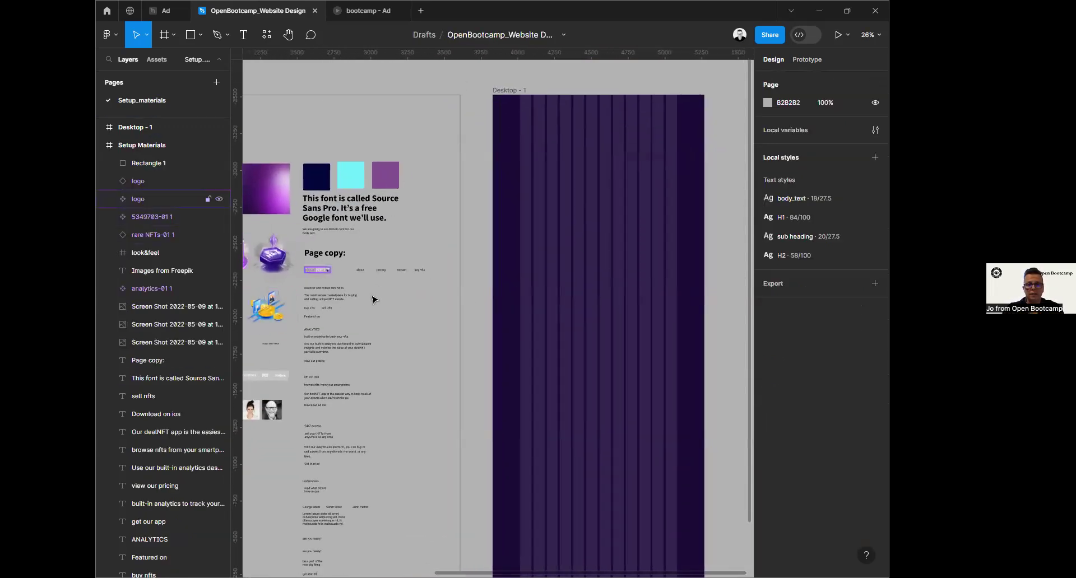
{"action": "left_click_drag", "start_coordinate": [446, 275], "coordinate": [321, 271]}
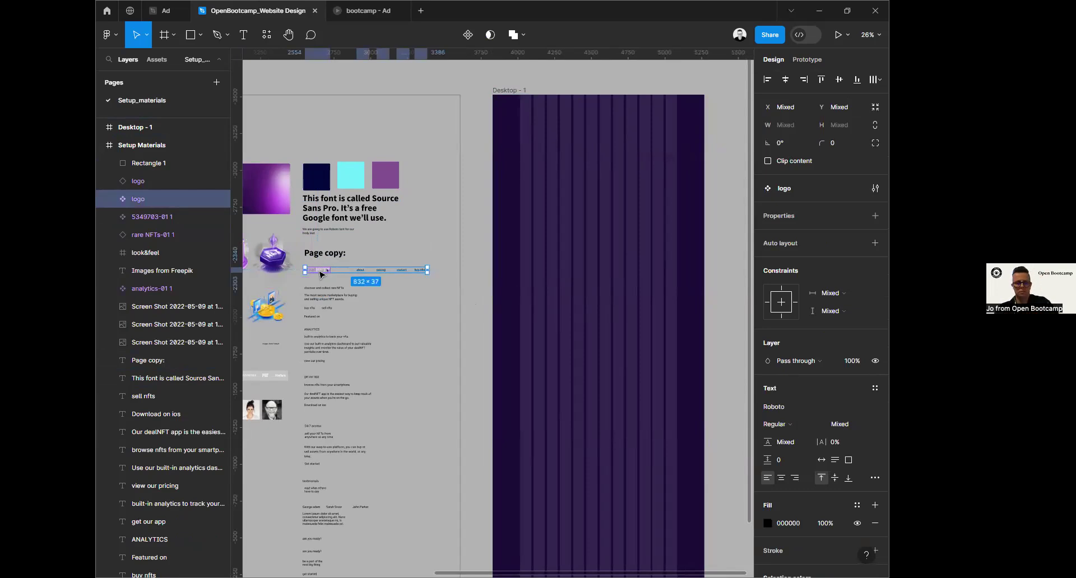
{"action": "left_click_drag", "start_coordinate": [321, 270], "coordinate": [537, 117]}
Step: Reposition the logo and navigation links higher in the Desktop frame, aligning the logo with the left edge of the first grid column
{"action": "scroll", "coordinate": [658, 227], "scroll_direction": "up", "scroll_amount": 3}
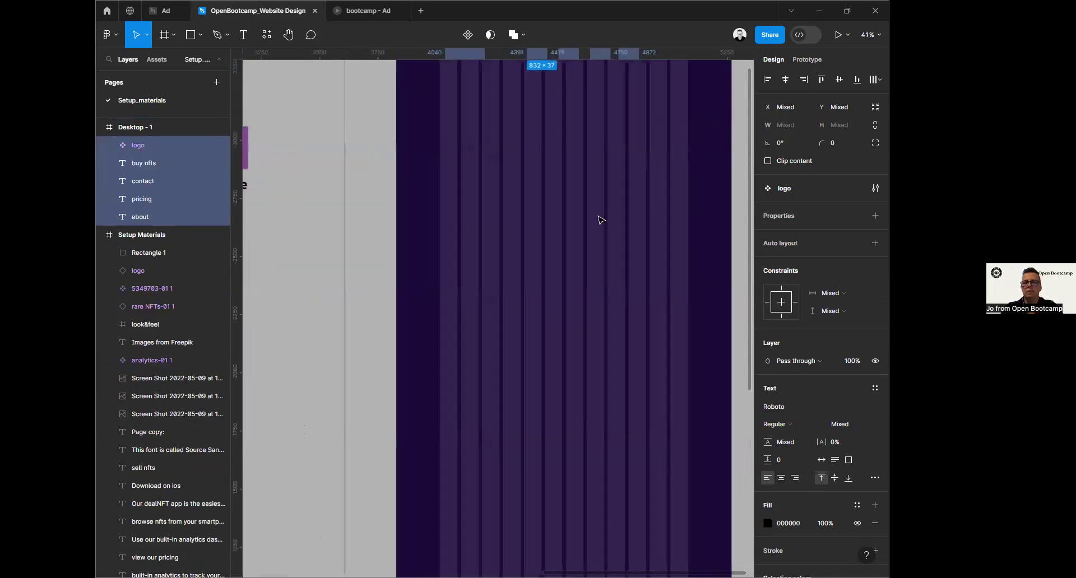
{"action": "scroll", "coordinate": [600, 221], "scroll_direction": "up", "scroll_amount": 5}
{"action": "left_click_drag", "start_coordinate": [606, 219], "coordinate": [525, 167]}
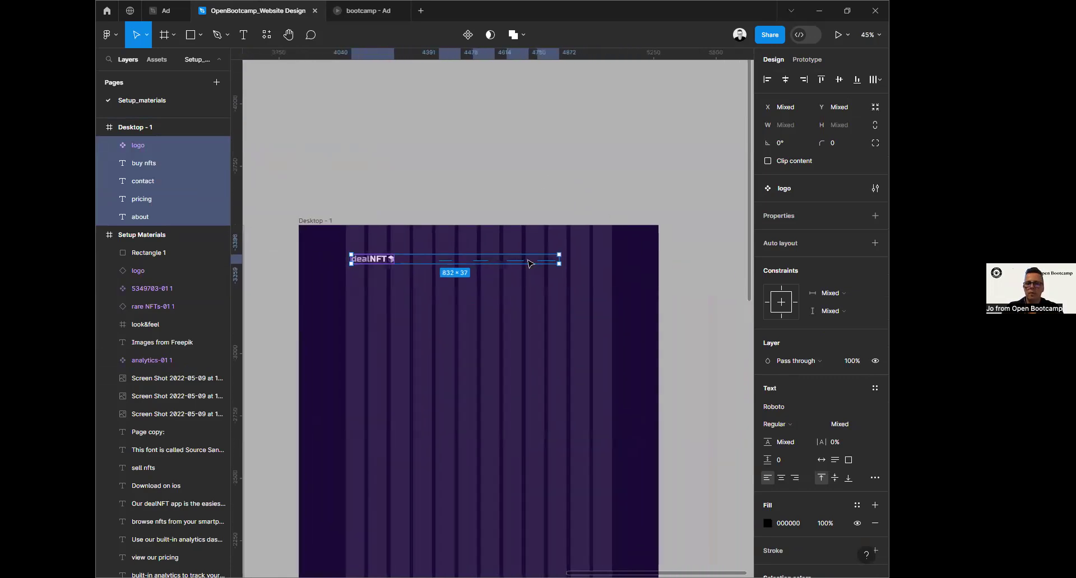
{"action": "key", "text": "shift+0"}
{"action": "scroll", "coordinate": [486, 304], "scroll_direction": "down", "scroll_amount": 2}
{"action": "scroll", "coordinate": [486, 304], "scroll_direction": "down", "scroll_amount": 3}
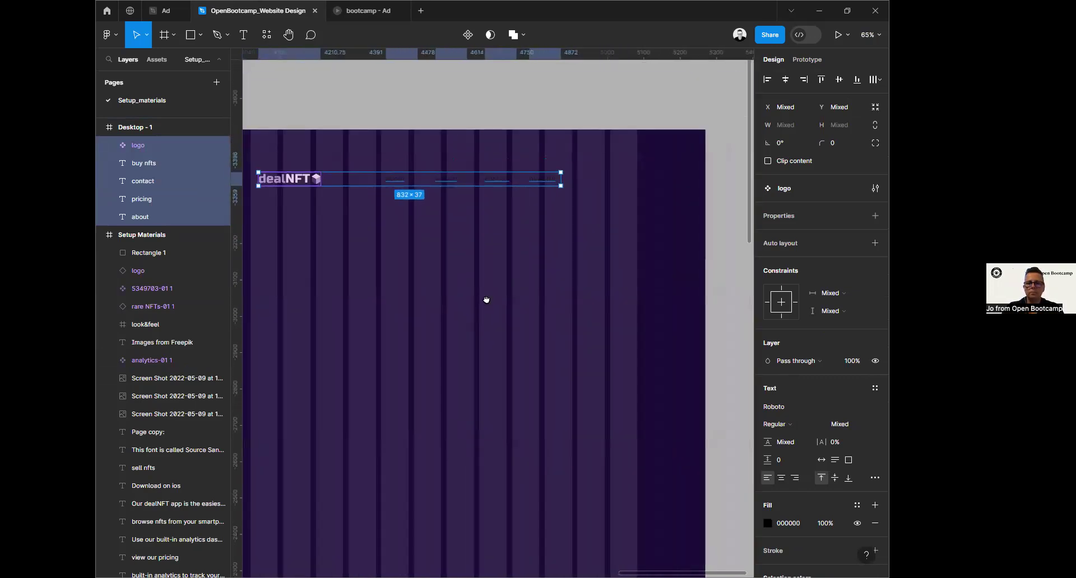
{"action": "scroll", "coordinate": [557, 291], "scroll_direction": "up", "scroll_amount": 2}
{"action": "left_click_drag", "start_coordinate": [374, 171], "coordinate": [364, 167]}
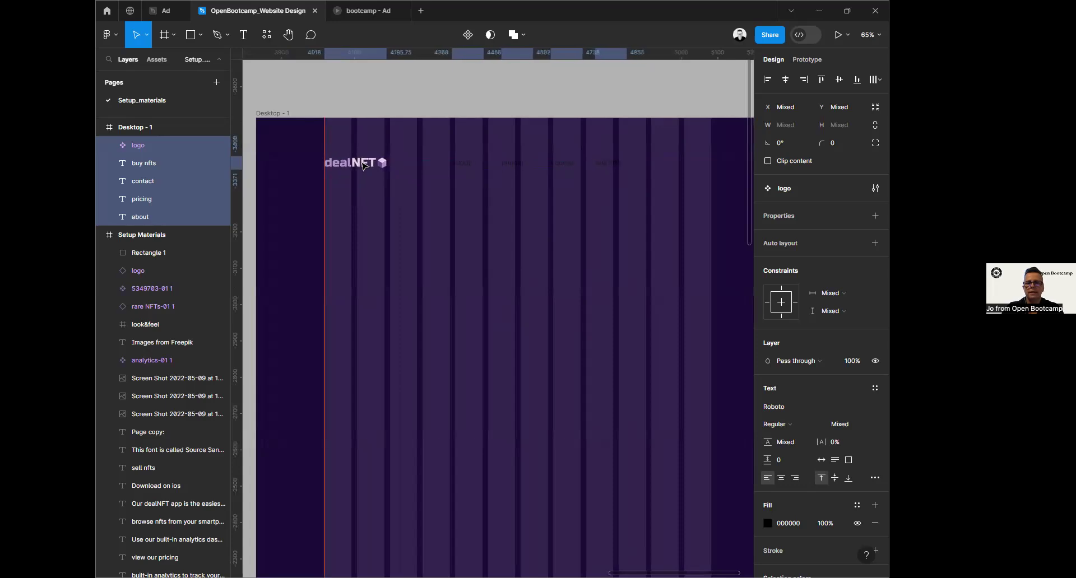
Step: Set the about, pricing, contact and buy nfts links to the Source Code Pro font in Bold
{"action": "left_click", "coordinate": [463, 167]}
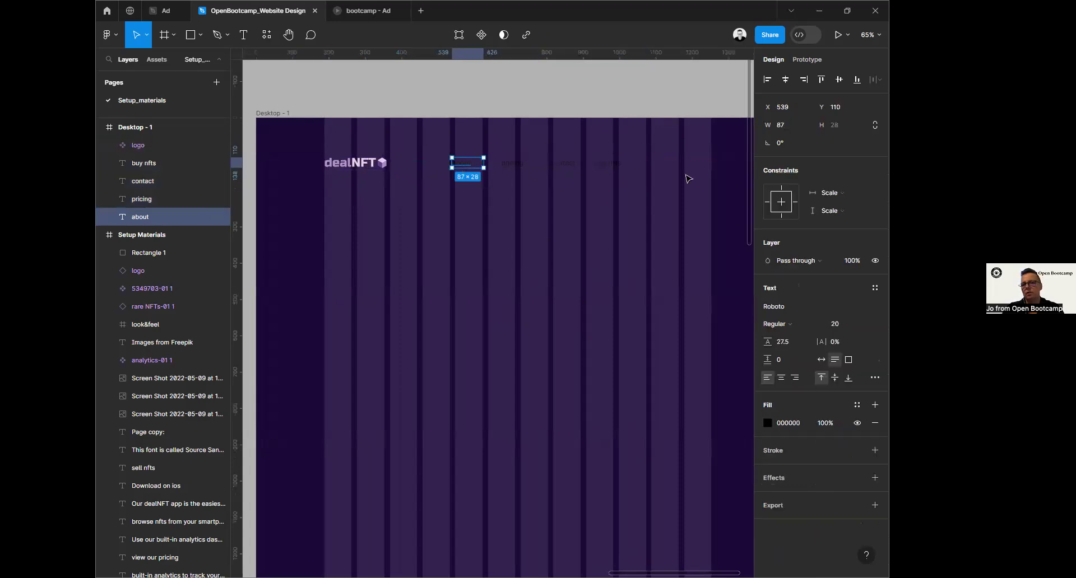
{"action": "left_click", "coordinate": [615, 166], "text": "shift"}
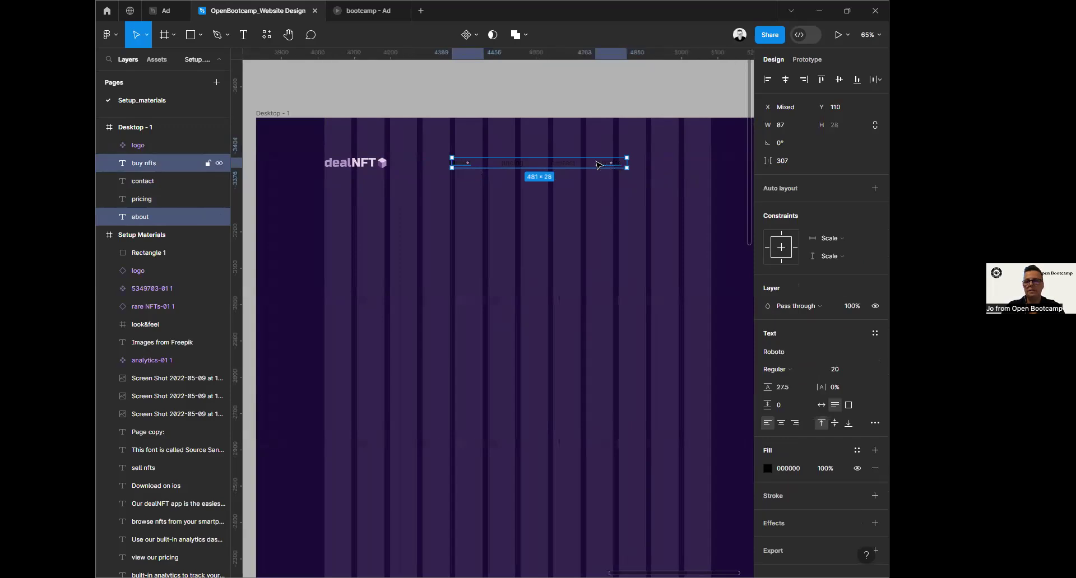
{"action": "left_click", "coordinate": [565, 164], "text": "shift"}
{"action": "left_click", "coordinate": [515, 165], "text": "shift"}
{"action": "scroll", "coordinate": [504, 187], "scroll_direction": "down", "scroll_amount": 6}
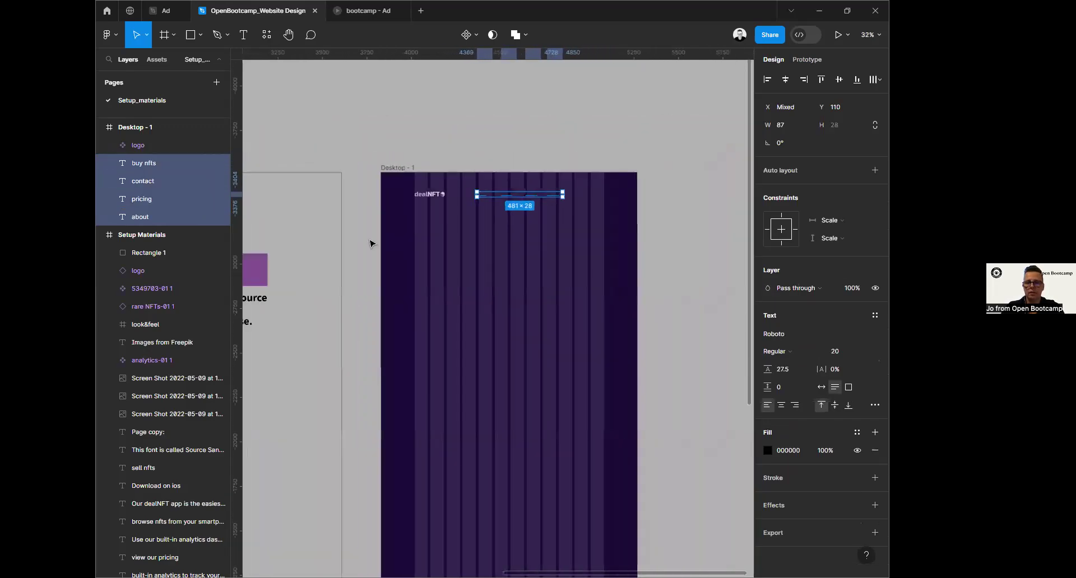
{"action": "left_click_drag", "start_coordinate": [339, 252], "coordinate": [407, 229]}
{"action": "scroll", "coordinate": [611, 185], "scroll_direction": "up", "scroll_amount": 5}
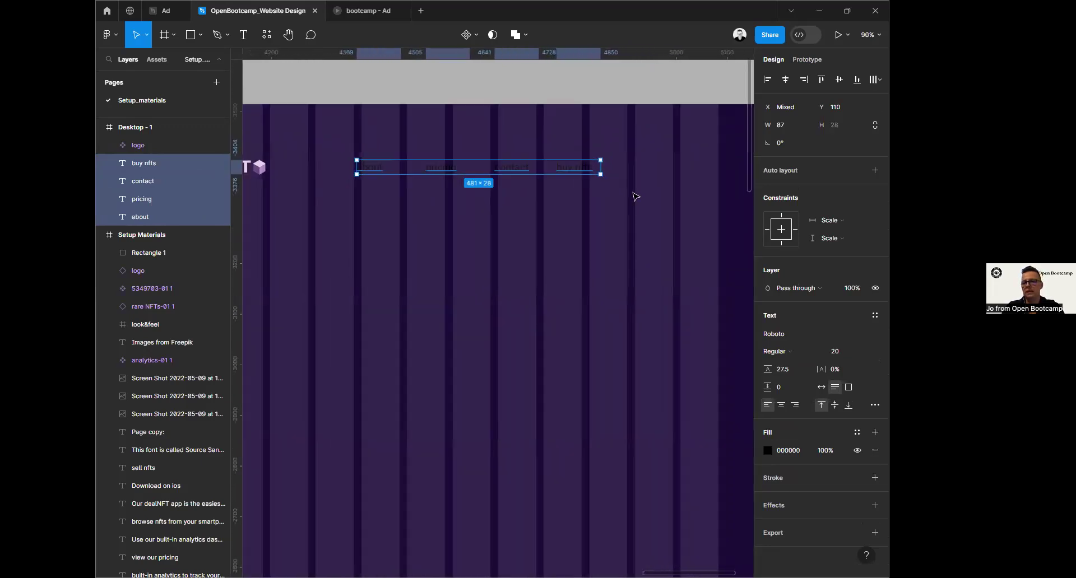
{"action": "left_click", "coordinate": [784, 351]}
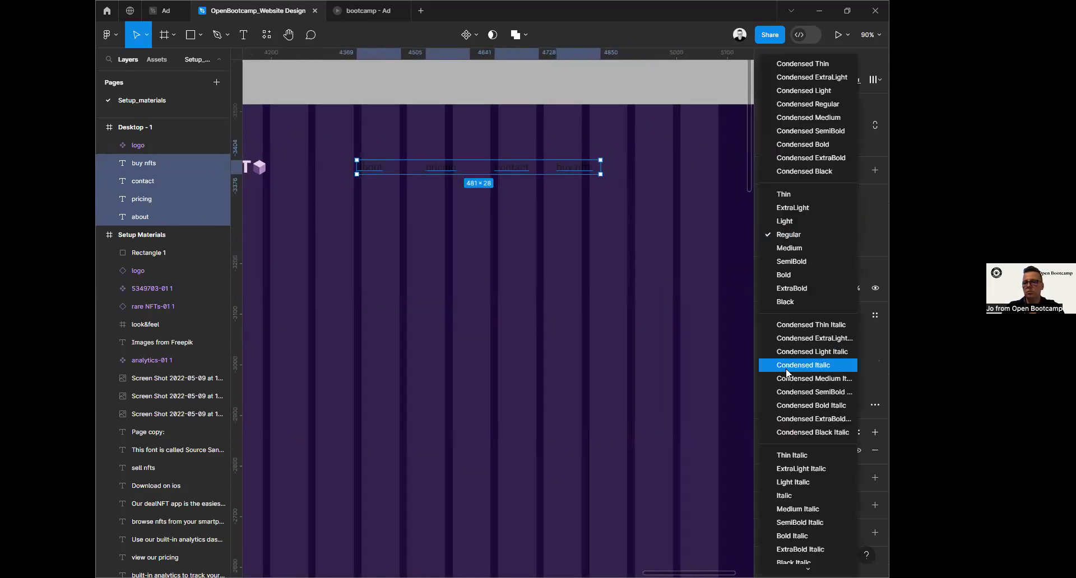
{"action": "left_click", "coordinate": [797, 308]}
{"action": "left_click", "coordinate": [787, 334]}
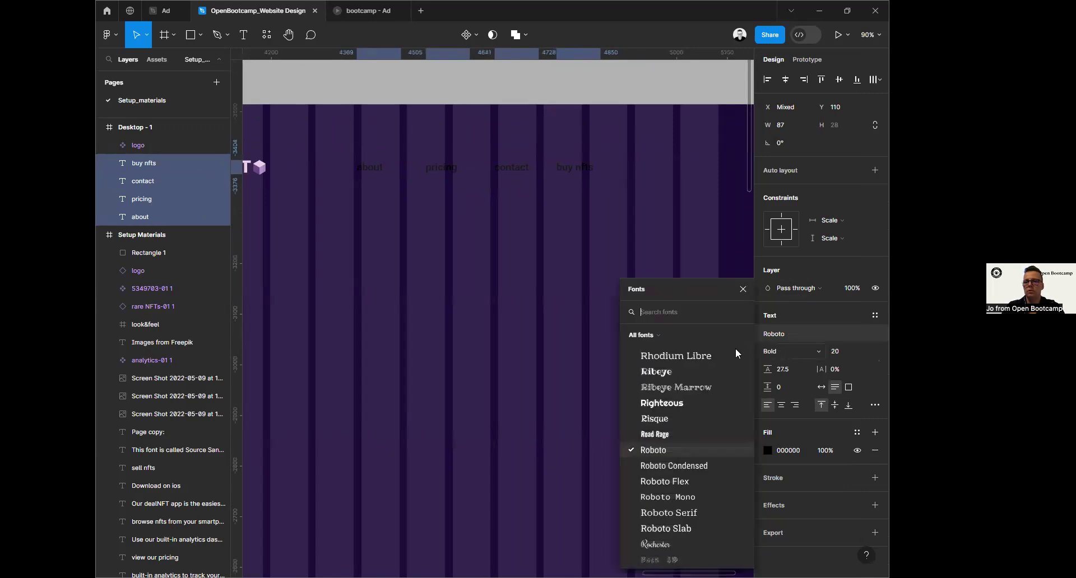
{"action": "type", "text": "source"}
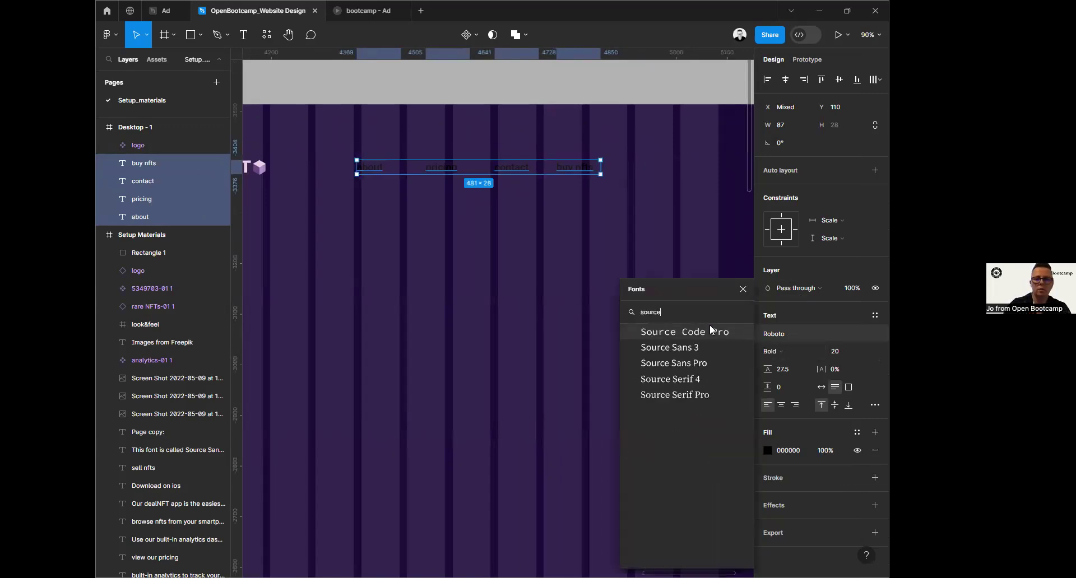
{"action": "left_click", "coordinate": [645, 331]}
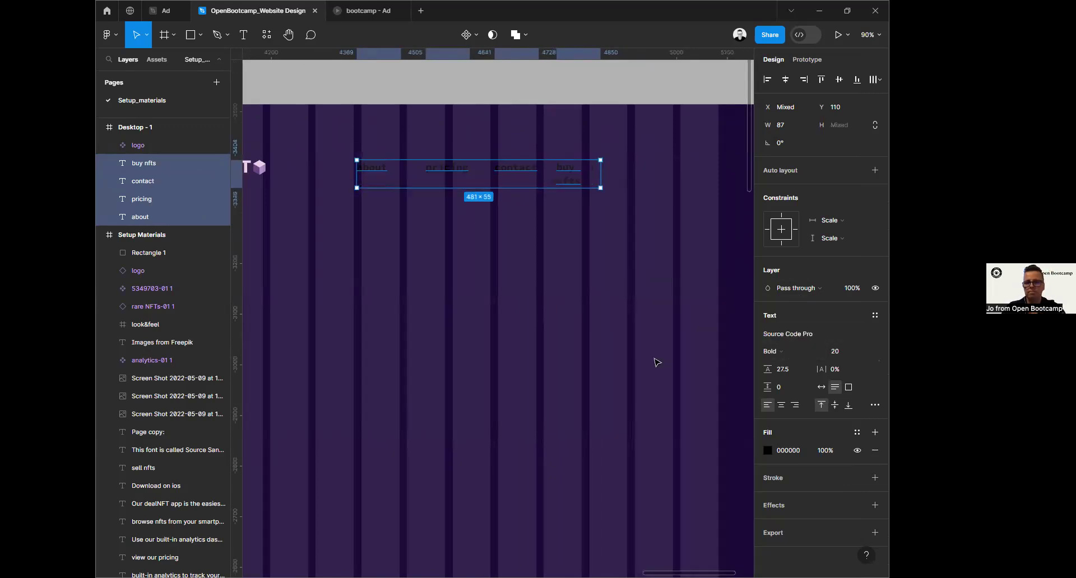
Step: Set the four navigation links' fill to white FFFFFF and deselect them
{"action": "left_click", "coordinate": [768, 453]}
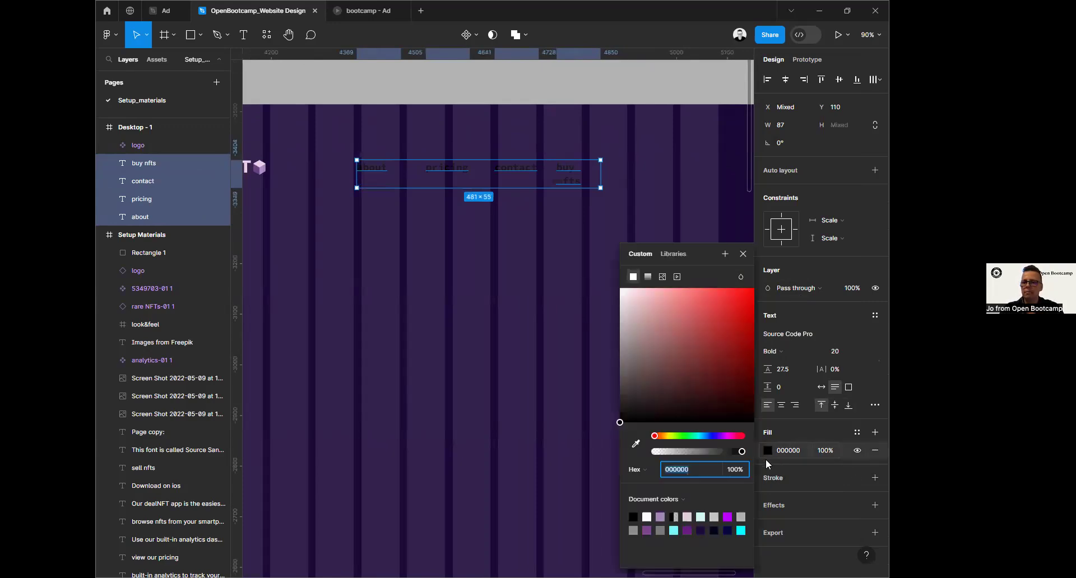
{"action": "type", "text": "ffffff"}
{"action": "key", "text": "Return"}
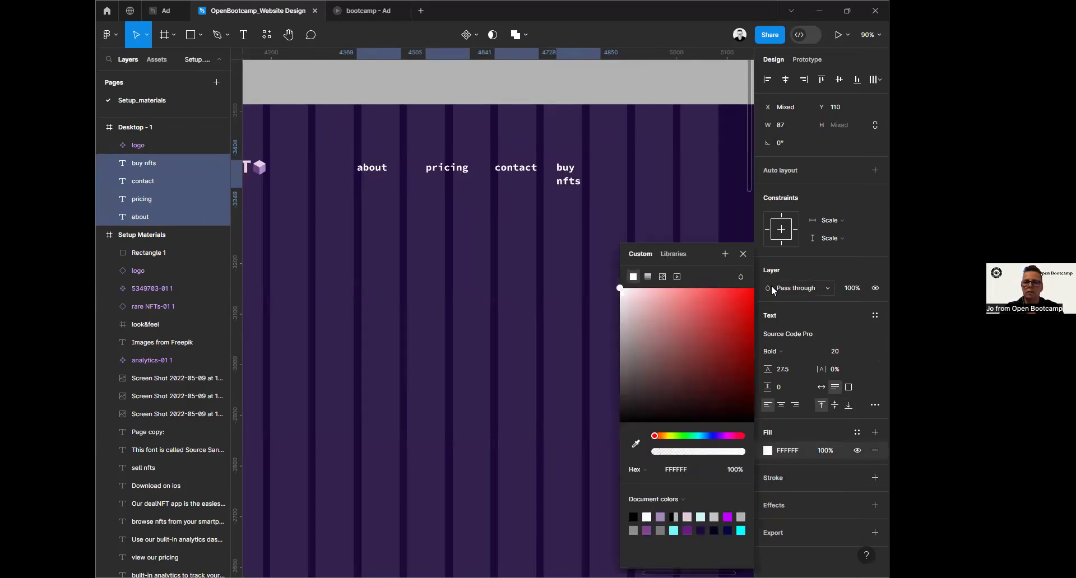
{"action": "left_click", "coordinate": [743, 254]}
{"action": "left_click", "coordinate": [625, 134]}
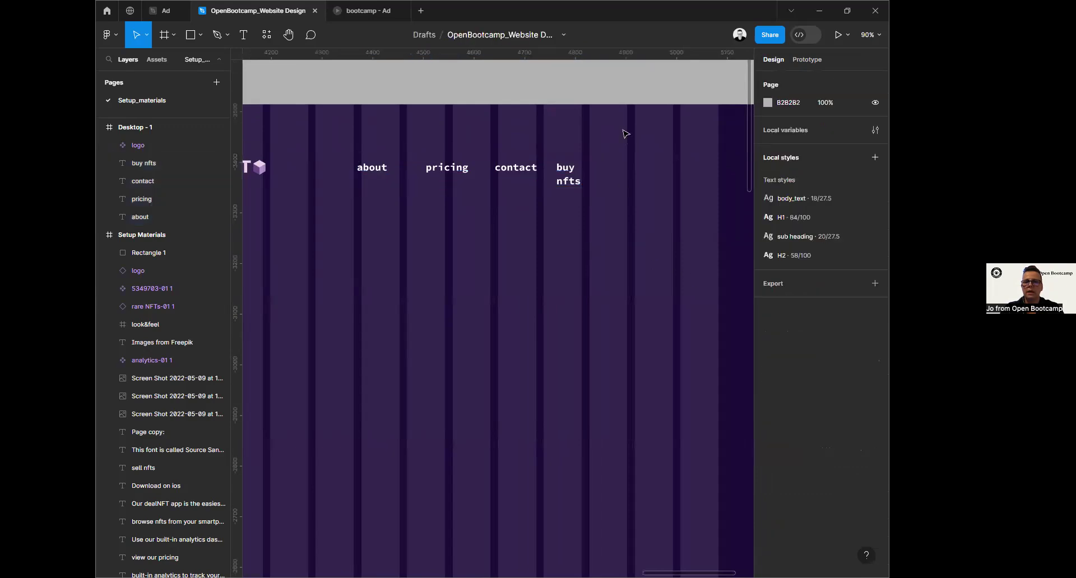
Step: Widen the buy nfts text box to about 102 so it fits on one line, and check the other links' text boxes
{"action": "left_click", "coordinate": [577, 180]}
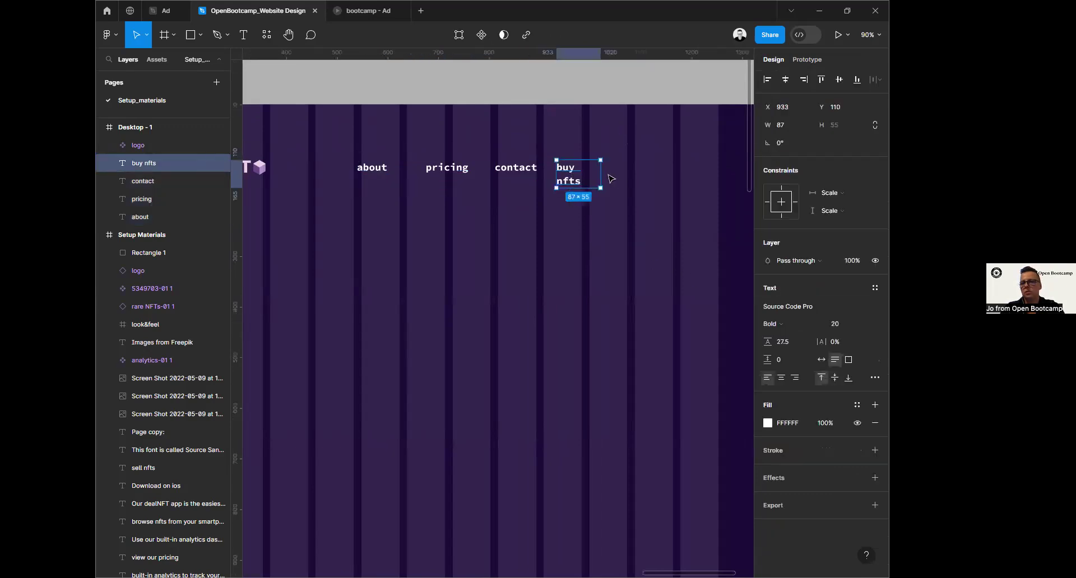
{"action": "left_click_drag", "start_coordinate": [601, 170], "coordinate": [608, 173]}
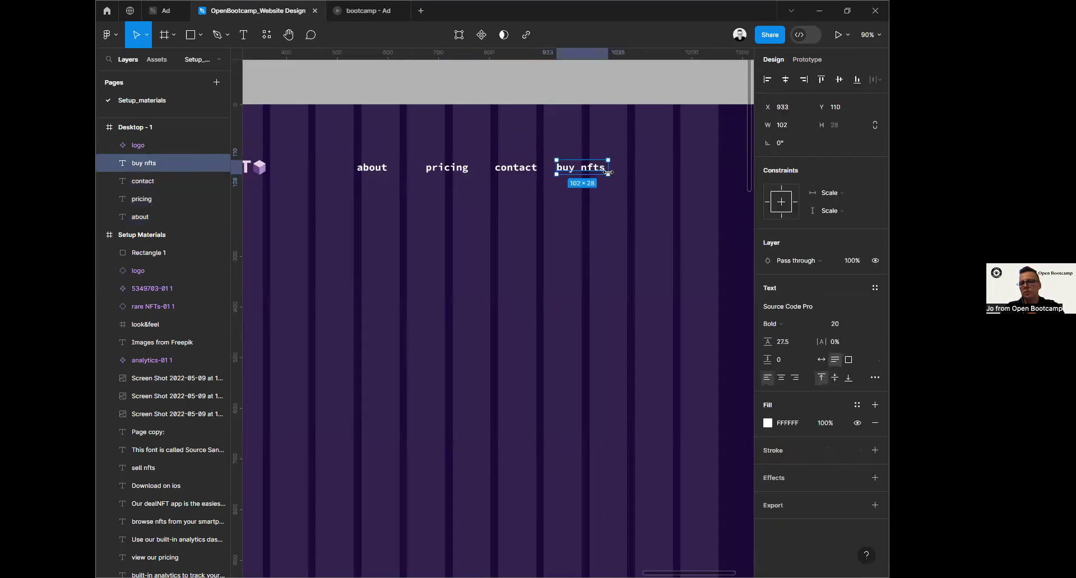
{"action": "left_click", "coordinate": [392, 172]}
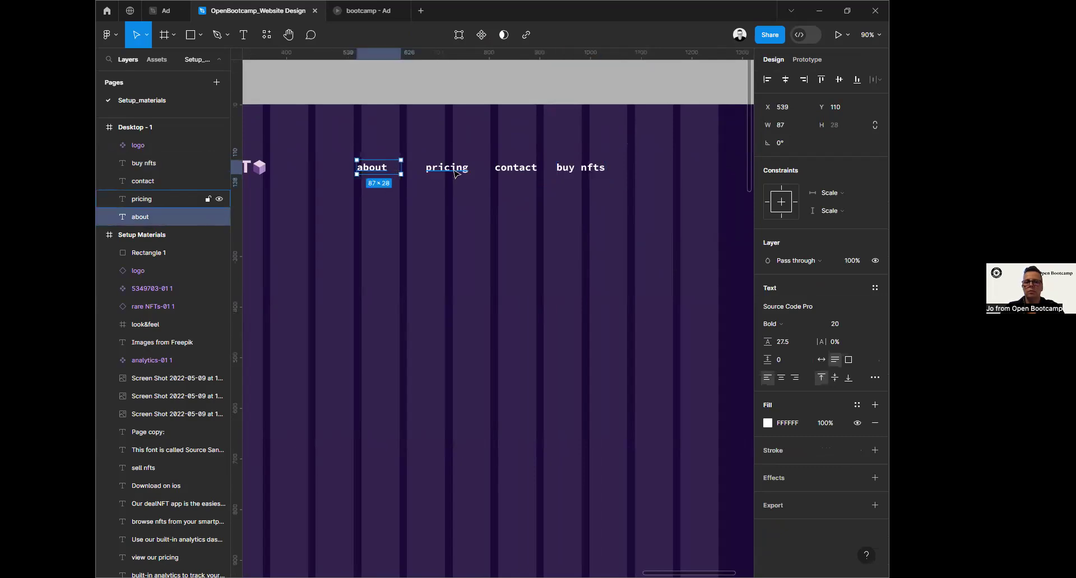
{"action": "left_click", "coordinate": [452, 176]}
{"action": "left_click", "coordinate": [517, 173]}
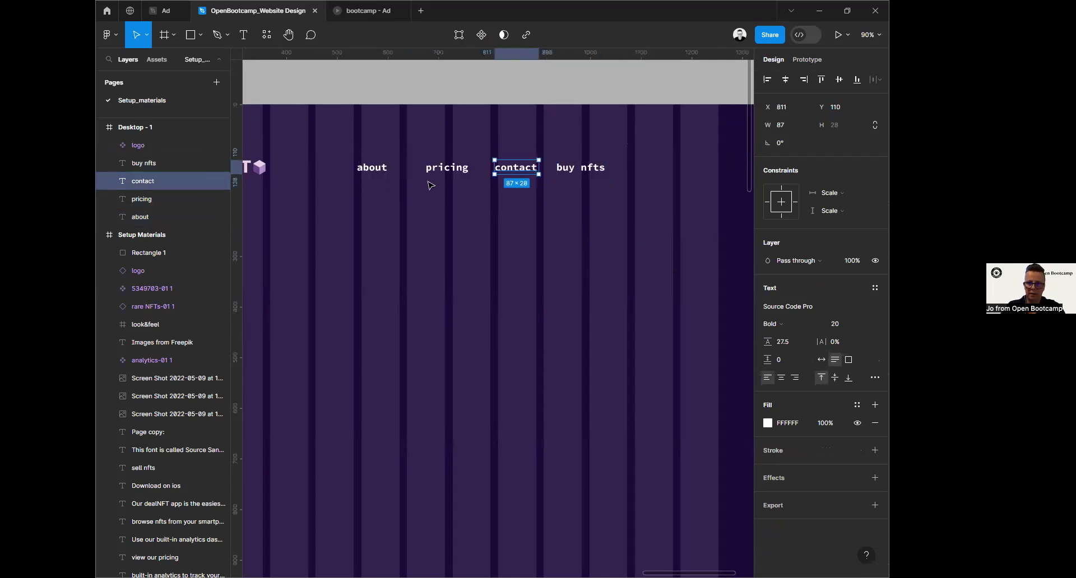
Step: Switch the about link's text box to auto width so it hugs the word
{"action": "left_click", "coordinate": [383, 174]}
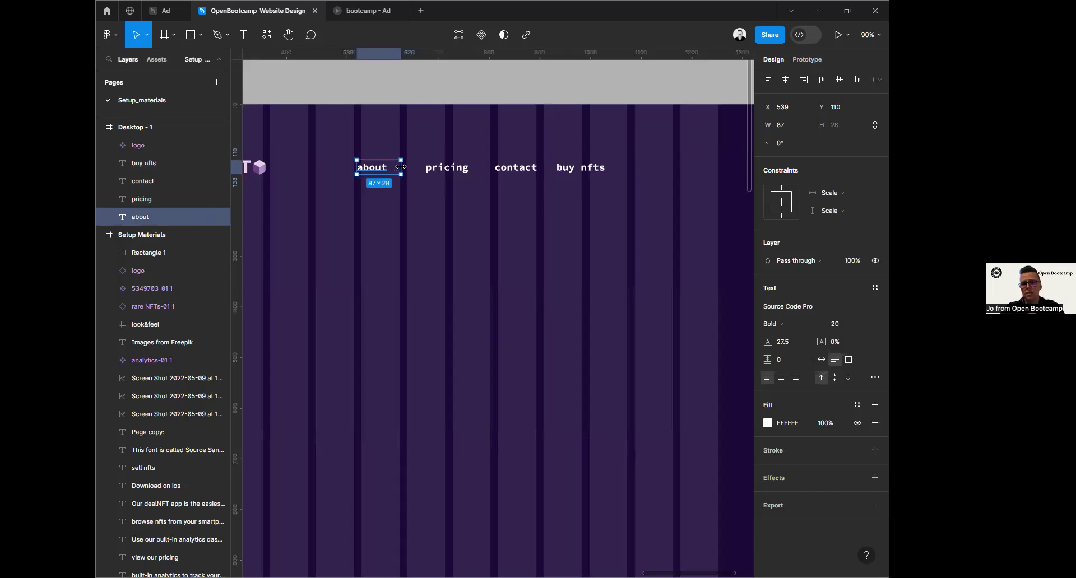
{"action": "left_click_drag", "start_coordinate": [401, 167], "coordinate": [399, 167]}
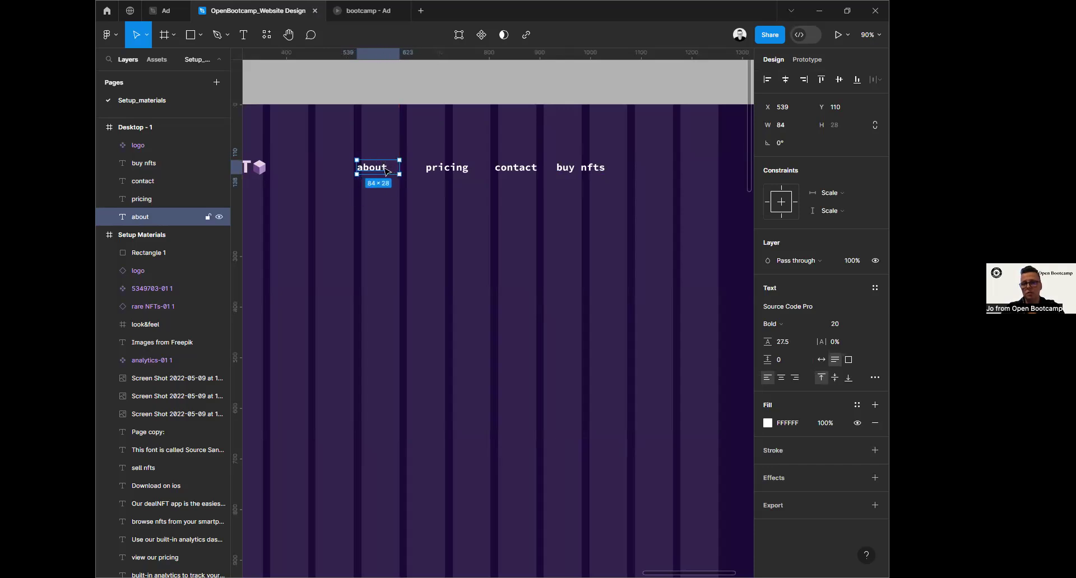
{"action": "left_click", "coordinate": [626, 204]}
{"action": "left_click", "coordinate": [391, 170]}
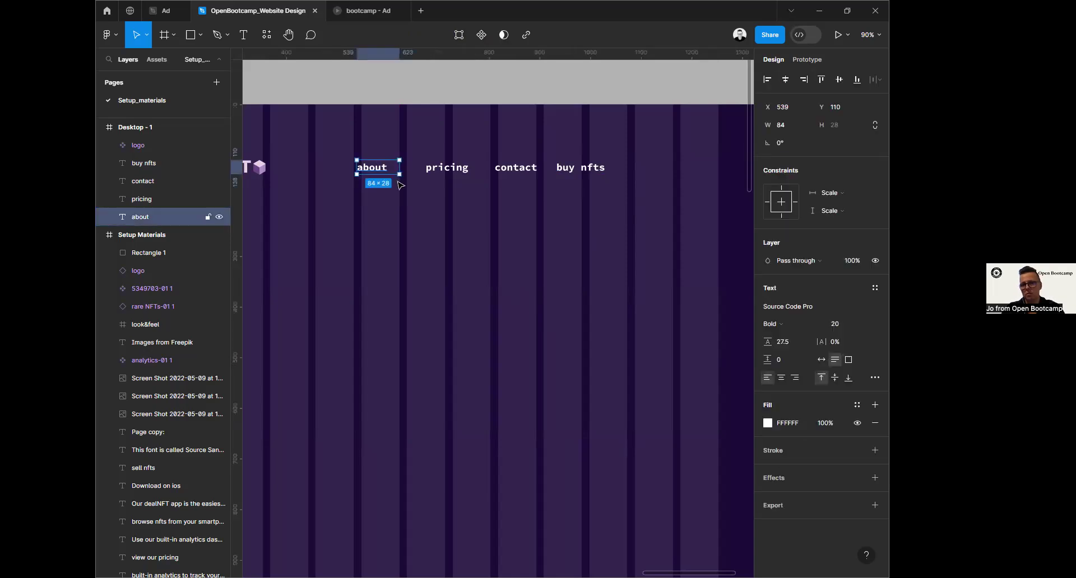
{"action": "left_click", "coordinate": [821, 361]}
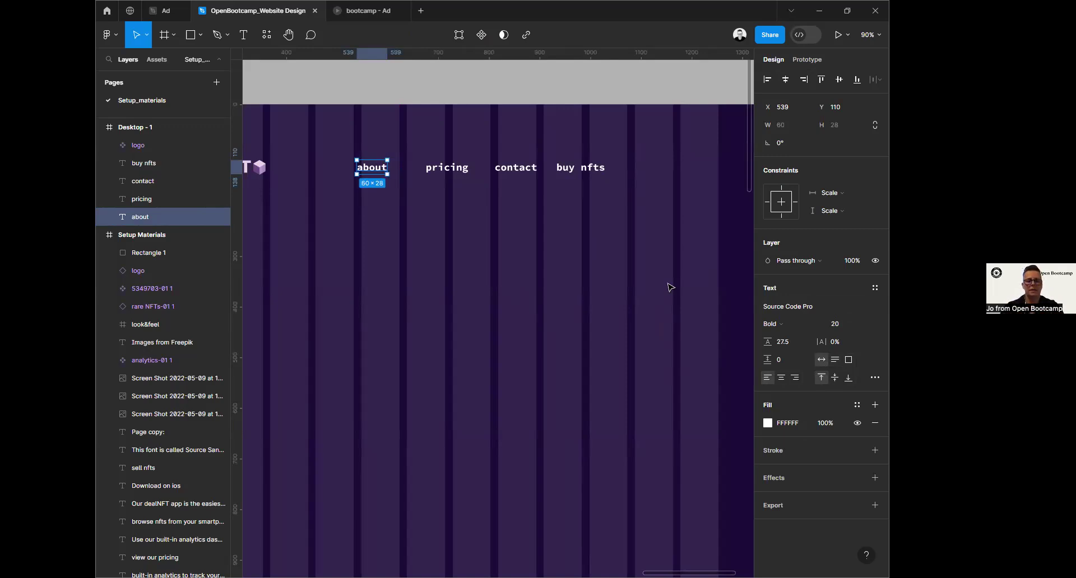
Step: Move the four navigation links together along the header so buy nfts ends at the last grid column, and deselect them
{"action": "scroll", "coordinate": [606, 264], "scroll_direction": "down", "scroll_amount": 3}
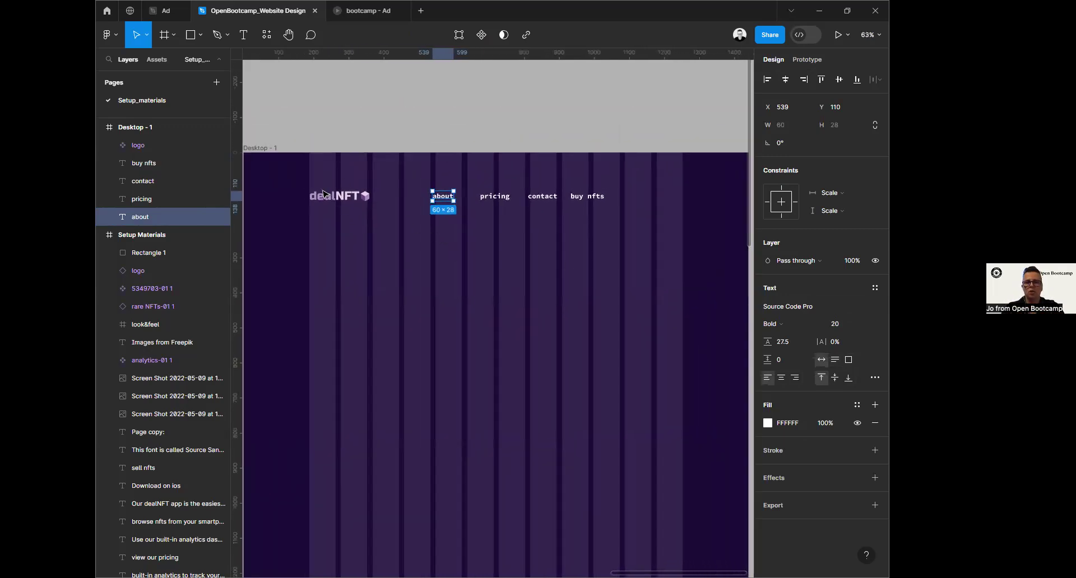
{"action": "left_click_drag", "start_coordinate": [424, 138], "coordinate": [645, 222]}
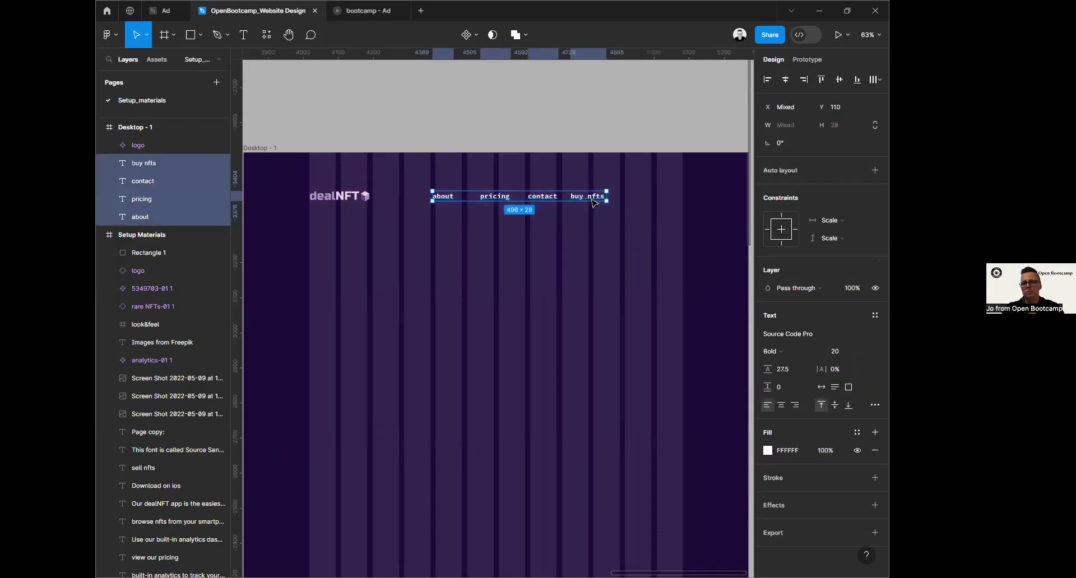
{"action": "left_click_drag", "start_coordinate": [605, 199], "coordinate": [681, 207]}
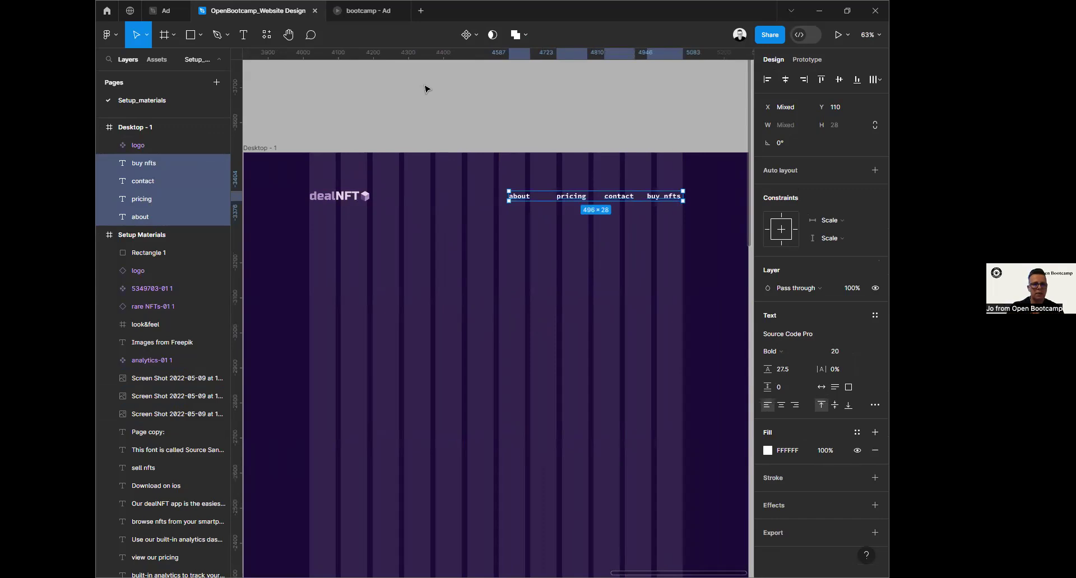
{"action": "scroll", "coordinate": [431, 92], "scroll_direction": "down", "scroll_amount": 5}
{"action": "left_click", "coordinate": [375, 112]}
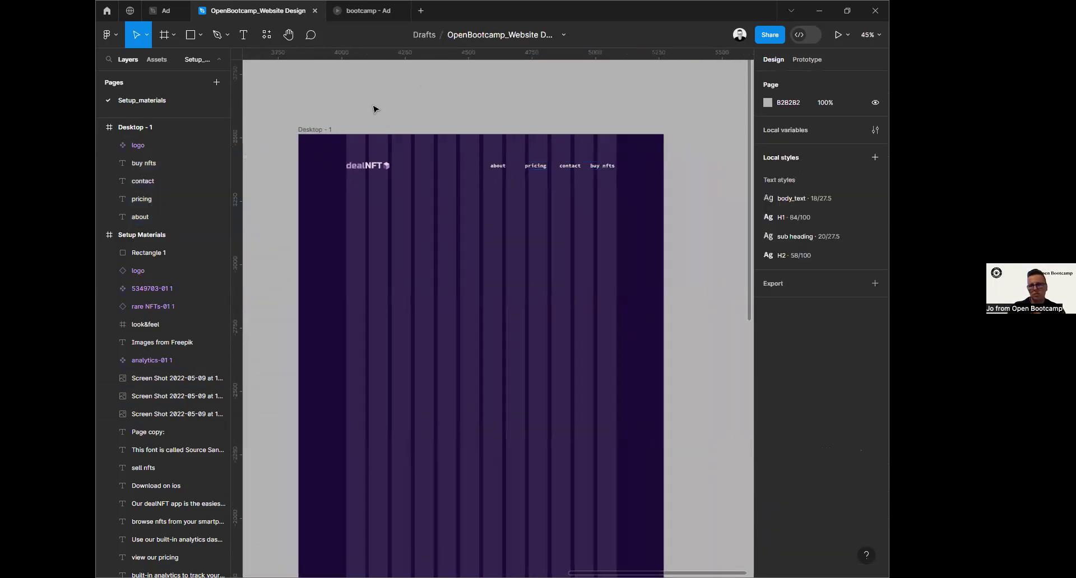
Step: Group the logo and the four navigation links on the desktop frame and name the group nav_bar
{"action": "scroll", "coordinate": [393, 100], "scroll_direction": "left", "scroll_amount": 3}
{"action": "scroll", "coordinate": [392, 101], "scroll_direction": "down", "scroll_amount": 1}
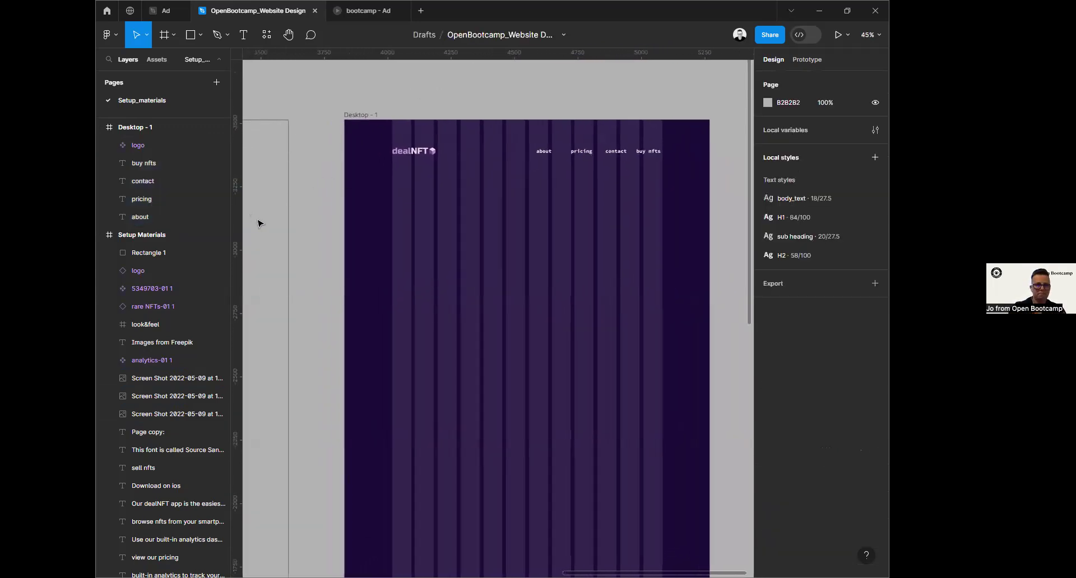
{"action": "scroll", "coordinate": [278, 407], "scroll_direction": "down", "scroll_amount": 1}
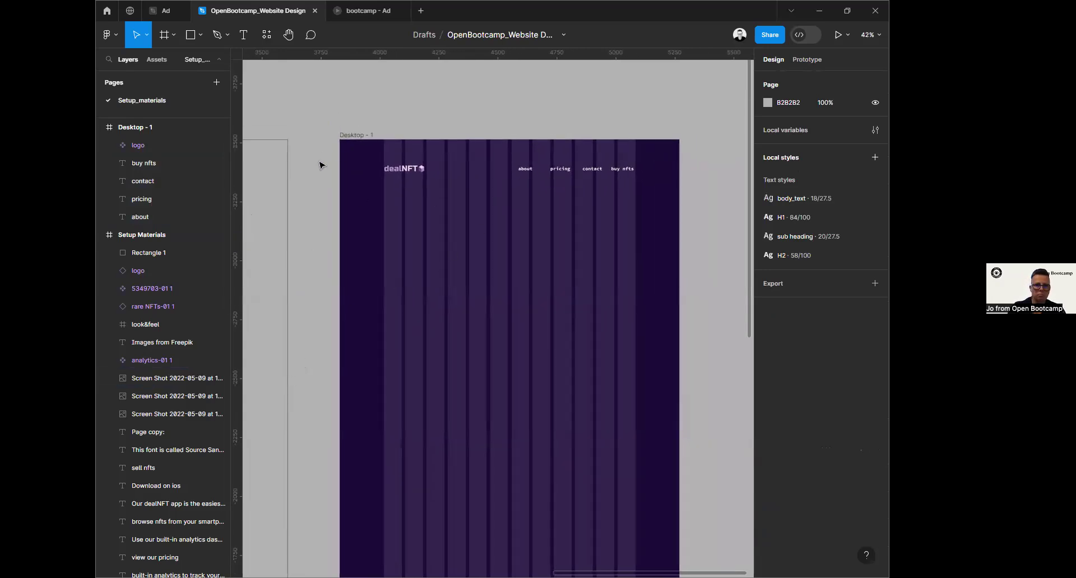
{"action": "left_click_drag", "start_coordinate": [325, 162], "coordinate": [672, 190]}
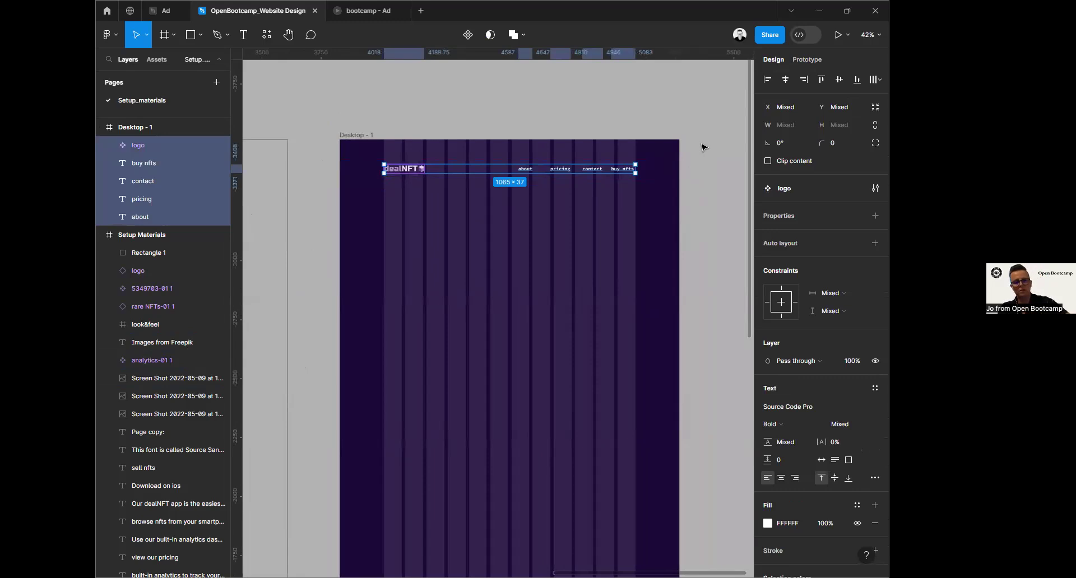
{"action": "key", "text": "ctrl+g"}
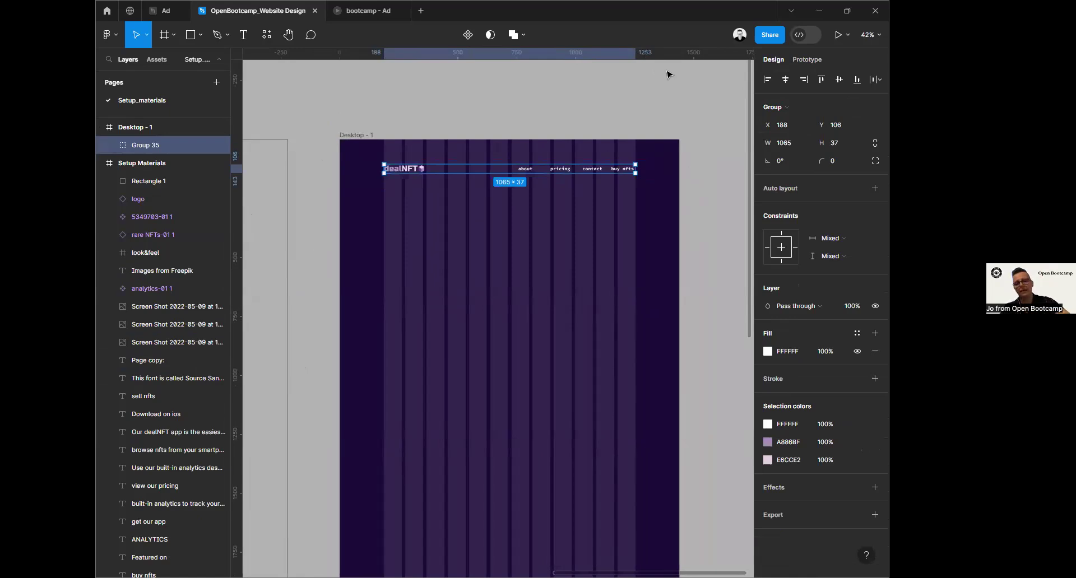
{"action": "key", "text": "ctrl+r"}
{"action": "type", "text": "n"}
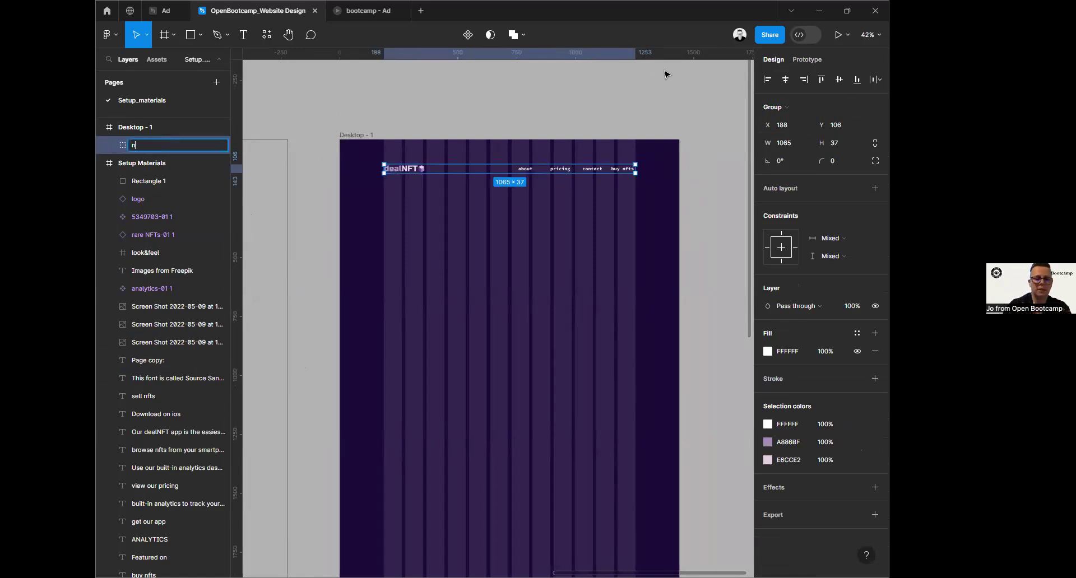
{"action": "type", "text": "av_bar"}
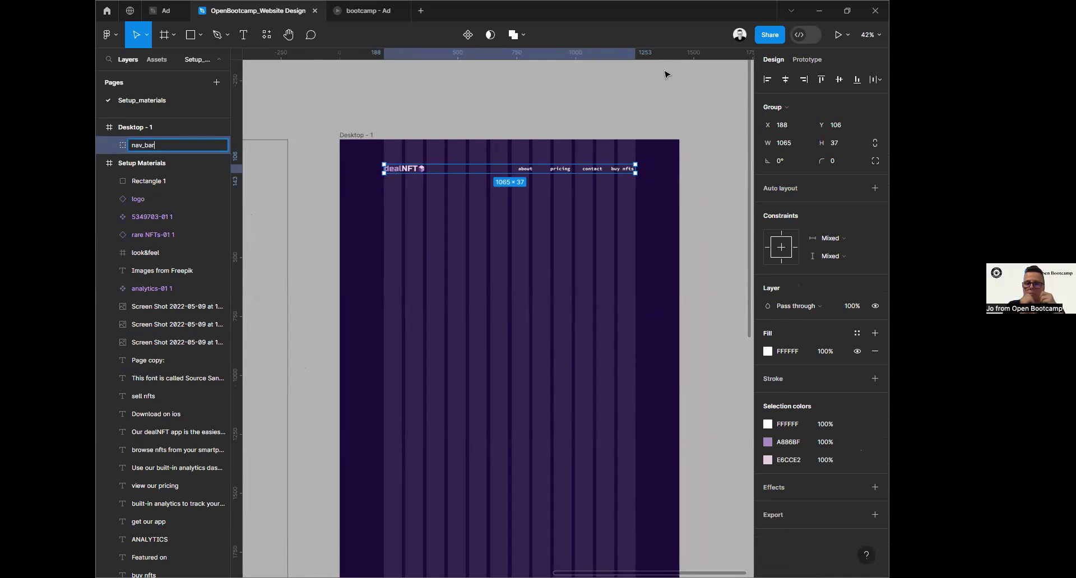
{"action": "left_click", "coordinate": [161, 126]}
{"action": "left_click", "coordinate": [155, 146]}
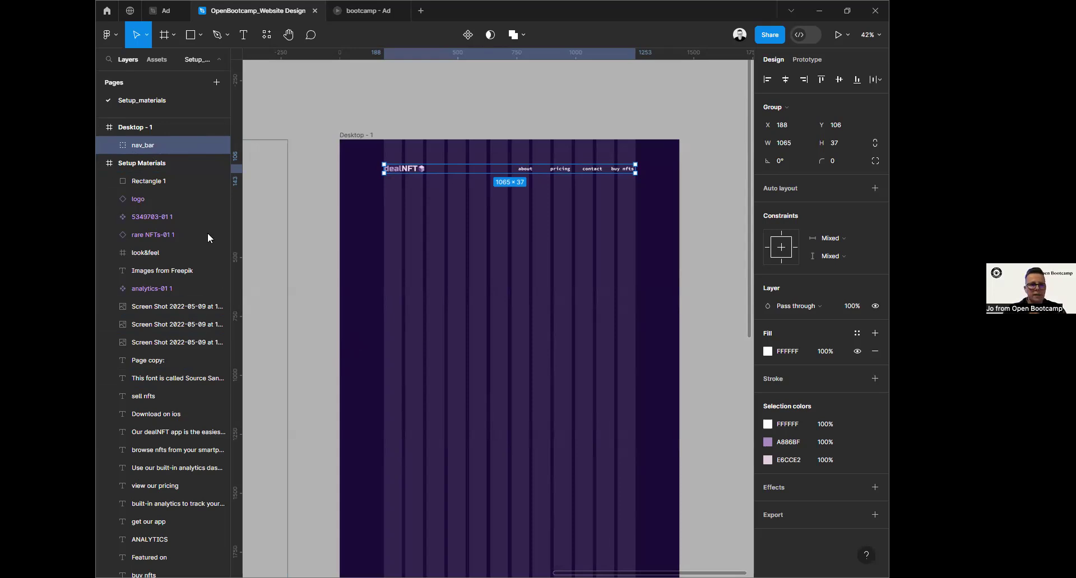
Step: Examine the page copy and the hand-drawn wireframe in the setup materials for the hero section's content and layout
{"action": "scroll", "coordinate": [471, 230], "scroll_direction": "left", "scroll_amount": 4}
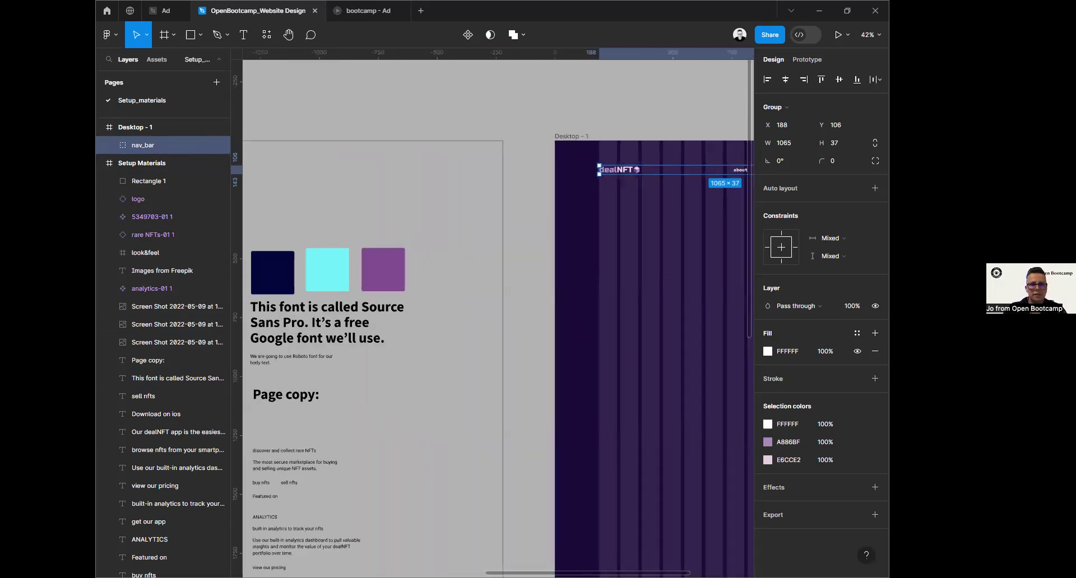
{"action": "scroll", "coordinate": [458, 386], "scroll_direction": "down", "scroll_amount": 3}
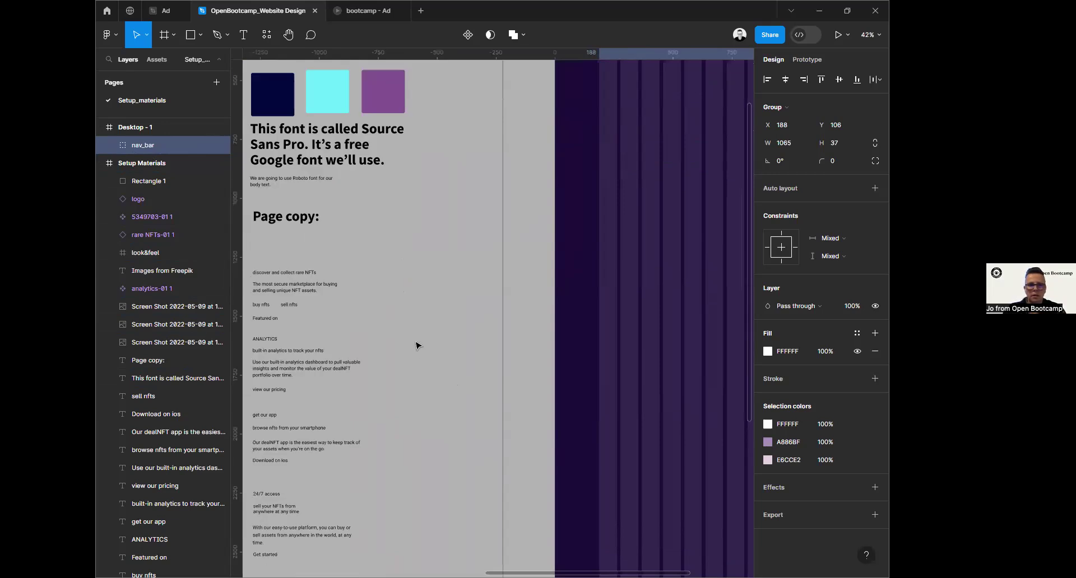
{"action": "scroll", "coordinate": [341, 321], "scroll_direction": "up", "scroll_amount": 1}
{"action": "left_click_drag", "start_coordinate": [354, 244], "coordinate": [435, 172]}
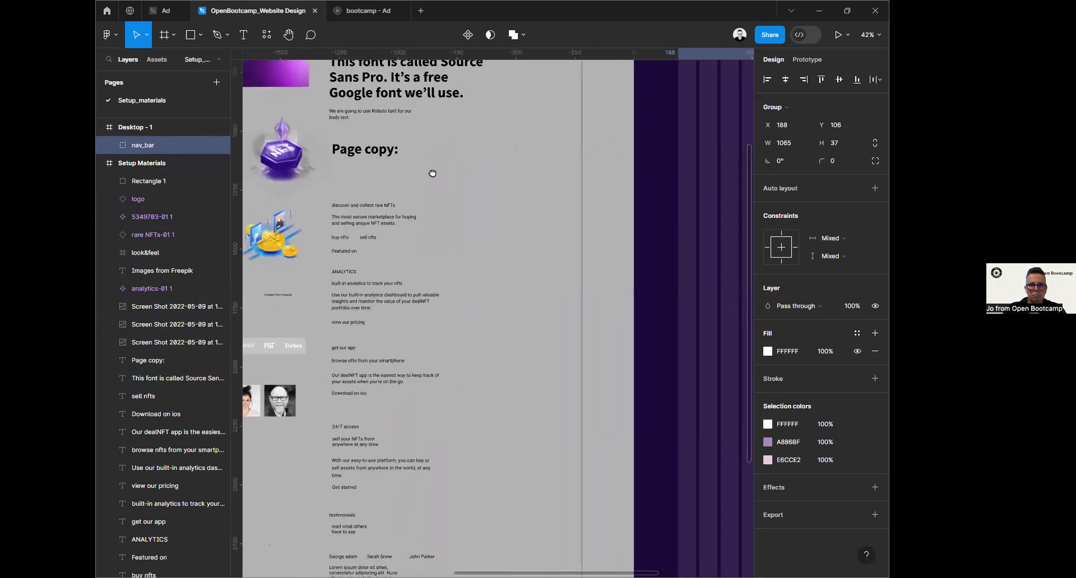
{"action": "scroll", "coordinate": [368, 241], "scroll_direction": "up", "scroll_amount": 5}
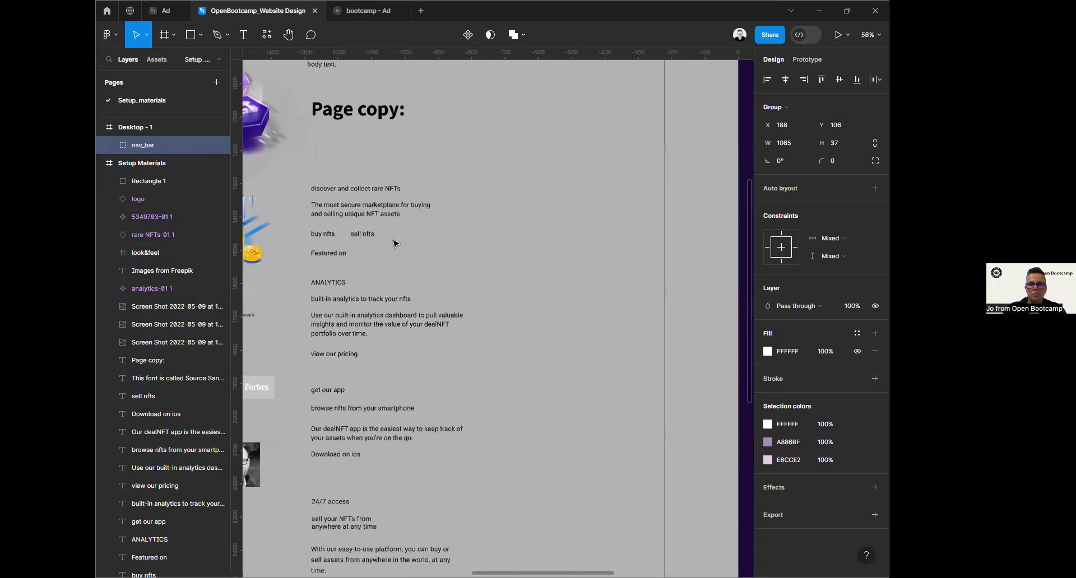
{"action": "scroll", "coordinate": [440, 302], "scroll_direction": "left", "scroll_amount": 5}
{"action": "scroll", "coordinate": [697, 353], "scroll_direction": "down", "scroll_amount": 4}
{"action": "scroll", "coordinate": [617, 263], "scroll_direction": "down", "scroll_amount": 2}
{"action": "scroll", "coordinate": [617, 263], "scroll_direction": "right", "scroll_amount": 2}
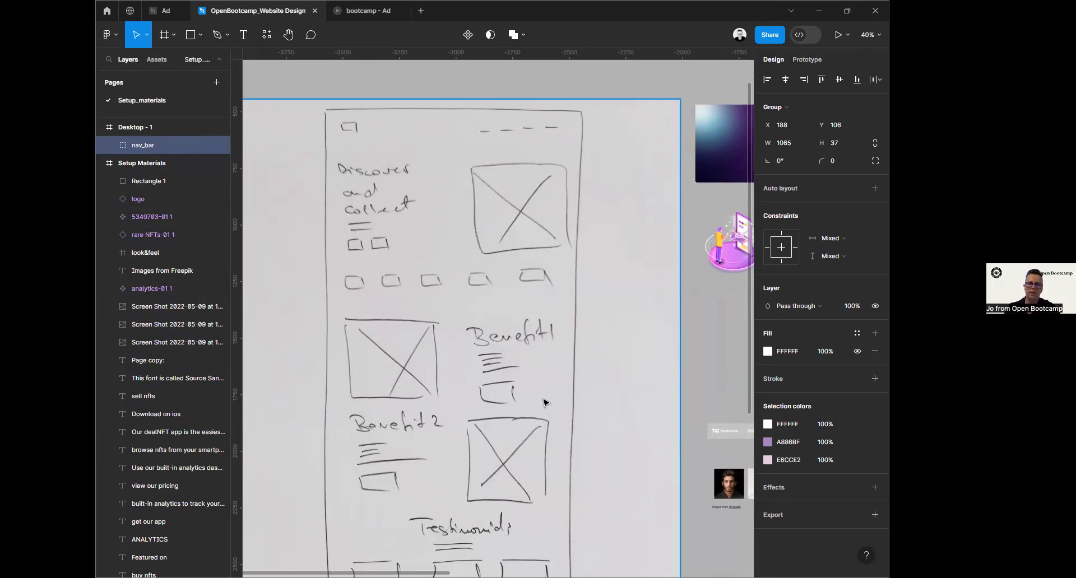
{"action": "scroll", "coordinate": [641, 435], "scroll_direction": "down", "scroll_amount": 5, "text": "ctrl"}
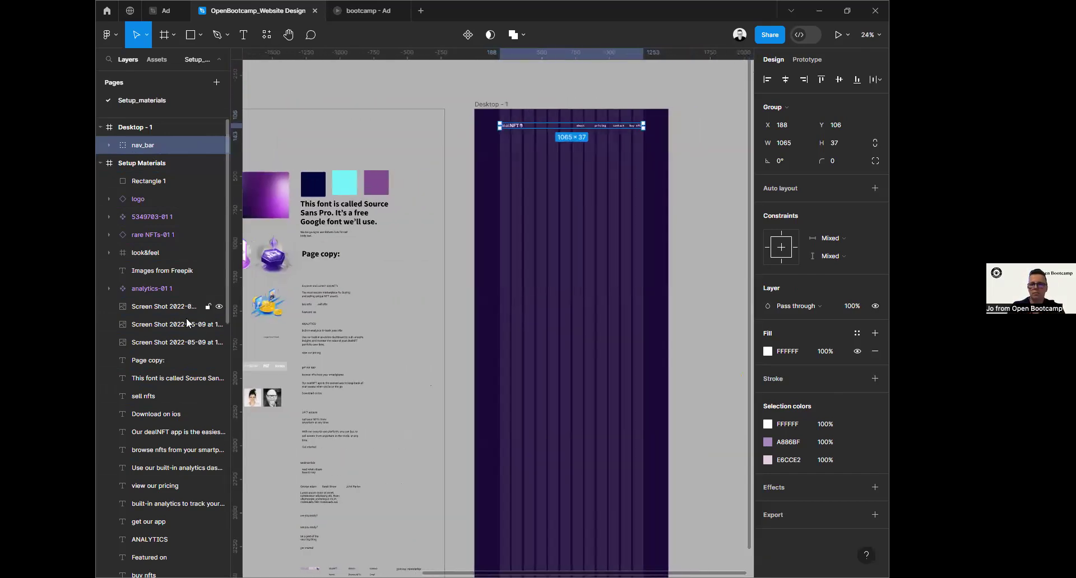
Step: Move the rare NFTs illustration from the setup materials onto the desktop frame, beneath the navigation links
{"action": "scroll", "coordinate": [264, 335], "scroll_direction": "left", "scroll_amount": 3}
{"action": "scroll", "coordinate": [264, 335], "scroll_direction": "up", "scroll_amount": 1}
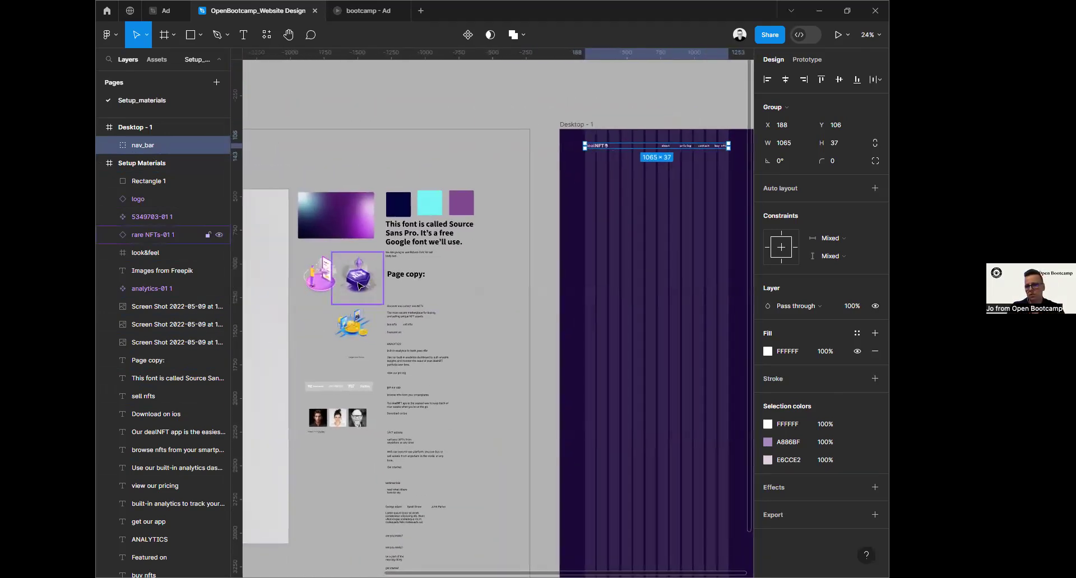
{"action": "left_click_drag", "start_coordinate": [359, 286], "coordinate": [730, 199]}
{"action": "scroll", "coordinate": [512, 370], "scroll_direction": "up", "scroll_amount": 6}
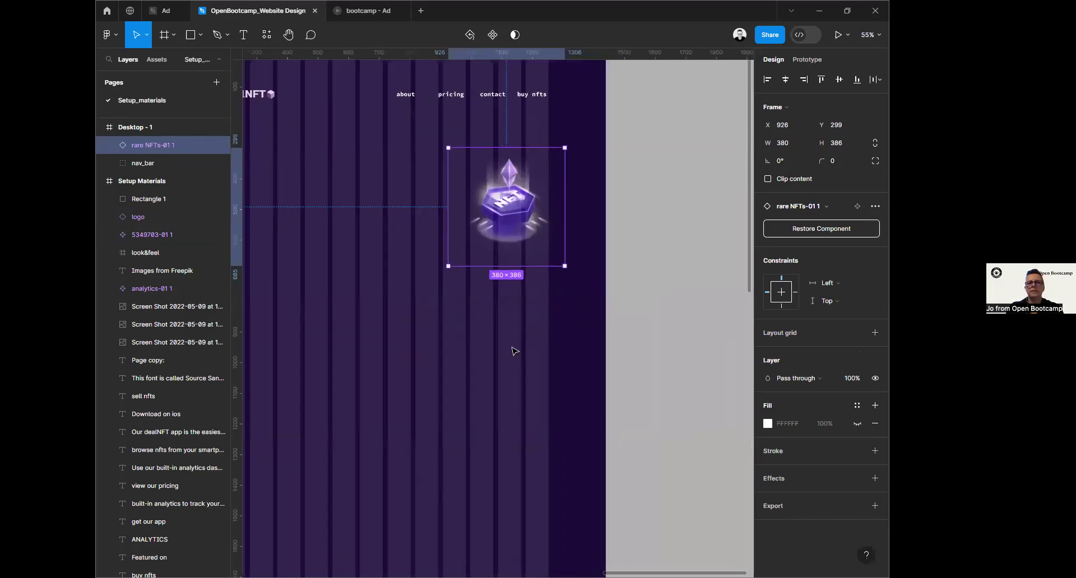
{"action": "left_click_drag", "start_coordinate": [516, 344], "coordinate": [593, 313]}
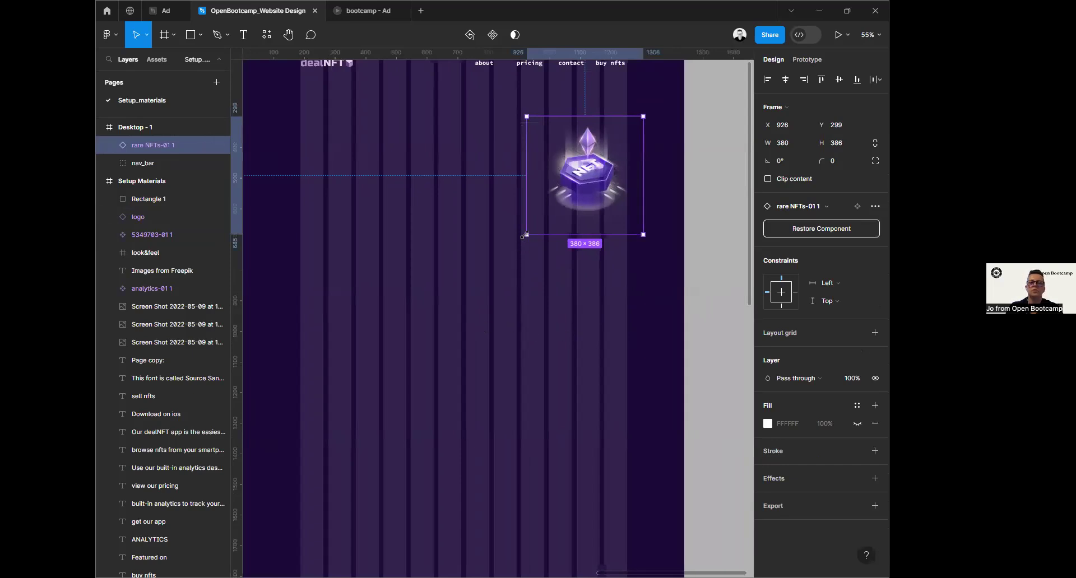
Step: Enlarge the rare NFTs illustration to about 625 × 635 and shift it slightly up and to the left
{"action": "left_click_drag", "start_coordinate": [525, 235], "coordinate": [450, 294]}
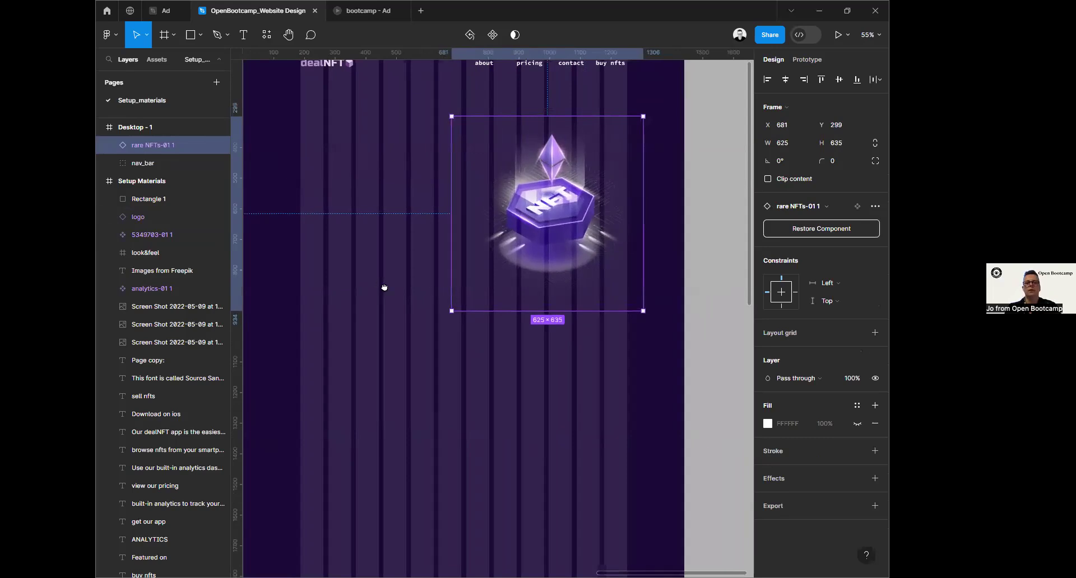
{"action": "scroll", "coordinate": [386, 314], "scroll_direction": "up", "scroll_amount": 3}
{"action": "mouse_move", "coordinate": [565, 312]}
{"action": "left_mouse_down"}
{"action": "mouse_move", "coordinate": [543, 291]}
{"action": "mouse_move", "coordinate": [554, 296]}
{"action": "left_mouse_up"}
Step: Move the discover and collect heading, the marketplace sentence, buy nfts and sell nfts from the page copy to the desktop frame, left of the illustration
{"action": "left_click_drag", "start_coordinate": [365, 351], "coordinate": [678, 329]}
{"action": "scroll", "coordinate": [385, 361], "scroll_direction": "left", "scroll_amount": 3}
{"action": "left_click", "coordinate": [343, 344]}
{"action": "scroll", "coordinate": [403, 375], "scroll_direction": "down", "scroll_amount": 3}
{"action": "scroll", "coordinate": [557, 379], "scroll_direction": "down", "scroll_amount": 4}
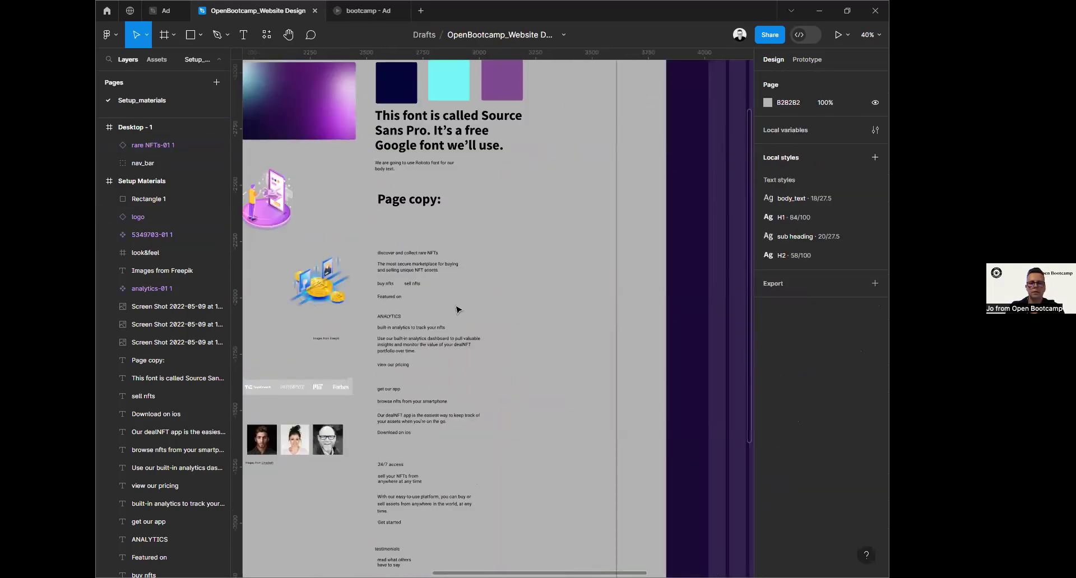
{"action": "left_click", "coordinate": [174, 379]}
{"action": "scroll", "coordinate": [409, 158], "scroll_direction": "up", "scroll_amount": 2}
{"action": "scroll", "coordinate": [409, 158], "scroll_direction": "up", "scroll_amount": 3}
{"action": "scroll", "coordinate": [409, 160], "scroll_direction": "down", "scroll_amount": 1}
{"action": "left_click", "coordinate": [363, 374]}
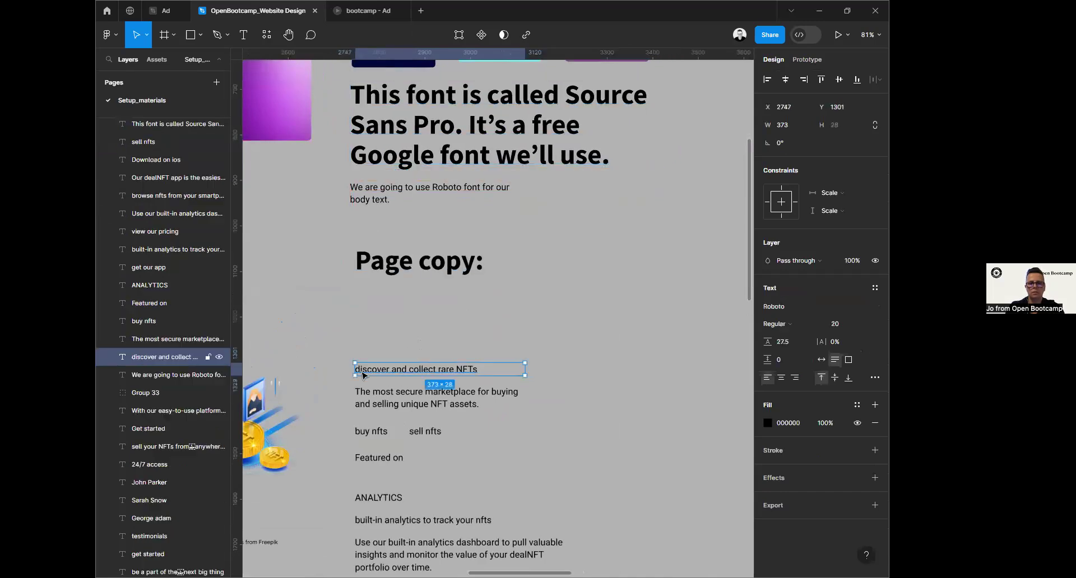
{"action": "left_click", "coordinate": [397, 401], "text": "shift"}
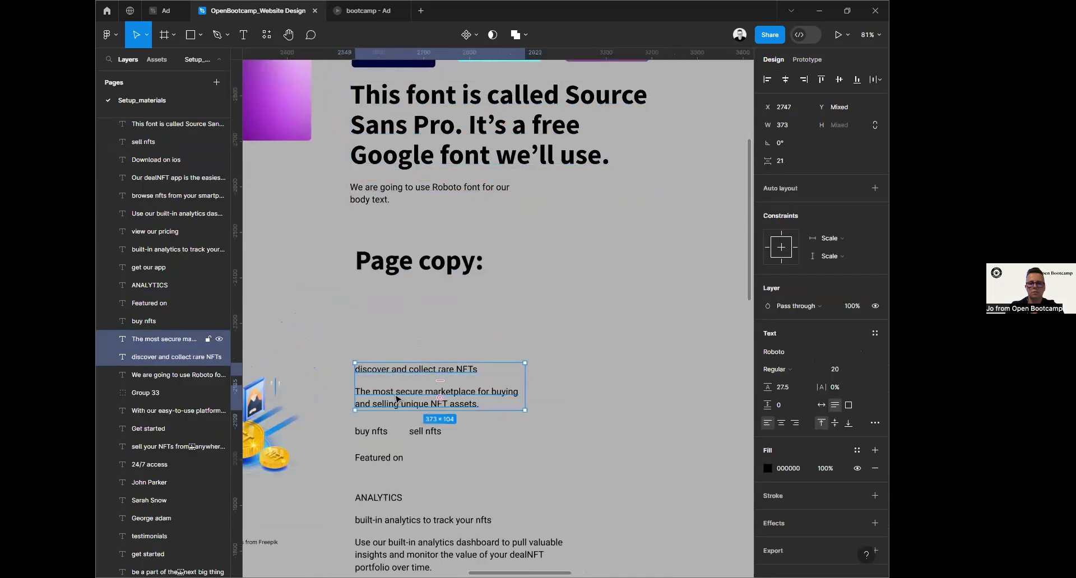
{"action": "left_click", "coordinate": [372, 432], "text": "shift"}
{"action": "left_click", "coordinate": [424, 432], "text": "shift"}
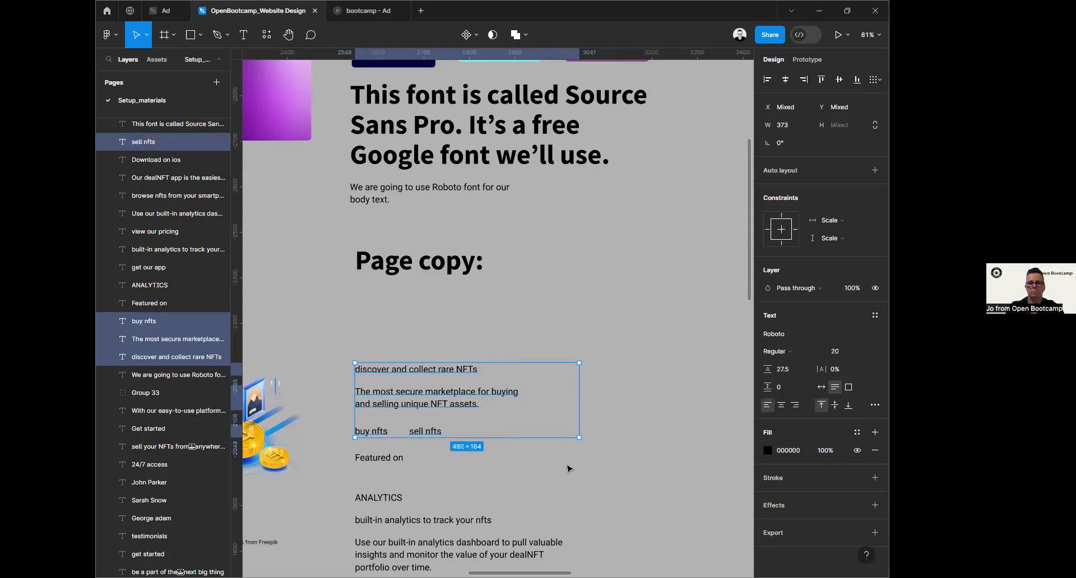
{"action": "scroll", "coordinate": [567, 468], "scroll_direction": "down", "scroll_amount": 6}
{"action": "left_click_drag", "start_coordinate": [395, 386], "coordinate": [583, 248]}
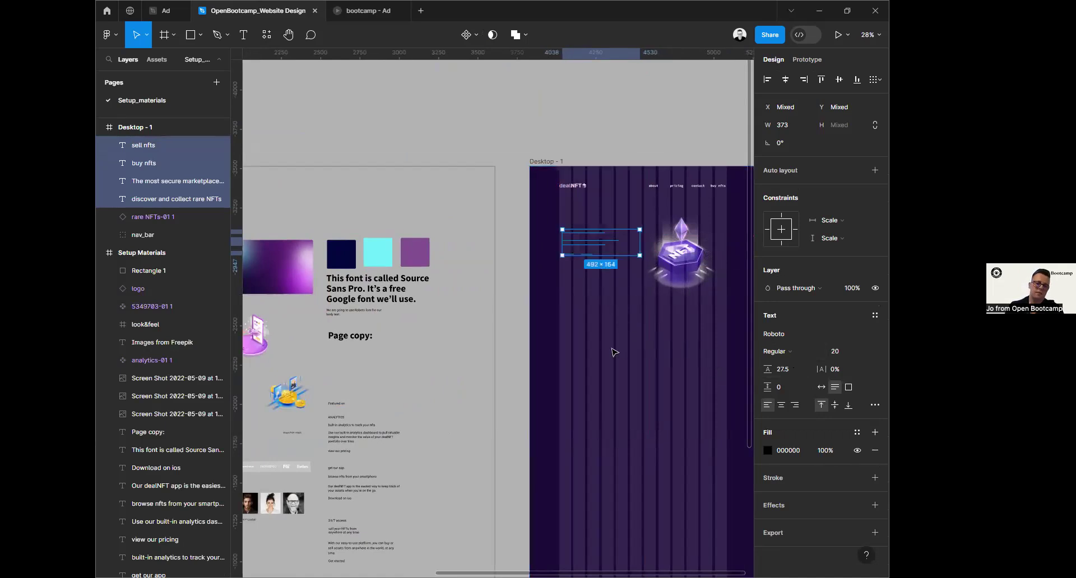
Step: Move the discover and collect rare NFTs heading up to X 188, Y 331, in line with the first grid column
{"action": "scroll", "coordinate": [614, 352], "scroll_direction": "up", "scroll_amount": 5}
{"action": "left_click_drag", "start_coordinate": [666, 346], "coordinate": [485, 412]}
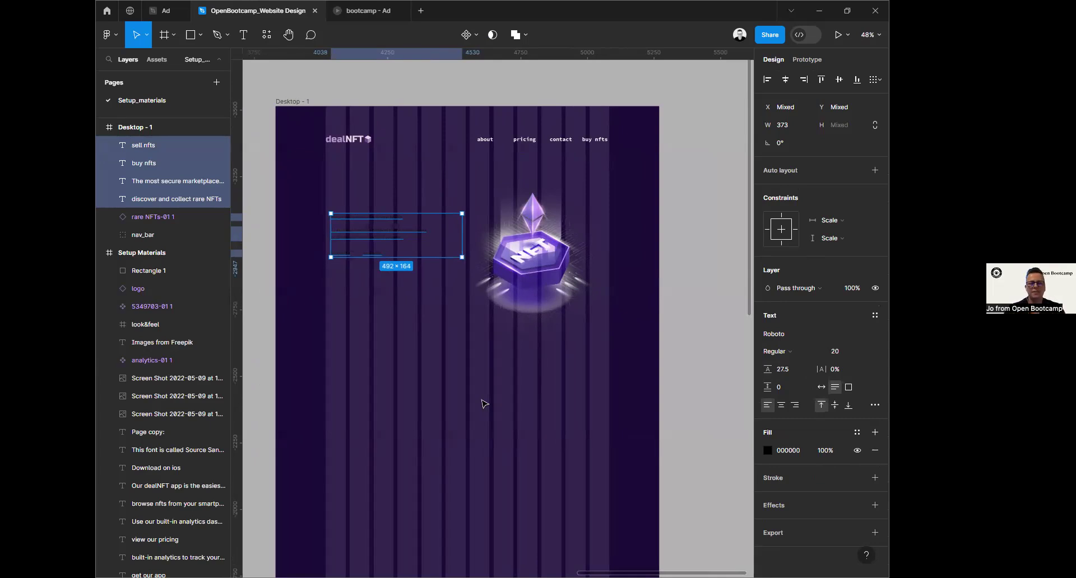
{"action": "left_click", "coordinate": [350, 174]}
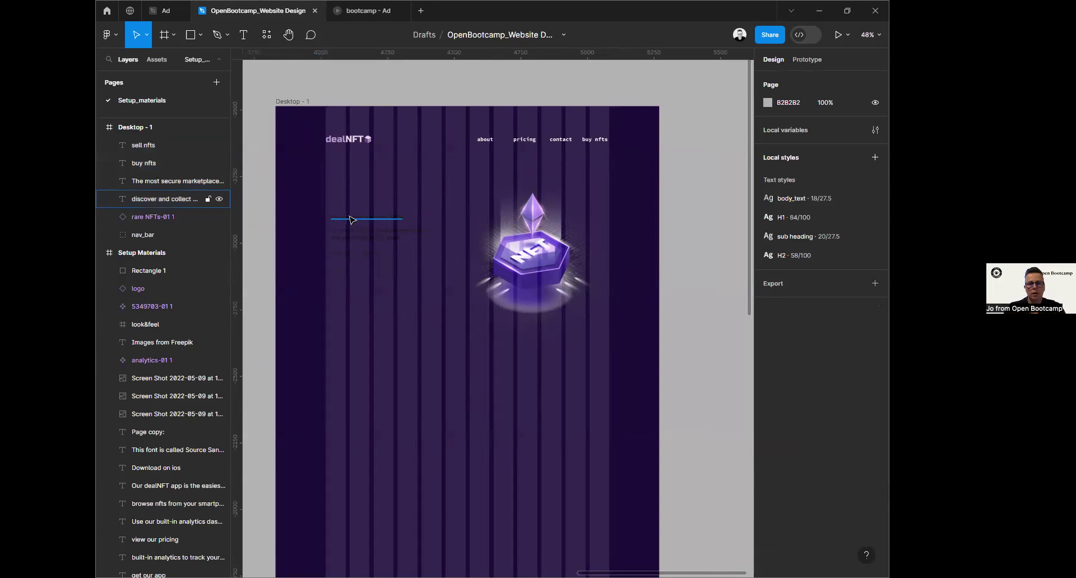
{"action": "left_click", "coordinate": [350, 219]}
{"action": "scroll", "coordinate": [335, 241], "scroll_direction": "down", "scroll_amount": 2}
{"action": "left_click_drag", "start_coordinate": [323, 96], "coordinate": [432, 101]}
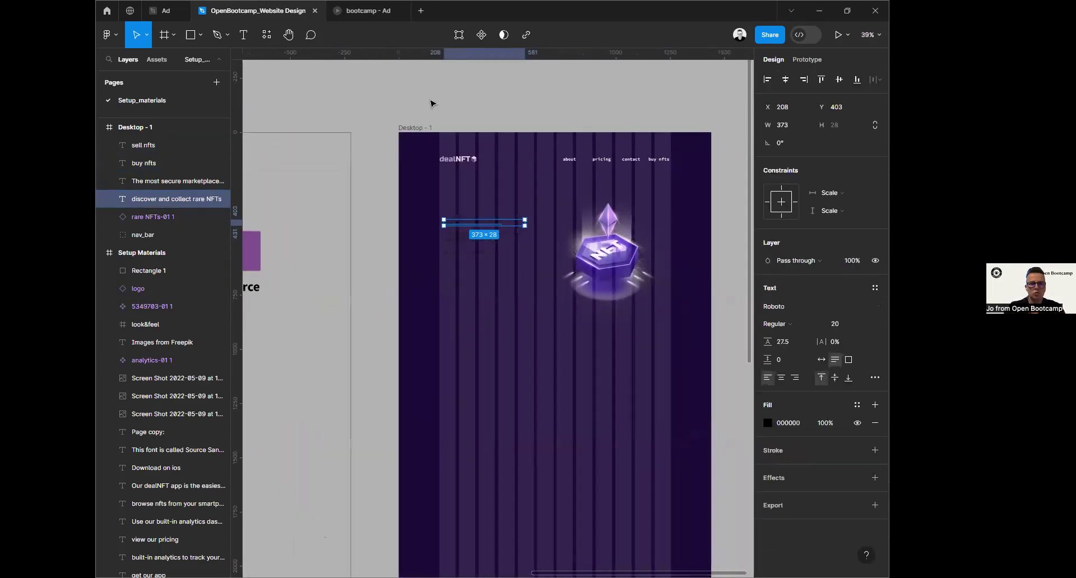
{"action": "scroll", "coordinate": [504, 226], "scroll_direction": "up", "scroll_amount": 5}
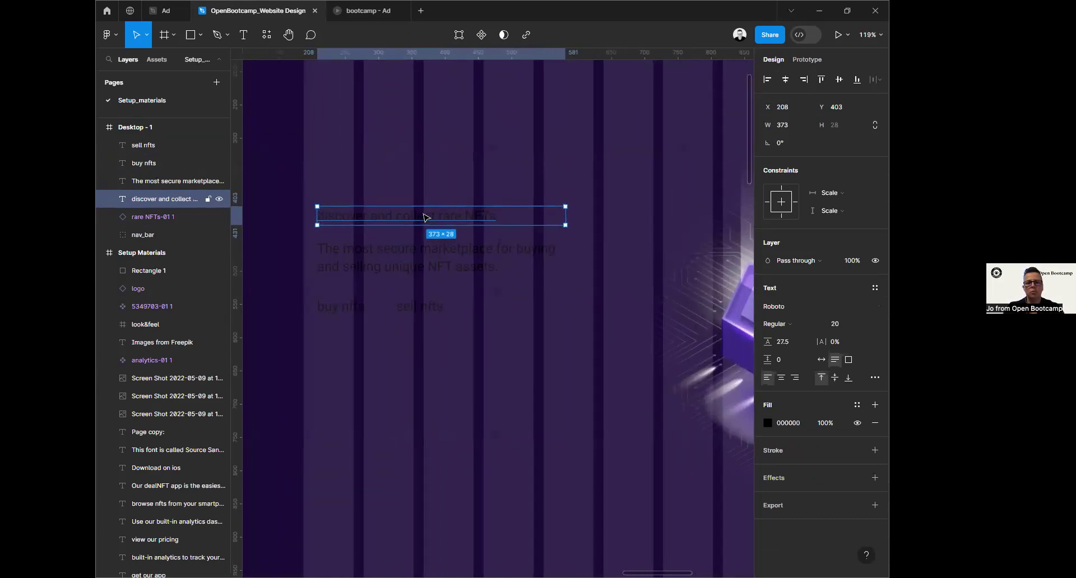
{"action": "left_click_drag", "start_coordinate": [412, 218], "coordinate": [396, 171]}
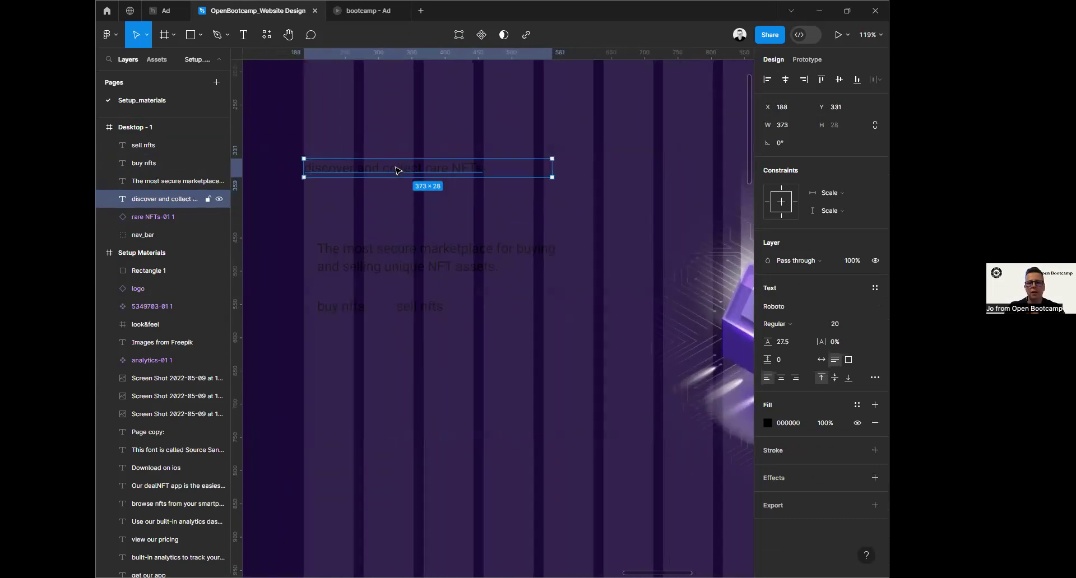
Step: Set the discover and collect rare NFTs heading's fill to white FFFFFF
{"action": "left_click", "coordinate": [768, 423]}
{"action": "type", "text": "ffffff"}
{"action": "key", "text": "Return"}
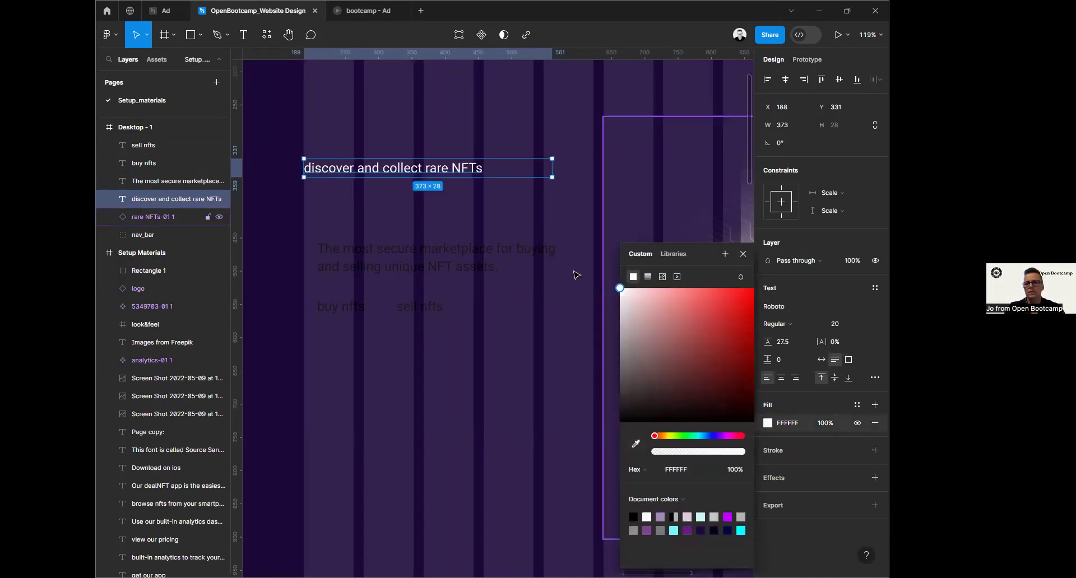
{"action": "left_click", "coordinate": [743, 257]}
Step: Set the discover and collect rare NFTs heading's font to Source Code Pro
{"action": "scroll", "coordinate": [498, 252], "scroll_direction": "down", "scroll_amount": 3}
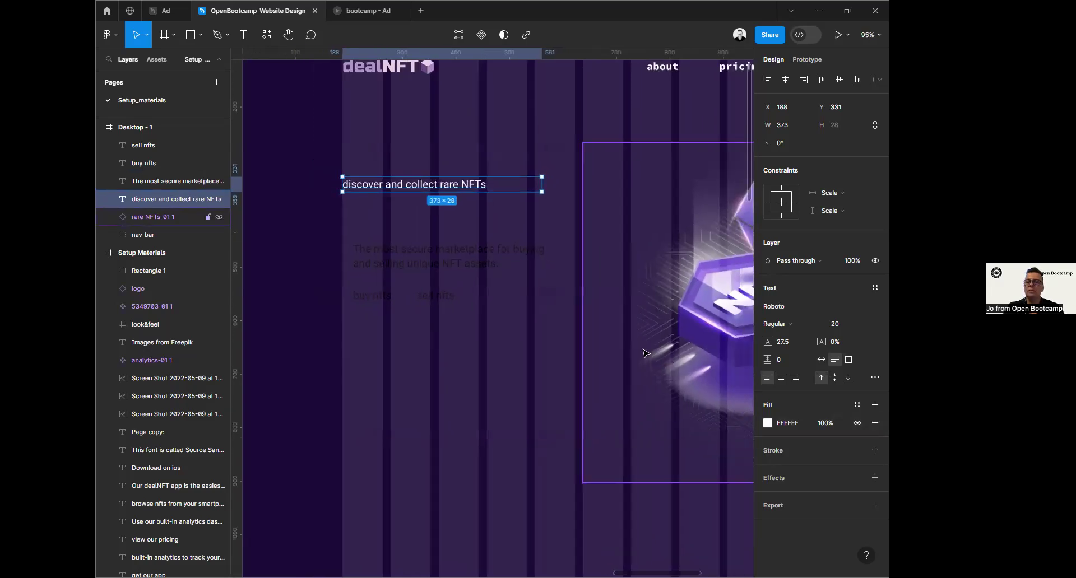
{"action": "left_click", "coordinate": [775, 307]}
{"action": "type", "text": "source"}
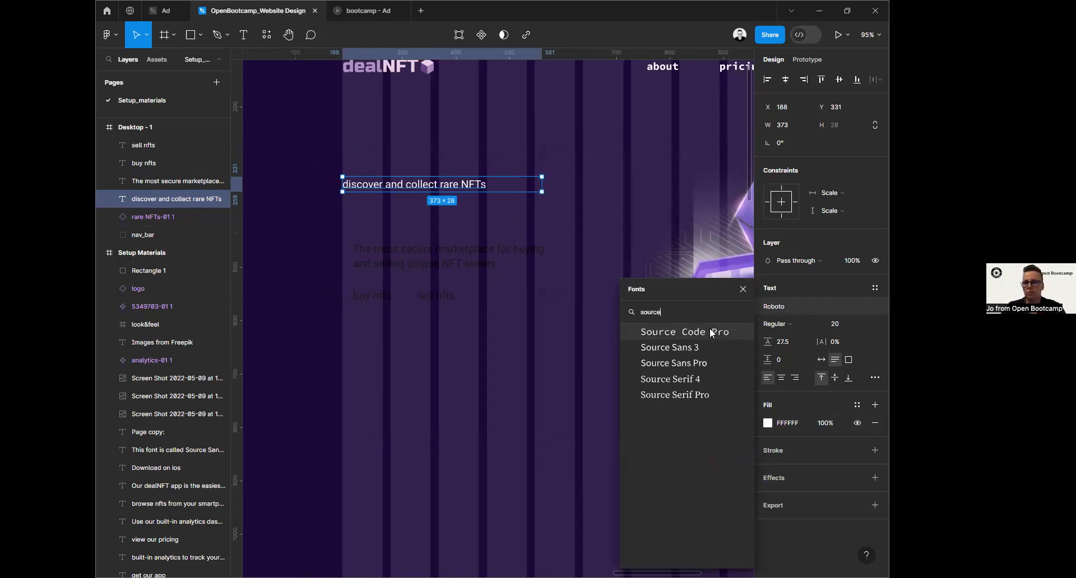
{"action": "left_click", "coordinate": [715, 335]}
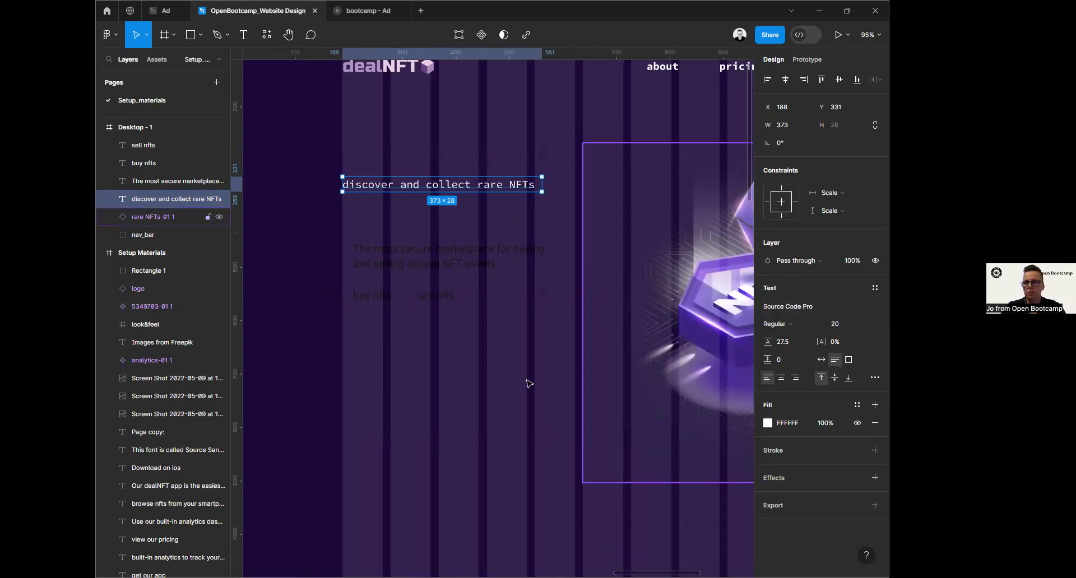
Step: Set the discover and collect rare NFTs heading's font to Source Sans Pro
{"action": "scroll", "coordinate": [435, 325], "scroll_direction": "down", "scroll_amount": 5}
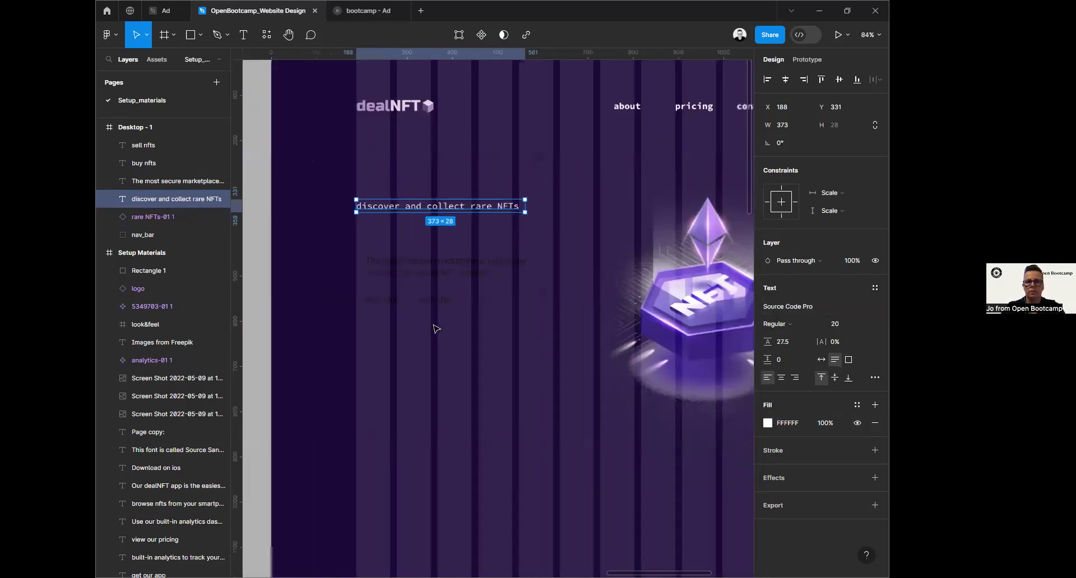
{"action": "left_click_drag", "start_coordinate": [673, 321], "coordinate": [432, 327]}
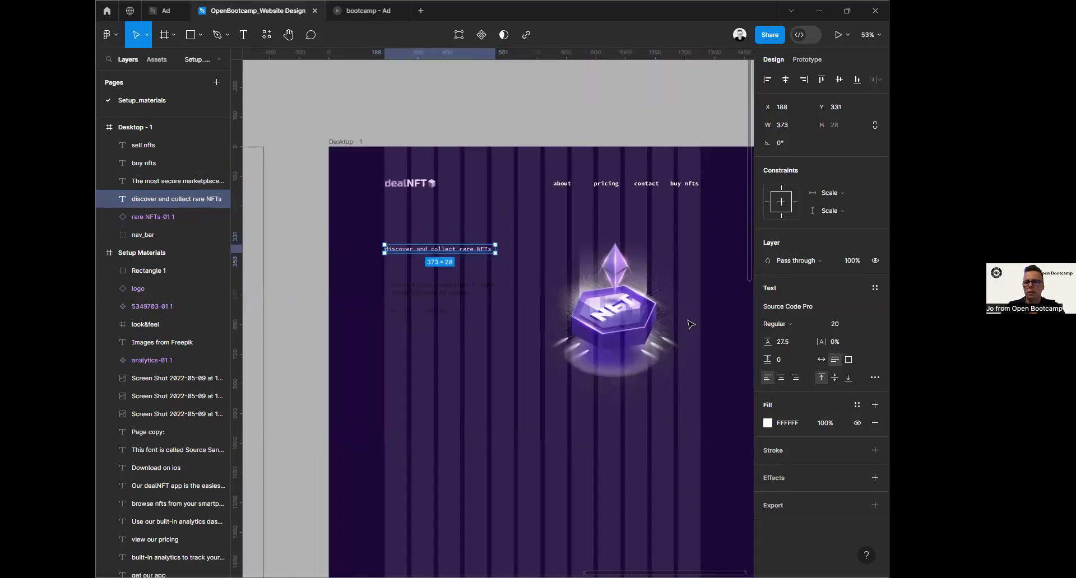
{"action": "left_click", "coordinate": [790, 307]}
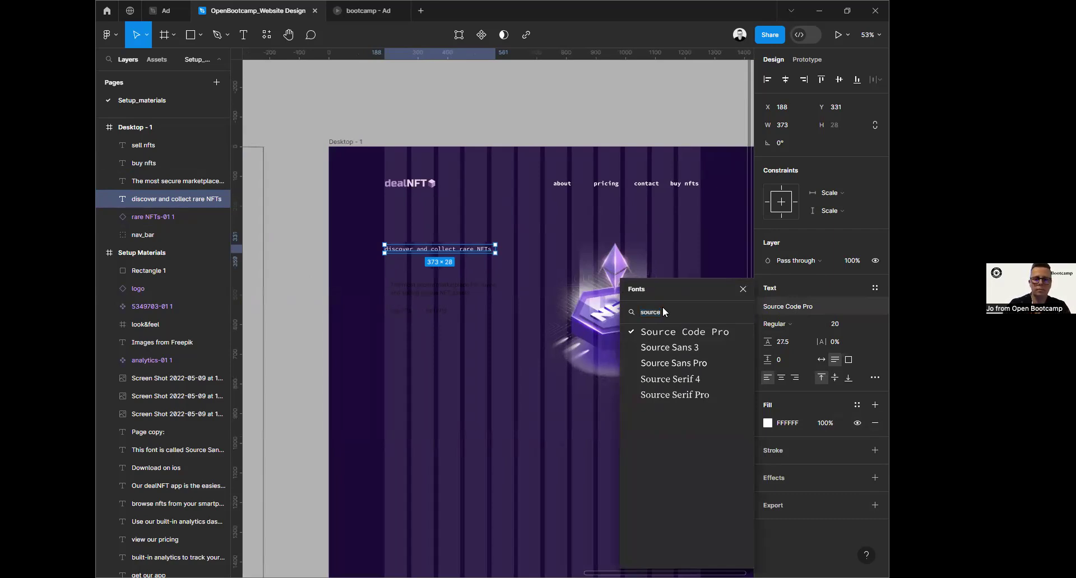
{"action": "type", "text": "san"}
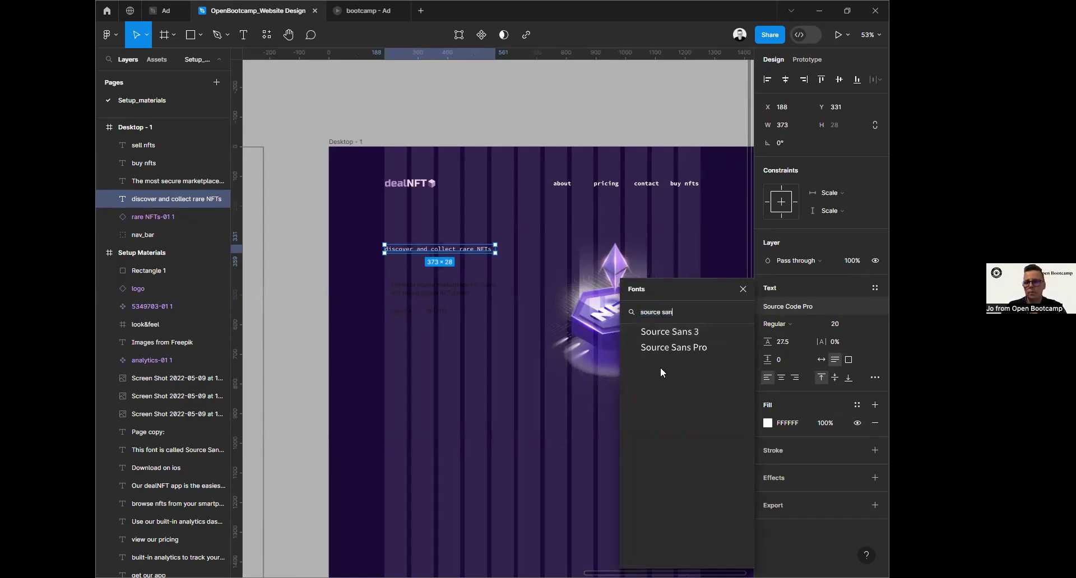
{"action": "left_click", "coordinate": [666, 348]}
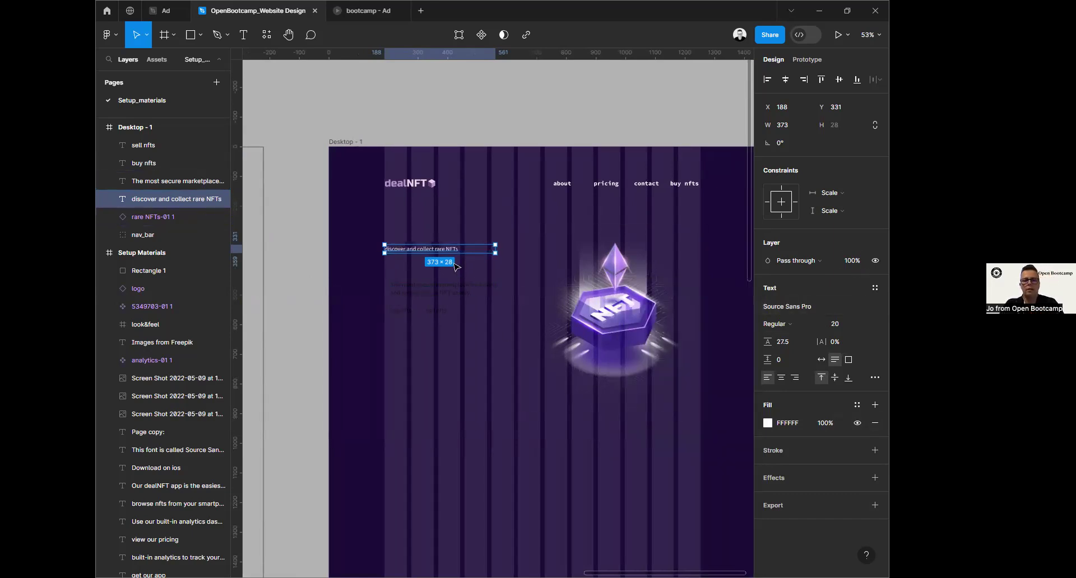
Step: Set the discover and collect rare NFTs heading's font weight to Bold
{"action": "scroll", "coordinate": [442, 230], "scroll_direction": "up", "scroll_amount": 5}
{"action": "scroll", "coordinate": [442, 231], "scroll_direction": "down", "scroll_amount": 4}
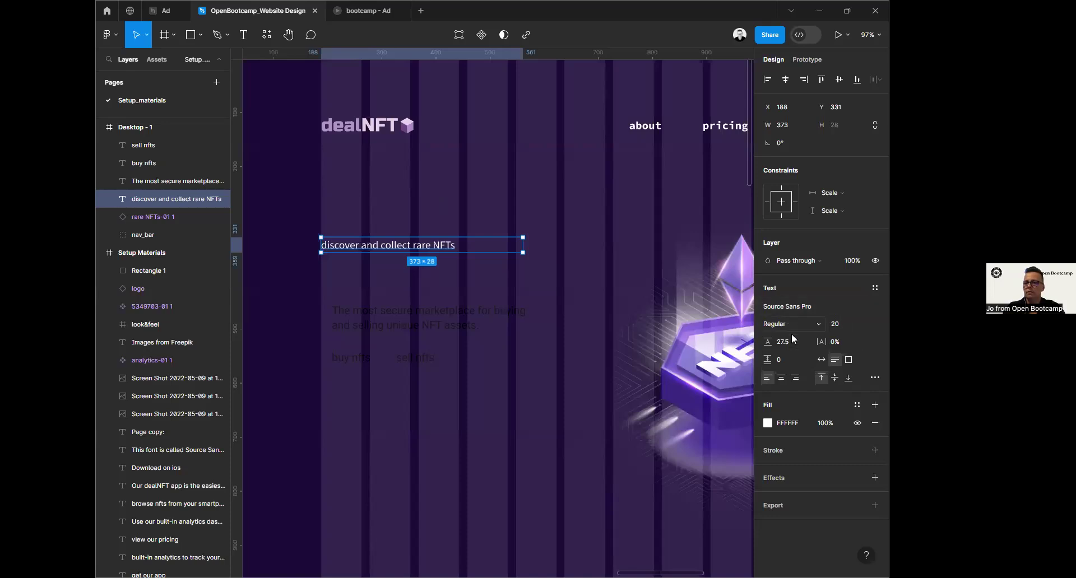
{"action": "left_click", "coordinate": [821, 325]}
{"action": "left_click", "coordinate": [810, 351]}
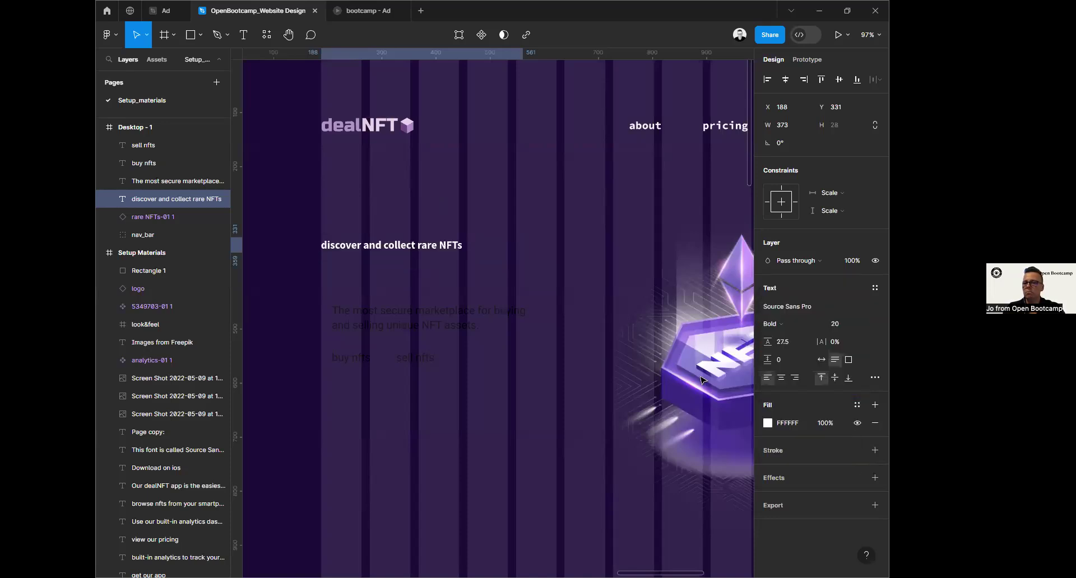
Step: Enlarge the discover and collect rare NFTs heading to font size 40, and increase it to 64
{"action": "scroll", "coordinate": [617, 356], "scroll_direction": "down", "scroll_amount": 3}
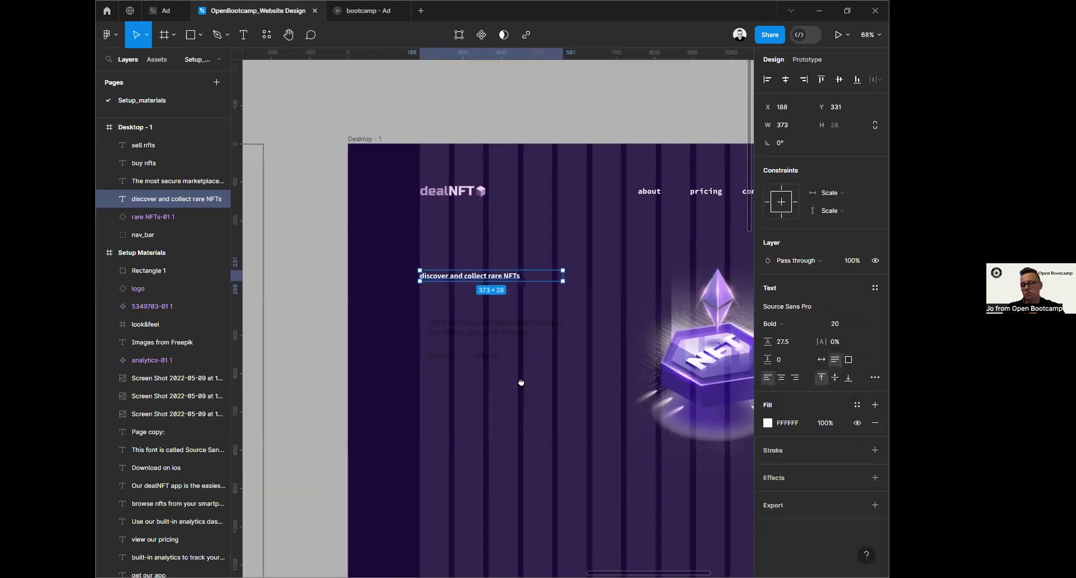
{"action": "scroll", "coordinate": [519, 379], "scroll_direction": "down", "scroll_amount": 3}
{"action": "scroll", "coordinate": [519, 380], "scroll_direction": "right", "scroll_amount": 3}
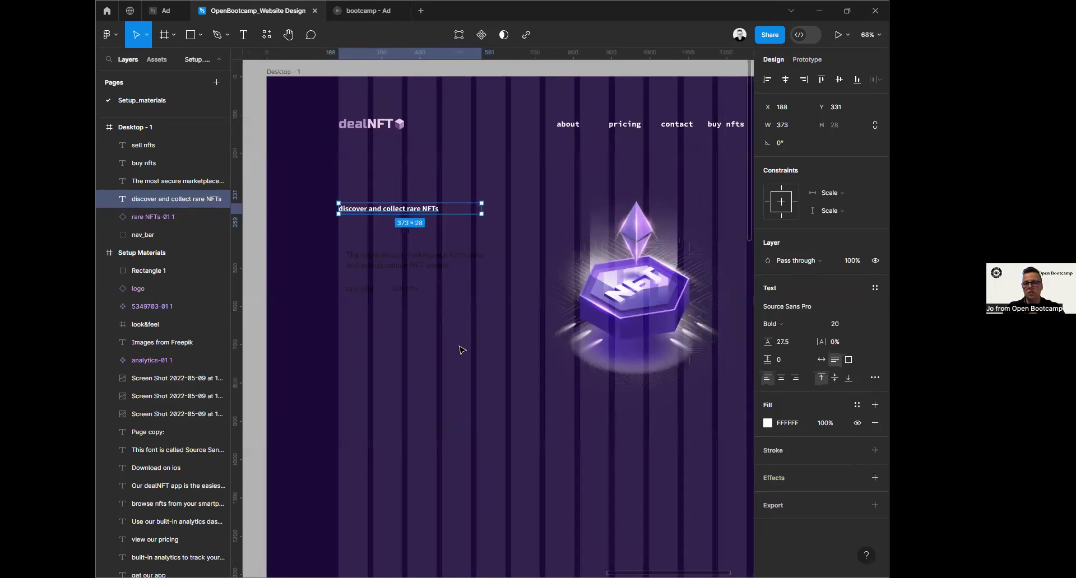
{"action": "left_click", "coordinate": [866, 325]}
{"action": "left_click", "coordinate": [850, 379]}
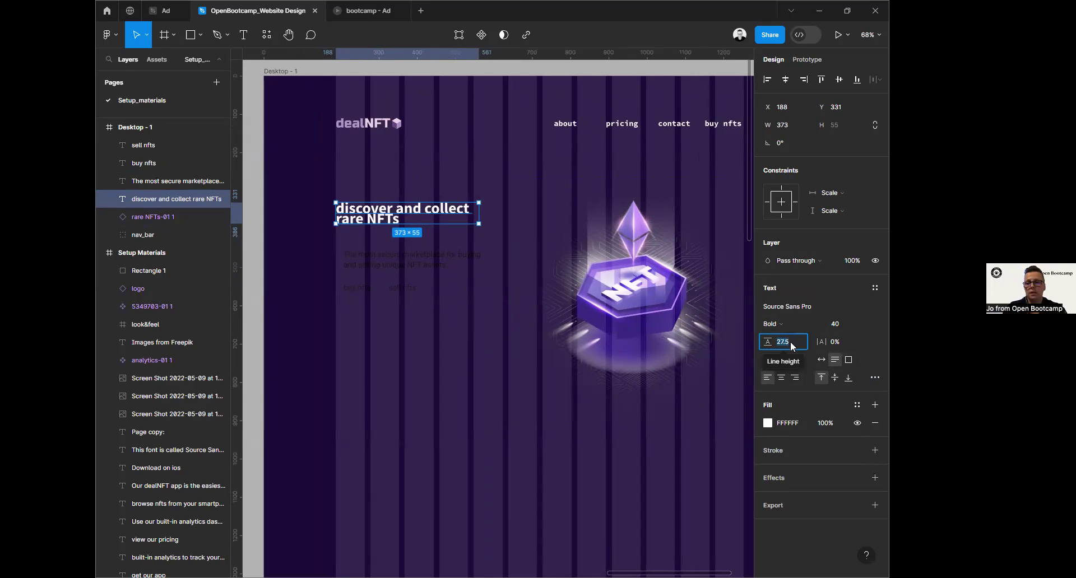
{"action": "left_click", "coordinate": [863, 327]}
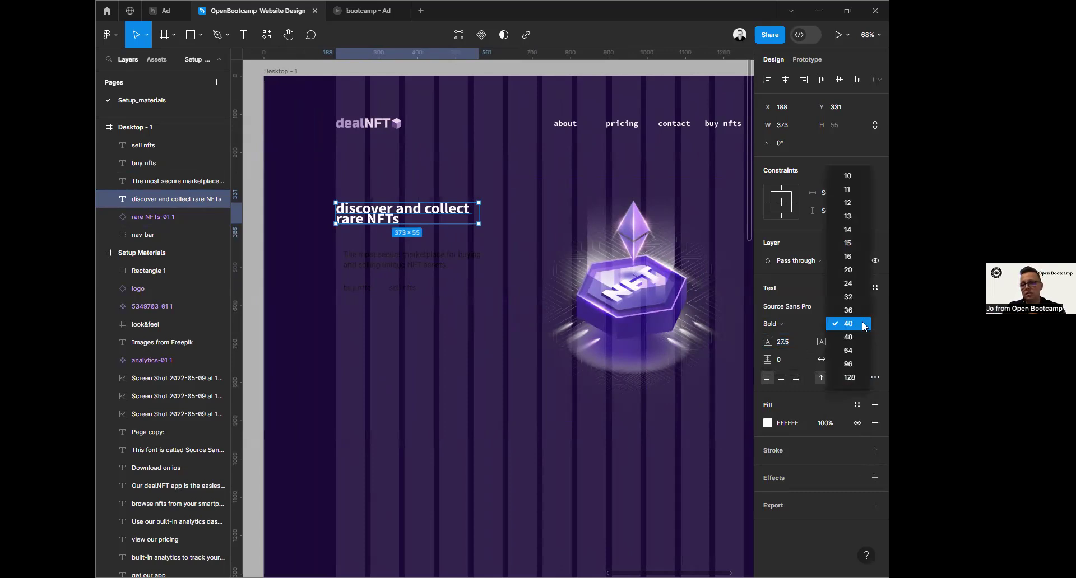
{"action": "left_click", "coordinate": [849, 350]}
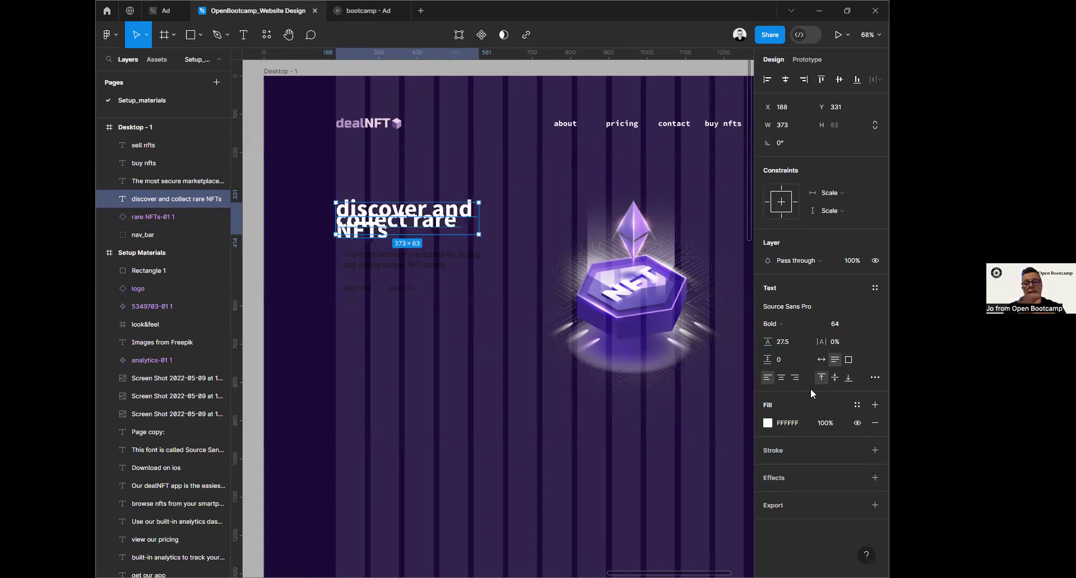
Step: Set the discover and collect rare NFTs heading's line height to 100%
{"action": "left_click", "coordinate": [795, 341]}
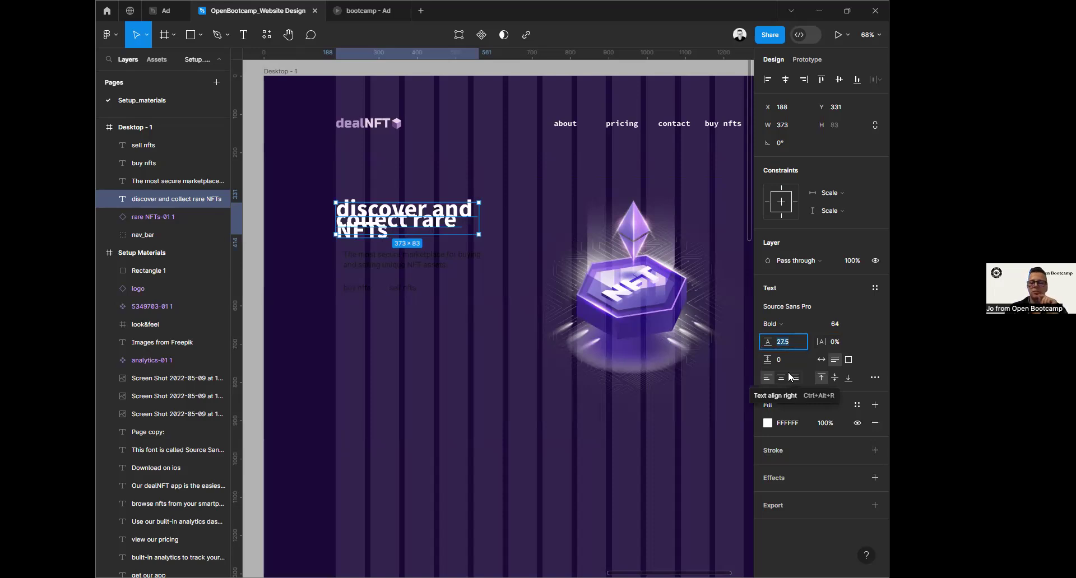
{"action": "type", "text": "100"}
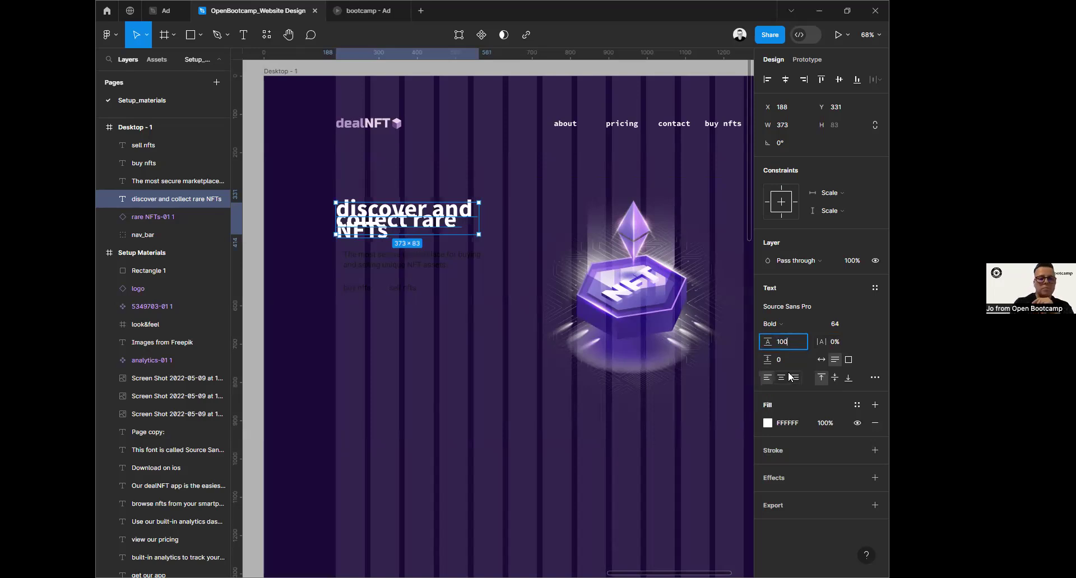
{"action": "key", "text": "Return"}
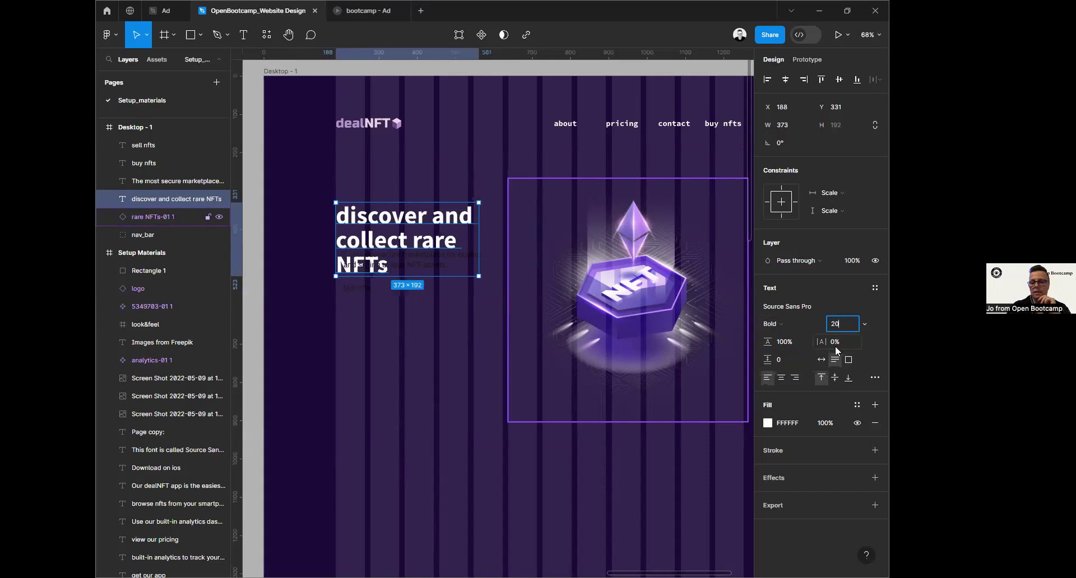
Step: Try font sizes 20 and 100 on the discover and collect rare NFTs heading, and set it to 80
{"action": "key", "text": "Return"}
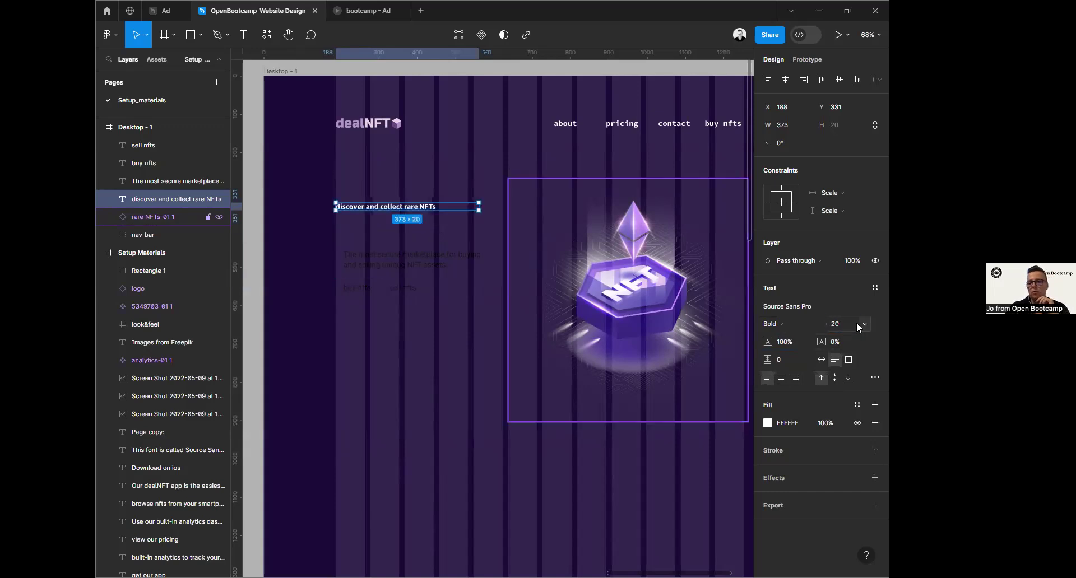
{"action": "key", "text": "Return"}
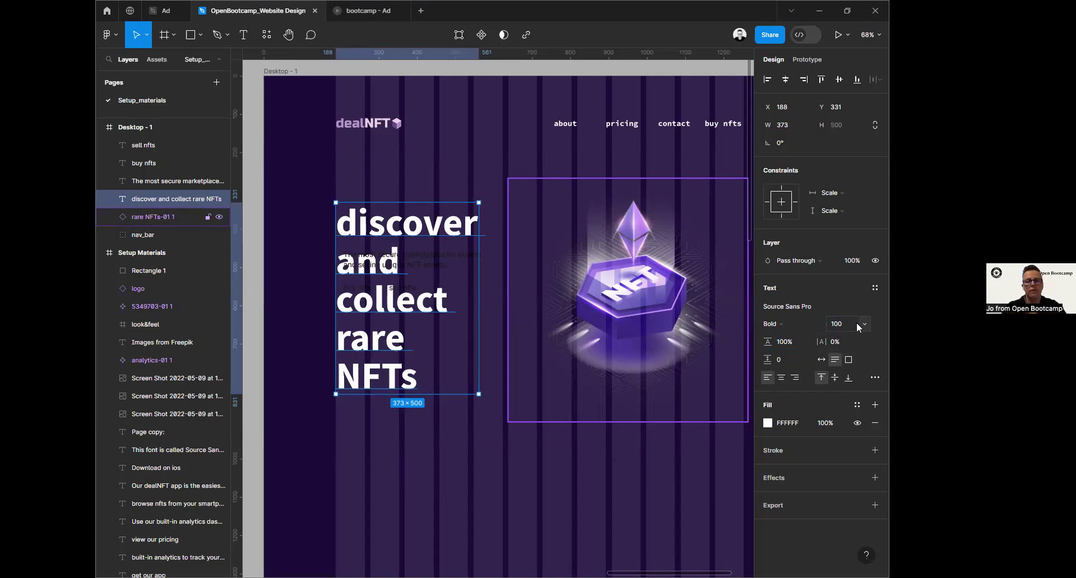
{"action": "left_click", "coordinate": [847, 330]}
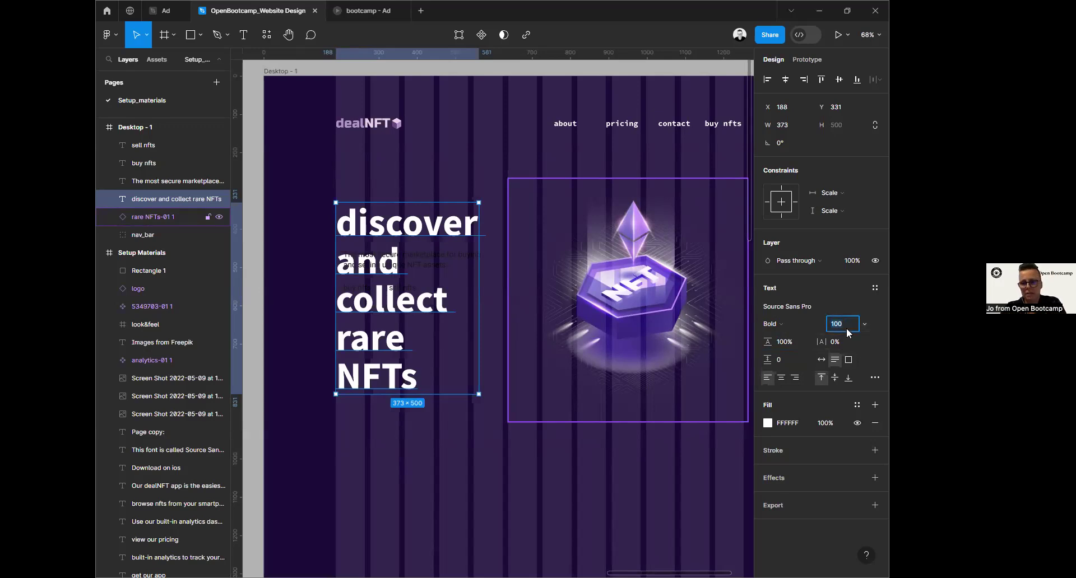
{"action": "type", "text": "80"}
{"action": "key", "text": "Return"}
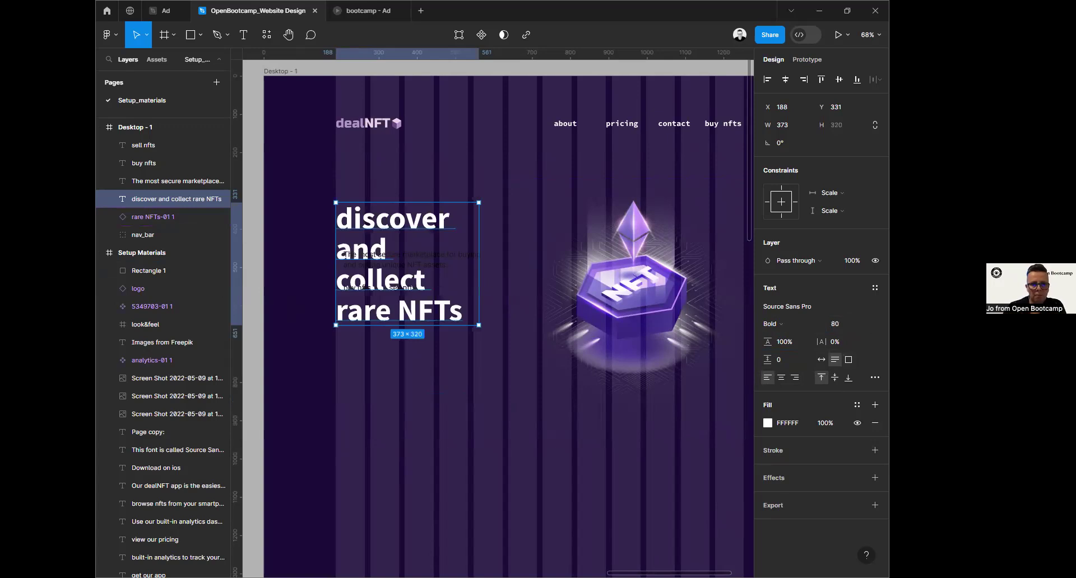
Step: Move the marketplace sentence, buy nfts and sell nfts down well below the heading, and place the heading at X 188, Y 278
{"action": "key", "text": "alt+l"}
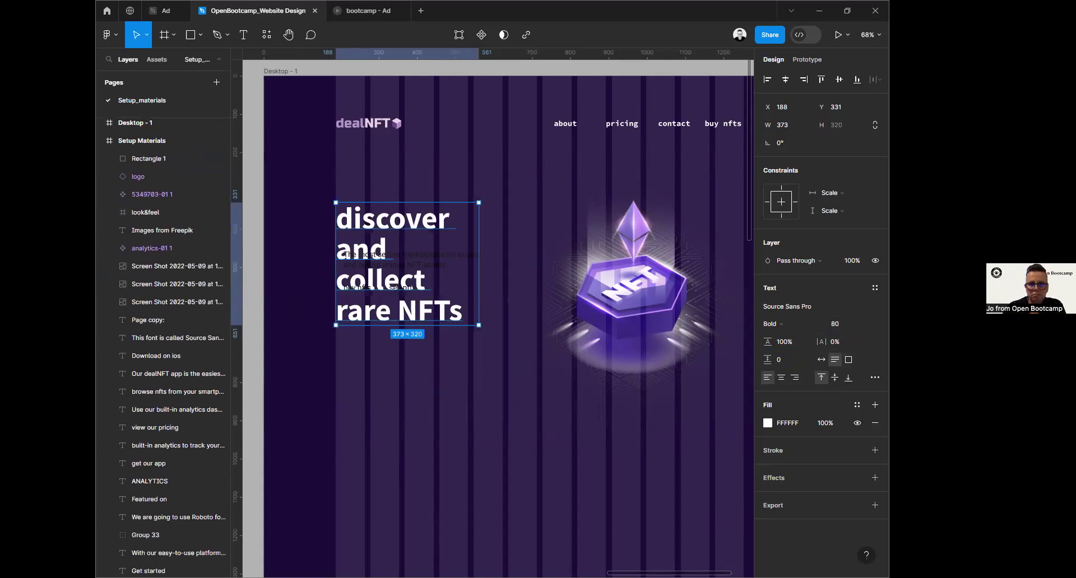
{"action": "left_click_drag", "start_coordinate": [371, 229], "coordinate": [582, 210]}
{"action": "left_click_drag", "start_coordinate": [309, 242], "coordinate": [445, 330]}
{"action": "left_click_drag", "start_coordinate": [397, 270], "coordinate": [397, 456]}
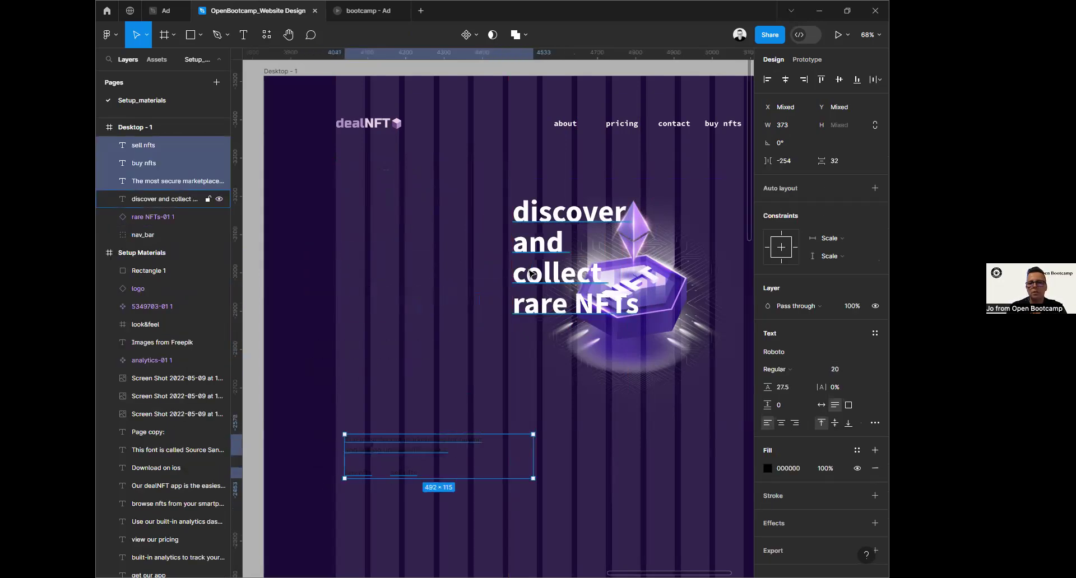
{"action": "left_click_drag", "start_coordinate": [533, 257], "coordinate": [356, 238]}
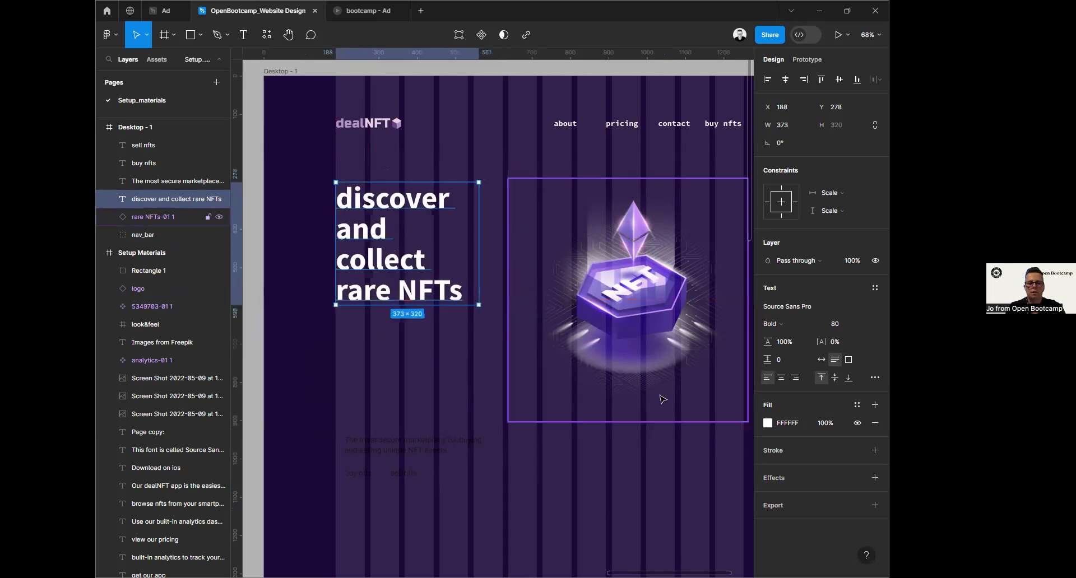
Step: Move the heading down to Y 309 and the rare NFTs illustration up to Y 237
{"action": "scroll", "coordinate": [663, 399], "scroll_direction": "down", "scroll_amount": 5}
{"action": "scroll", "coordinate": [692, 340], "scroll_direction": "up", "scroll_amount": 2}
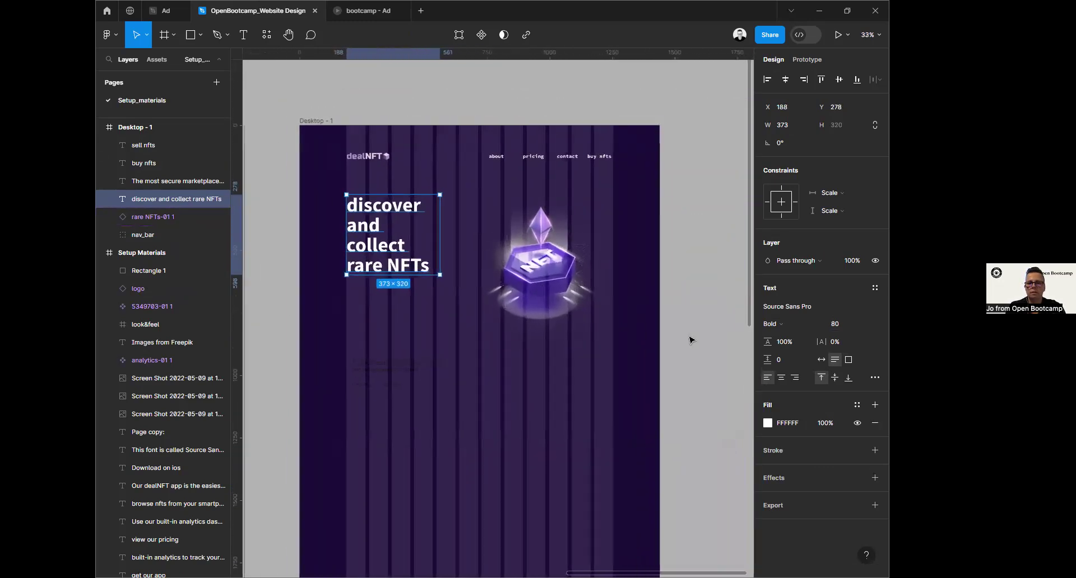
{"action": "scroll", "coordinate": [691, 340], "scroll_direction": "up", "scroll_amount": 2}
{"action": "left_click_drag", "start_coordinate": [353, 225], "coordinate": [353, 232]}
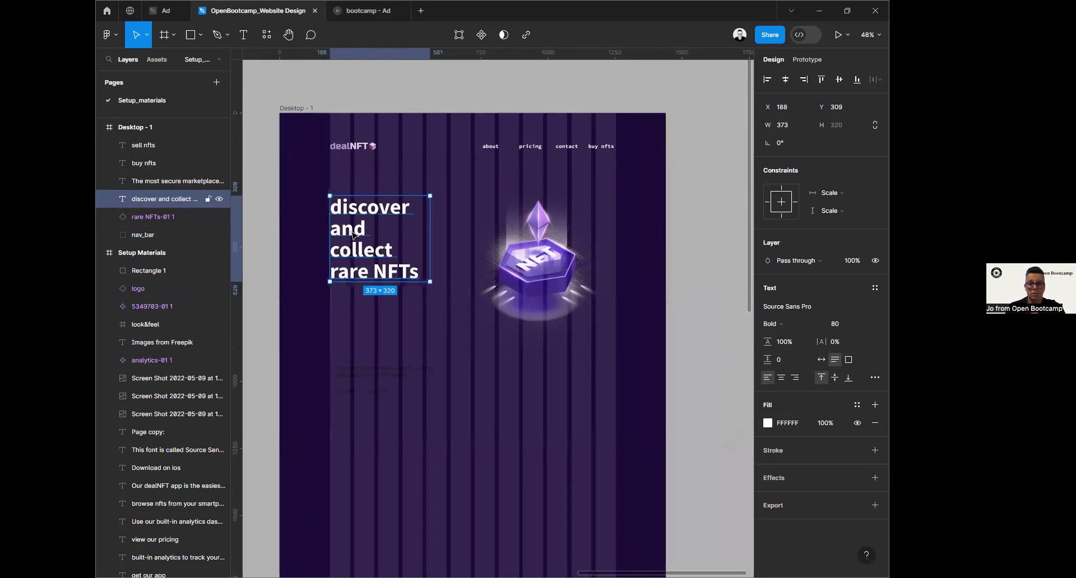
{"action": "left_click_drag", "start_coordinate": [547, 284], "coordinate": [549, 276]}
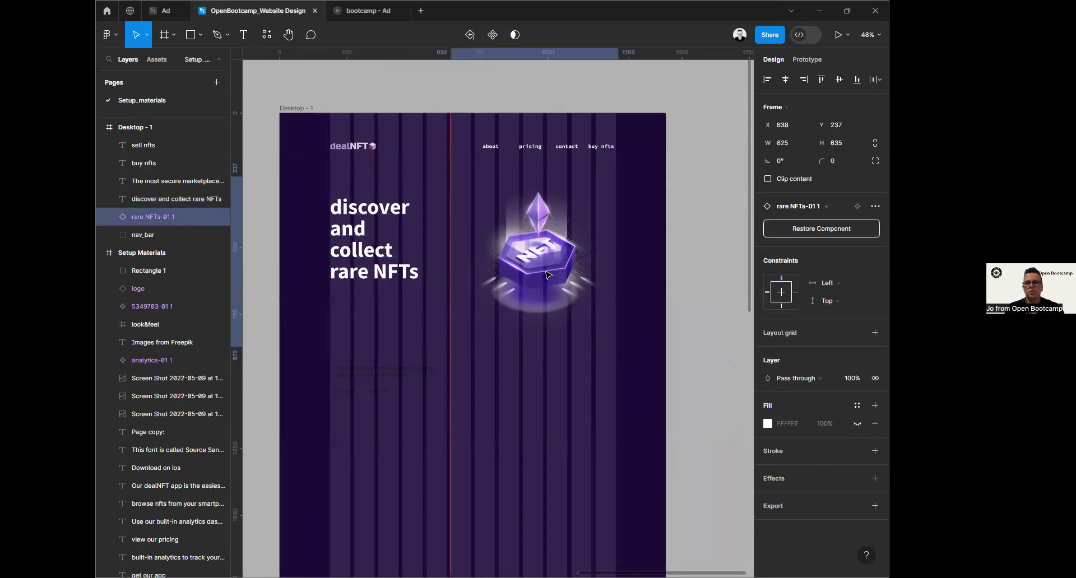
Step: Set the discover and collect rare NFTs heading's letter case to title case
{"action": "left_click", "coordinate": [361, 237]}
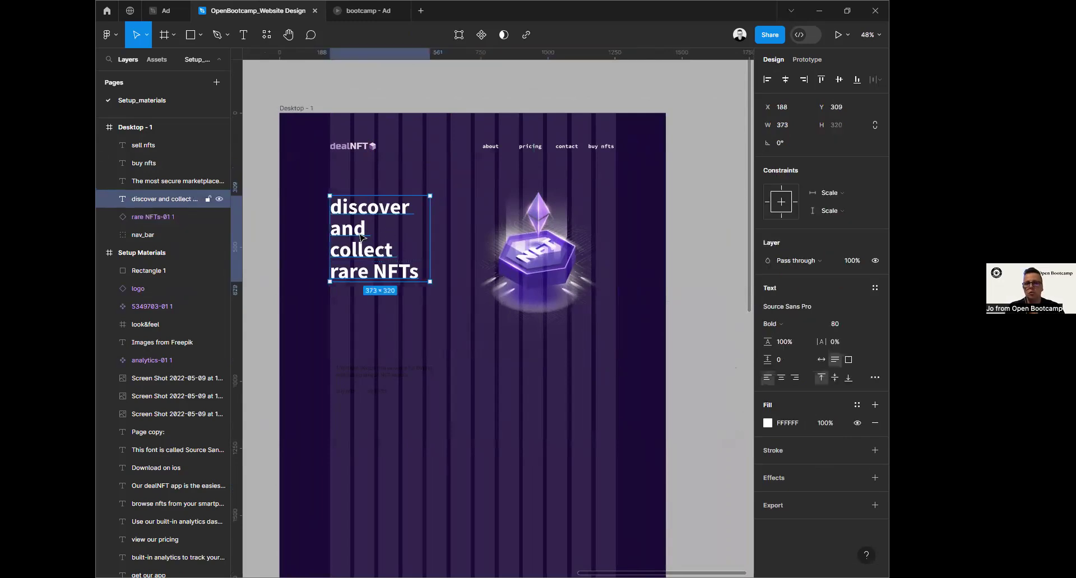
{"action": "left_click", "coordinate": [874, 378]}
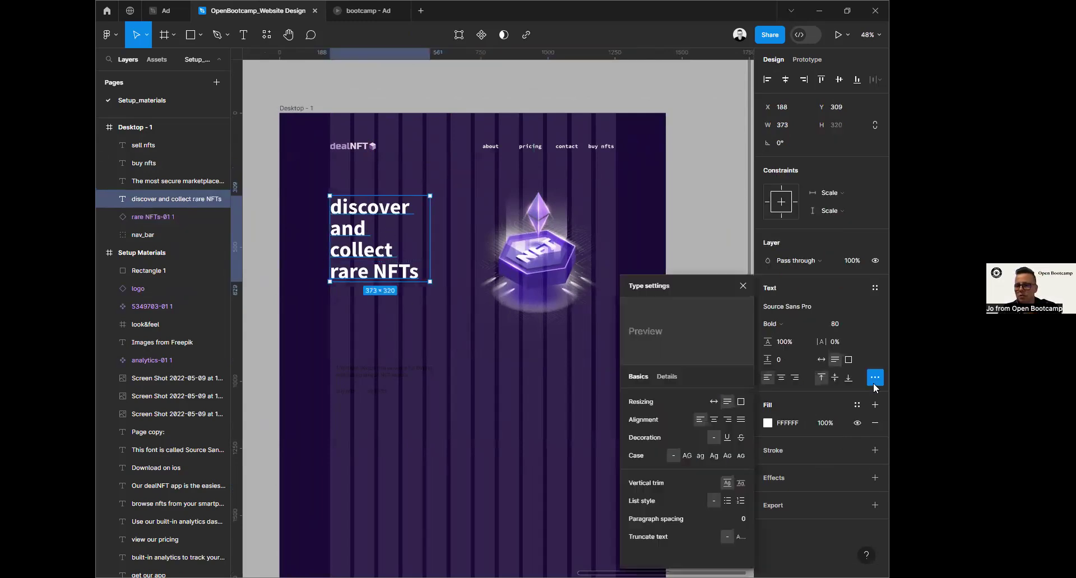
{"action": "left_click", "coordinate": [714, 456]}
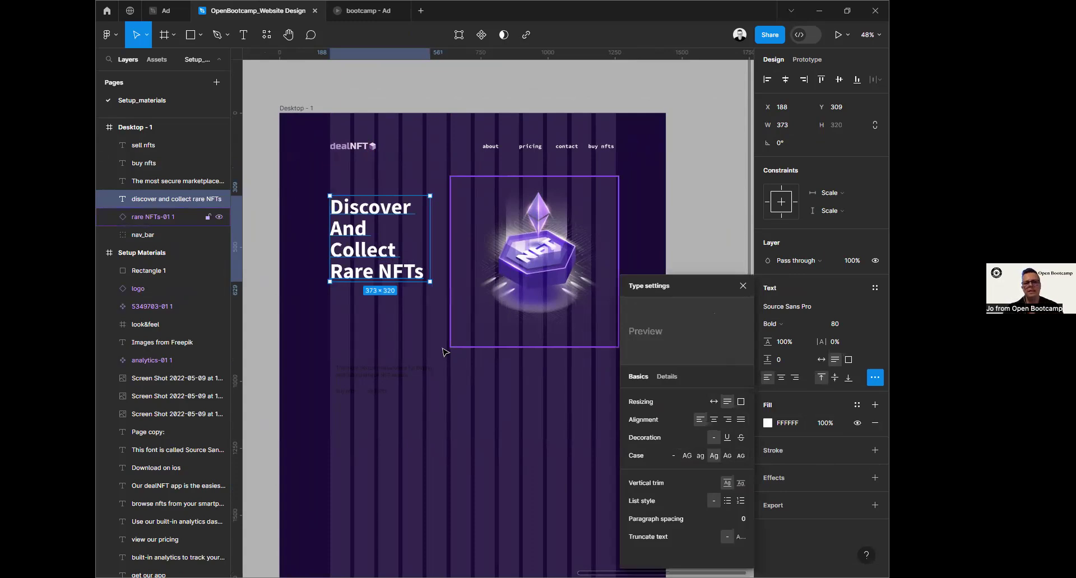
{"action": "left_click", "coordinate": [742, 286]}
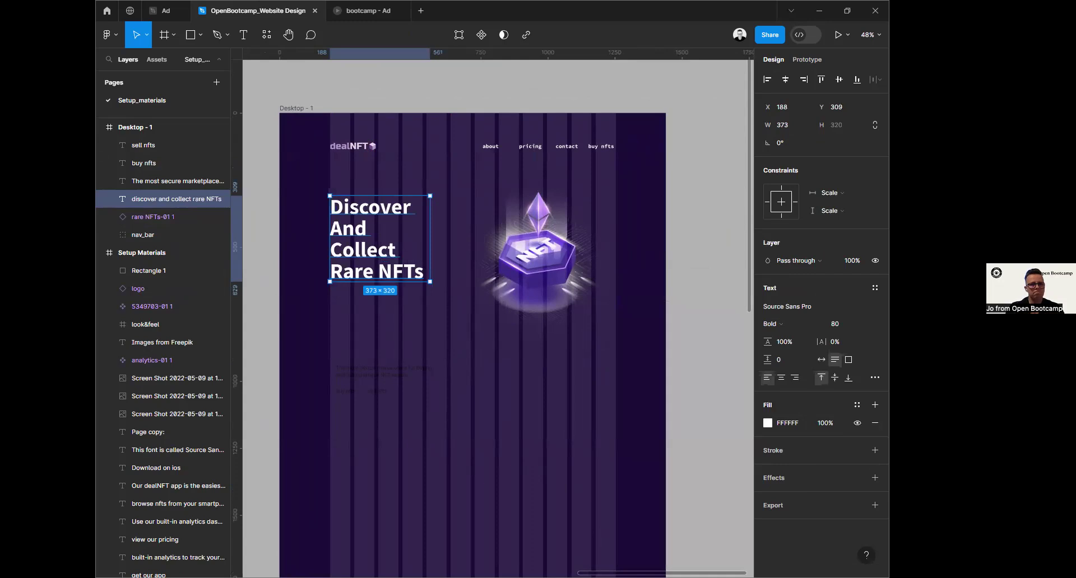
Step: Set the heading's font size to 86 and widen its text box to 435, so it wraps onto three lines
{"action": "left_click_drag", "start_coordinate": [430, 246], "coordinate": [441, 247]}
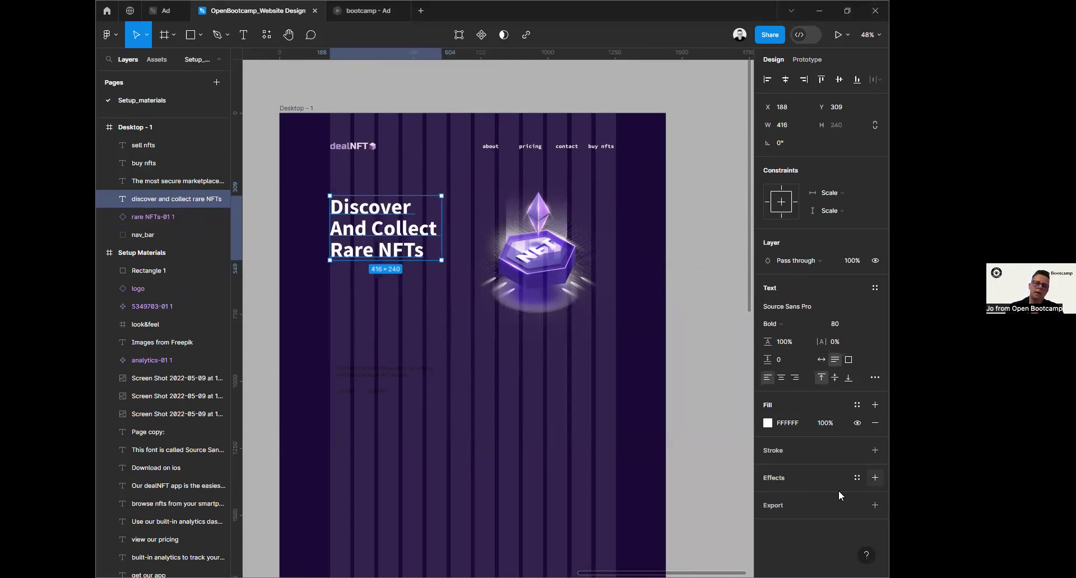
{"action": "key", "text": "BackSpace"}
{"action": "type", "text": "6"}
{"action": "key", "text": "Return"}
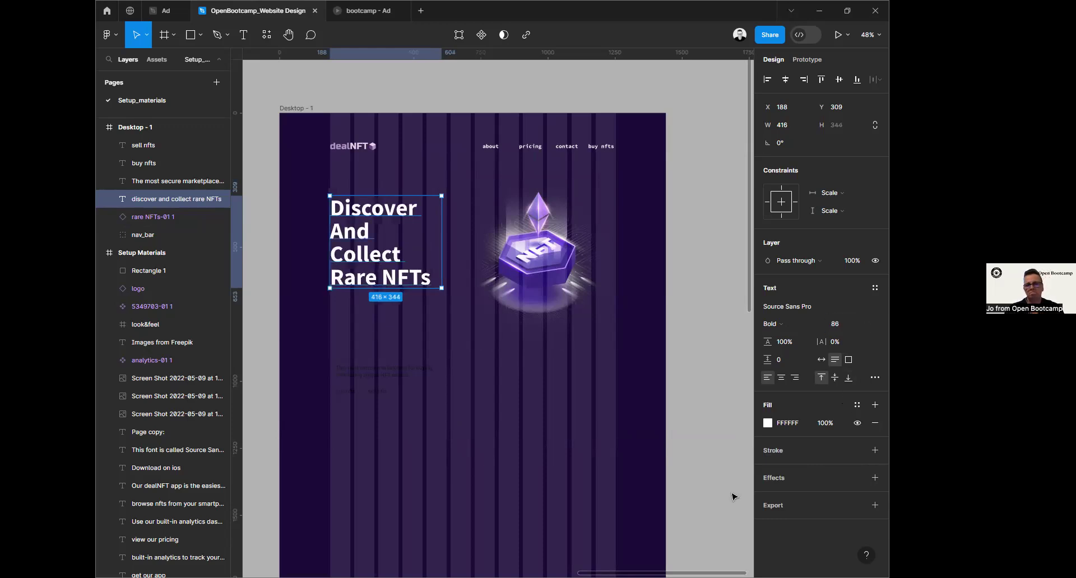
{"action": "left_click_drag", "start_coordinate": [445, 250], "coordinate": [446, 252]}
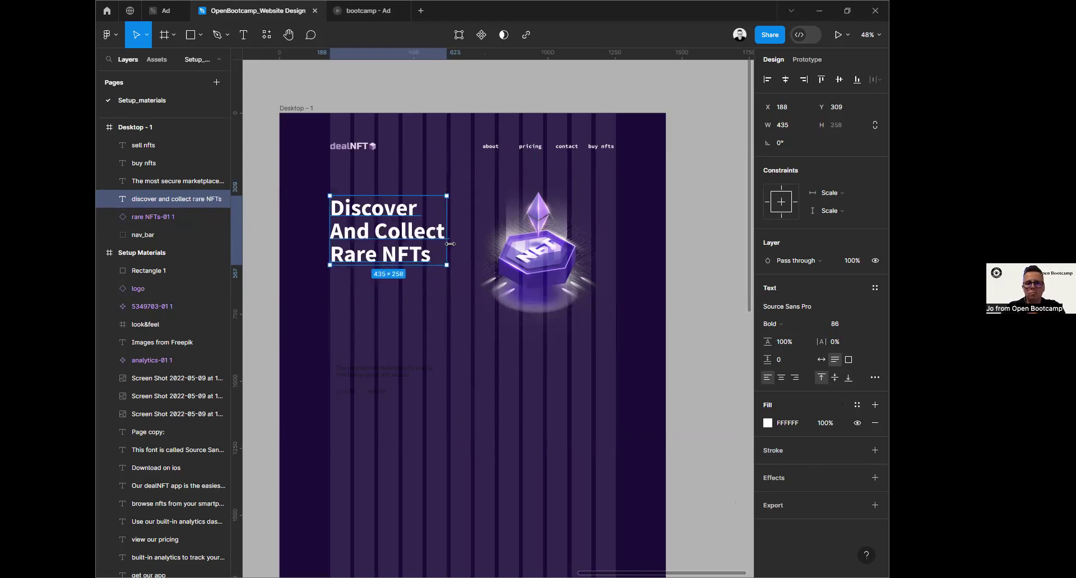
Step: Set the heading's font size to 96 and widen its text box to 481, keeping And Collect on one line
{"action": "left_click", "coordinate": [849, 326]}
{"action": "left_click", "coordinate": [851, 327]}
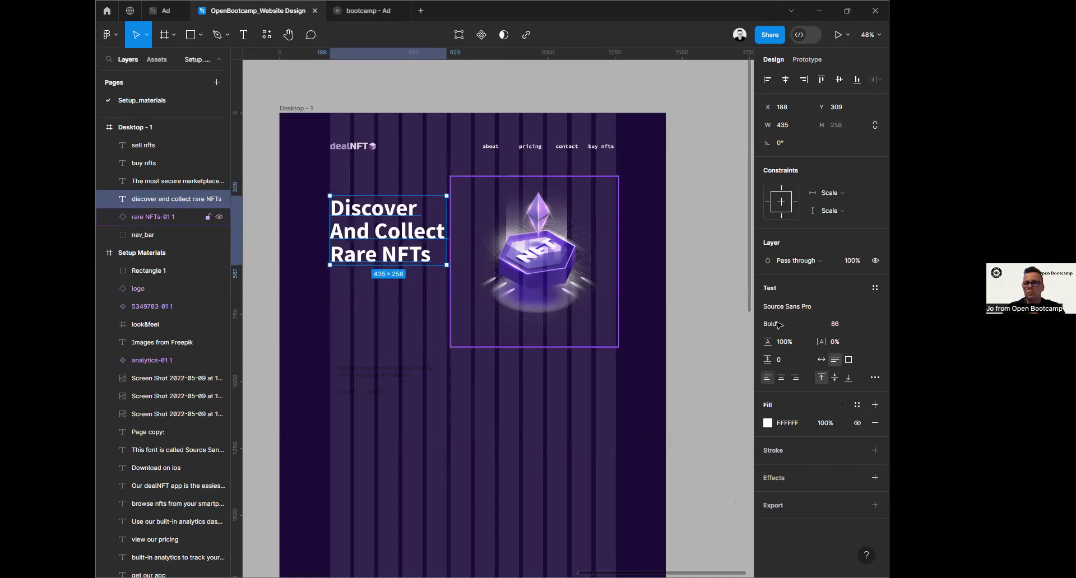
{"action": "left_click", "coordinate": [838, 324]}
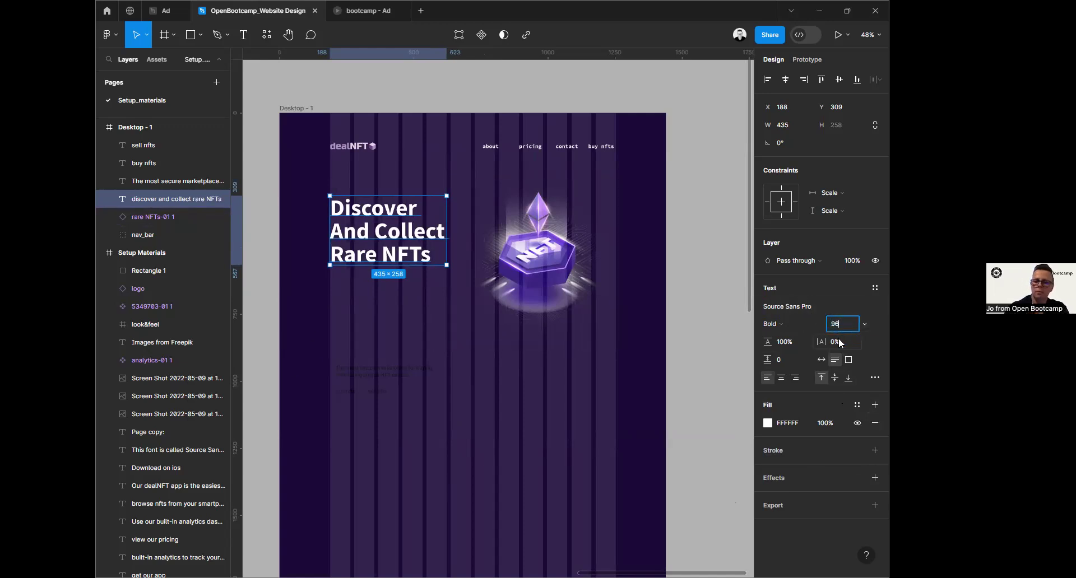
{"action": "type", "text": "96"}
{"action": "key", "text": "Return"}
{"action": "left_click_drag", "start_coordinate": [447, 259], "coordinate": [459, 259]}
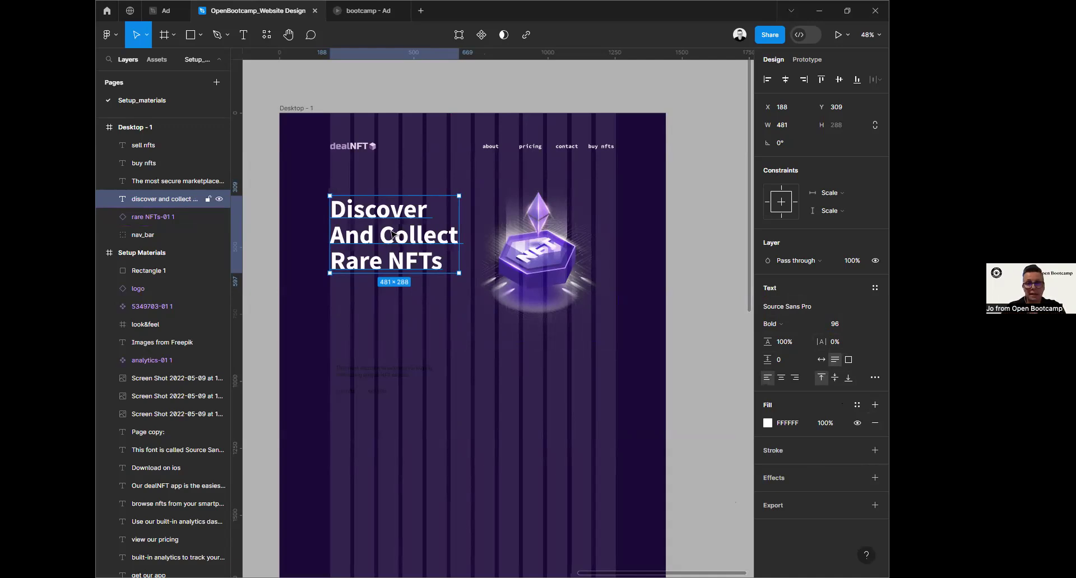
Step: Shift the rare NFTs illustration slightly and move the heading up to Y 299
{"action": "left_click_drag", "start_coordinate": [566, 268], "coordinate": [534, 279]}
{"action": "left_click_drag", "start_coordinate": [404, 237], "coordinate": [405, 235]}
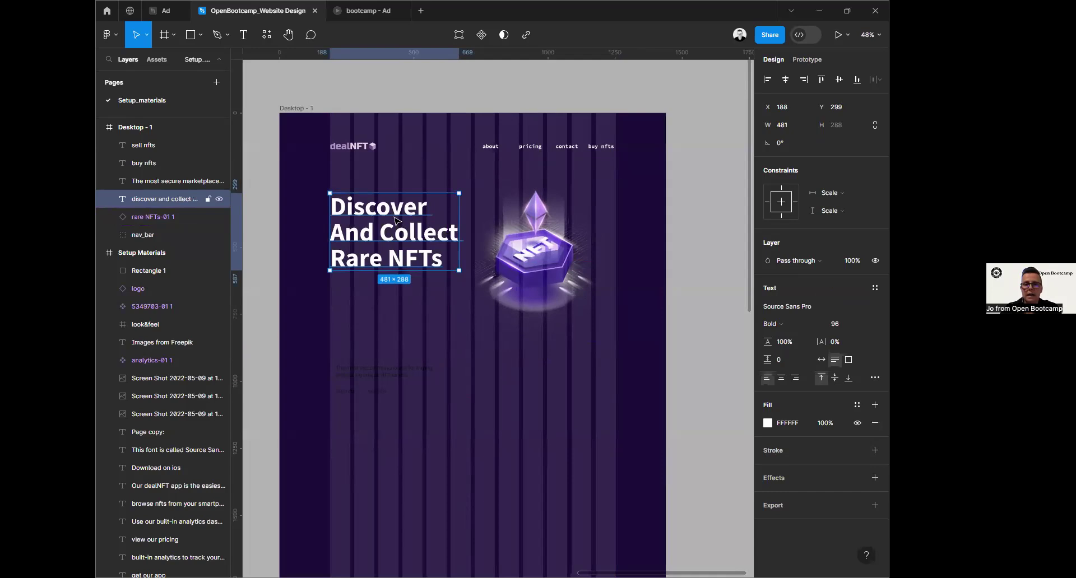
Step: Save the heading's text formatting as a new text style named H1
{"action": "left_click", "coordinate": [876, 290]}
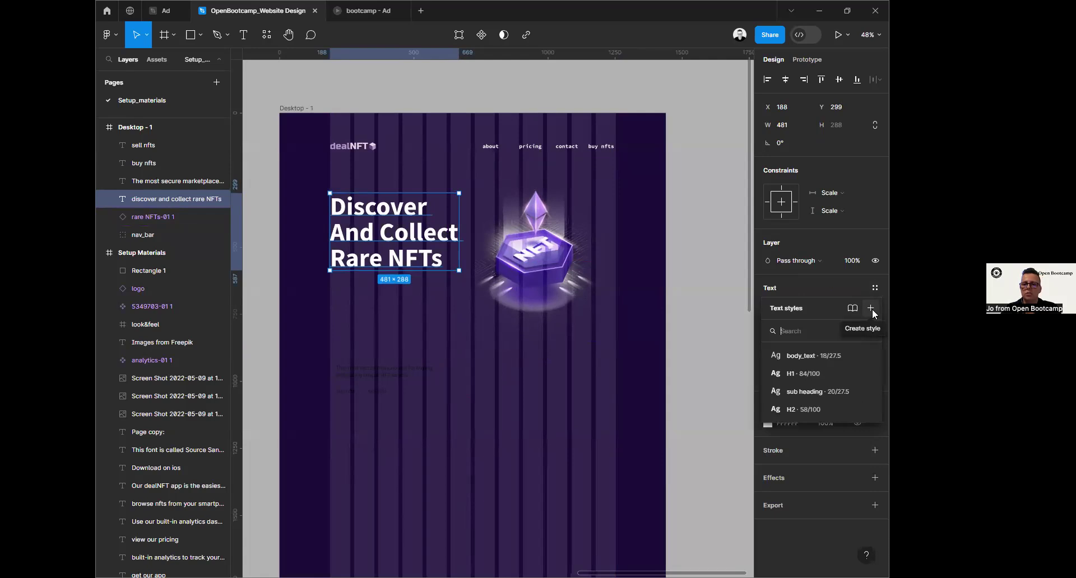
{"action": "left_click", "coordinate": [871, 308]}
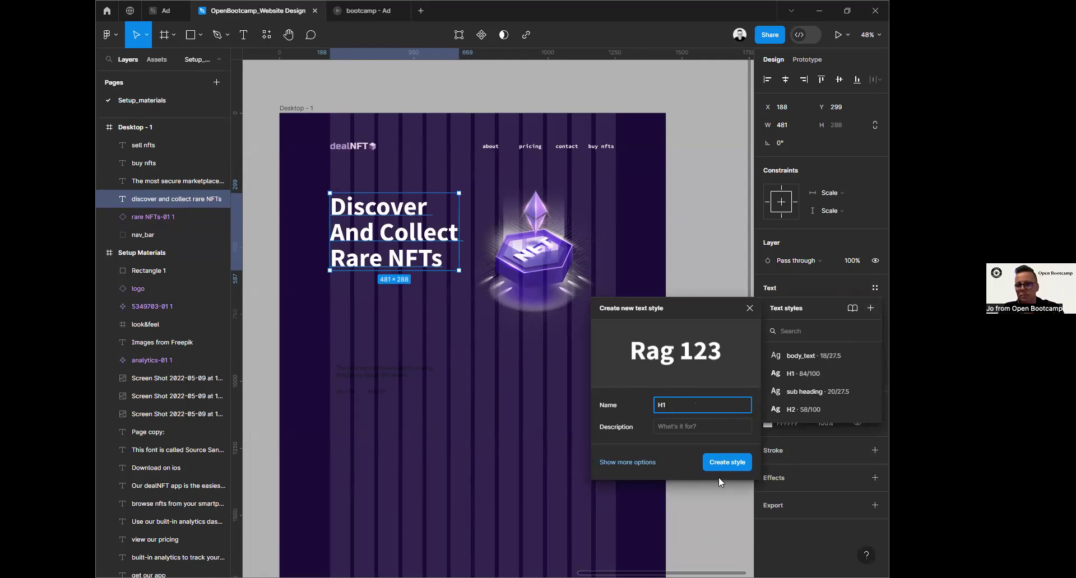
{"action": "left_click", "coordinate": [727, 462]}
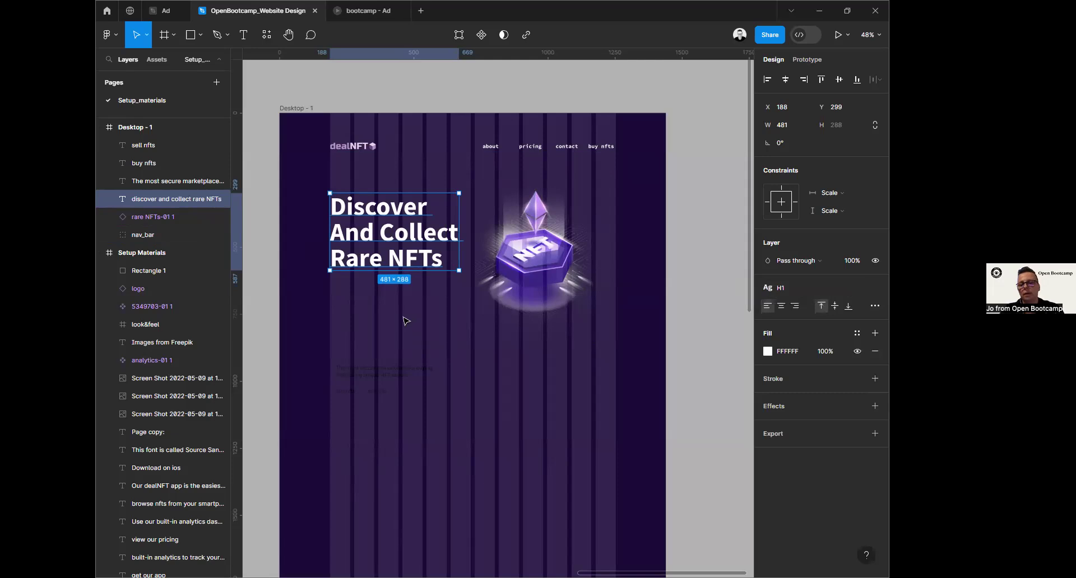
Step: Place the supporting copy directly beneath the heading at X 188, Y 610 and set its fill to white FFFFFF
{"action": "left_click_drag", "start_coordinate": [376, 375], "coordinate": [365, 286]}
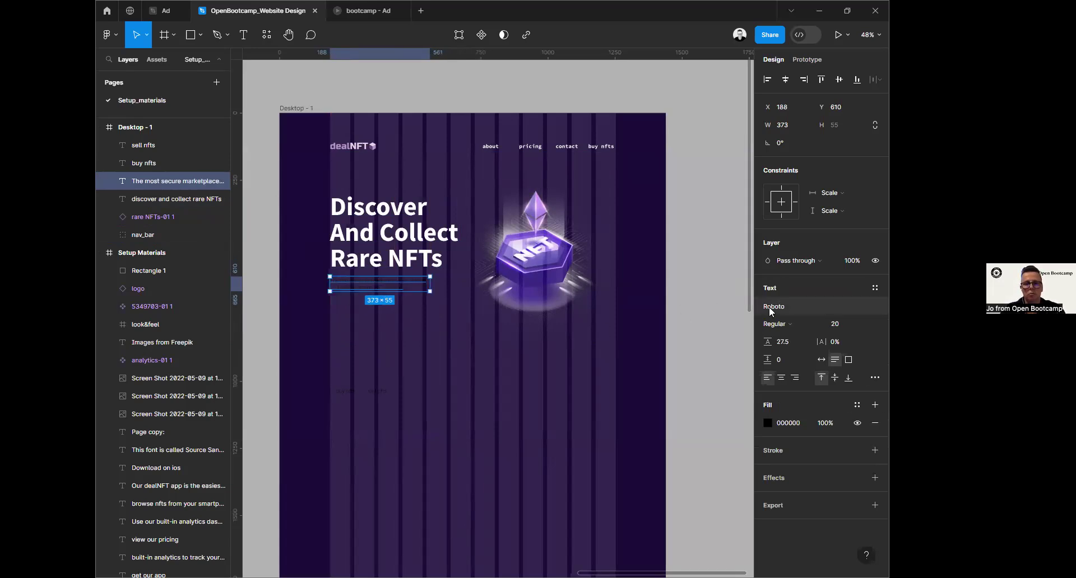
{"action": "left_click", "coordinate": [768, 423]}
{"action": "left_click_drag", "start_coordinate": [639, 316], "coordinate": [565, 269]}
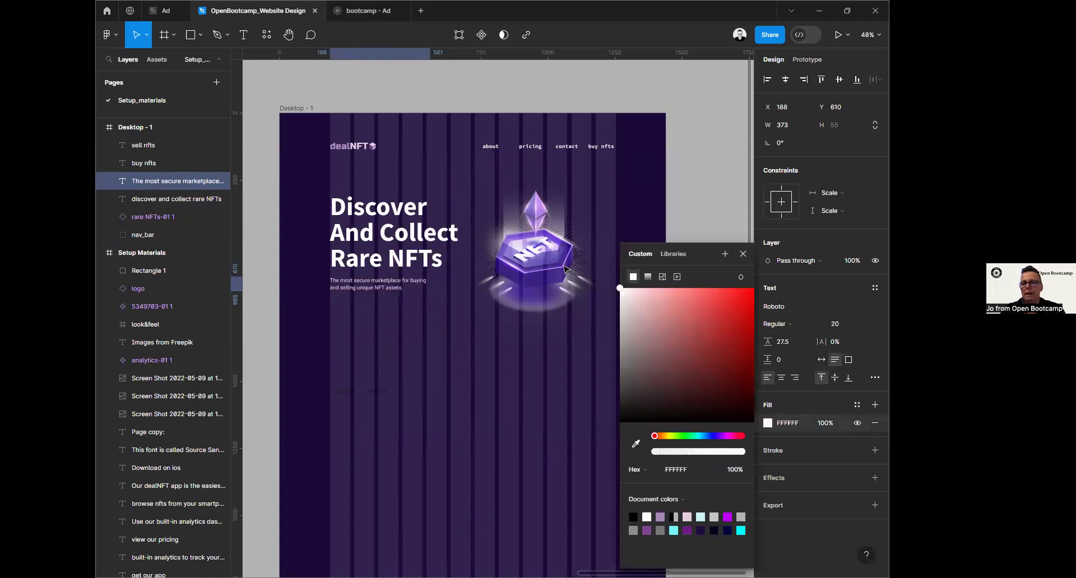
{"action": "left_click", "coordinate": [744, 254]}
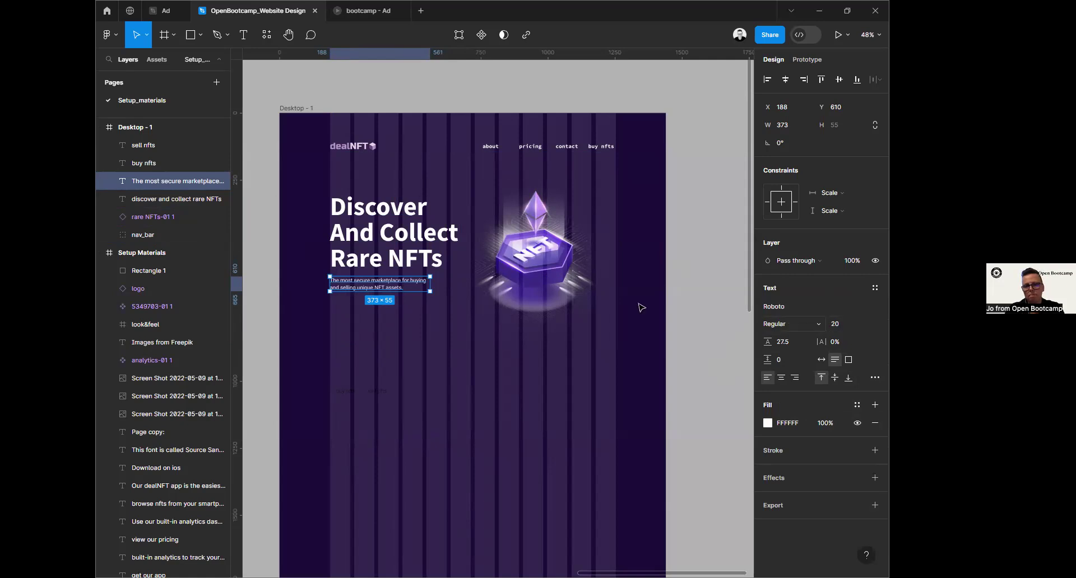
Step: Set the supporting copy's font size to 24, widen its text box to 435 and lower it to Y 616
{"action": "left_click", "coordinate": [870, 325]}
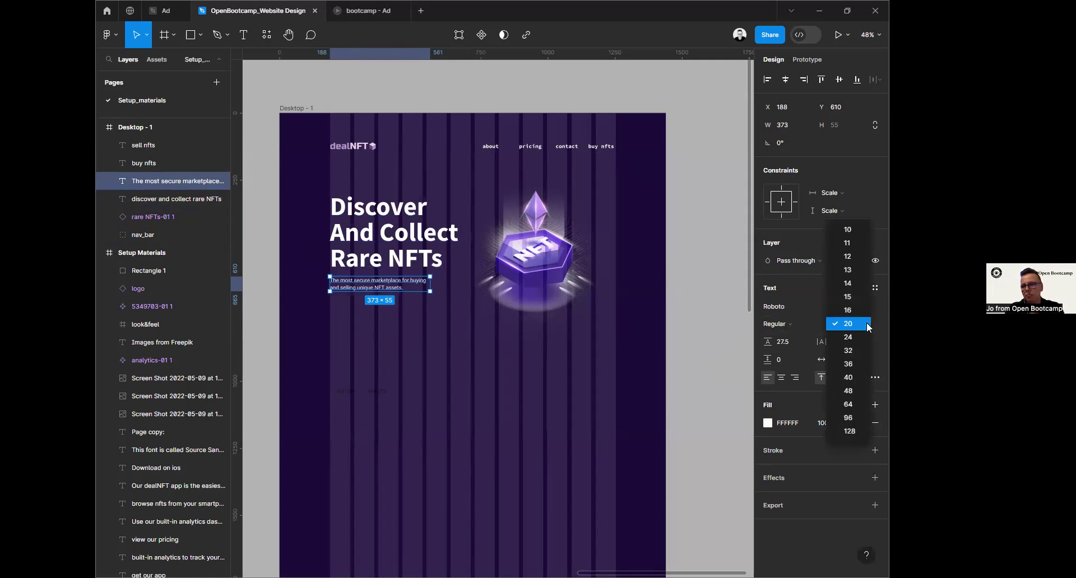
{"action": "left_click", "coordinate": [850, 337]}
{"action": "left_click", "coordinate": [556, 379]}
{"action": "left_click", "coordinate": [427, 287]}
{"action": "left_click_drag", "start_coordinate": [436, 287], "coordinate": [412, 291]}
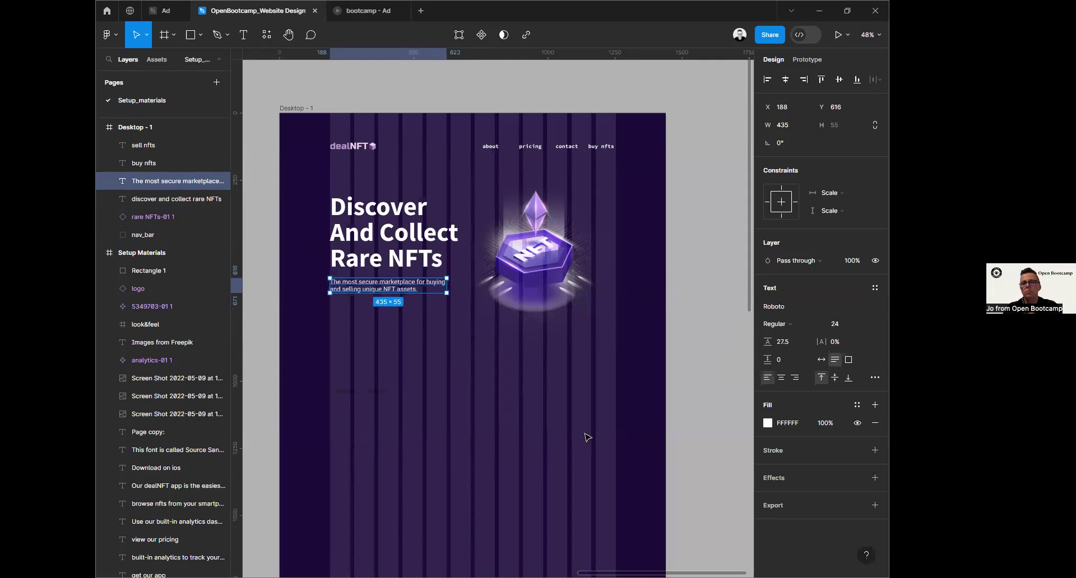
Step: Move the rare NFTs illustration to X 648, Y 231
{"action": "left_click", "coordinate": [618, 469]}
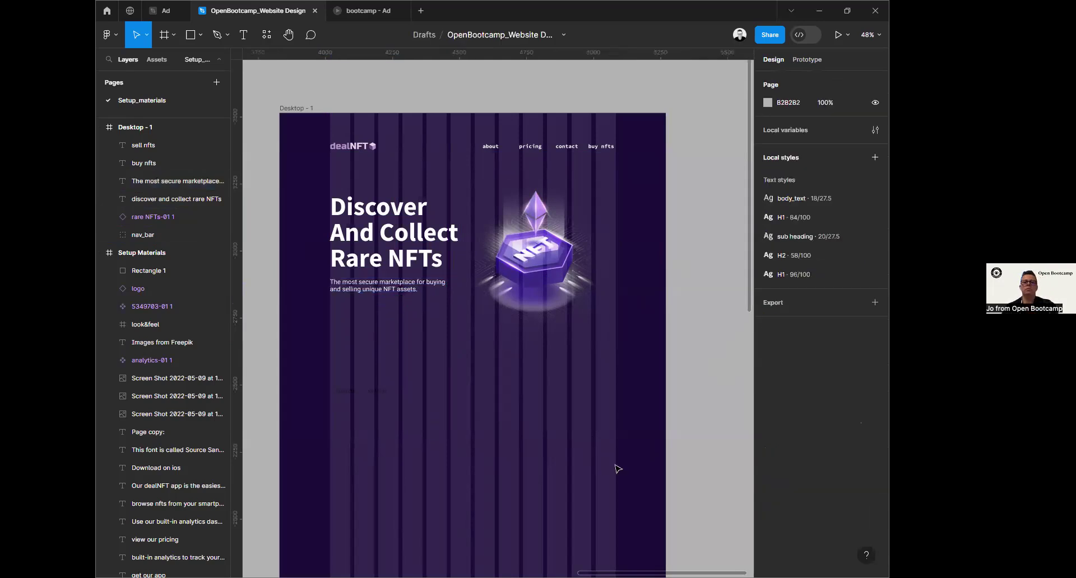
{"action": "left_click", "coordinate": [541, 247]}
{"action": "left_click_drag", "start_coordinate": [541, 247], "coordinate": [551, 274]}
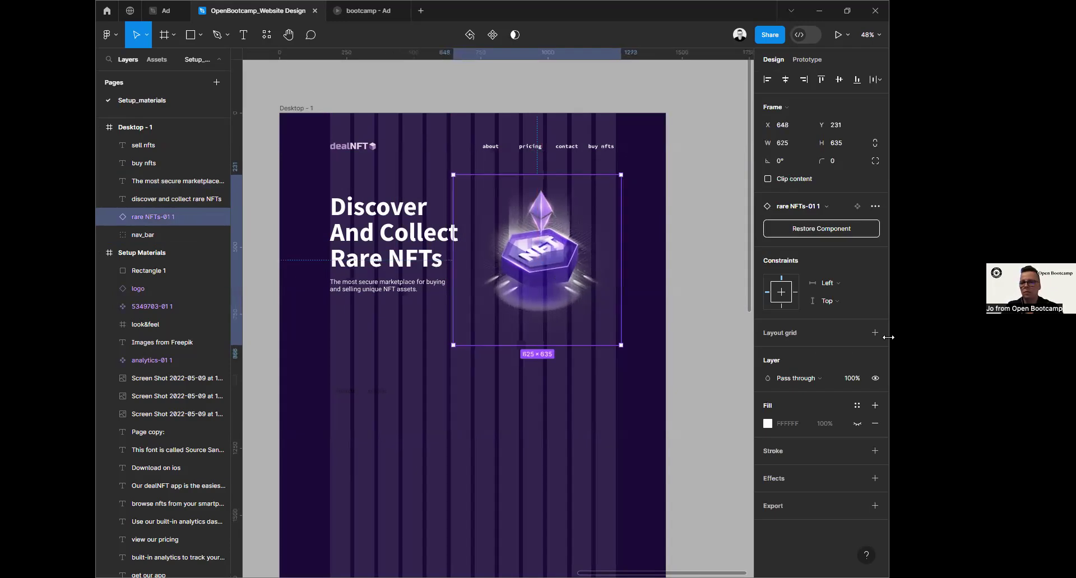
Step: Set the supporting copy's line height to 100%
{"action": "left_click", "coordinate": [381, 287]}
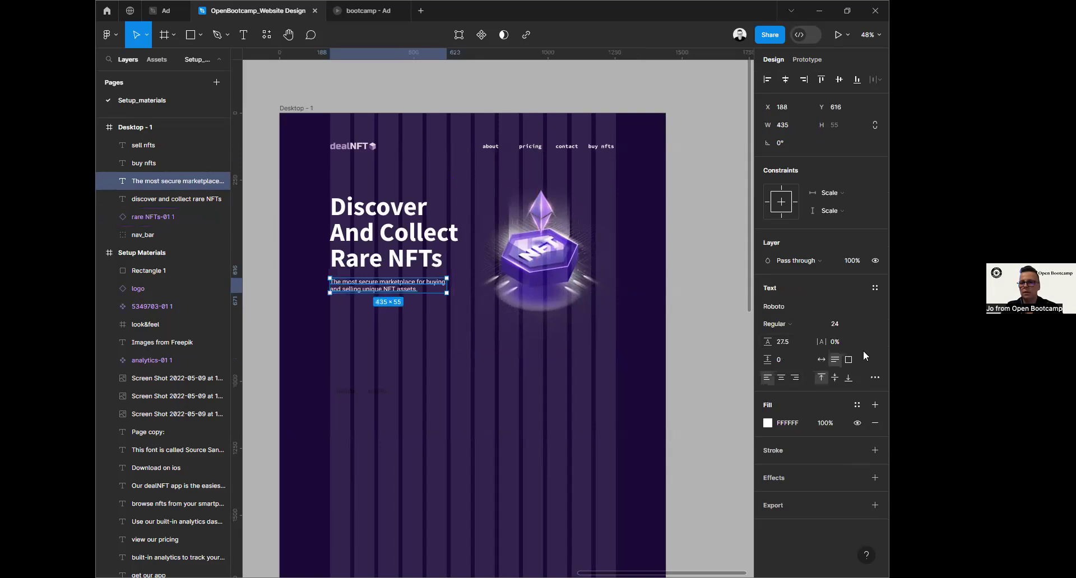
{"action": "left_click", "coordinate": [792, 341]}
{"action": "type", "text": "100%"}
{"action": "key", "text": "Return"}
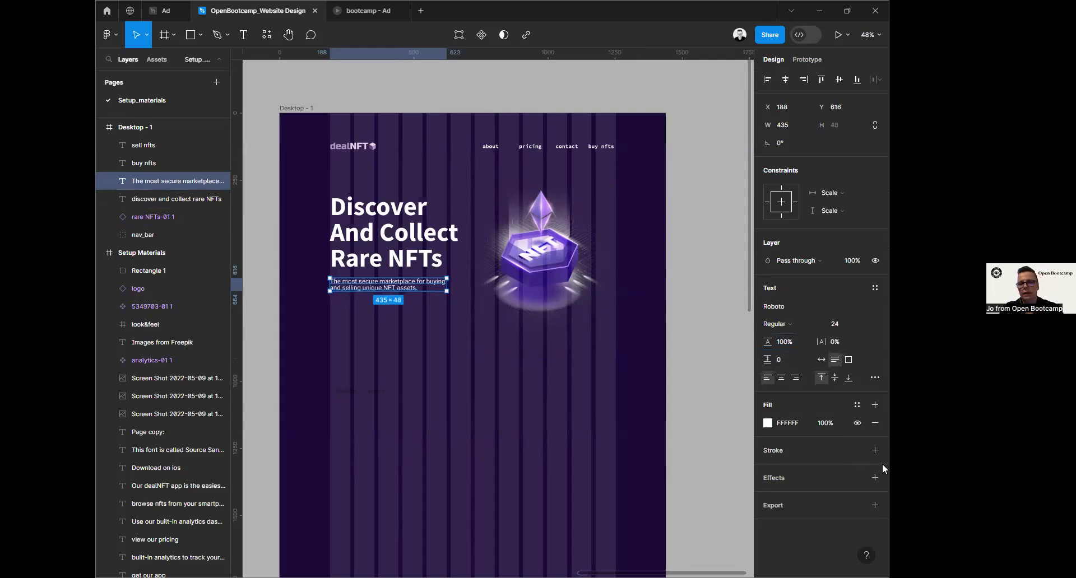
Step: Save the supporting copy's text formatting as a new text style named sub_header
{"action": "left_click", "coordinate": [874, 288]}
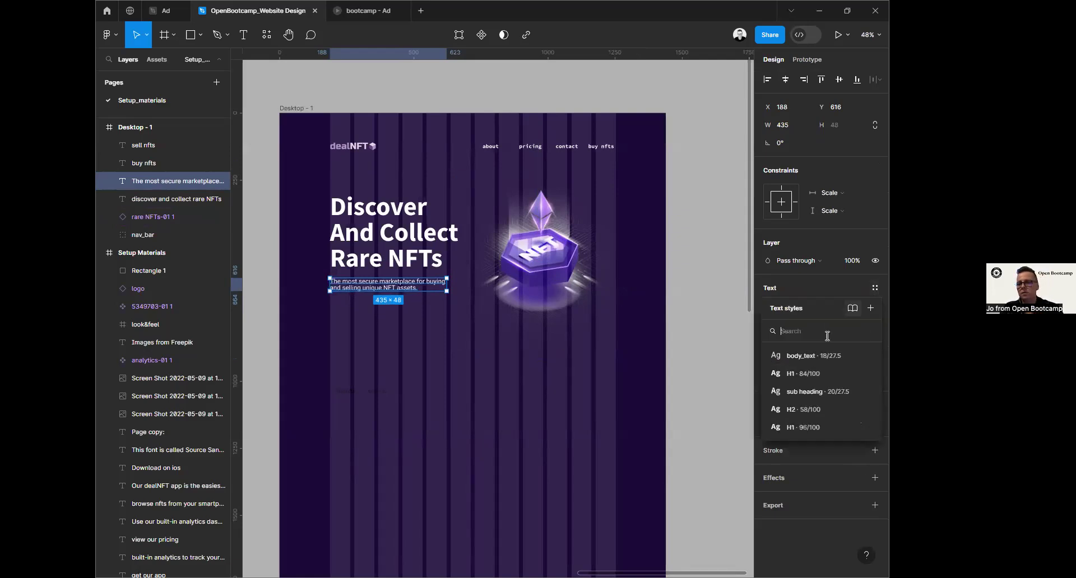
{"action": "left_click", "coordinate": [870, 308]}
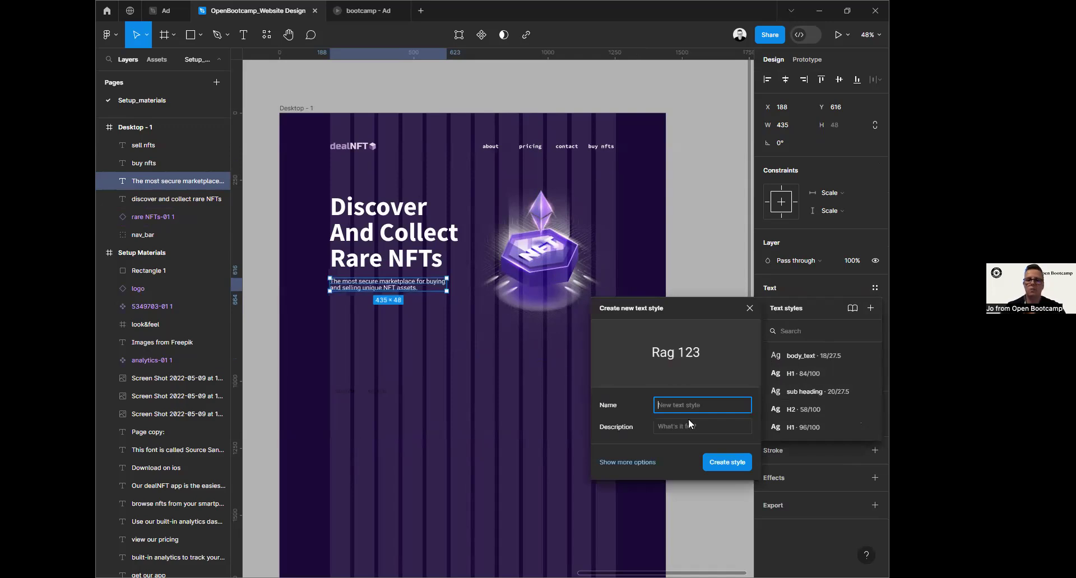
{"action": "type", "text": "sub"}
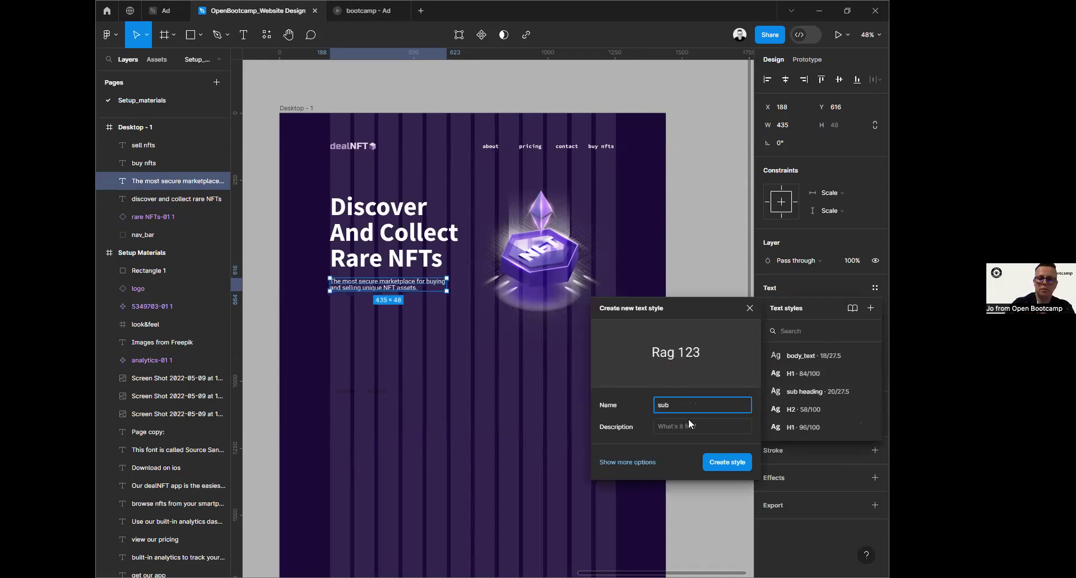
{"action": "type", "text": "_header"}
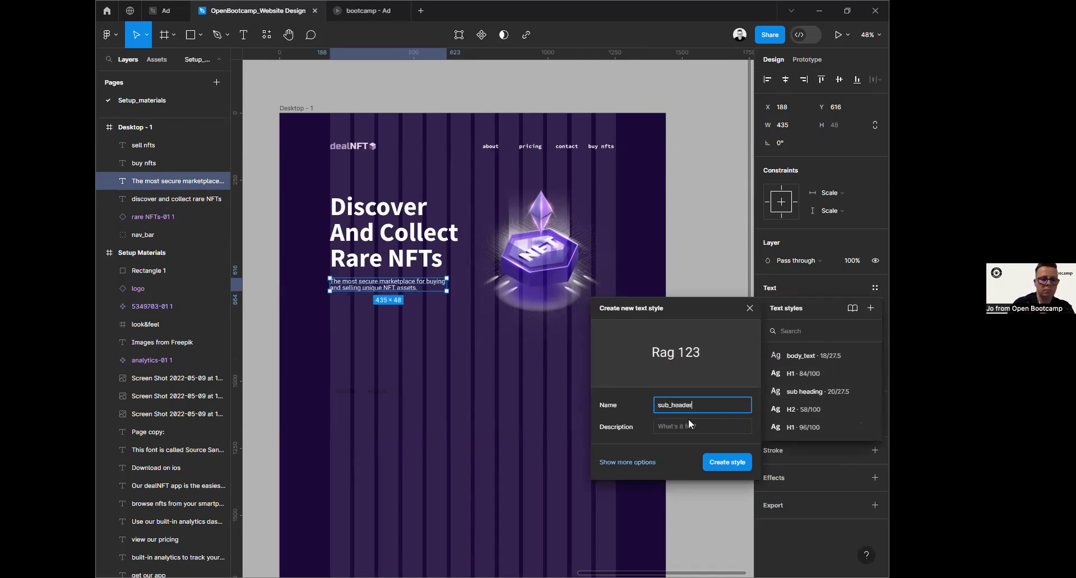
{"action": "key", "text": "Return"}
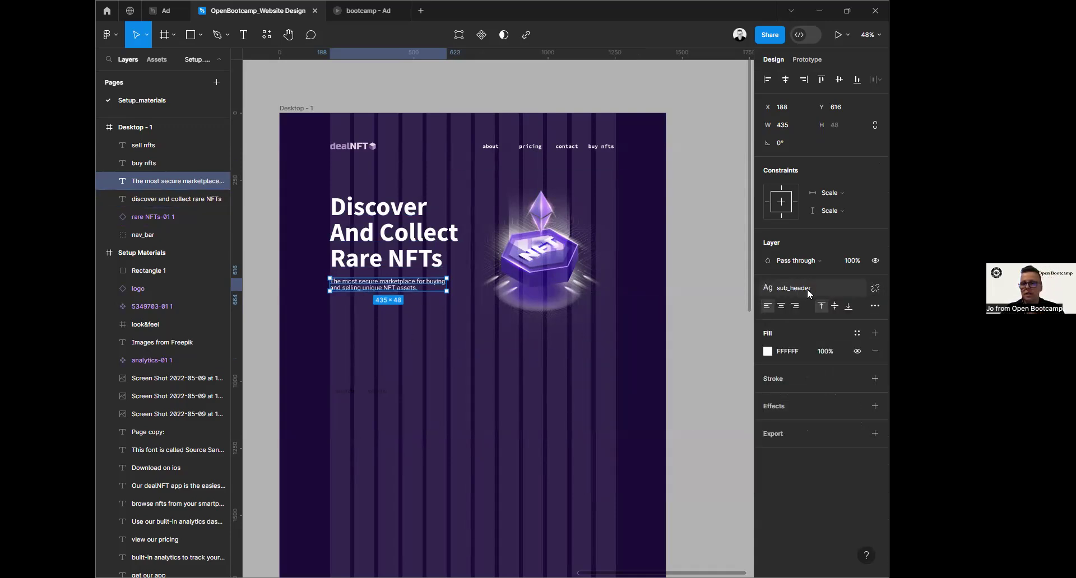
{"action": "left_click", "coordinate": [460, 400]}
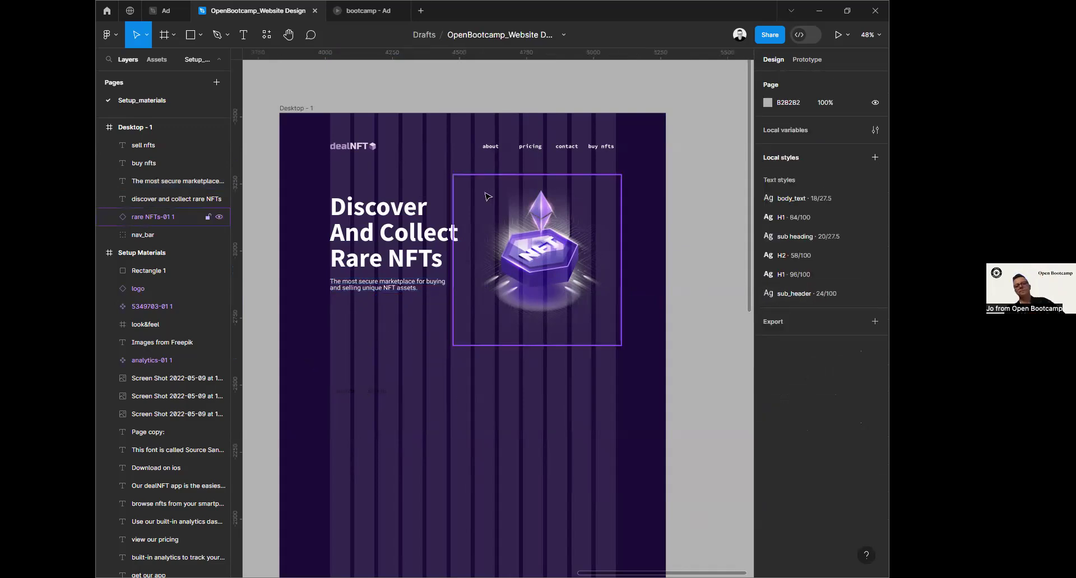
Step: Move the buy nfts and sell nfts labels together to the right and set their fill to white FFFFFF
{"action": "left_click_drag", "start_coordinate": [313, 368], "coordinate": [484, 411]}
{"action": "left_click_drag", "start_coordinate": [374, 392], "coordinate": [460, 391]}
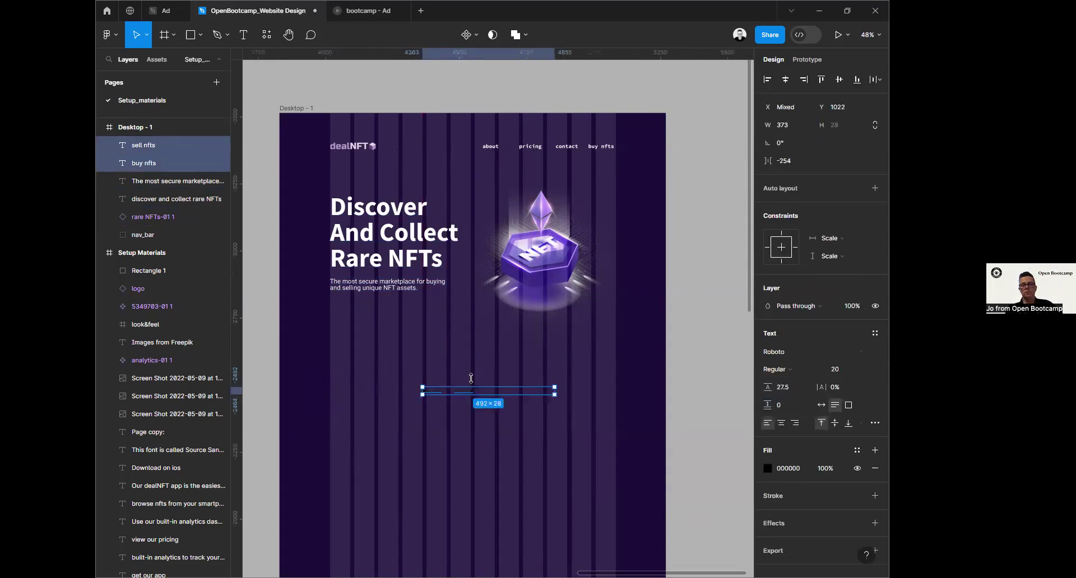
{"action": "left_click", "coordinate": [768, 468]}
{"action": "left_click_drag", "start_coordinate": [623, 367], "coordinate": [583, 275]}
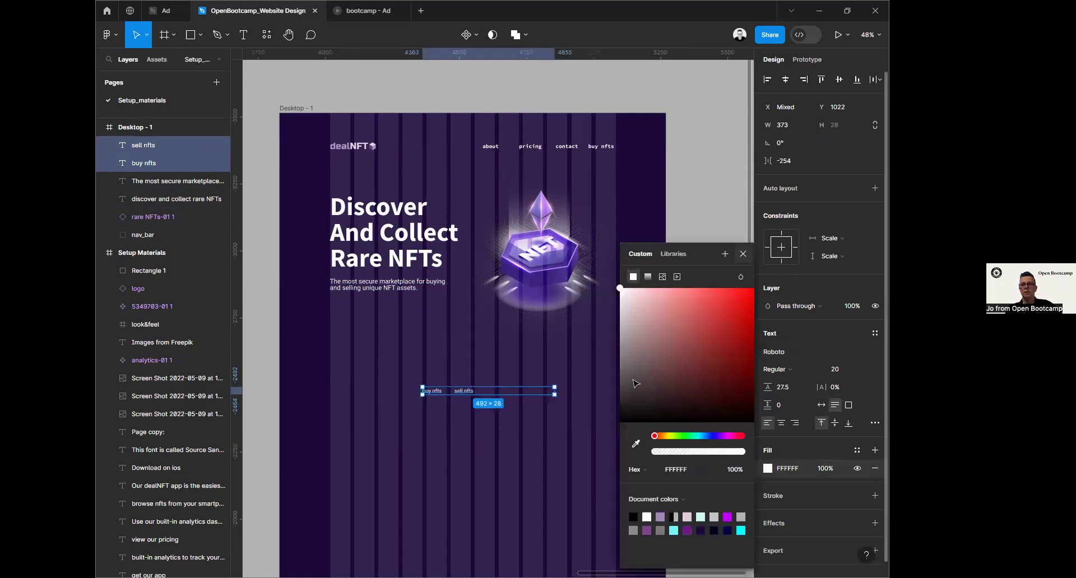
{"action": "left_click", "coordinate": [560, 452]}
Step: Draw a 232 × 69 button rectangle at X 188, Y 734 below the supporting copy, filled with purple B17AEE sampled from the illustration's crystal
{"action": "left_click", "coordinate": [190, 35]}
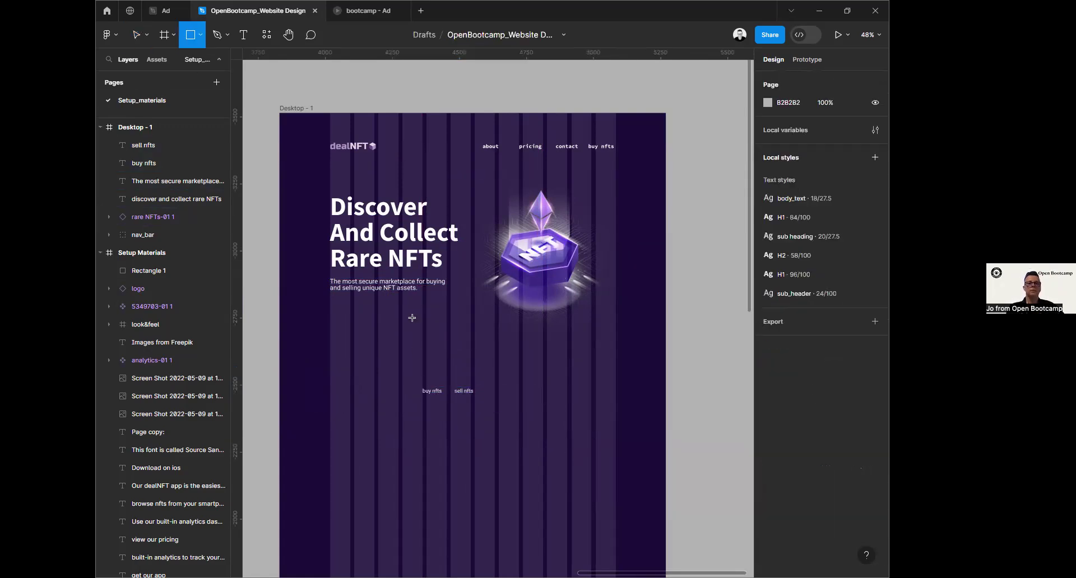
{"action": "left_click_drag", "start_coordinate": [331, 321], "coordinate": [368, 340]}
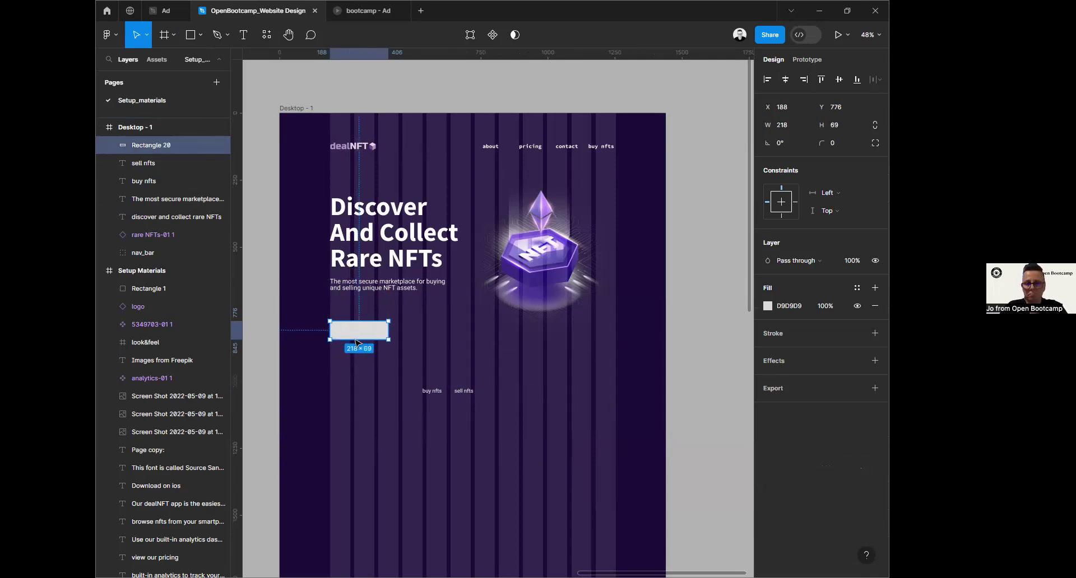
{"action": "left_click_drag", "start_coordinate": [359, 336], "coordinate": [392, 324]}
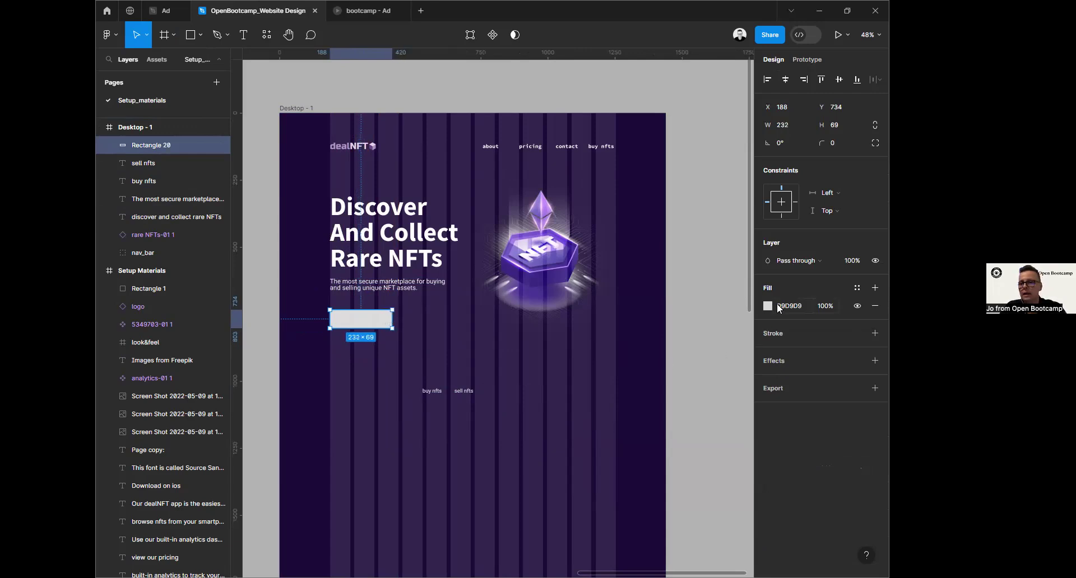
{"action": "key", "text": "i"}
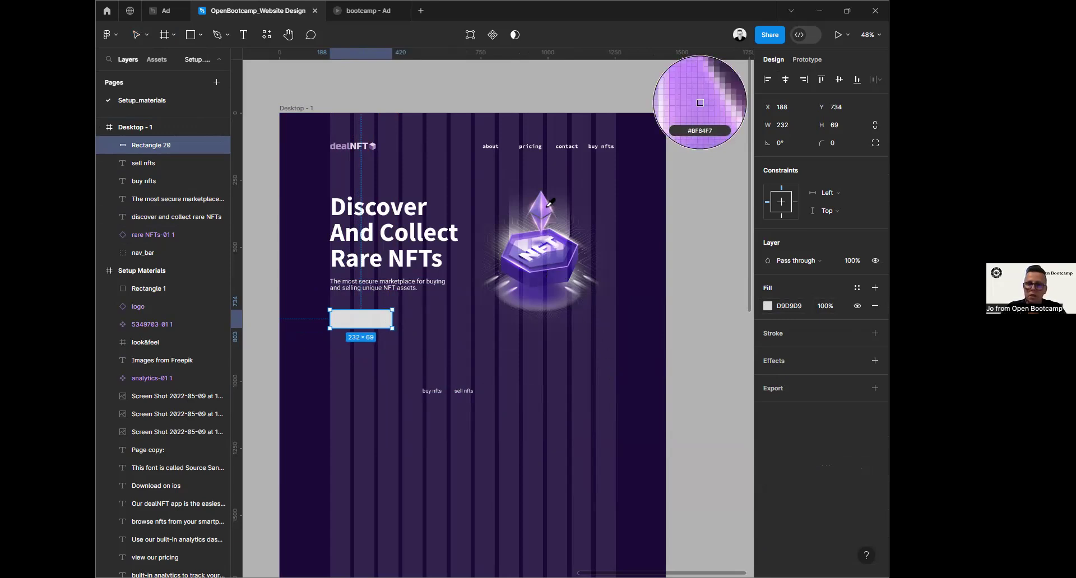
{"action": "left_click", "coordinate": [549, 204]}
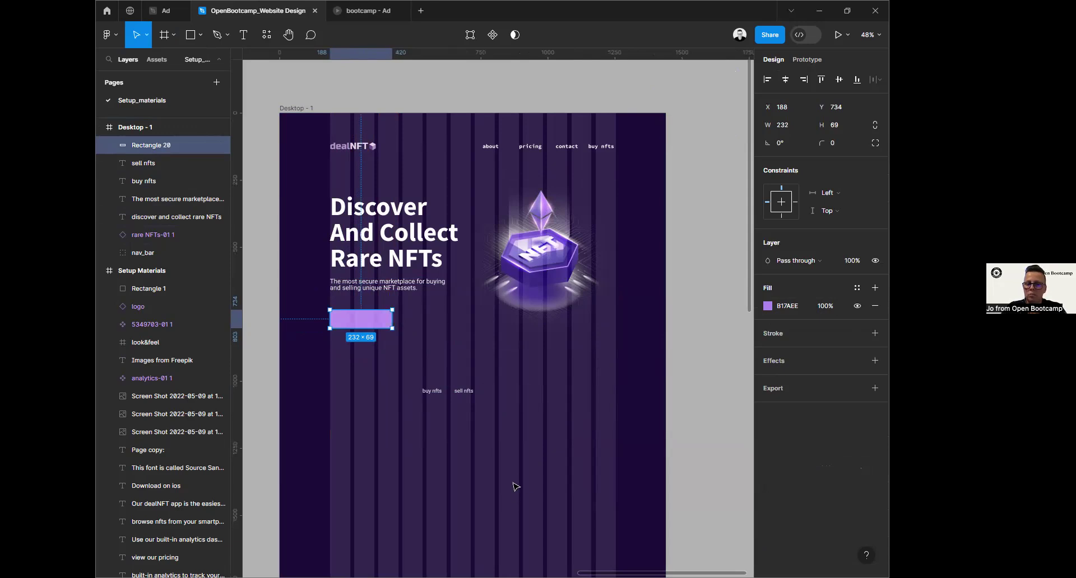
Step: Round the purple button rectangle's corners with a radius of 15
{"action": "left_click", "coordinate": [842, 144]}
{"action": "type", "text": "10"}
{"action": "key", "text": "Return"}
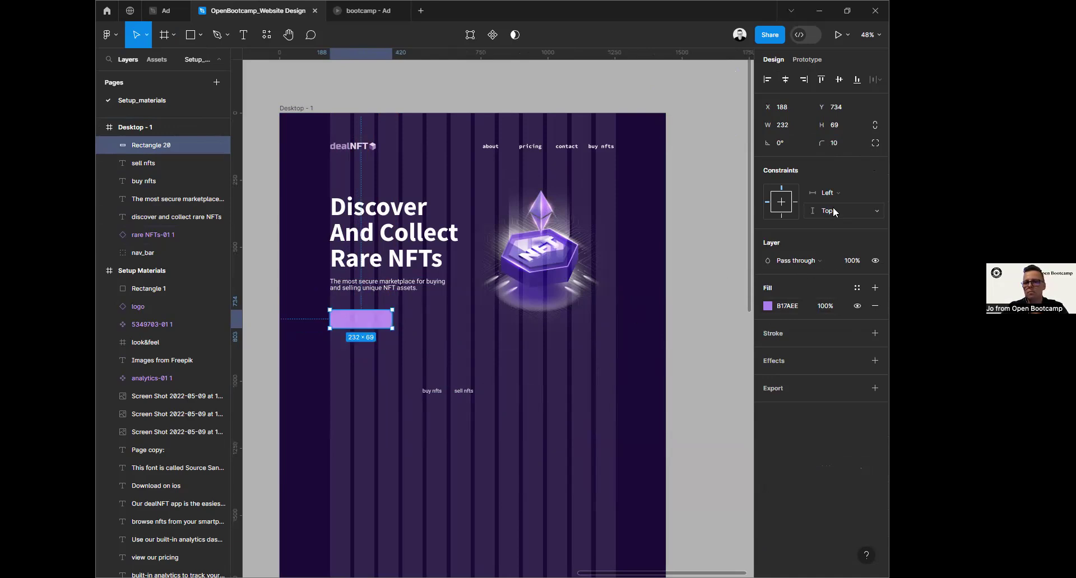
{"action": "type", "text": "20"}
{"action": "key", "text": "Return"}
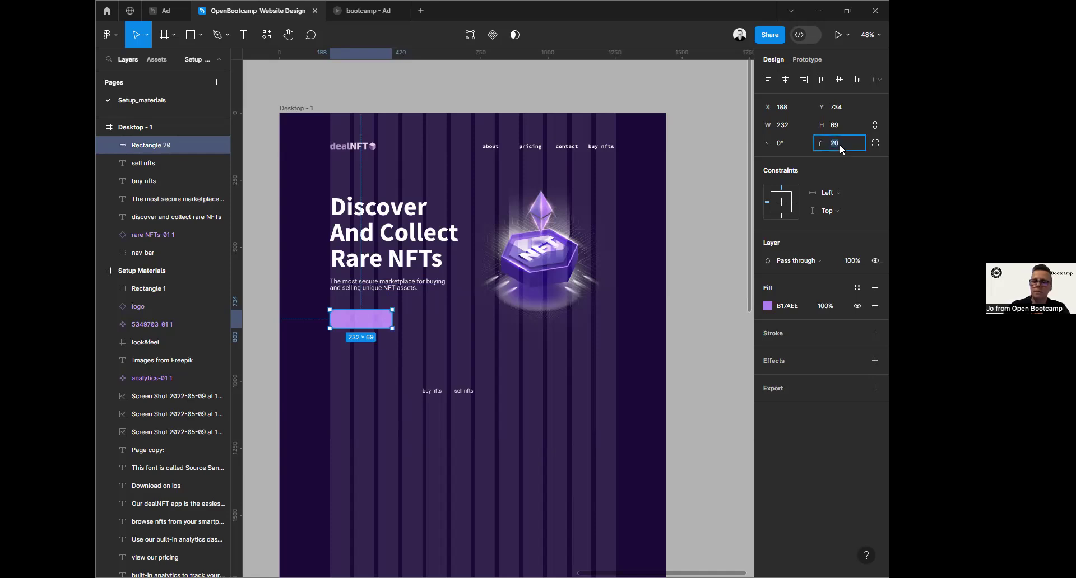
{"action": "key", "text": "Return"}
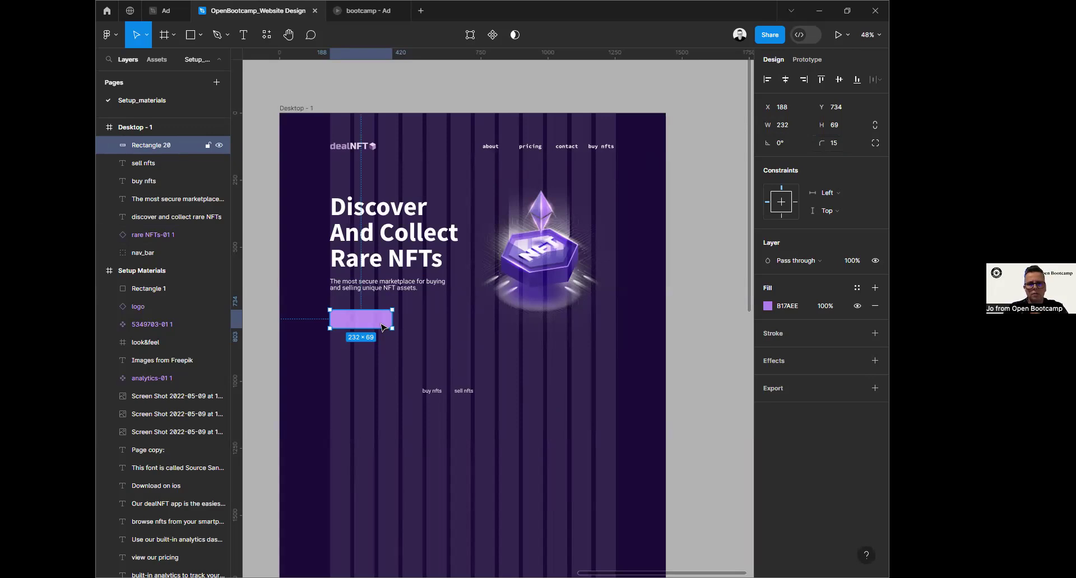
Step: Move the buy nfts label onto the purple button rectangle at X 260, Y 754 and bring it in front
{"action": "scroll", "coordinate": [417, 412], "scroll_direction": "up", "scroll_amount": 5}
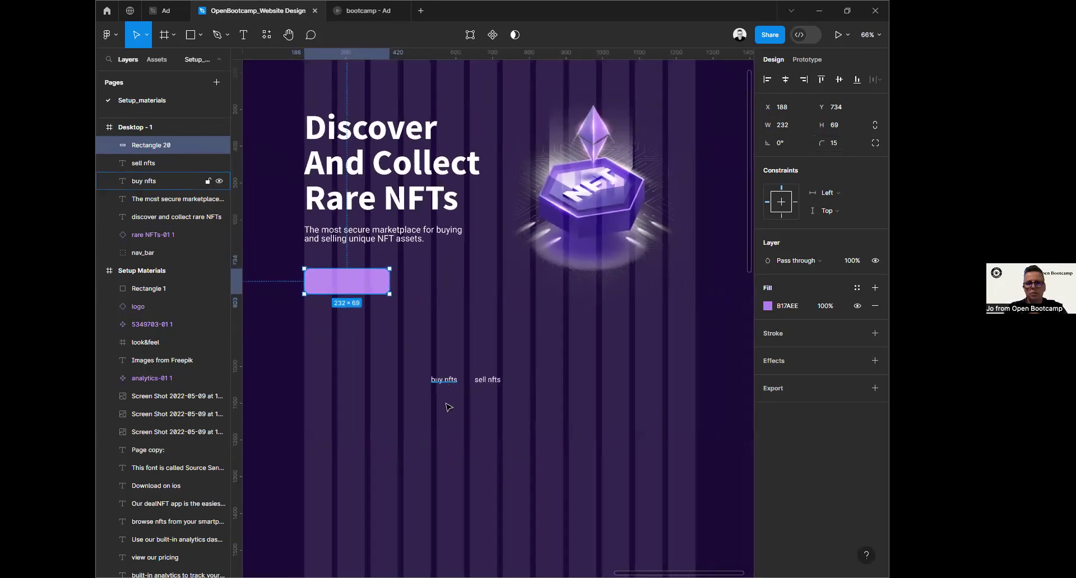
{"action": "left_click", "coordinate": [446, 381]}
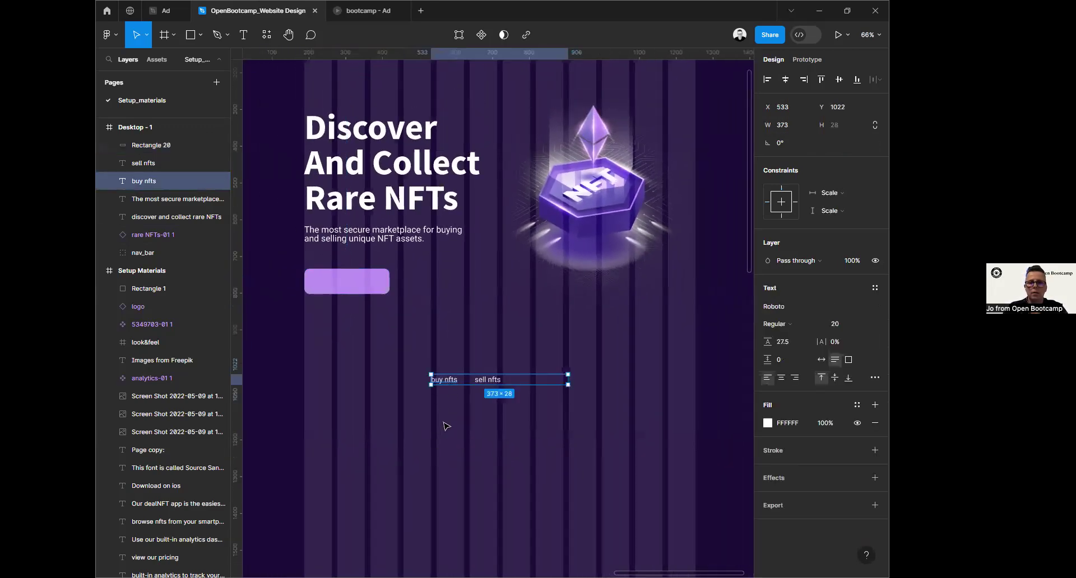
{"action": "left_click_drag", "start_coordinate": [448, 382], "coordinate": [351, 287]}
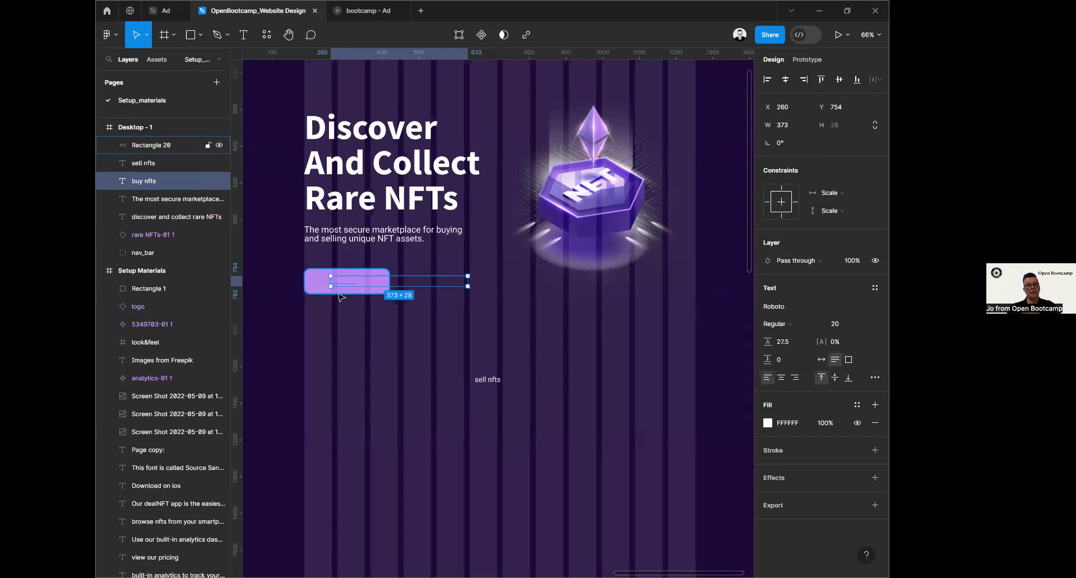
{"action": "key", "text": "ctrl+bracketright"}
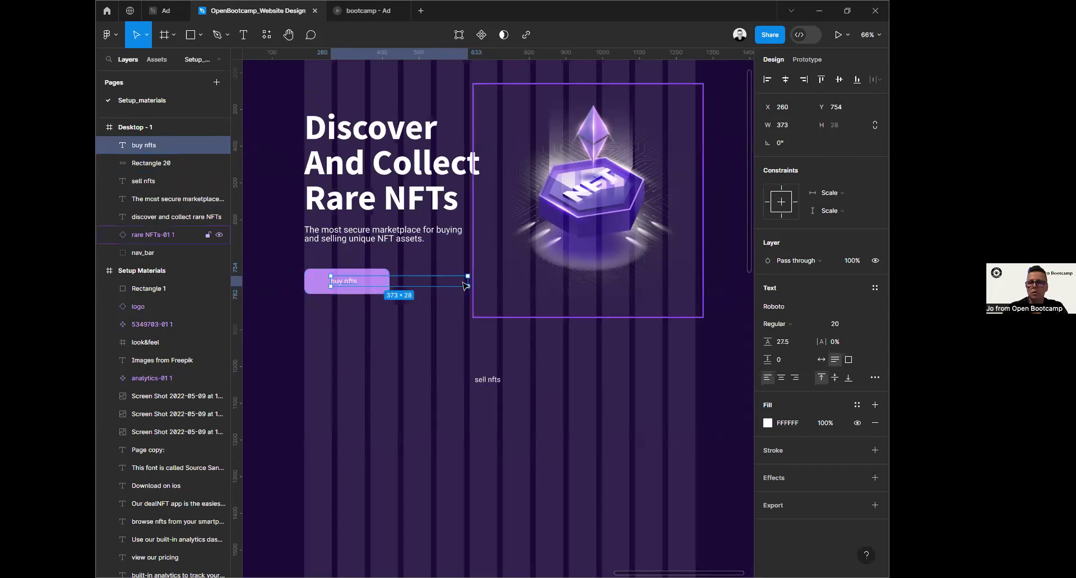
Step: Set the buy nfts label's text box to auto width and centre it on the button at X 268, Y 754
{"action": "left_click", "coordinate": [822, 362]}
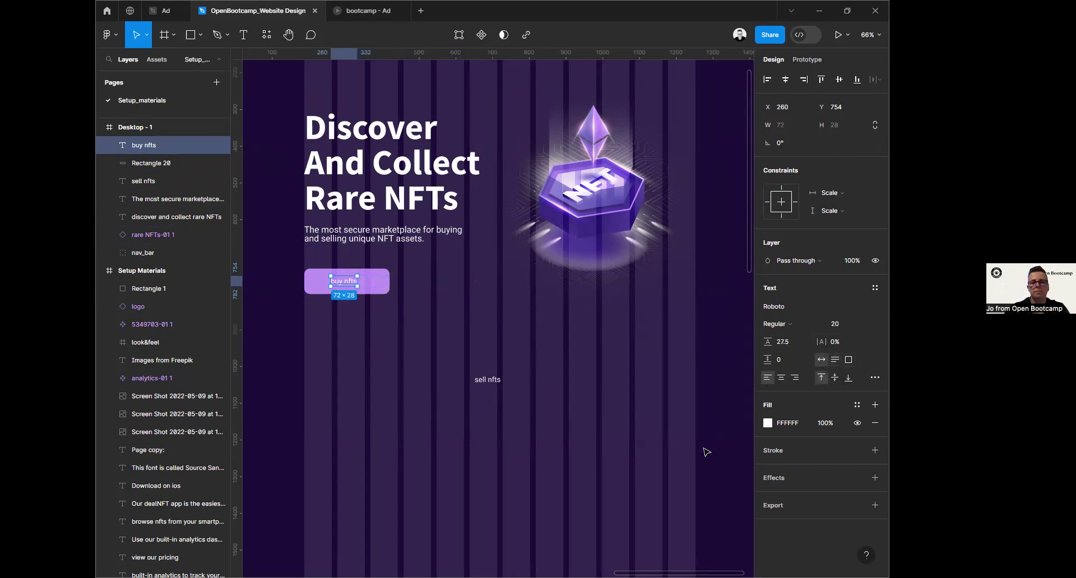
{"action": "left_click_drag", "start_coordinate": [347, 285], "coordinate": [347, 286]}
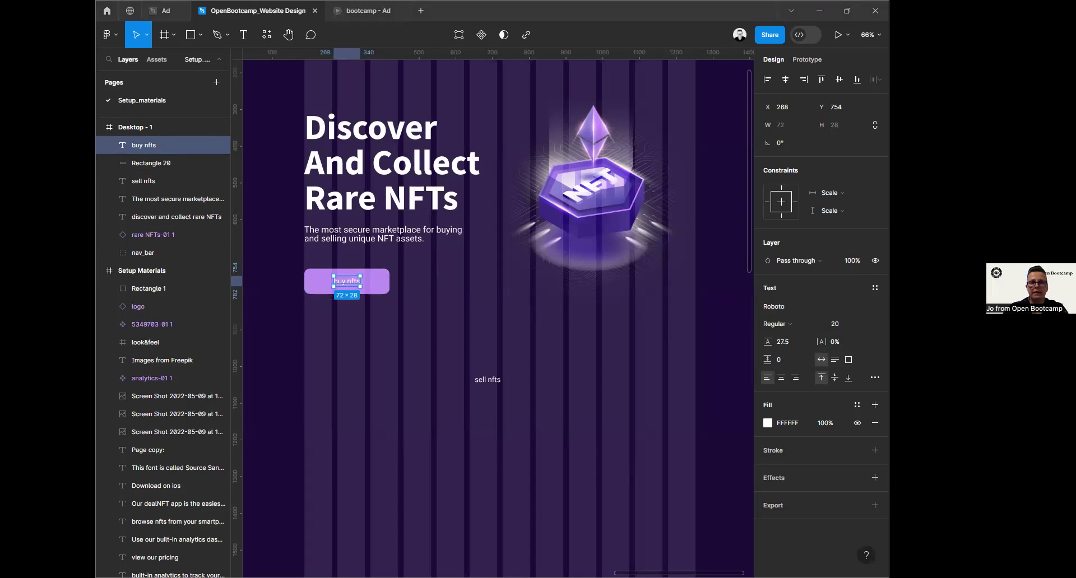
Step: Reduce the purple button rectangle's height to 59 and re-centre the buy nfts label on it at Y 752
{"action": "left_click", "coordinate": [375, 289]}
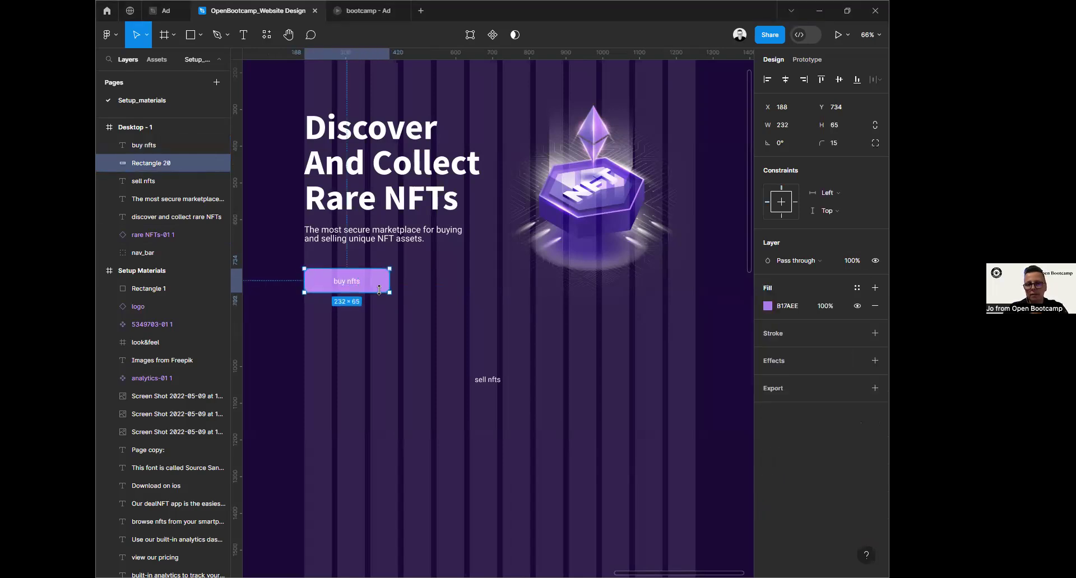
{"action": "left_click", "coordinate": [357, 283]}
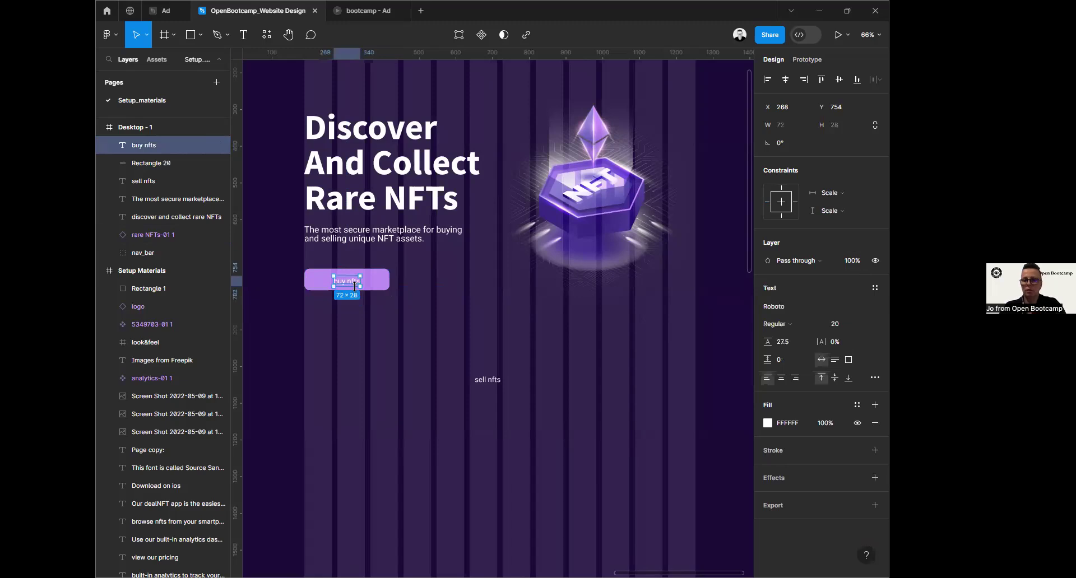
{"action": "left_click", "coordinate": [364, 287]}
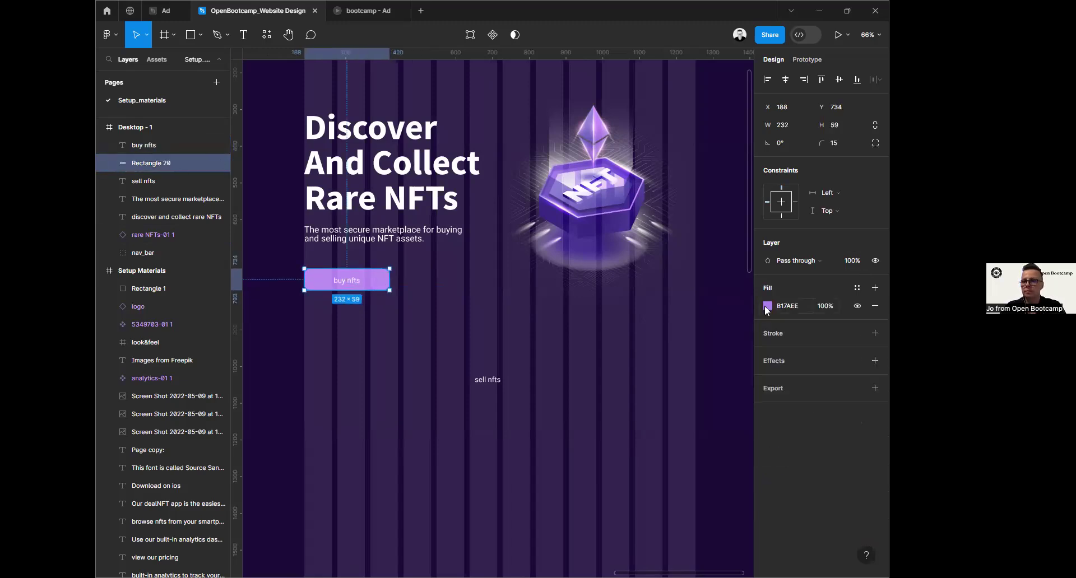
Step: Recolour the button rectangle with purple 7F4891 sampled from the purple swatch in the setup materials
{"action": "left_click", "coordinate": [767, 306]}
{"action": "left_click", "coordinate": [636, 444]}
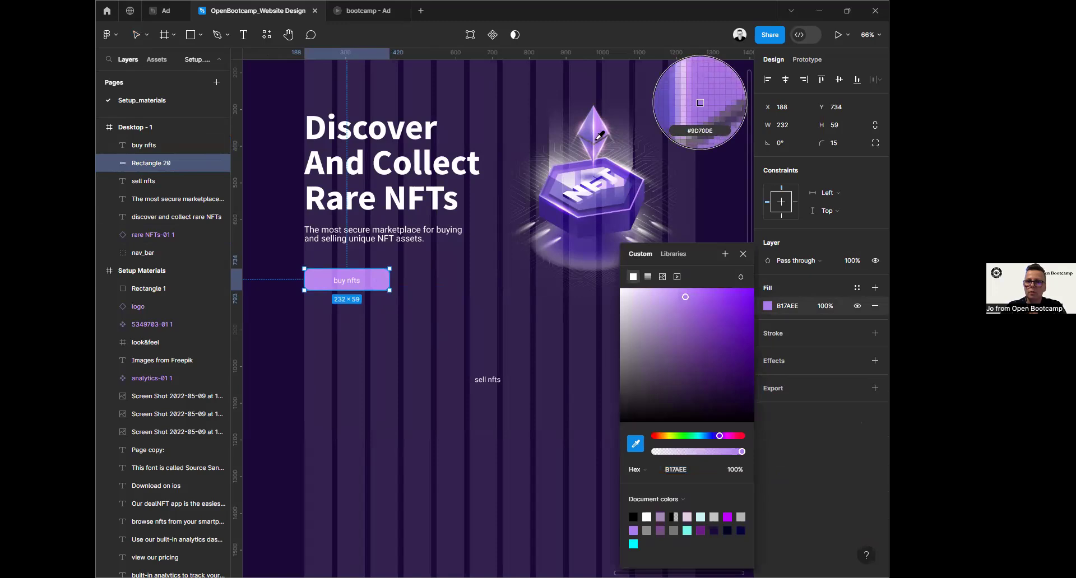
{"action": "scroll", "coordinate": [478, 167], "scroll_direction": "down", "scroll_amount": 5}
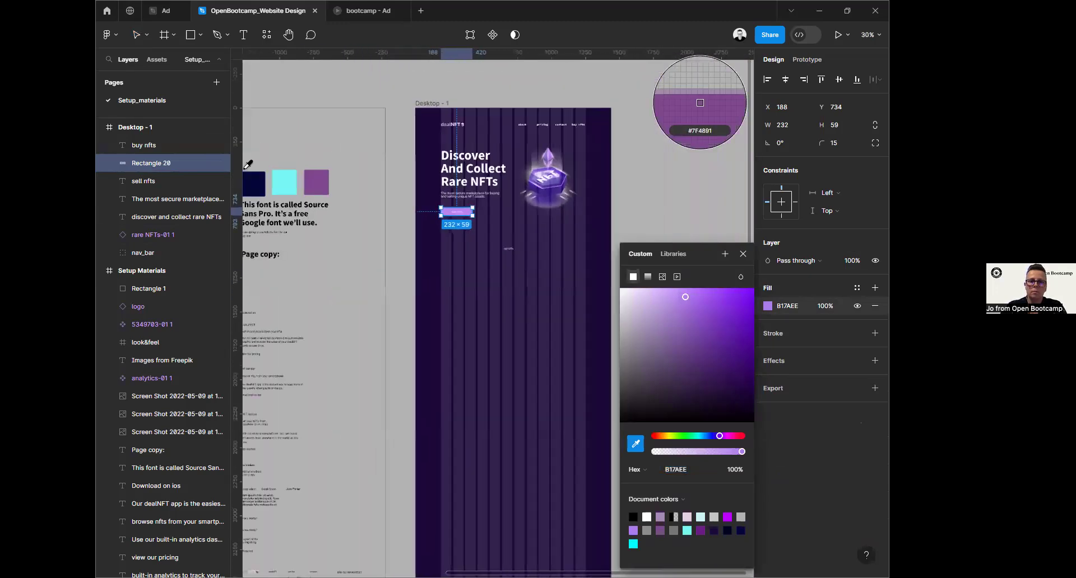
{"action": "scroll", "coordinate": [700, 102], "scroll_direction": "up", "scroll_amount": 2}
{"action": "left_click", "coordinate": [695, 98]}
{"action": "scroll", "coordinate": [426, 276], "scroll_direction": "up", "scroll_amount": 3}
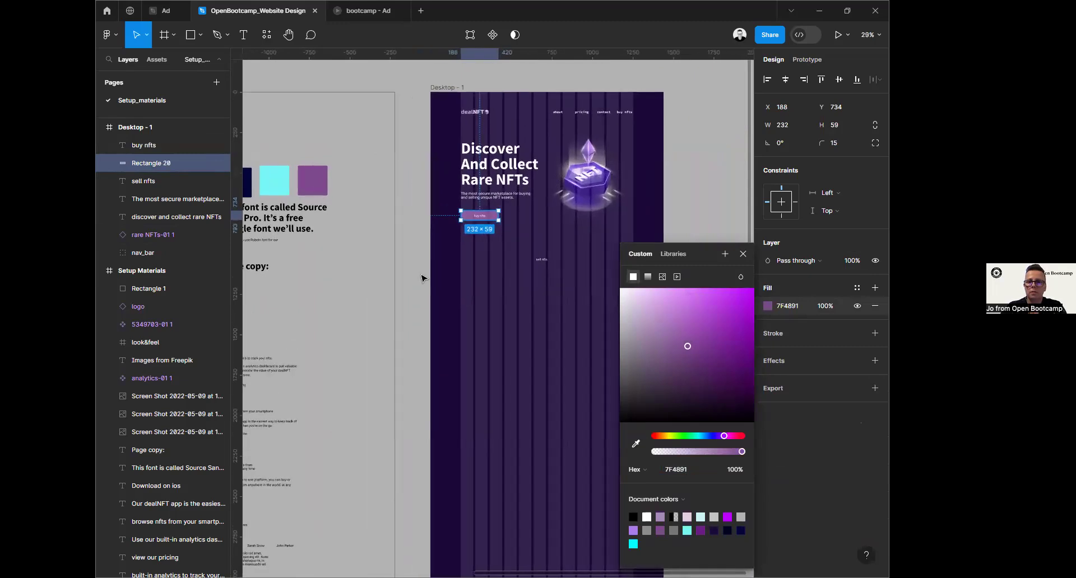
{"action": "scroll", "coordinate": [477, 282], "scroll_direction": "up", "scroll_amount": 1}
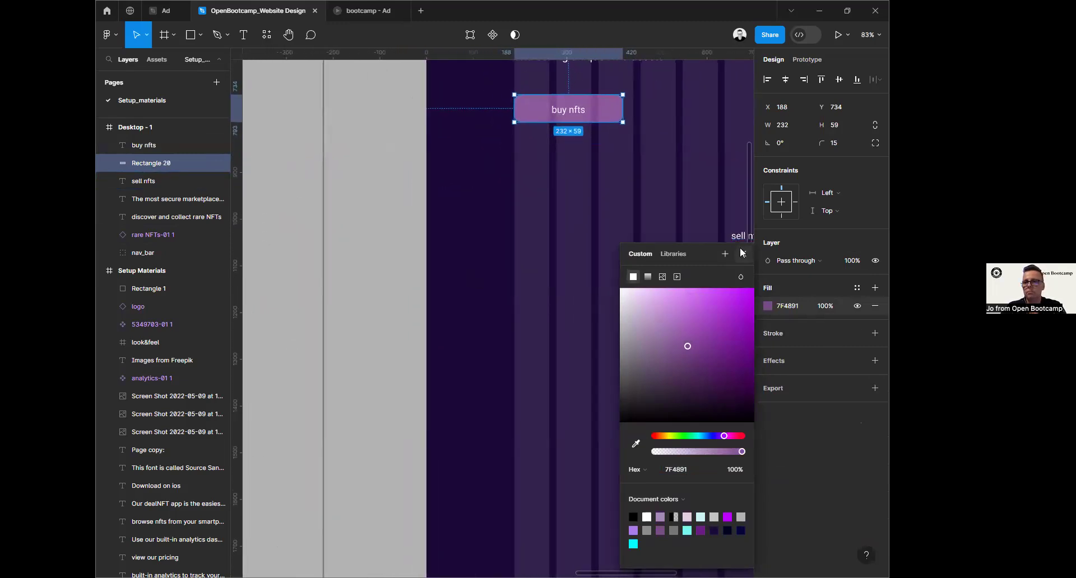
{"action": "key", "text": "Escape"}
Step: Hide the Desktop - 1 frame's 12-column layout grid to review the hero section, and show it again
{"action": "left_click", "coordinate": [394, 282]}
{"action": "scroll", "coordinate": [678, 314], "scroll_direction": "down", "scroll_amount": 3}
{"action": "left_click_drag", "start_coordinate": [667, 314], "coordinate": [449, 416]}
{"action": "scroll", "coordinate": [471, 301], "scroll_direction": "down", "scroll_amount": 2}
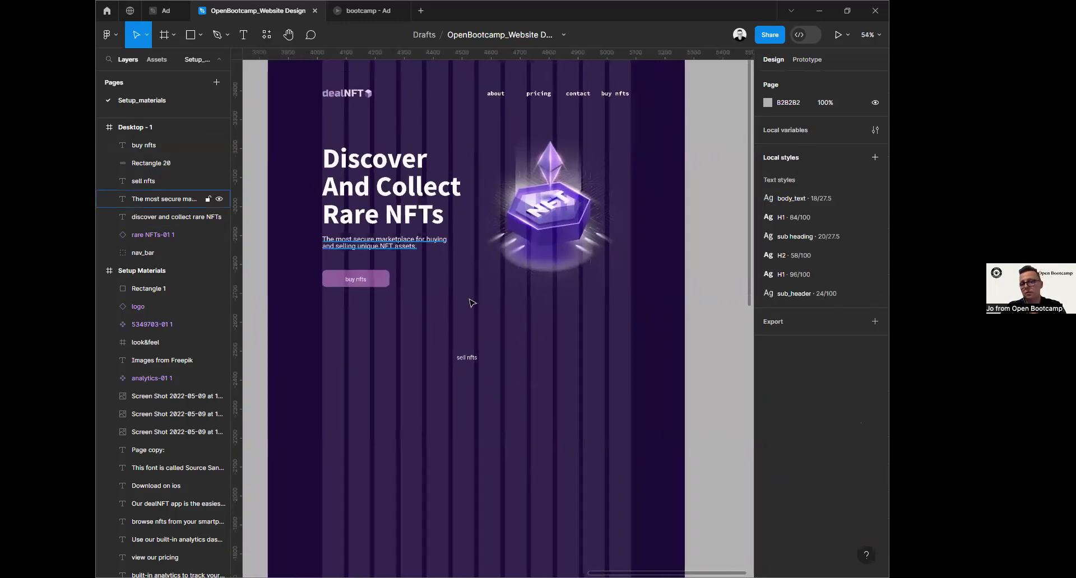
{"action": "left_click", "coordinate": [312, 84]}
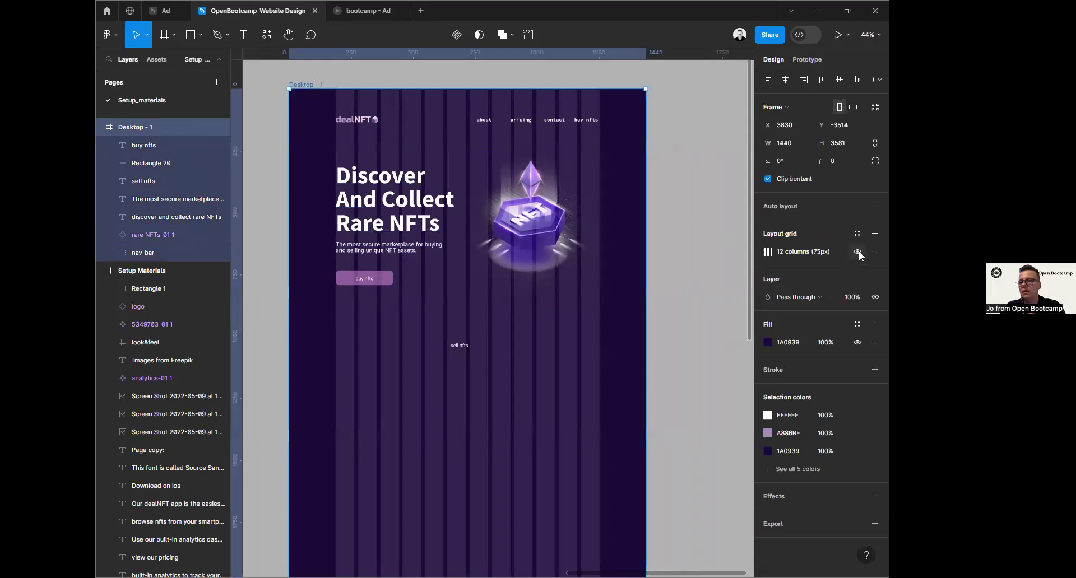
{"action": "left_click", "coordinate": [858, 252]}
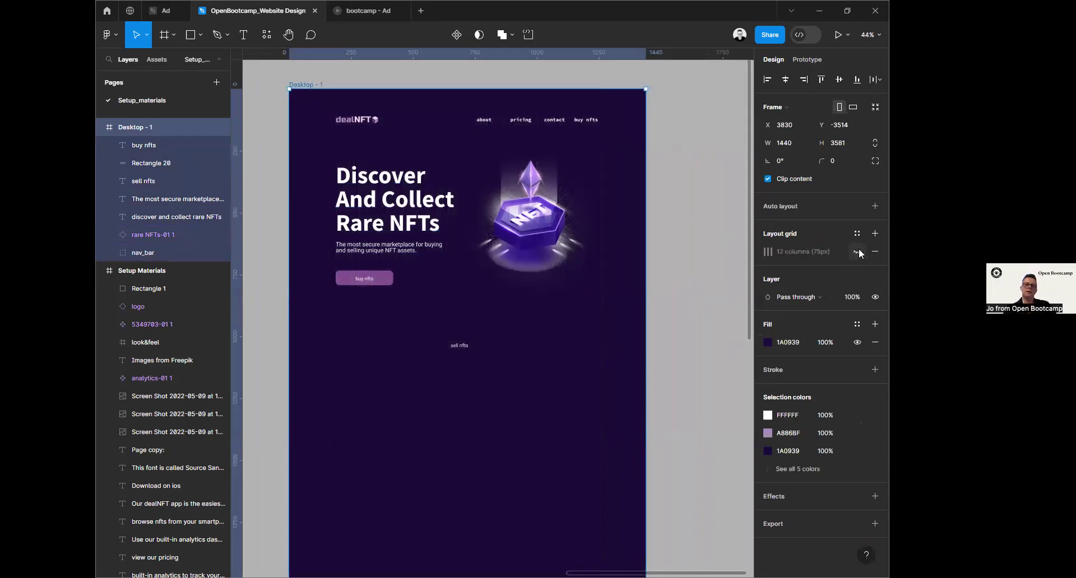
{"action": "left_click", "coordinate": [858, 251]}
Step: Shift the rare NFTs illustration horizontally to X 680
{"action": "left_click", "coordinate": [560, 248]}
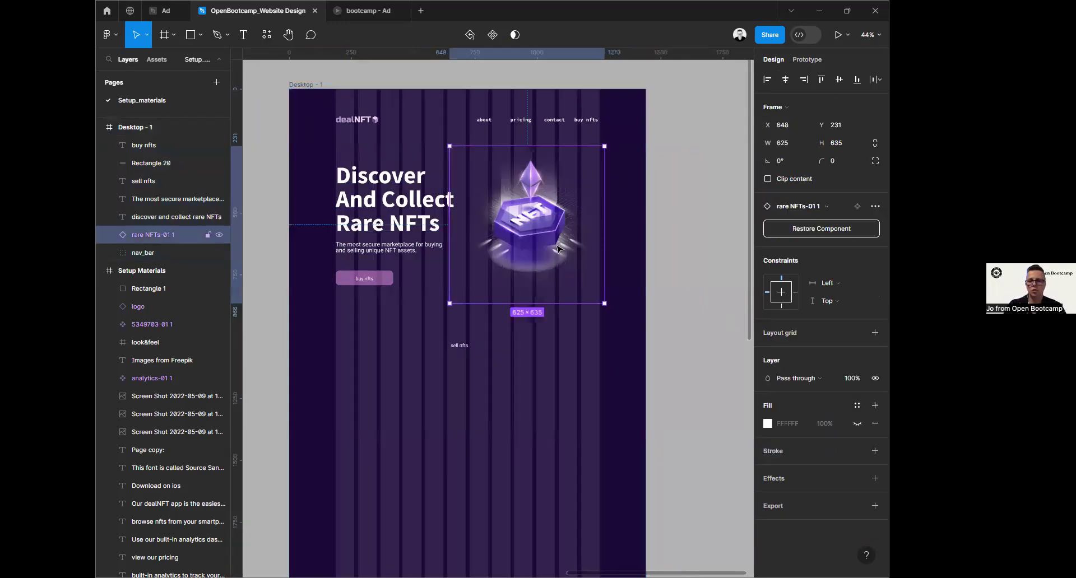
{"action": "key", "text": "Right"}
{"action": "key", "text": "Right"}
{"action": "key", "text": "Right"}
{"action": "key", "text": "Right"}
{"action": "key", "text": "Right"}
{"action": "key", "text": "Right"}
{"action": "key", "text": "Right"}
{"action": "key", "text": "Right"}
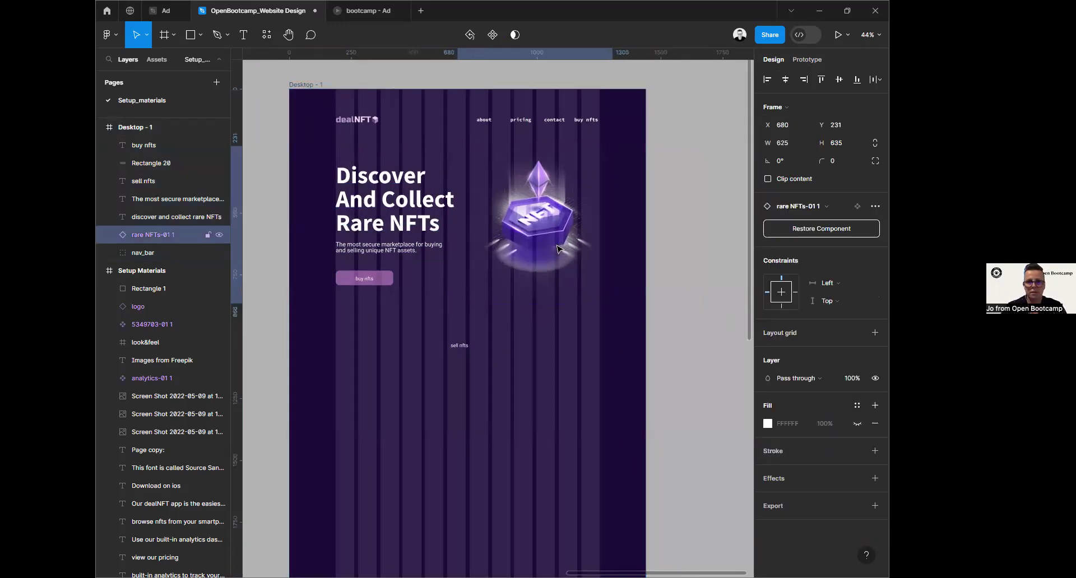
Step: Set the buy nfts button label's letter case to uppercase
{"action": "scroll", "coordinate": [558, 248], "scroll_direction": "up", "scroll_amount": 5, "text": "ctrl"}
{"action": "left_click_drag", "start_coordinate": [312, 405], "coordinate": [506, 382]}
{"action": "left_click", "coordinate": [392, 297]}
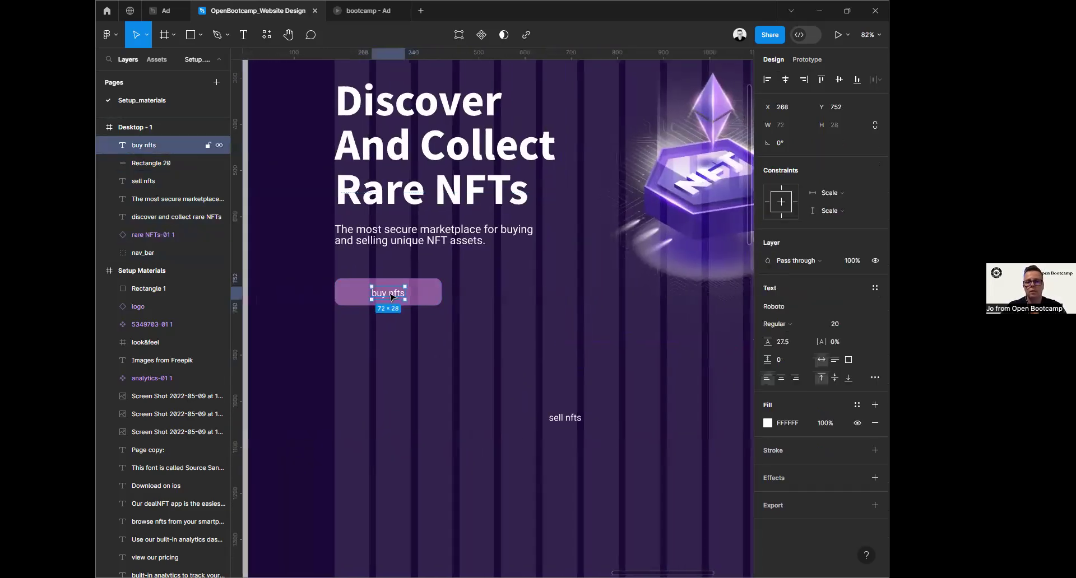
{"action": "left_click", "coordinate": [875, 377]}
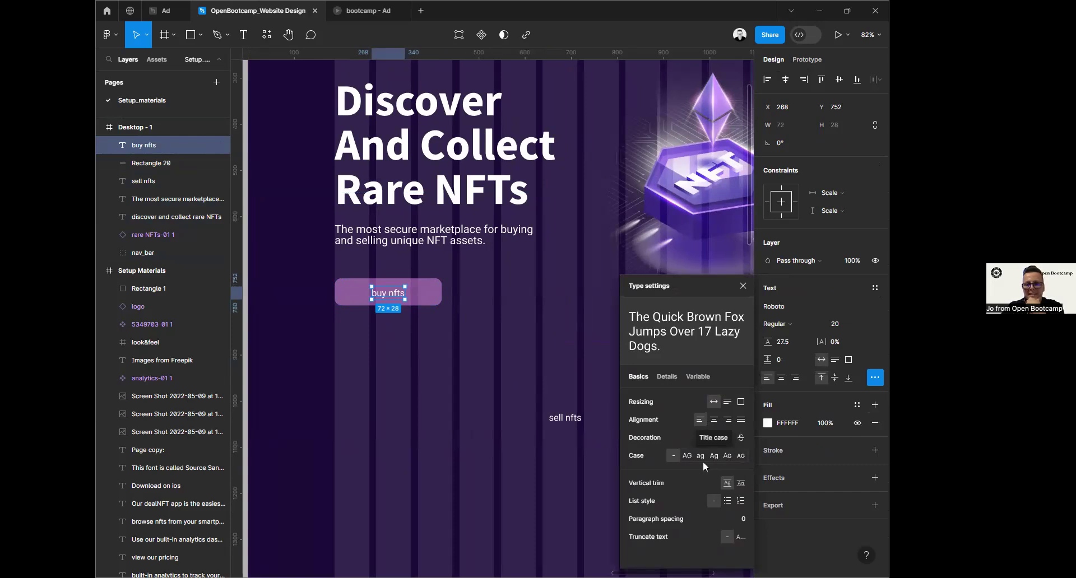
{"action": "left_click", "coordinate": [689, 456]}
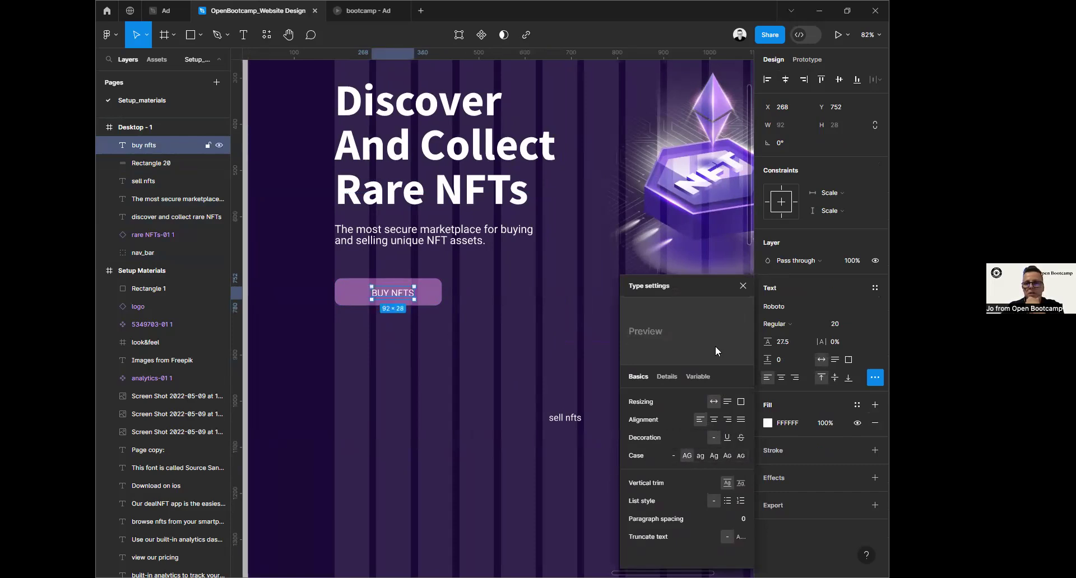
{"action": "left_click", "coordinate": [743, 287]}
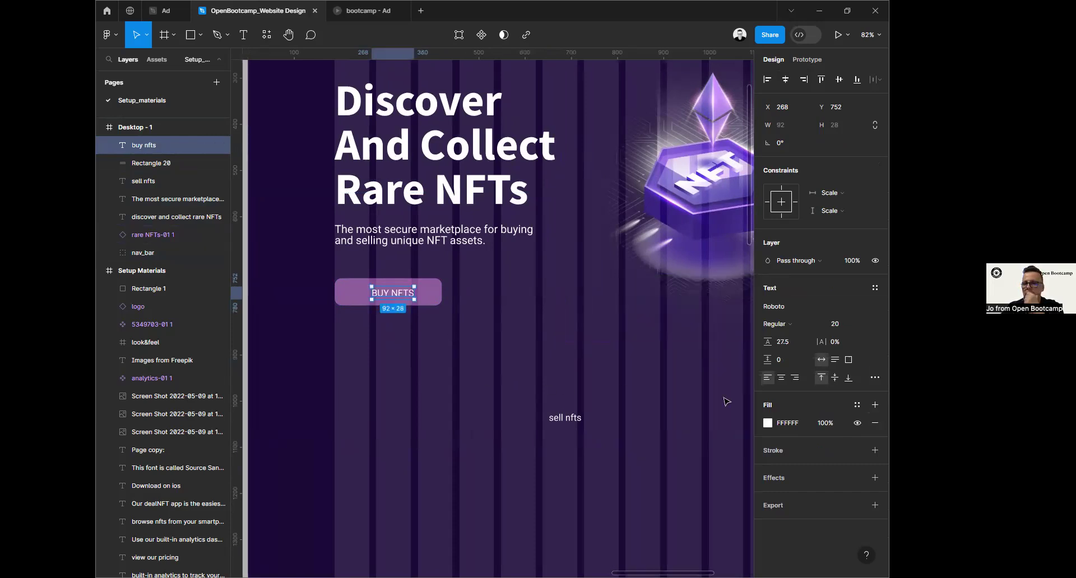
Step: Make the BUY NFTS label SemiBold with 6% letter spacing
{"action": "left_click", "coordinate": [795, 322]}
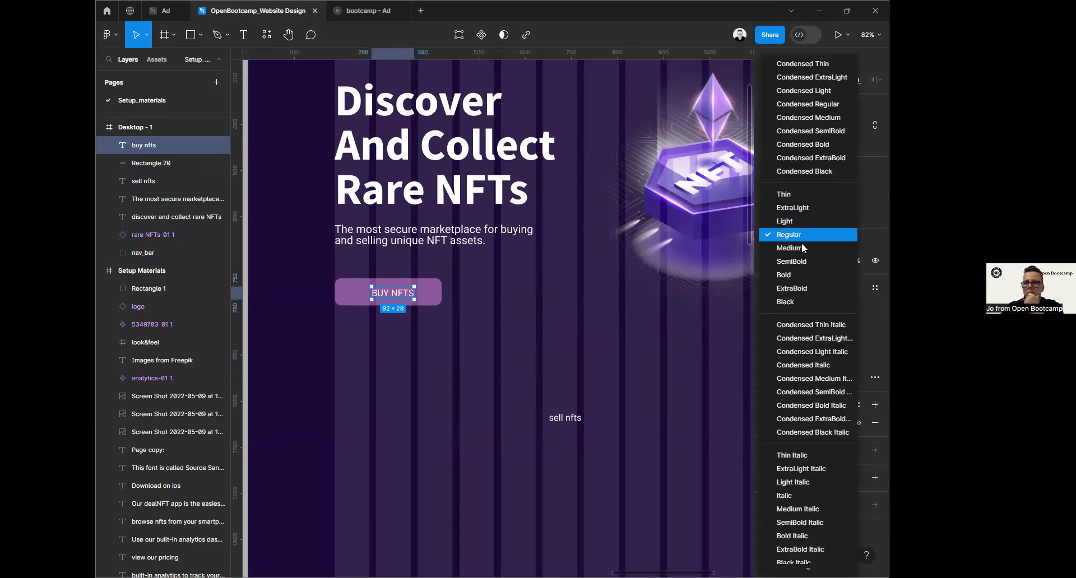
{"action": "left_click", "coordinate": [800, 262]}
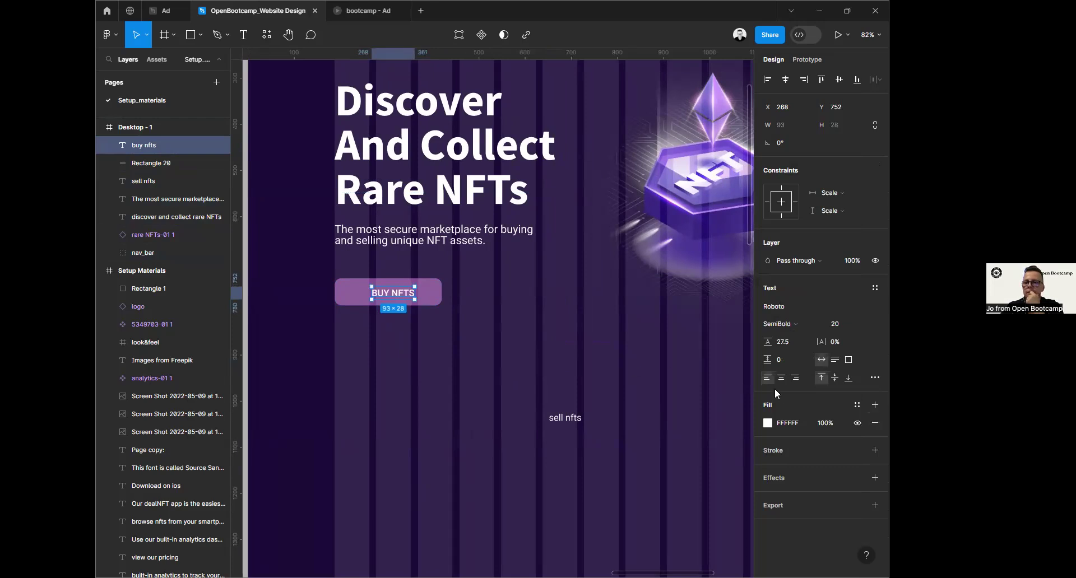
{"action": "left_click", "coordinate": [825, 344]}
{"action": "left_click_drag", "start_coordinate": [825, 345], "coordinate": [828, 344]}
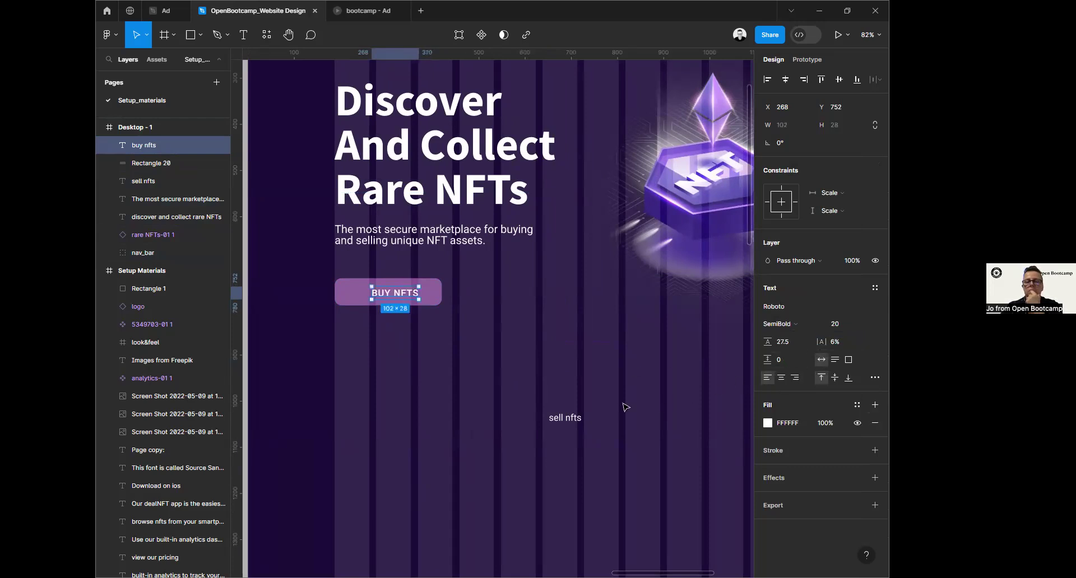
Step: Centre the BUY NFTS label on its button at X 253, Y 749
{"action": "left_click", "coordinate": [404, 331]}
{"action": "left_click_drag", "start_coordinate": [396, 294], "coordinate": [389, 292]}
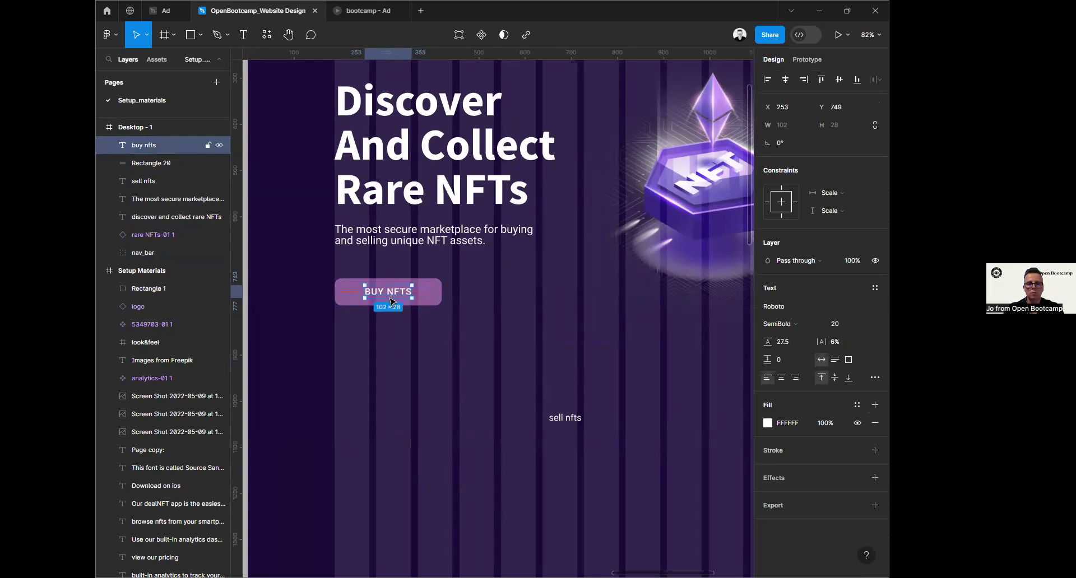
{"action": "left_click", "coordinate": [392, 351]}
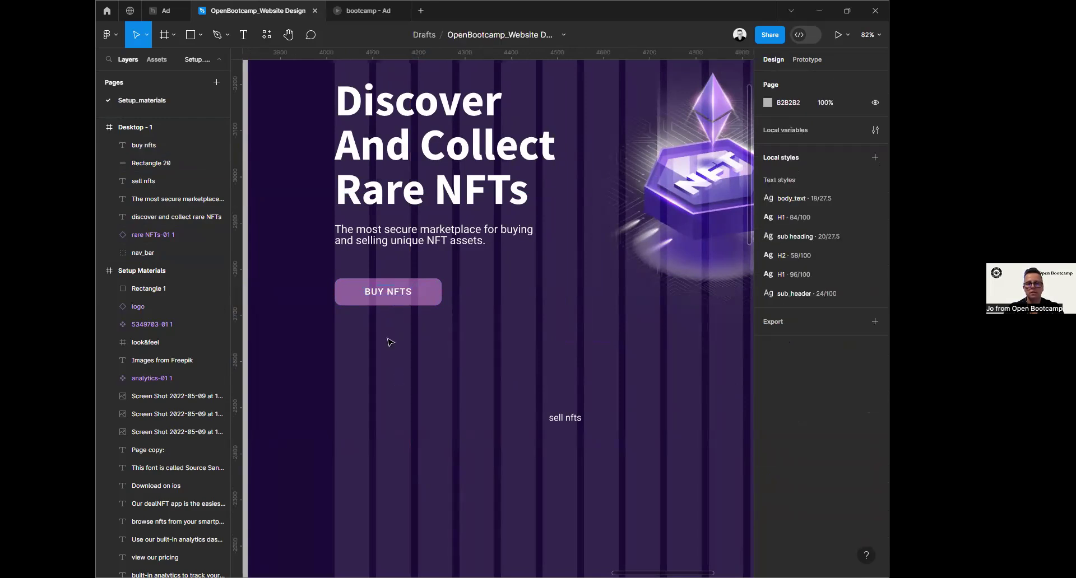
Step: Group the BUY NFTS label with its button rectangle and name the group buy
{"action": "left_click", "coordinate": [425, 298]}
{"action": "left_click", "coordinate": [410, 295], "text": "shift"}
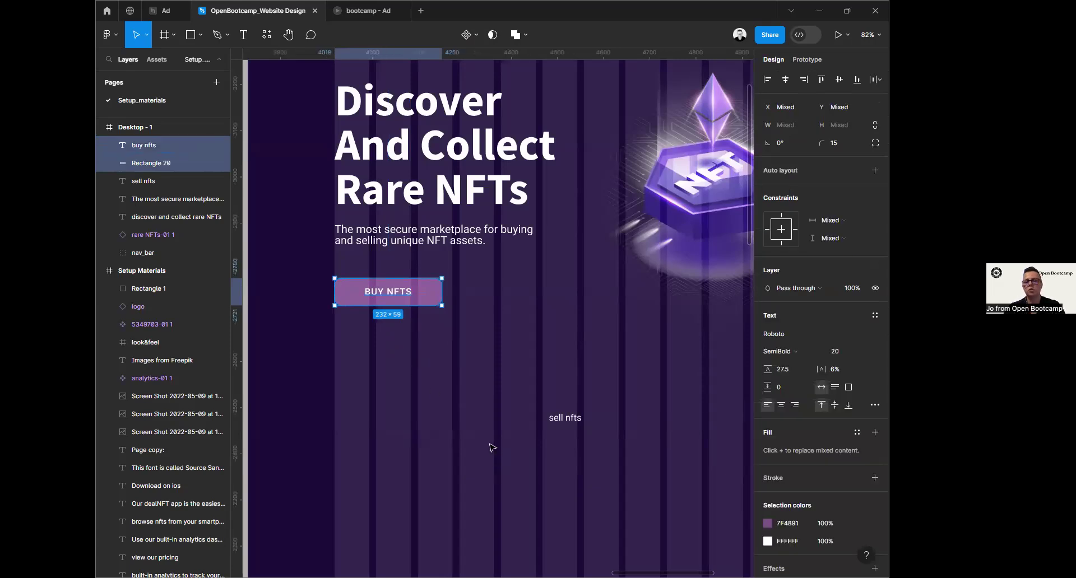
{"action": "key", "text": "ctrl+g"}
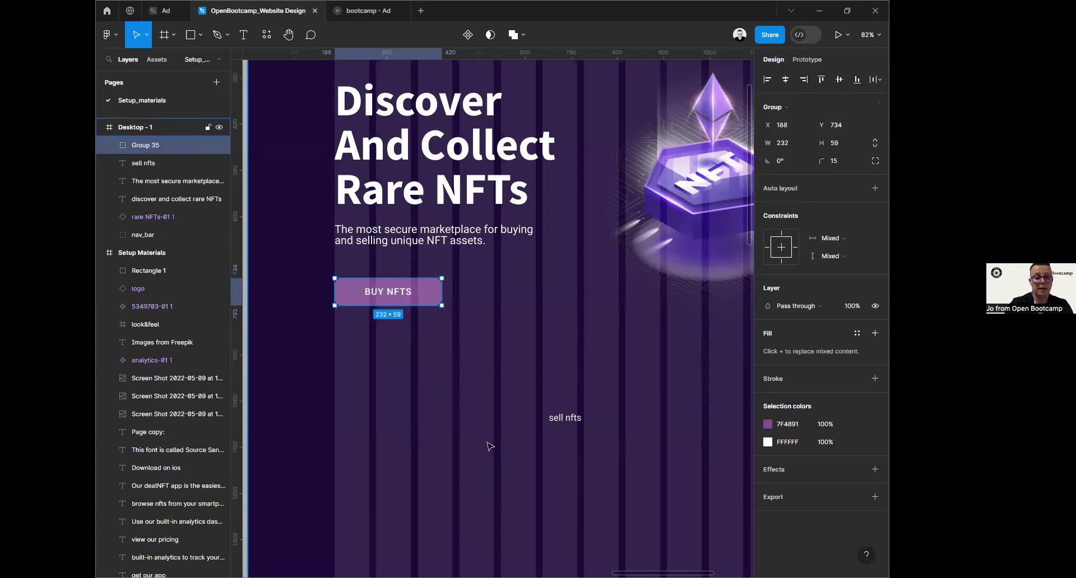
{"action": "key", "text": "ctrl+r"}
{"action": "type", "text": "buy"}
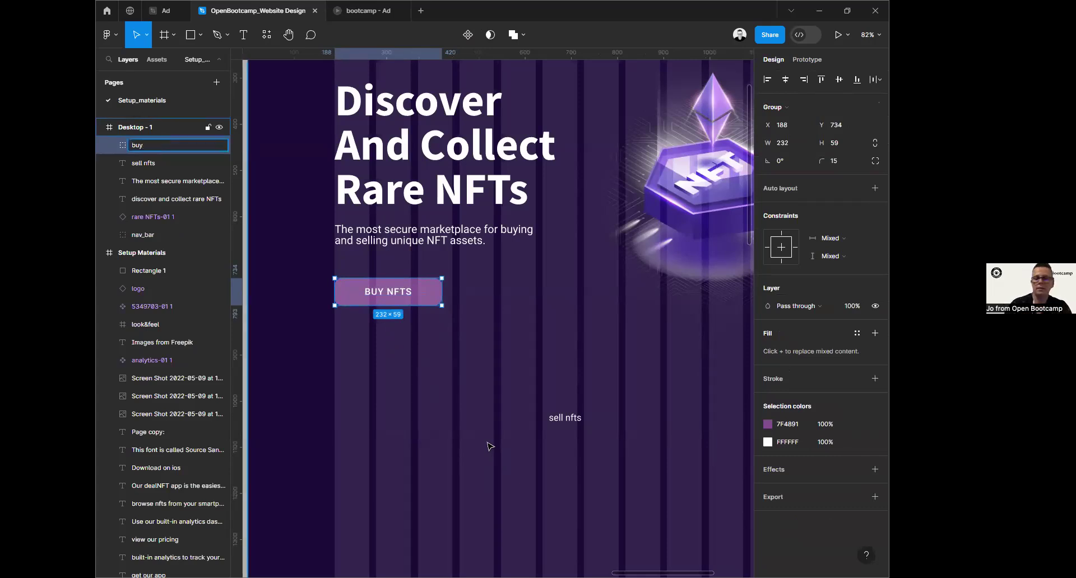
{"action": "key", "text": "Return"}
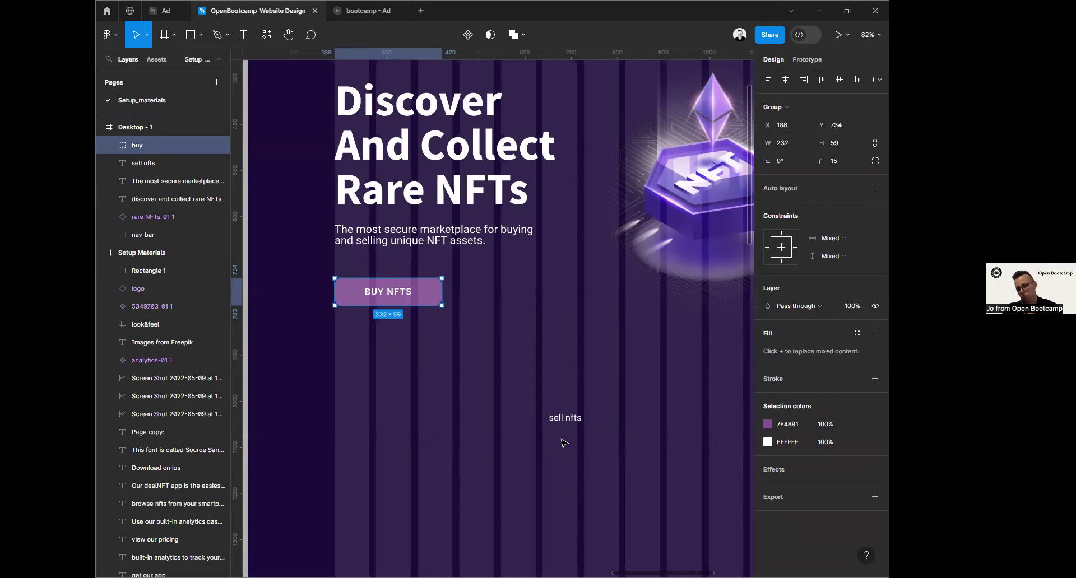
Step: Duplicate the buy button group and place the copy beside the original at X 458, Y 734
{"action": "scroll", "coordinate": [473, 389], "scroll_direction": "down", "scroll_amount": 1}
{"action": "scroll", "coordinate": [473, 388], "scroll_direction": "down", "scroll_amount": 1}
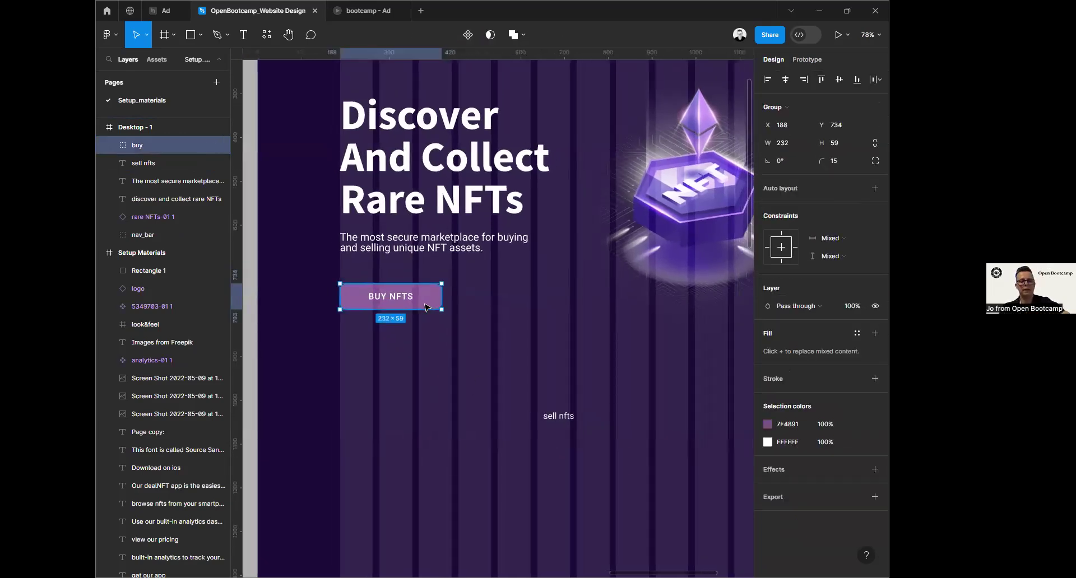
{"action": "key", "text": "ctrl+d"}
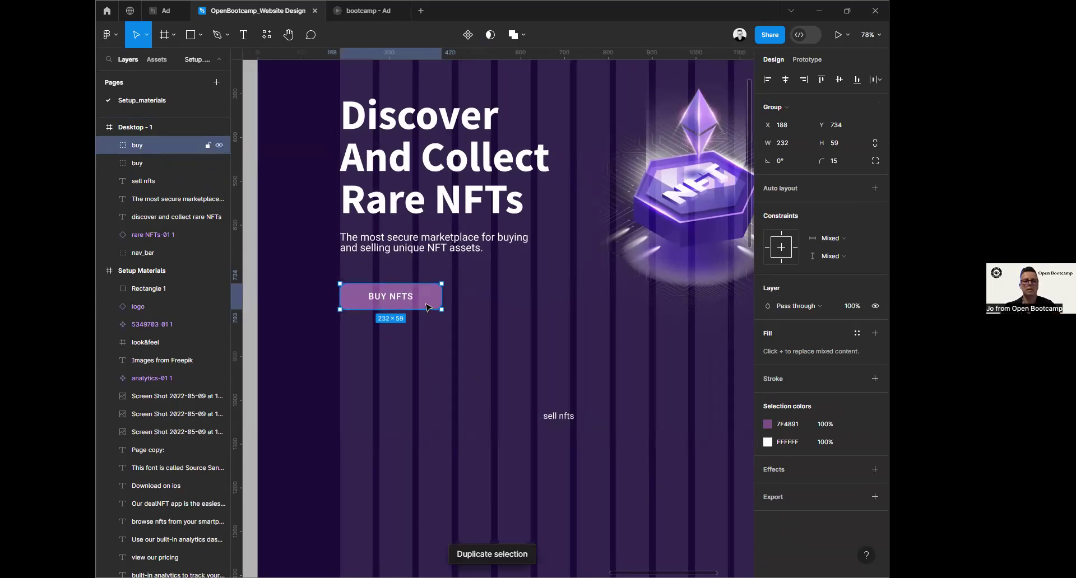
{"action": "left_click_drag", "start_coordinate": [426, 303], "coordinate": [544, 314]}
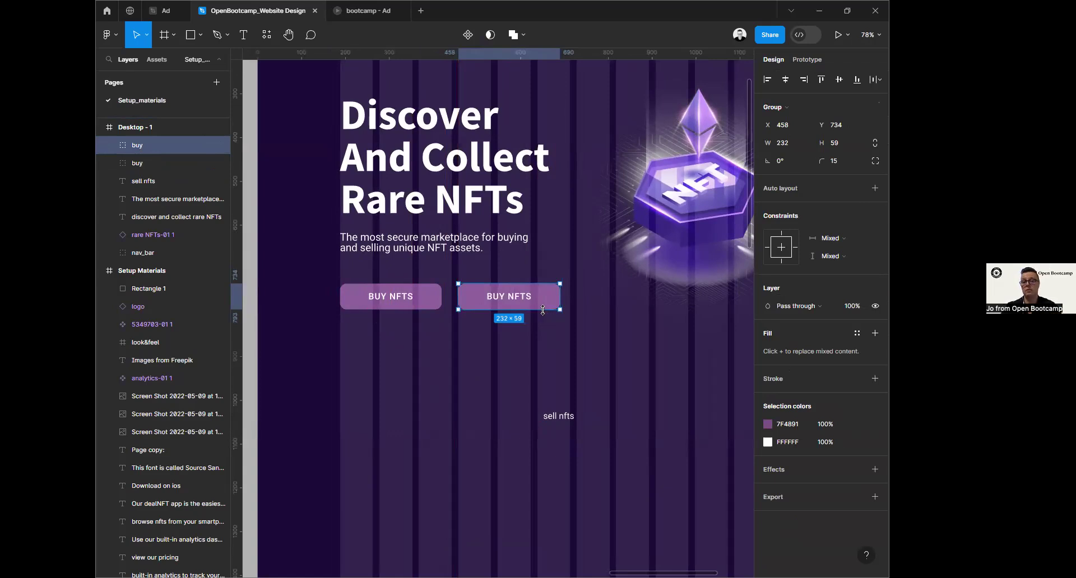
{"action": "left_click", "coordinate": [476, 508]}
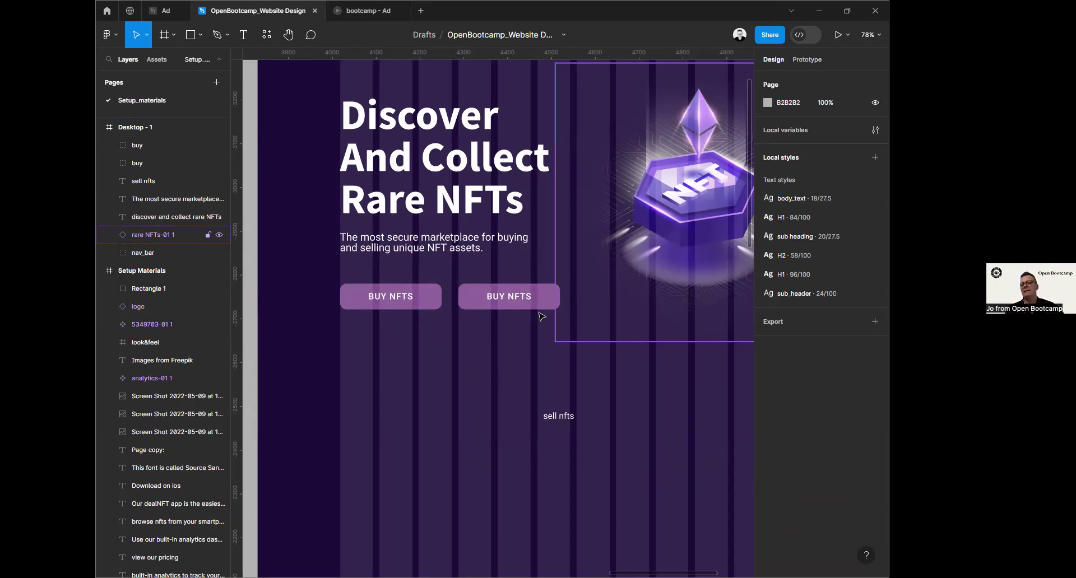
Step: Change the duplicated button's label to sell nfts
{"action": "double_click", "coordinate": [500, 301]}
{"action": "double_click", "coordinate": [500, 298]}
{"action": "left_click", "coordinate": [503, 296]}
{"action": "key", "text": "BackSpace"}
{"action": "key", "text": "BackSpace"}
{"action": "key", "text": "BackSpace"}
{"action": "type", "text": "sell"}
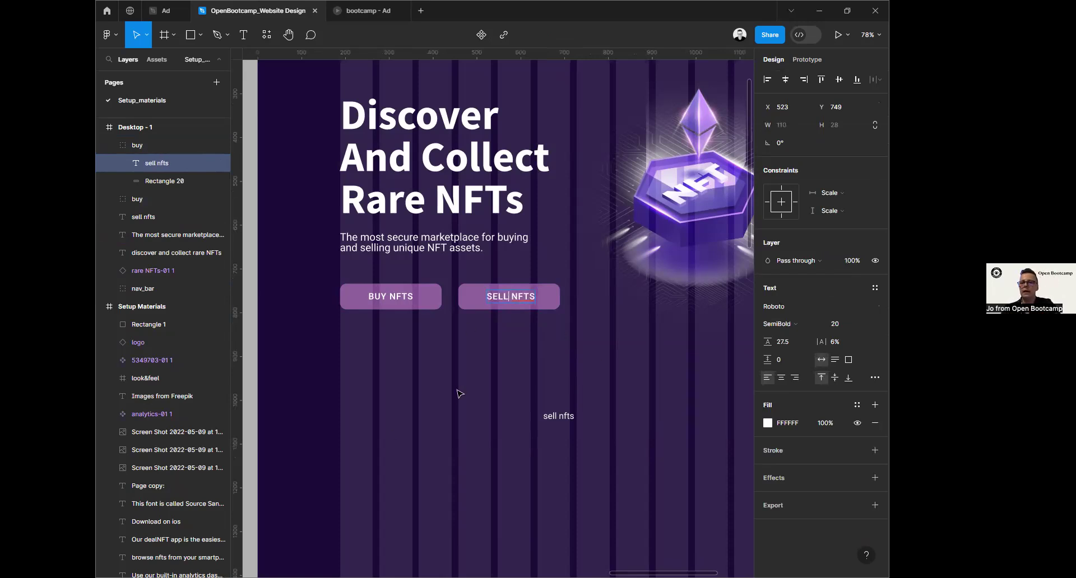
{"action": "key", "text": "Escape"}
Step: Centre the SELL NFTS label on its button at X 519, Y 749
{"action": "left_click", "coordinate": [550, 296]}
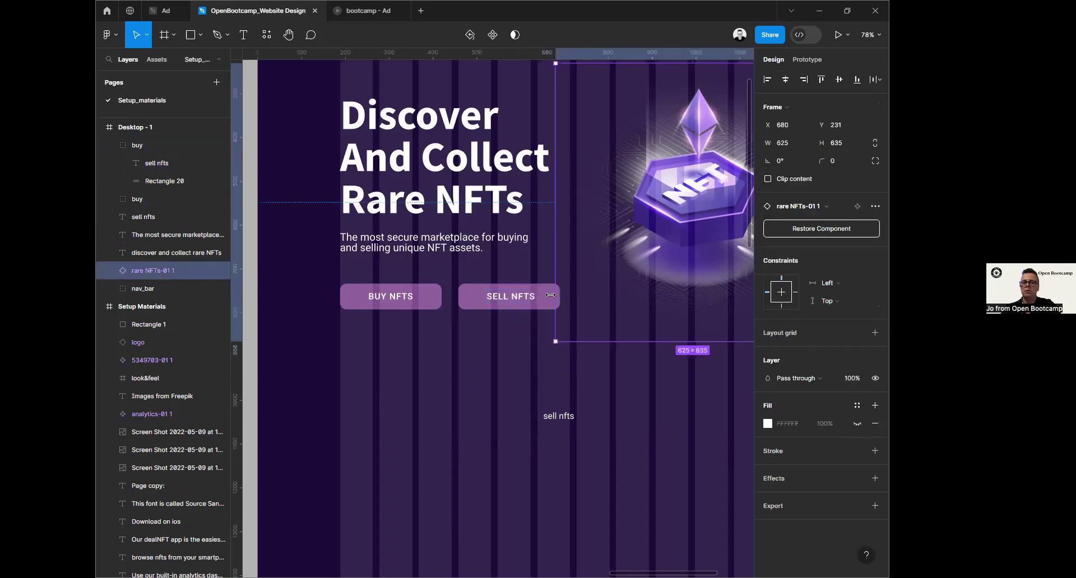
{"action": "left_click", "coordinate": [521, 299]}
{"action": "left_click", "coordinate": [521, 300]}
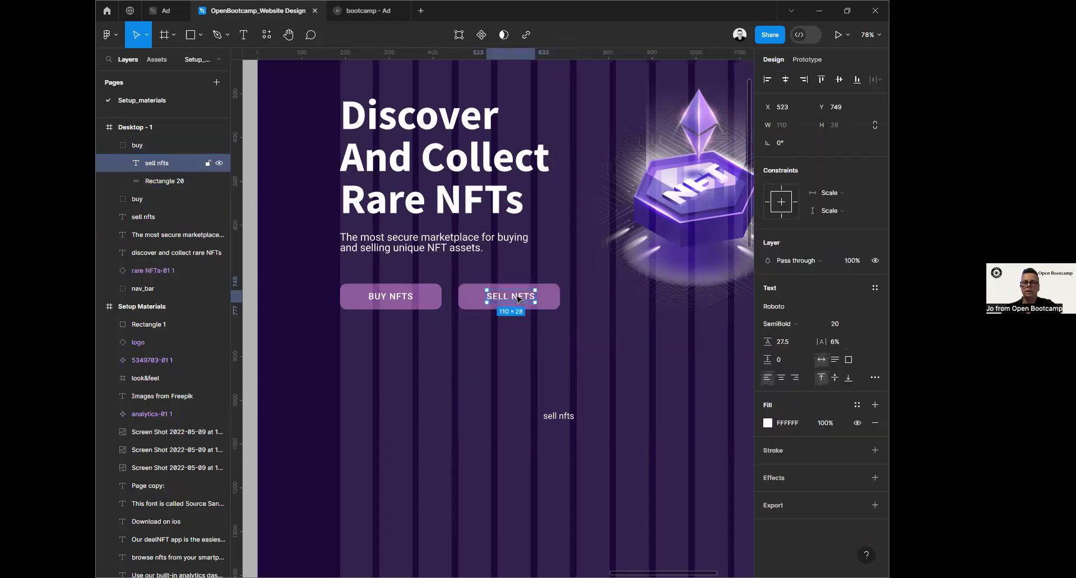
{"action": "left_click_drag", "start_coordinate": [505, 300], "coordinate": [504, 300]}
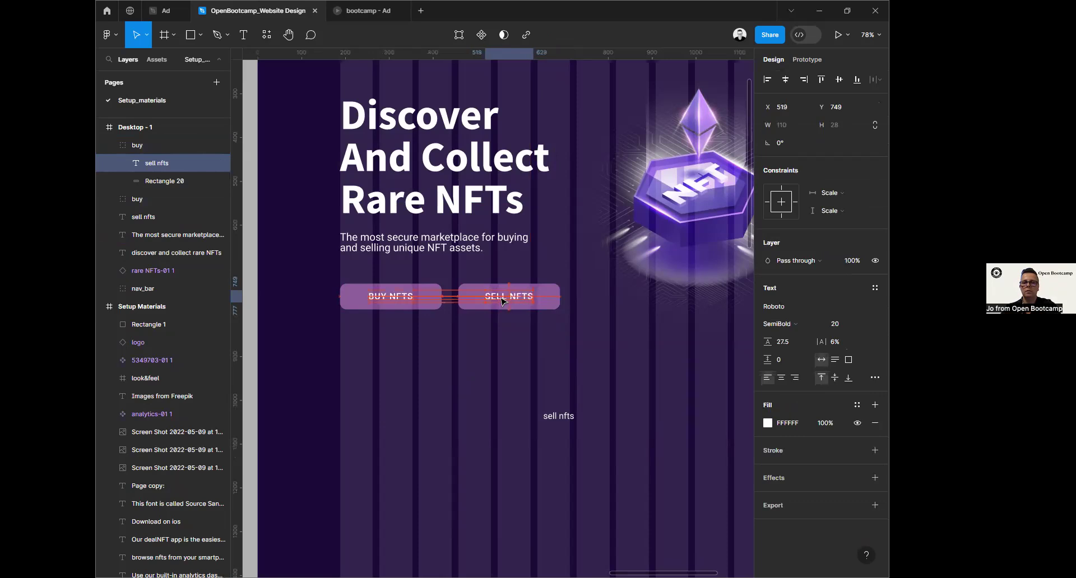
Step: Delete the loose sell nfts text below the buttons
{"action": "left_click", "coordinate": [508, 378]}
{"action": "left_click", "coordinate": [562, 418]}
{"action": "key", "text": "Delete"}
Step: Add a stroke to the SELL NFTS button group and sample its colour 7F4891 from the BUY NFTS button
{"action": "left_click", "coordinate": [539, 301]}
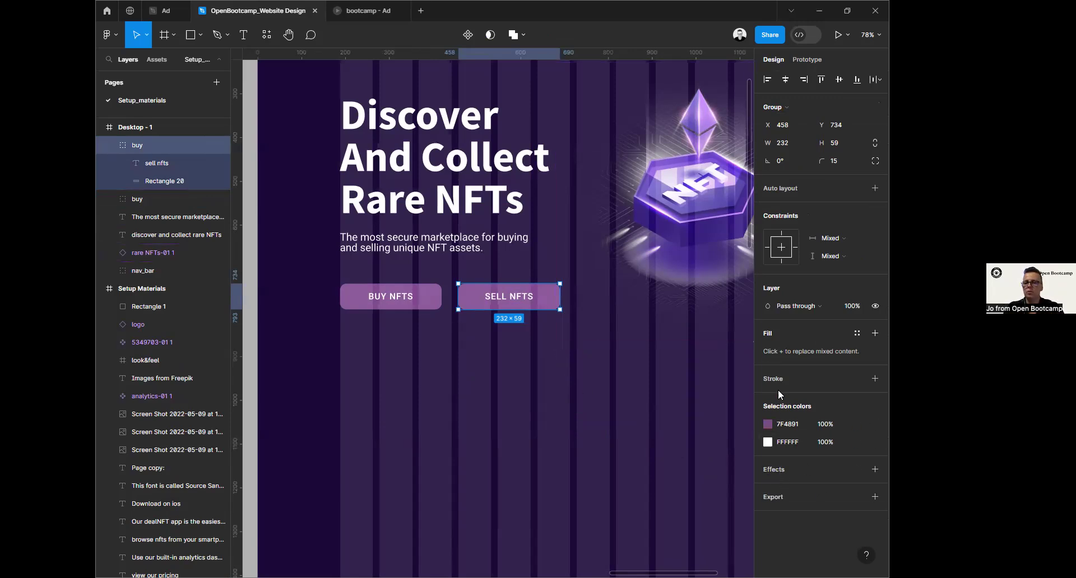
{"action": "left_click", "coordinate": [857, 334]}
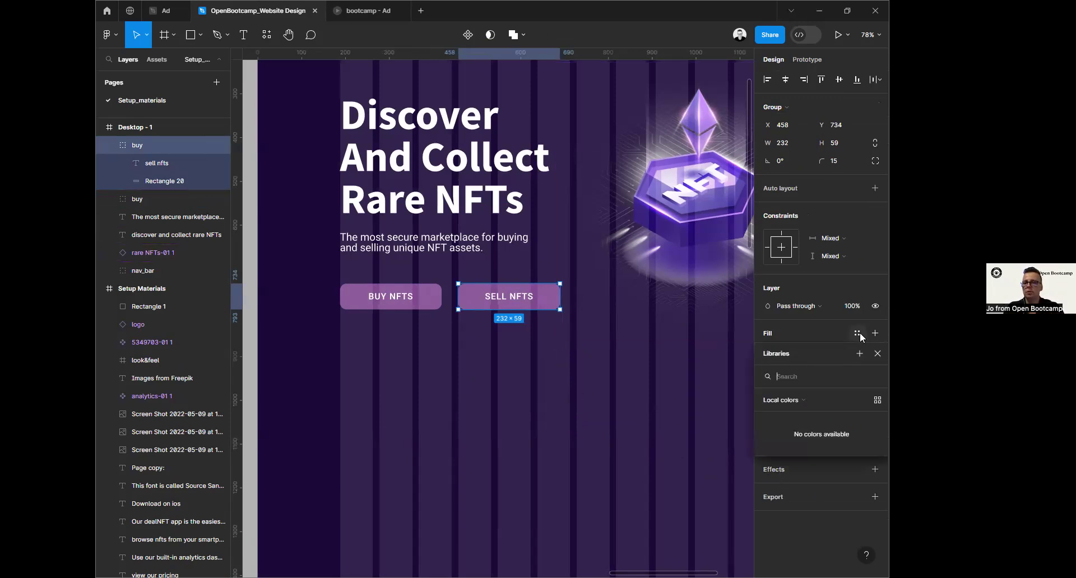
{"action": "left_click", "coordinate": [860, 333]}
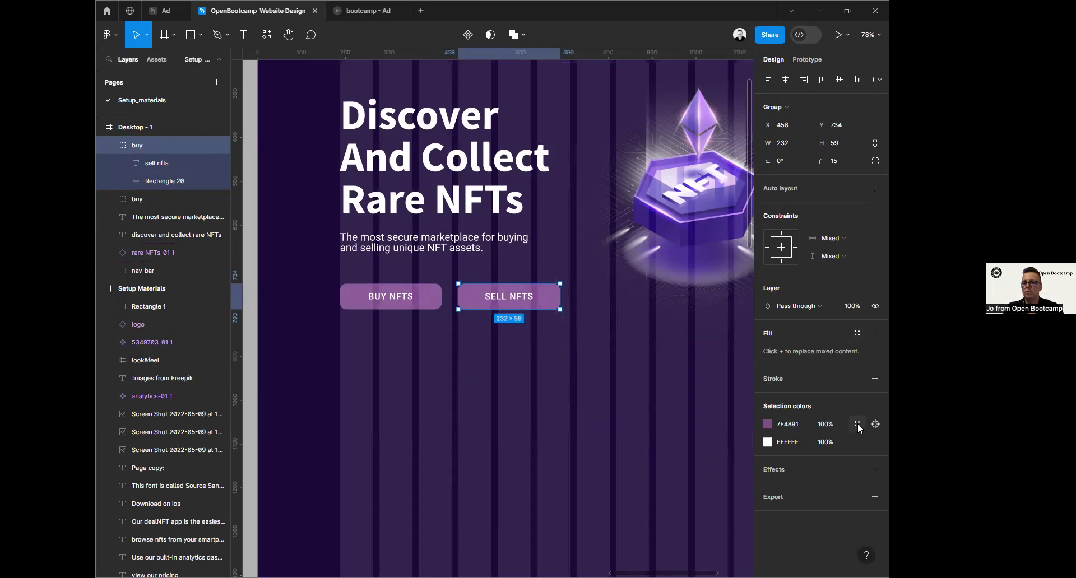
{"action": "left_click", "coordinate": [875, 379]}
{"action": "left_click", "coordinate": [767, 397]}
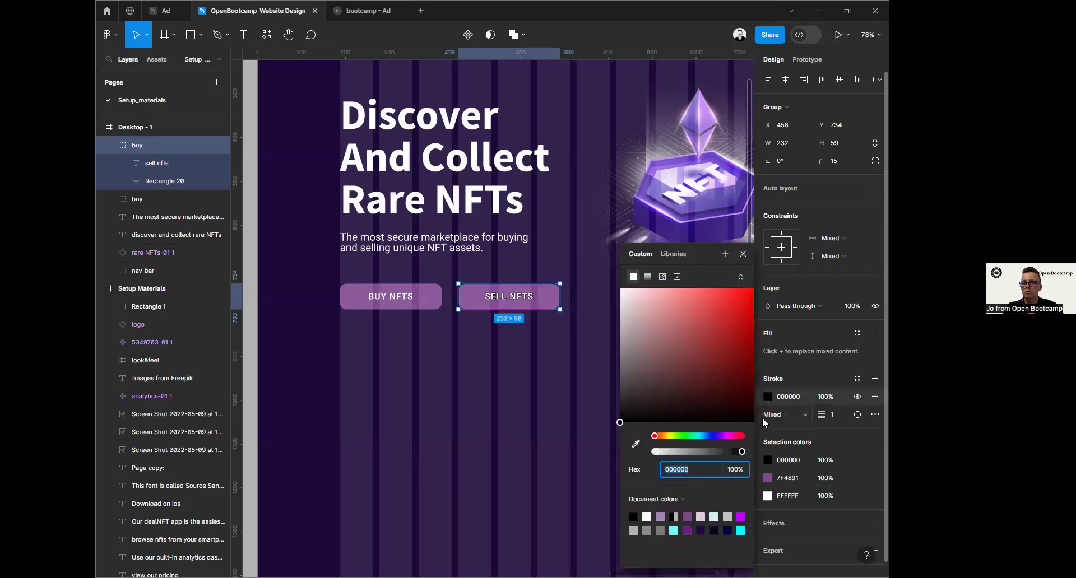
{"action": "left_click", "coordinate": [634, 444]}
{"action": "left_click", "coordinate": [434, 301]}
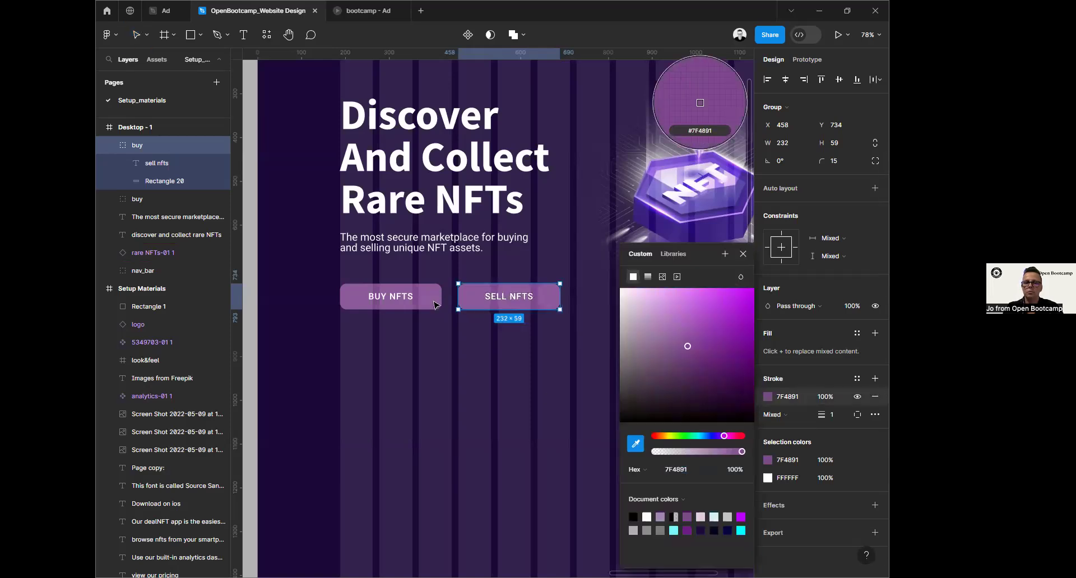
{"action": "left_click", "coordinate": [743, 255]}
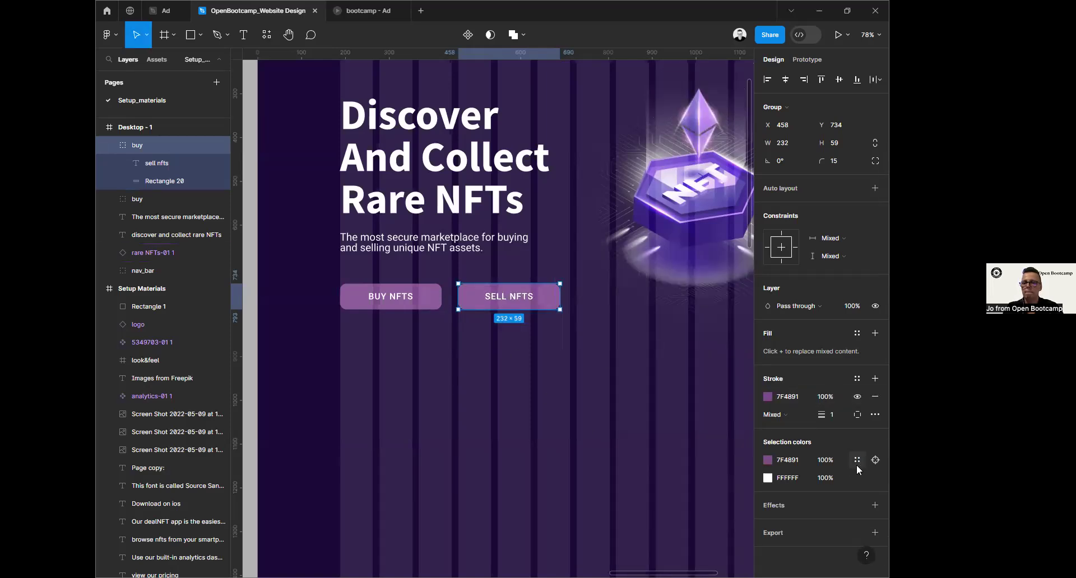
{"action": "left_click", "coordinate": [785, 460]}
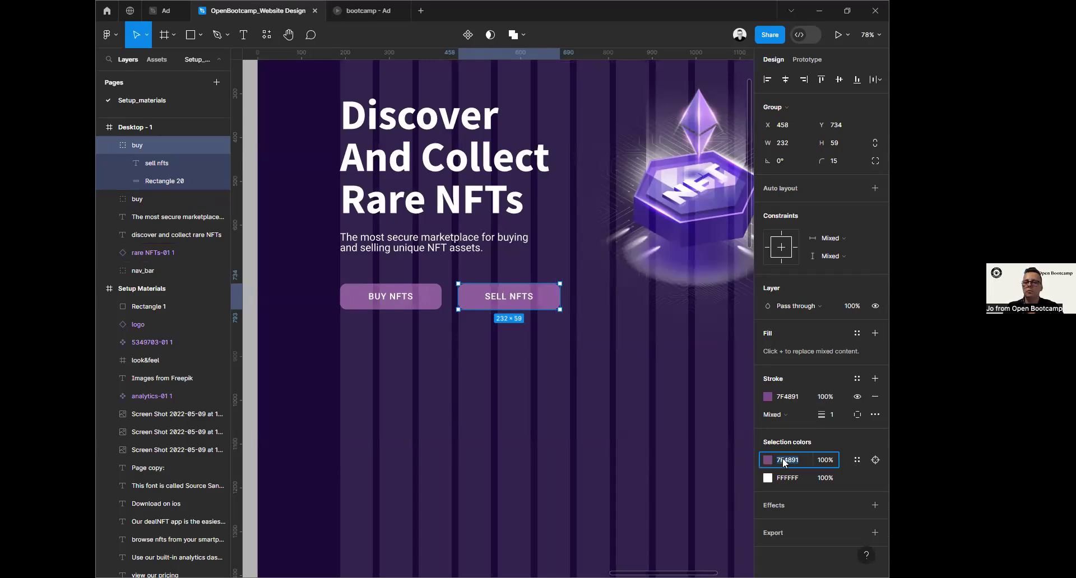
{"action": "left_click", "coordinate": [767, 460]}
{"action": "left_click", "coordinate": [858, 460]}
{"action": "left_click", "coordinate": [858, 461]}
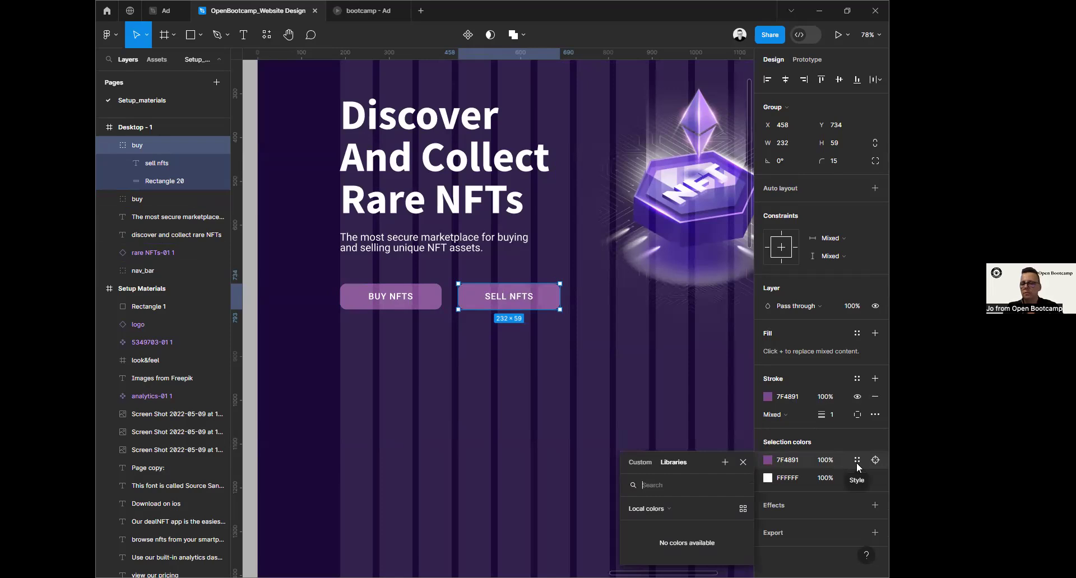
{"action": "left_click", "coordinate": [859, 462]}
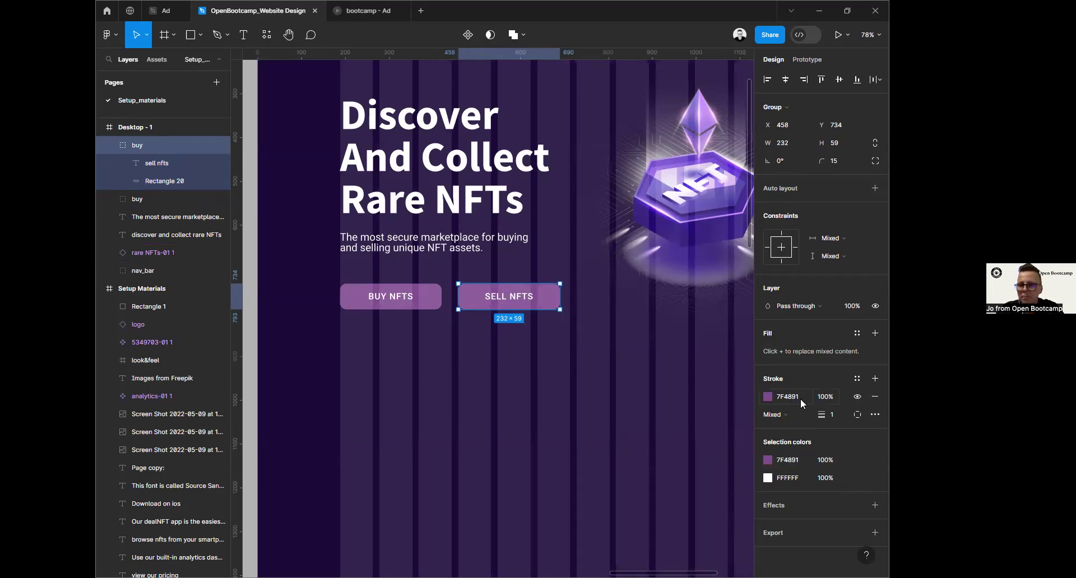
{"action": "left_click", "coordinate": [857, 333]}
{"action": "left_click", "coordinate": [877, 354]}
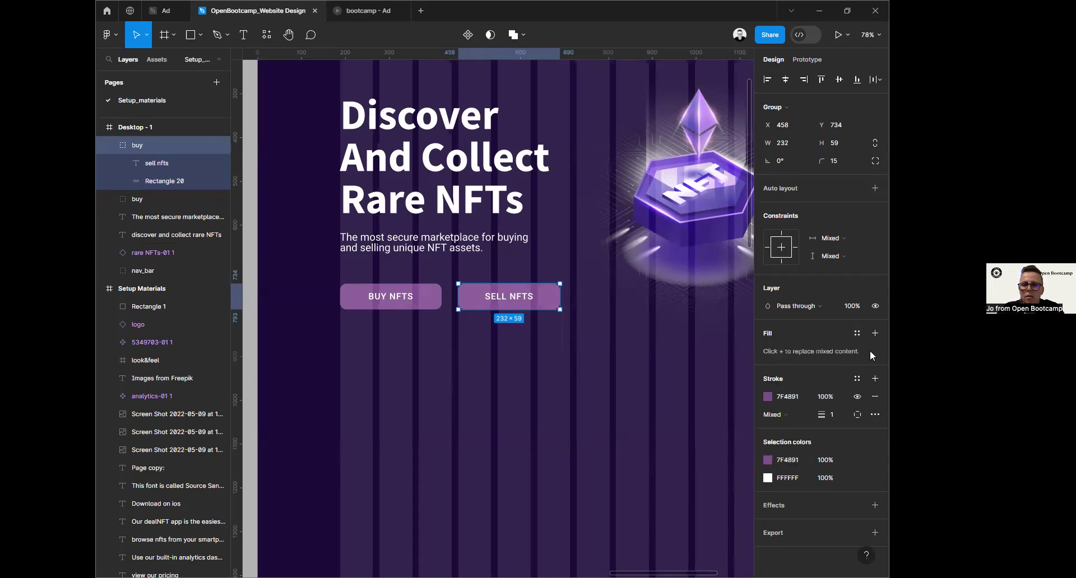
{"action": "left_click", "coordinate": [857, 397]}
{"action": "left_click", "coordinate": [857, 397]}
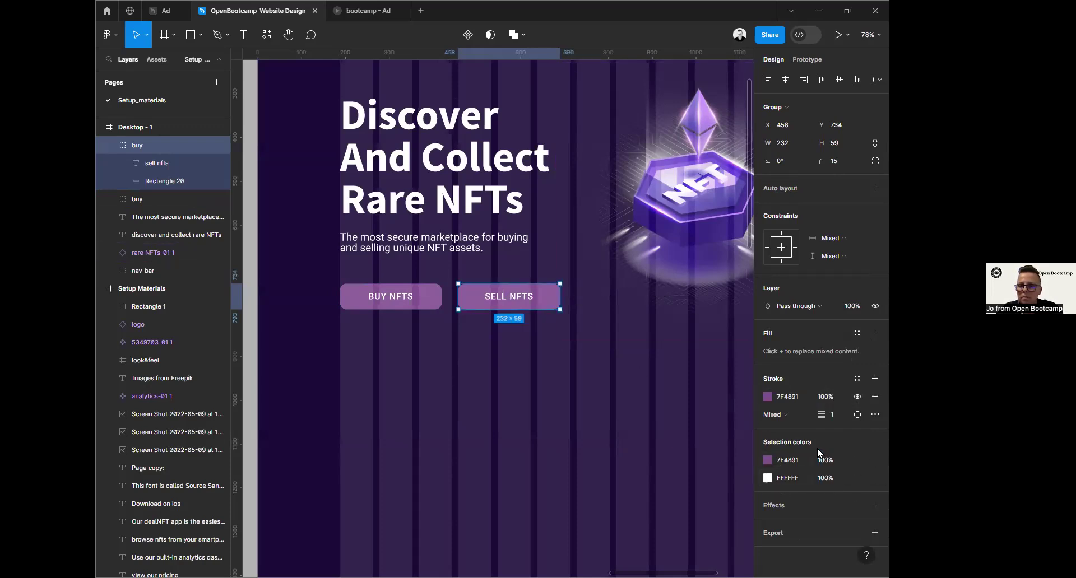
Step: Select the SELL NFTS button elements using purple 7F4891 and set that colour's opacity to 0%
{"action": "left_click", "coordinate": [872, 461]}
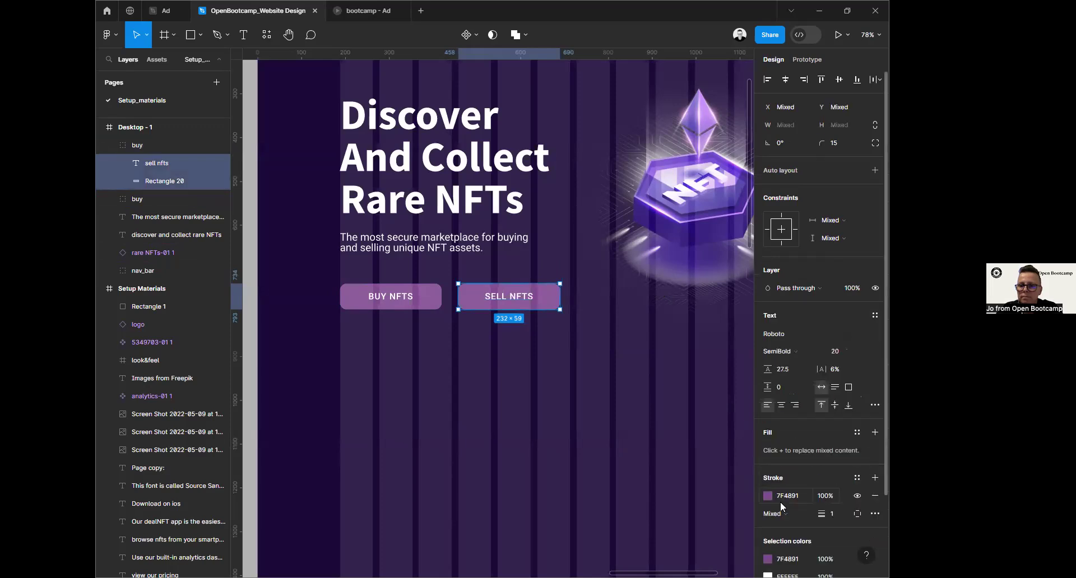
{"action": "scroll", "coordinate": [768, 499], "scroll_direction": "down", "scroll_amount": 2}
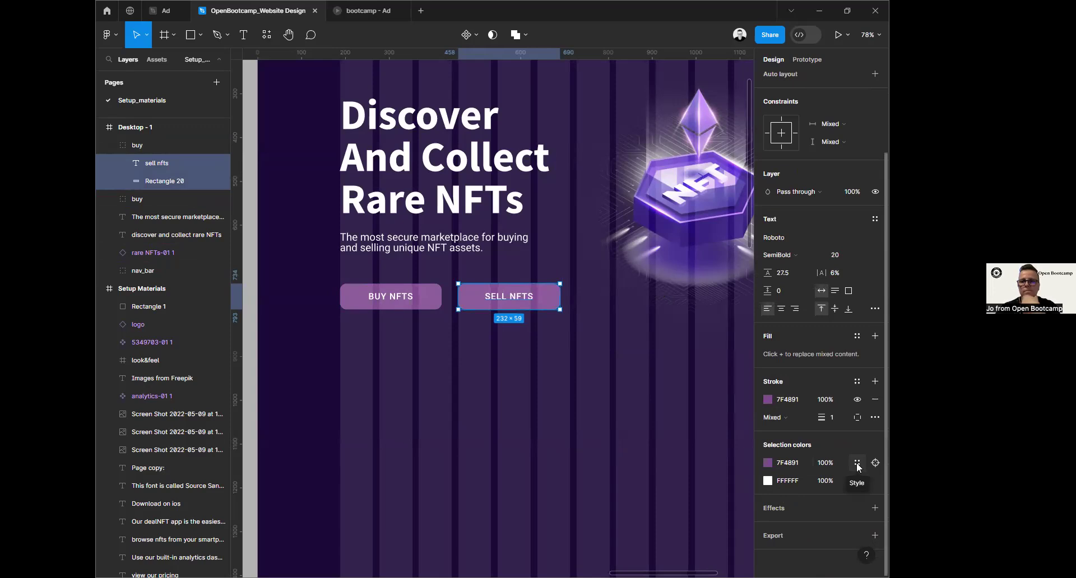
{"action": "left_click", "coordinate": [858, 465]}
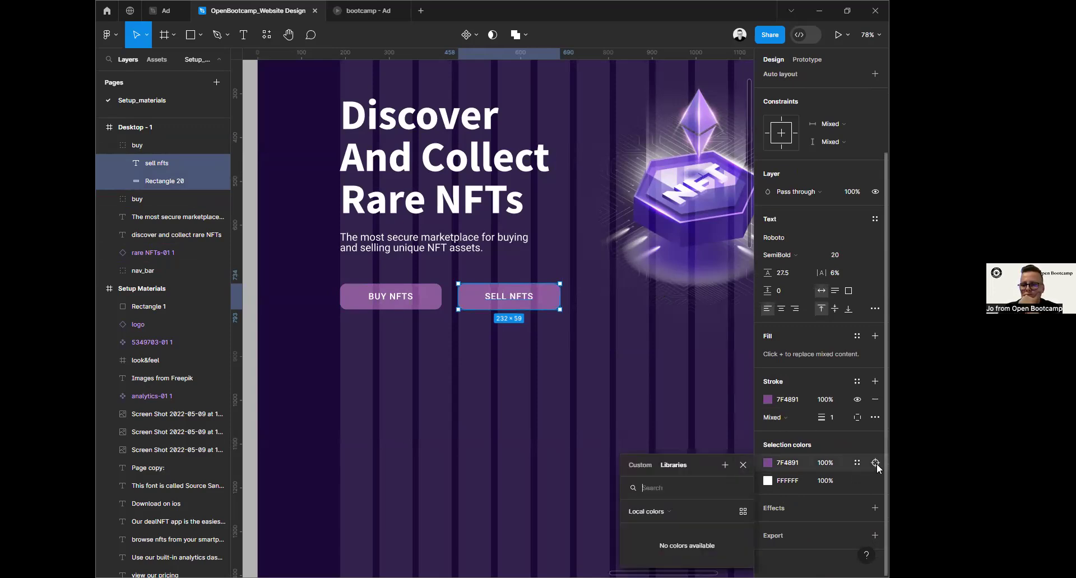
{"action": "left_click", "coordinate": [769, 463]}
{"action": "left_click", "coordinate": [768, 463]}
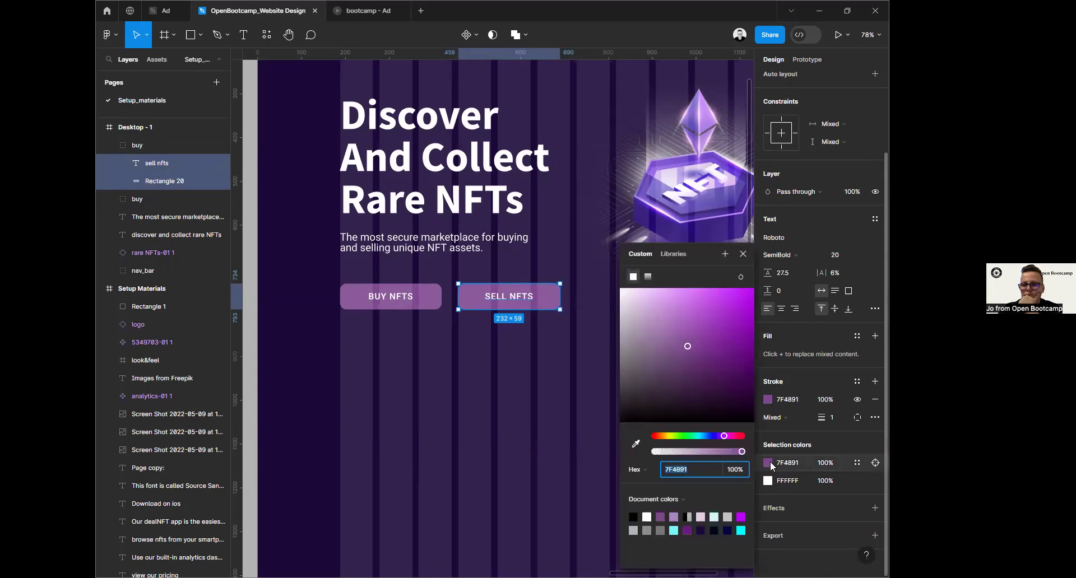
{"action": "left_click", "coordinate": [738, 473]}
{"action": "type", "text": "0"}
{"action": "key", "text": "Return"}
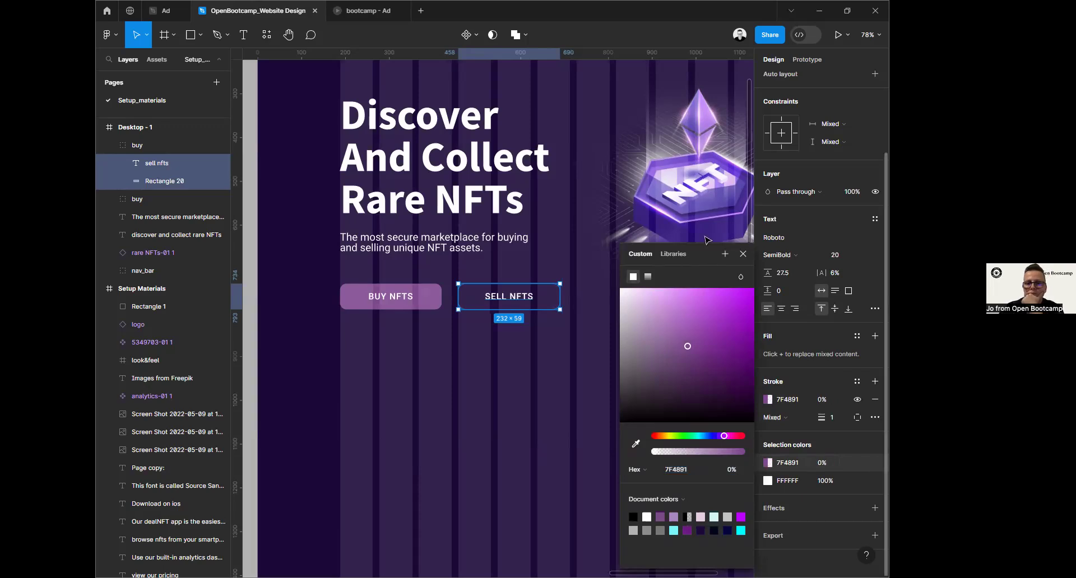
{"action": "key", "text": "Escape"}
{"action": "left_click", "coordinate": [376, 413]}
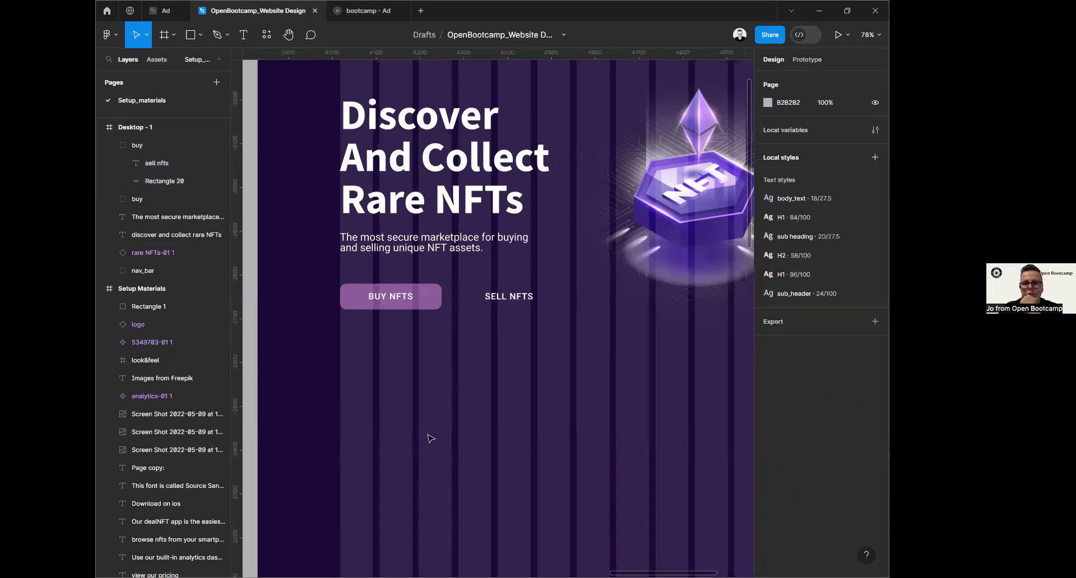
Step: Set the SELL NFTS button group's stroke opacity to 100%
{"action": "left_click", "coordinate": [500, 302]}
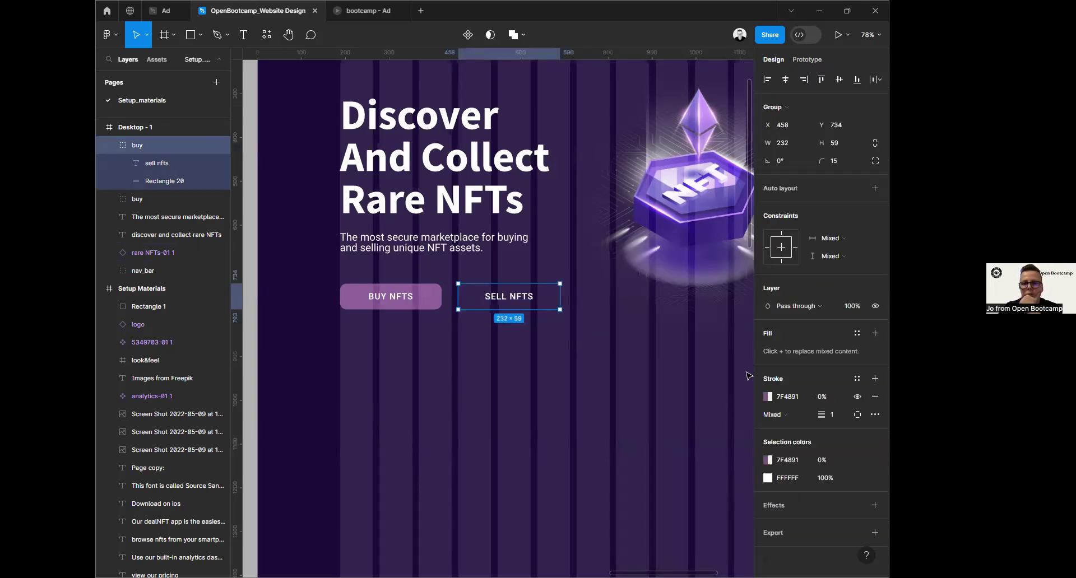
{"action": "left_click", "coordinate": [824, 398]}
{"action": "type", "text": "100"}
{"action": "key", "text": "Return"}
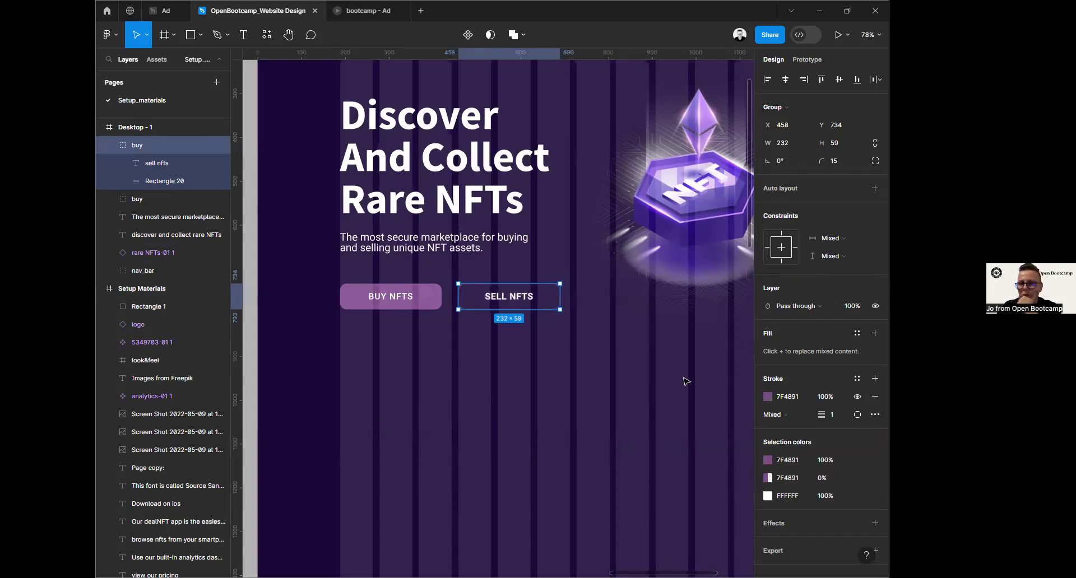
{"action": "left_click", "coordinate": [454, 477]}
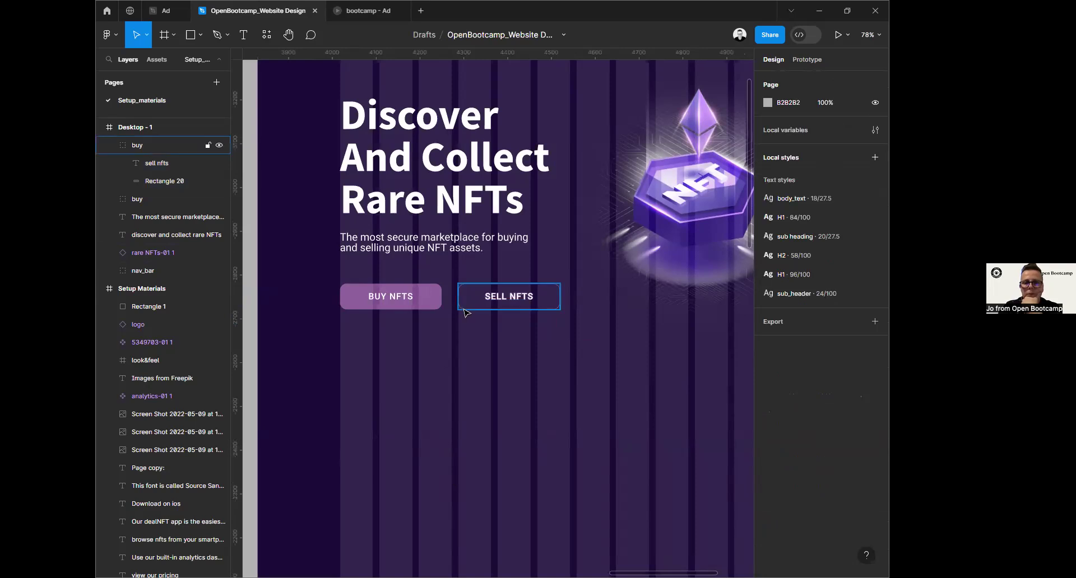
Step: Hide the 12-column layout grid on the Desktop - 1 frame
{"action": "scroll", "coordinate": [640, 405], "scroll_direction": "down", "scroll_amount": 5}
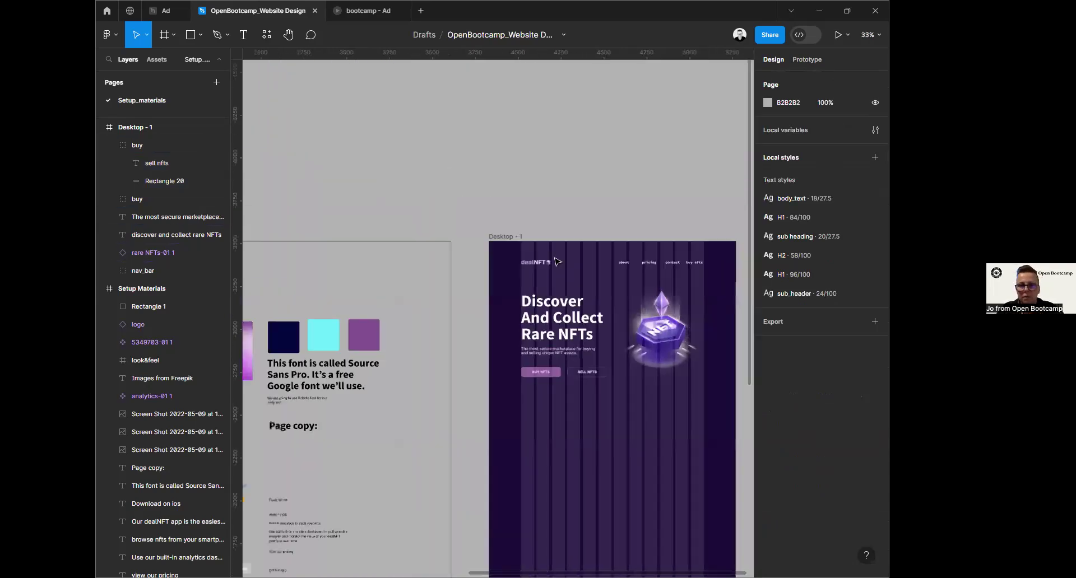
{"action": "scroll", "coordinate": [536, 293], "scroll_direction": "up", "scroll_amount": 3}
{"action": "left_click", "coordinate": [527, 308]}
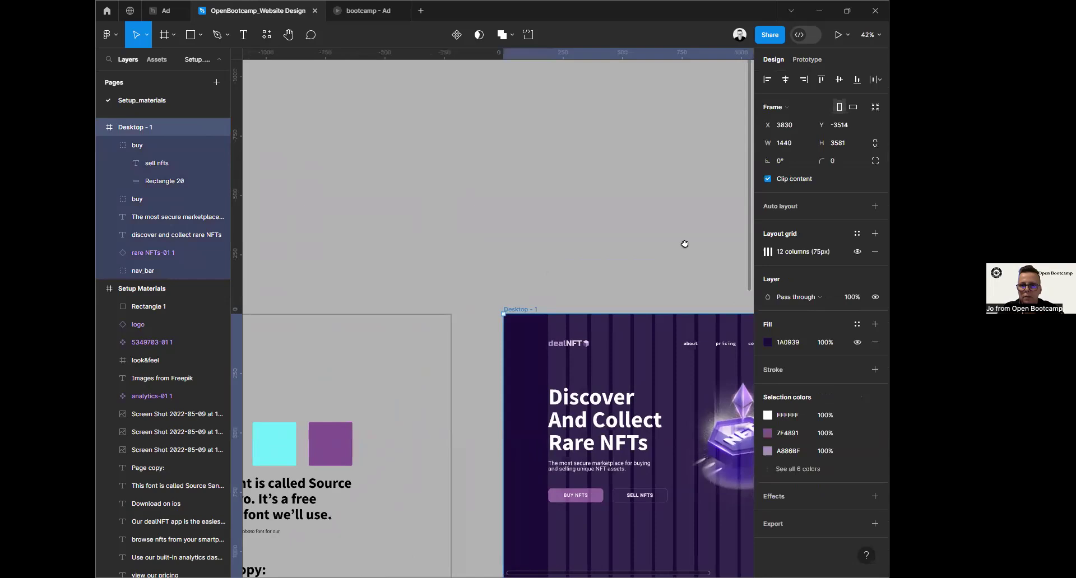
{"action": "scroll", "coordinate": [685, 243], "scroll_direction": "down", "scroll_amount": 5}
{"action": "scroll", "coordinate": [685, 243], "scroll_direction": "right", "scroll_amount": 3}
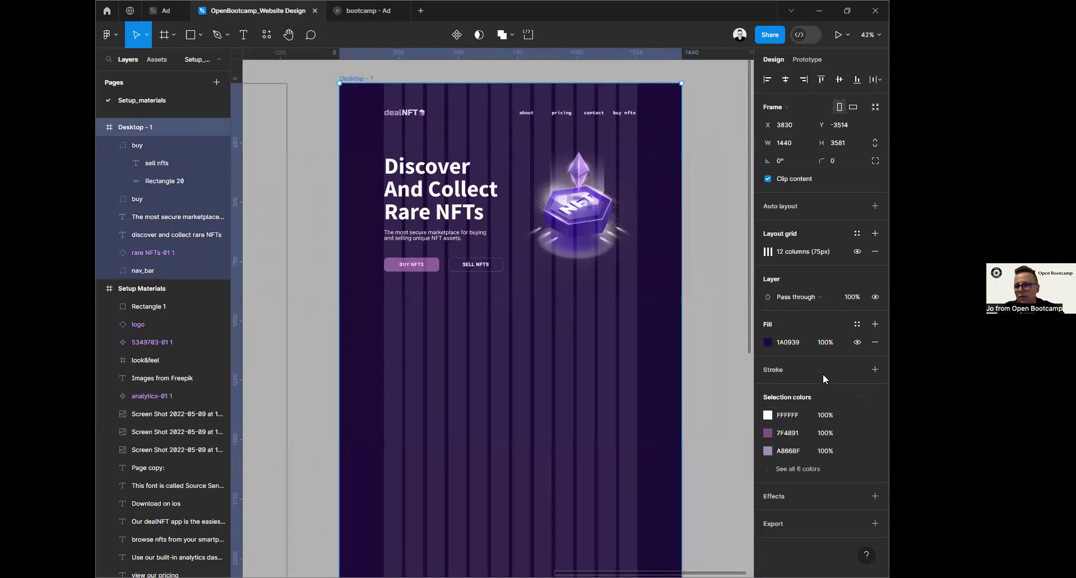
{"action": "left_click", "coordinate": [857, 251]}
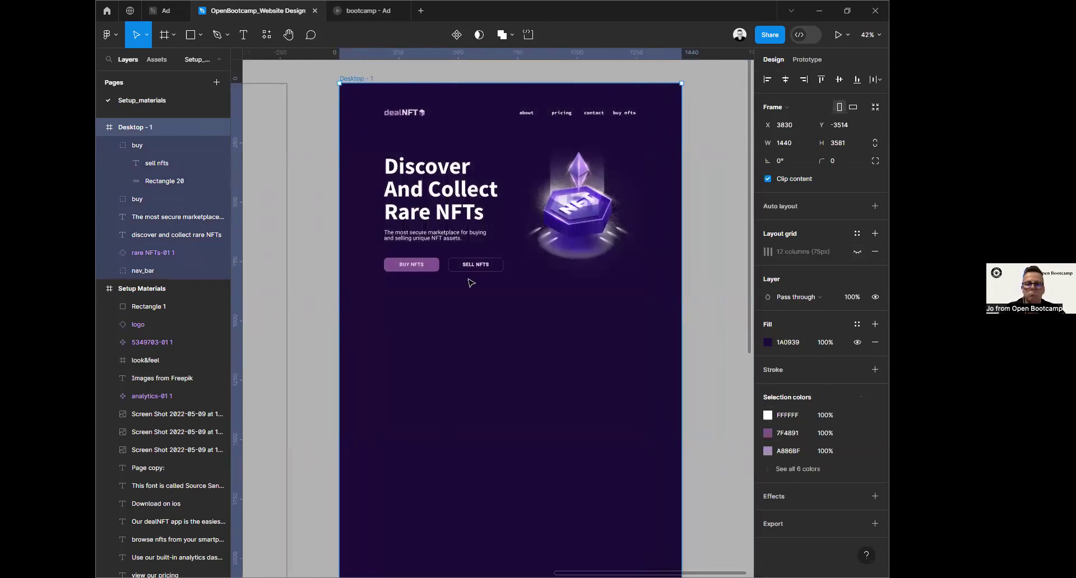
Step: Examine the hero section's headline, buttons, illustration and navigation bar without the column grid
{"action": "scroll", "coordinate": [473, 286], "scroll_direction": "up", "scroll_amount": 4}
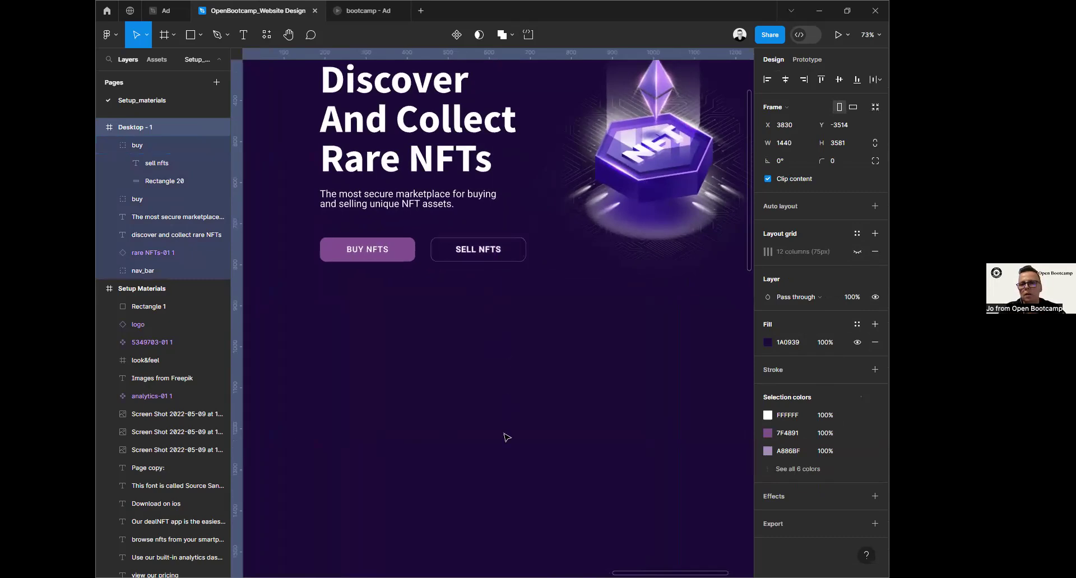
{"action": "scroll", "coordinate": [494, 430], "scroll_direction": "down", "scroll_amount": 2}
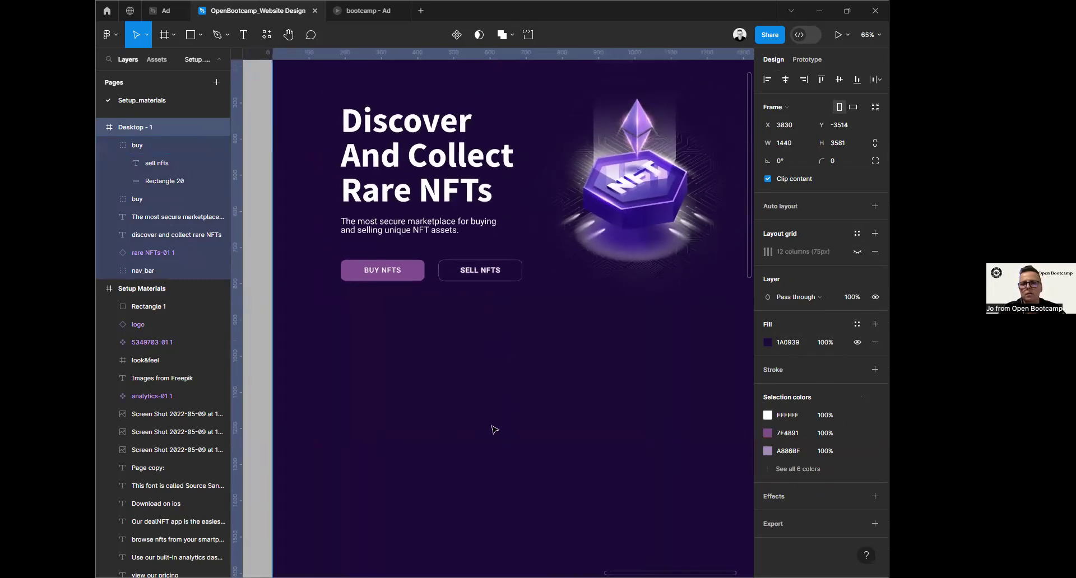
{"action": "scroll", "coordinate": [670, 497], "scroll_direction": "up", "scroll_amount": 2}
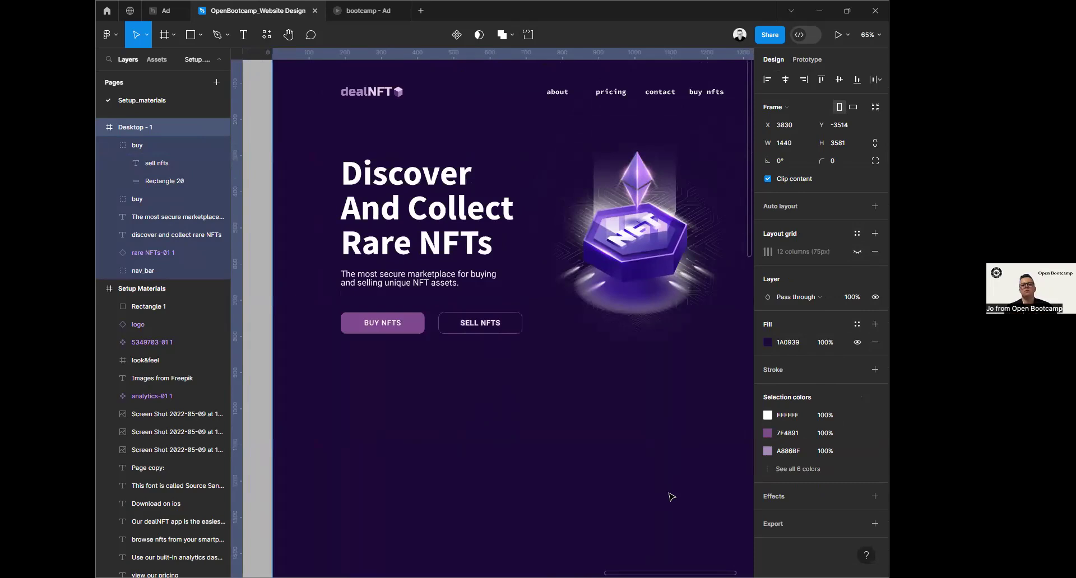
{"action": "scroll", "coordinate": [722, 519], "scroll_direction": "down", "scroll_amount": 2}
{"action": "left_click_drag", "start_coordinate": [663, 489], "coordinate": [557, 427]}
{"action": "scroll", "coordinate": [557, 427], "scroll_direction": "down", "scroll_amount": 2}
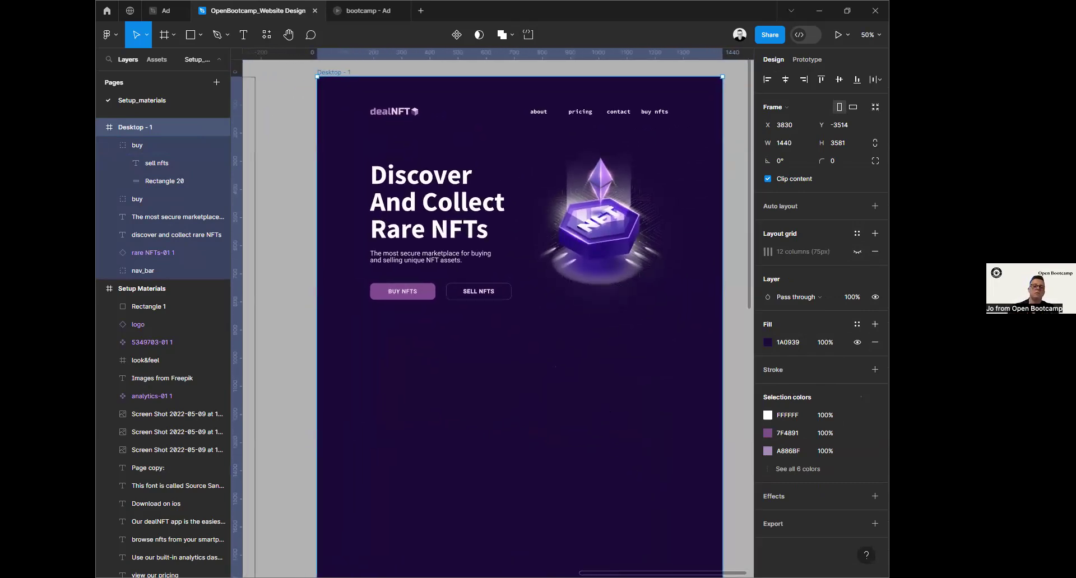
{"action": "left_click", "coordinate": [479, 475]}
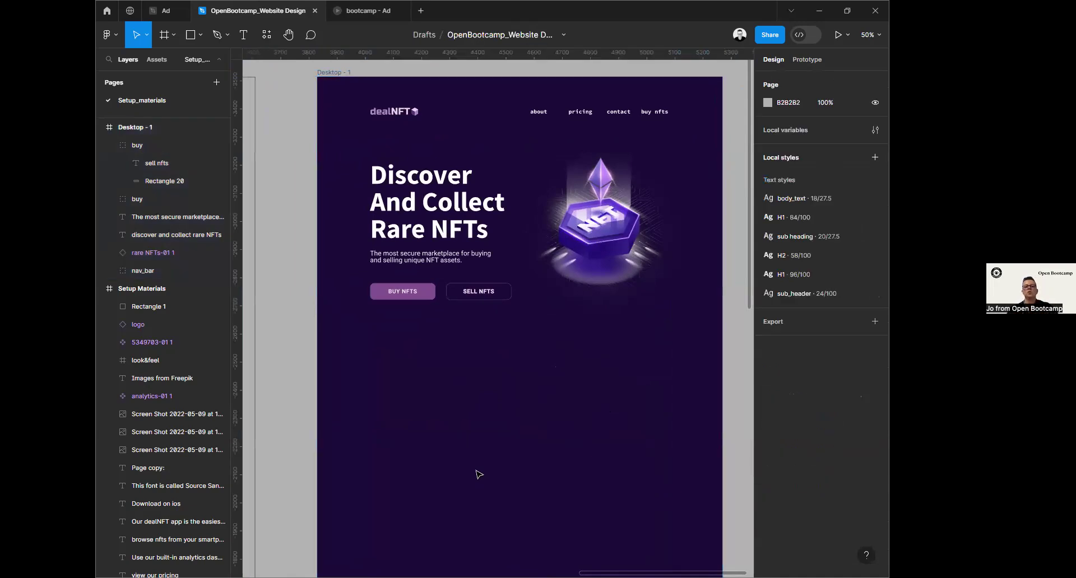
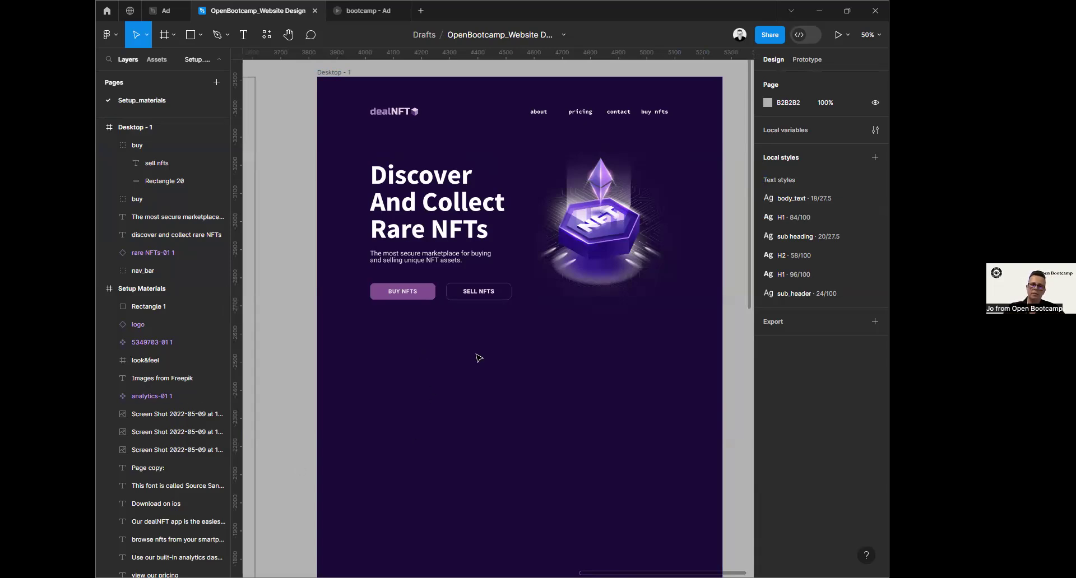
Step: Rename the SELL NFTS button group as sell and collapse its layers
{"action": "left_click", "coordinate": [490, 294]}
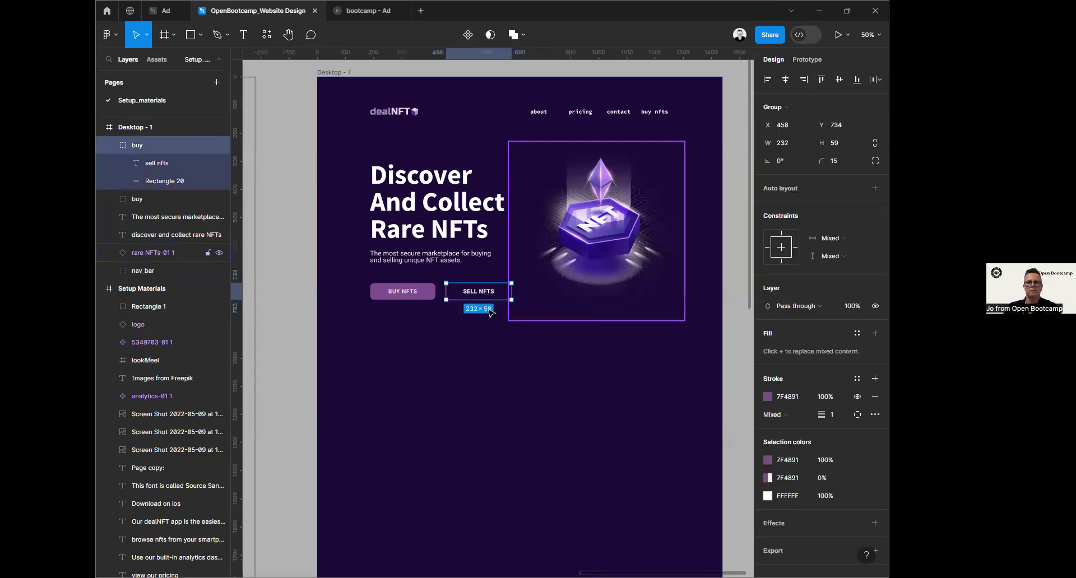
{"action": "left_click", "coordinate": [492, 334]}
{"action": "left_click", "coordinate": [496, 308]}
{"action": "key", "text": "Escape"}
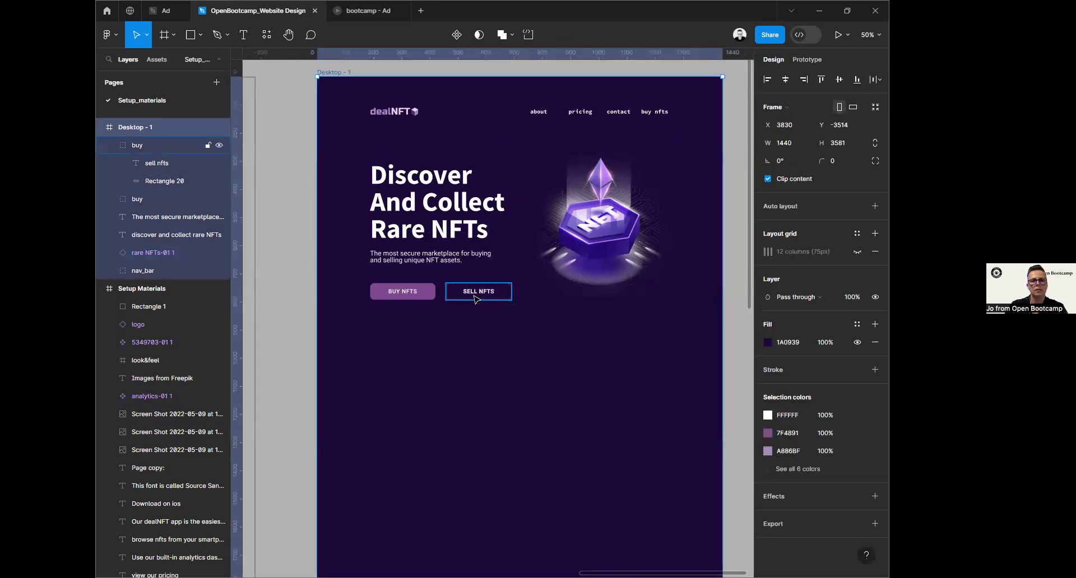
{"action": "left_click", "coordinate": [476, 299]}
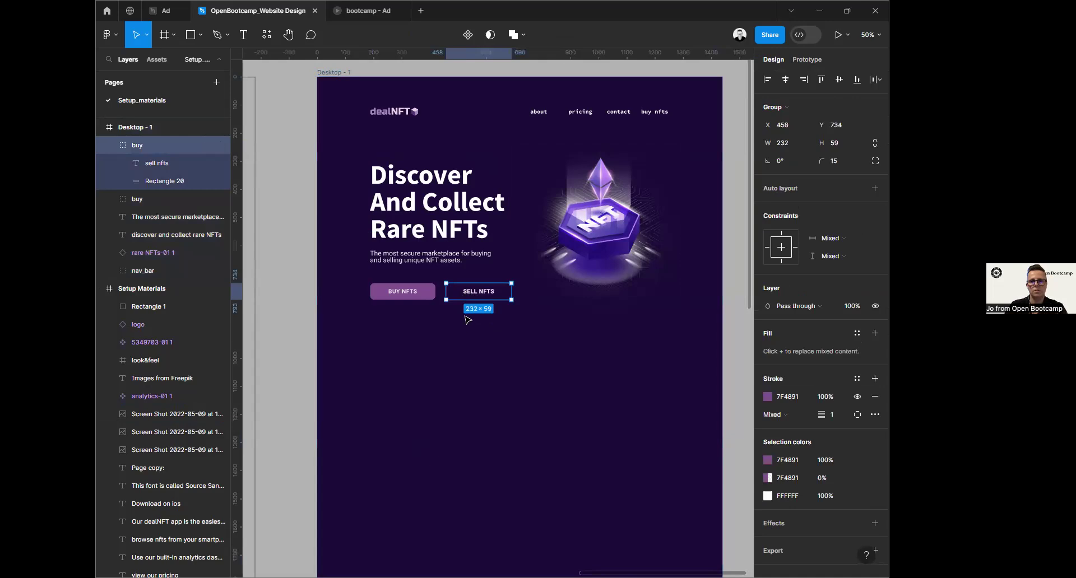
{"action": "right_click", "coordinate": [164, 145]}
{"action": "left_click", "coordinate": [149, 147]}
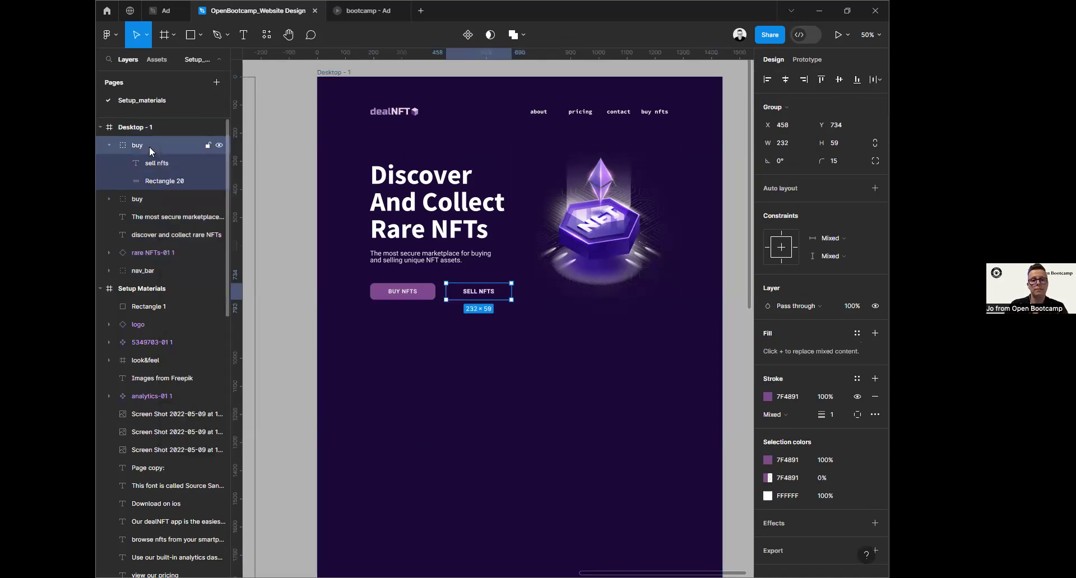
{"action": "double_click", "coordinate": [149, 147]}
{"action": "type", "text": "sell"}
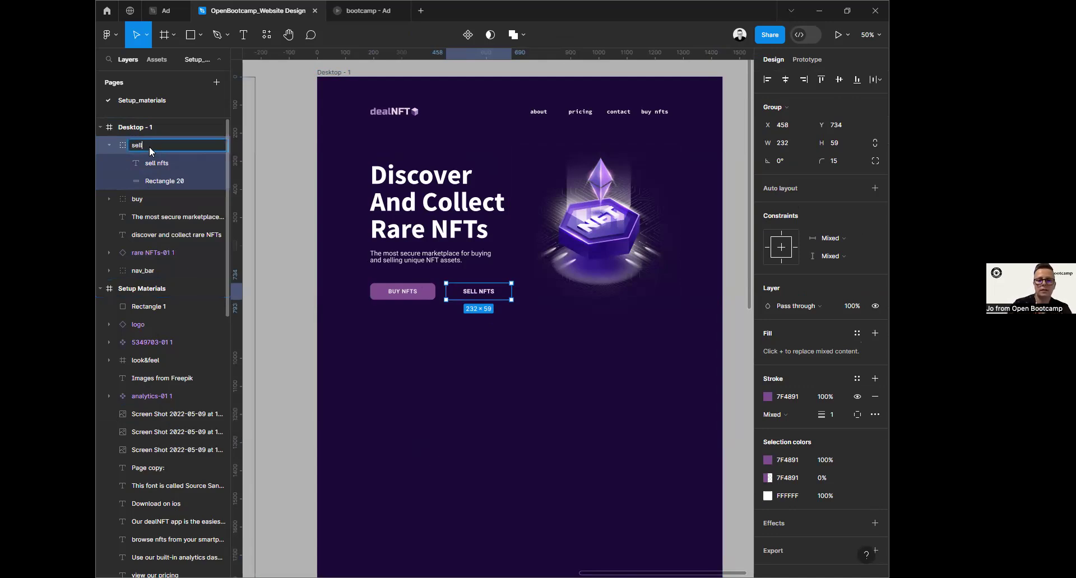
{"action": "key", "text": "Return"}
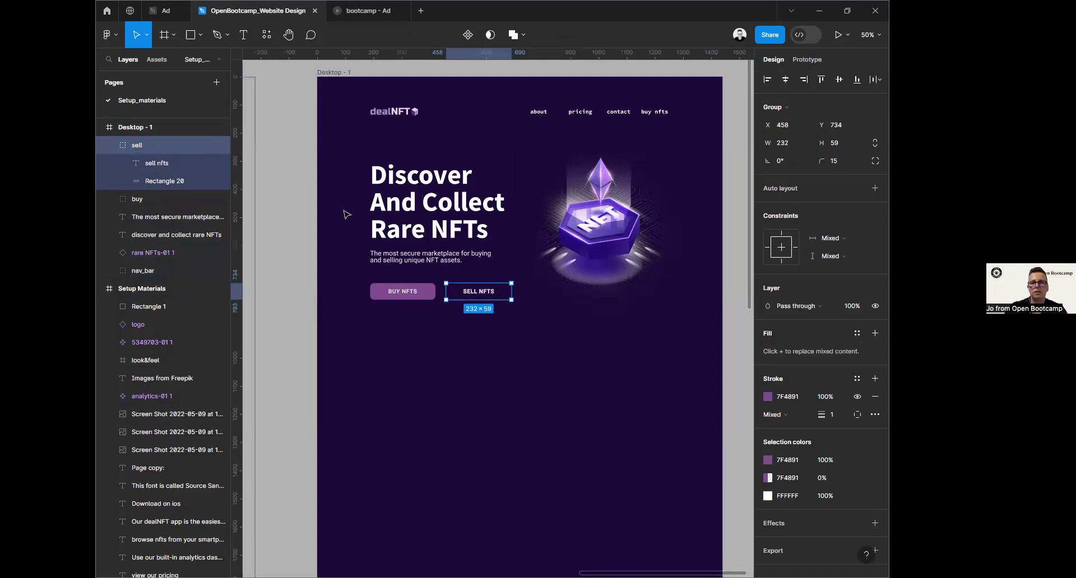
{"action": "left_click", "coordinate": [401, 299]}
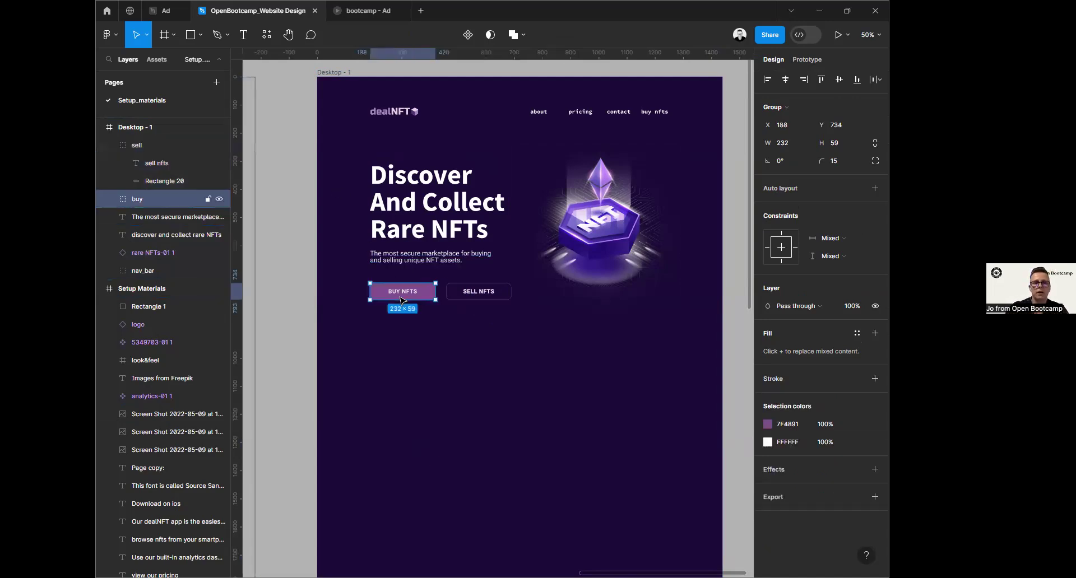
{"action": "left_click", "coordinate": [113, 145]}
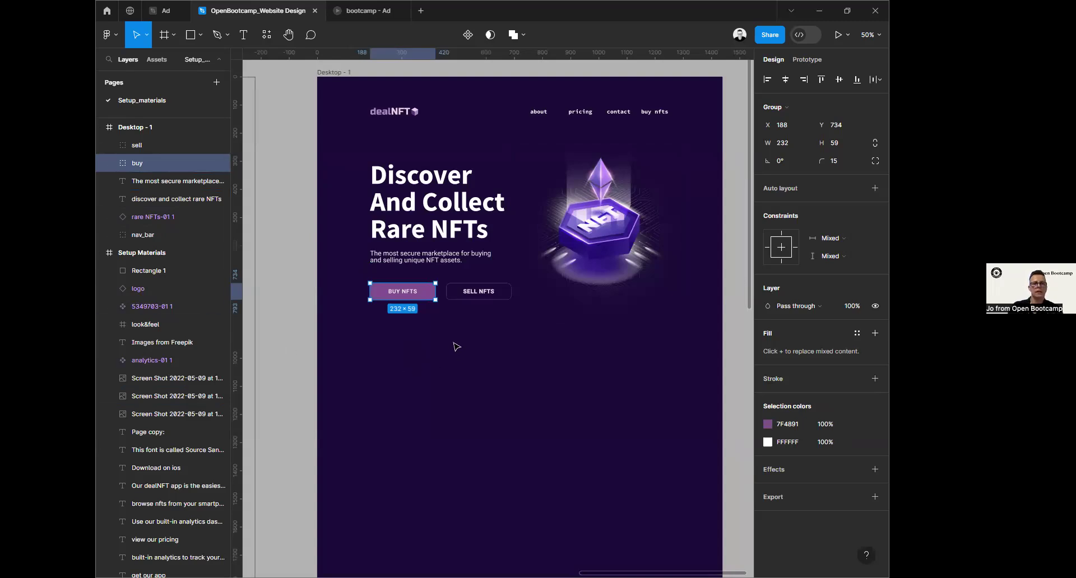
Step: Show the 12-column layout grid on the Desktop - 1 frame again
{"action": "scroll", "coordinate": [455, 347], "scroll_direction": "down", "scroll_amount": 3}
{"action": "scroll", "coordinate": [365, 149], "scroll_direction": "down", "scroll_amount": 3}
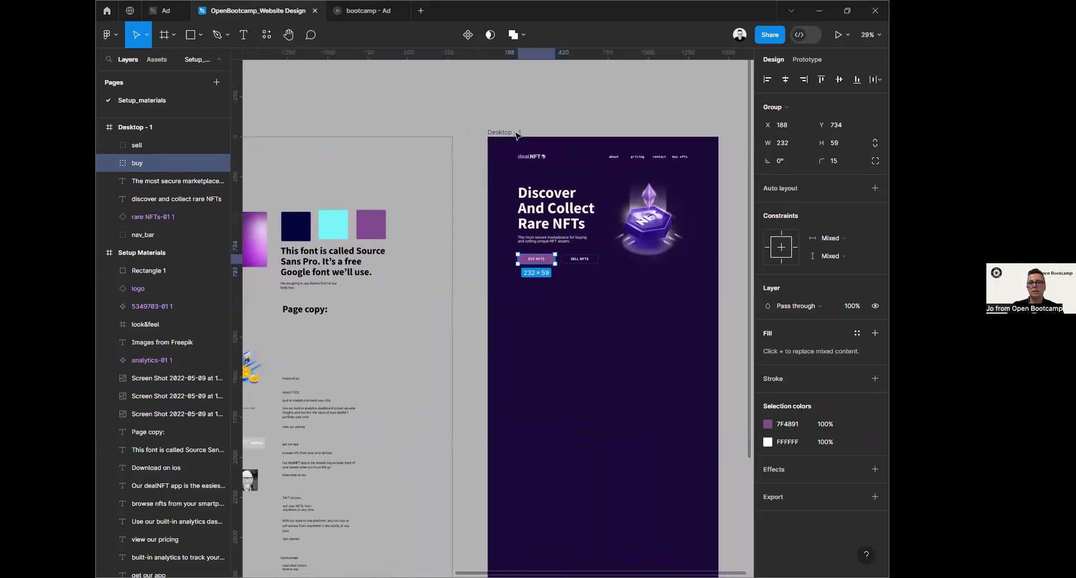
{"action": "left_click", "coordinate": [517, 133]}
{"action": "left_click", "coordinate": [857, 251]}
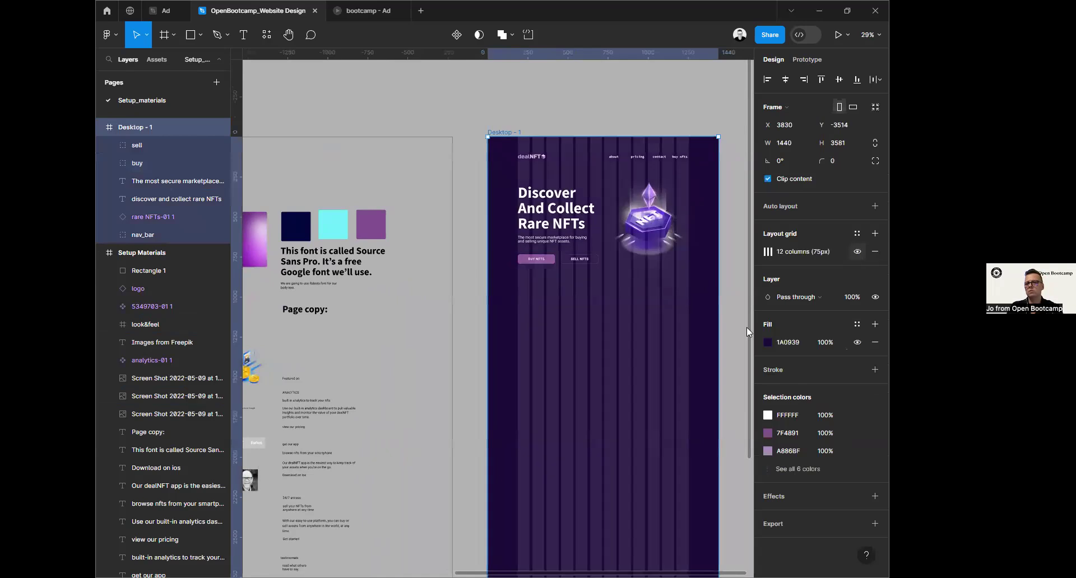
Step: Place the press logo strip from the setup materials below the hero buttons on Desktop - 1, at about X 410, Y 1080
{"action": "scroll", "coordinate": [384, 334], "scroll_direction": "left", "scroll_amount": 5}
{"action": "scroll", "coordinate": [385, 334], "scroll_direction": "down", "scroll_amount": 2}
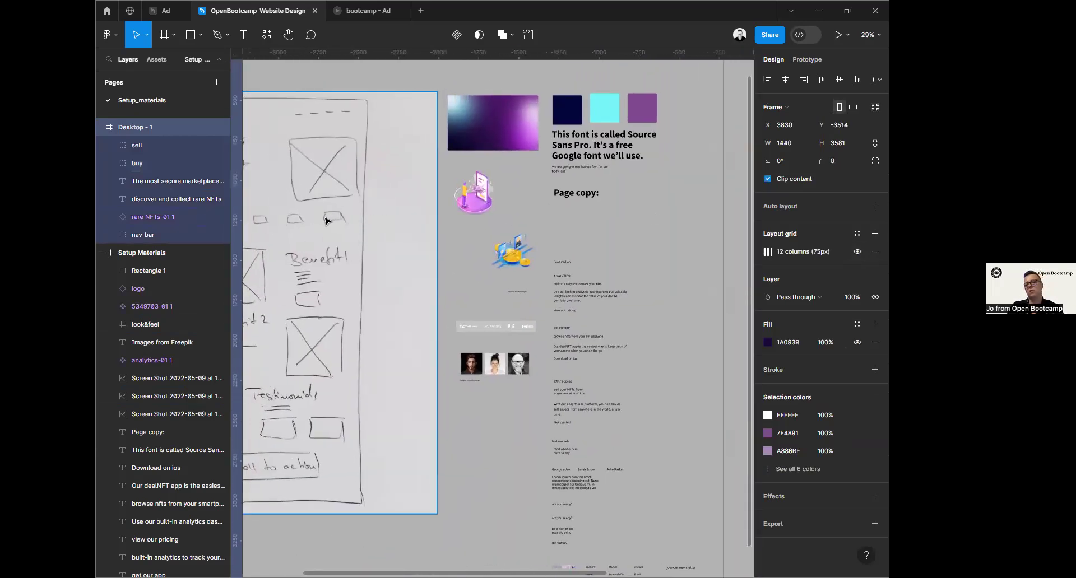
{"action": "left_click_drag", "start_coordinate": [507, 427], "coordinate": [307, 443]}
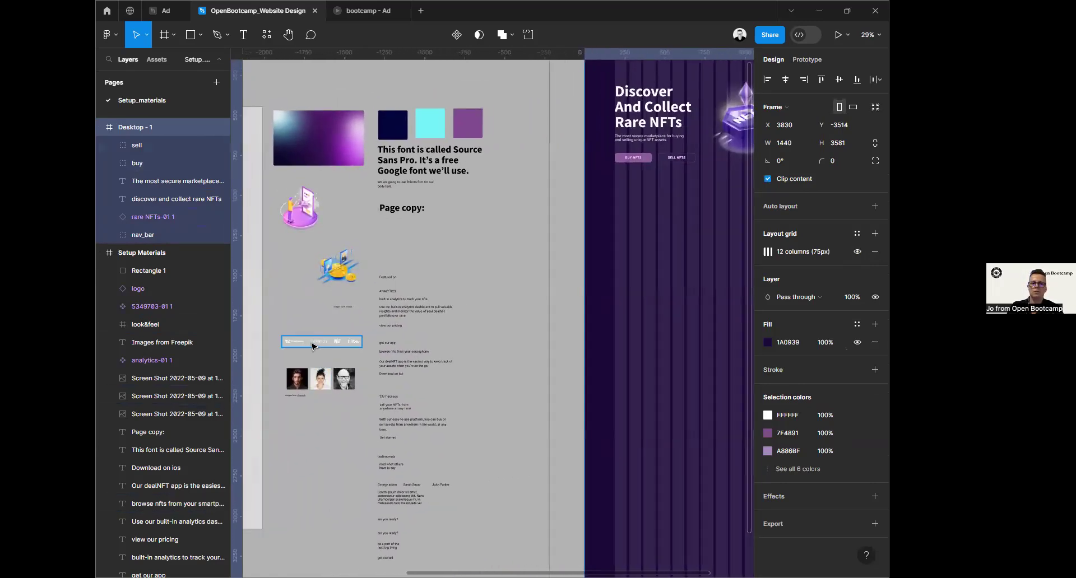
{"action": "left_click", "coordinate": [286, 343]}
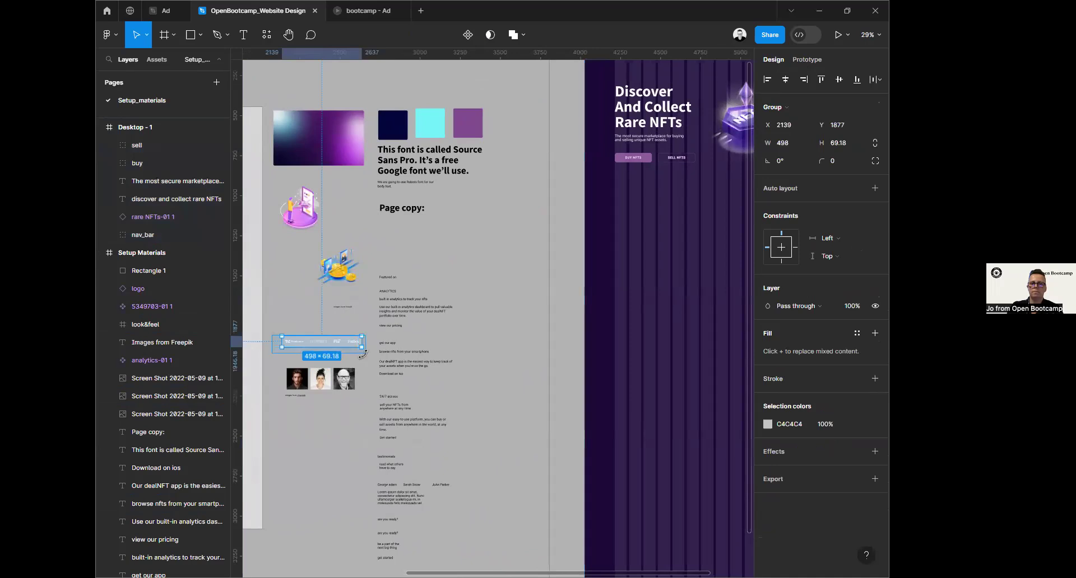
{"action": "left_click_drag", "start_coordinate": [339, 343], "coordinate": [707, 216]}
{"action": "left_click_drag", "start_coordinate": [693, 263], "coordinate": [413, 403]}
{"action": "scroll", "coordinate": [446, 387], "scroll_direction": "up", "scroll_amount": 5}
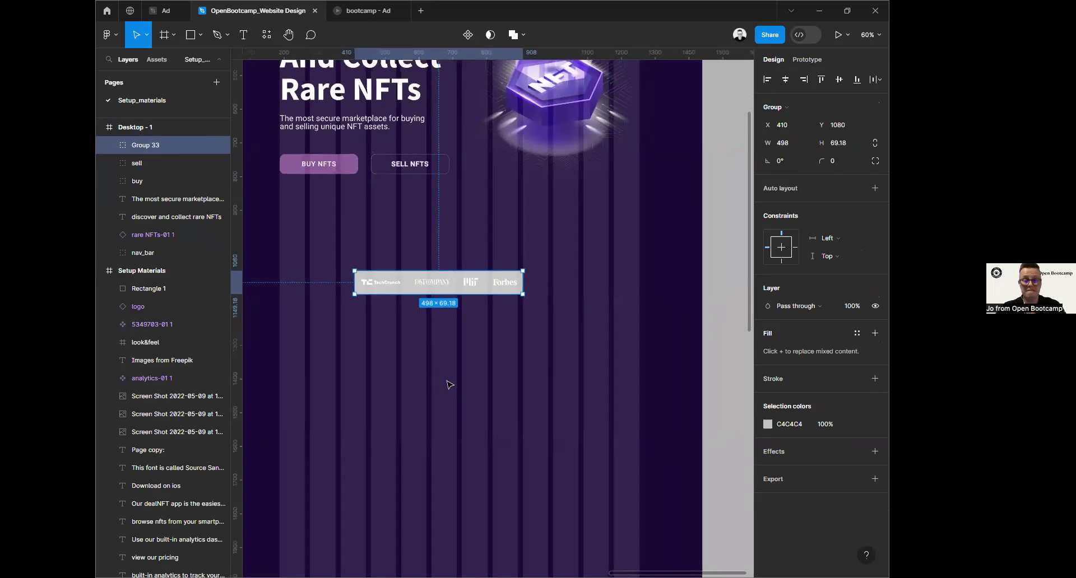
Step: Move the four press logos below their grey rectangle and stretch the rectangle to 1065 × 126 across the 12 columns
{"action": "scroll", "coordinate": [426, 409], "scroll_direction": "down", "scroll_amount": 1}
{"action": "scroll", "coordinate": [416, 415], "scroll_direction": "down", "scroll_amount": 2}
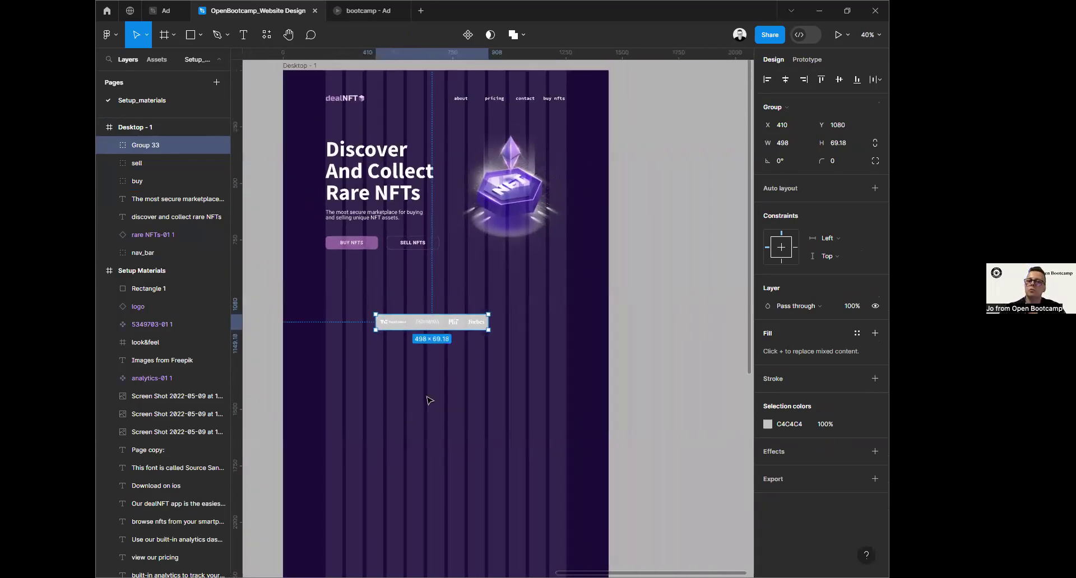
{"action": "double_click", "coordinate": [399, 324]}
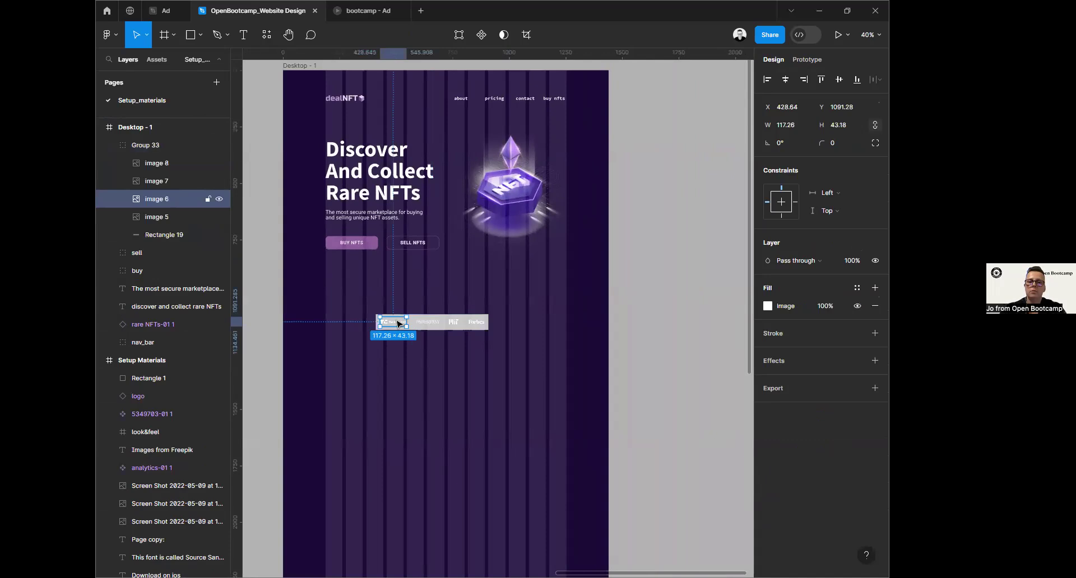
{"action": "left_click", "coordinate": [441, 325], "text": "shift"}
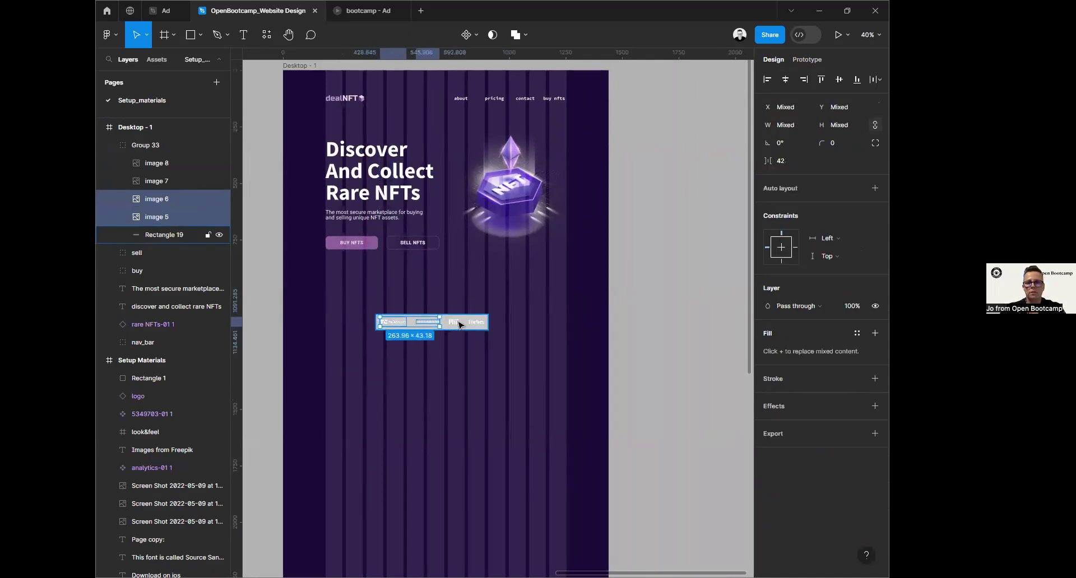
{"action": "left_click", "coordinate": [453, 323], "text": "shift"}
{"action": "left_click", "coordinate": [475, 325], "text": "shift"}
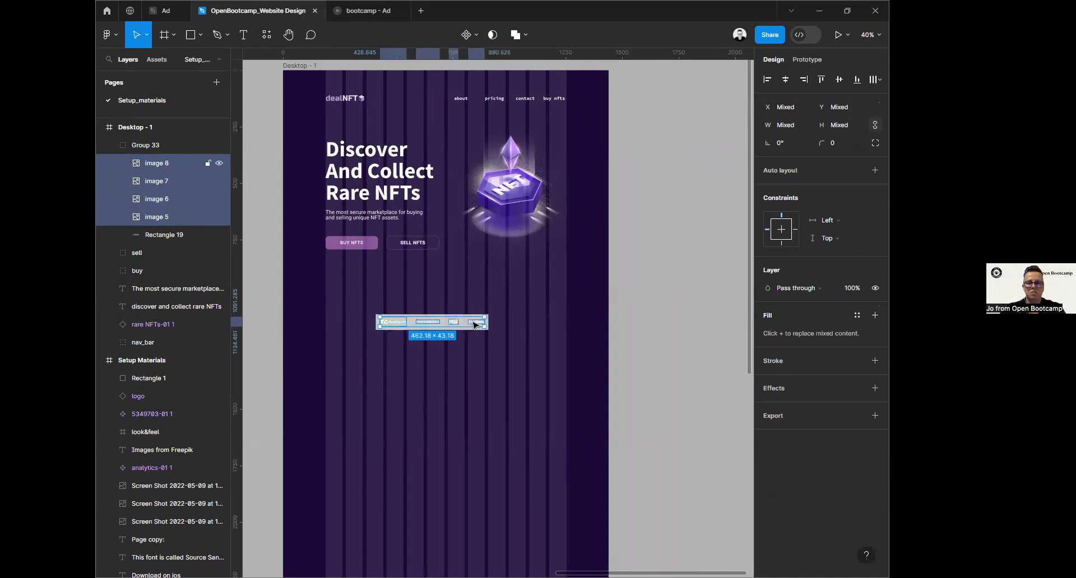
{"action": "left_click_drag", "start_coordinate": [473, 328], "coordinate": [470, 371]}
{"action": "left_click_drag", "start_coordinate": [444, 317], "coordinate": [567, 303]}
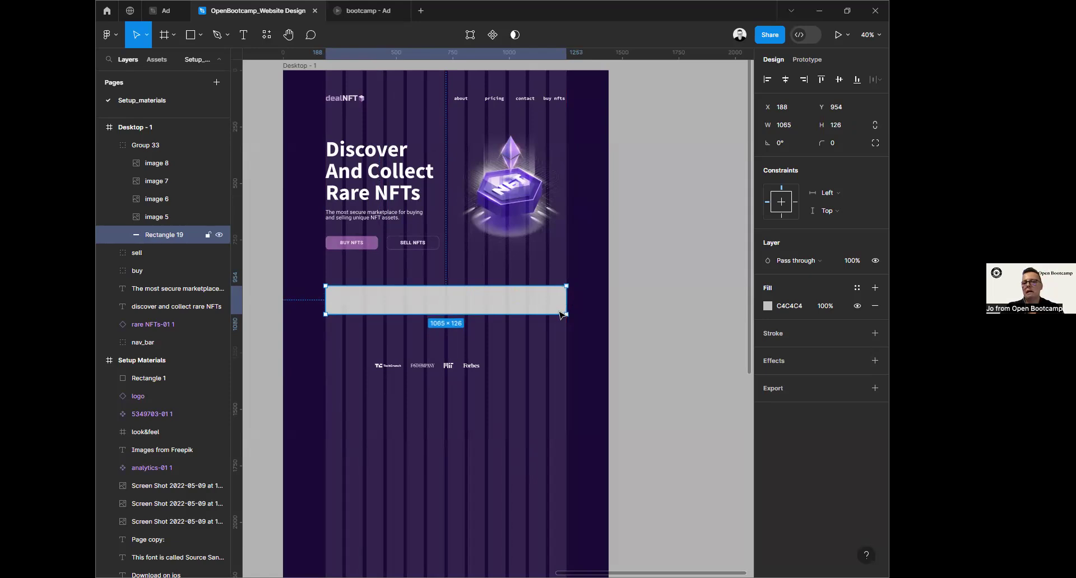
Step: Fill the logo bar rectangle with purple 42278E sampled from the NFT illustration
{"action": "left_click", "coordinate": [767, 306]}
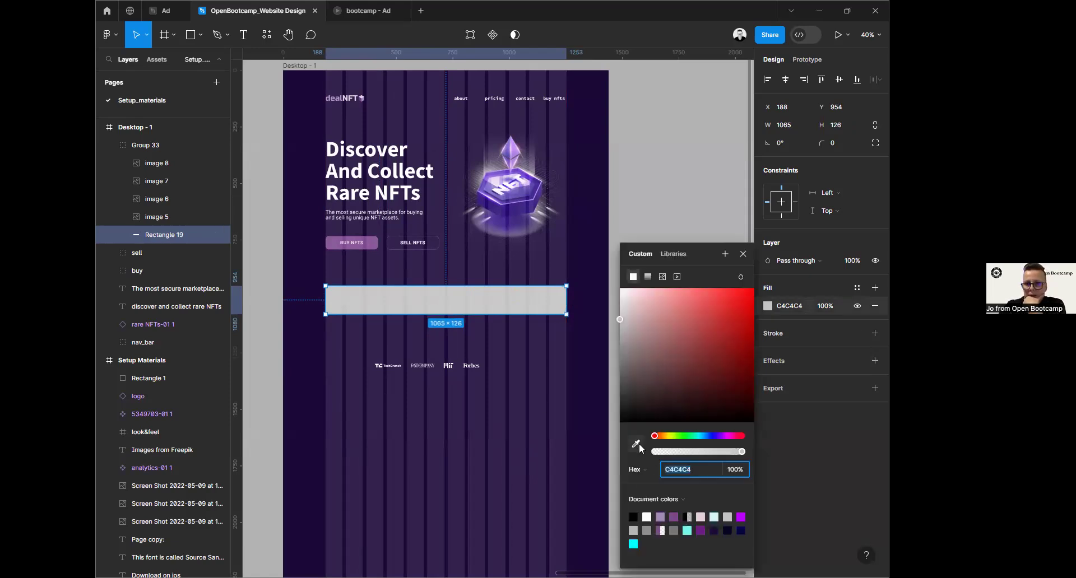
{"action": "left_click", "coordinate": [635, 444]}
{"action": "left_click", "coordinate": [506, 228]}
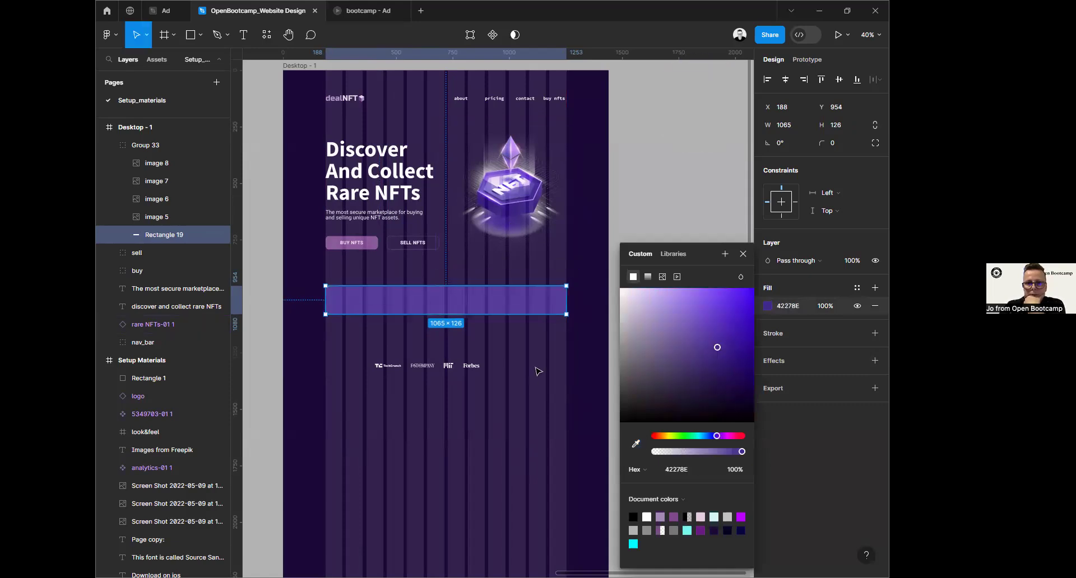
{"action": "left_click", "coordinate": [742, 254]}
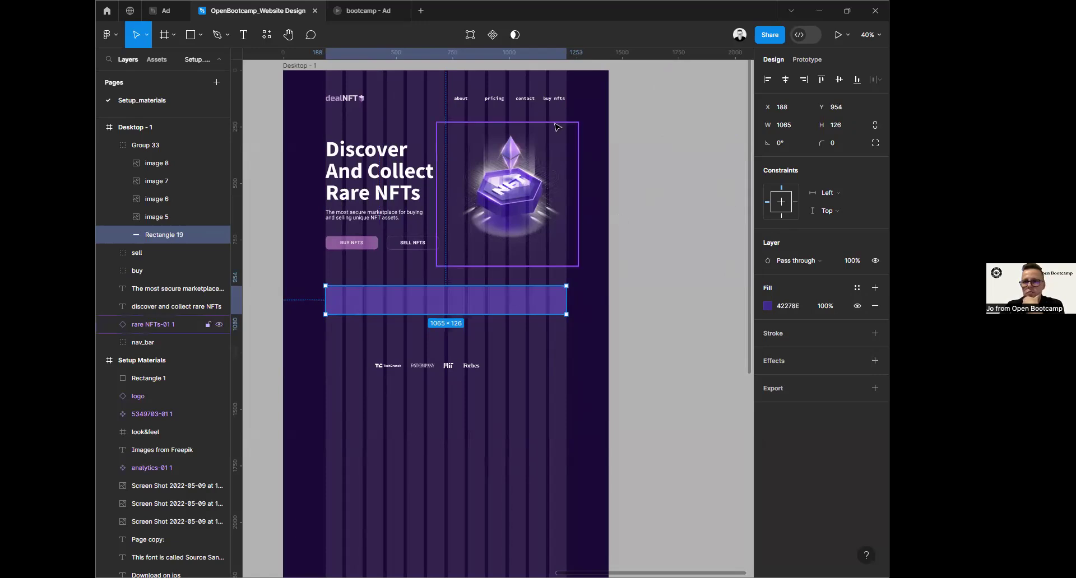
Step: Hide the column grid and fill the logo bar rectangle with purple 4E3887 sampled from the NFT illustration
{"action": "left_click", "coordinate": [310, 67]}
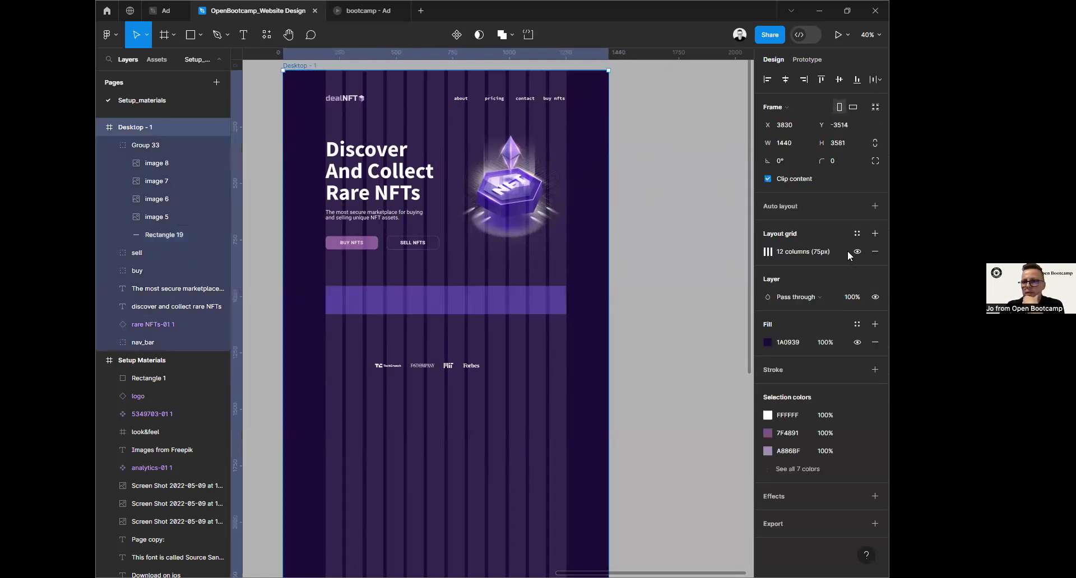
{"action": "left_click", "coordinate": [856, 252]}
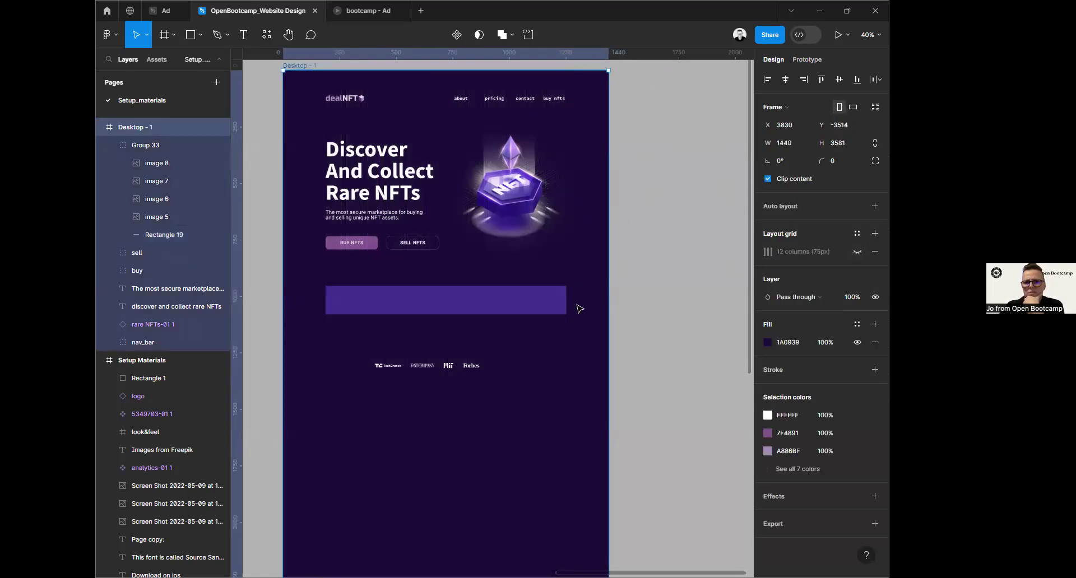
{"action": "left_click", "coordinate": [542, 303]}
{"action": "double_click", "coordinate": [541, 303]}
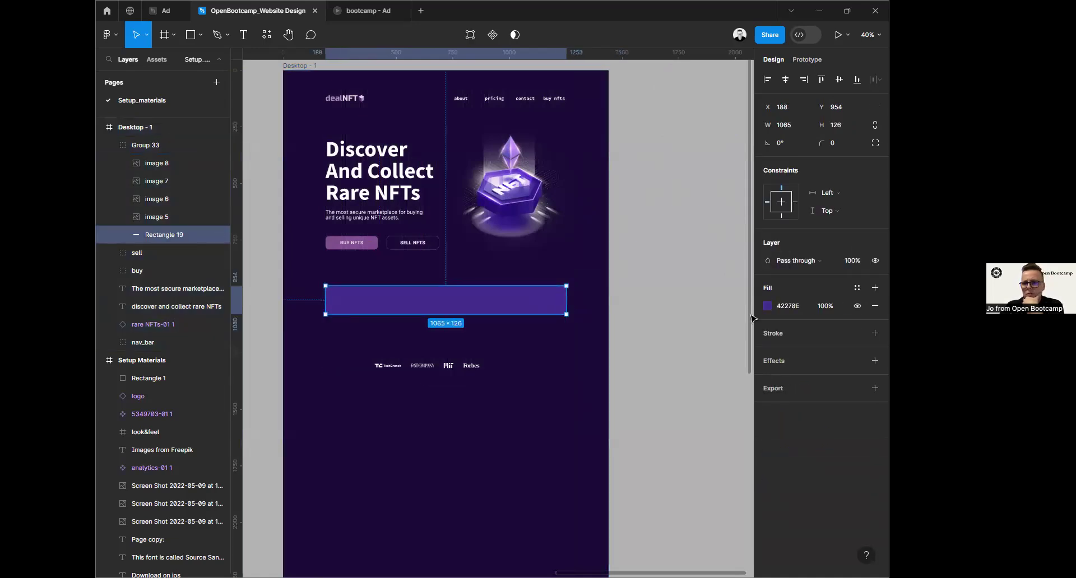
{"action": "left_click", "coordinate": [768, 306]}
{"action": "left_click", "coordinate": [635, 444]}
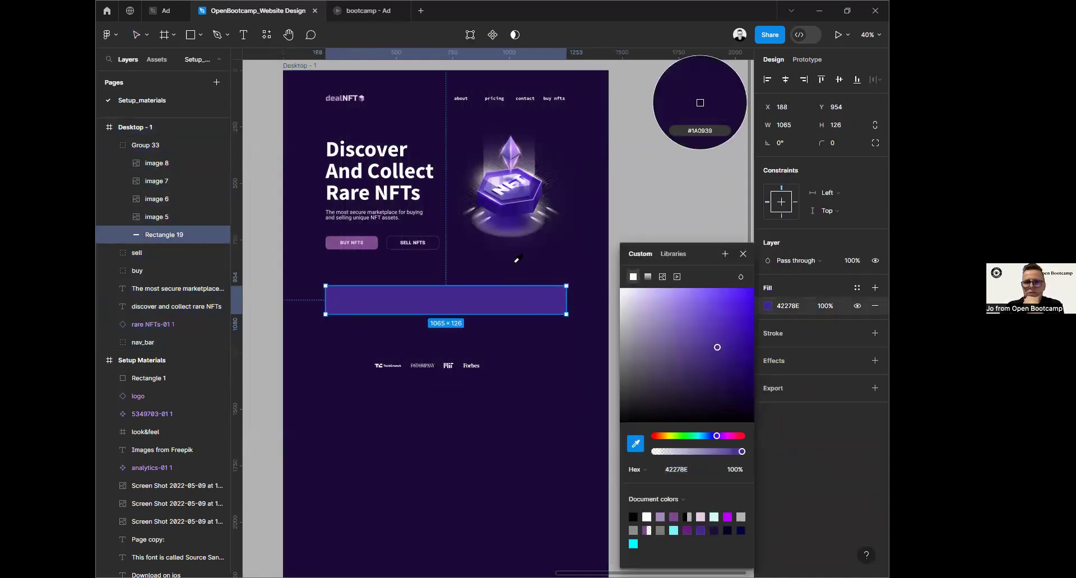
{"action": "left_click", "coordinate": [519, 228]}
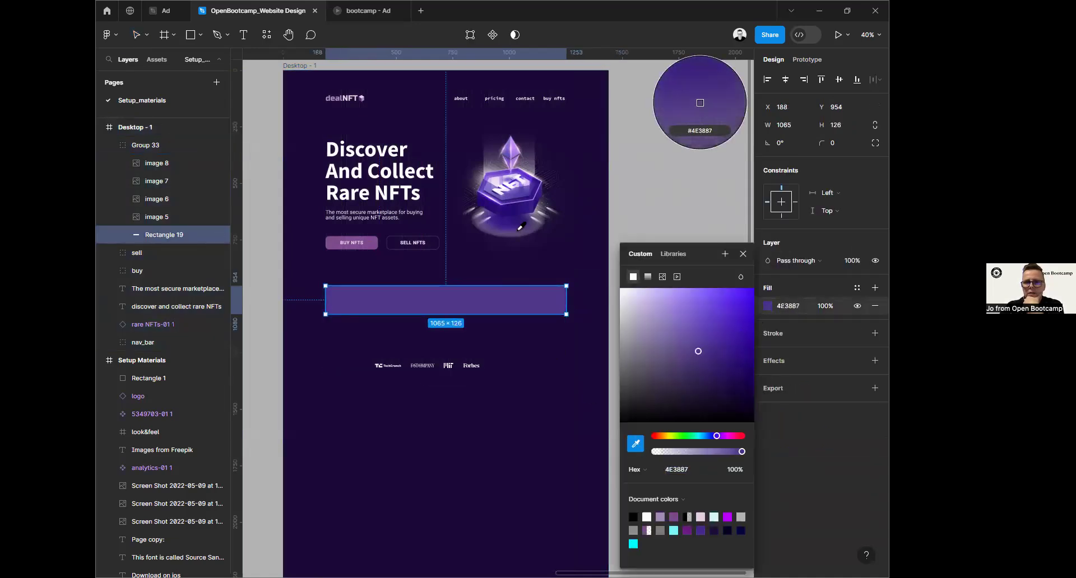
{"action": "left_click", "coordinate": [743, 254]}
Step: Set the logo bar rectangle's fill opacity to 80%
{"action": "left_click", "coordinate": [825, 306]}
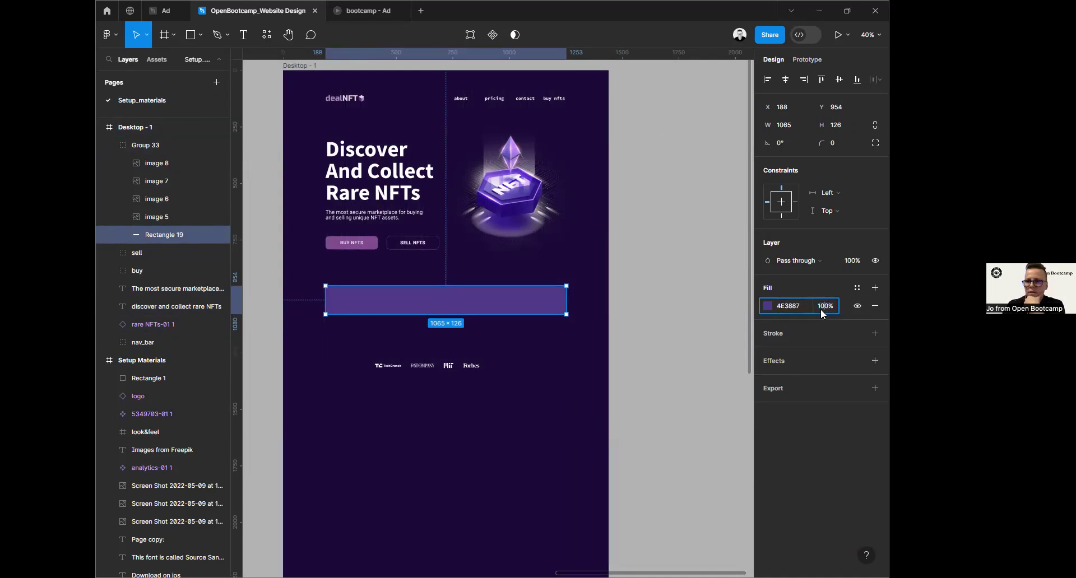
{"action": "type", "text": "80"}
{"action": "key", "text": "Return"}
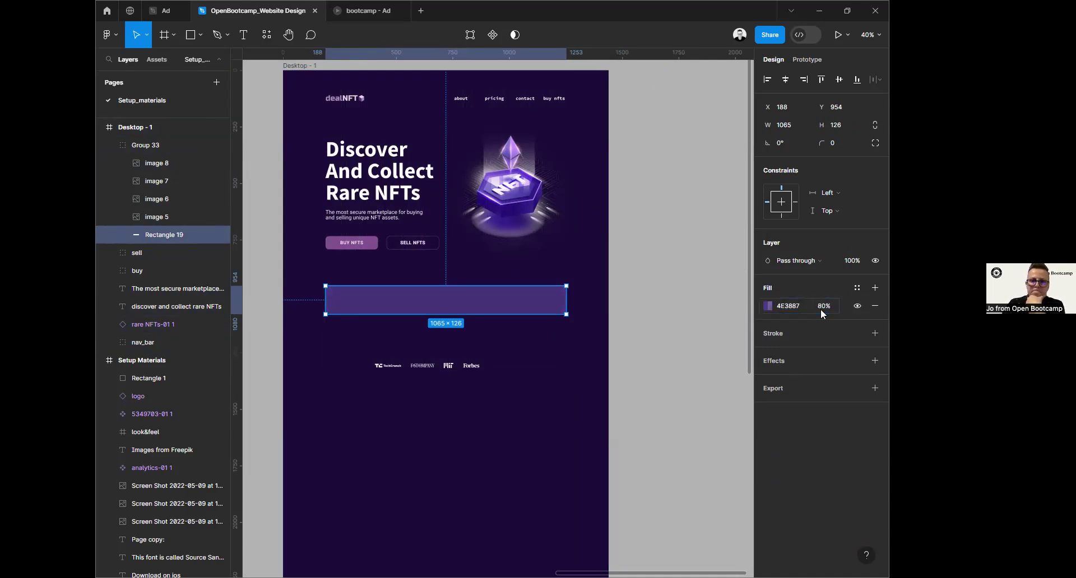
{"action": "left_click", "coordinate": [617, 367]}
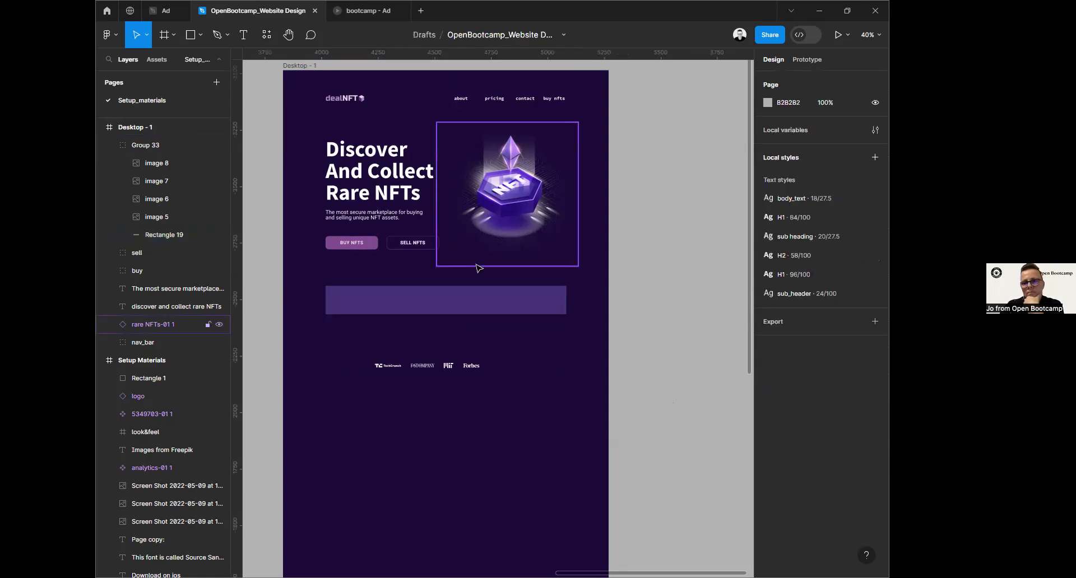
Step: Set the logo bar rectangle's fill opacity to 60%
{"action": "left_click", "coordinate": [488, 305]}
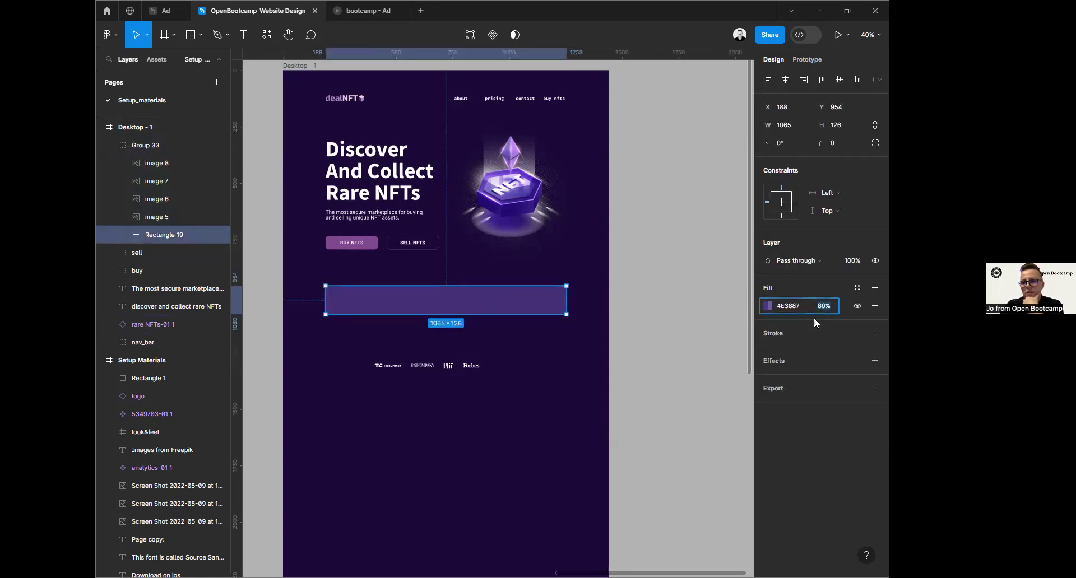
{"action": "type", "text": "6"}
{"action": "key", "text": "Return"}
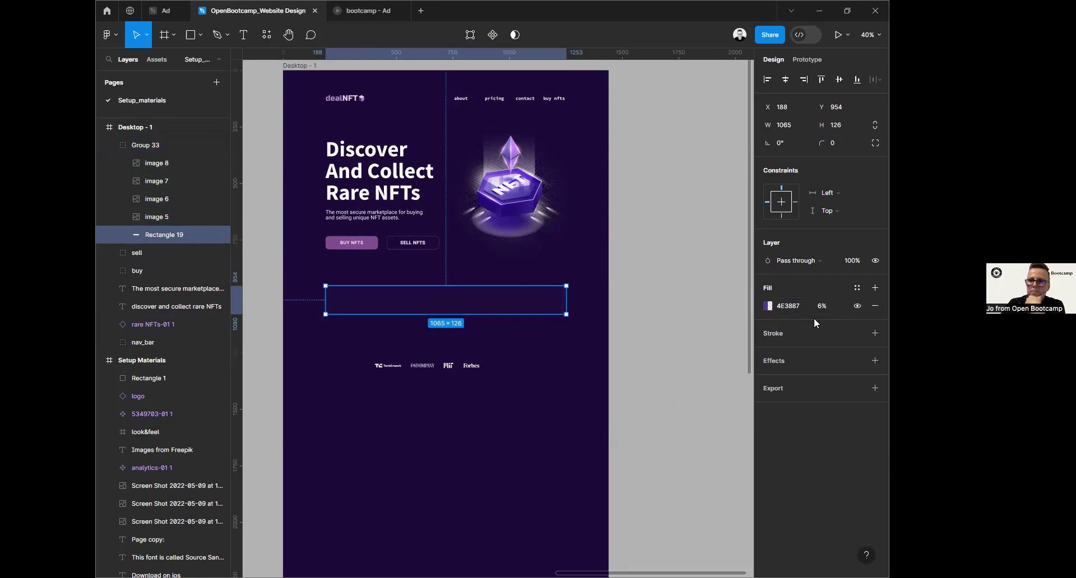
{"action": "left_click", "coordinate": [822, 307]}
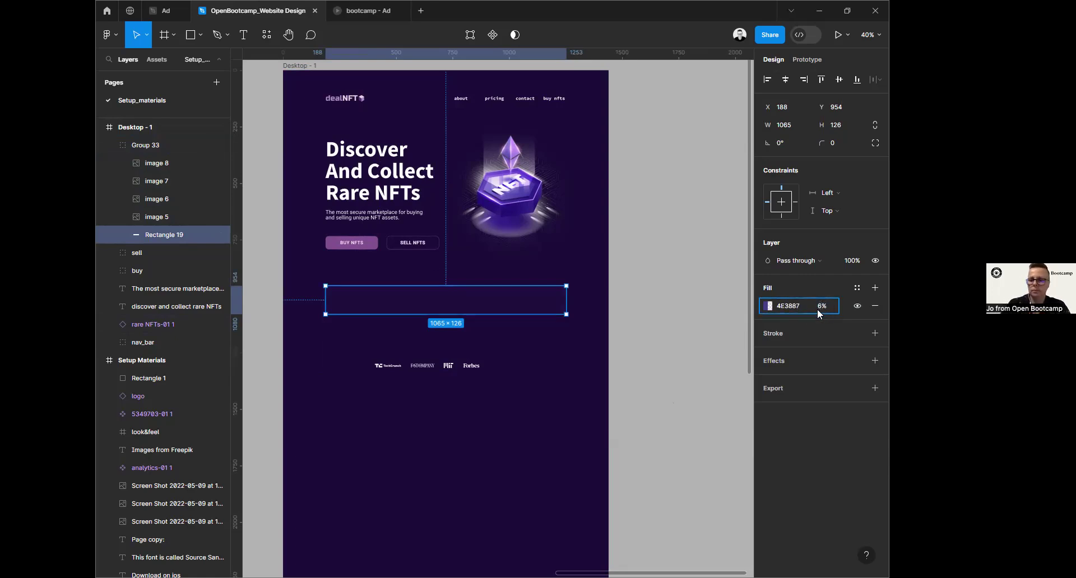
{"action": "type", "text": "60"}
{"action": "key", "text": "Return"}
{"action": "left_click", "coordinate": [633, 384]}
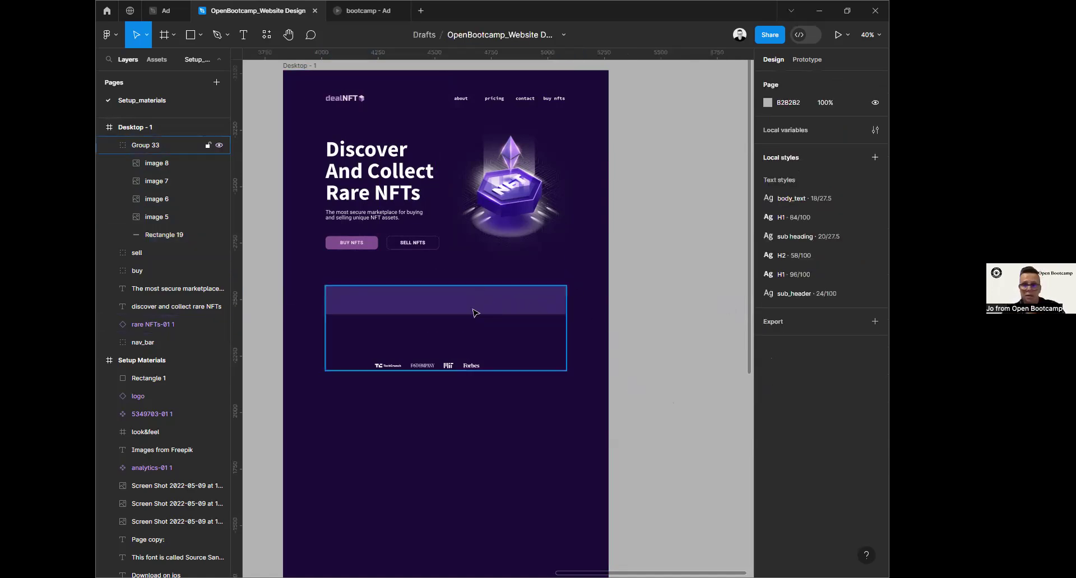
Step: Scale the TechCrunch, Fast Company, MIT and Forbes logos together below the purple bar
{"action": "left_click", "coordinate": [395, 370]}
{"action": "double_click", "coordinate": [395, 367]}
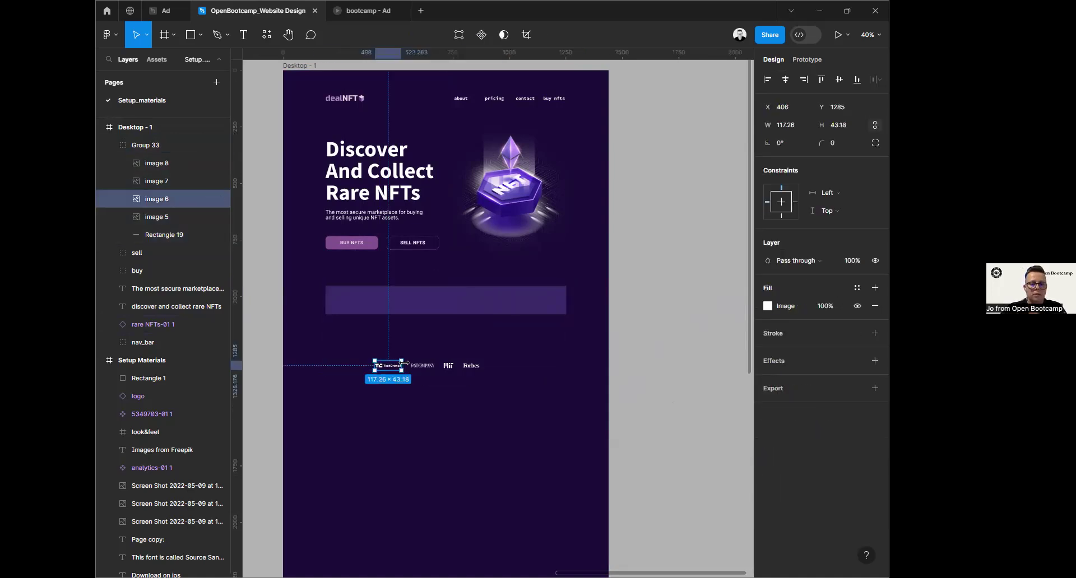
{"action": "left_click", "coordinate": [422, 365], "text": "shift"}
{"action": "left_click", "coordinate": [448, 365], "text": "shift"}
{"action": "left_click", "coordinate": [469, 366], "text": "shift"}
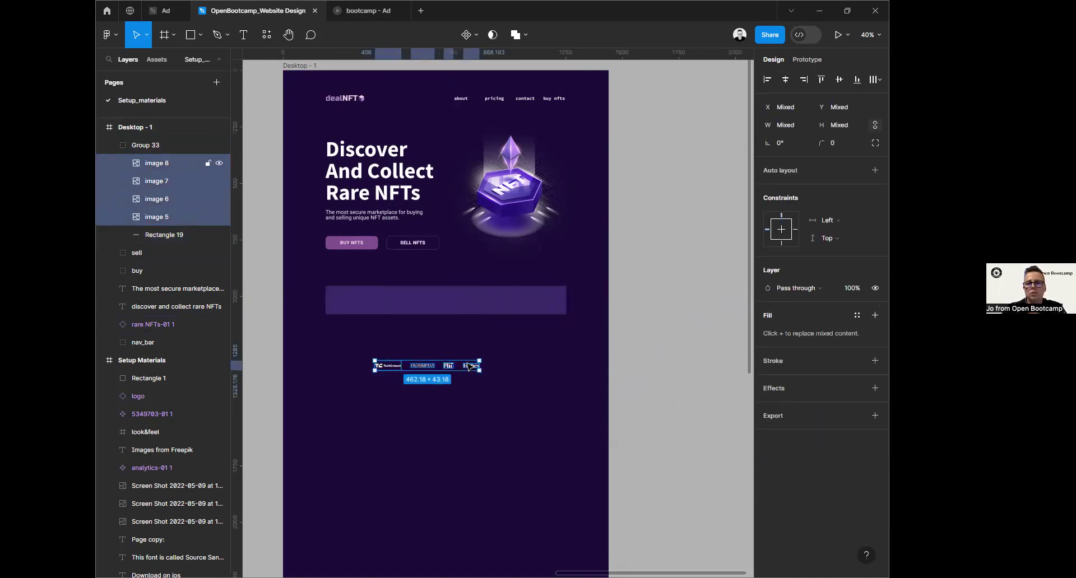
{"action": "key", "text": "k"}
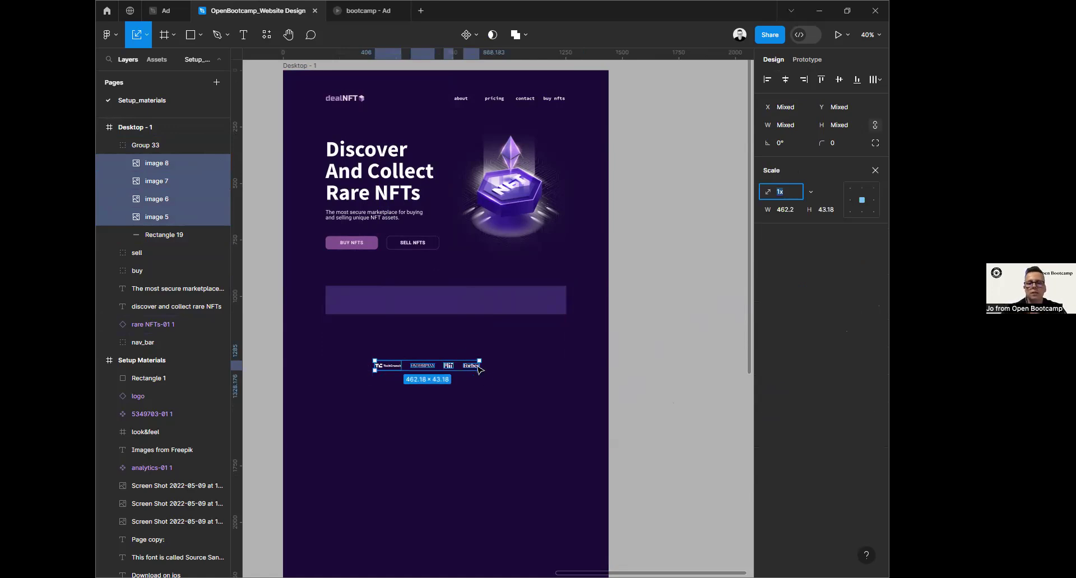
Step: Scale the four press logos up proportionally to about 805 px wide and move them onto the purple band
{"action": "left_click_drag", "start_coordinate": [480, 357], "coordinate": [532, 352]}
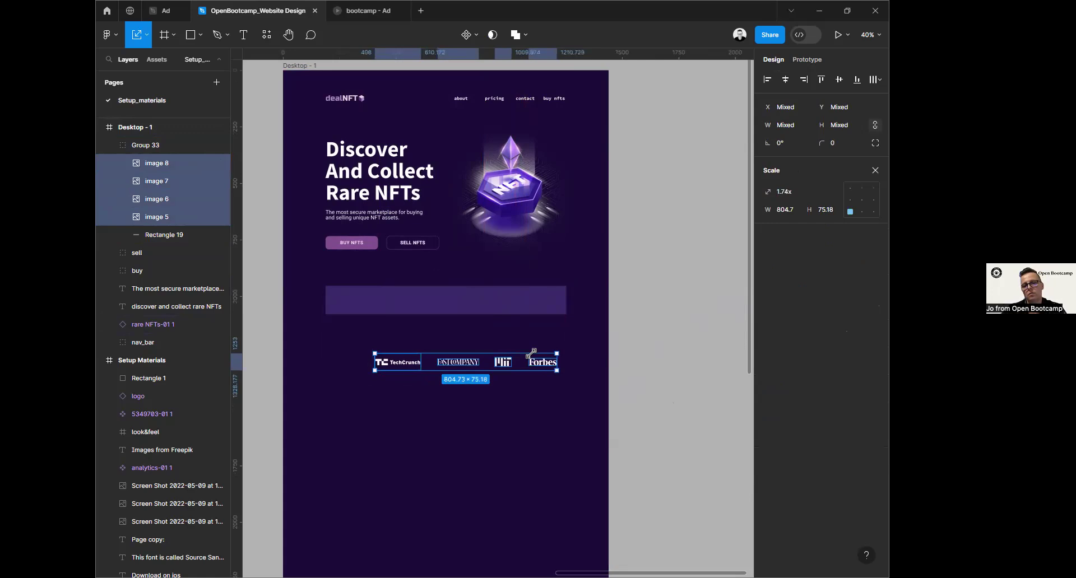
{"action": "left_click_drag", "start_coordinate": [473, 365], "coordinate": [460, 303]}
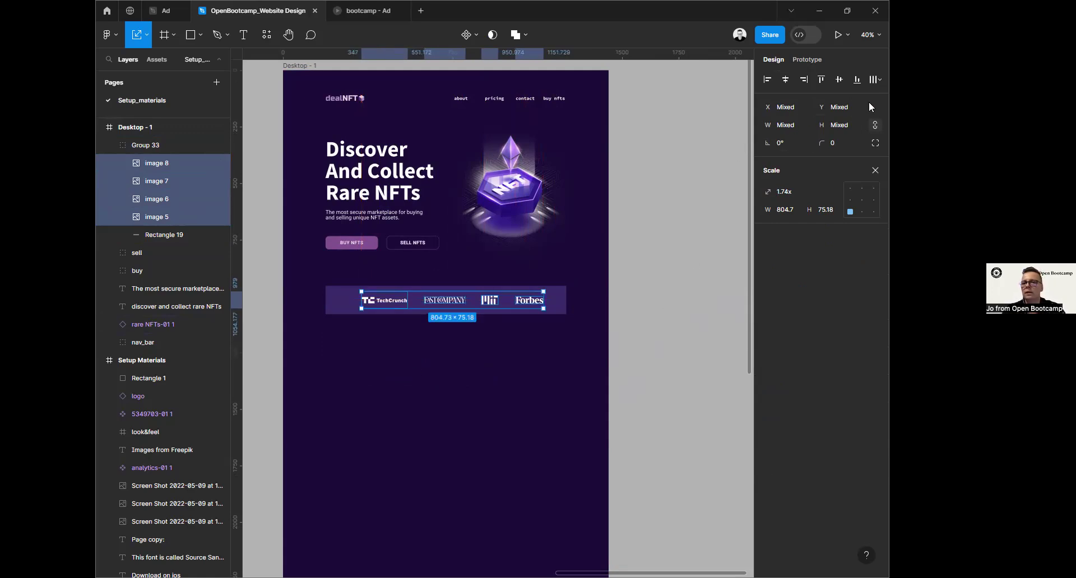
Step: Tidy up the four press logos so they are evenly spaced in a row
{"action": "left_click", "coordinate": [882, 80]}
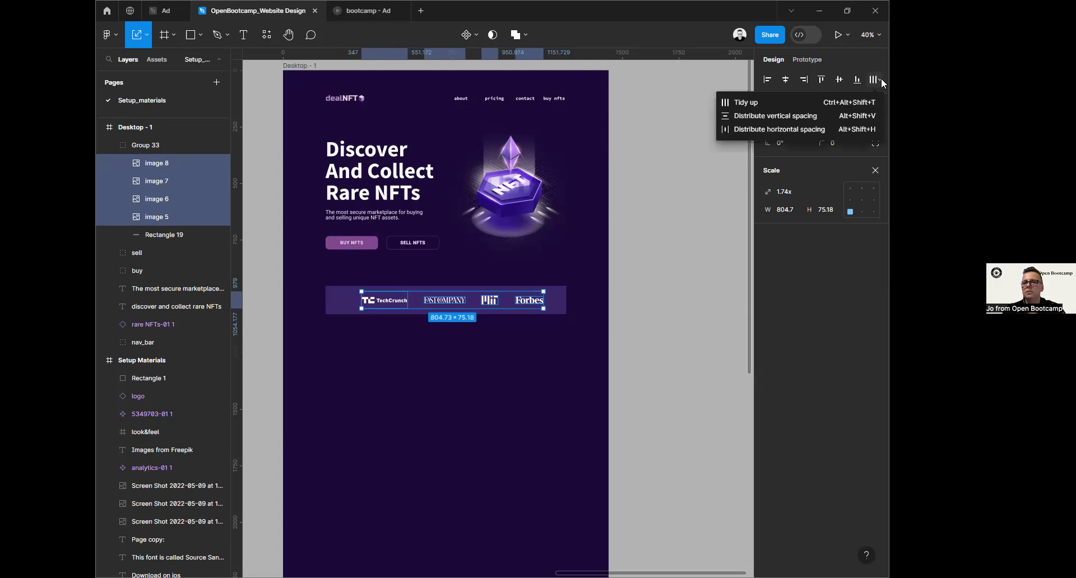
{"action": "left_click", "coordinate": [725, 103]}
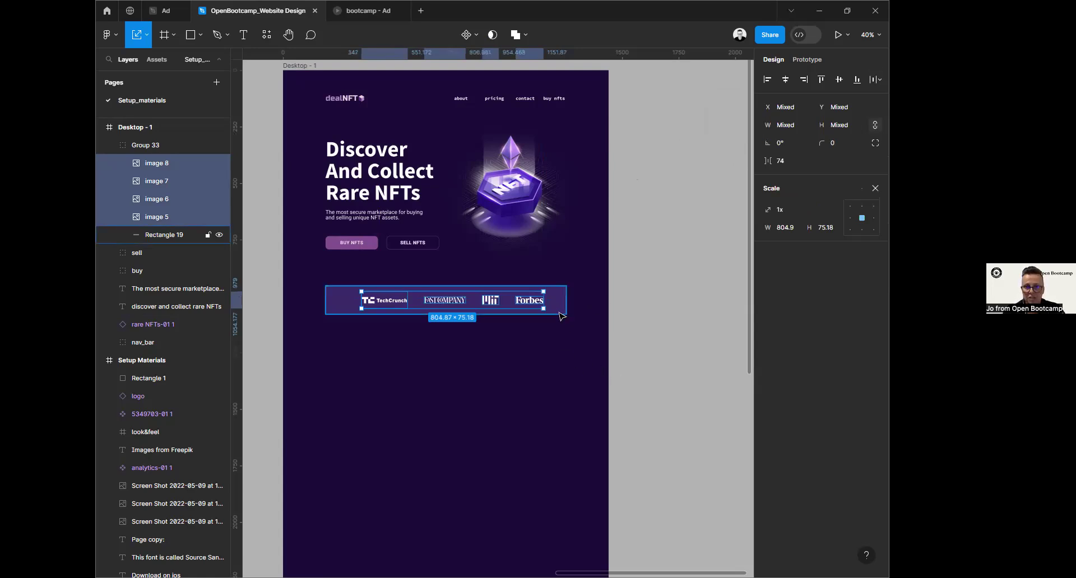
Step: Try to align the four logos and the purple band on their horizontal centres
{"action": "left_click", "coordinate": [501, 304], "text": "shift"}
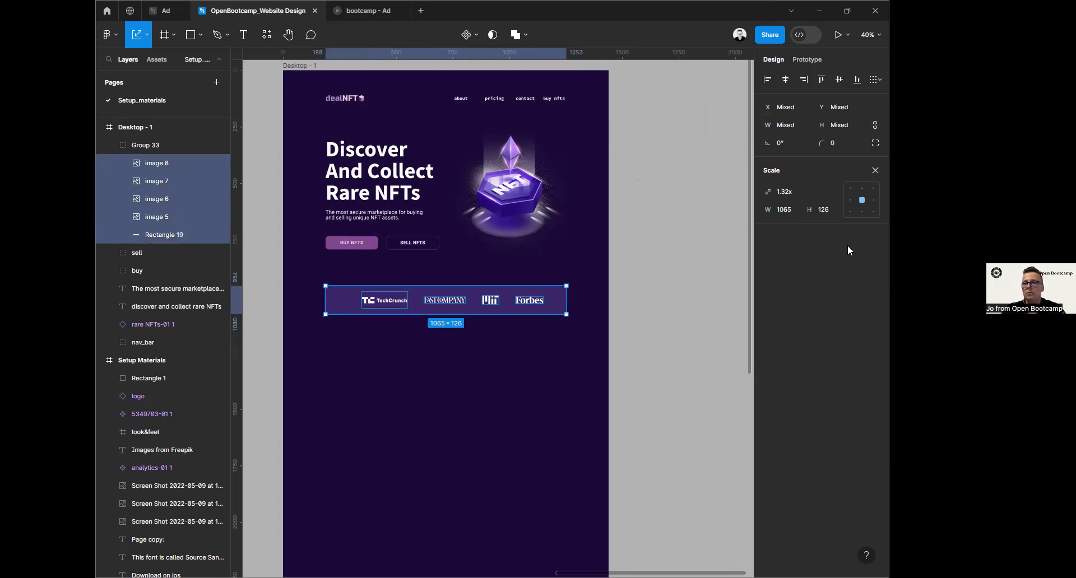
{"action": "left_click", "coordinate": [787, 82]}
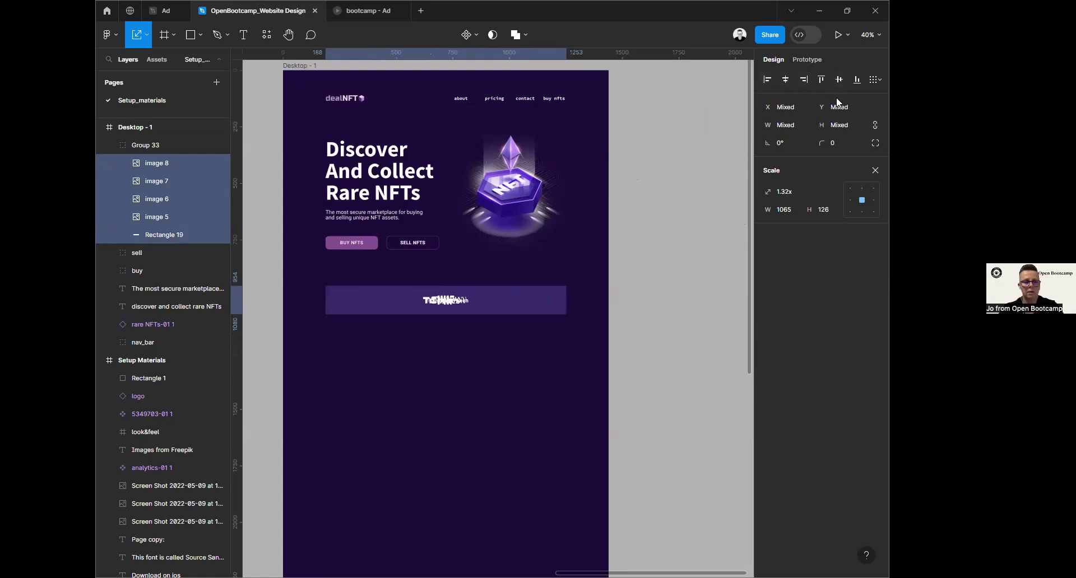
{"action": "key", "text": "ctrl+z"}
{"action": "key", "text": "ctrl+z"}
{"action": "key", "text": "ctrl+z"}
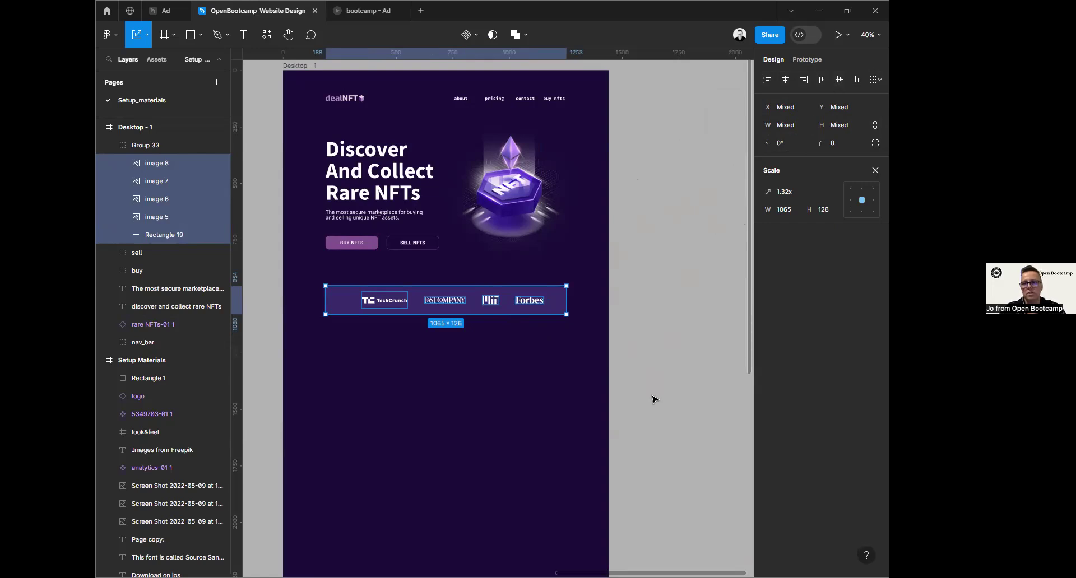
Step: Select the TechCrunch, Fast Company, MIT and Forbes logos together and centre them as a set within the purple band
{"action": "left_click", "coordinate": [660, 429]}
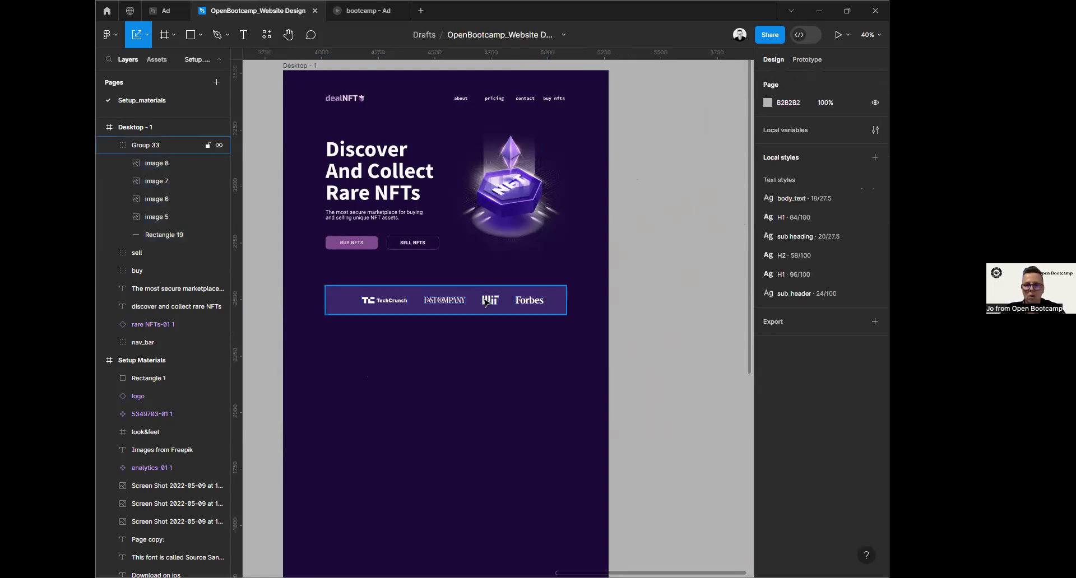
{"action": "double_click", "coordinate": [385, 300]}
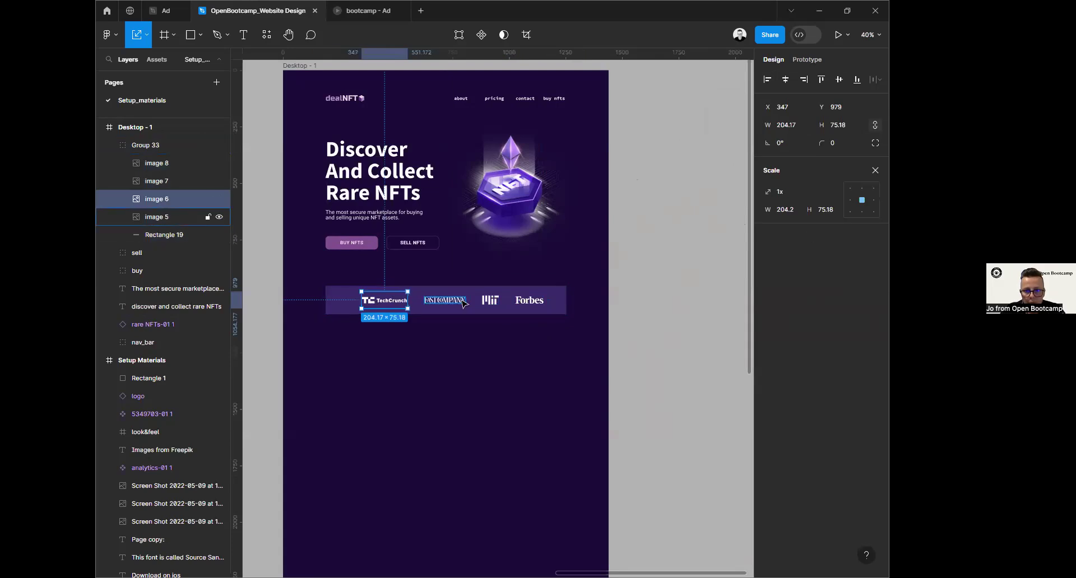
{"action": "left_click", "coordinate": [445, 300], "text": "shift"}
{"action": "left_click", "coordinate": [490, 300], "text": "shift"}
{"action": "left_click", "coordinate": [531, 303], "text": "shift"}
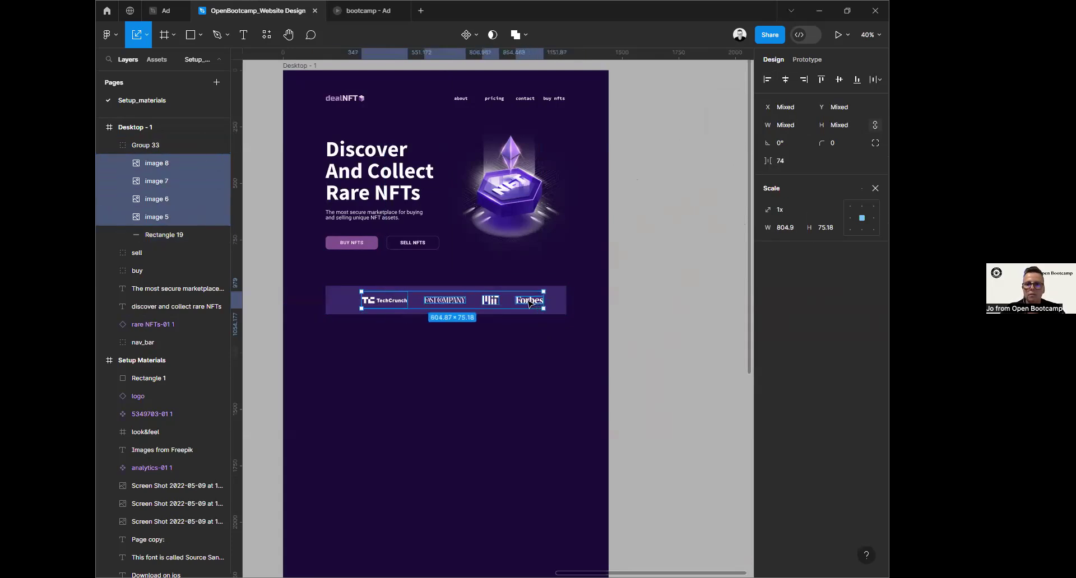
{"action": "left_click_drag", "start_coordinate": [521, 303], "coordinate": [515, 304]}
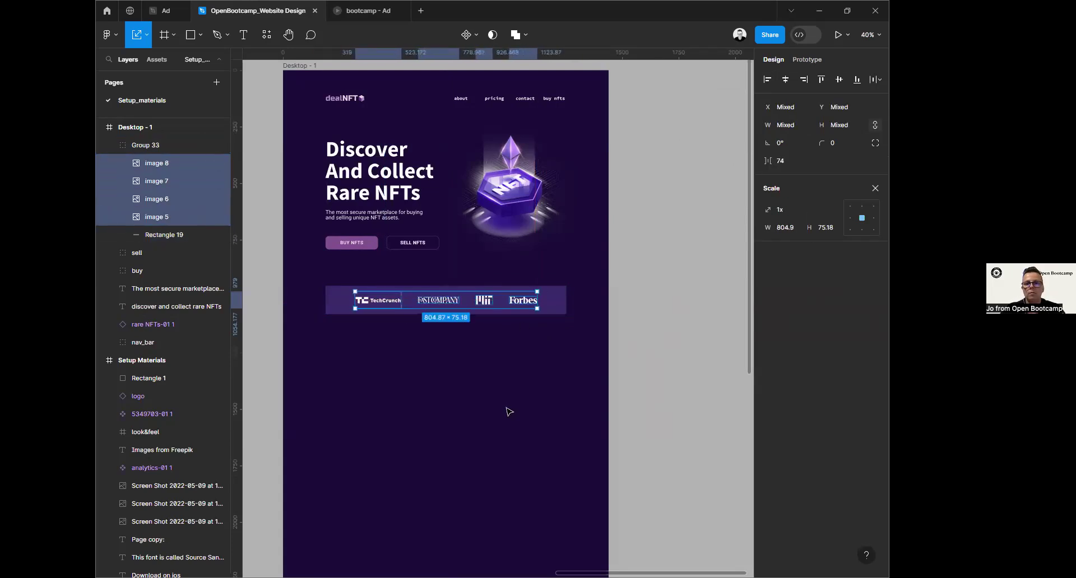
{"action": "left_click", "coordinate": [507, 413]}
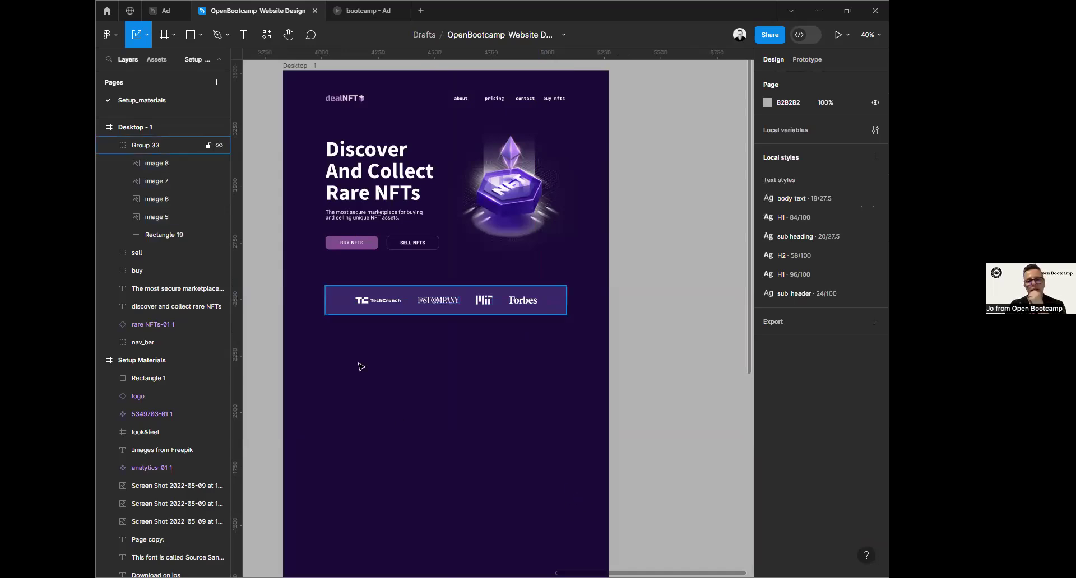
Step: Draw a 440 × 440 circle with the Ellipse tool and place it on the empty canvas beside the Desktop - 1 frame
{"action": "scroll", "coordinate": [312, 421], "scroll_direction": "down", "scroll_amount": 3}
{"action": "scroll", "coordinate": [284, 368], "scroll_direction": "left", "scroll_amount": 3}
{"action": "scroll", "coordinate": [506, 297], "scroll_direction": "left", "scroll_amount": 5}
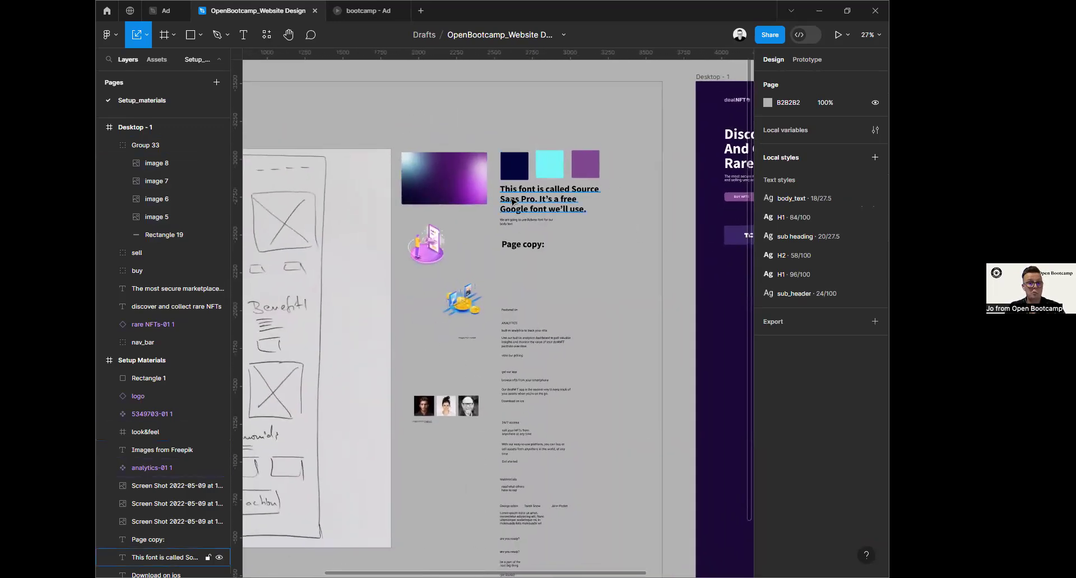
{"action": "left_click_drag", "start_coordinate": [636, 260], "coordinate": [415, 286]}
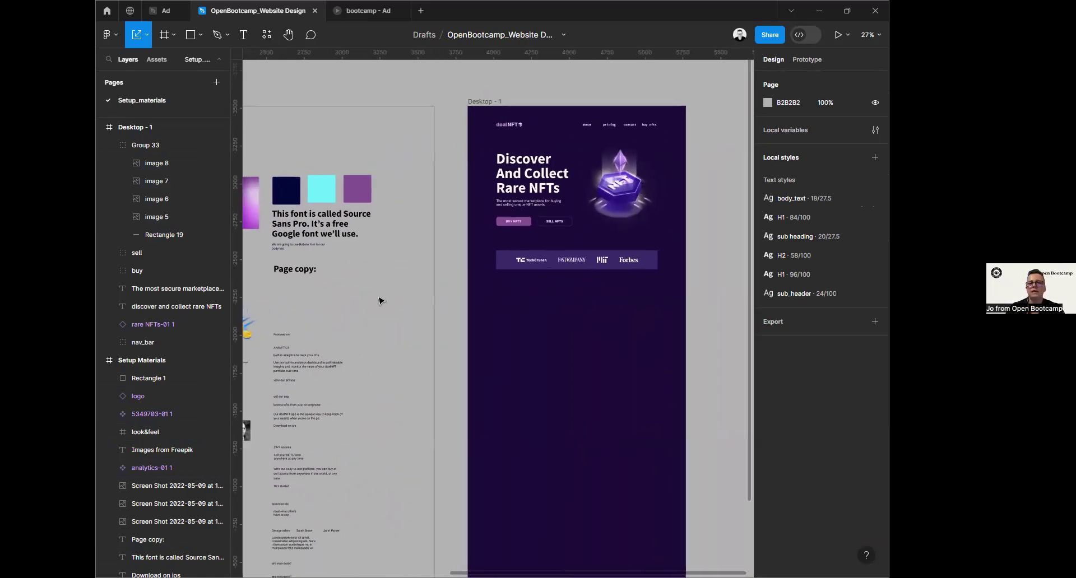
{"action": "left_click", "coordinate": [200, 35]}
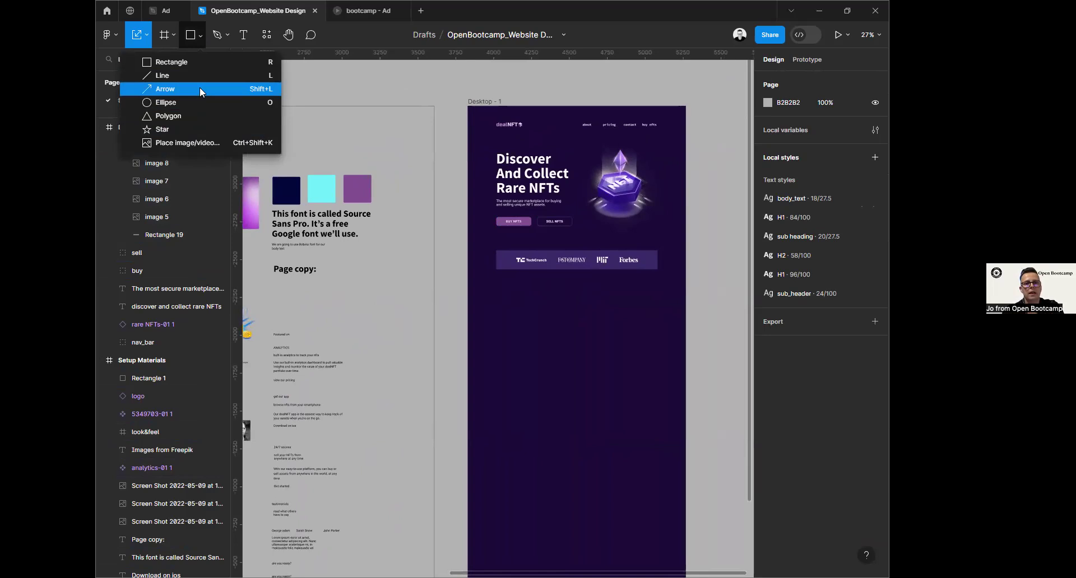
{"action": "left_click", "coordinate": [204, 103]}
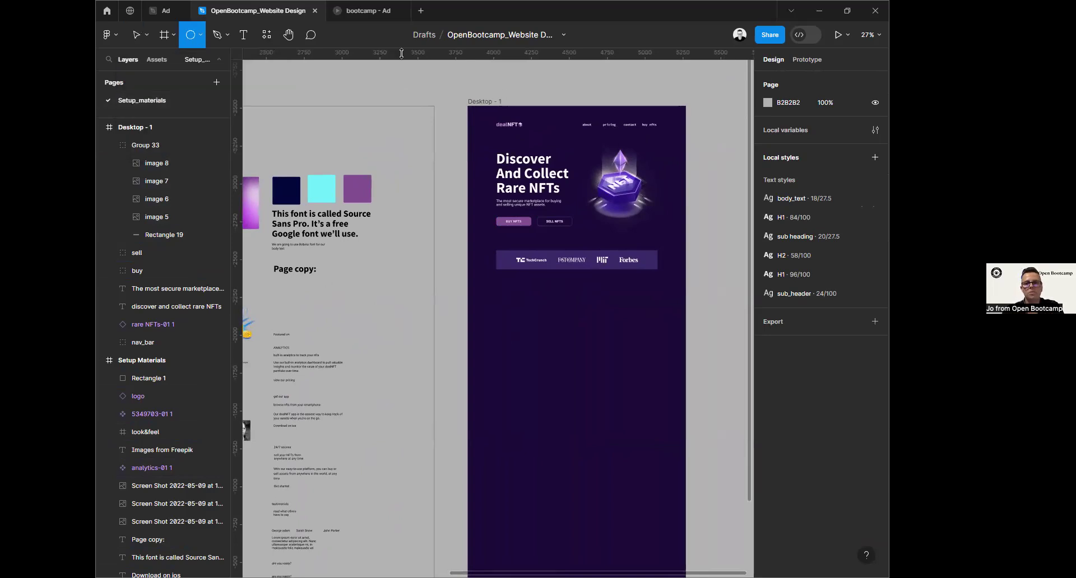
{"action": "left_click_drag", "start_coordinate": [422, 94], "coordinate": [488, 160]}
{"action": "left_click_drag", "start_coordinate": [450, 129], "coordinate": [644, 186]}
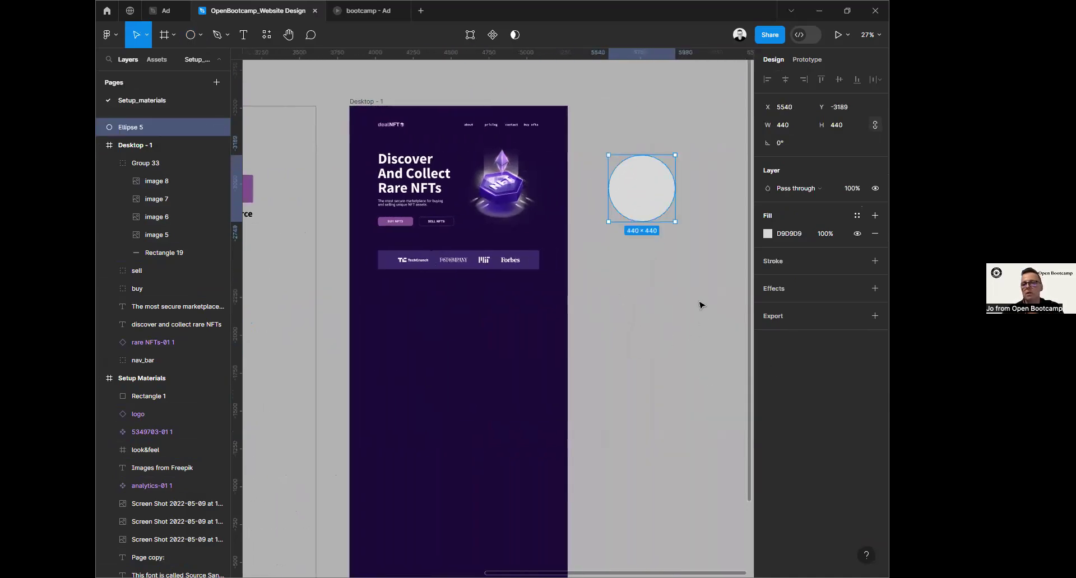
Step: Fill the circle with the purple 7F4891 sampled from the colour swatch in the setup materials
{"action": "left_click", "coordinate": [769, 234]}
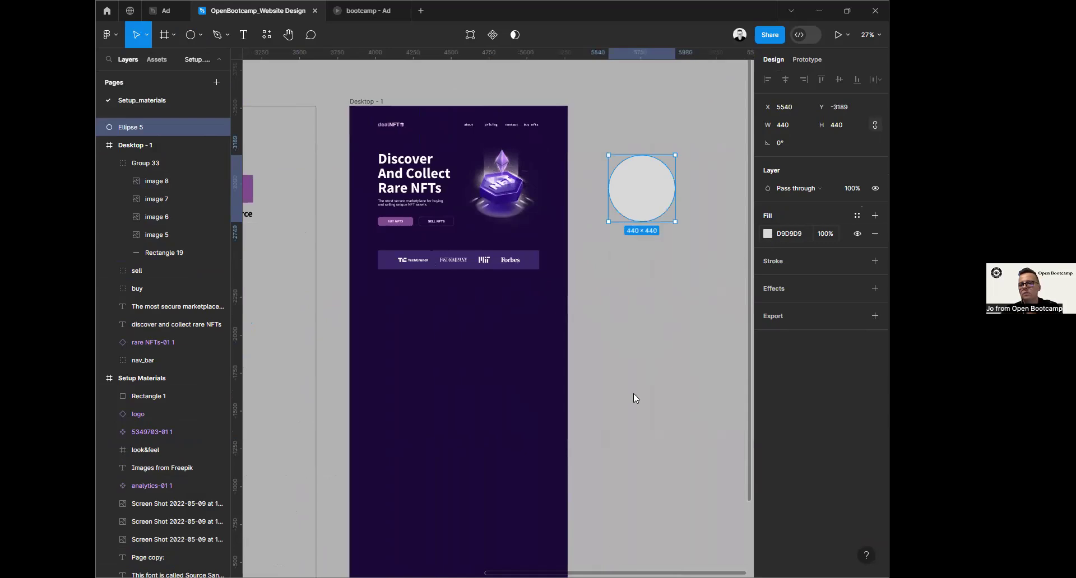
{"action": "left_click", "coordinate": [635, 426]}
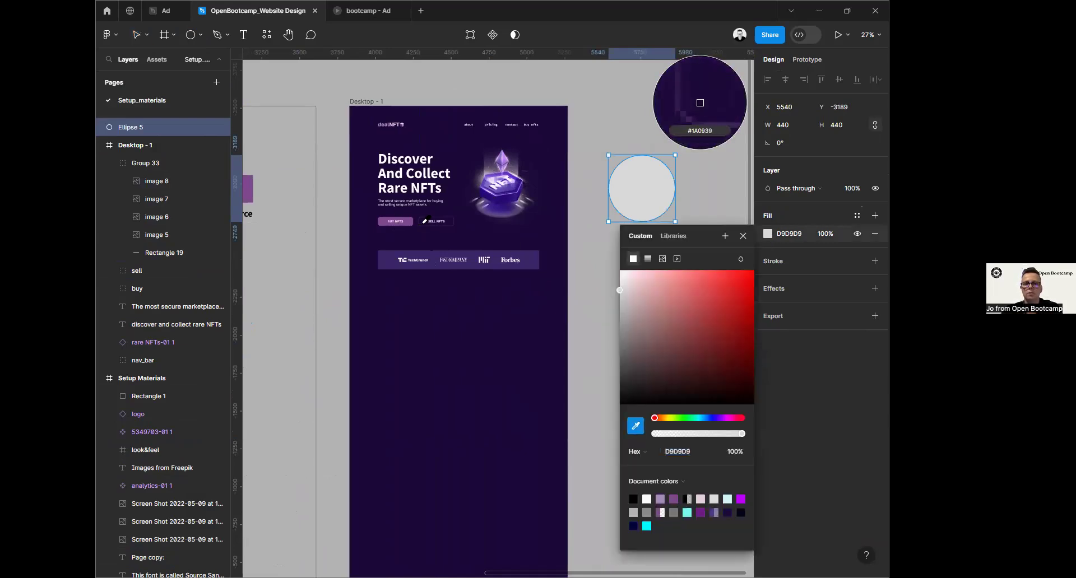
{"action": "scroll", "coordinate": [347, 216], "scroll_direction": "down", "scroll_amount": 3}
{"action": "scroll", "coordinate": [267, 191], "scroll_direction": "down", "scroll_amount": 2}
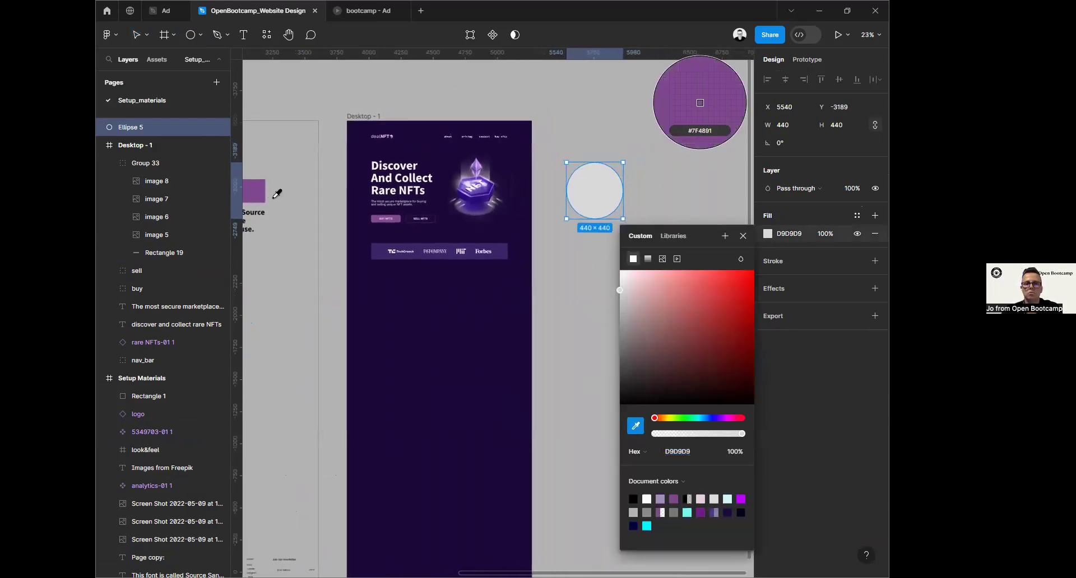
{"action": "left_click", "coordinate": [264, 192]}
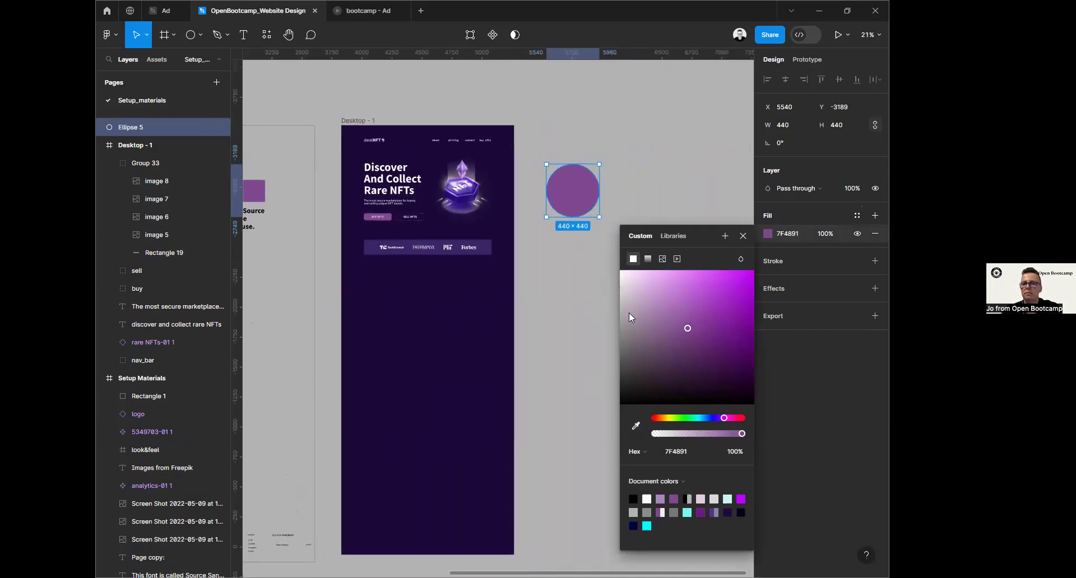
{"action": "left_click", "coordinate": [743, 236]}
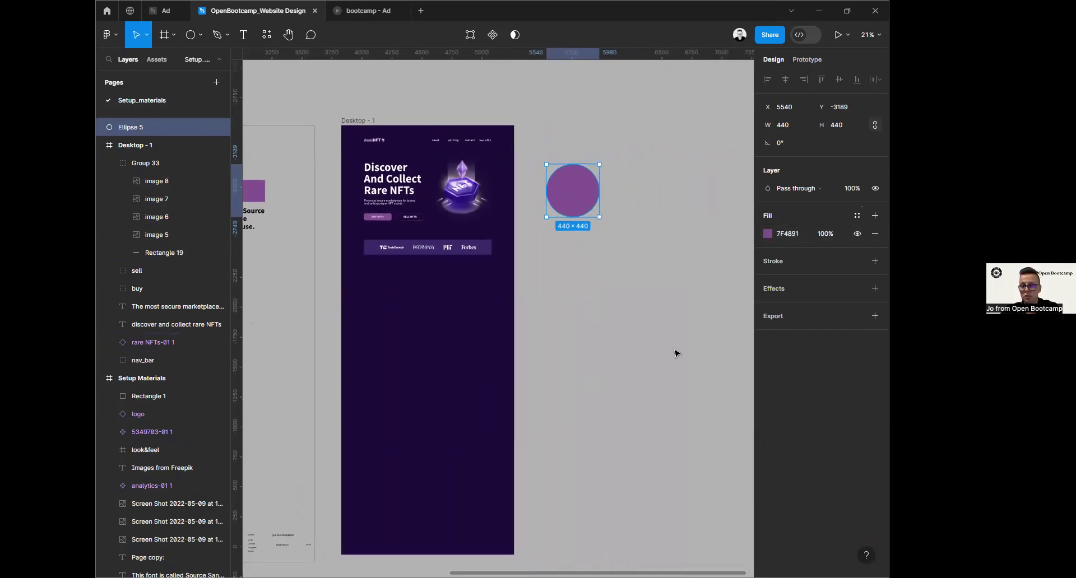
Step: Add a layer blur effect to the purple circle with a blur of 38
{"action": "left_click", "coordinate": [783, 286]}
{"action": "left_click", "coordinate": [811, 311]}
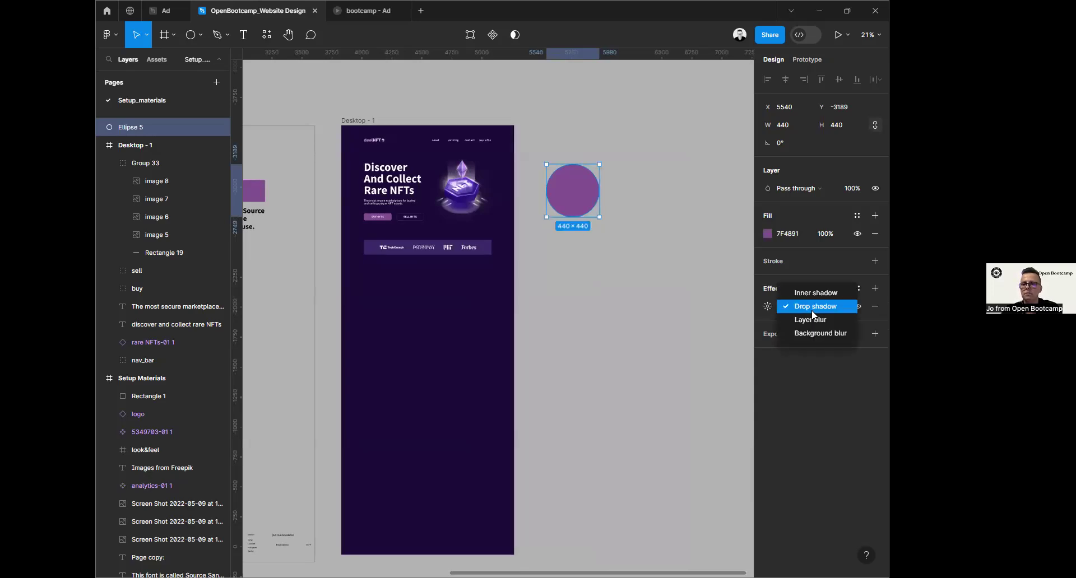
{"action": "left_click", "coordinate": [811, 322]}
{"action": "left_click", "coordinate": [767, 307]}
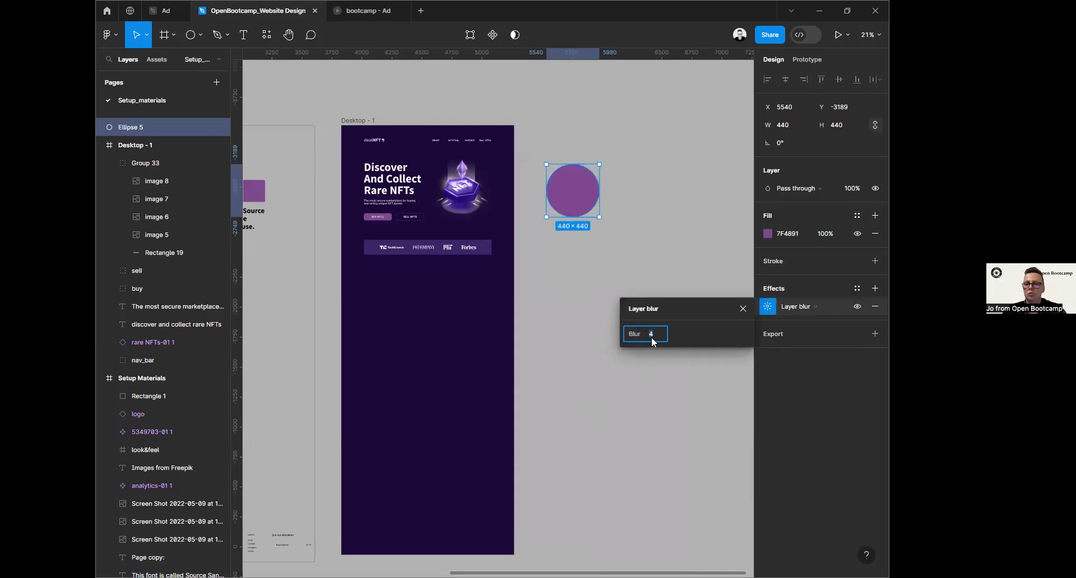
{"action": "type", "text": "38"}
{"action": "key", "text": "Return"}
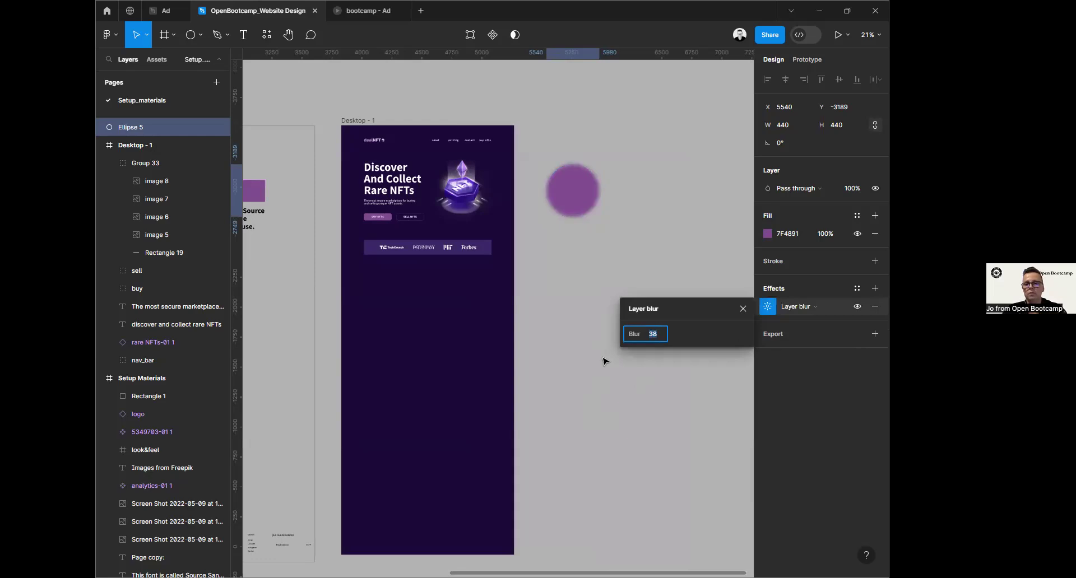
Step: Set the circle's layer blur to 150 and its layer opacity to 30%
{"action": "type", "text": "150"}
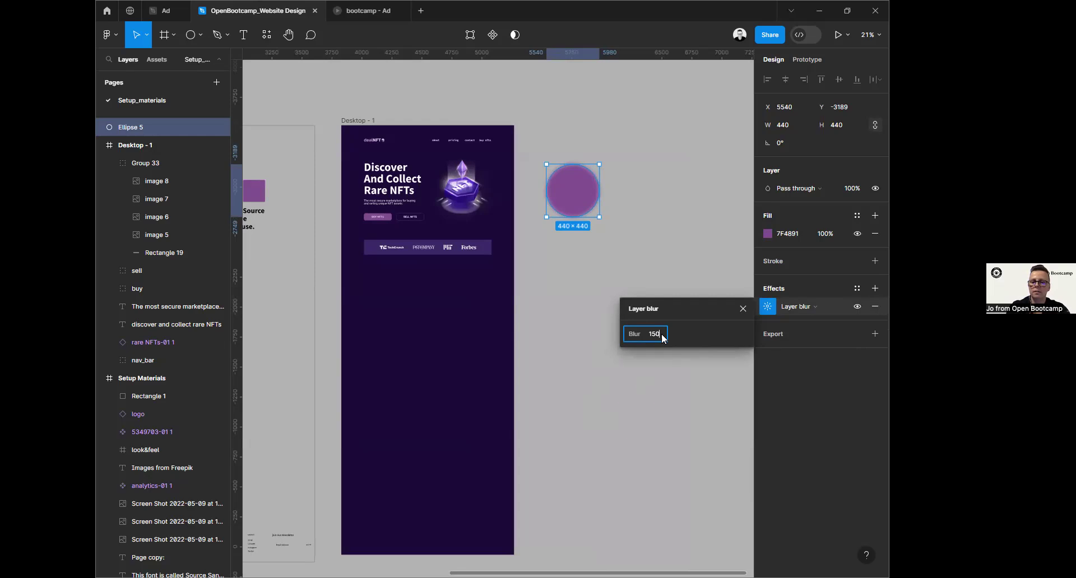
{"action": "key", "text": "Return"}
{"action": "key", "text": "3"}
Step: Move the circle over the right edge of the Desktop - 1 frame and reduce its layer blur to 80
{"action": "left_click_drag", "start_coordinate": [593, 194], "coordinate": [519, 224]}
{"action": "key", "text": "ctrl+z"}
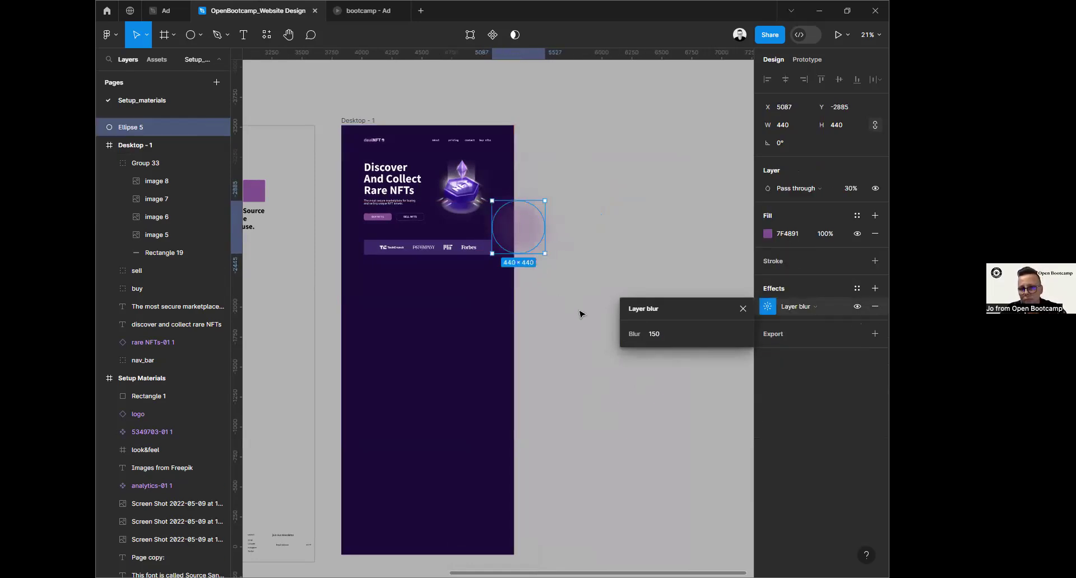
{"action": "left_click", "coordinate": [660, 335]}
{"action": "type", "text": "100"}
{"action": "key", "text": "Return"}
{"action": "left_click", "coordinate": [661, 337]}
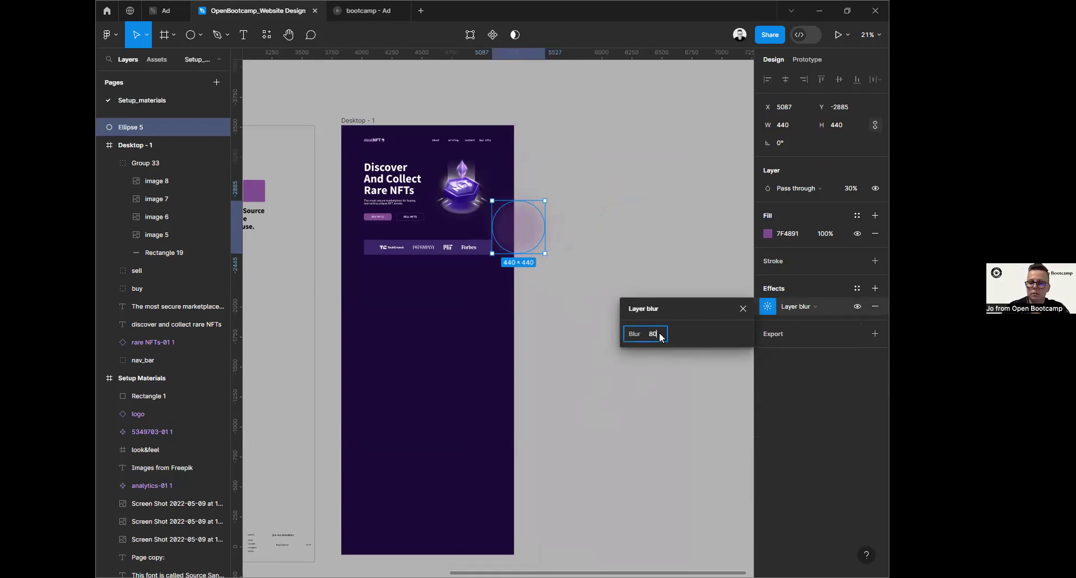
{"action": "key", "text": "Return"}
Step: Reposition the blurred circle to X 5050, Y -2941 so it straddles the frame's right edge above the logo band's level
{"action": "left_click_drag", "start_coordinate": [530, 238], "coordinate": [521, 235]}
{"action": "scroll", "coordinate": [552, 280], "scroll_direction": "up", "scroll_amount": 5}
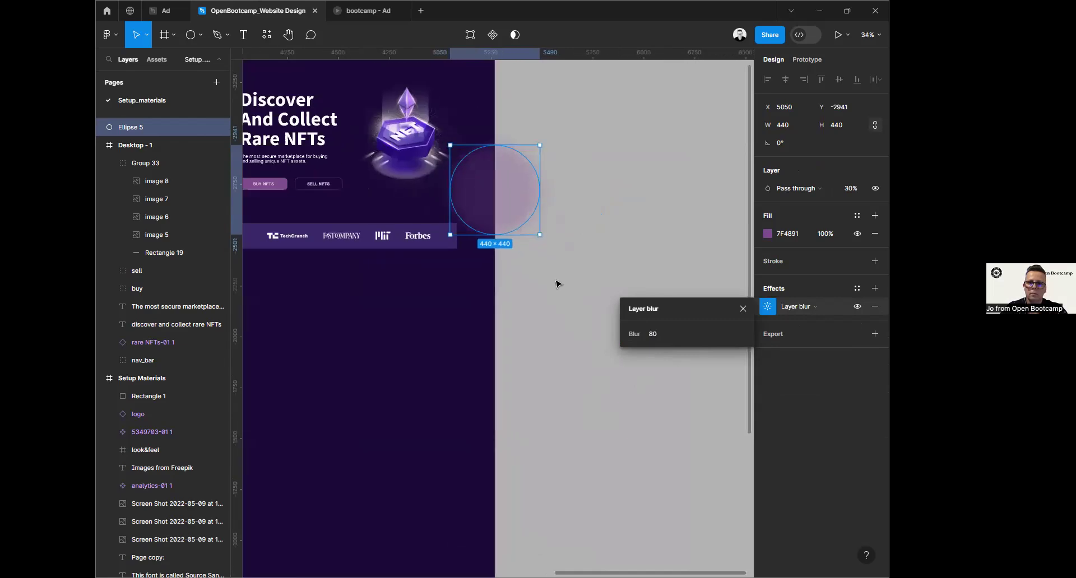
{"action": "left_click", "coordinate": [533, 324]}
{"action": "scroll", "coordinate": [532, 324], "scroll_direction": "up", "scroll_amount": 3}
{"action": "scroll", "coordinate": [532, 324], "scroll_direction": "left", "scroll_amount": 4}
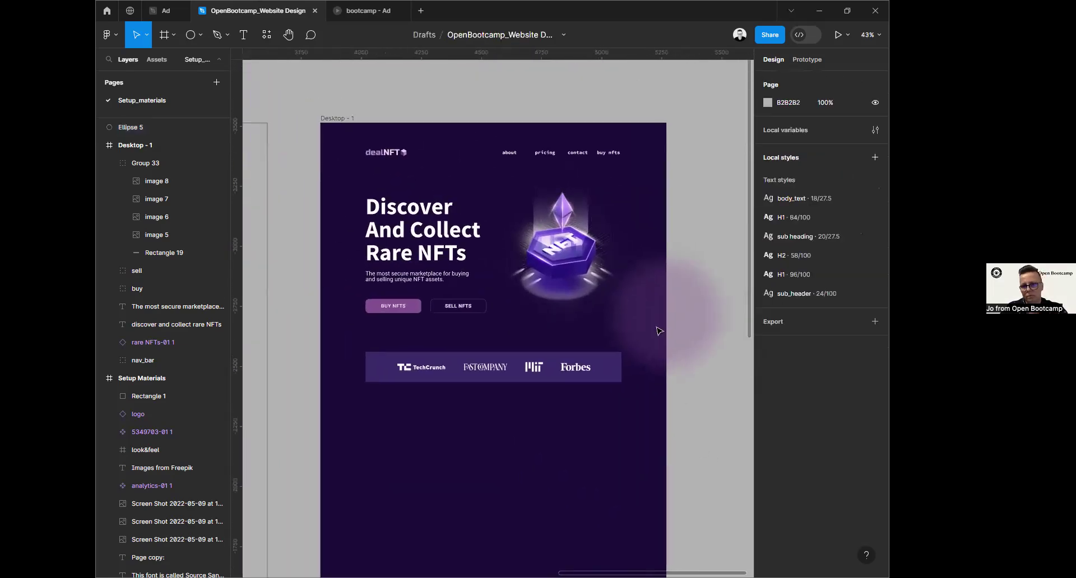
Step: Move the Ellipse 5 layer into the Desktop - 1 frame so the frame clips the glow
{"action": "left_click", "coordinate": [644, 354]}
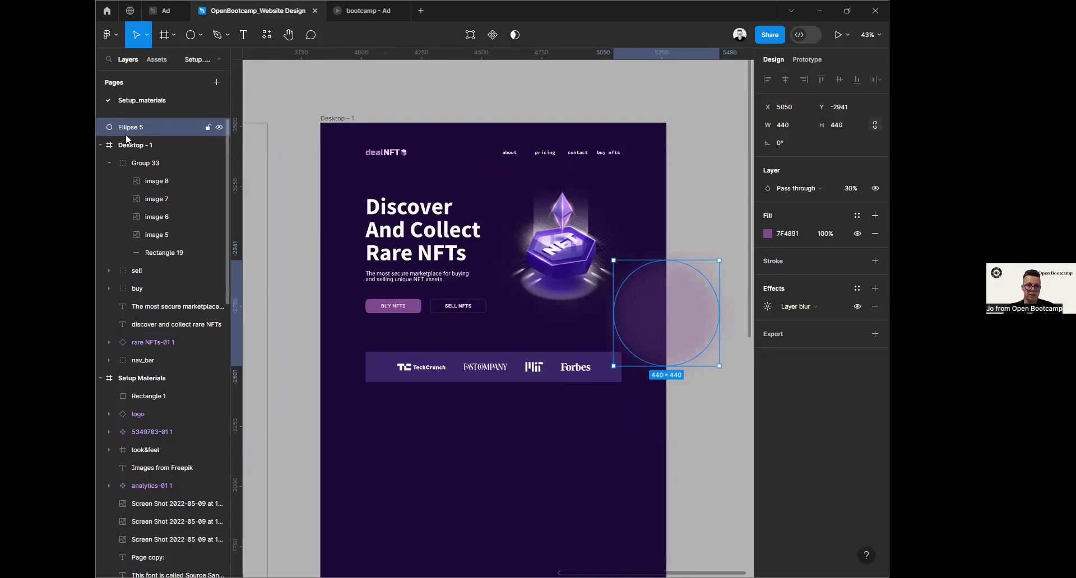
{"action": "left_click", "coordinate": [99, 144]}
{"action": "left_click", "coordinate": [101, 144]}
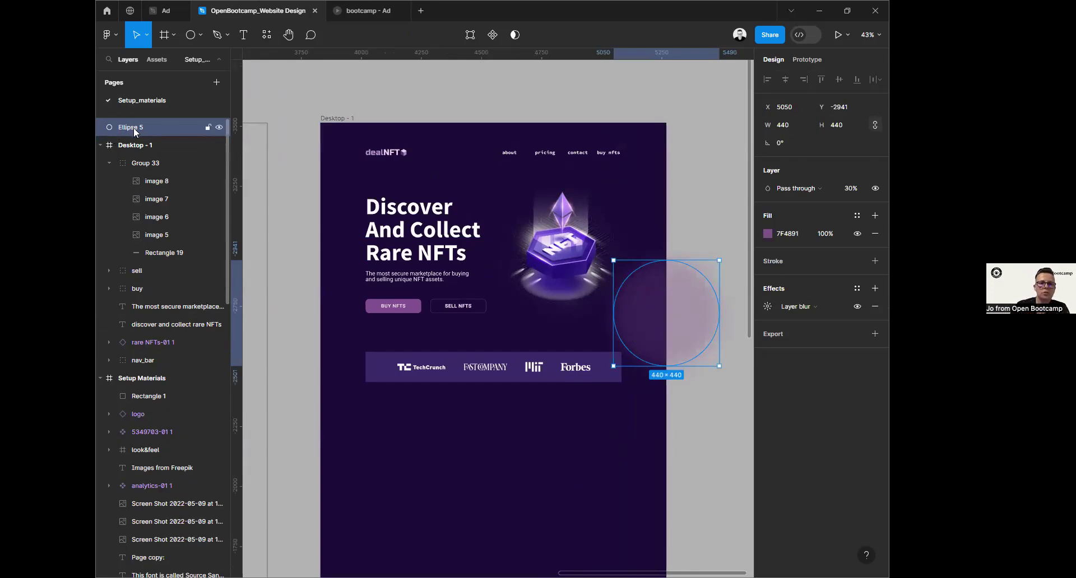
{"action": "left_click_drag", "start_coordinate": [135, 129], "coordinate": [143, 148]}
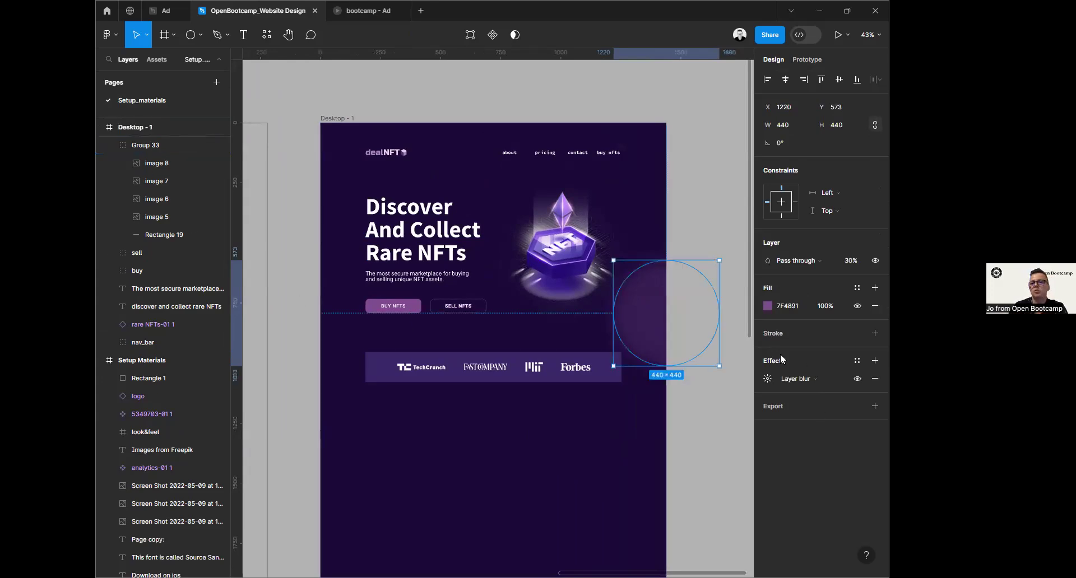
{"action": "left_click", "coordinate": [730, 201]}
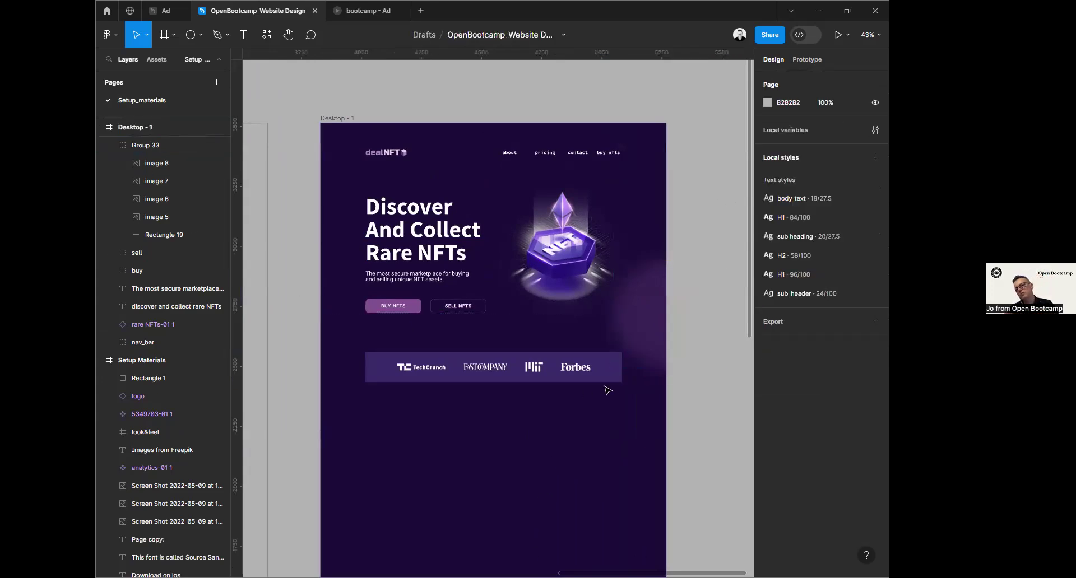
{"action": "left_click", "coordinate": [657, 308]}
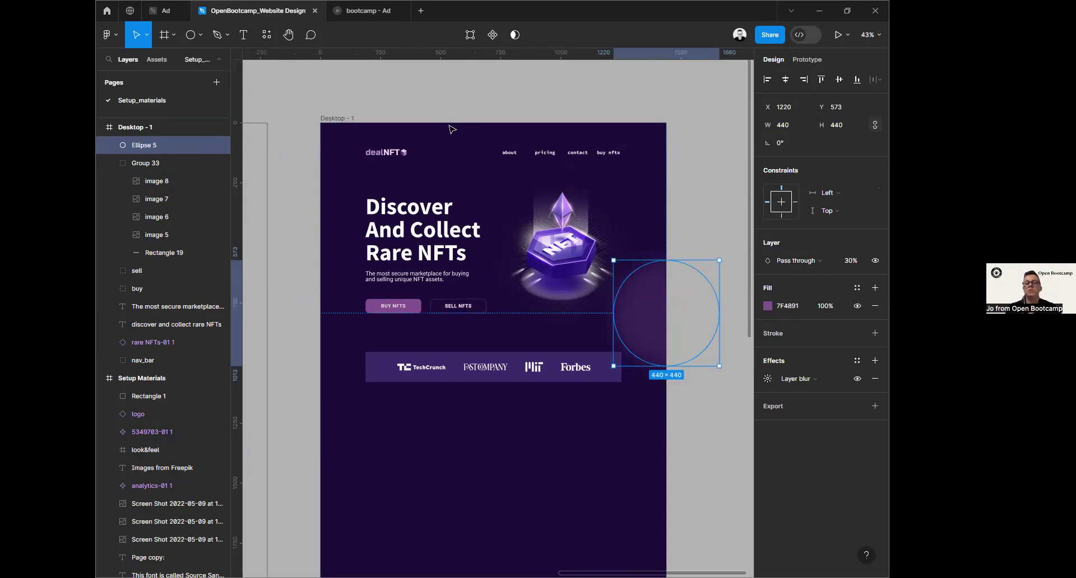
Step: Set the layer blur of the glow circle on the frame's right edge to 83
{"action": "left_click", "coordinate": [342, 119]}
{"action": "scroll", "coordinate": [634, 370], "scroll_direction": "down", "scroll_amount": 4}
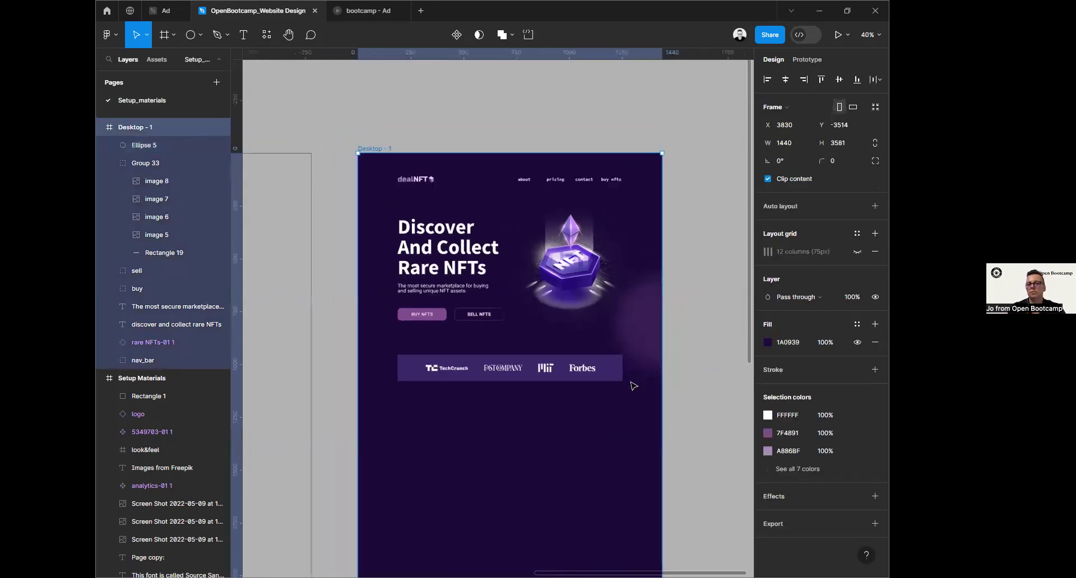
{"action": "left_click", "coordinate": [524, 239]}
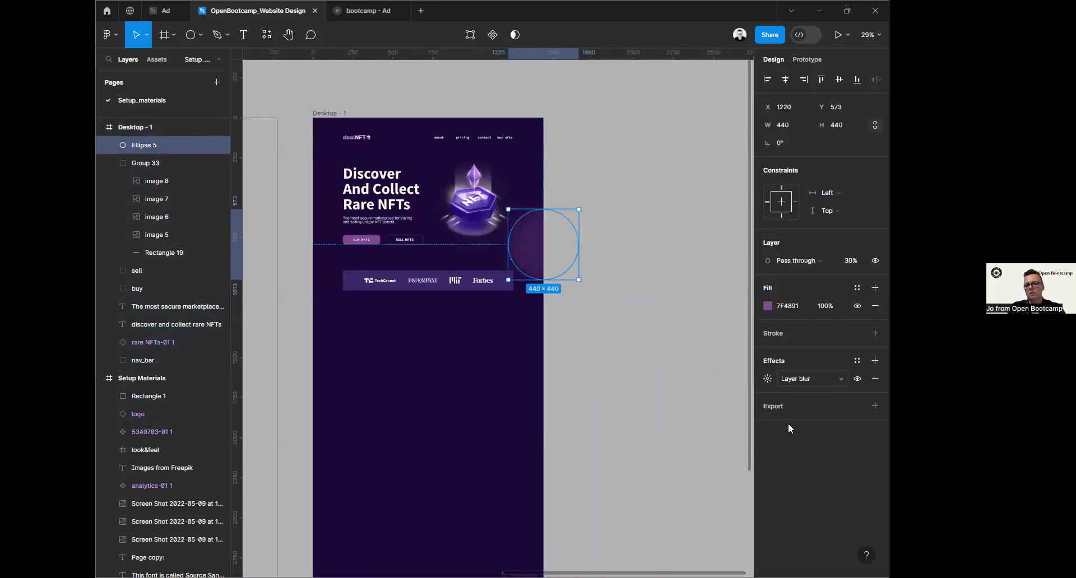
{"action": "left_click", "coordinate": [768, 379]}
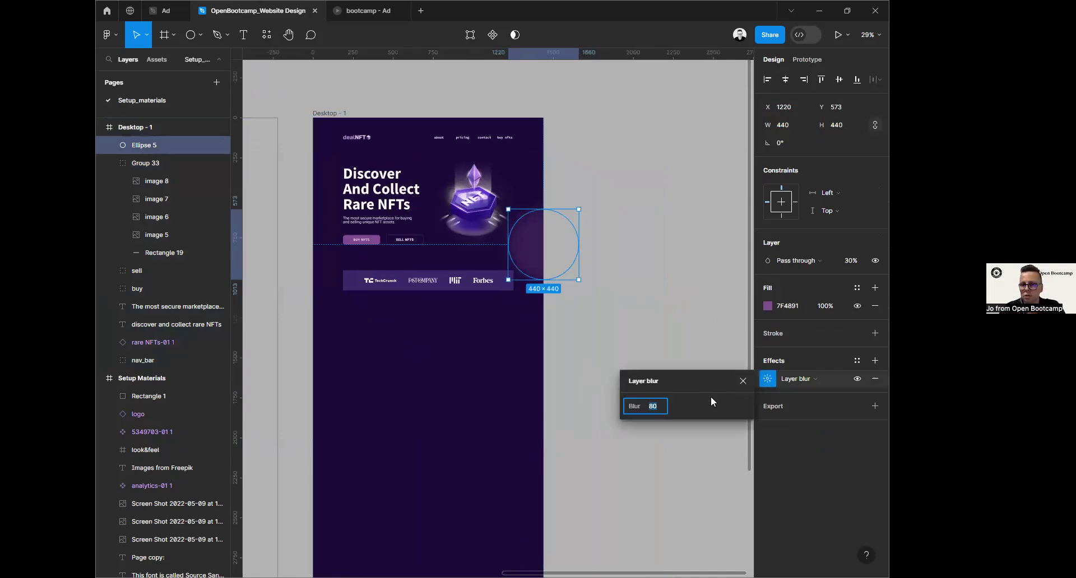
{"action": "left_click_drag", "start_coordinate": [635, 408], "coordinate": [659, 428]}
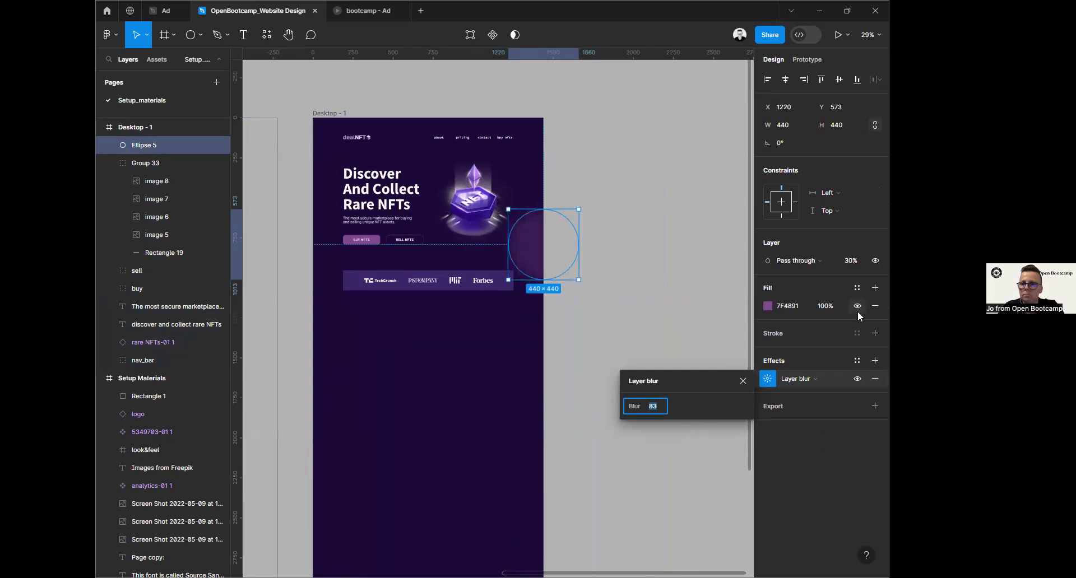
Step: Change the glow circle's fill to the brighter purple AA0FDD
{"action": "left_click", "coordinate": [767, 306]}
{"action": "left_click_drag", "start_coordinate": [707, 337], "coordinate": [745, 309]}
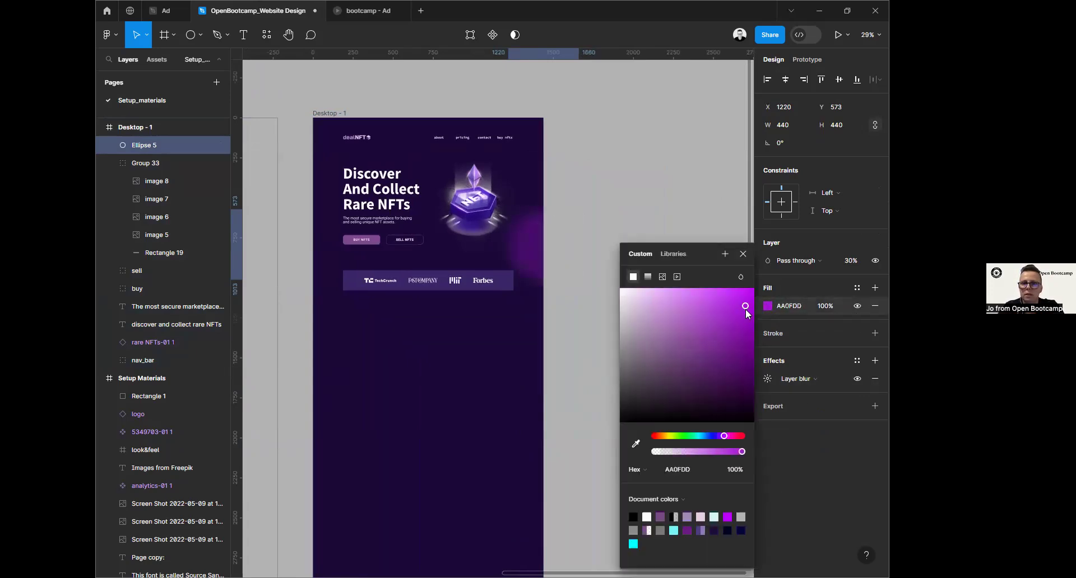
{"action": "left_click", "coordinate": [744, 255]}
Step: Increase the purple glow circle's layer blur to 117
{"action": "left_click", "coordinate": [767, 379]}
{"action": "left_click_drag", "start_coordinate": [633, 406], "coordinate": [227, 437]}
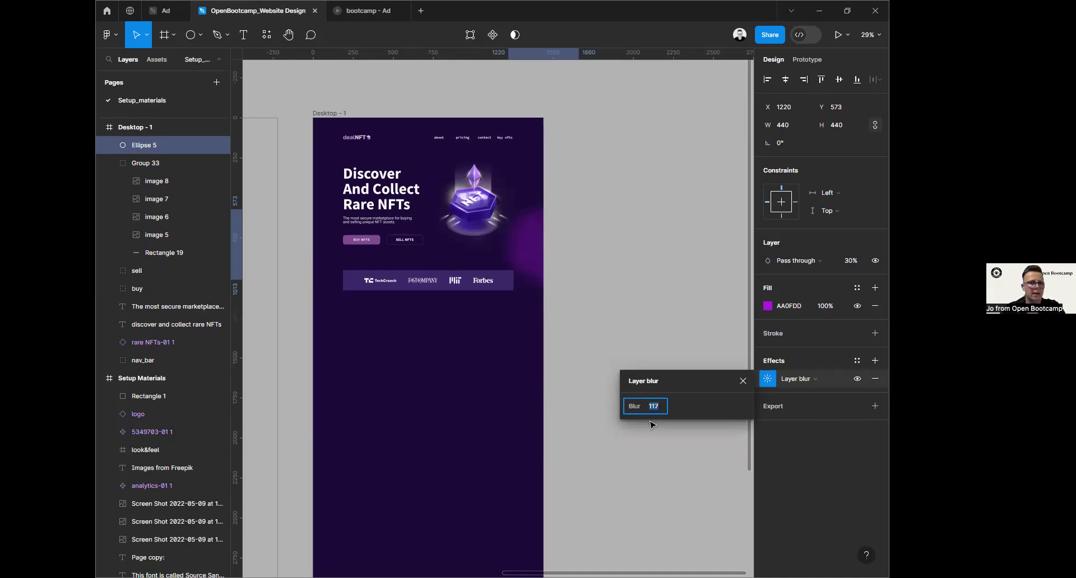
{"action": "left_click", "coordinate": [743, 381]}
{"action": "key", "text": "Escape"}
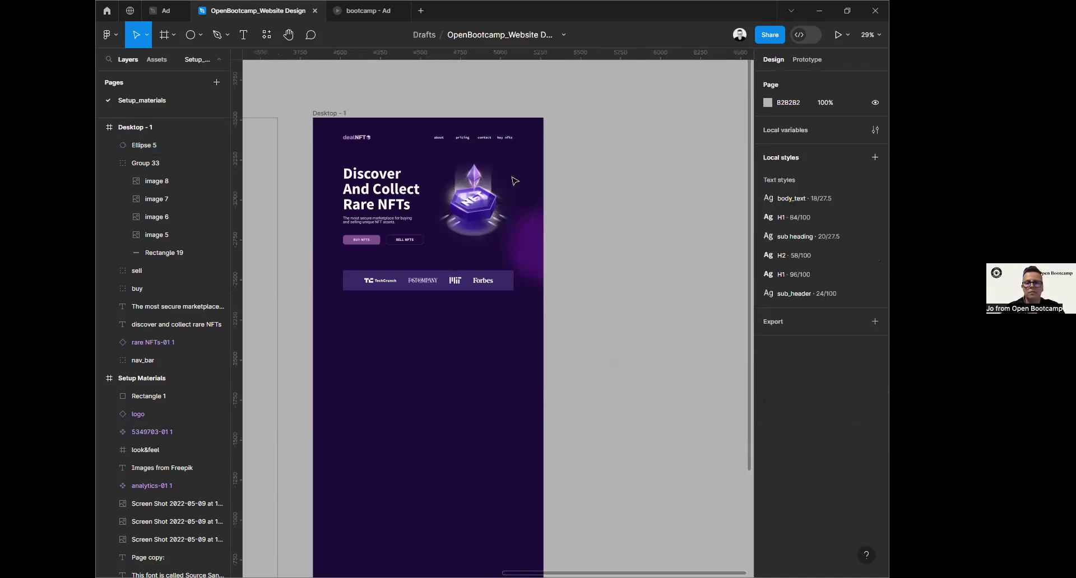
Step: Shift the hero's NFT illustration slightly to the right
{"action": "left_click_drag", "start_coordinate": [479, 220], "coordinate": [483, 220]}
{"action": "left_click", "coordinate": [623, 489]}
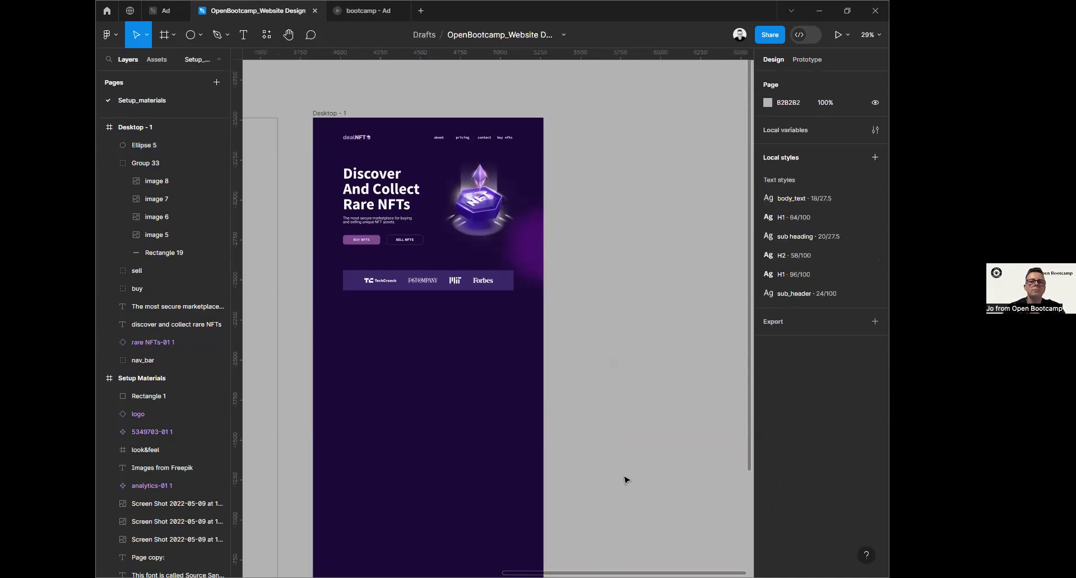
Step: Duplicate the purple glow circle and place the copy above the Desktop - 1 frame at X 4238, Y -4099
{"action": "left_click_drag", "start_coordinate": [626, 480], "coordinate": [673, 533]}
{"action": "left_click", "coordinate": [589, 303]}
{"action": "left_click_drag", "start_coordinate": [588, 303], "coordinate": [457, 113]}
Step: Recolor the copied circle with the cyan 75F8F8 sampled from the Setup Materials swatch
{"action": "left_click", "coordinate": [767, 233]}
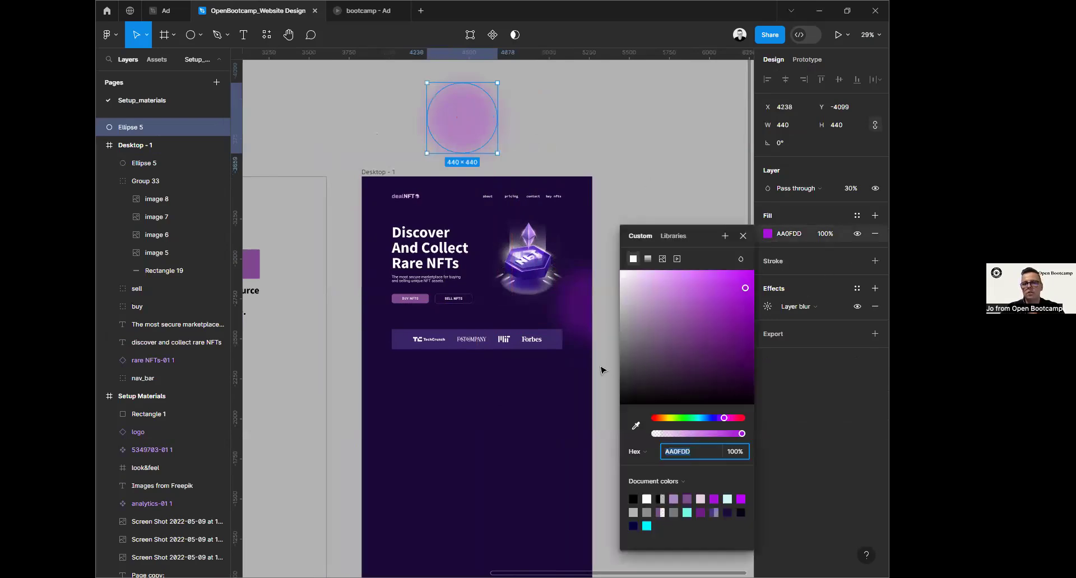
{"action": "scroll", "coordinate": [363, 320], "scroll_direction": "down", "scroll_amount": 3}
{"action": "left_click", "coordinate": [635, 426]}
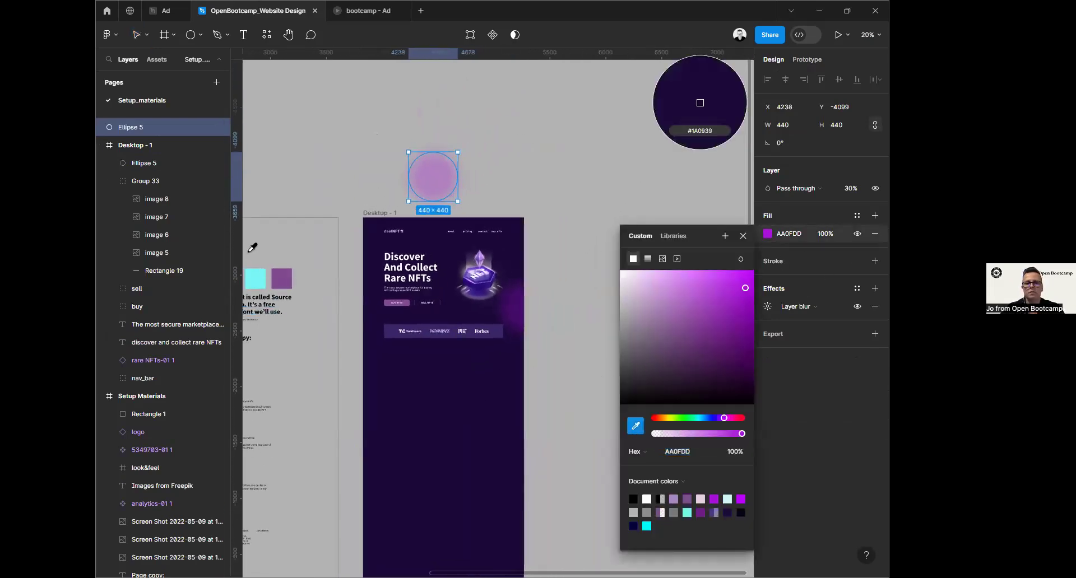
{"action": "left_click", "coordinate": [255, 279]}
{"action": "left_click", "coordinate": [743, 236]}
{"action": "left_click", "coordinate": [571, 133]}
Step: Move the cyan circle into the Desktop - 1 frame over the logo's top edge, at X 139, Y -209
{"action": "left_click", "coordinate": [418, 182]}
{"action": "left_click_drag", "start_coordinate": [433, 176], "coordinate": [403, 218]}
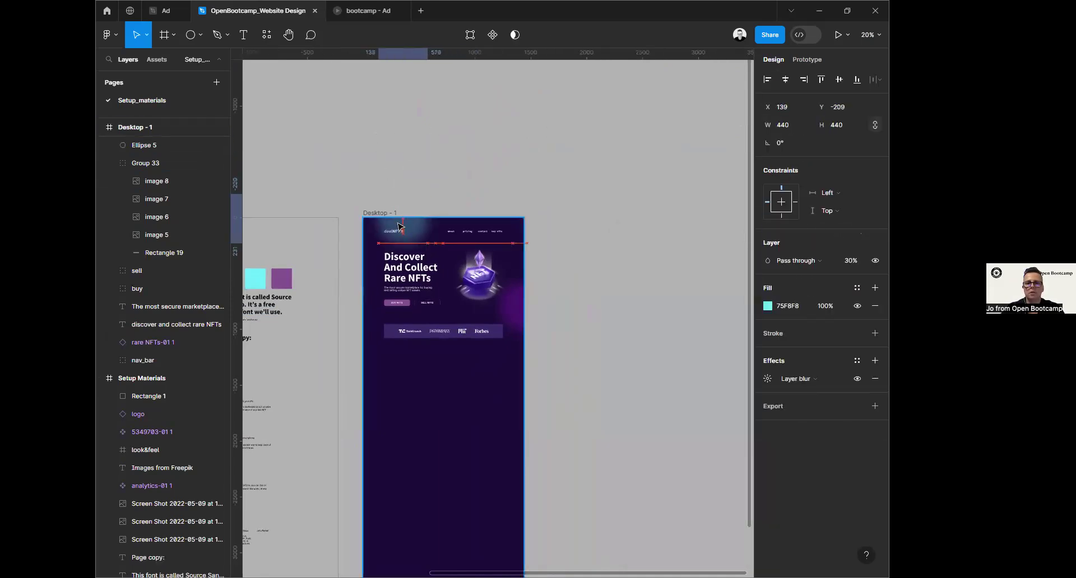
{"action": "key", "text": "ctrl+d"}
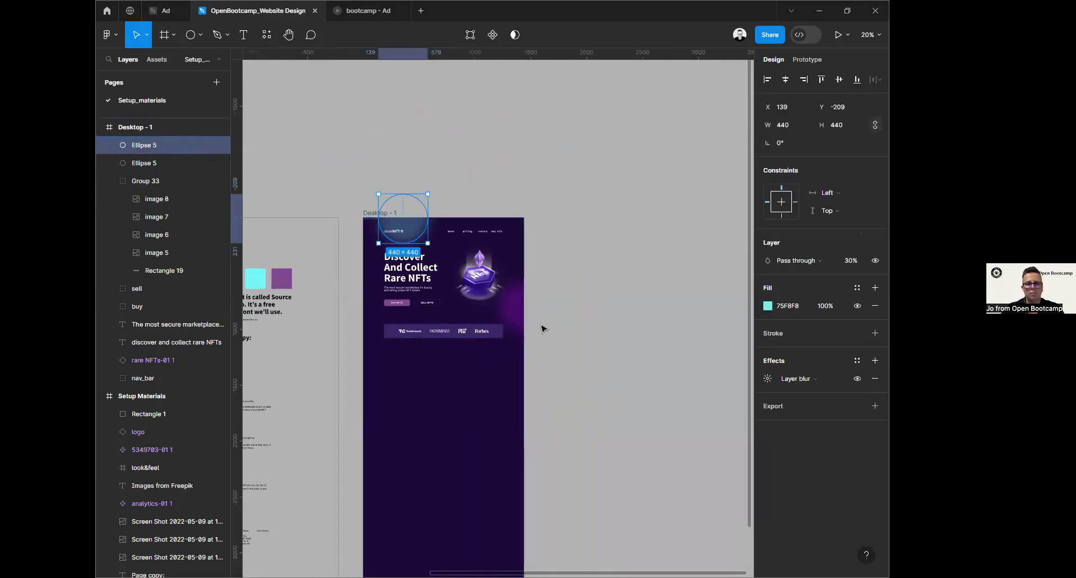
Step: Group the cyan and purple glow circles and name the group ellipse
{"action": "left_click", "coordinate": [526, 315], "text": "shift"}
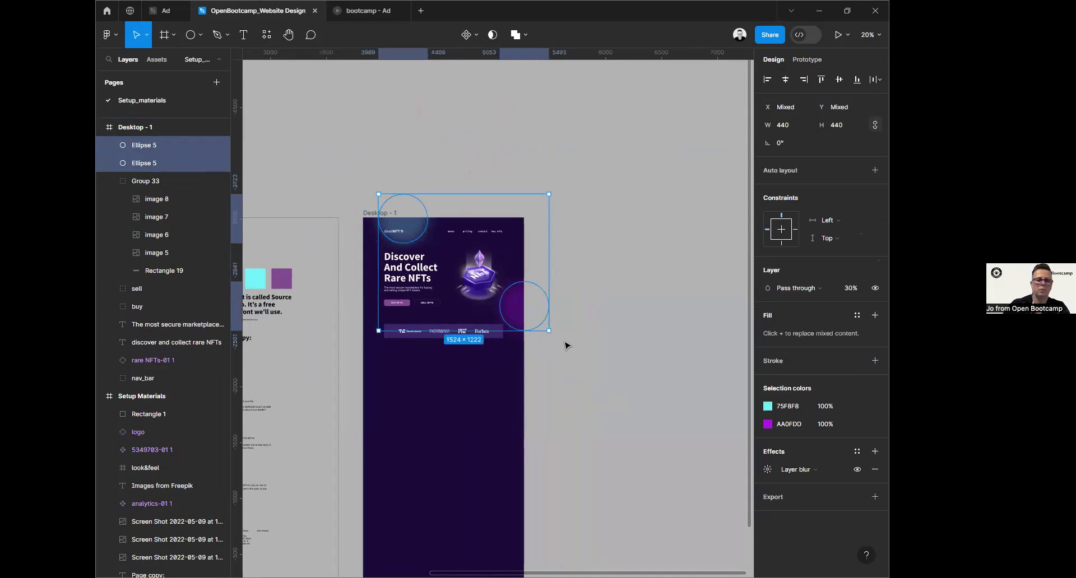
{"action": "key", "text": "ctrl+g"}
{"action": "key", "text": "ctrl+r"}
{"action": "type", "text": "e"}
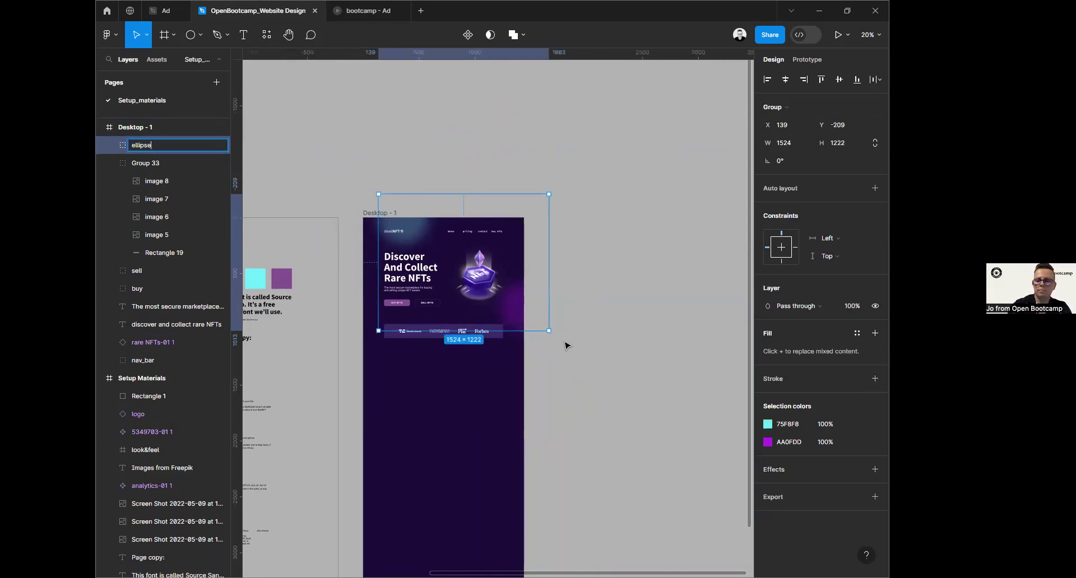
{"action": "key", "text": "Return"}
{"action": "left_click", "coordinate": [646, 406]}
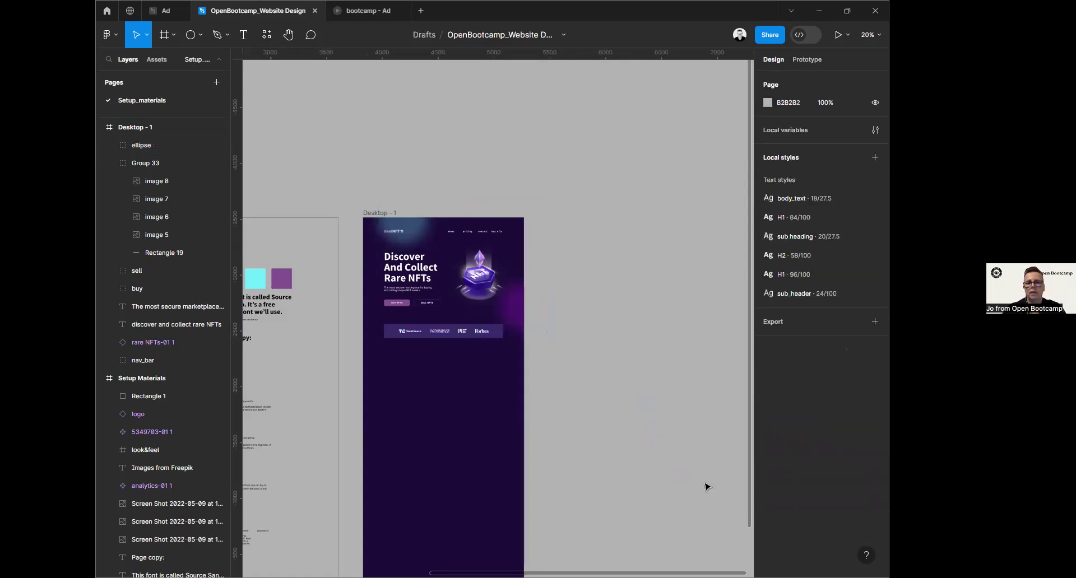
Step: Set the cyan circle's fill opacity to 80%
{"action": "double_click", "coordinate": [419, 237]}
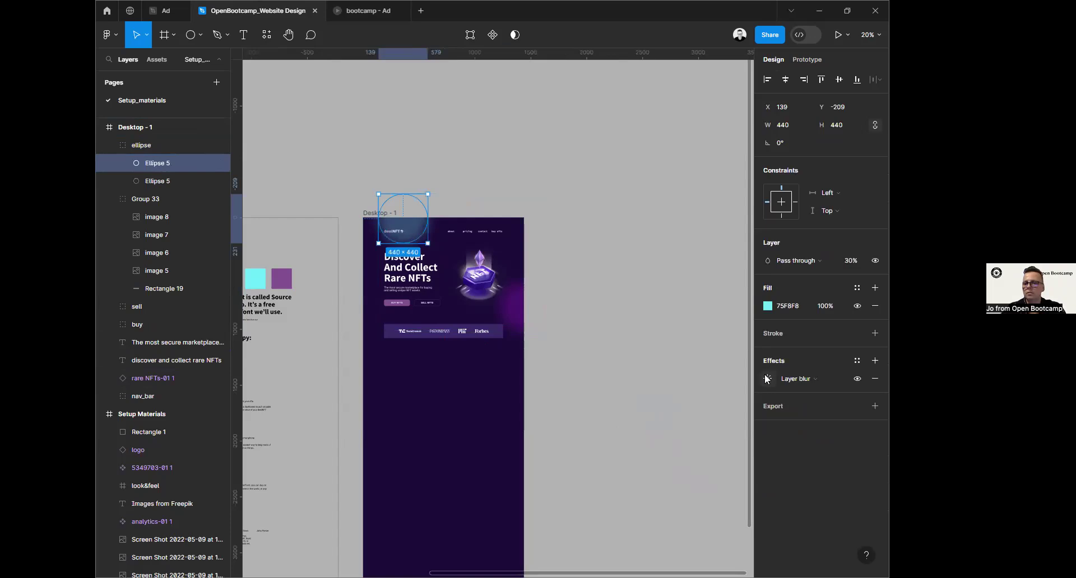
{"action": "type", "text": "80"}
{"action": "key", "text": "Return"}
Step: Nudge the cyan circle right and up to X 195, Y -257 within the frame
{"action": "key", "text": "Right"}
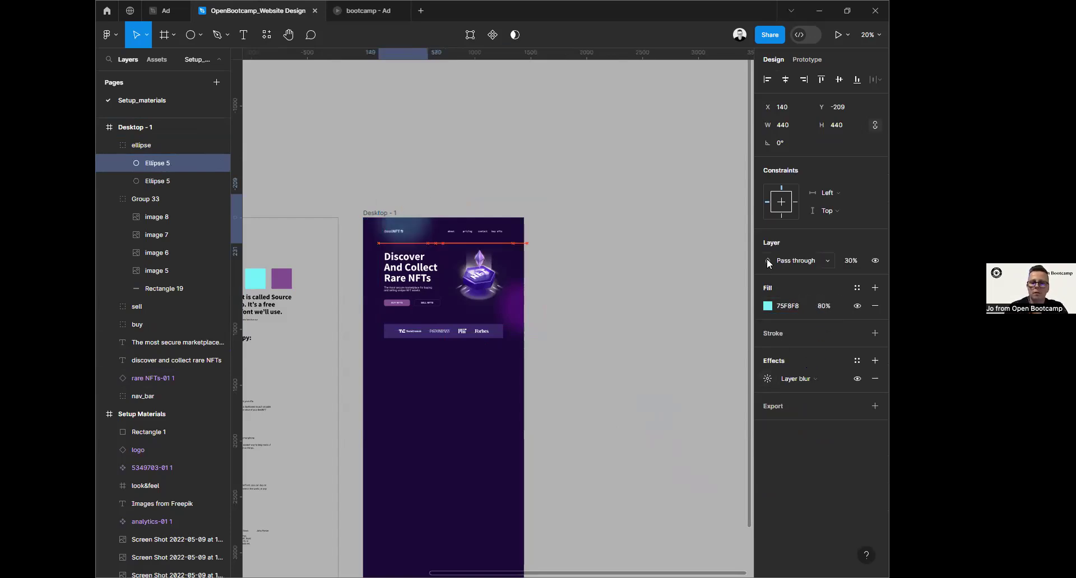
{"action": "key", "text": "shift+Right"}
{"action": "key", "text": "shift+Right"}
{"action": "key", "text": "shift+Right"}
{"action": "key", "text": "Right"}
{"action": "key", "text": "Right"}
{"action": "key", "text": "Right"}
{"action": "key", "text": "Right"}
{"action": "key", "text": "Right"}
{"action": "key", "text": "shift+Up"}
{"action": "key", "text": "Up"}
{"action": "key", "text": "Up"}
{"action": "key", "text": "Up"}
{"action": "key", "text": "Up"}
{"action": "key", "text": "Up"}
{"action": "key", "text": "Up"}
{"action": "key", "text": "Up"}
{"action": "key", "text": "shift+Up"}
{"action": "key", "text": "shift+Up"}
{"action": "key", "text": "shift+Up"}
{"action": "key", "text": "Up"}
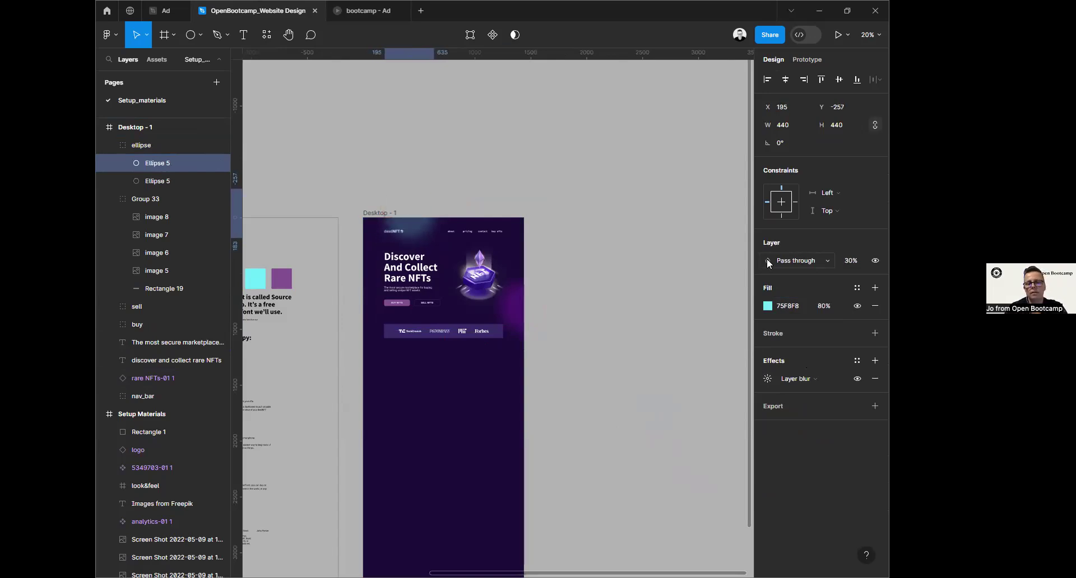
{"action": "scroll", "coordinate": [477, 290], "scroll_direction": "up", "scroll_amount": 5}
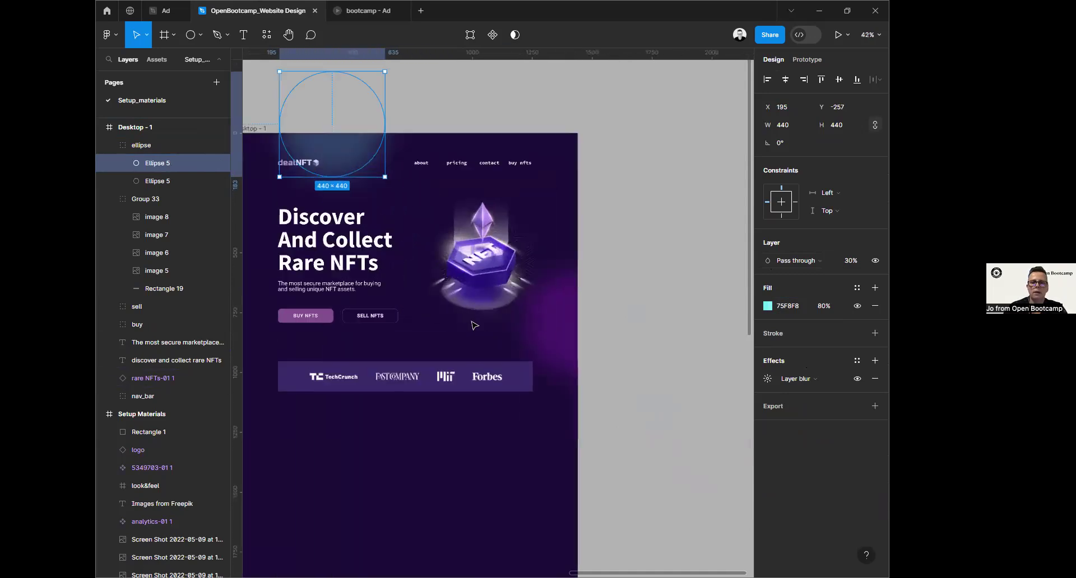
{"action": "left_click", "coordinate": [660, 509]}
{"action": "left_click_drag", "start_coordinate": [658, 506], "coordinate": [725, 425]}
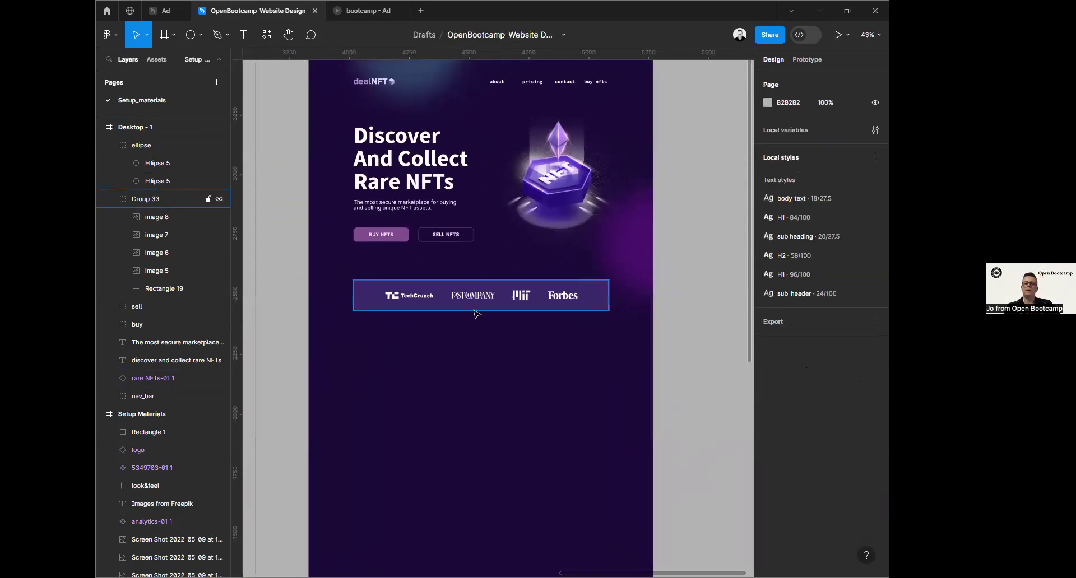
Step: Set the opacity of the press logo band's 4E3887 color to 40%
{"action": "left_click", "coordinate": [591, 296]}
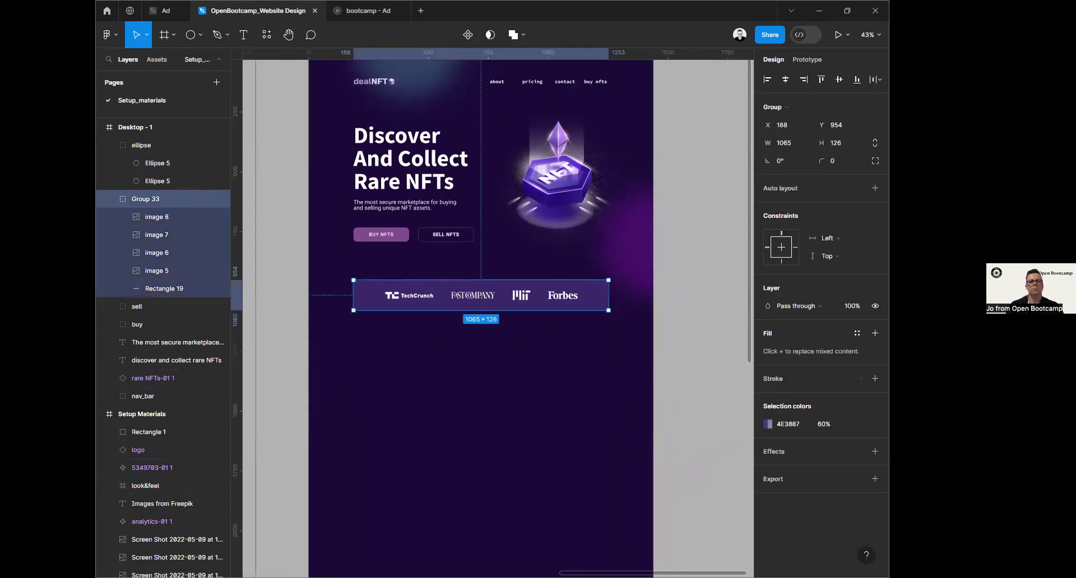
{"action": "left_click", "coordinate": [834, 427]}
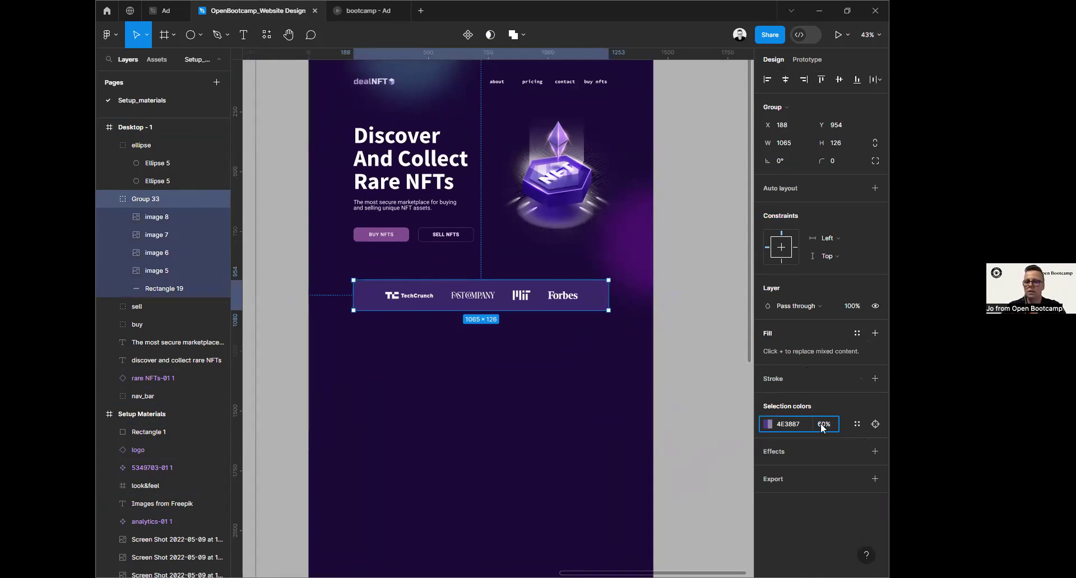
{"action": "type", "text": "40"}
{"action": "key", "text": "Return"}
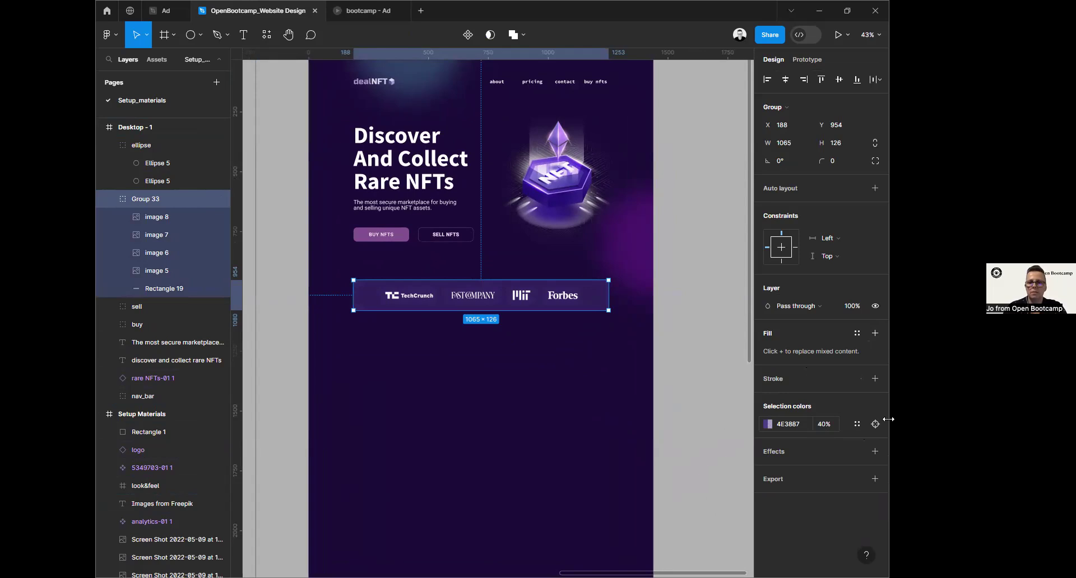
{"action": "left_click", "coordinate": [379, 430]}
Step: Move the analytics illustration from Setup Materials into Desktop - 1 below the logo band, at X 137, Y 1223
{"action": "scroll", "coordinate": [375, 408], "scroll_direction": "down", "scroll_amount": 5}
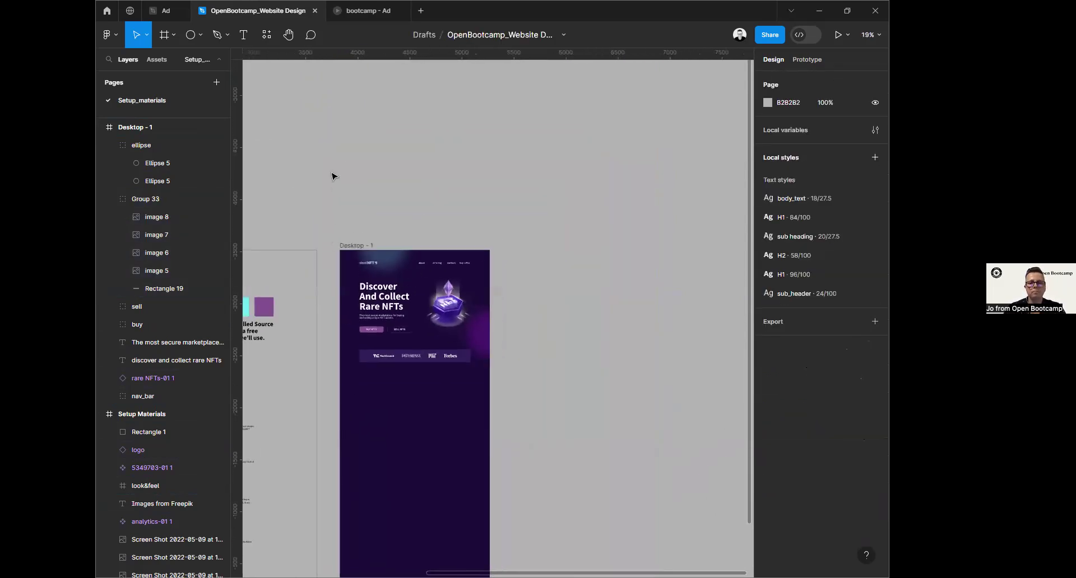
{"action": "scroll", "coordinate": [432, 125], "scroll_direction": "left", "scroll_amount": 10}
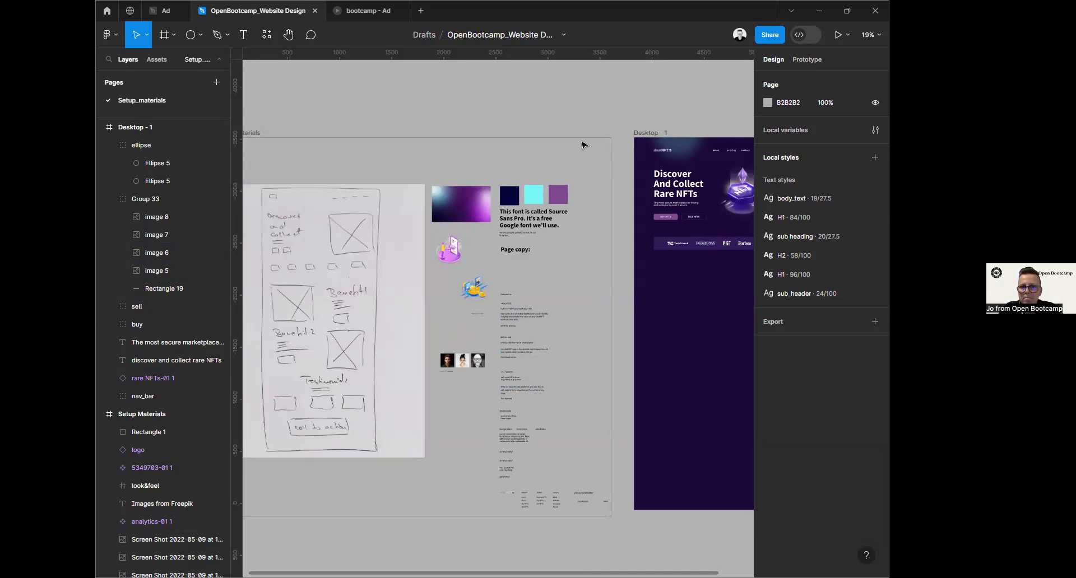
{"action": "left_click_drag", "start_coordinate": [555, 112], "coordinate": [498, 81]}
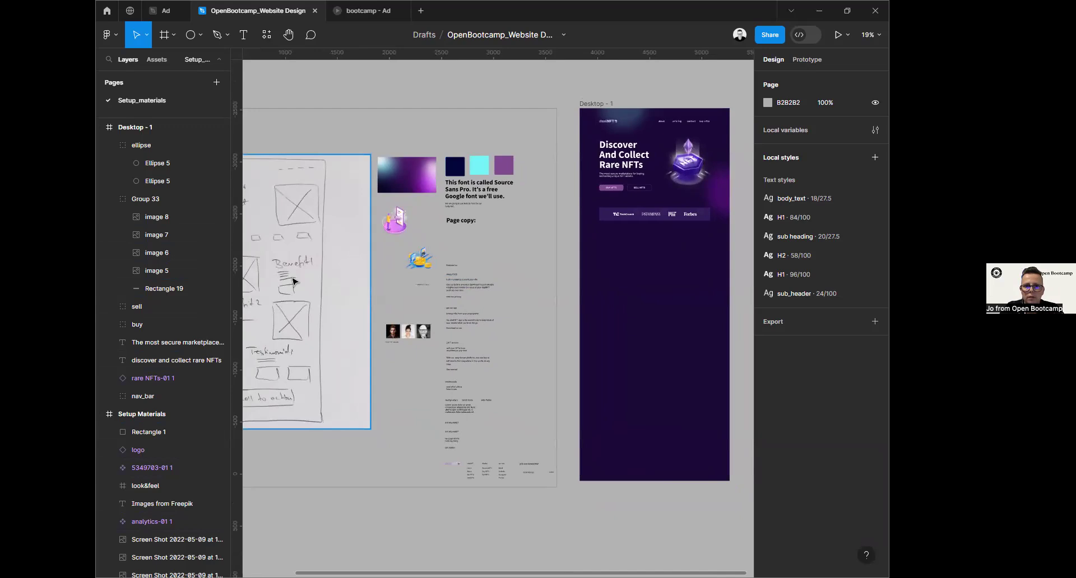
{"action": "scroll", "coordinate": [469, 283], "scroll_direction": "up", "scroll_amount": 5}
{"action": "left_click_drag", "start_coordinate": [343, 171], "coordinate": [485, 237]}
{"action": "scroll", "coordinate": [677, 308], "scroll_direction": "down", "scroll_amount": 5}
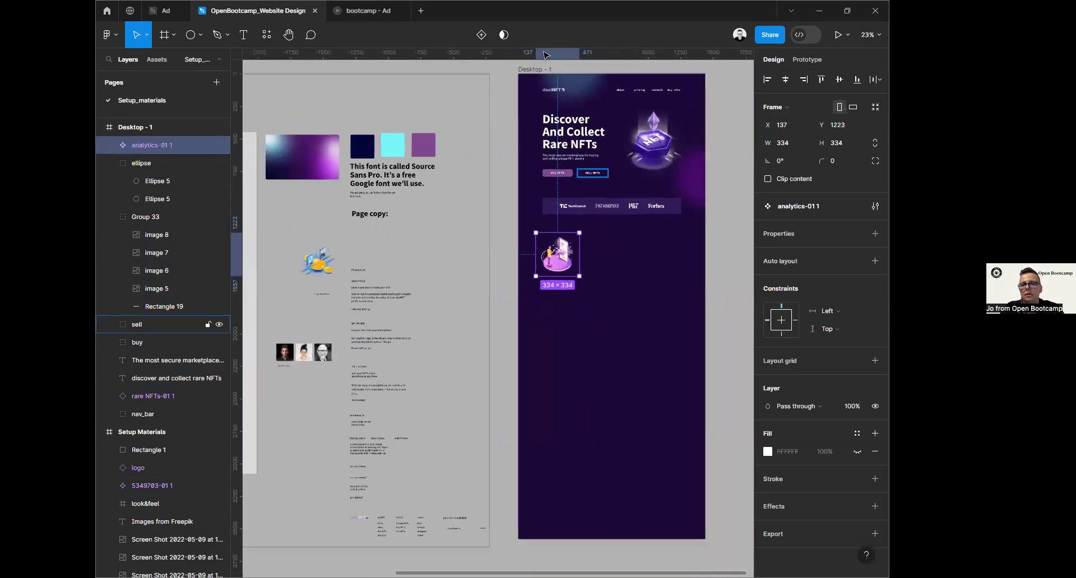
Step: Show the 12-column layout grid on the Desktop - 1 frame
{"action": "key", "text": "Escape"}
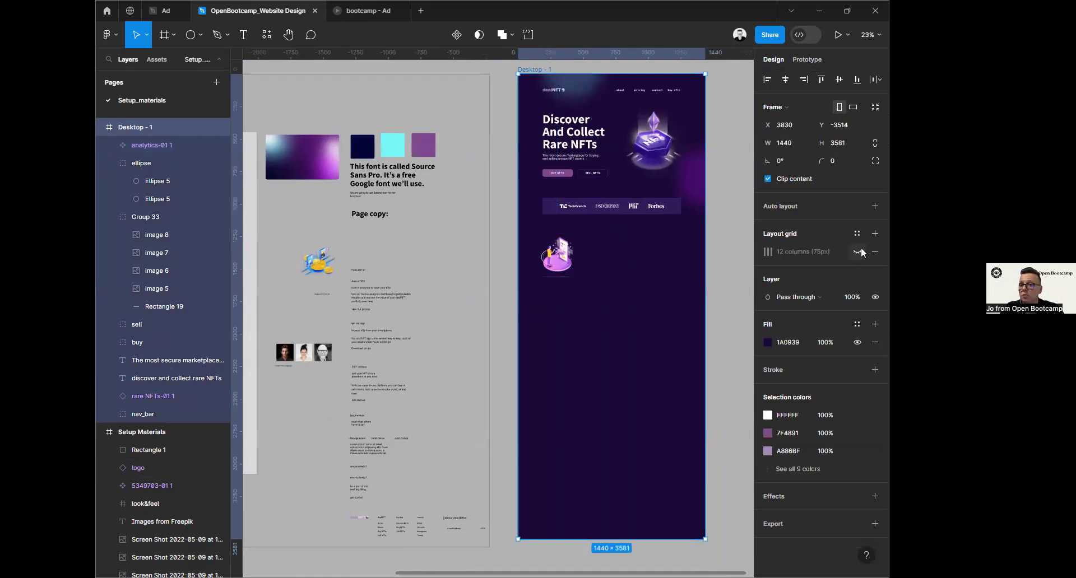
{"action": "left_click", "coordinate": [857, 252]}
{"action": "scroll", "coordinate": [615, 344], "scroll_direction": "up", "scroll_amount": 6}
{"action": "left_click_drag", "start_coordinate": [620, 283], "coordinate": [510, 451]}
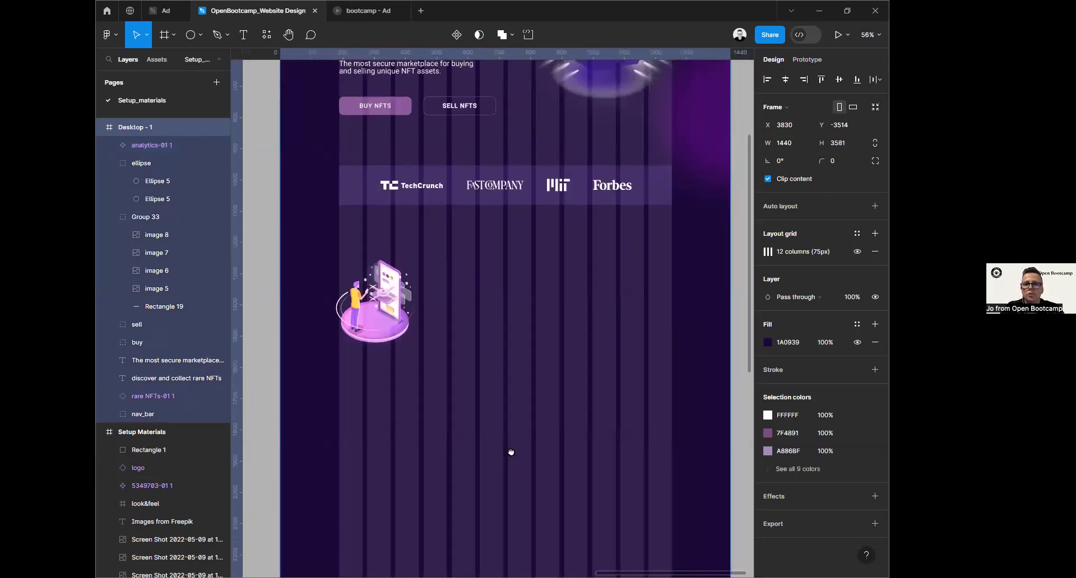
Step: Enlarge the image inside the analytics component to 441 × 441 and place it at X 26, Y 0
{"action": "double_click", "coordinate": [367, 319]}
{"action": "left_click_drag", "start_coordinate": [393, 324], "coordinate": [498, 338]}
{"action": "key", "text": "ctrl+z"}
{"action": "key", "text": "ctrl+z"}
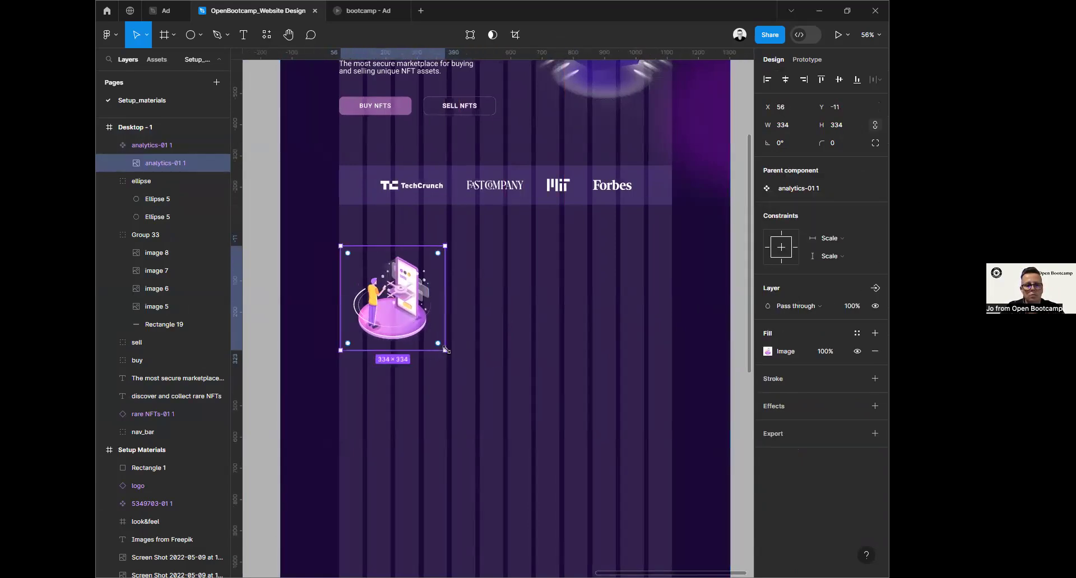
{"action": "left_click_drag", "start_coordinate": [455, 355], "coordinate": [480, 383]}
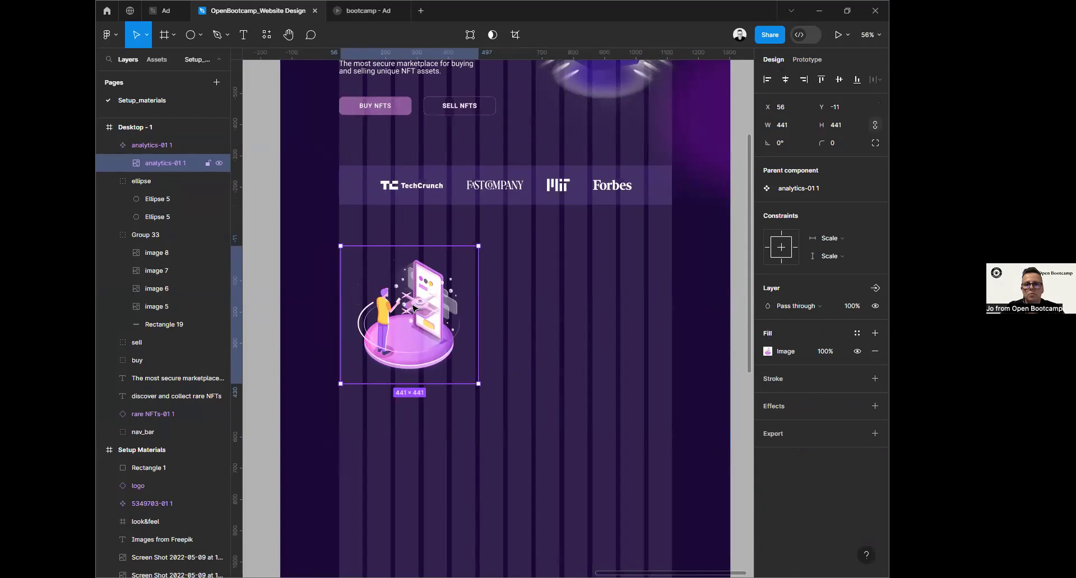
{"action": "left_click_drag", "start_coordinate": [413, 308], "coordinate": [405, 311]}
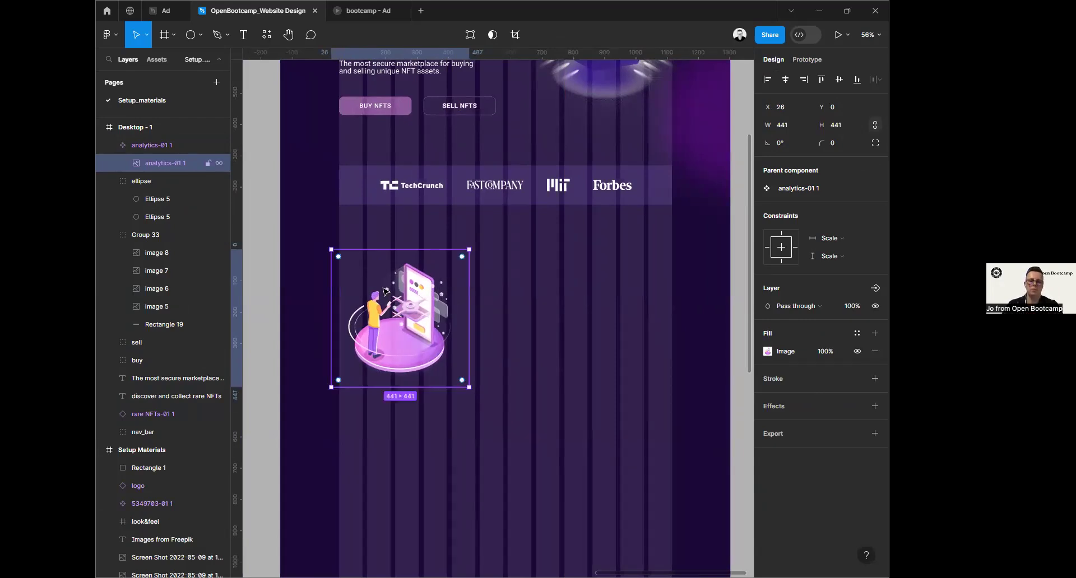
Step: Move the page copy from "Featured on" through "view our pricing" into Desktop - 1 below the analytics illustration, at X 688
{"action": "scroll", "coordinate": [370, 285], "scroll_direction": "down", "scroll_amount": 3}
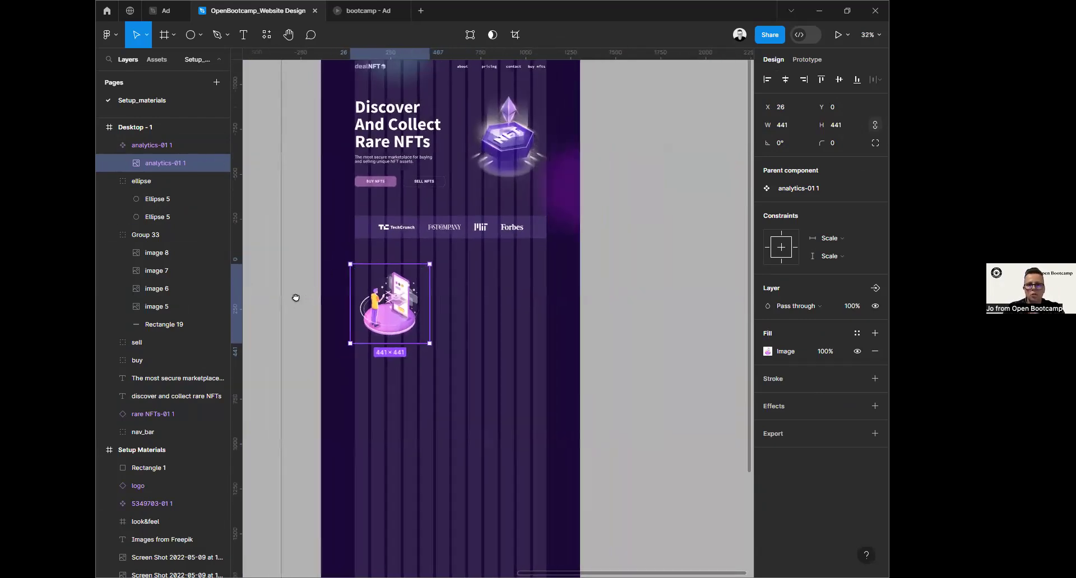
{"action": "left_click_drag", "start_coordinate": [295, 298], "coordinate": [380, 297]}
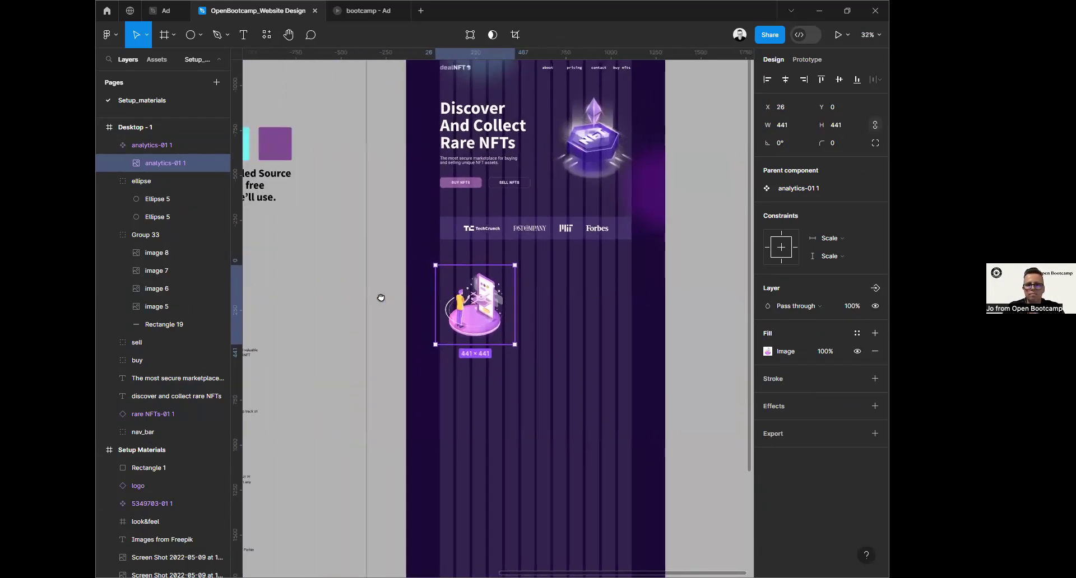
{"action": "double_click", "coordinate": [465, 186]}
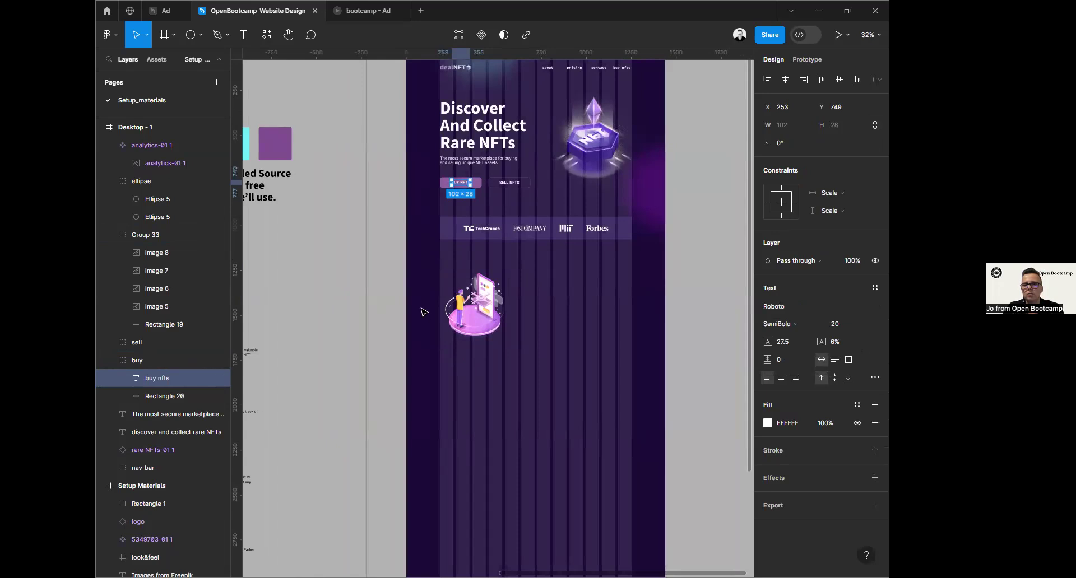
{"action": "left_click", "coordinate": [369, 357]}
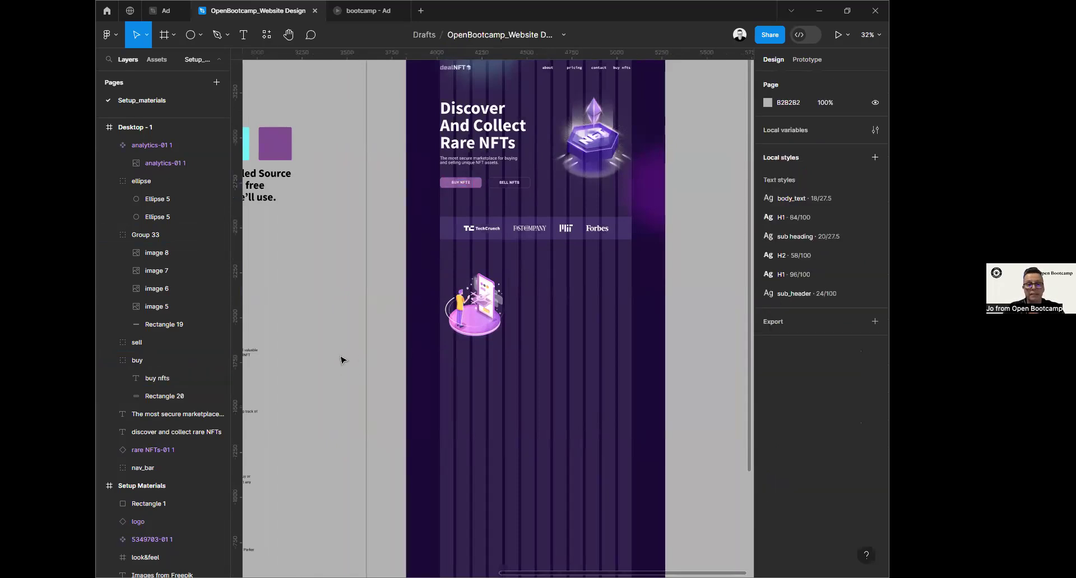
{"action": "scroll", "coordinate": [339, 356], "scroll_direction": "down", "scroll_amount": 2}
{"action": "left_click_drag", "start_coordinate": [329, 344], "coordinate": [468, 306]}
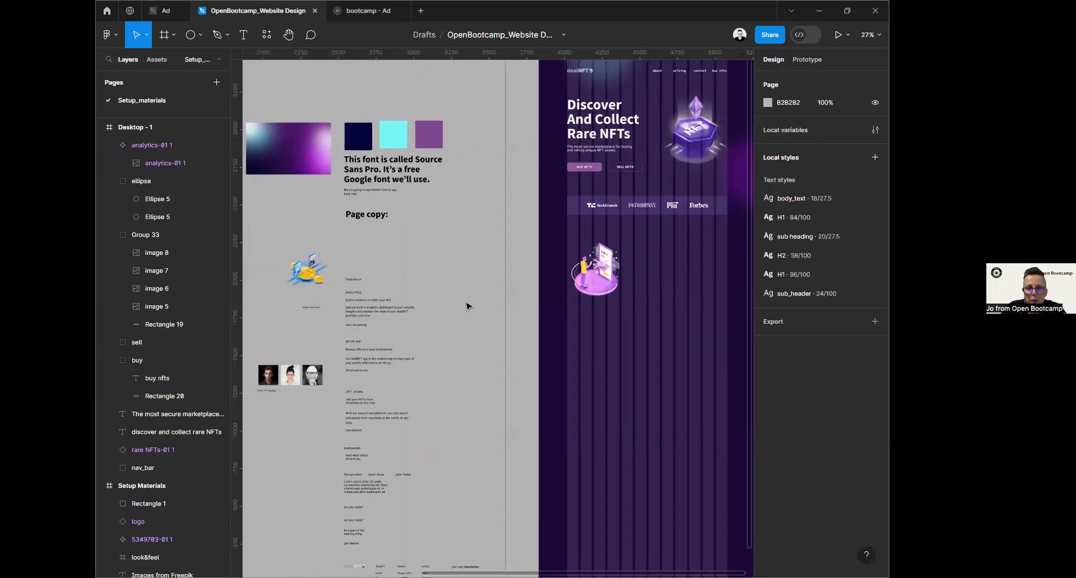
{"action": "scroll", "coordinate": [468, 306], "scroll_direction": "up", "scroll_amount": 5}
{"action": "left_click_drag", "start_coordinate": [331, 364], "coordinate": [507, 290]}
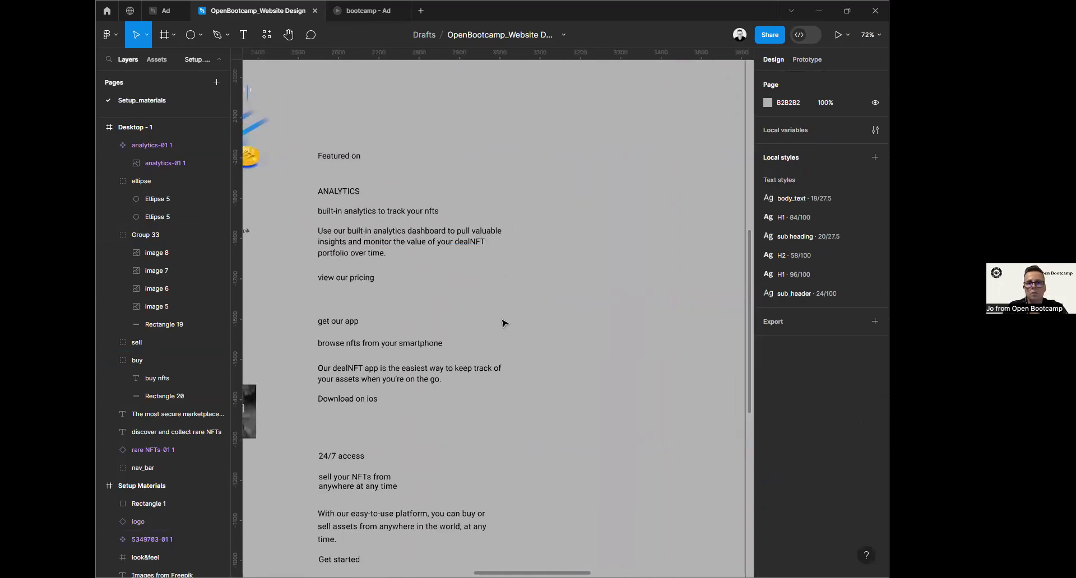
{"action": "left_click_drag", "start_coordinate": [307, 142], "coordinate": [556, 305]}
{"action": "scroll", "coordinate": [557, 305], "scroll_direction": "down", "scroll_amount": 5}
{"action": "scroll", "coordinate": [538, 297], "scroll_direction": "right", "scroll_amount": 5}
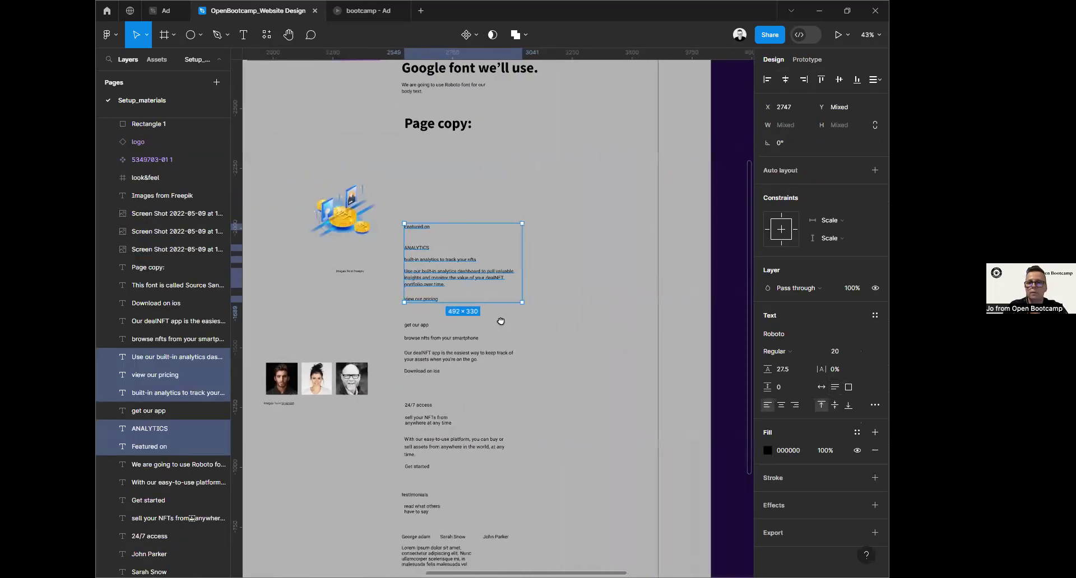
{"action": "left_click_drag", "start_coordinate": [316, 260], "coordinate": [529, 315]}
Step: Set the fill of the five copied text layers to white, FFFFFF
{"action": "left_click", "coordinate": [768, 450]}
{"action": "left_click_drag", "start_coordinate": [621, 399], "coordinate": [596, 274]}
{"action": "left_click", "coordinate": [743, 254]}
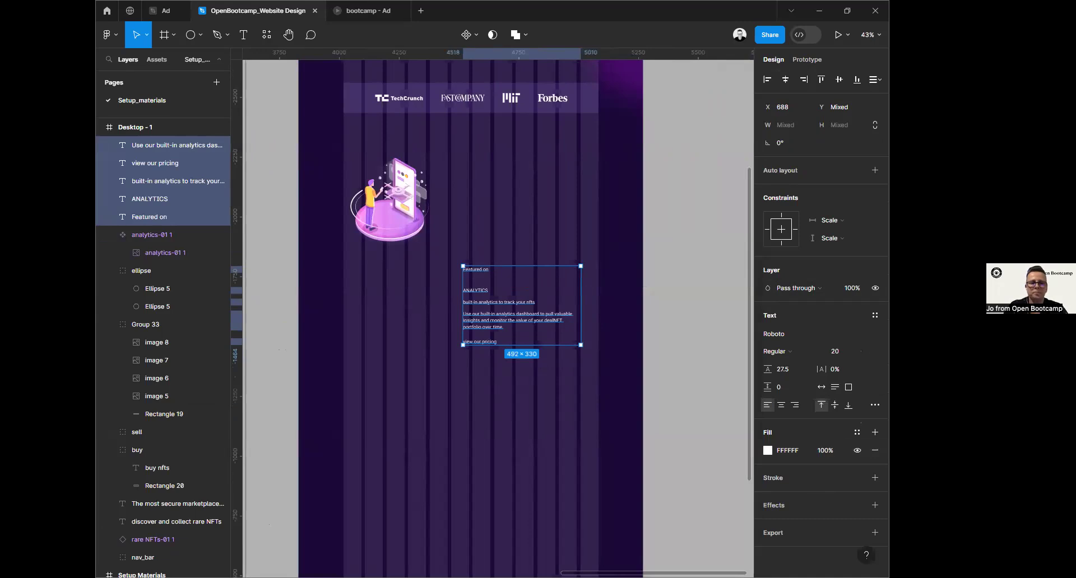
{"action": "left_click", "coordinate": [509, 299]}
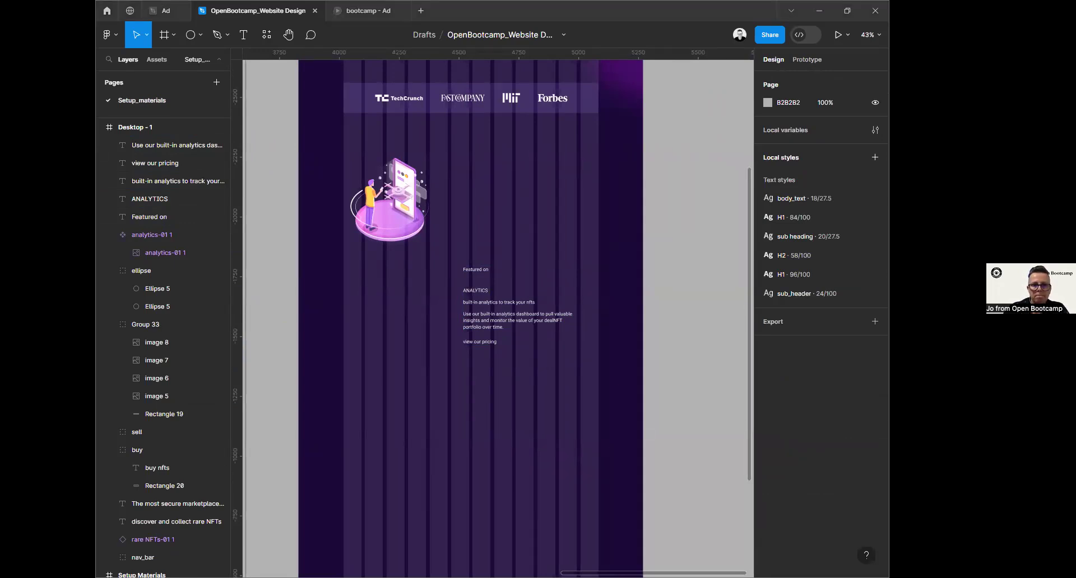
Step: Set the "Featured on" text to auto width and place it above the logo band at X 188, Y 891
{"action": "scroll", "coordinate": [539, 314], "scroll_direction": "up", "scroll_amount": 3}
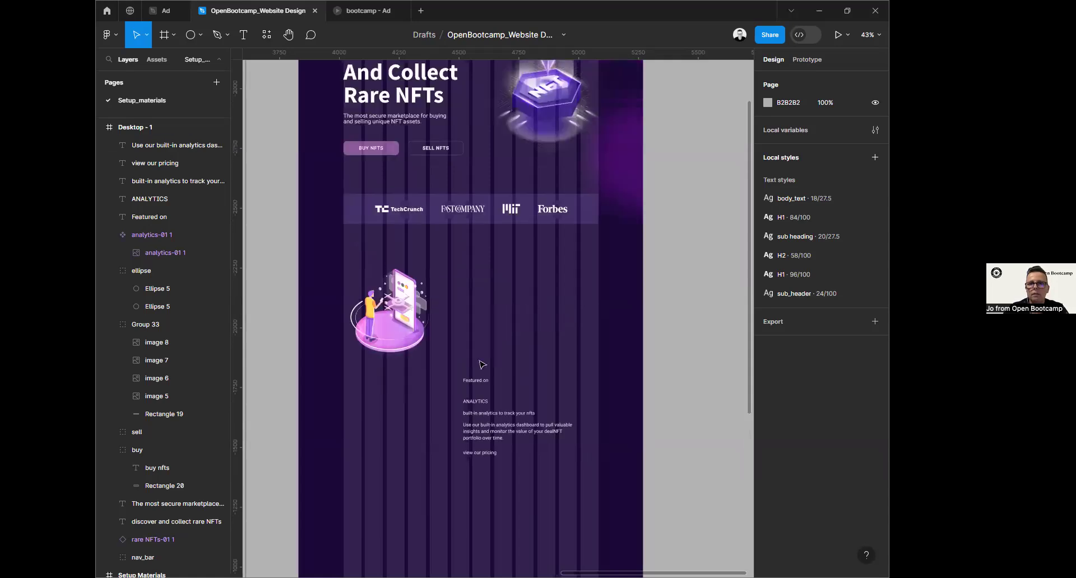
{"action": "left_click", "coordinate": [473, 382]}
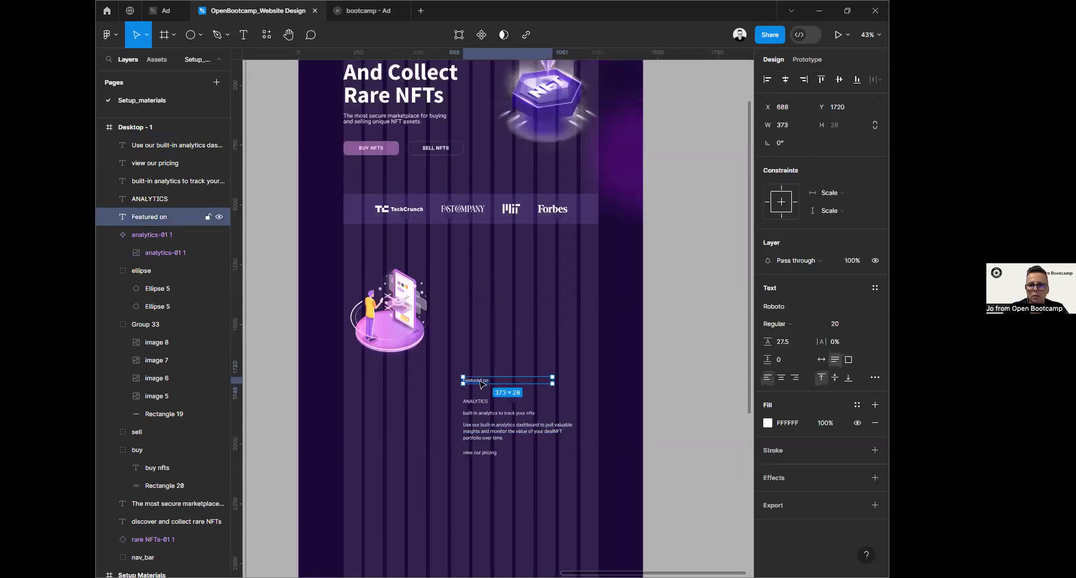
{"action": "left_click", "coordinate": [822, 360]}
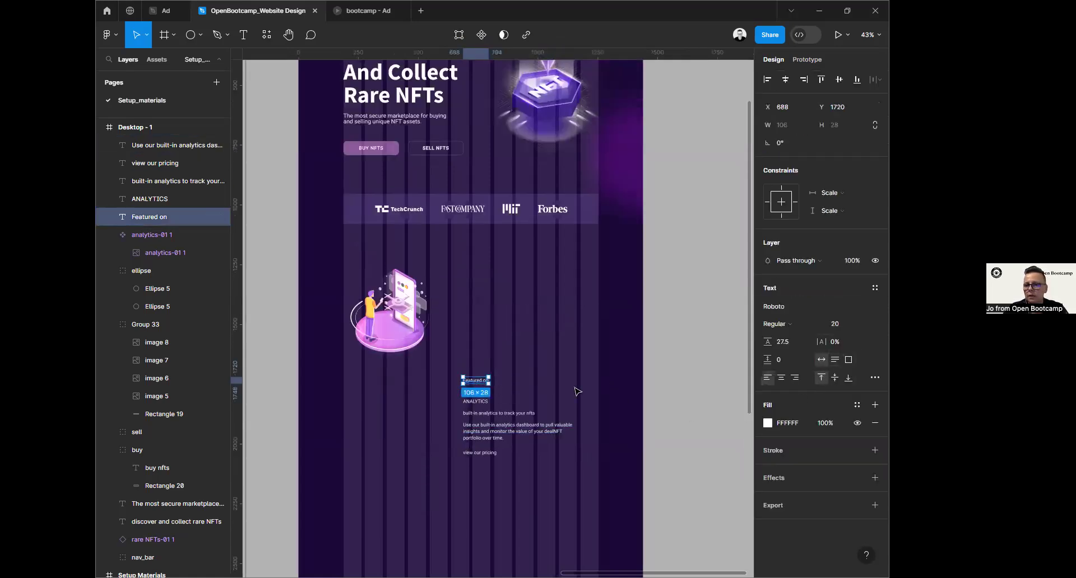
{"action": "left_click_drag", "start_coordinate": [476, 384], "coordinate": [357, 186]}
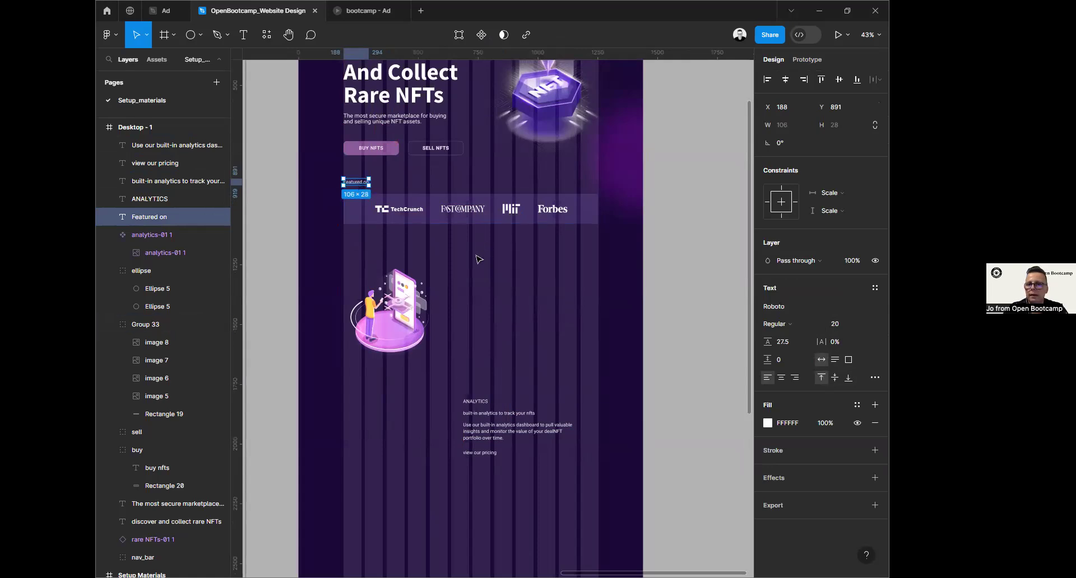
Step: Make the "Featured on" label Bold and set its letter case to small caps
{"action": "scroll", "coordinate": [476, 257], "scroll_direction": "up", "scroll_amount": 5}
{"action": "scroll", "coordinate": [612, 406], "scroll_direction": "right", "scroll_amount": 1}
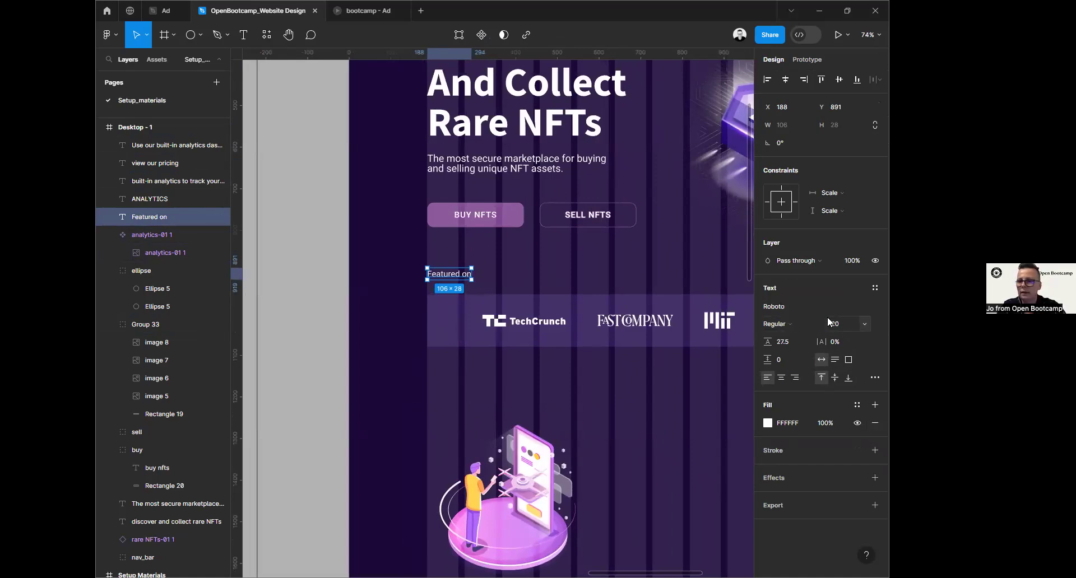
{"action": "left_click", "coordinate": [796, 305]}
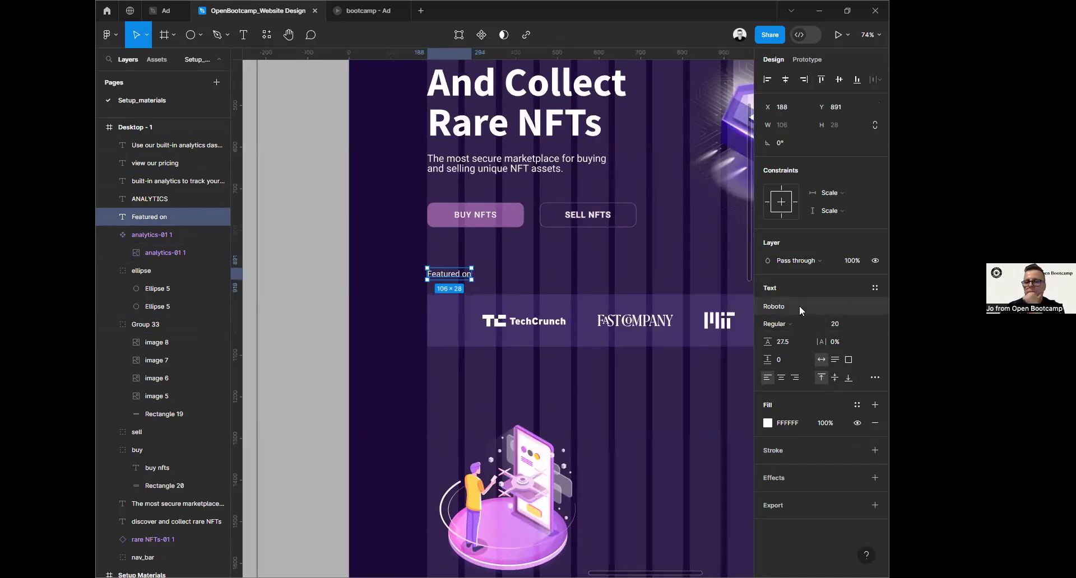
{"action": "left_click", "coordinate": [799, 305]}
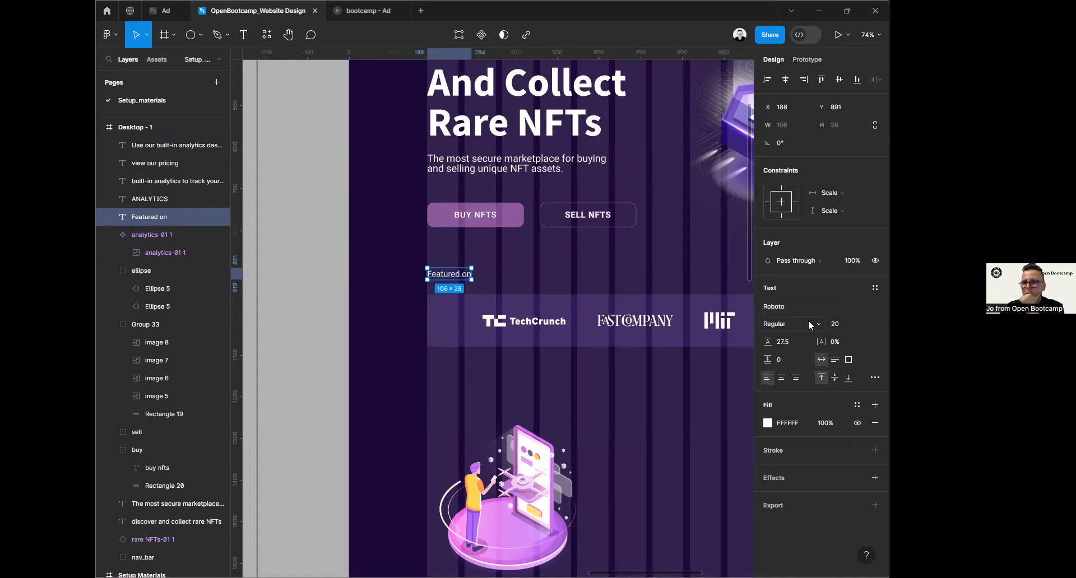
{"action": "left_click", "coordinate": [797, 324]}
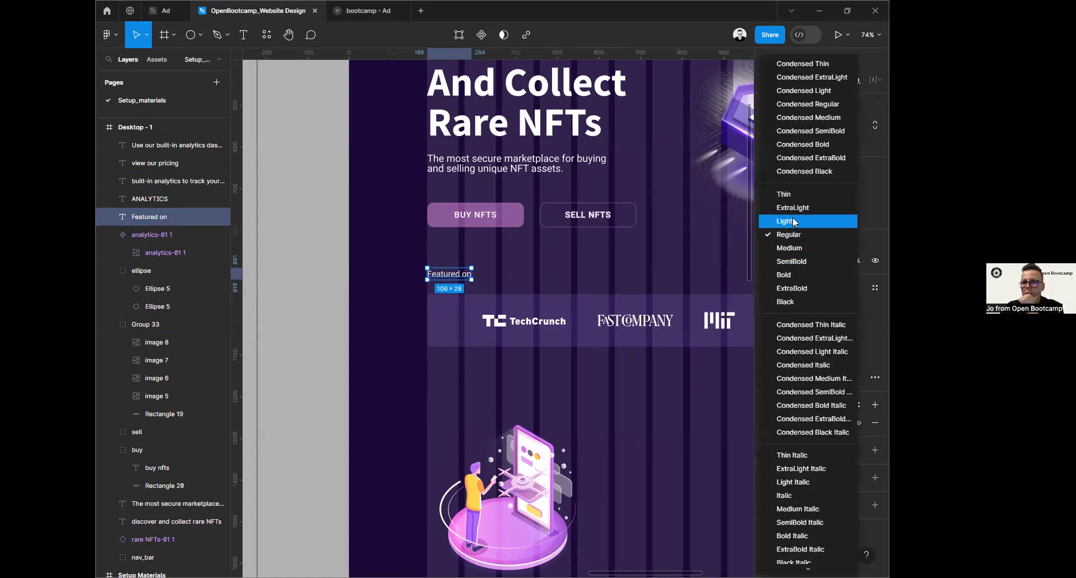
{"action": "left_click", "coordinate": [795, 271]}
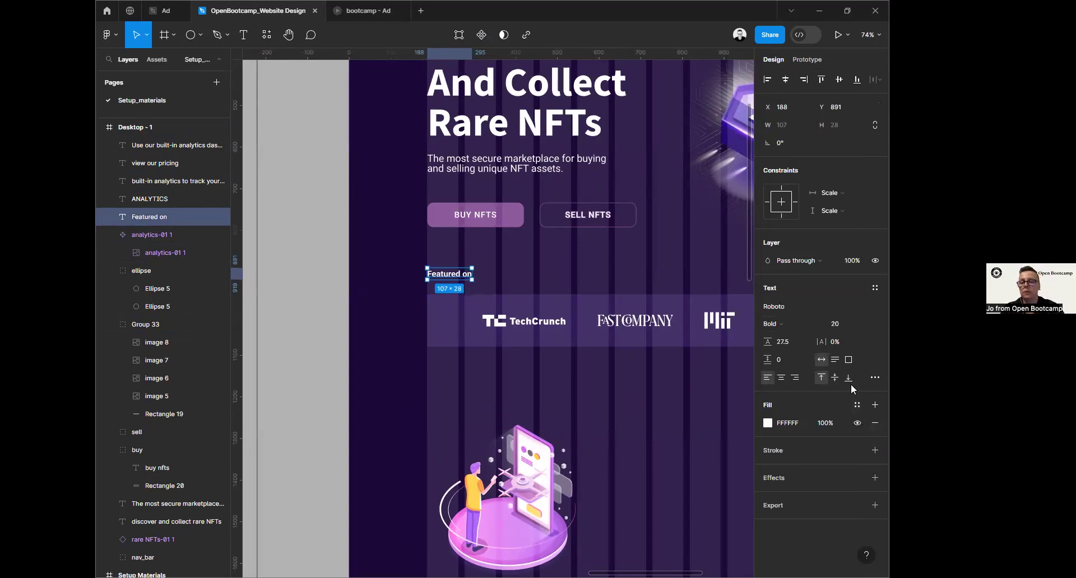
{"action": "left_click", "coordinate": [874, 378]}
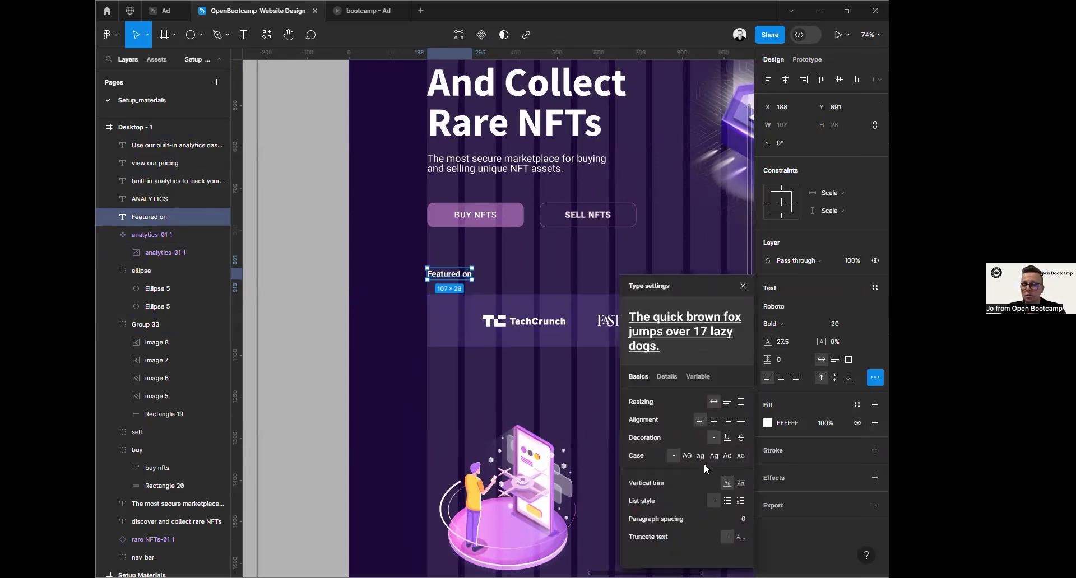
{"action": "left_click", "coordinate": [728, 456]}
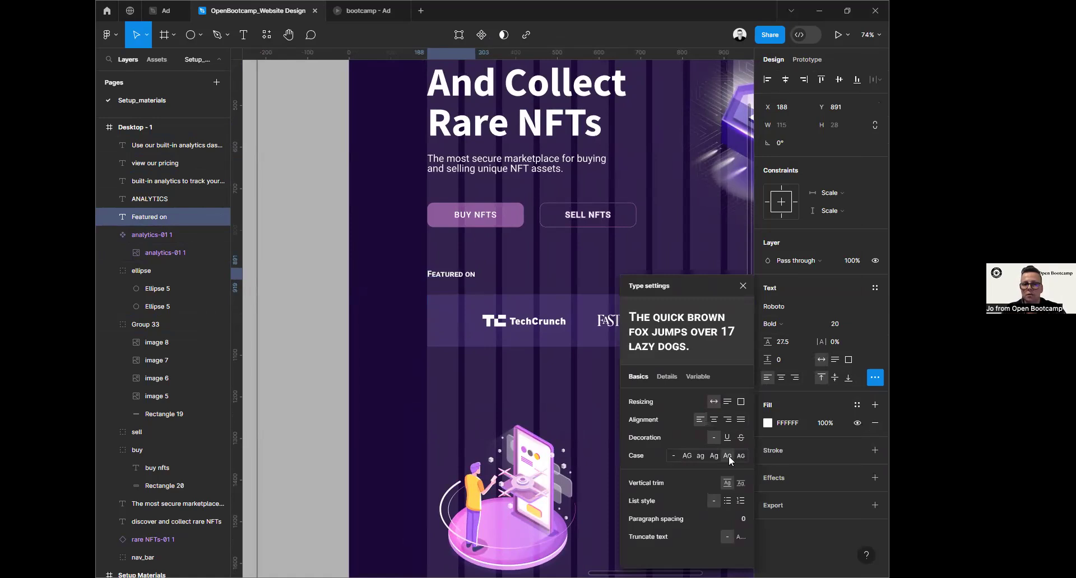
{"action": "left_click", "coordinate": [809, 367]}
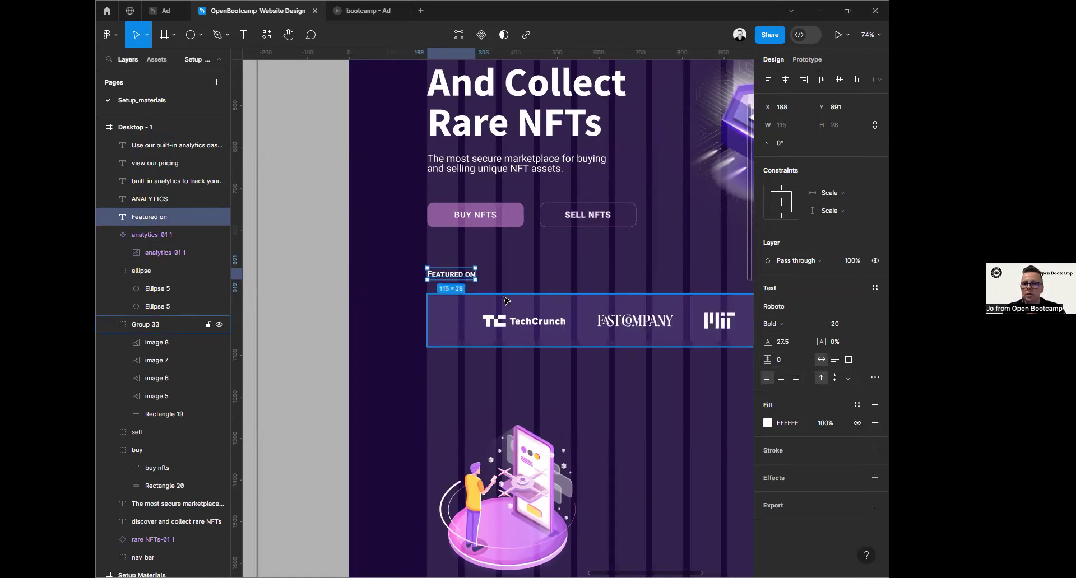
Step: Nudge the "Featured on" label vertically to Y 894 above the logo band
{"action": "key", "text": "Down"}
{"action": "key", "text": "Down"}
{"action": "key", "text": "Down"}
{"action": "key", "text": "Down"}
{"action": "key", "text": "Down"}
{"action": "key", "text": "Down"}
{"action": "key", "text": "Down"}
{"action": "key", "text": "Down"}
{"action": "key", "text": "Down"}
{"action": "key", "text": "Down"}
{"action": "key", "text": "Down"}
{"action": "key", "text": "Down"}
{"action": "key", "text": "Down"}
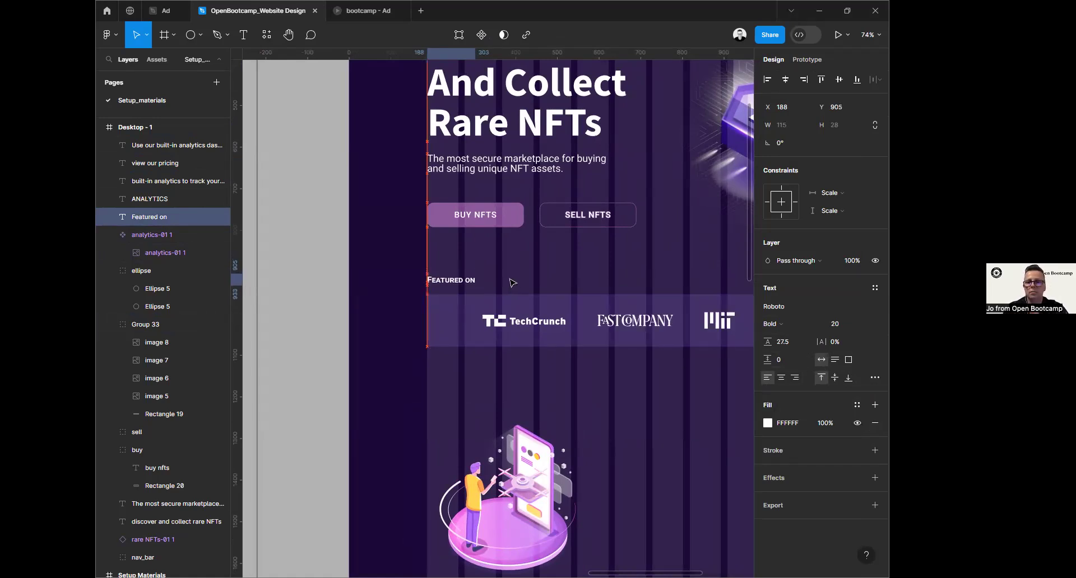
{"action": "key", "text": "Up"}
{"action": "key", "text": "Up"}
{"action": "key", "text": "Up"}
{"action": "key", "text": "Up"}
{"action": "key", "text": "Up"}
{"action": "key", "text": "Up"}
{"action": "key", "text": "Up"}
{"action": "key", "text": "Up"}
{"action": "key", "text": "Up"}
{"action": "key", "text": "Up"}
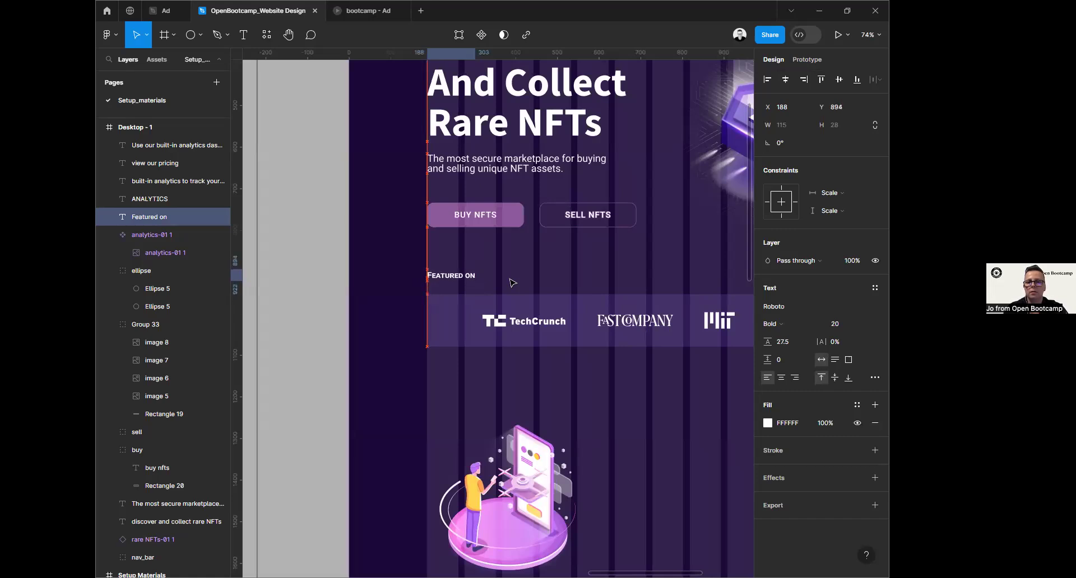
Step: Color the "Featured on" label 75F8F8 by sampling the cyan swatch in Setup Materials
{"action": "scroll", "coordinate": [310, 151], "scroll_direction": "down", "scroll_amount": 6}
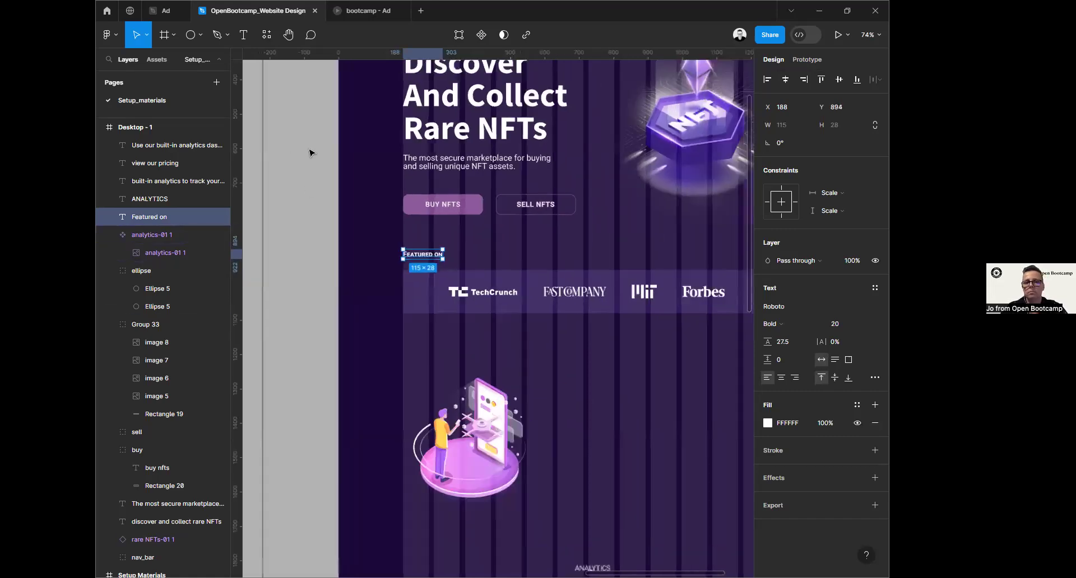
{"action": "left_click_drag", "start_coordinate": [309, 147], "coordinate": [415, 166]}
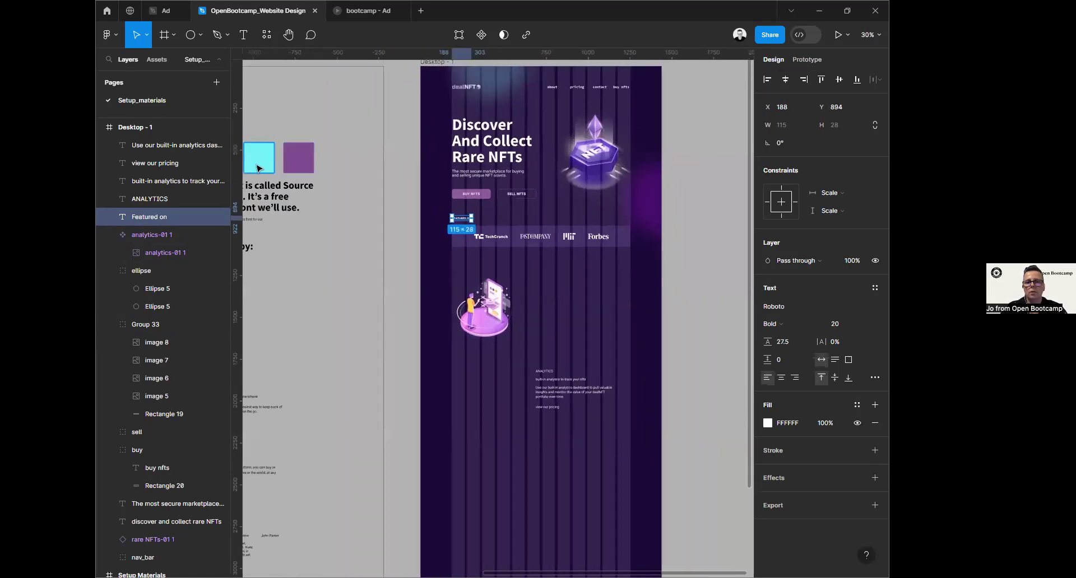
{"action": "left_click", "coordinate": [767, 423]}
{"action": "left_click", "coordinate": [635, 444]}
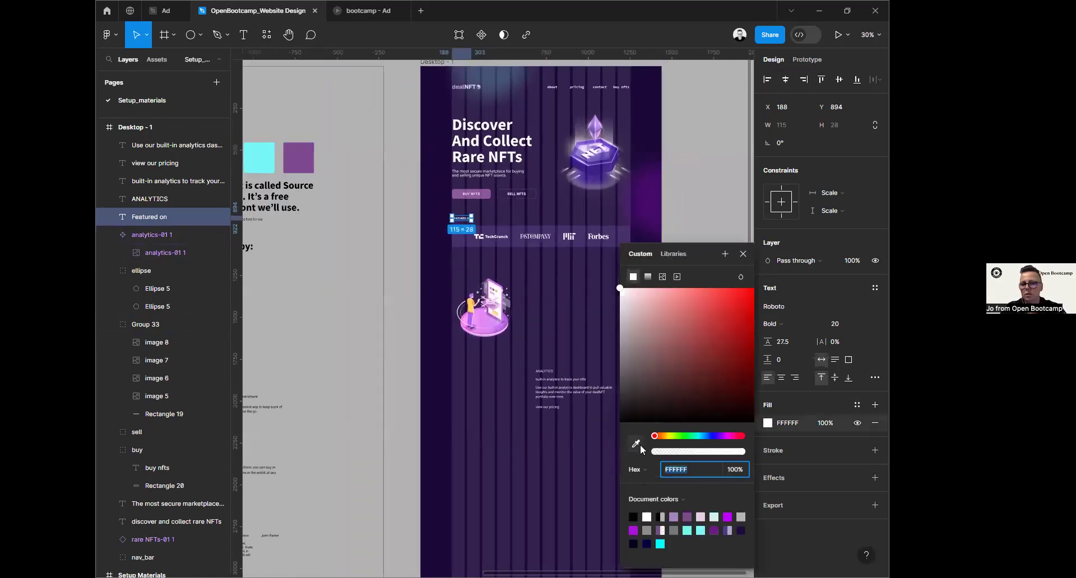
{"action": "left_click", "coordinate": [259, 158]}
{"action": "left_click", "coordinate": [386, 389]}
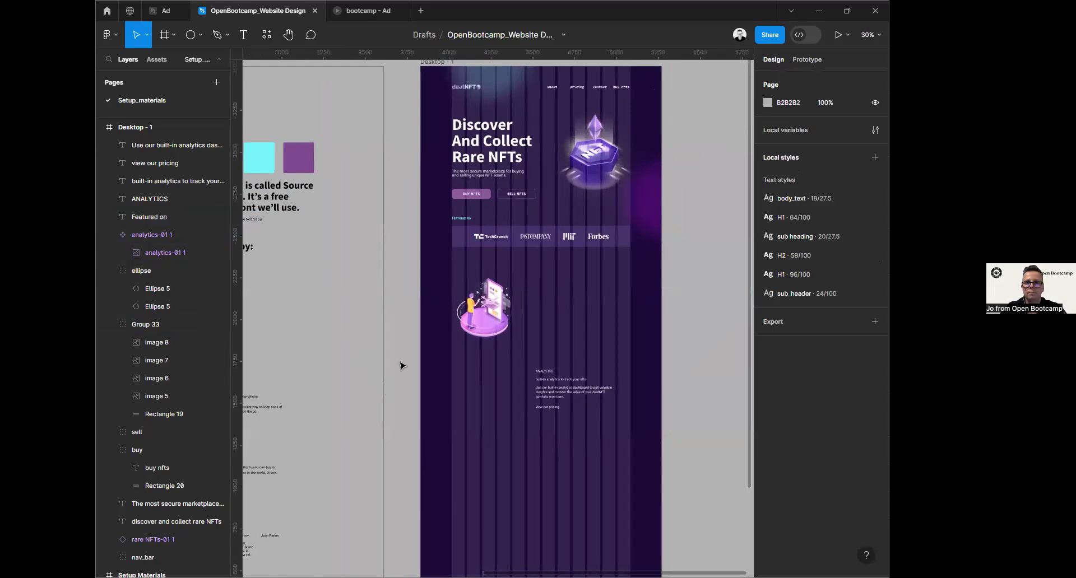
Step: Examine the "Featured on" label's look above the logo band and its type settings
{"action": "scroll", "coordinate": [400, 366], "scroll_direction": "up", "scroll_amount": 5}
{"action": "scroll", "coordinate": [560, 305], "scroll_direction": "up", "scroll_amount": 2}
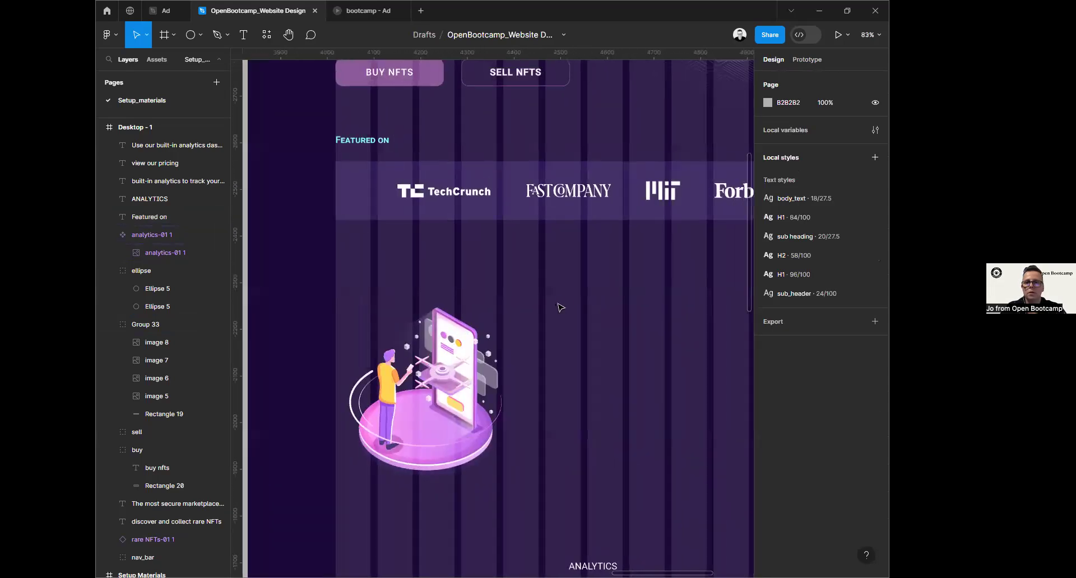
{"action": "left_click", "coordinate": [365, 140]}
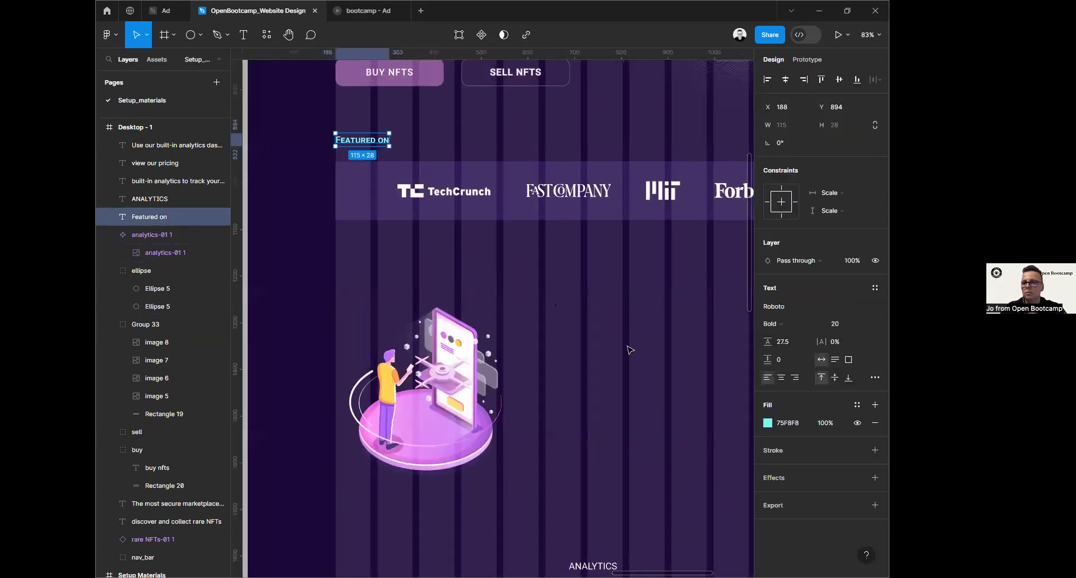
{"action": "scroll", "coordinate": [613, 328], "scroll_direction": "down", "scroll_amount": 1}
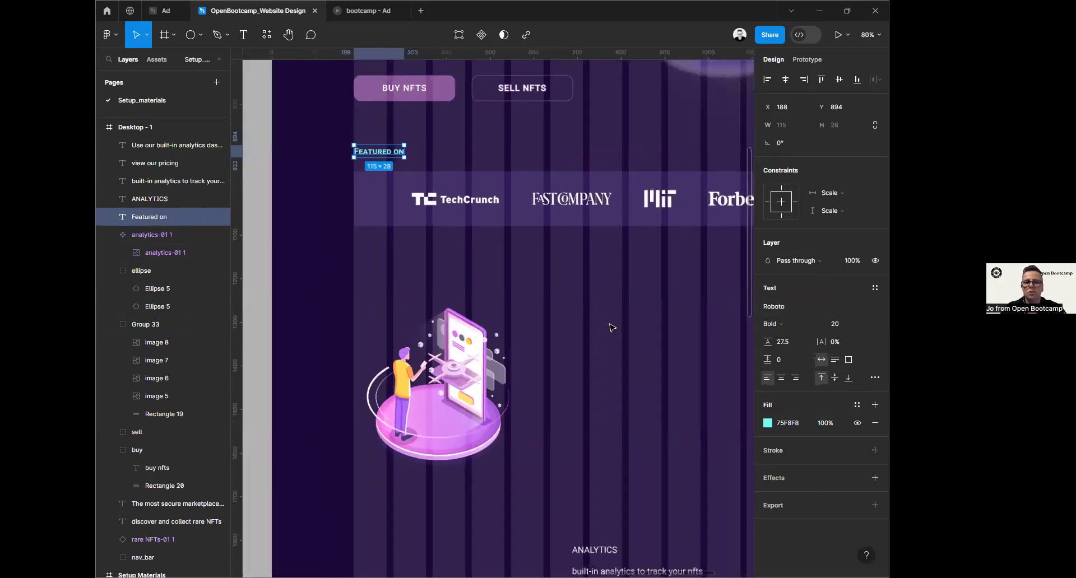
{"action": "scroll", "coordinate": [613, 328], "scroll_direction": "down", "scroll_amount": 3}
{"action": "left_click", "coordinate": [608, 341]}
{"action": "left_click_drag", "start_coordinate": [600, 333], "coordinate": [531, 286]}
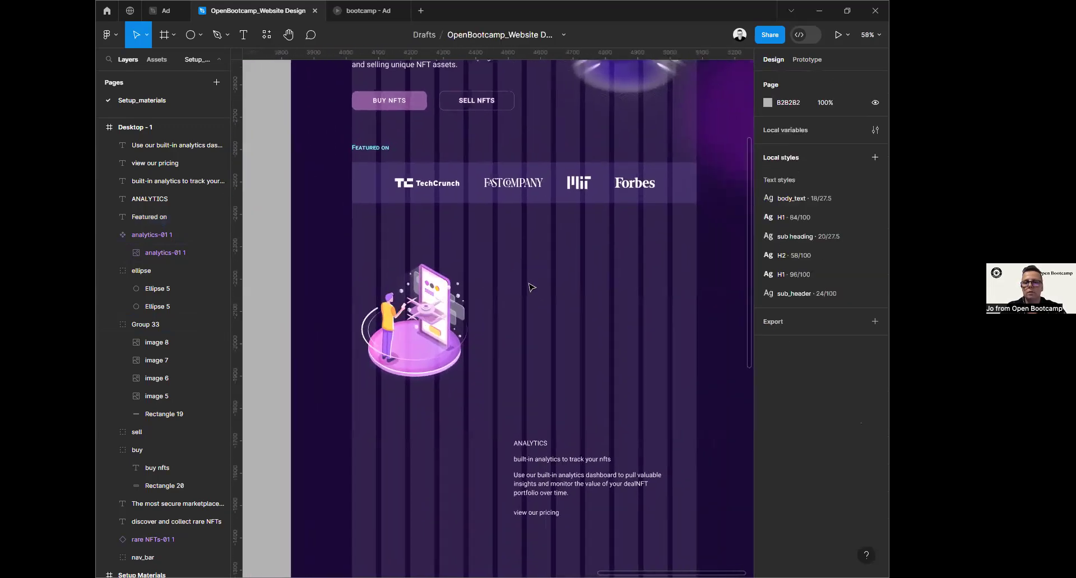
{"action": "left_click", "coordinate": [376, 150]}
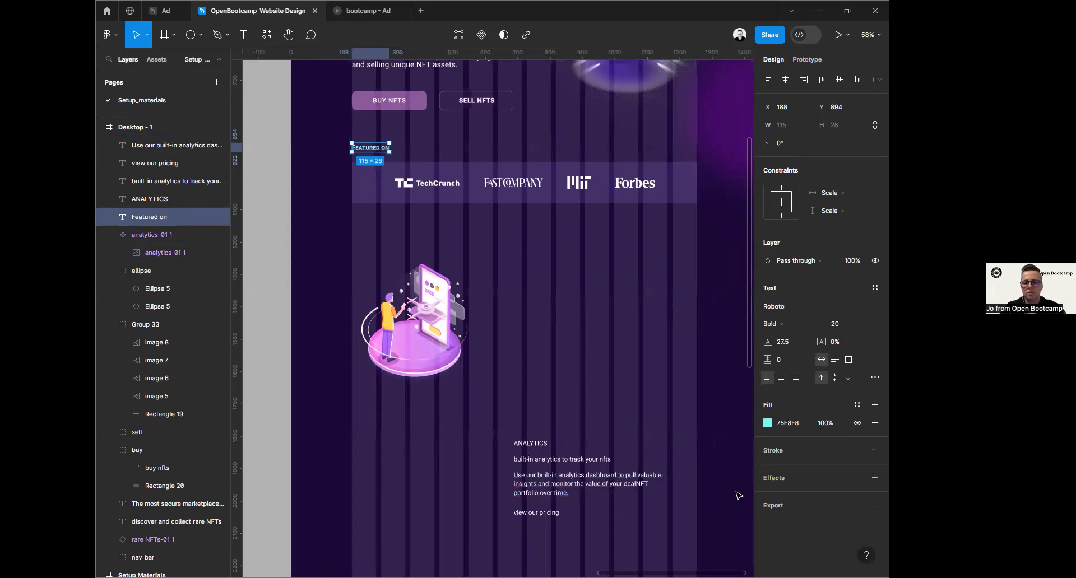
Step: Place the ANALYTICS text beside the illustration at X 721, Y 1266, and the "built-in analytics to track your nfts" line beneath it
{"action": "left_click", "coordinate": [530, 445]}
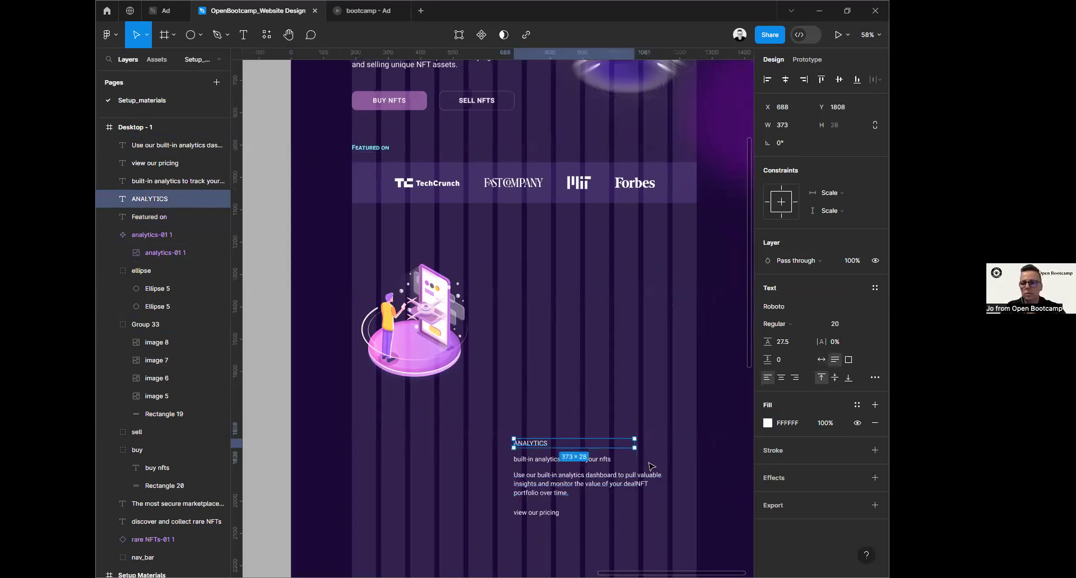
{"action": "left_click_drag", "start_coordinate": [534, 446], "coordinate": [561, 282]}
{"action": "left_click_drag", "start_coordinate": [548, 459], "coordinate": [543, 277]}
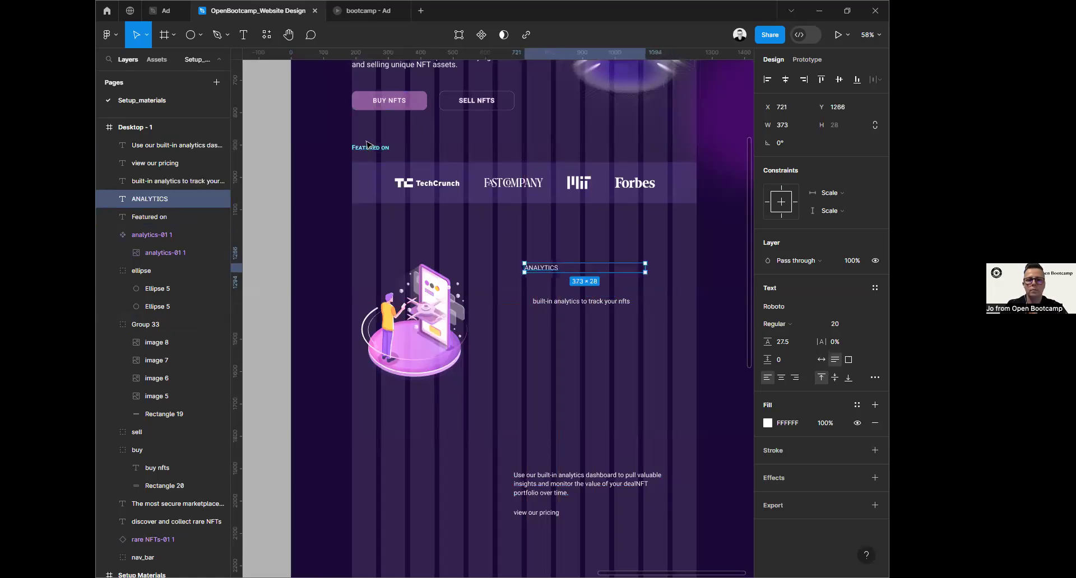
Step: Set the "Featured on" label's font size to 223
{"action": "left_click", "coordinate": [374, 158]}
{"action": "left_click", "coordinate": [371, 149]}
{"action": "left_click", "coordinate": [846, 323]}
{"action": "type", "text": "223"}
{"action": "key", "text": "Return"}
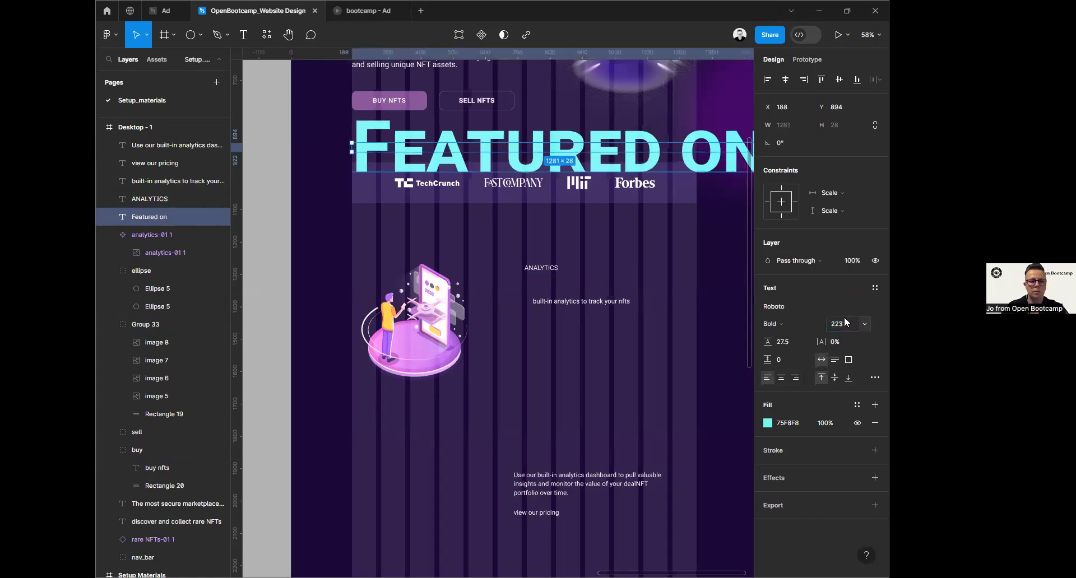
Step: Undo the oversized "Featured on" text and set both that label and the ANALYTICS text to font size 22
{"action": "key", "text": "ctrl+z"}
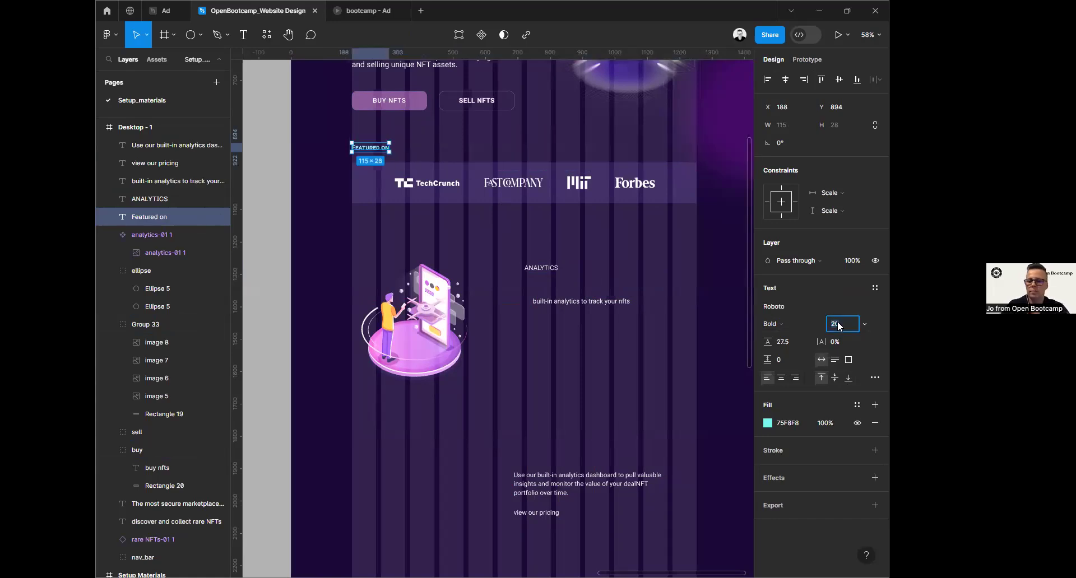
{"action": "key", "text": "Return"}
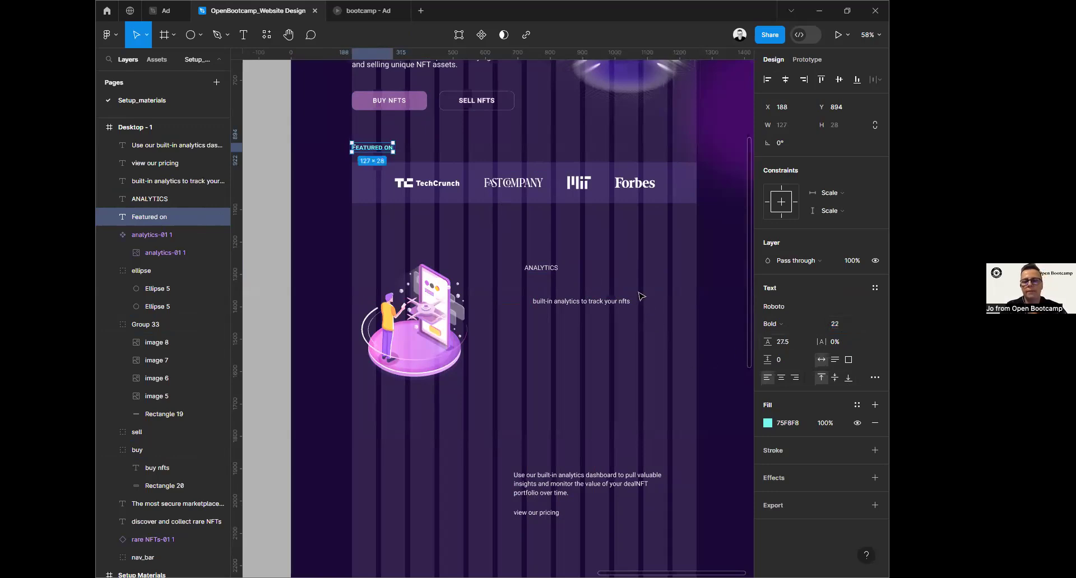
{"action": "left_click", "coordinate": [543, 272]}
{"action": "left_click", "coordinate": [848, 325]}
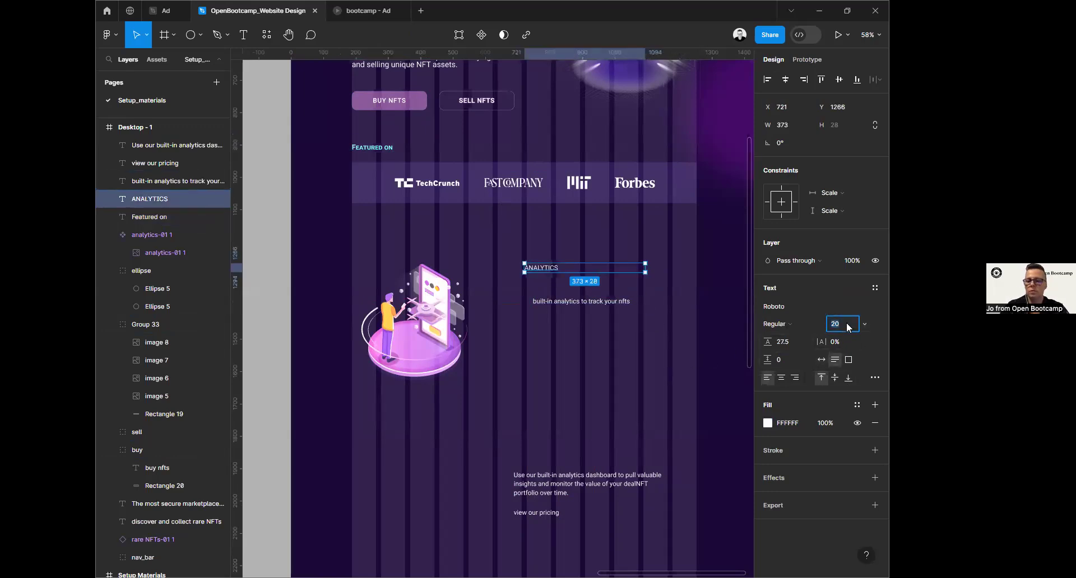
{"action": "key", "text": "Return"}
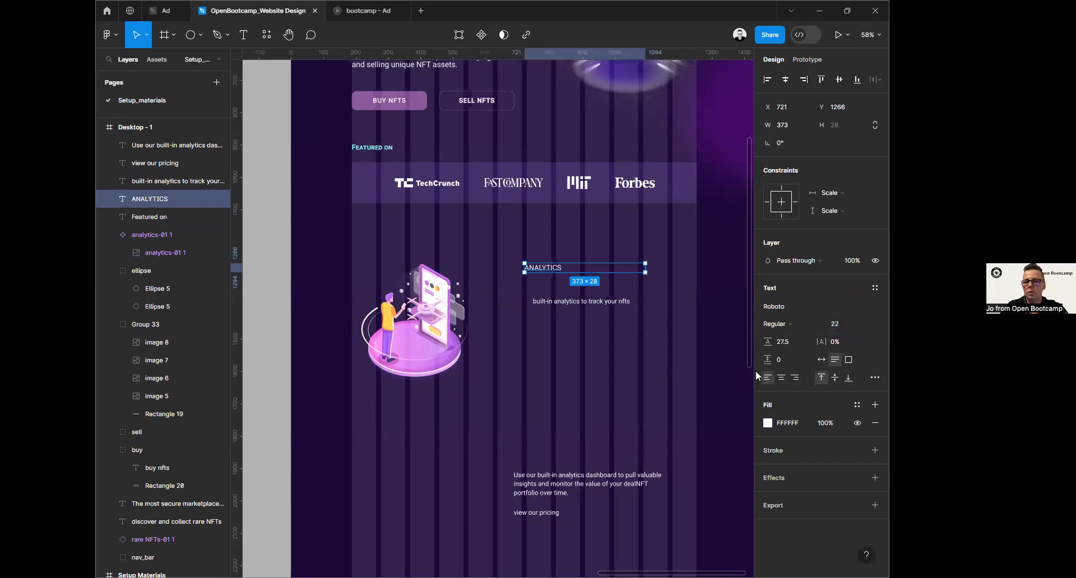
Step: Color the ANALYTICS text 00FFFF from the document colors and set its weight to Bold
{"action": "left_click", "coordinate": [768, 423]}
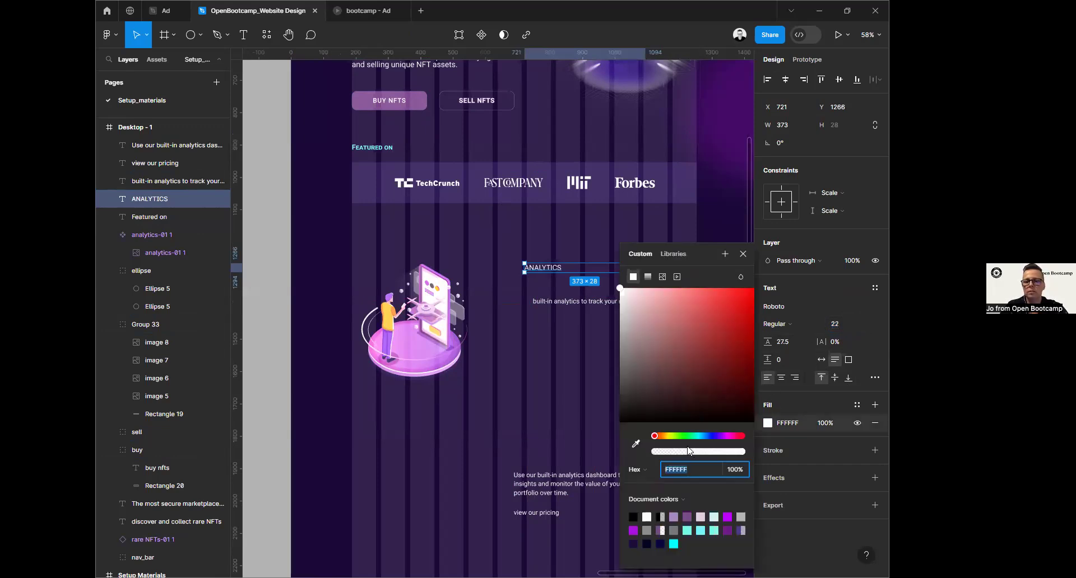
{"action": "left_click", "coordinate": [674, 542]}
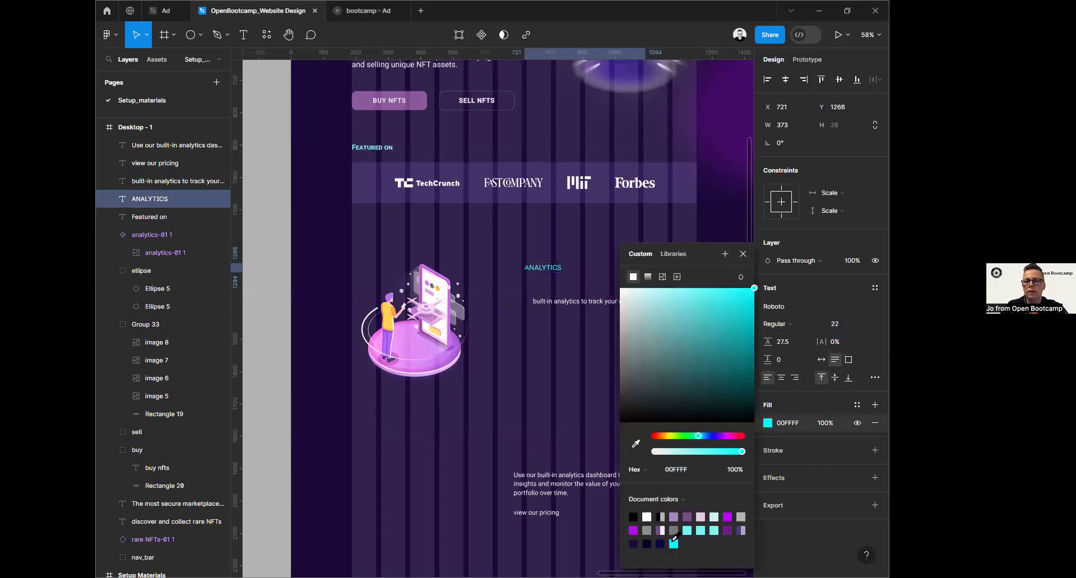
{"action": "left_click", "coordinate": [743, 254]}
{"action": "left_click", "coordinate": [371, 149]}
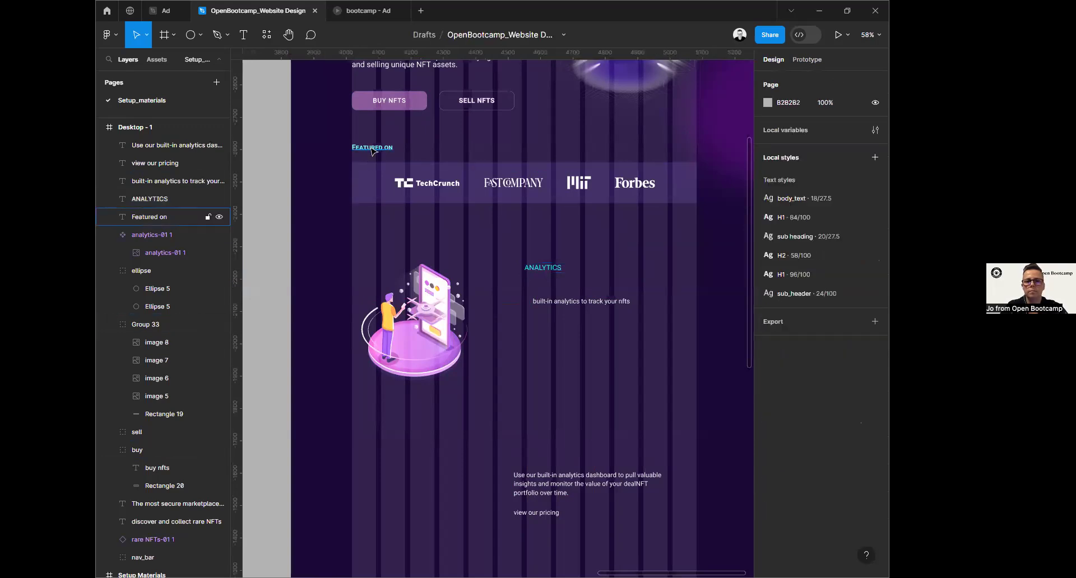
{"action": "left_click", "coordinate": [542, 268]}
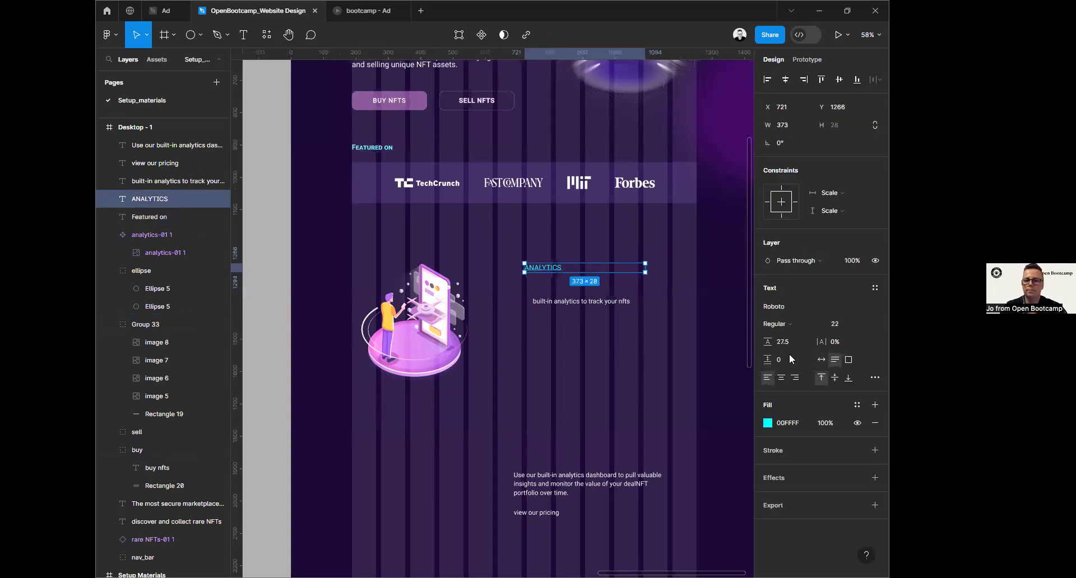
{"action": "left_click", "coordinate": [791, 325]}
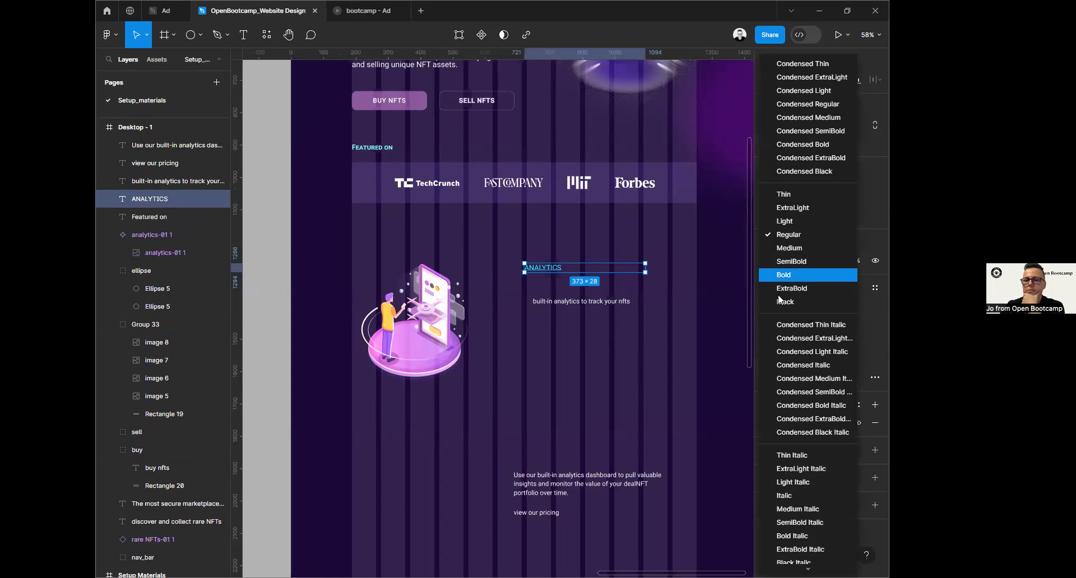
{"action": "left_click", "coordinate": [791, 274]}
{"action": "left_click", "coordinate": [567, 359]}
Step: Align ANALYTICS at X 728, Y 1269 with the "built-in analytics to track your nfts" line beneath it at X 728, Y 1325
{"action": "left_click", "coordinate": [558, 302]}
{"action": "left_click_drag", "start_coordinate": [559, 302], "coordinate": [549, 271]}
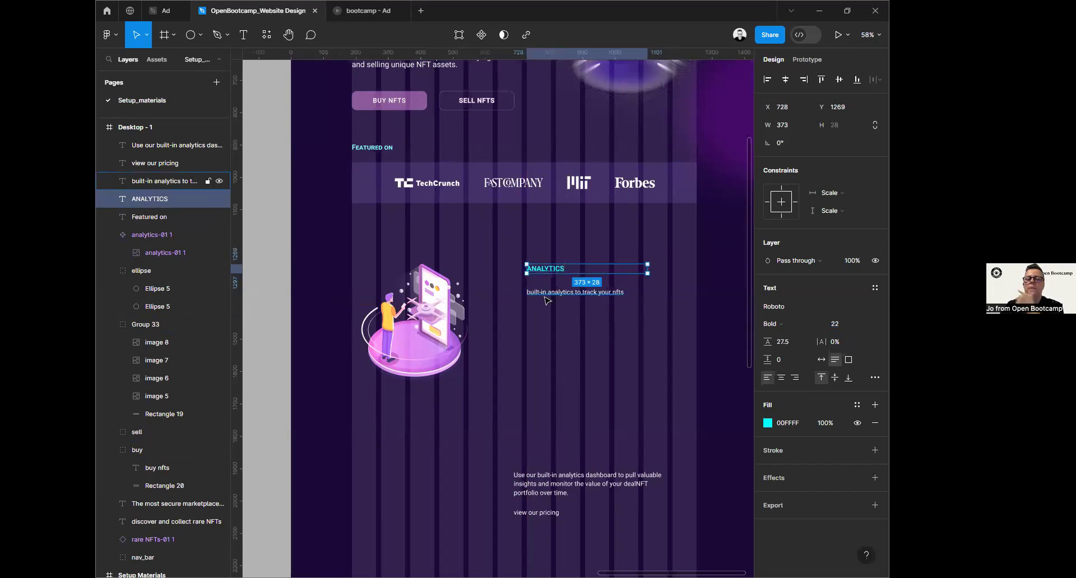
{"action": "left_click", "coordinate": [544, 294]}
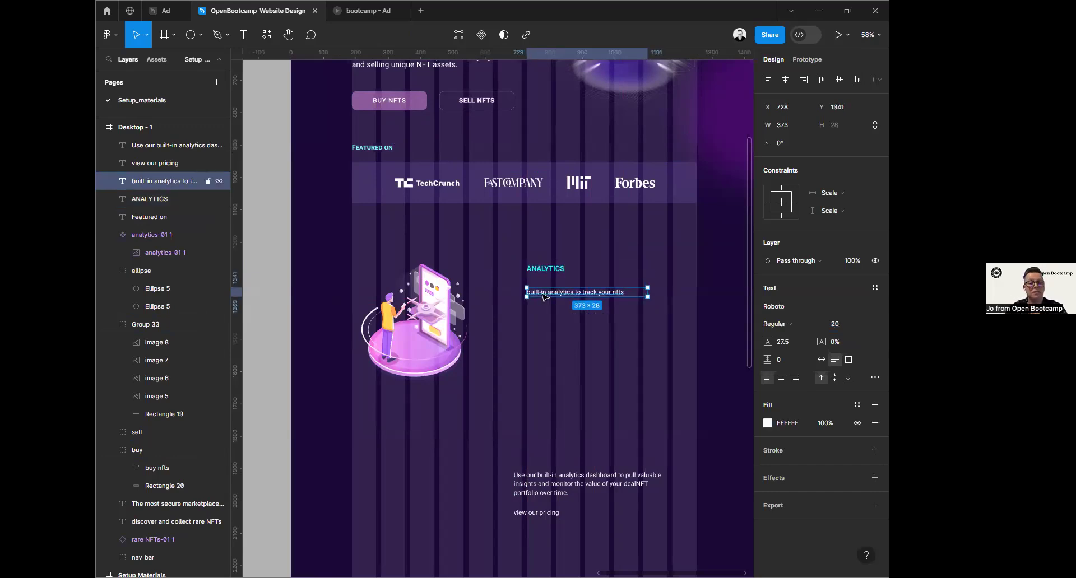
{"action": "left_click_drag", "start_coordinate": [549, 292], "coordinate": [542, 296]}
Step: Check the heading font named in the setup materials and set the "built-in analytics" line to Source Sans Pro
{"action": "scroll", "coordinate": [561, 336], "scroll_direction": "up", "scroll_amount": 3}
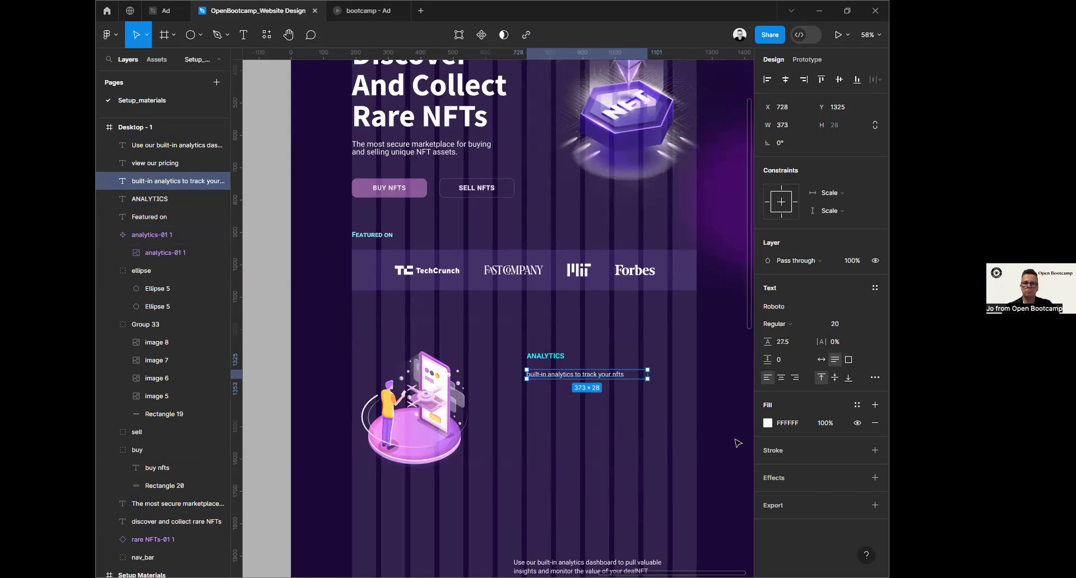
{"action": "left_click", "coordinate": [807, 305]}
{"action": "scroll", "coordinate": [514, 294], "scroll_direction": "up", "scroll_amount": 5}
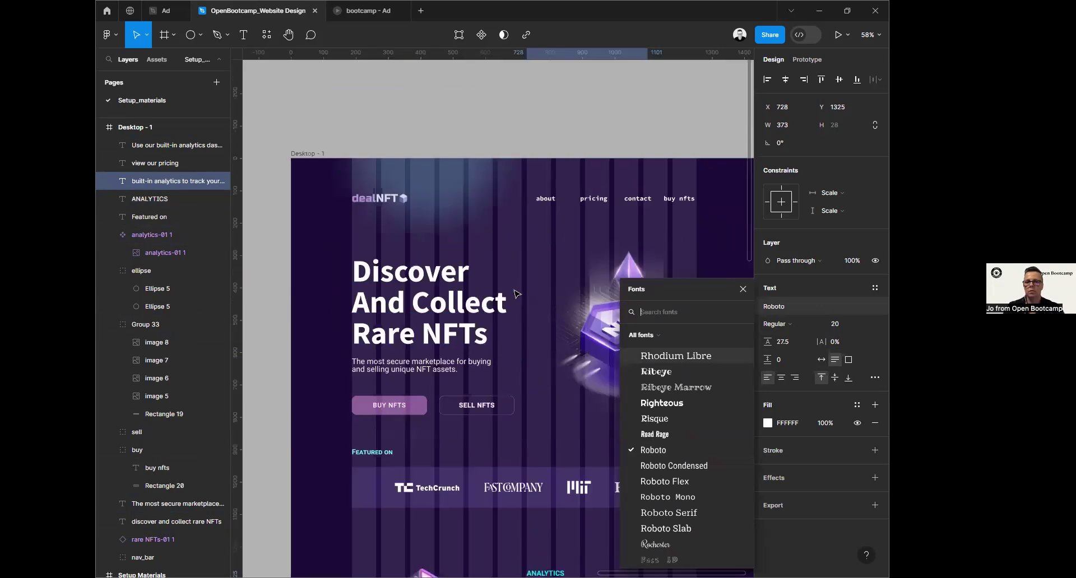
{"action": "scroll", "coordinate": [581, 113], "scroll_direction": "left", "scroll_amount": 8}
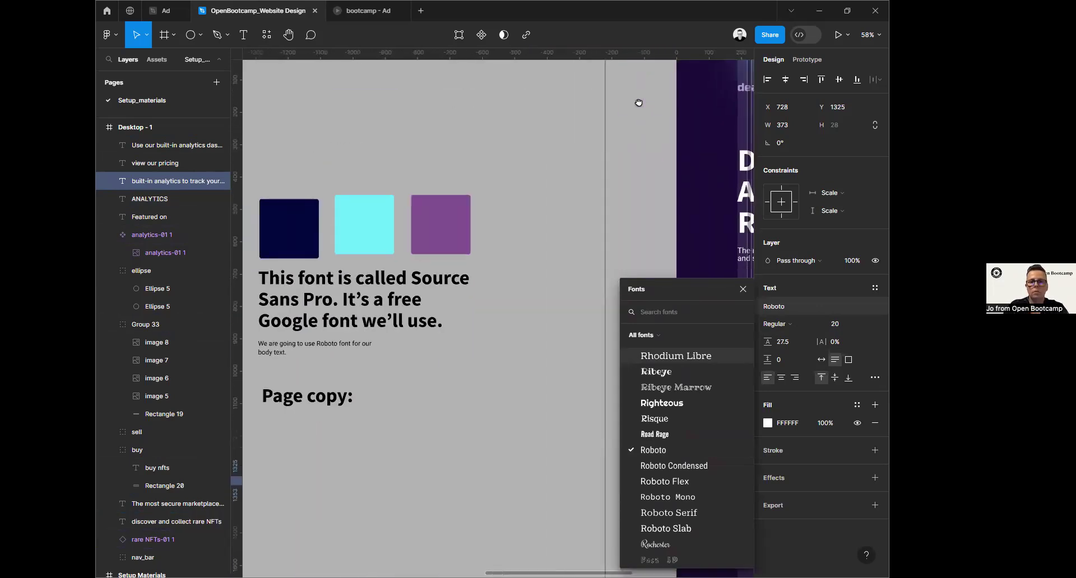
{"action": "scroll", "coordinate": [638, 103], "scroll_direction": "right", "scroll_amount": 4}
{"action": "scroll", "coordinate": [638, 103], "scroll_direction": "down", "scroll_amount": 1}
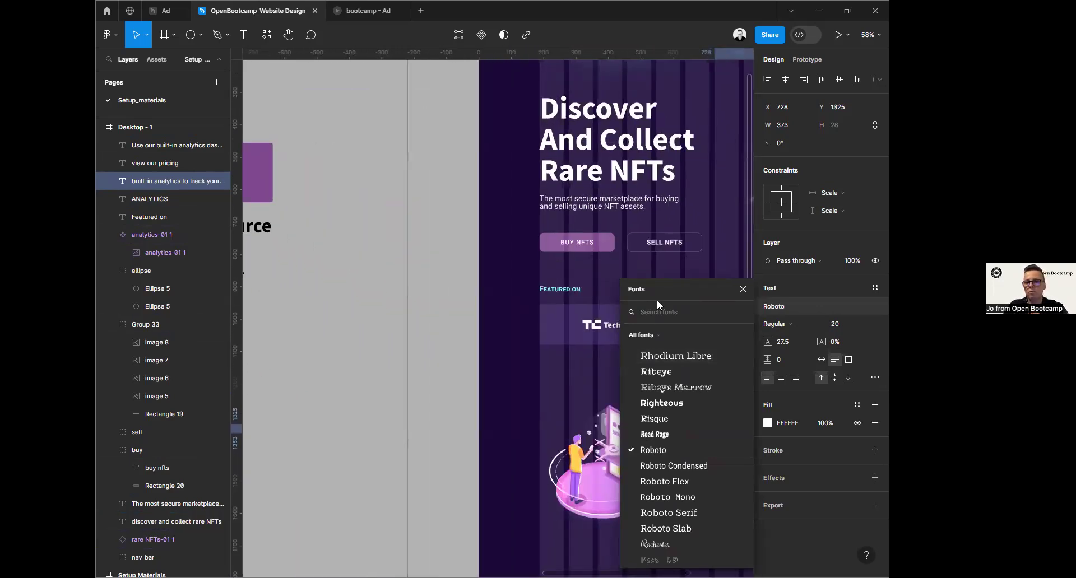
{"action": "type", "text": "source sans"}
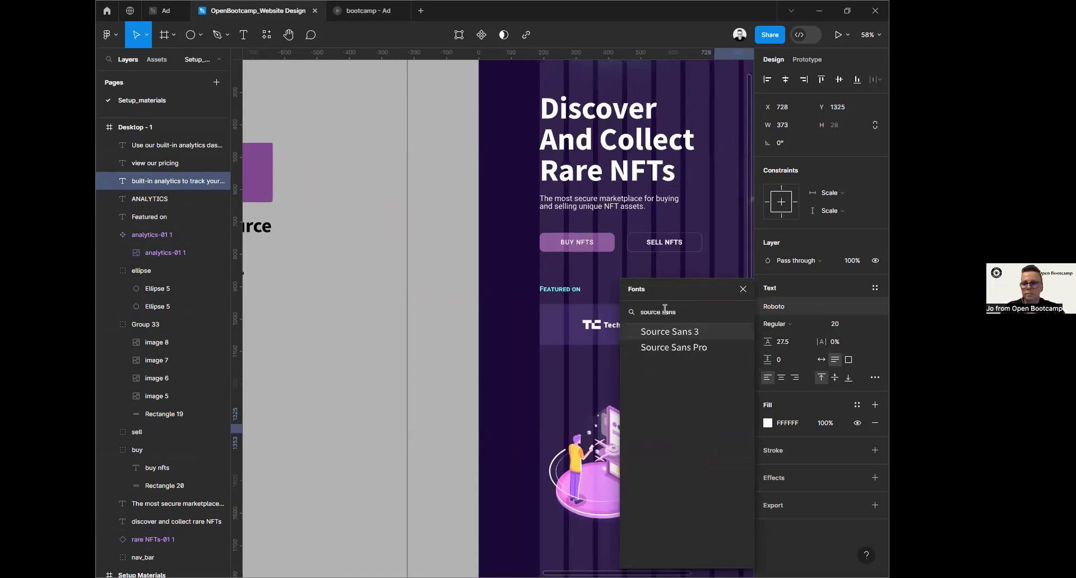
{"action": "left_click", "coordinate": [693, 348]}
Step: Set the "built-in analytics to track your nfts" heading to Bold weight and font size 40
{"action": "scroll", "coordinate": [720, 434], "scroll_direction": "down", "scroll_amount": 2}
{"action": "left_click_drag", "start_coordinate": [699, 427], "coordinate": [533, 343]}
{"action": "scroll", "coordinate": [628, 261], "scroll_direction": "up", "scroll_amount": 5}
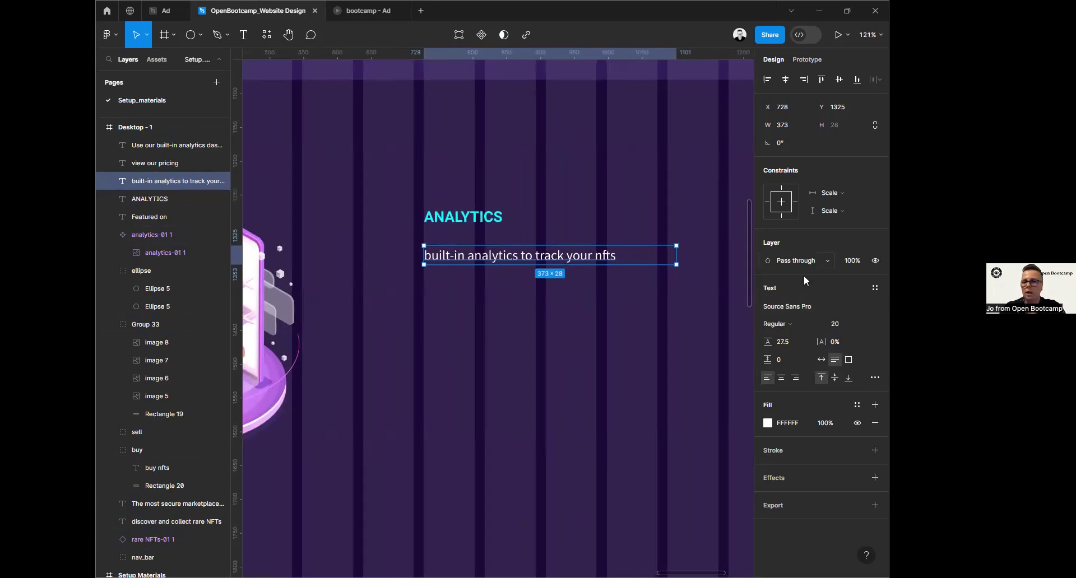
{"action": "left_click", "coordinate": [787, 325]}
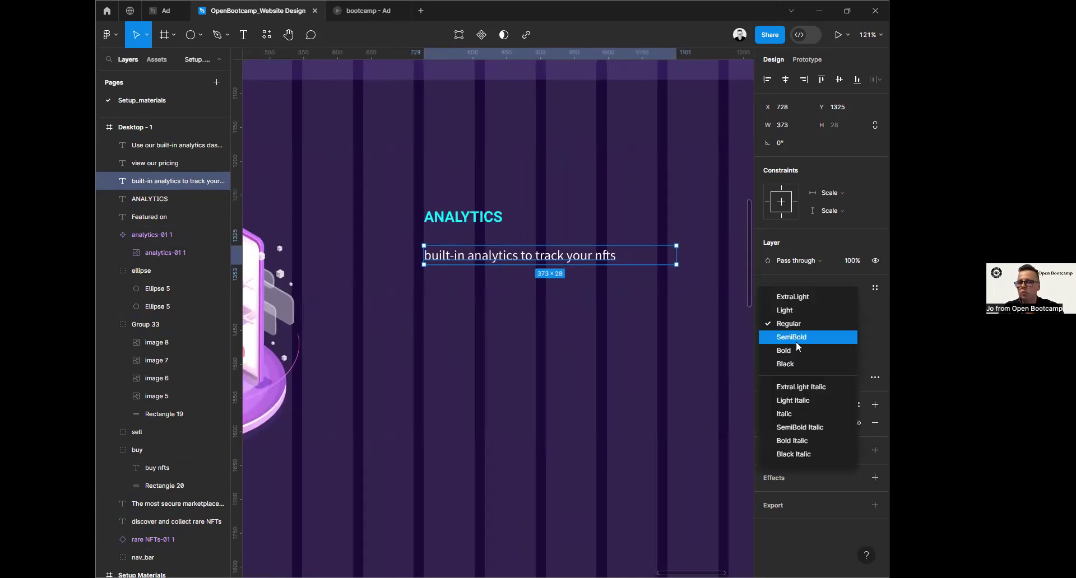
{"action": "left_click", "coordinate": [790, 351]}
{"action": "left_click", "coordinate": [863, 325]}
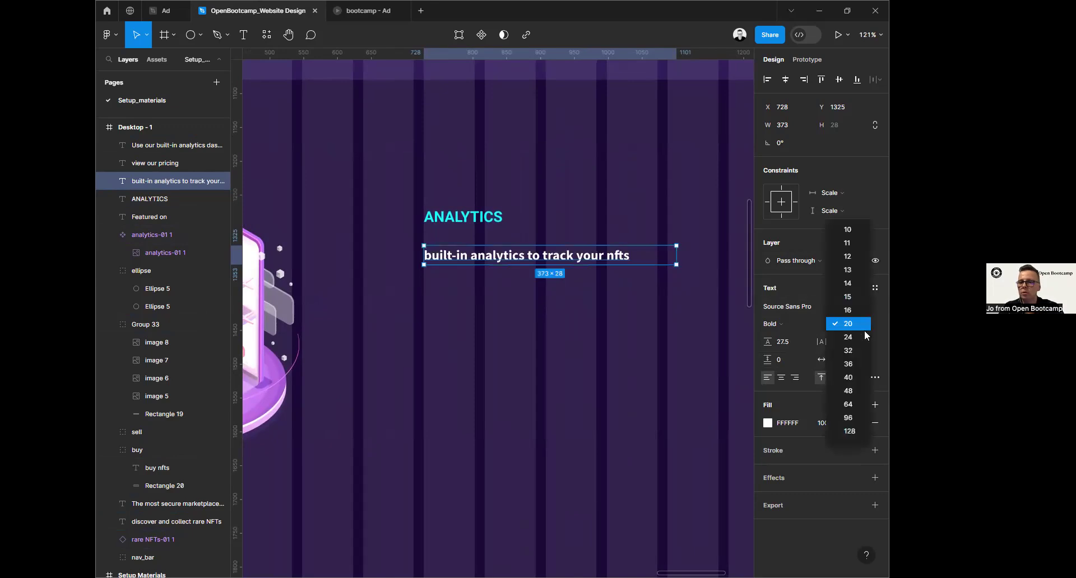
{"action": "left_click", "coordinate": [848, 377]}
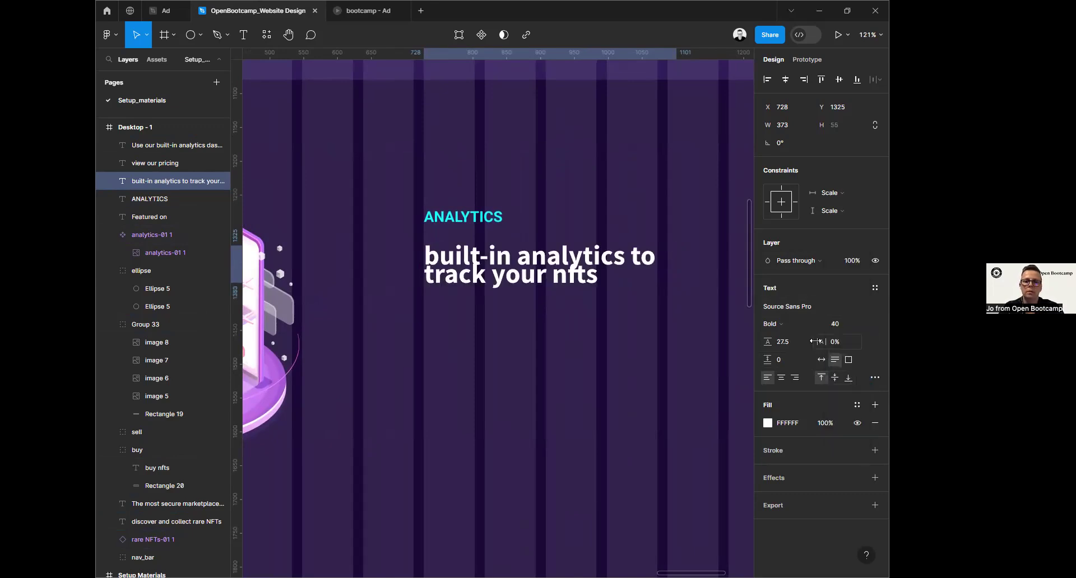
Step: Set the "built-in analytics" heading's line height to 100%
{"action": "left_click", "coordinate": [792, 343]}
{"action": "type", "text": "100%"}
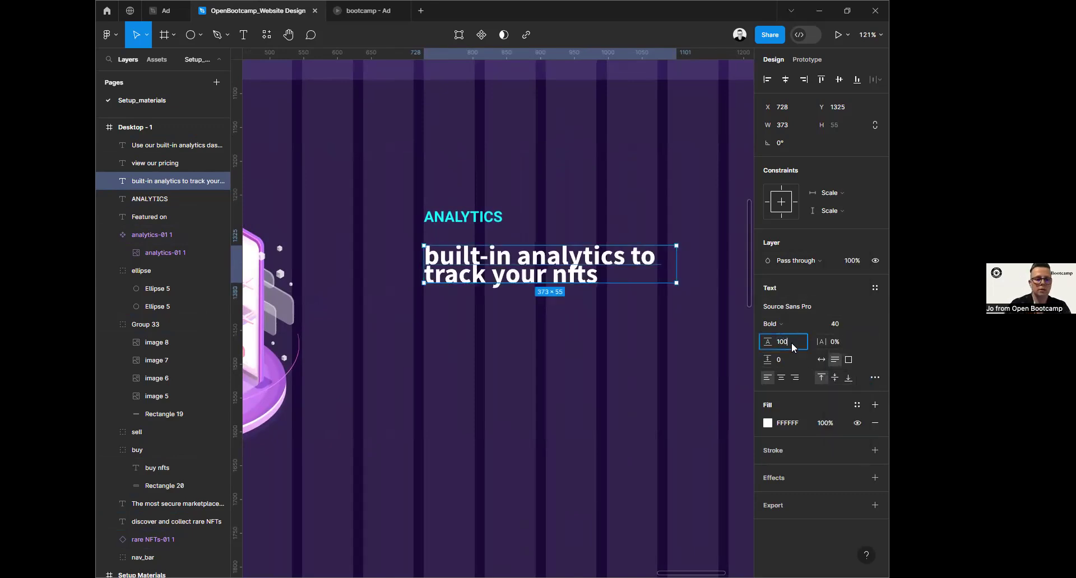
{"action": "key", "text": "Return"}
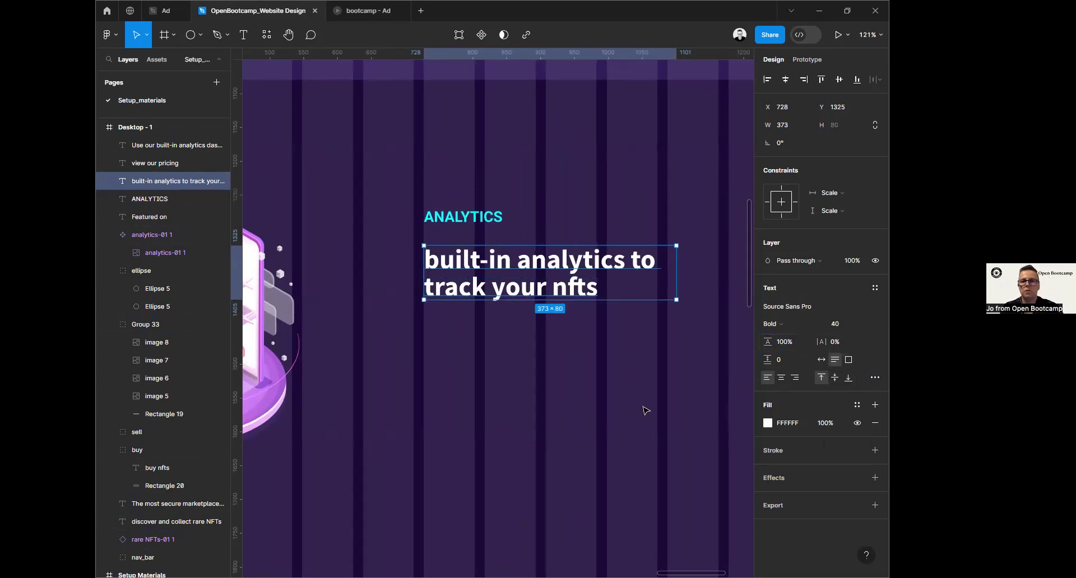
Step: Set the "built-in analytics" heading's font size to 60 and widen its text box to 442
{"action": "scroll", "coordinate": [643, 411], "scroll_direction": "down", "scroll_amount": 4}
{"action": "scroll", "coordinate": [589, 437], "scroll_direction": "up", "scroll_amount": 3}
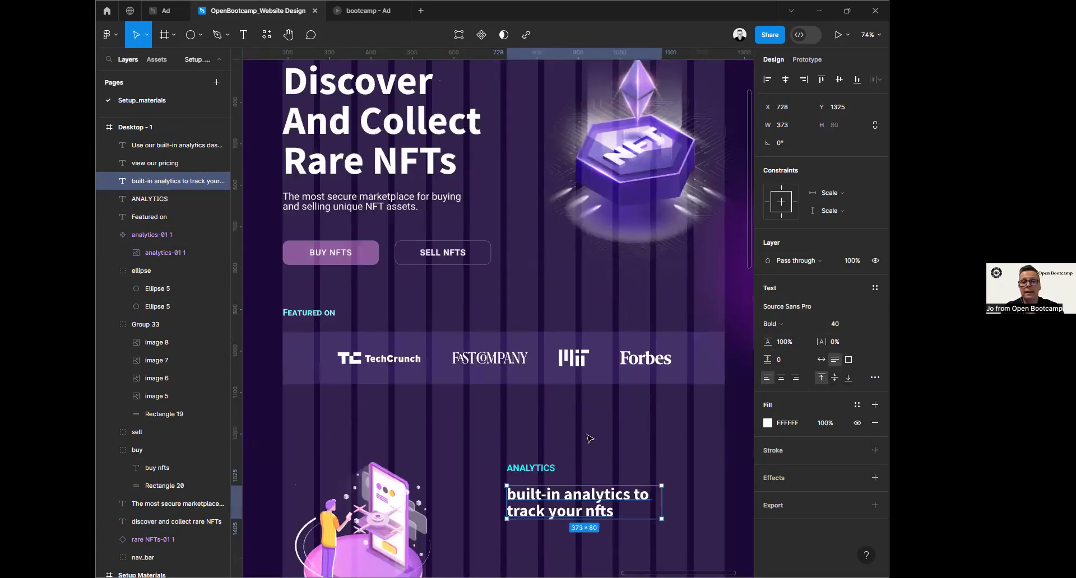
{"action": "scroll", "coordinate": [589, 437], "scroll_direction": "down", "scroll_amount": 2}
{"action": "left_click", "coordinate": [840, 324]}
{"action": "type", "text": "60"}
{"action": "key", "text": "Return"}
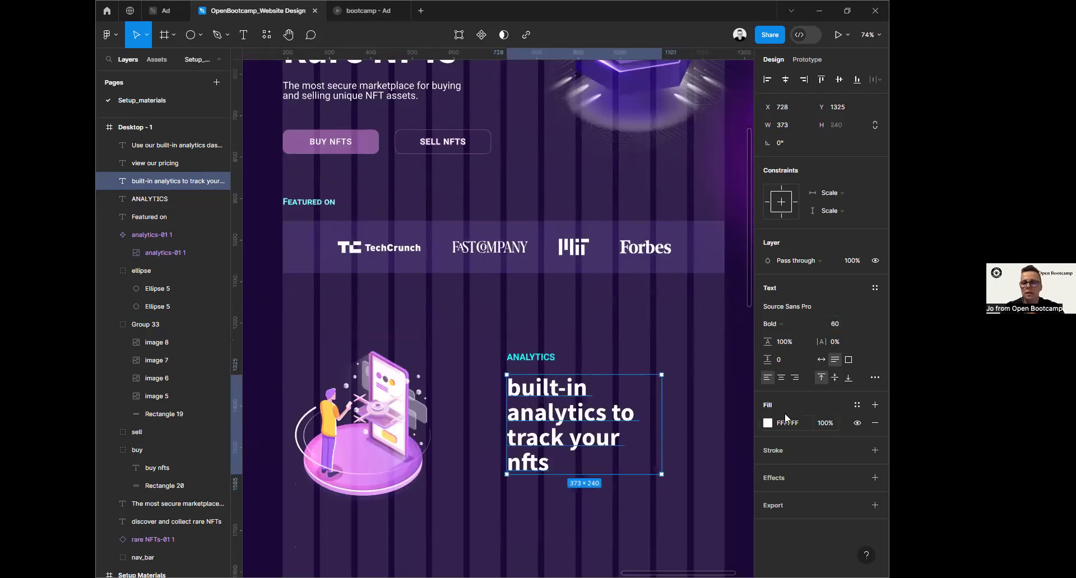
{"action": "left_click_drag", "start_coordinate": [664, 439], "coordinate": [690, 442]}
Step: Move the "built-in analytics" heading to X 868, Y 1316 and switch its letters to title case
{"action": "left_click_drag", "start_coordinate": [600, 414], "coordinate": [654, 413]}
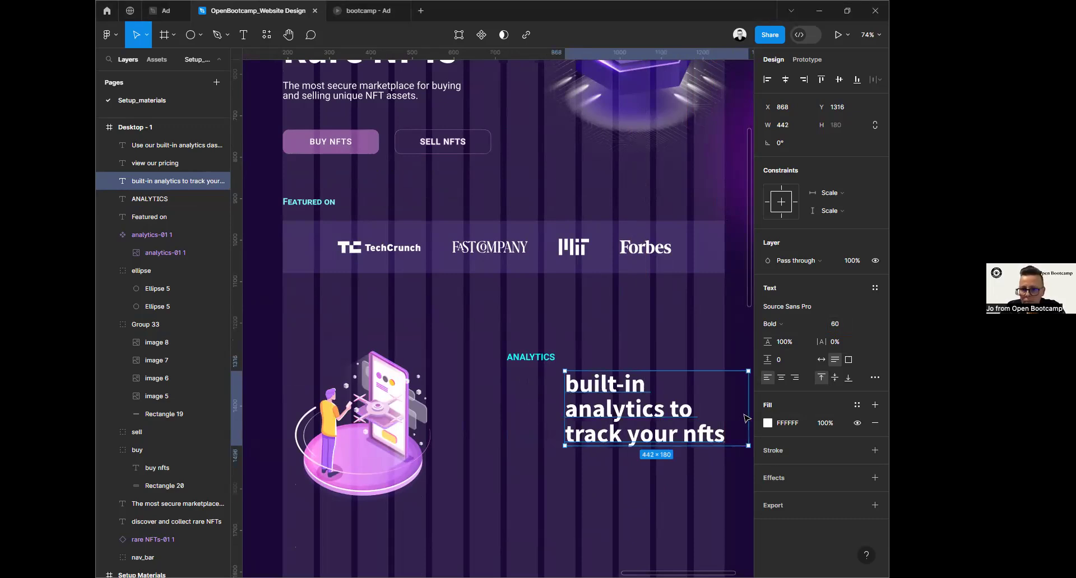
{"action": "left_click", "coordinate": [875, 378]}
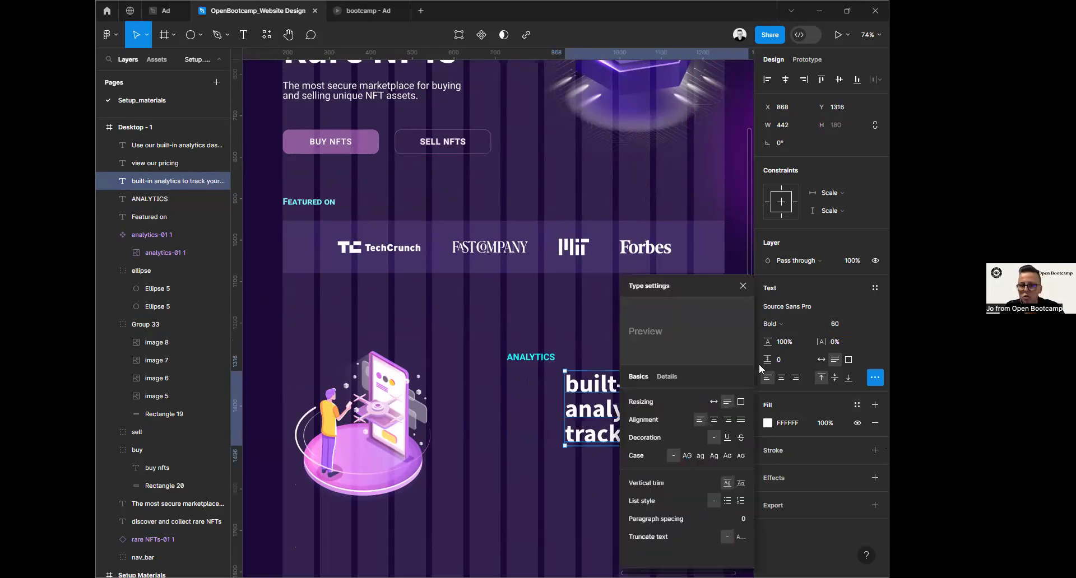
{"action": "left_click", "coordinate": [713, 455]}
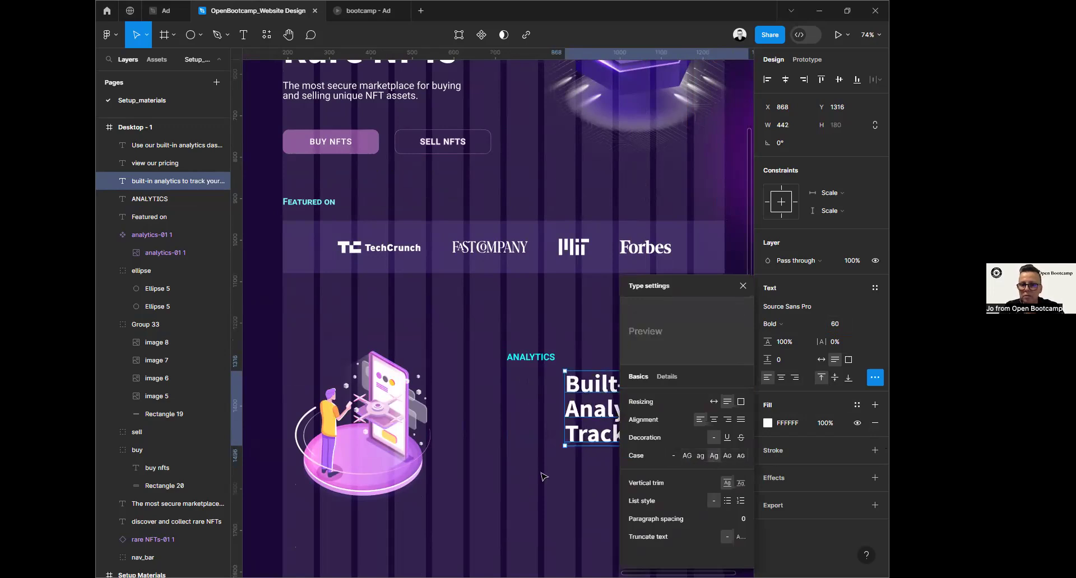
{"action": "left_click", "coordinate": [743, 286]}
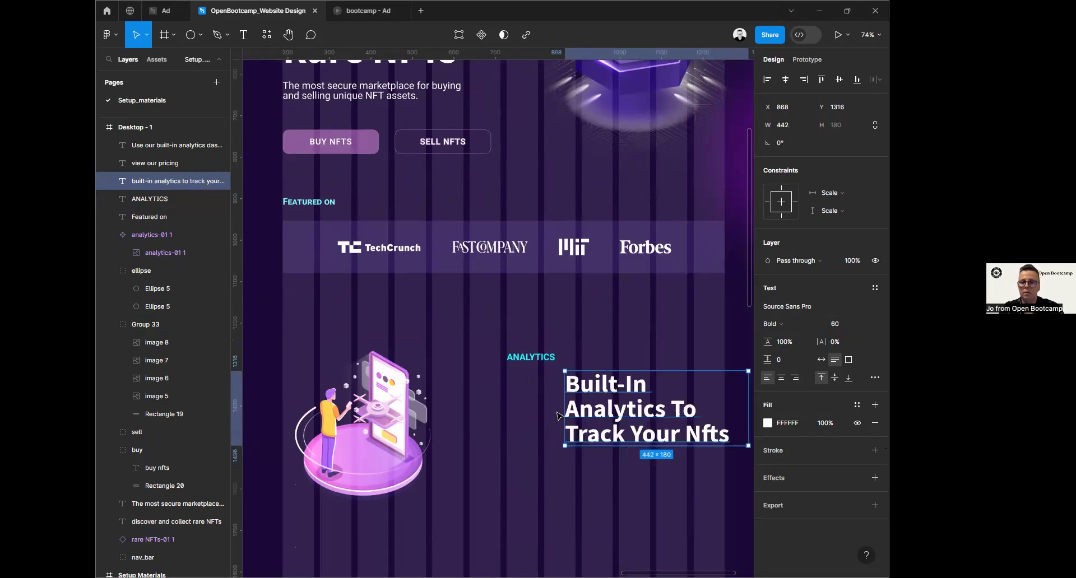
Step: Reposition the heading and the ANALYTICS label beside the illustration, with ANALYTICS above the heading and their left edges roughly aligned
{"action": "left_click_drag", "start_coordinate": [564, 398], "coordinate": [605, 412]}
{"action": "left_click_drag", "start_coordinate": [539, 357], "coordinate": [586, 347]}
{"action": "scroll", "coordinate": [562, 402], "scroll_direction": "down", "scroll_amount": 4}
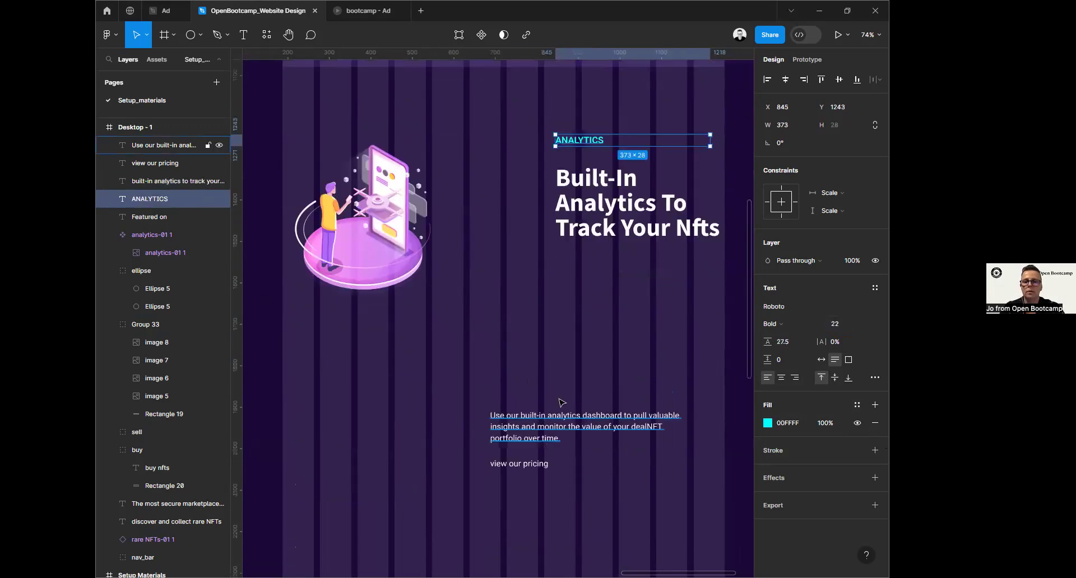
{"action": "scroll", "coordinate": [562, 402], "scroll_direction": "up", "scroll_amount": 3}
{"action": "left_click", "coordinate": [615, 297]}
{"action": "left_click_drag", "start_coordinate": [592, 288], "coordinate": [579, 283]}
{"action": "left_click_drag", "start_coordinate": [567, 213], "coordinate": [556, 211]}
Step: Move the "Use our built-in analytics dashboard" paragraph under the heading at X 818, Y 1498 and narrow it to 435
{"action": "left_click_drag", "start_coordinate": [567, 499], "coordinate": [620, 335]}
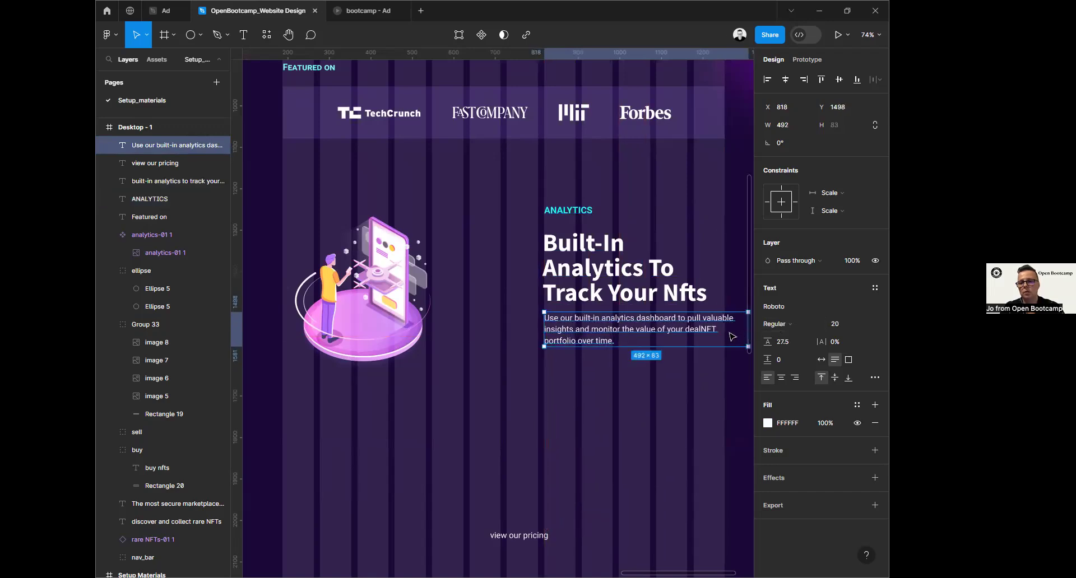
{"action": "scroll", "coordinate": [696, 368], "scroll_direction": "right", "scroll_amount": 2}
{"action": "left_click_drag", "start_coordinate": [698, 330], "coordinate": [681, 326]}
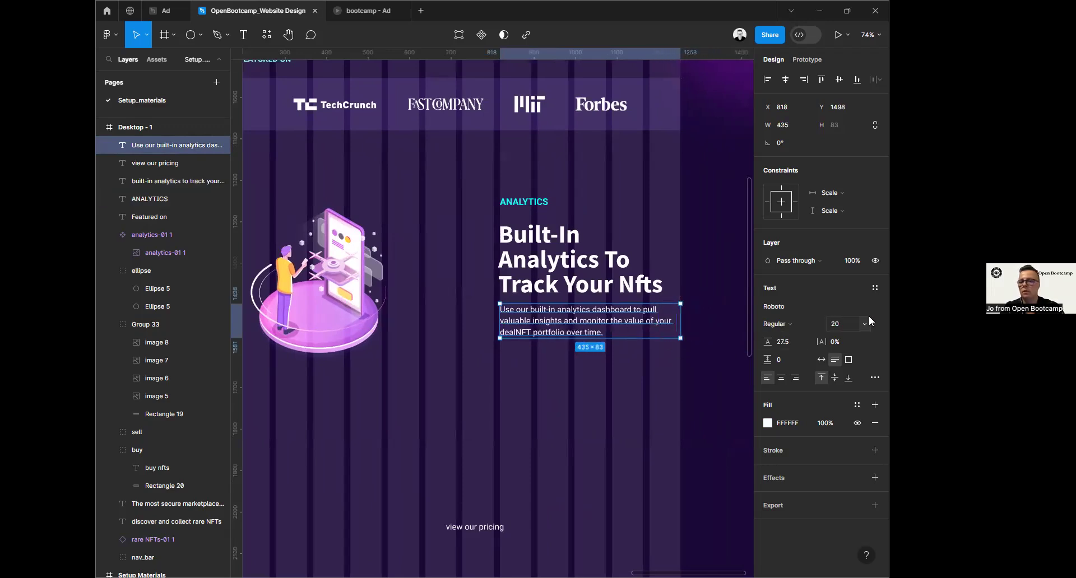
Step: Try the sub heading text style on the "Use our built-in analytics dashboard" paragraph
{"action": "left_click", "coordinate": [878, 288]}
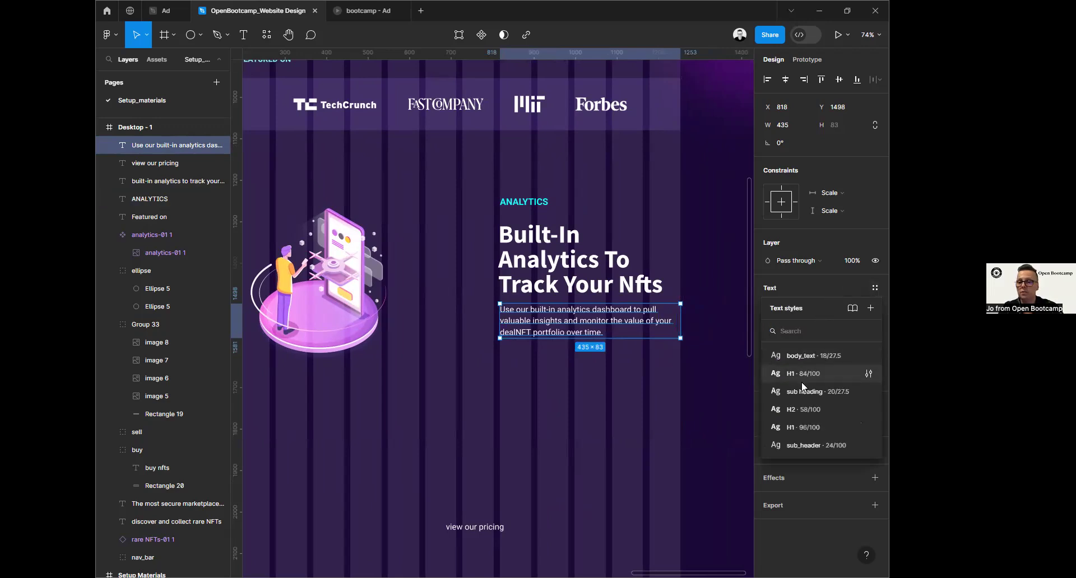
{"action": "left_click", "coordinate": [816, 392]}
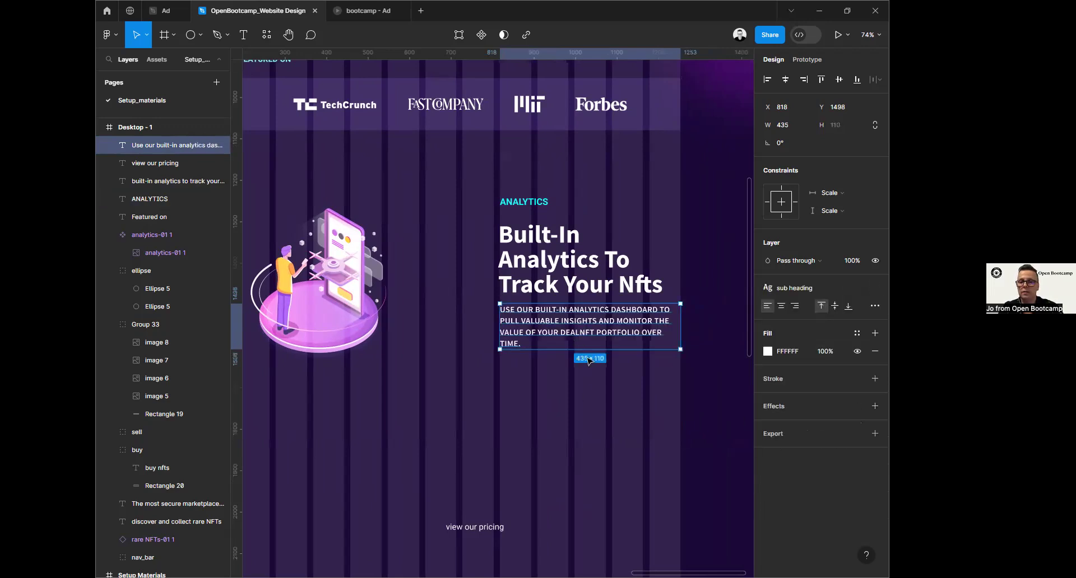
{"action": "scroll", "coordinate": [673, 370], "scroll_direction": "up", "scroll_amount": 1}
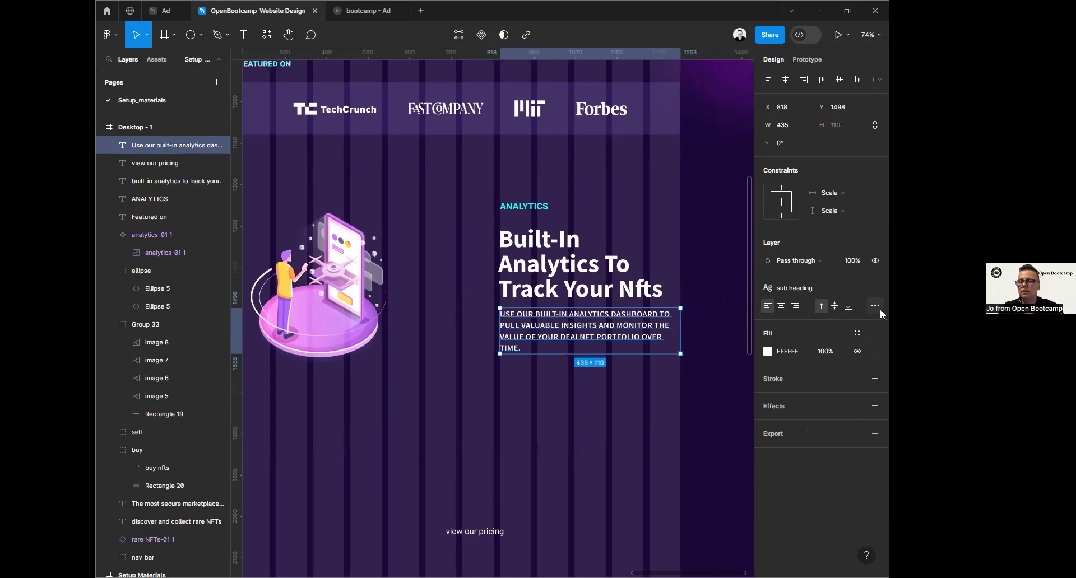
Step: Apply the body_text text style to the "Use our built-in analytics dashboard" paragraph
{"action": "left_click", "coordinate": [826, 288]}
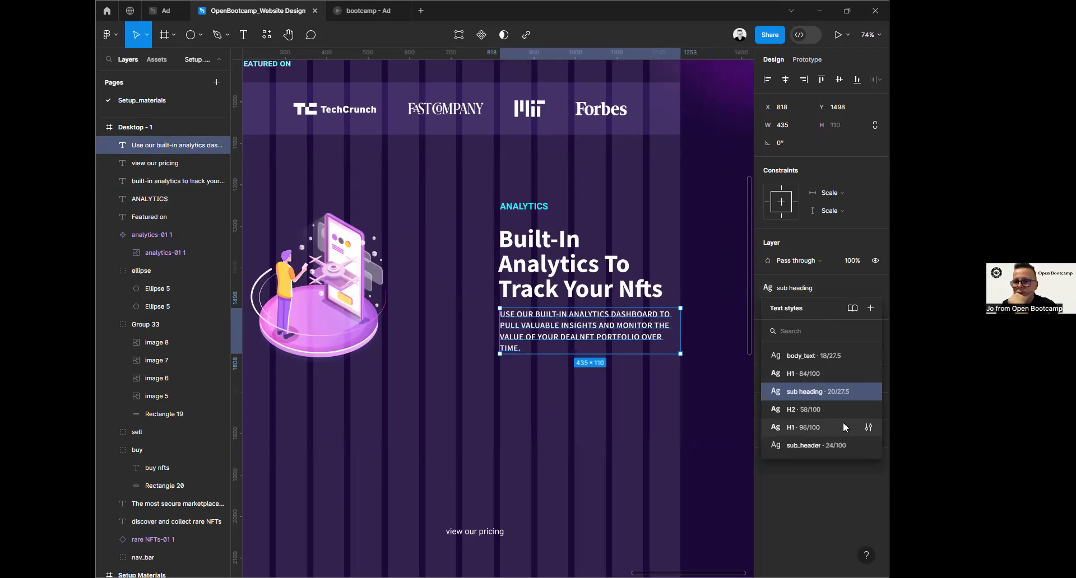
{"action": "left_click", "coordinate": [811, 357]}
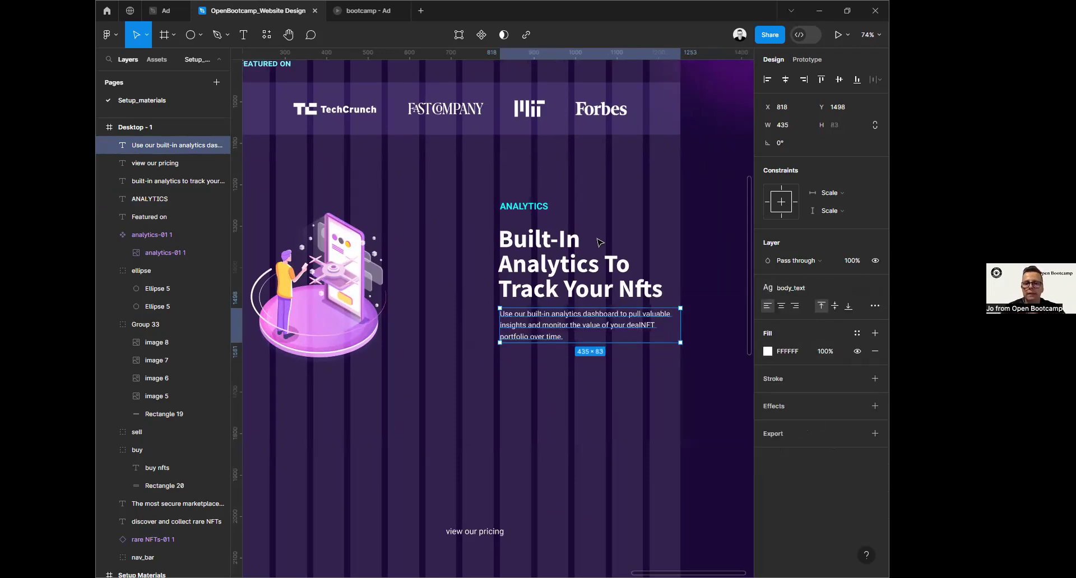
{"action": "left_click", "coordinate": [465, 320]}
Step: Apply the H2 text style to the "Built-In Analytics To Track Your Nfts" heading
{"action": "left_click", "coordinate": [583, 280]}
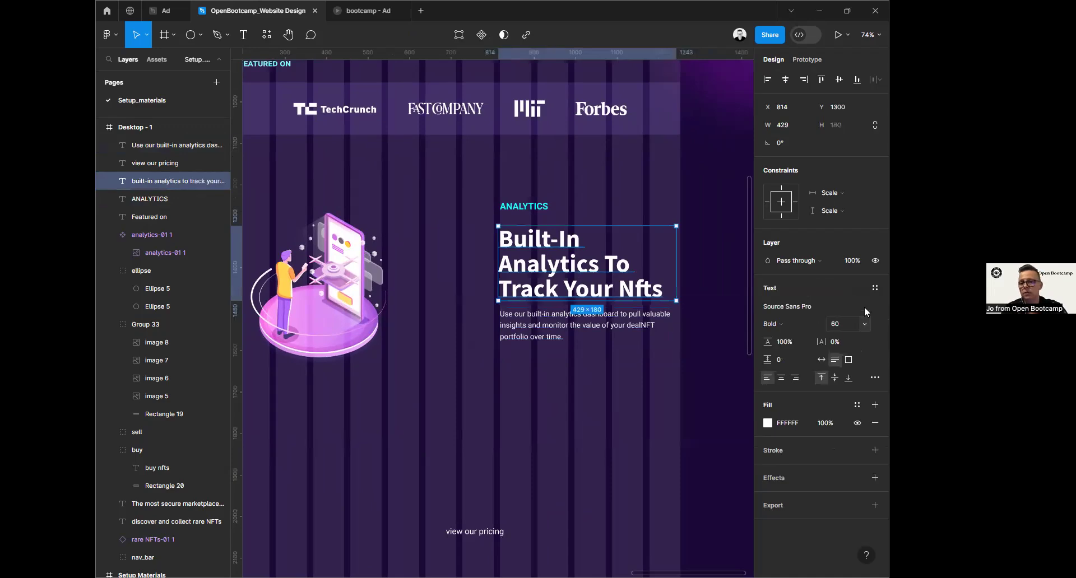
{"action": "left_click", "coordinate": [875, 288]}
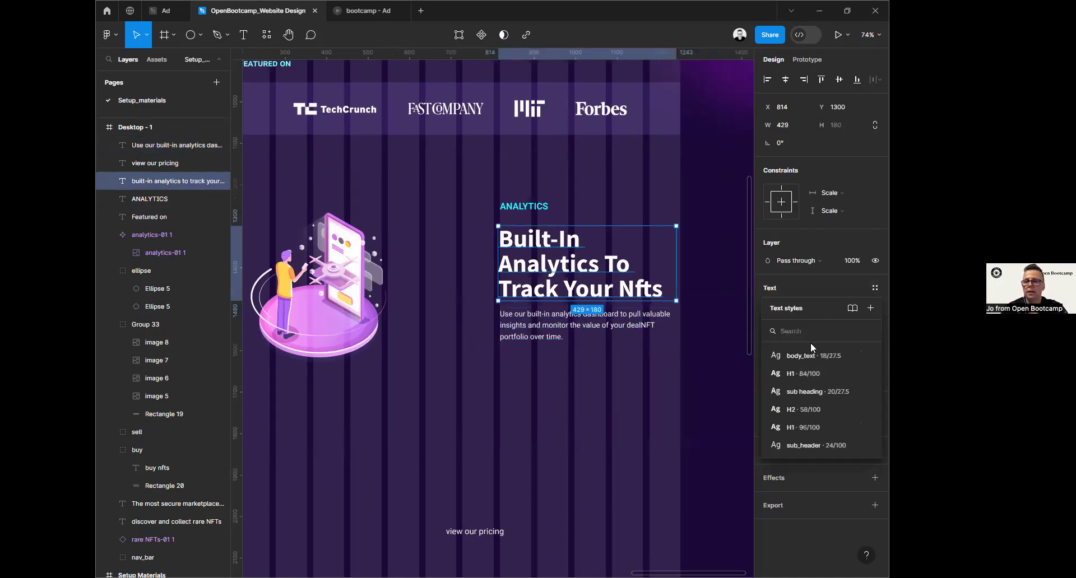
{"action": "left_click", "coordinate": [809, 409]}
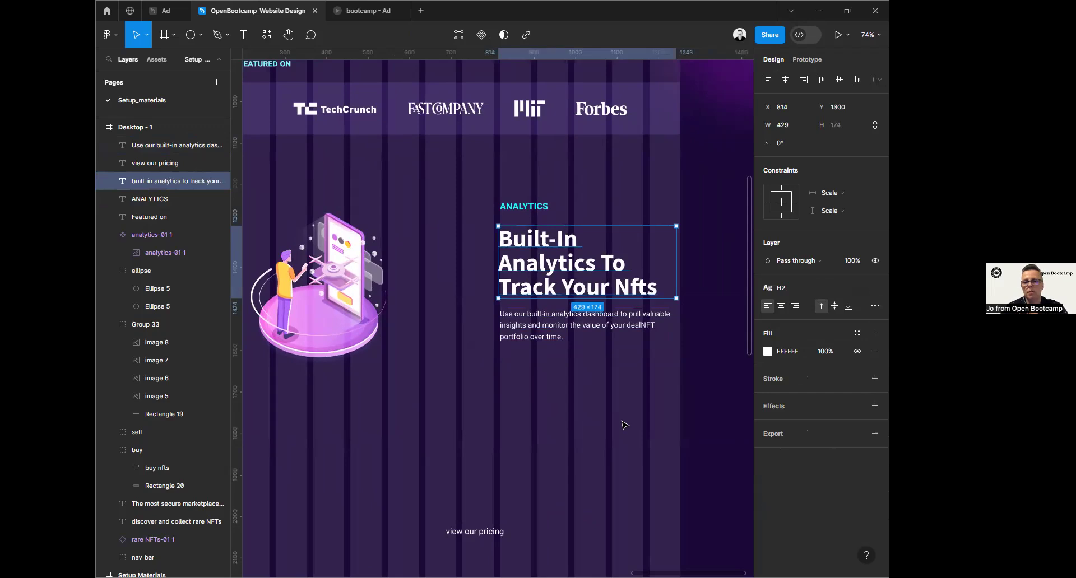
{"action": "left_click", "coordinate": [625, 425]}
Step: Nudge the analytics paragraph slightly up toward the heading and move the "view our pricing" text to X 566, Y 1749
{"action": "left_click", "coordinate": [526, 323]}
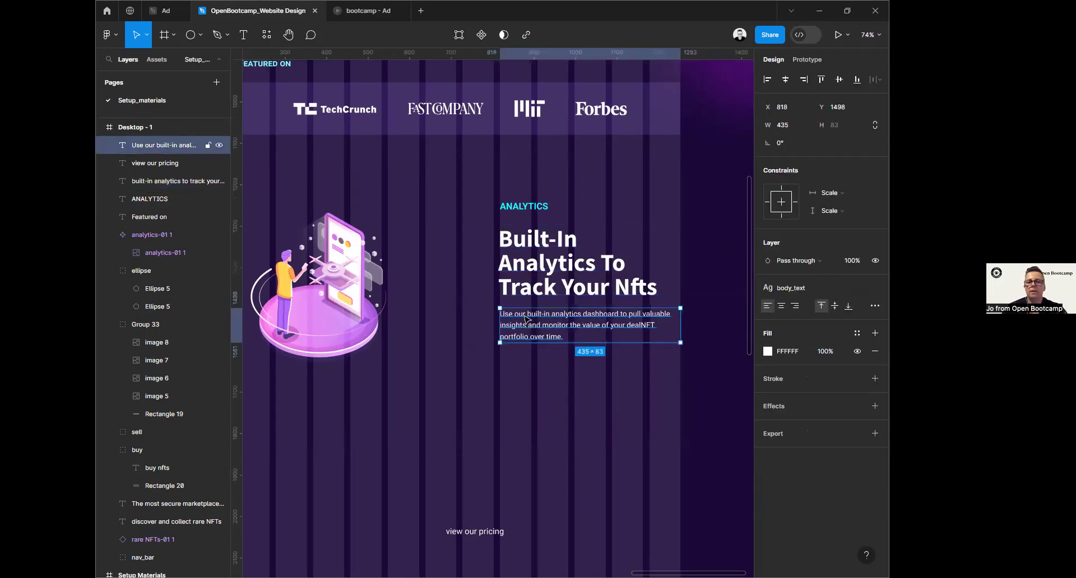
{"action": "left_click_drag", "start_coordinate": [526, 319], "coordinate": [526, 316]}
{"action": "left_click", "coordinate": [459, 533]}
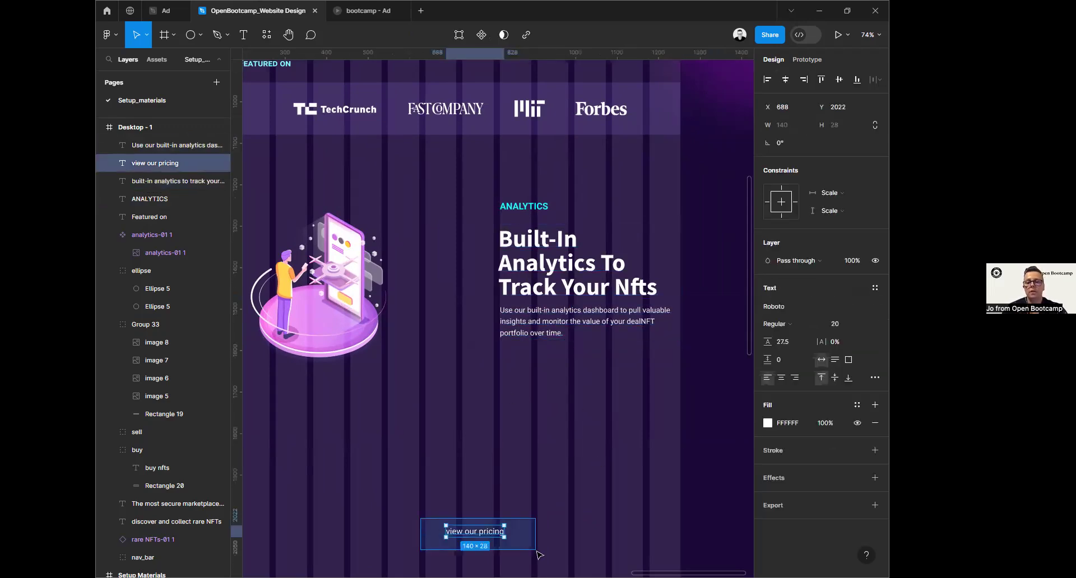
{"action": "left_click_drag", "start_coordinate": [465, 535], "coordinate": [414, 422]}
Step: Duplicate the BUY NFTS button group and place the copy under the analytics paragraph at X 818, Y 1605
{"action": "scroll", "coordinate": [402, 370], "scroll_direction": "down", "scroll_amount": 5}
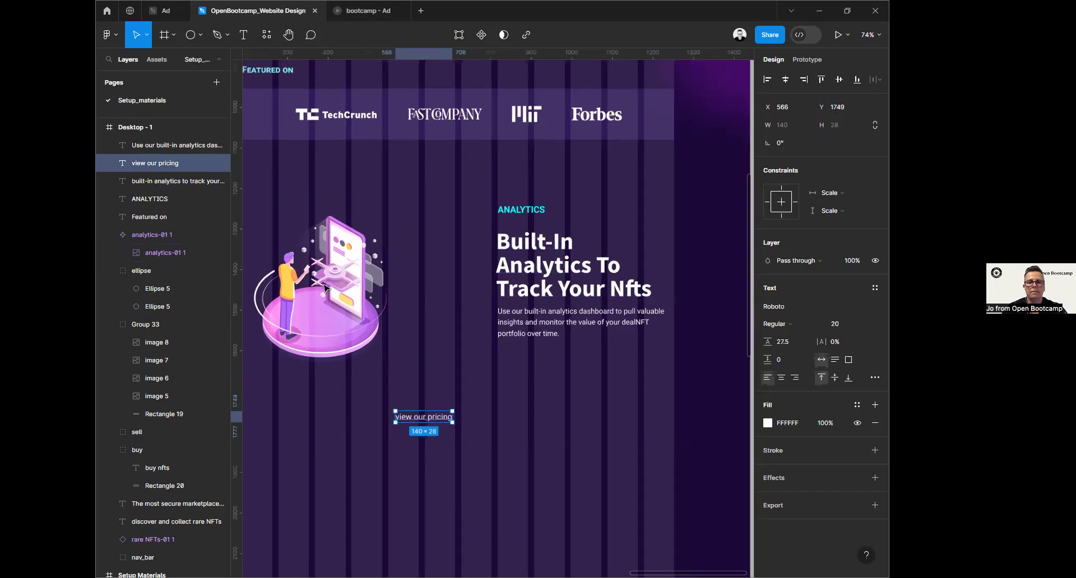
{"action": "left_click", "coordinate": [303, 121]}
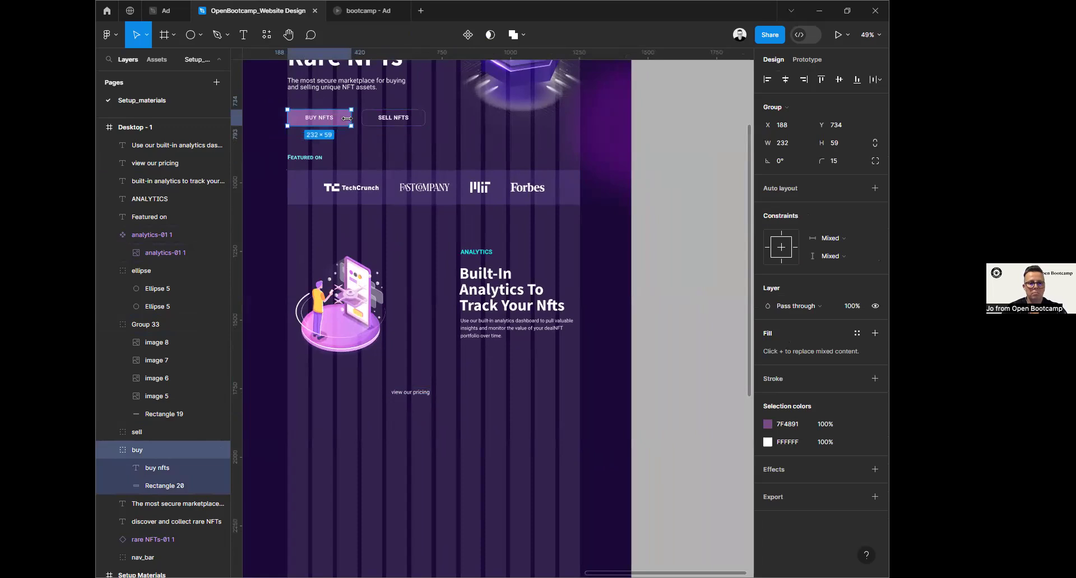
{"action": "left_click_drag", "start_coordinate": [347, 118], "coordinate": [515, 360]}
{"action": "left_click", "coordinate": [493, 404]}
Step: Try pasting the "view our pricing" text over the copied button's label with its source formatting, then undo it
{"action": "scroll", "coordinate": [486, 395], "scroll_direction": "up", "scroll_amount": 5}
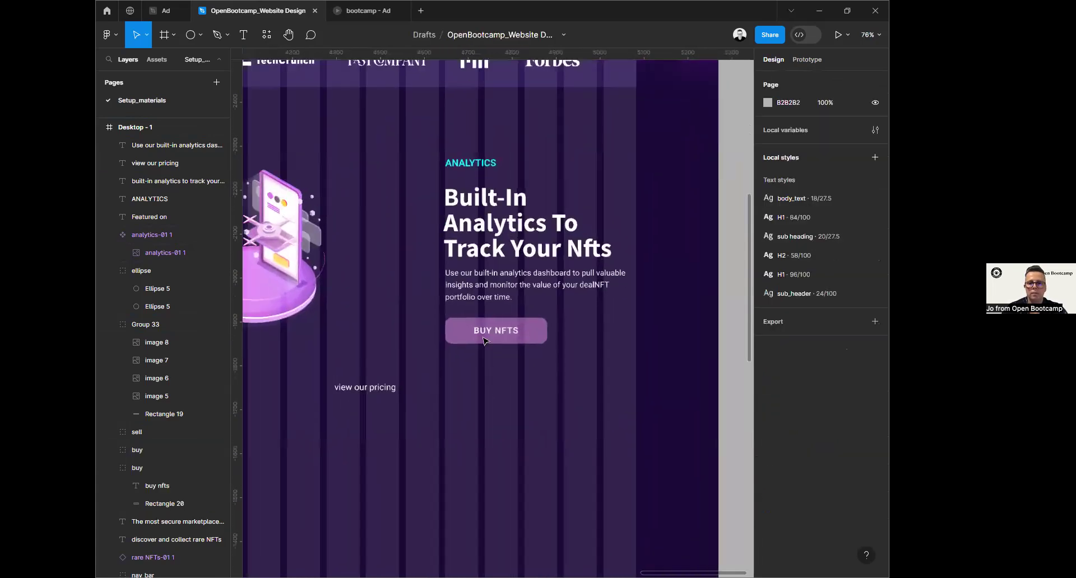
{"action": "left_click", "coordinate": [324, 399]}
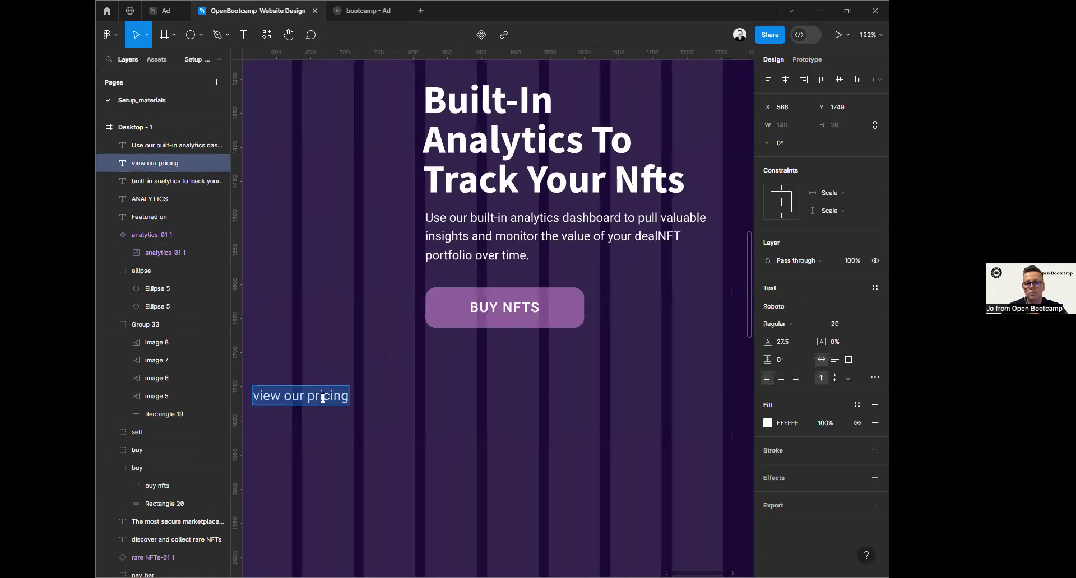
{"action": "double_click", "coordinate": [515, 302]}
{"action": "type", "text": "VIEW OUR PRICING"}
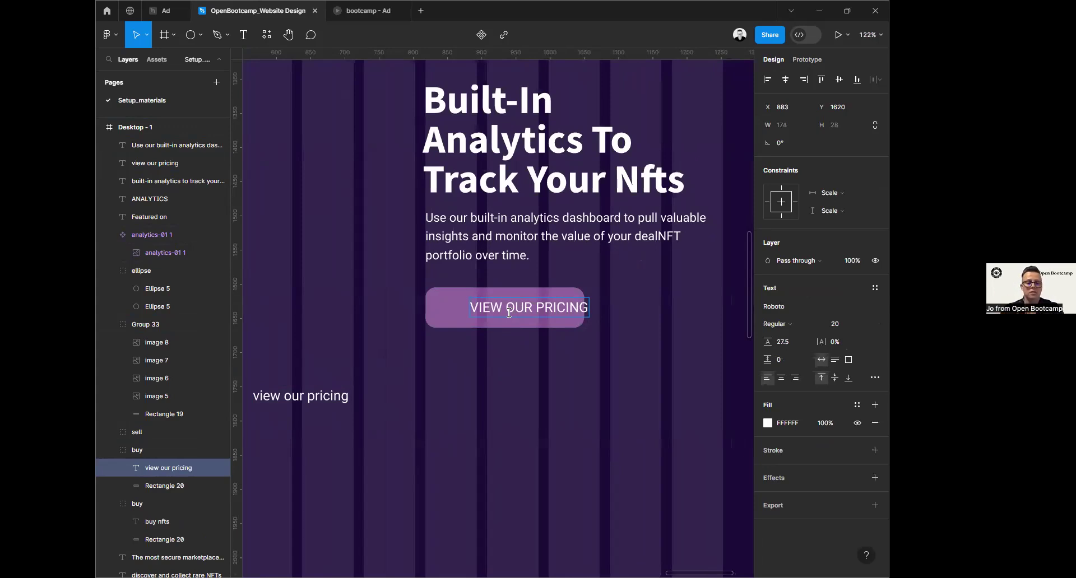
{"action": "key", "text": "ctrl+z"}
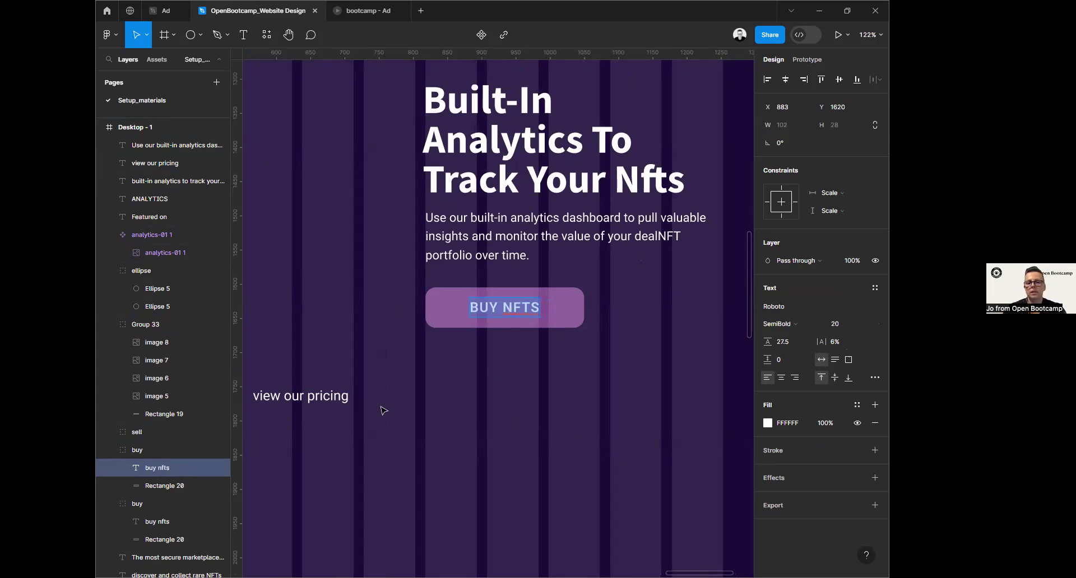
Step: Try pasting "view our pricing" over the copied button's label with matched style, then undo the replacement
{"action": "left_click", "coordinate": [302, 399]}
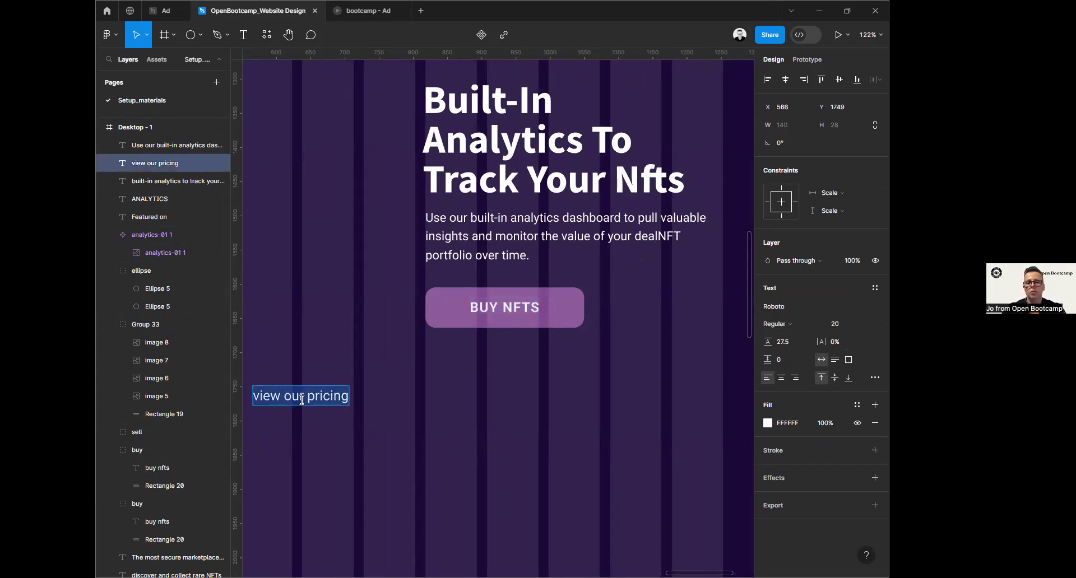
{"action": "double_click", "coordinate": [506, 307]}
{"action": "right_click", "coordinate": [505, 305]}
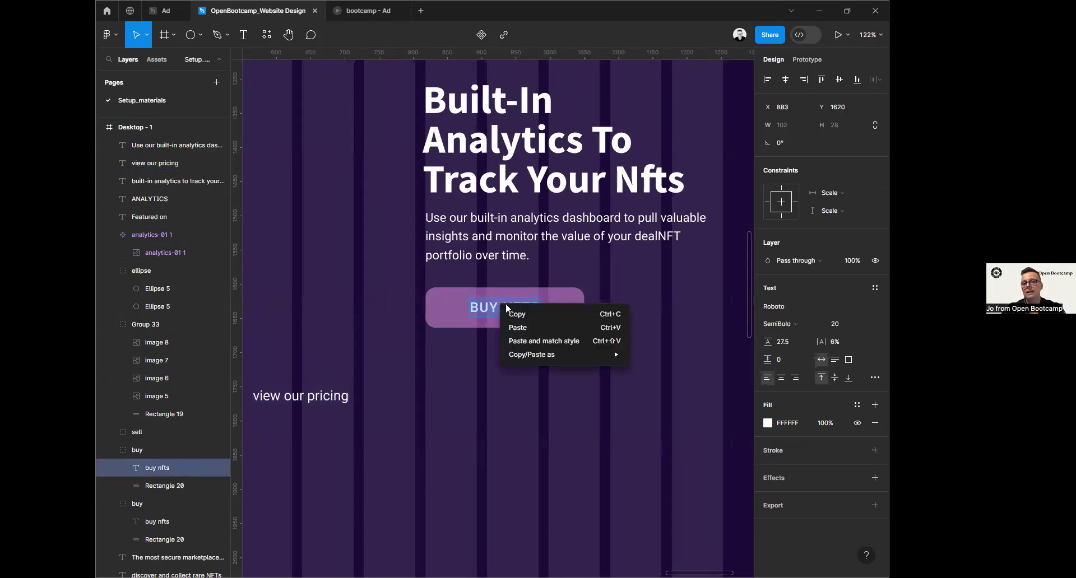
{"action": "left_click", "coordinate": [519, 341]}
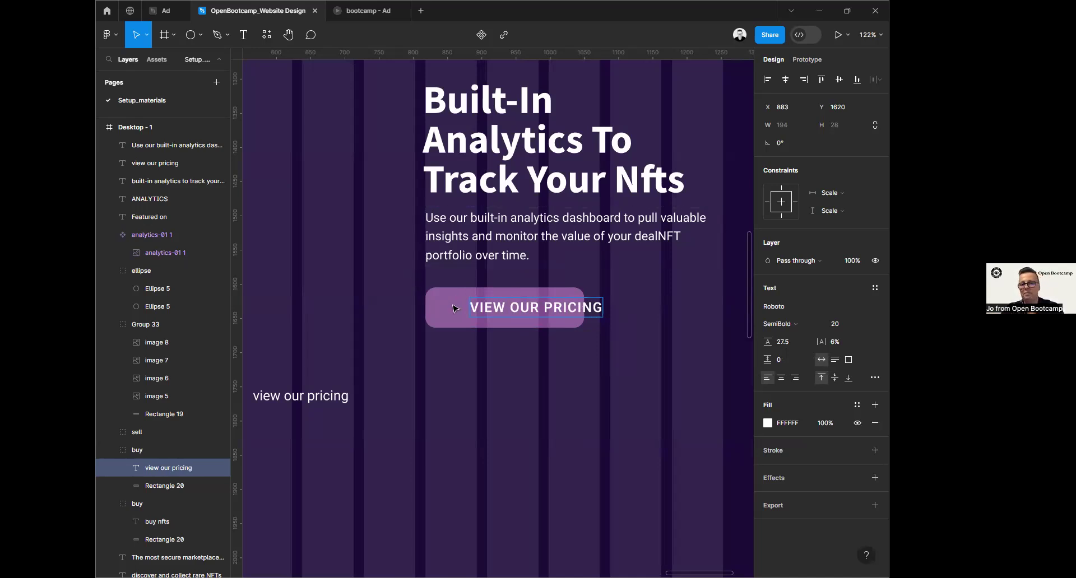
{"action": "key", "text": "ctrl+z"}
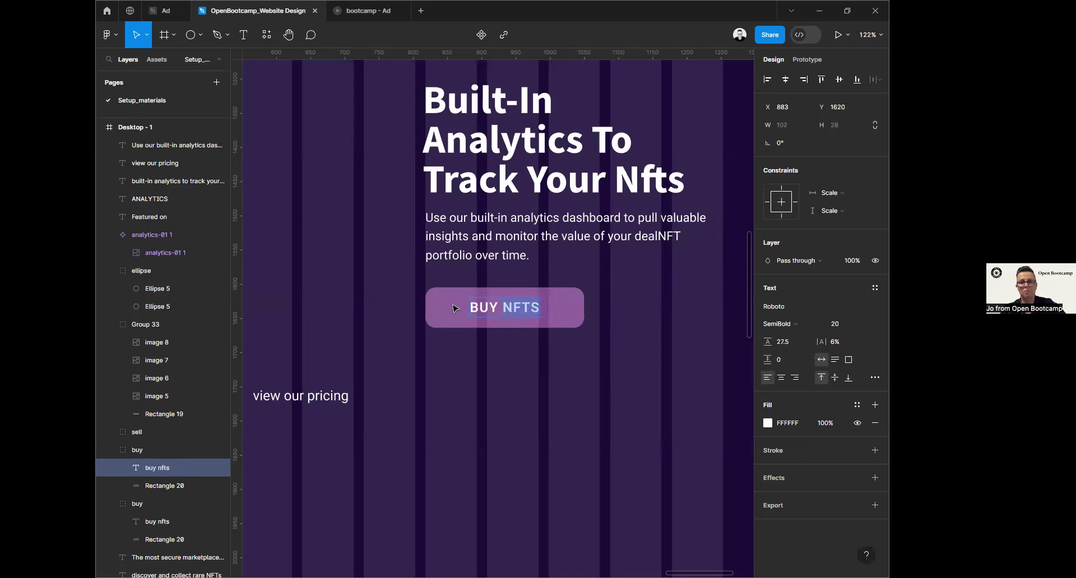
{"action": "key", "text": "Escape"}
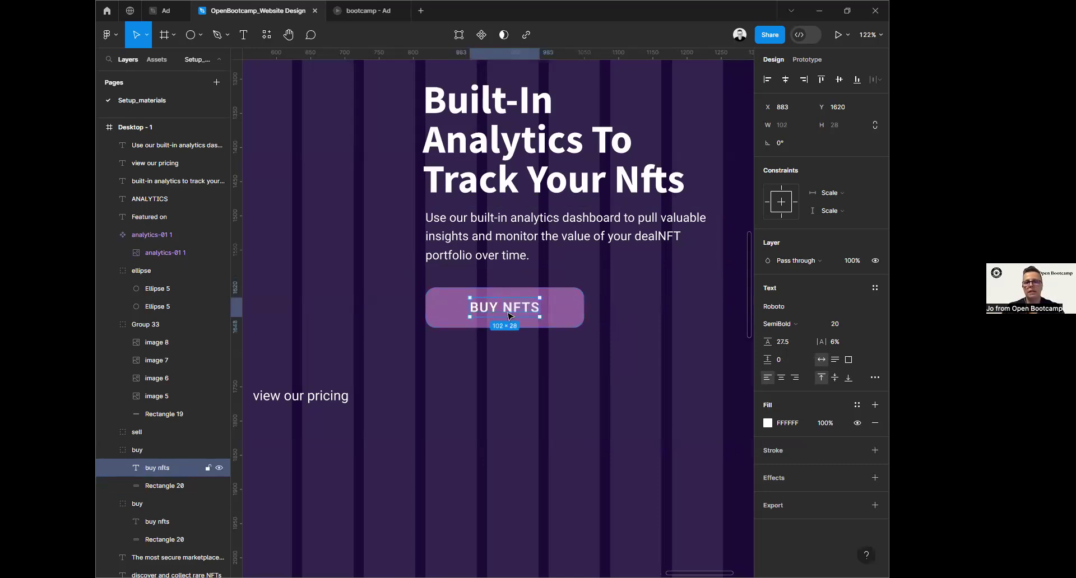
Step: Select the copied button's label together with its background rectangle and add auto layout to them
{"action": "left_click", "coordinate": [446, 308]}
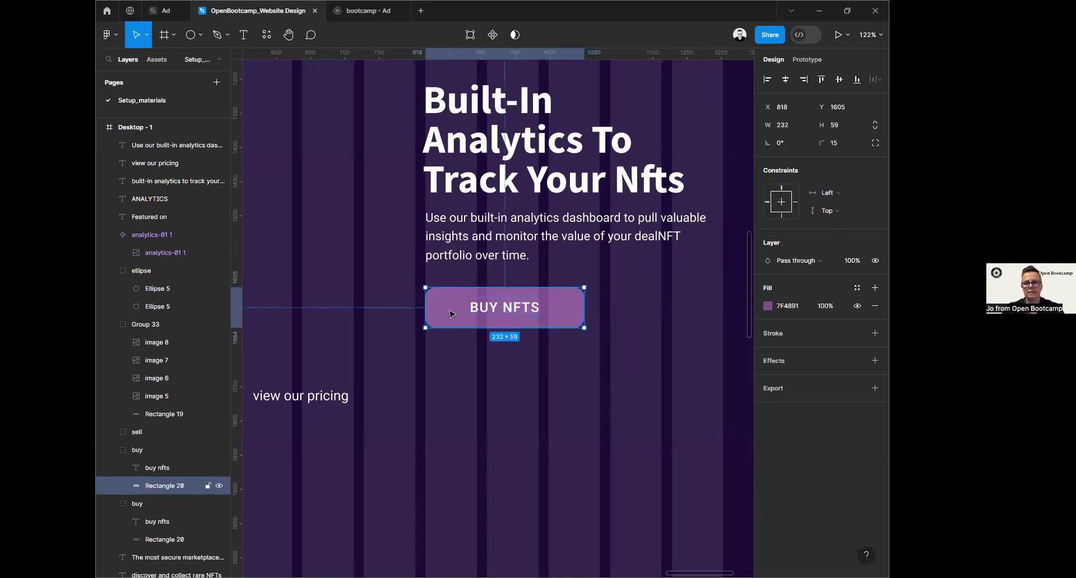
{"action": "left_click", "coordinate": [505, 308]}
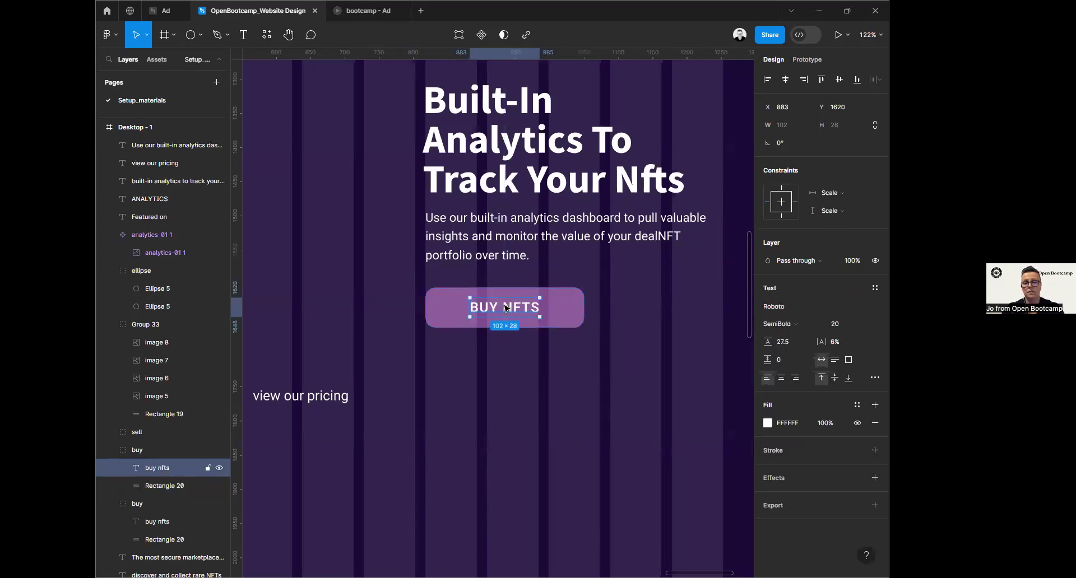
{"action": "left_click", "coordinate": [443, 317], "text": "shift"}
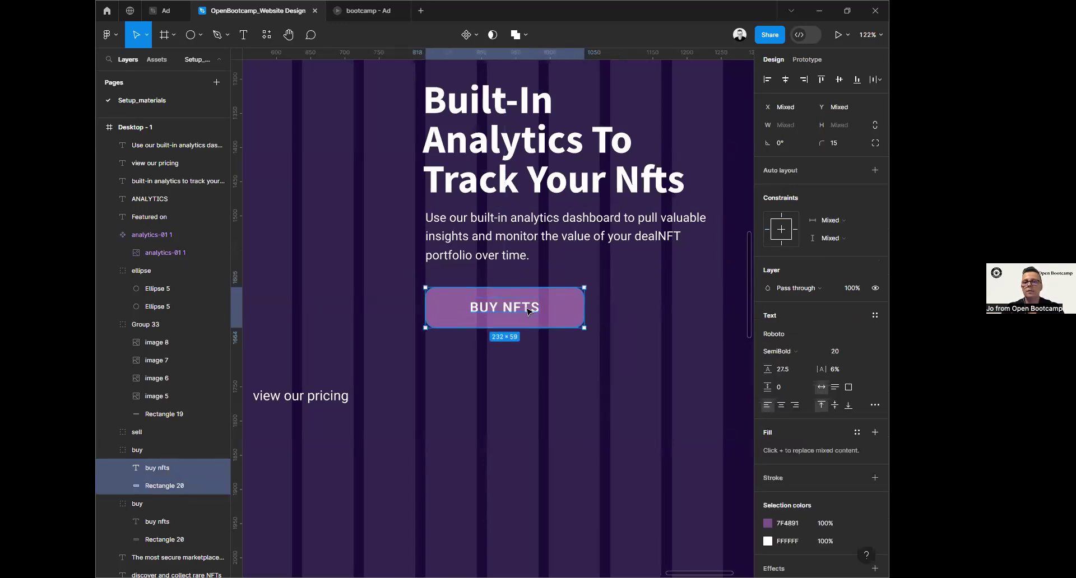
{"action": "left_click", "coordinate": [876, 171]}
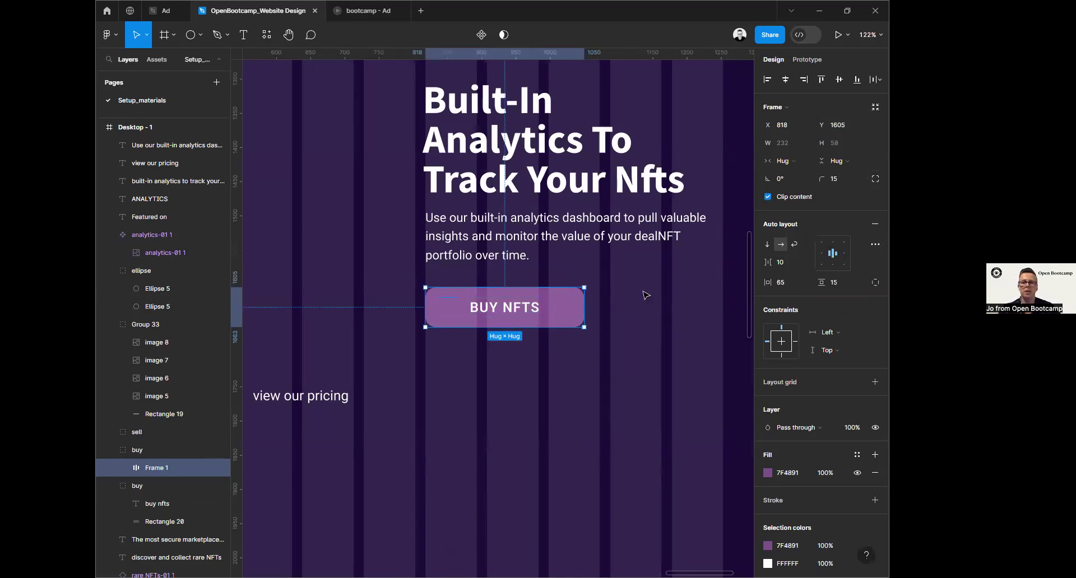
Step: Test the button's auto layout by adding extra letters to its label, then undo them
{"action": "double_click", "coordinate": [528, 311]}
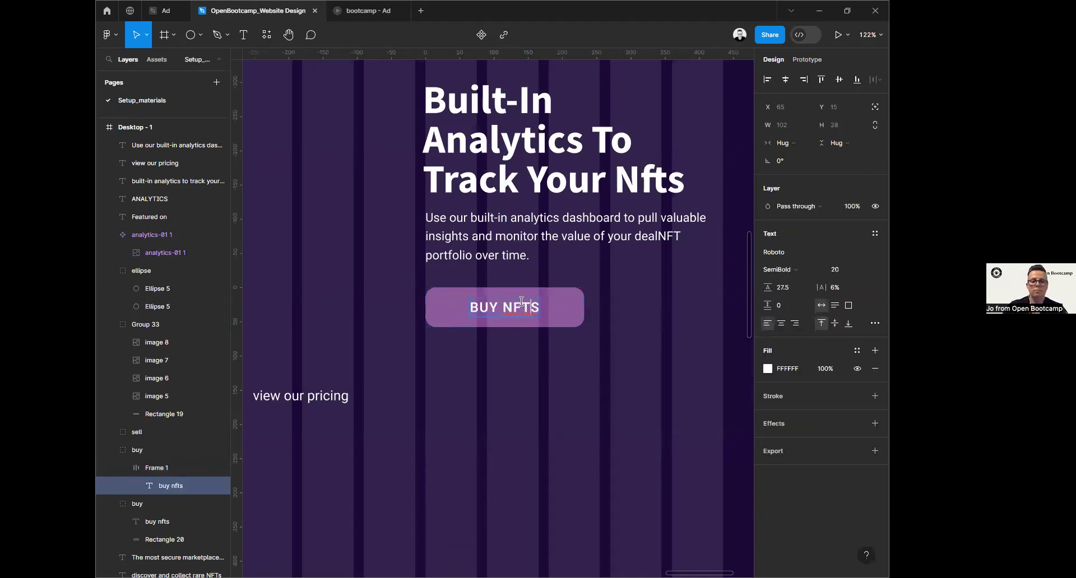
{"action": "type", "text": "kgmxvcmncvnz"}
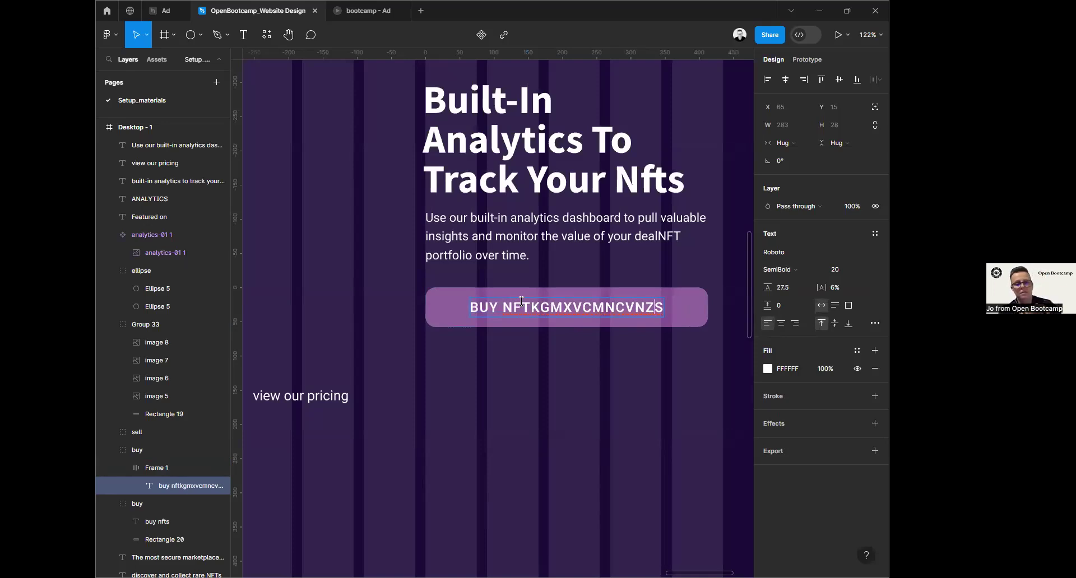
{"action": "key", "text": "ctrl+z"}
{"action": "key", "text": "ctrl+a"}
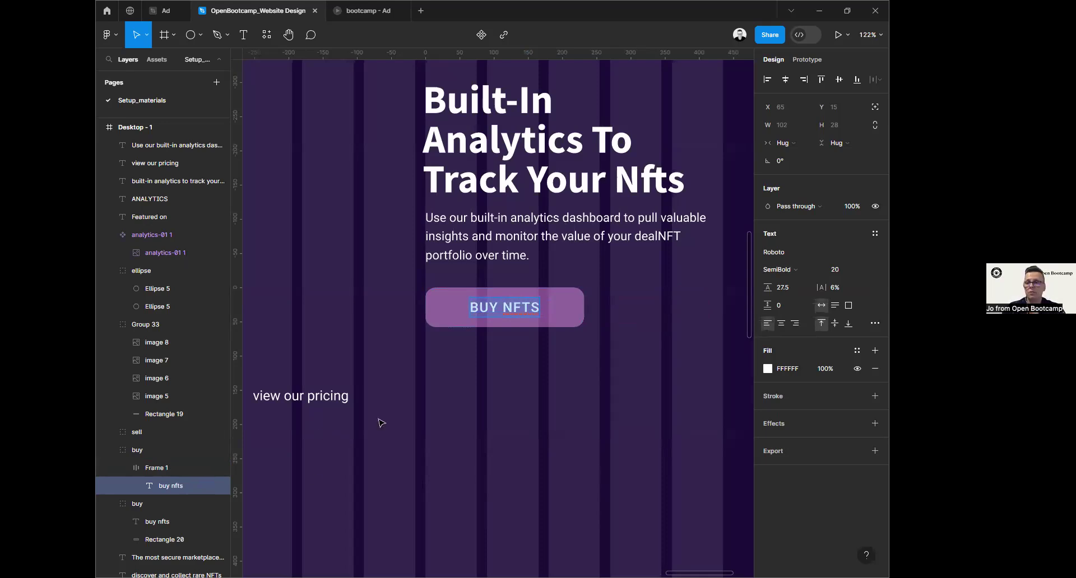
{"action": "key", "text": "Escape"}
{"action": "key", "text": "Escape"}
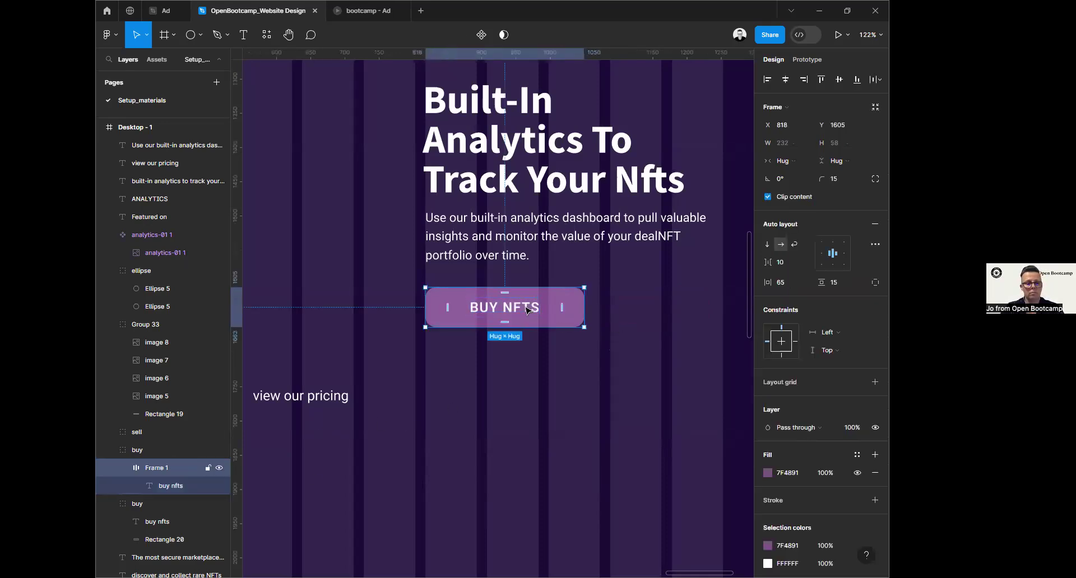
{"action": "key", "text": "Escape"}
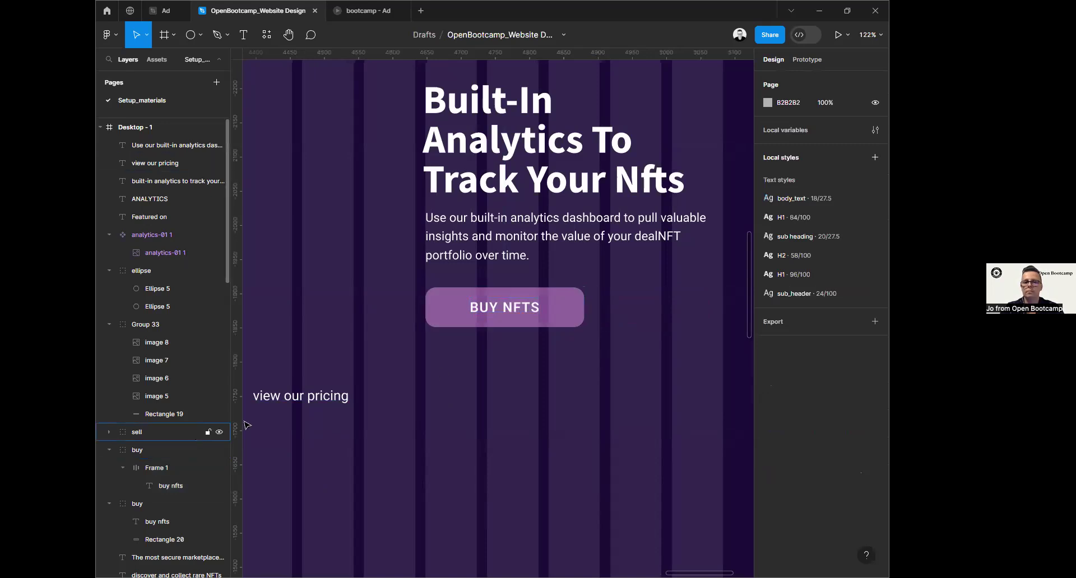
Step: Copy the loose "view our pricing" text and paste it with matched style over the auto layout button's entire label
{"action": "double_click", "coordinate": [301, 399]}
{"action": "key", "text": "ctrl+c"}
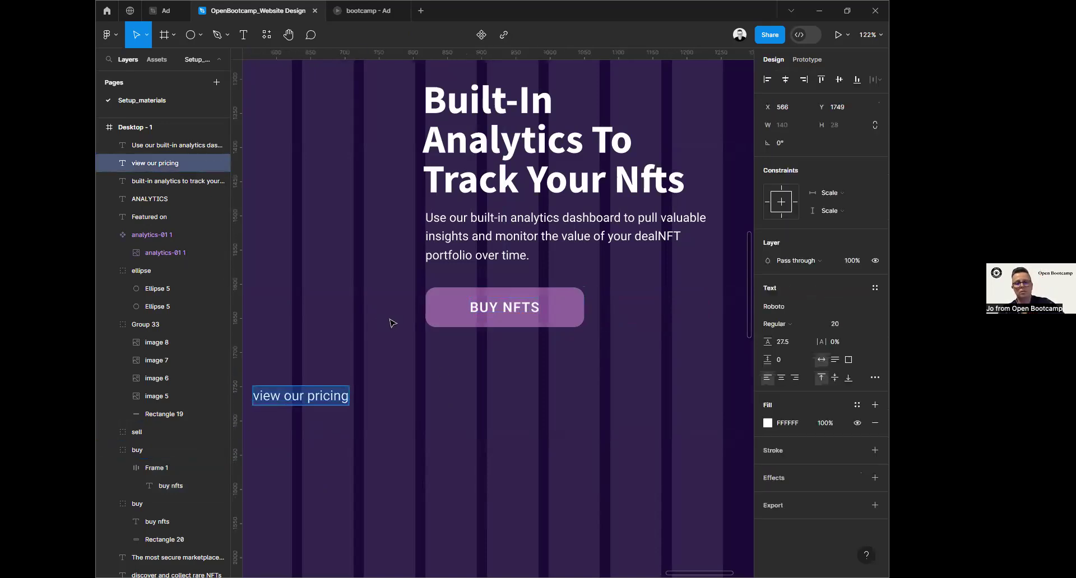
{"action": "double_click", "coordinate": [531, 311]}
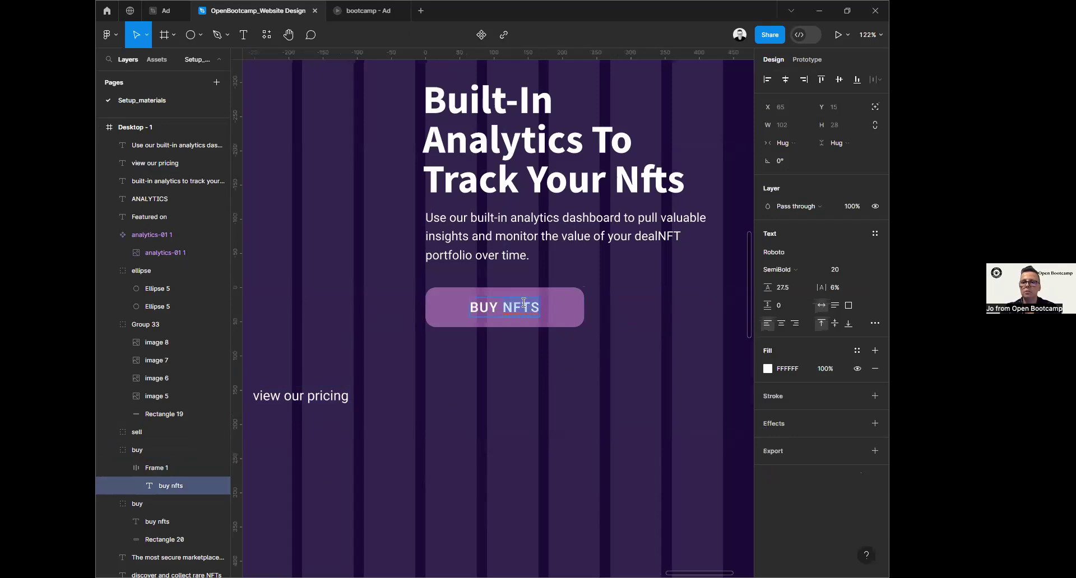
{"action": "triple_click", "coordinate": [522, 306]}
{"action": "right_click", "coordinate": [521, 305]}
{"action": "left_click", "coordinate": [537, 335]}
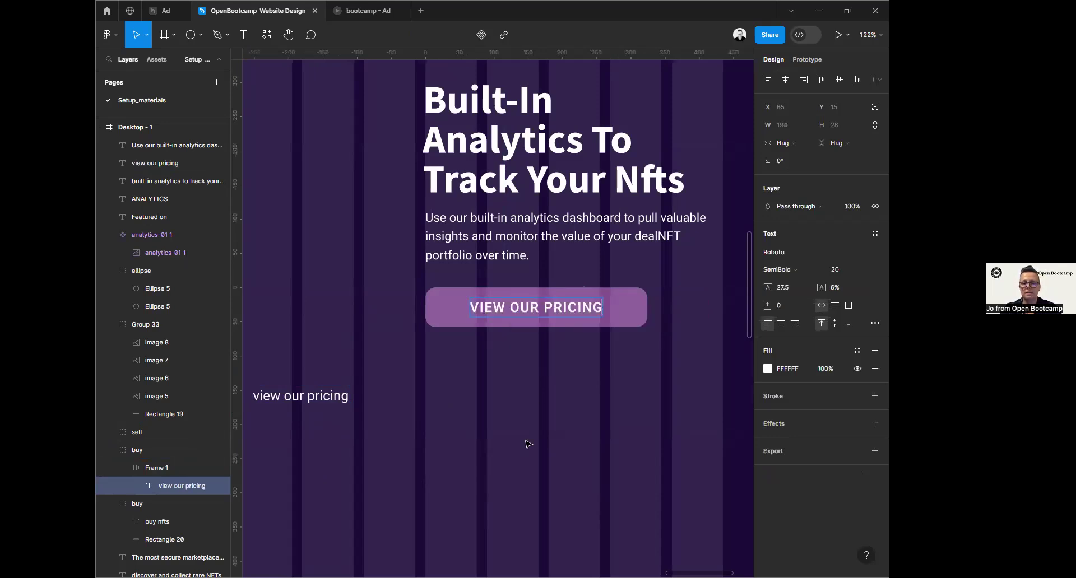
Step: Delete the loose "view our pricing" text beside the new button
{"action": "left_click", "coordinate": [333, 399]}
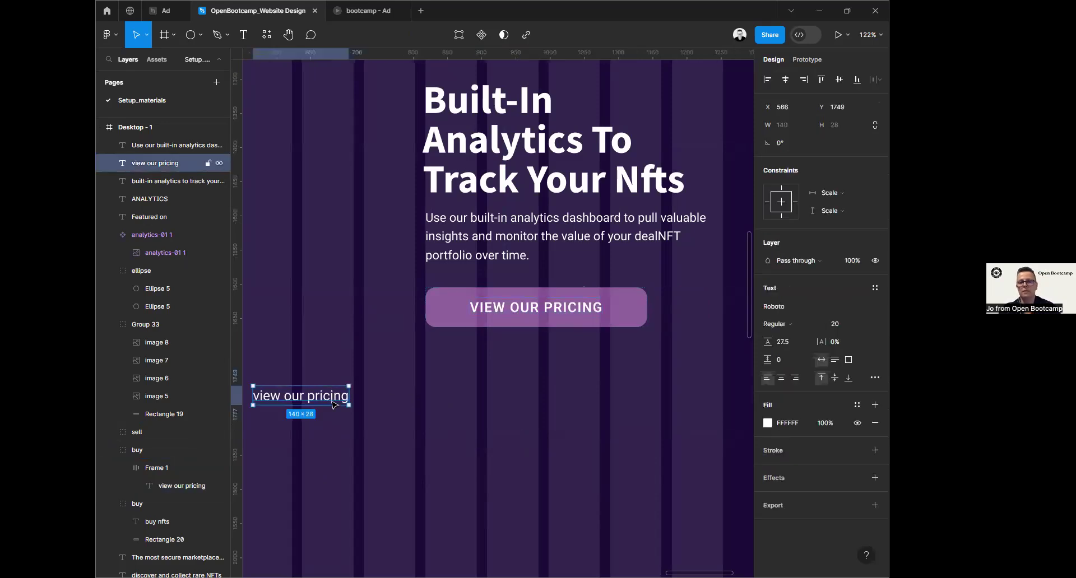
{"action": "key", "text": "Delete"}
{"action": "scroll", "coordinate": [415, 446], "scroll_direction": "down", "scroll_amount": 2}
{"action": "scroll", "coordinate": [414, 445], "scroll_direction": "down", "scroll_amount": 6}
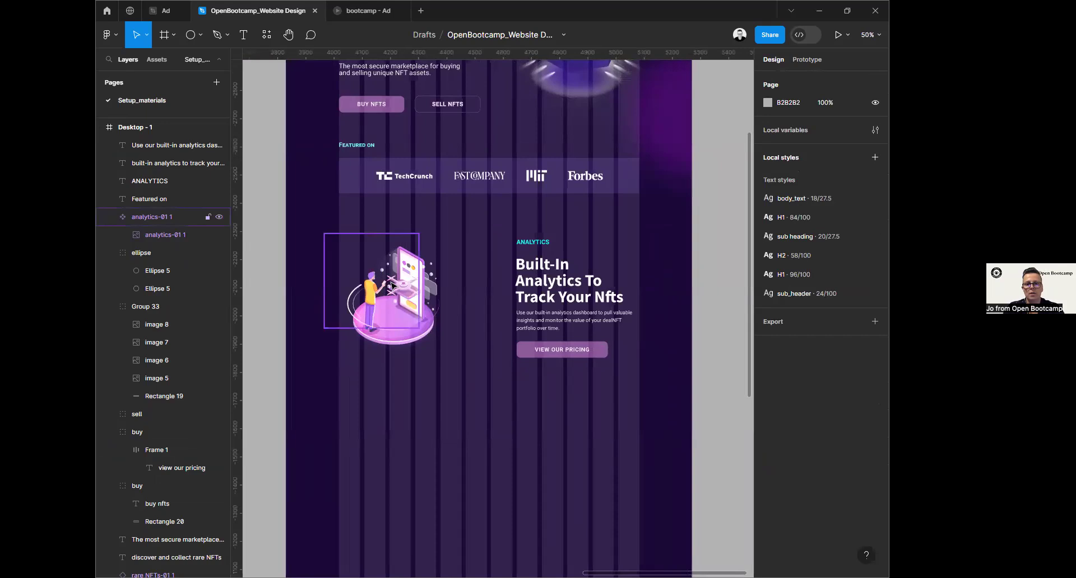
Step: Enlarge the analytics illustration to about 526 × 526 and shift it slightly up beside the analytics text
{"action": "left_click", "coordinate": [411, 311]}
{"action": "double_click", "coordinate": [439, 331]}
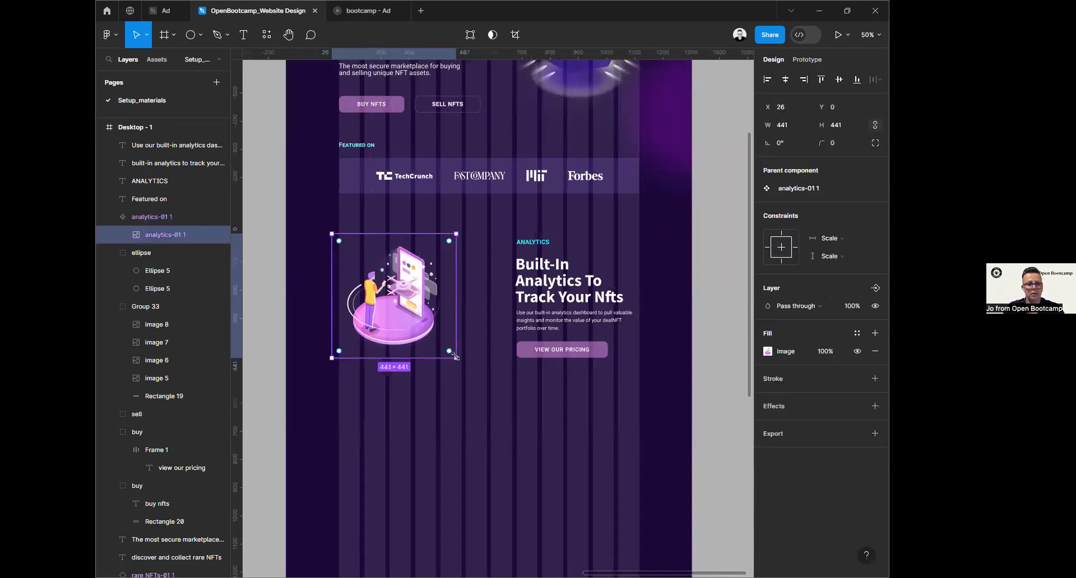
{"action": "left_click_drag", "start_coordinate": [457, 356], "coordinate": [479, 381]}
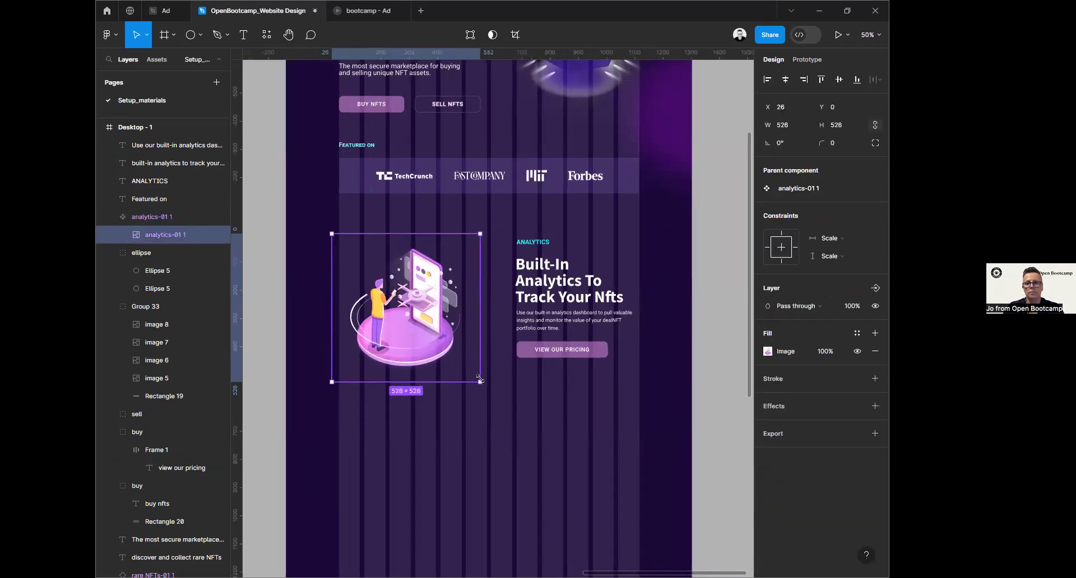
{"action": "left_click_drag", "start_coordinate": [436, 340], "coordinate": [434, 328]}
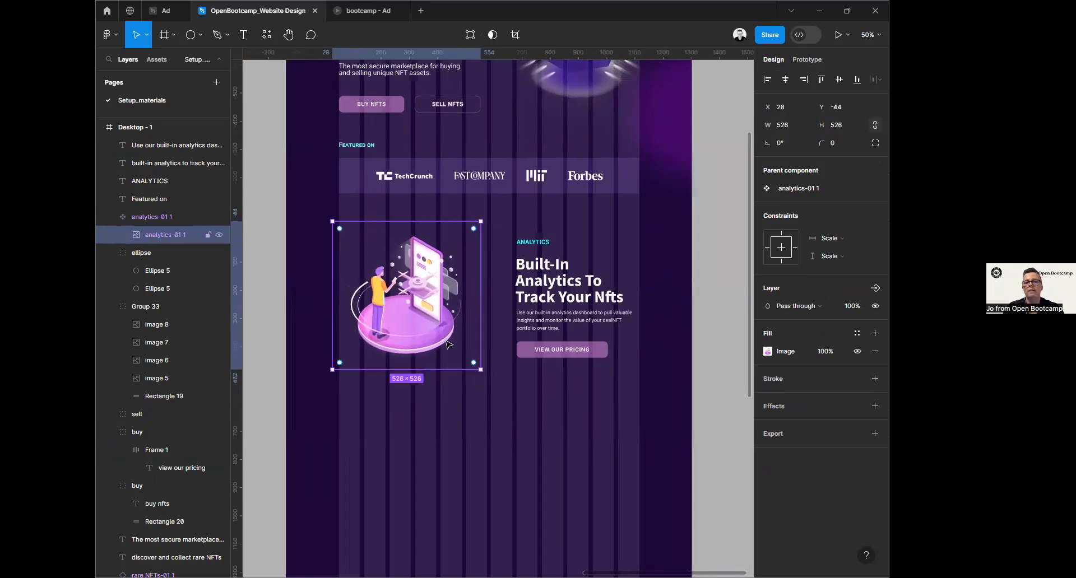
{"action": "left_click", "coordinate": [596, 452]}
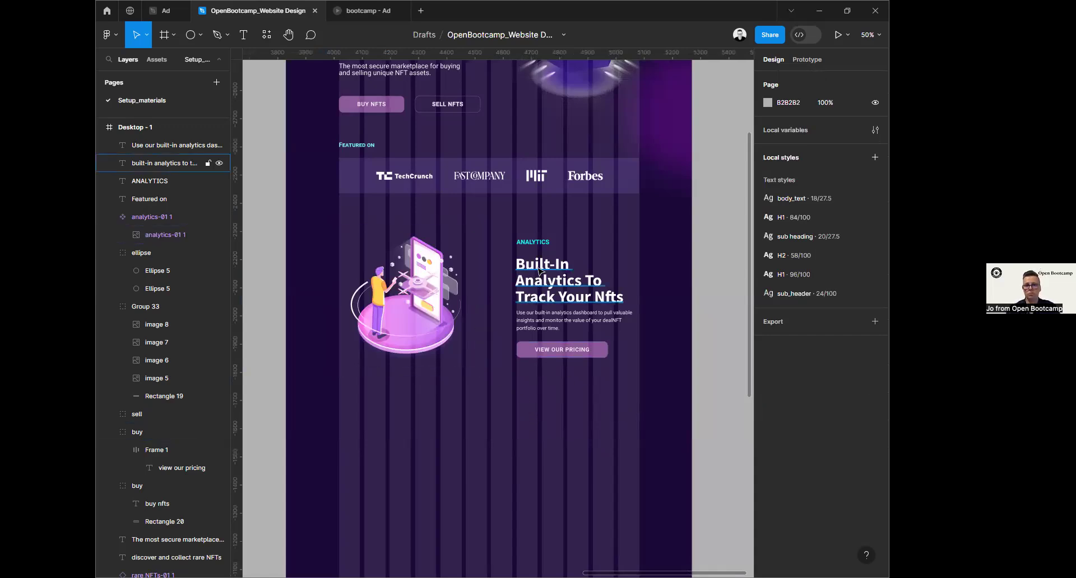
Step: Nudge the ANALYTICS label, the built-in analytics heading and its paragraph slightly upward to even out their spacing
{"action": "left_click", "coordinate": [541, 245]}
{"action": "left_click_drag", "start_coordinate": [539, 245], "coordinate": [539, 237]}
{"action": "left_click_drag", "start_coordinate": [538, 278], "coordinate": [539, 272]}
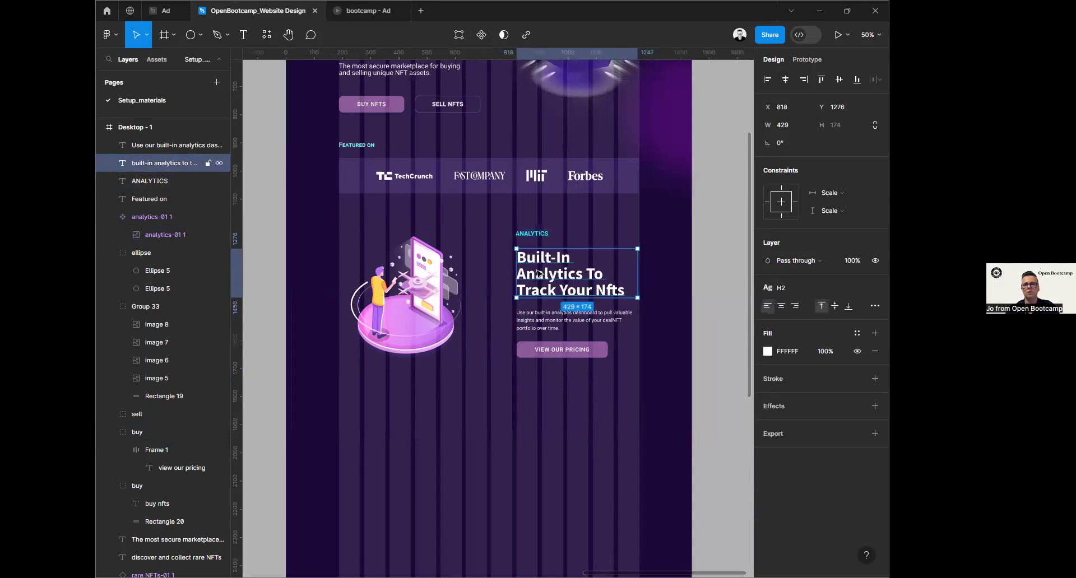
{"action": "left_click", "coordinate": [535, 315]}
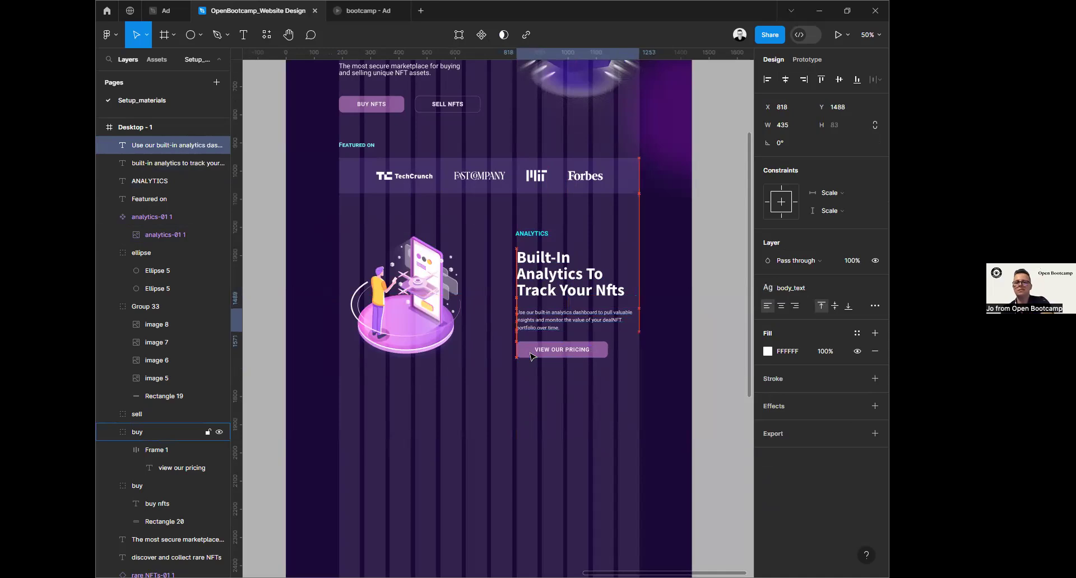
{"action": "key", "text": "Up"}
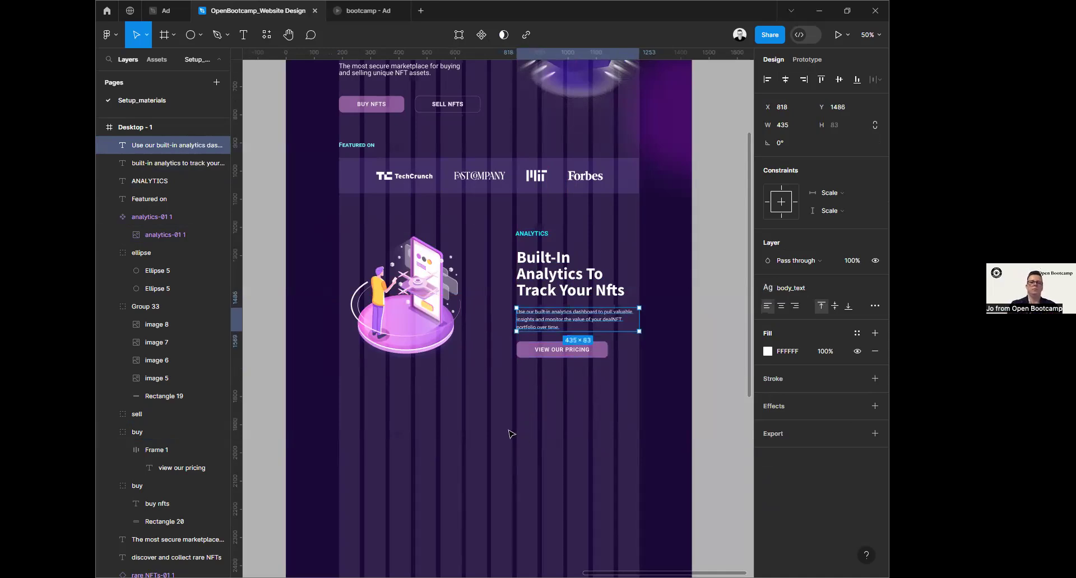
Step: Group the analytics illustration, texts and pricing button together and name the group "analytics"
{"action": "left_click_drag", "start_coordinate": [260, 220], "coordinate": [680, 384]}
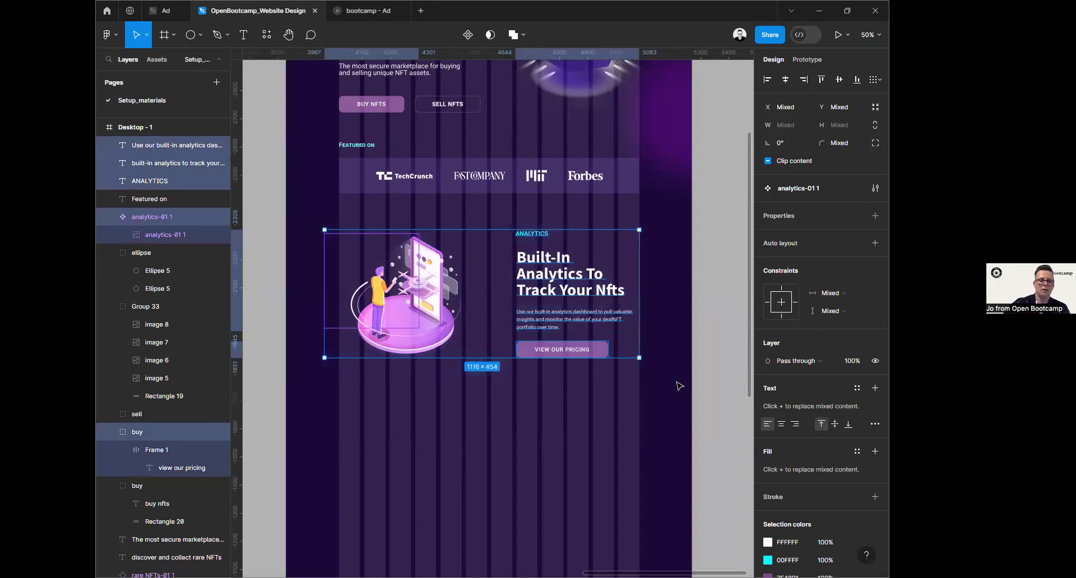
{"action": "key", "text": "ctrl+g"}
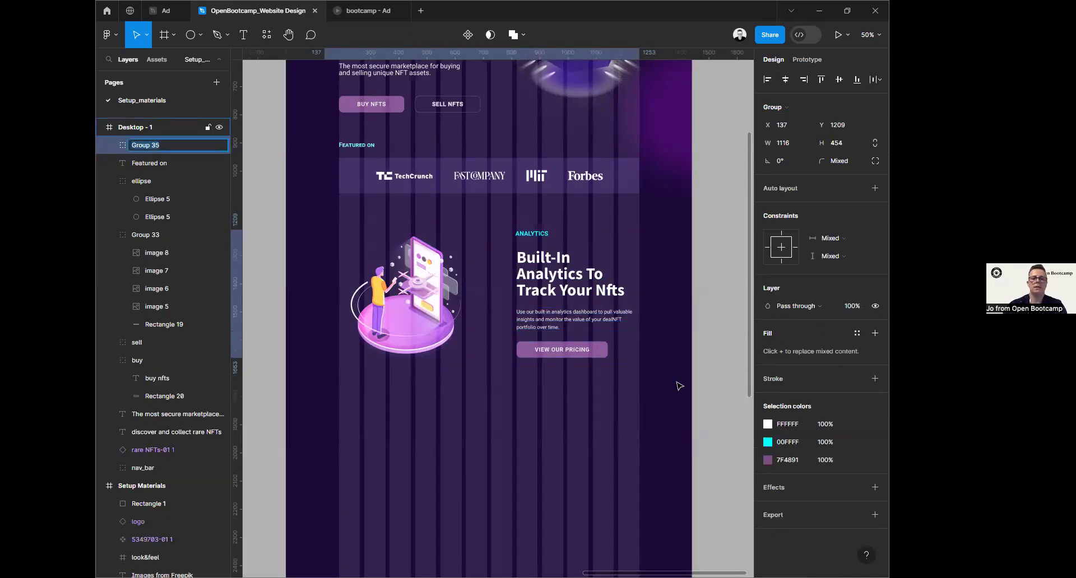
{"action": "type", "text": "analytics"}
{"action": "key", "text": "Return"}
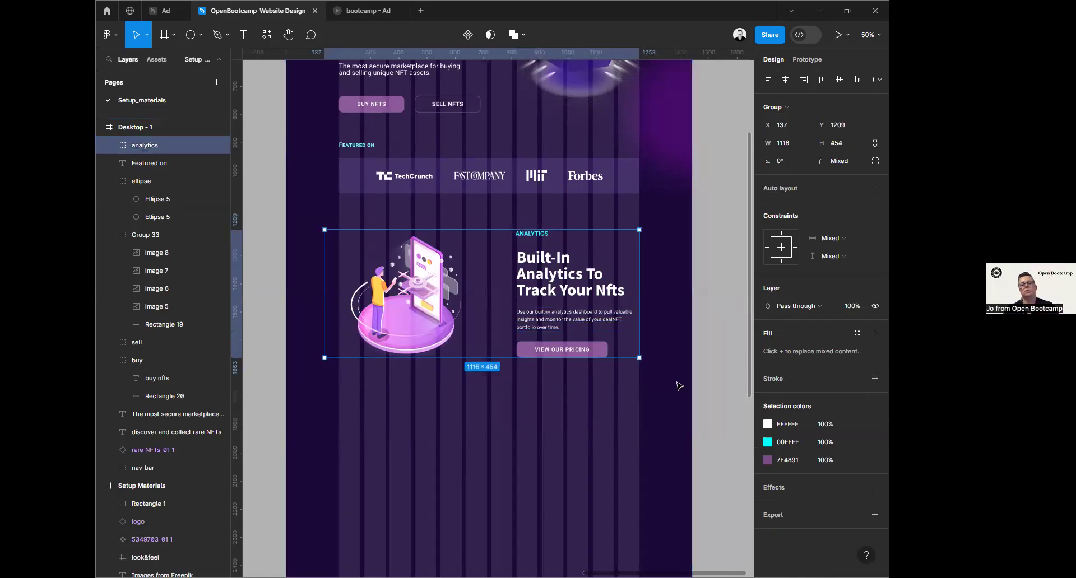
Step: Duplicate the analytics group directly below the original section
{"action": "scroll", "coordinate": [581, 375], "scroll_direction": "down", "scroll_amount": 2}
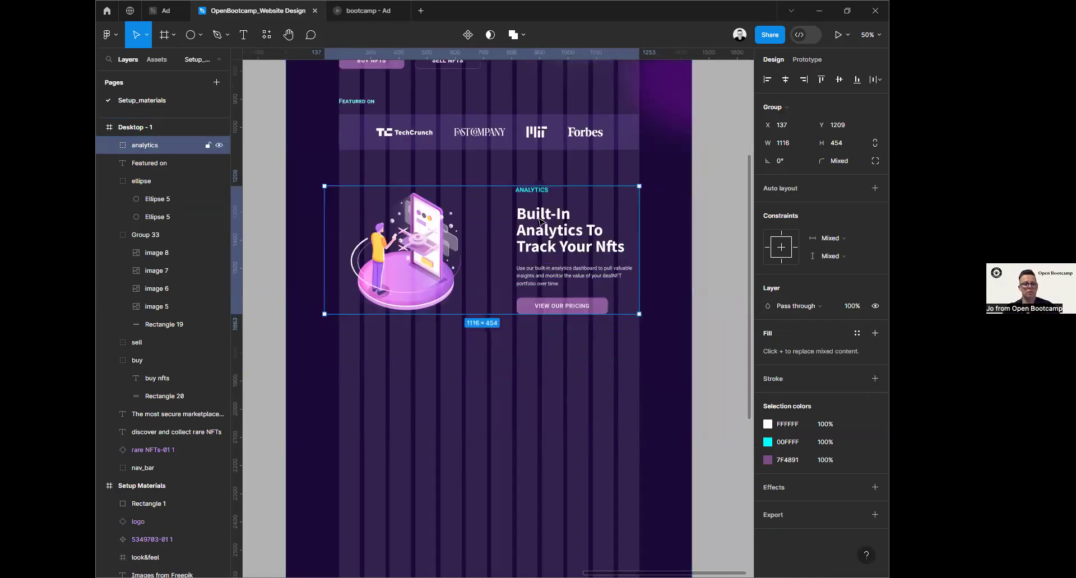
{"action": "left_click_drag", "start_coordinate": [542, 221], "coordinate": [540, 379]}
Step: Examine the wireframe sketch for the Benefit 2 layout and compare it with the duplicated section on the page
{"action": "scroll", "coordinate": [301, 304], "scroll_direction": "right", "scroll_amount": 1}
{"action": "scroll", "coordinate": [301, 303], "scroll_direction": "right", "scroll_amount": 10}
{"action": "left_click", "coordinate": [330, 310]}
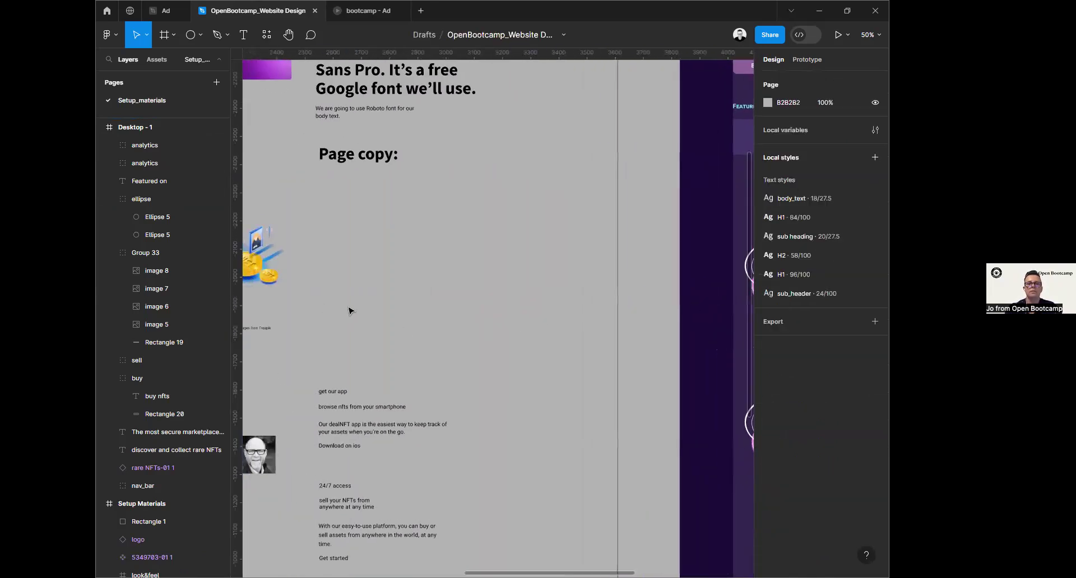
{"action": "scroll", "coordinate": [349, 311], "scroll_direction": "down", "scroll_amount": 5}
{"action": "scroll", "coordinate": [363, 312], "scroll_direction": "left", "scroll_amount": 5}
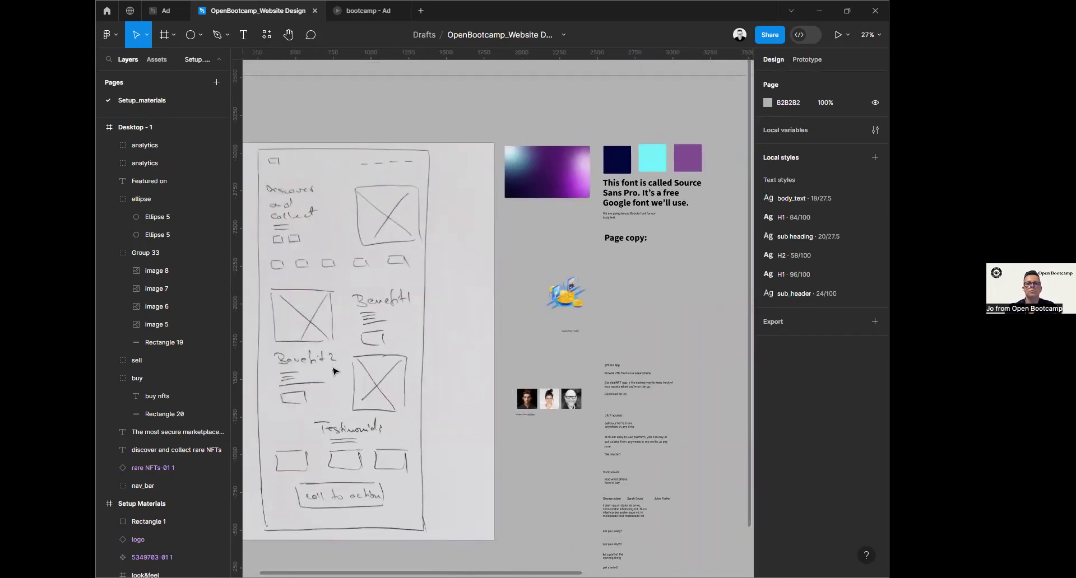
{"action": "scroll", "coordinate": [640, 330], "scroll_direction": "right", "scroll_amount": 5}
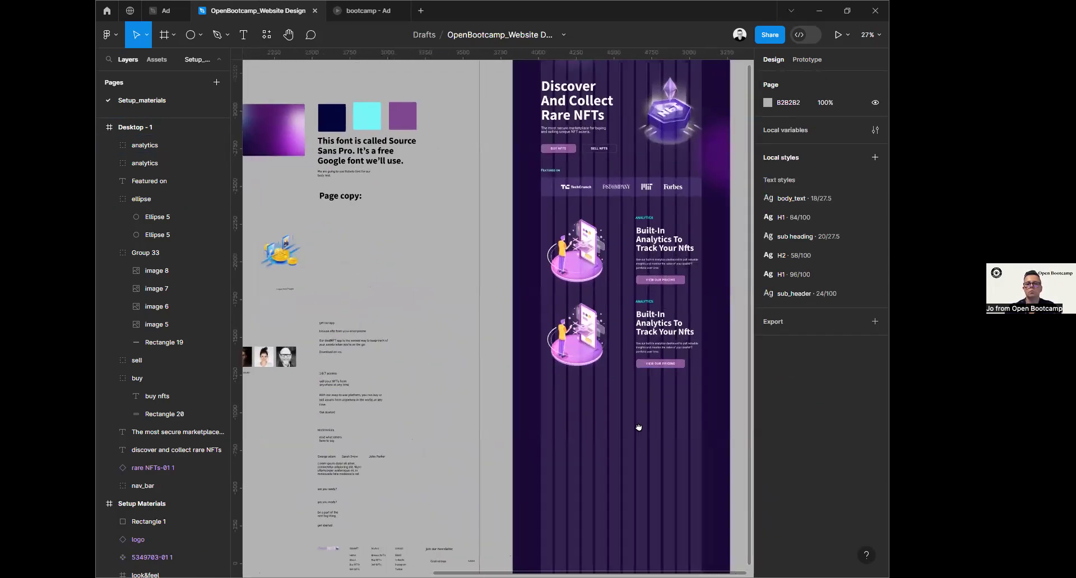
{"action": "scroll", "coordinate": [636, 428], "scroll_direction": "right", "scroll_amount": 3}
{"action": "scroll", "coordinate": [515, 326], "scroll_direction": "up", "scroll_amount": 2}
{"action": "scroll", "coordinate": [516, 326], "scroll_direction": "up", "scroll_amount": 3}
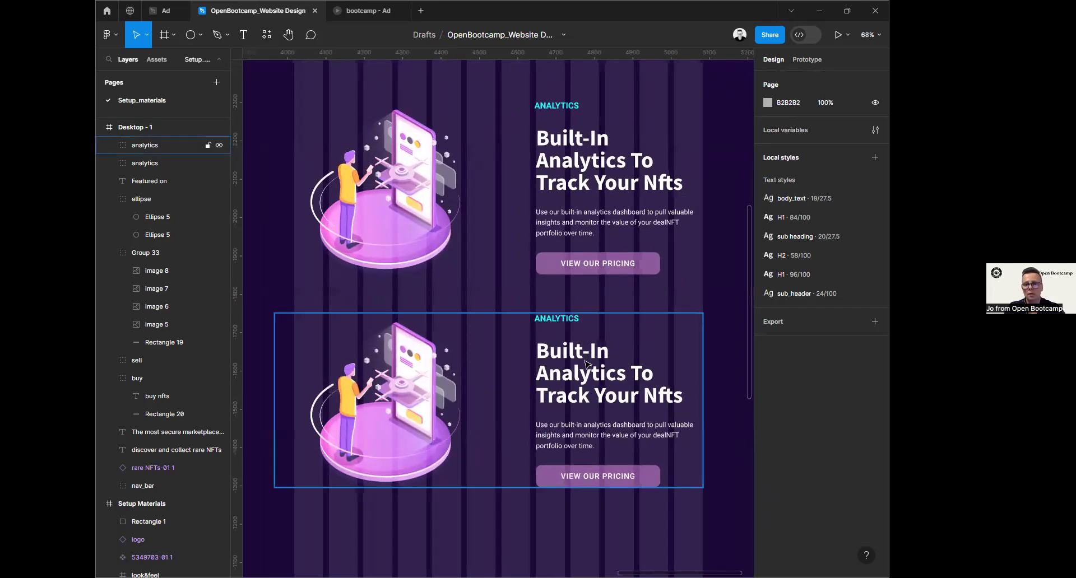
Step: Delete the illustration from the duplicated analytics group and move its remaining text and button to the grid's left columns
{"action": "double_click", "coordinate": [448, 384]}
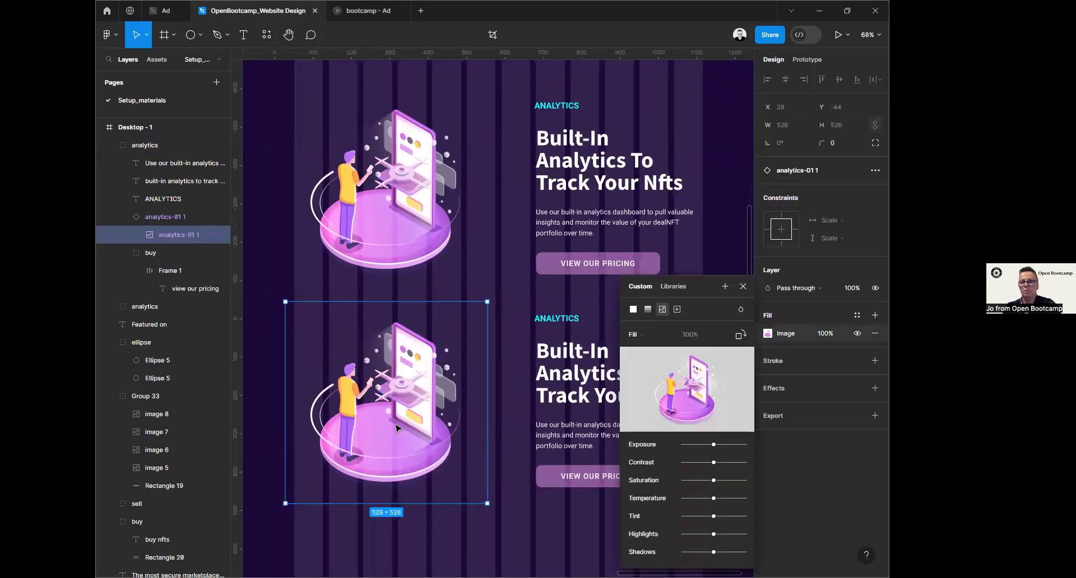
{"action": "key", "text": "Escape"}
{"action": "key", "text": "Delete"}
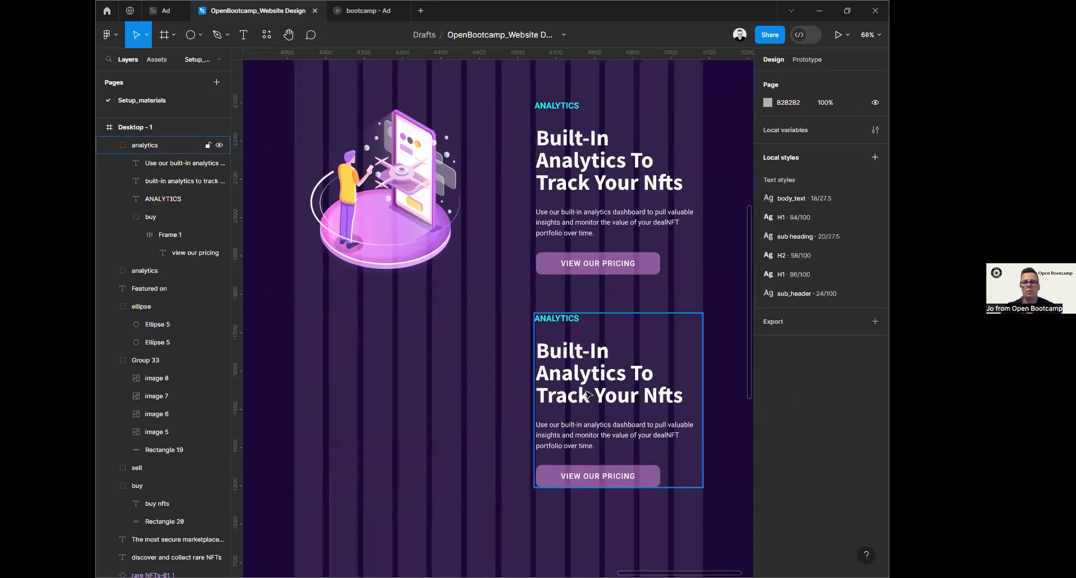
{"action": "left_click_drag", "start_coordinate": [595, 359], "coordinate": [357, 377]}
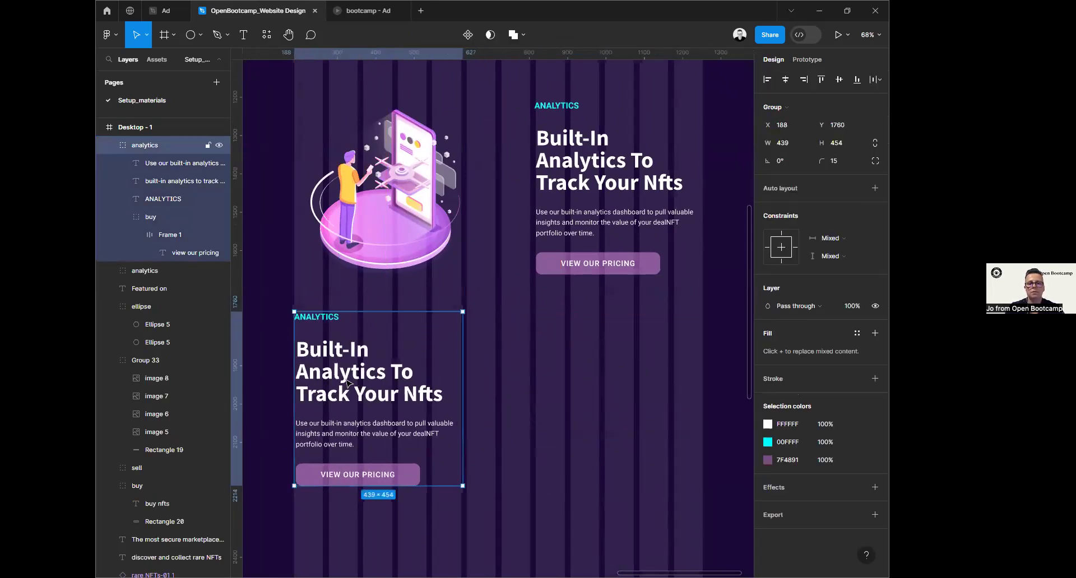
Step: Place the NFT coins illustration from the setup materials beside the duplicated text and enlarge it to about 572 × 381
{"action": "scroll", "coordinate": [348, 382], "scroll_direction": "down", "scroll_amount": 5}
{"action": "scroll", "coordinate": [392, 347], "scroll_direction": "left", "scroll_amount": 6}
{"action": "left_click_drag", "start_coordinate": [429, 320], "coordinate": [563, 389]}
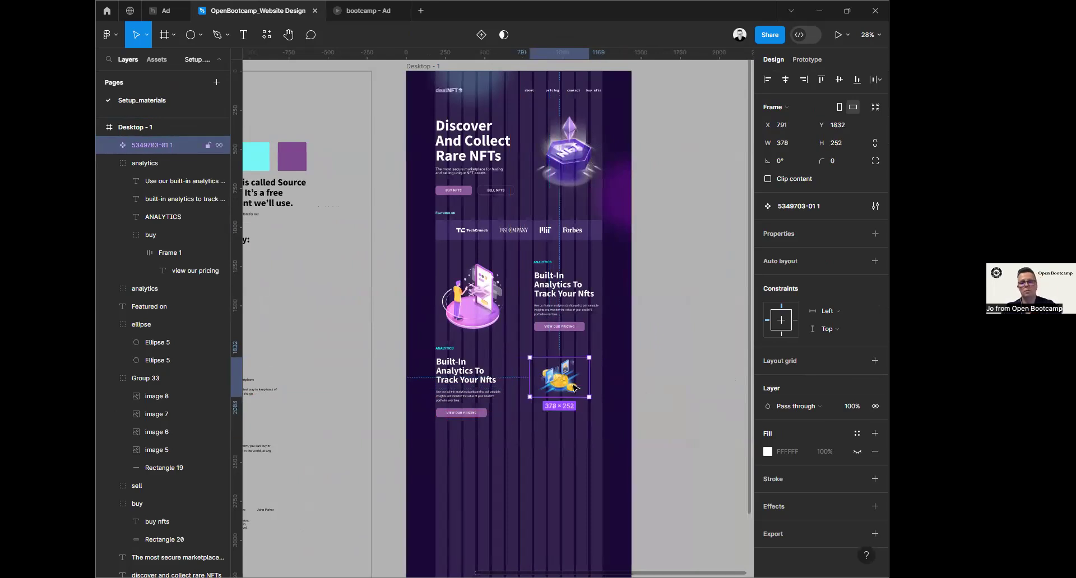
{"action": "left_click_drag", "start_coordinate": [524, 404], "coordinate": [551, 397]}
{"action": "scroll", "coordinate": [550, 398], "scroll_direction": "up", "scroll_amount": 5}
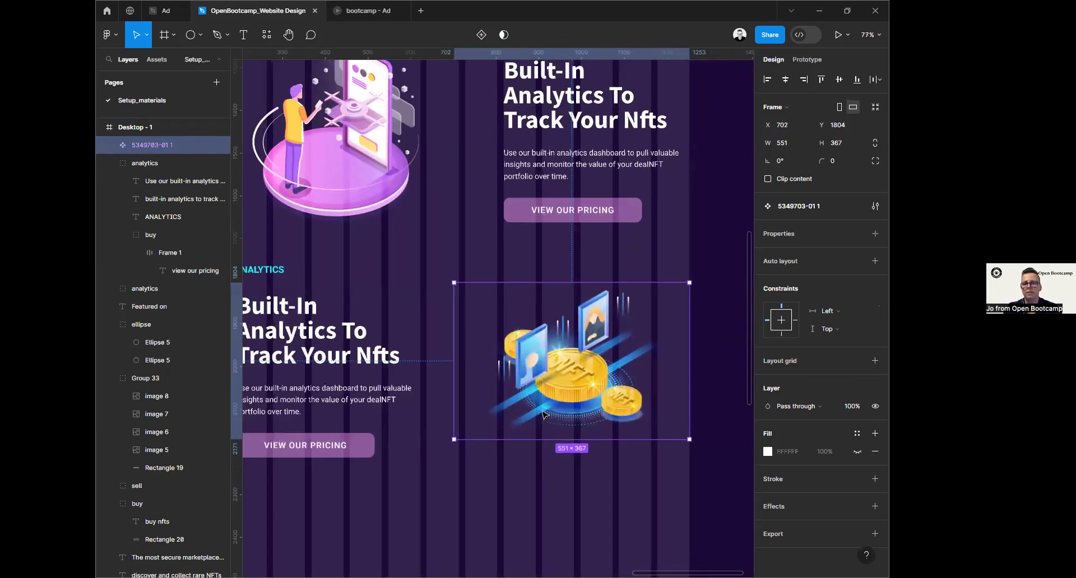
{"action": "scroll", "coordinate": [542, 415], "scroll_direction": "down", "scroll_amount": 1}
{"action": "left_click_drag", "start_coordinate": [462, 436], "coordinate": [446, 437]}
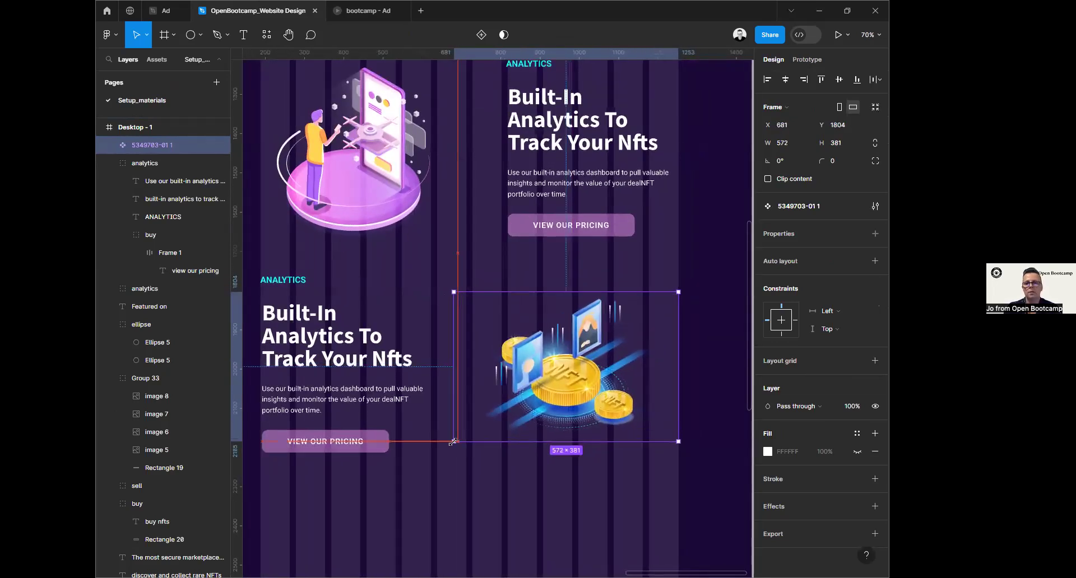
{"action": "mouse_move", "coordinate": [559, 398]}
{"action": "left_mouse_down"}
{"action": "mouse_move", "coordinate": [556, 386]}
{"action": "mouse_move", "coordinate": [558, 398]}
{"action": "left_mouse_up"}
Step: Copy "browse nfts from your smartphone" from the page copy and paste it with matched style over the lower section's heading
{"action": "scroll", "coordinate": [391, 344], "scroll_direction": "down", "scroll_amount": 5}
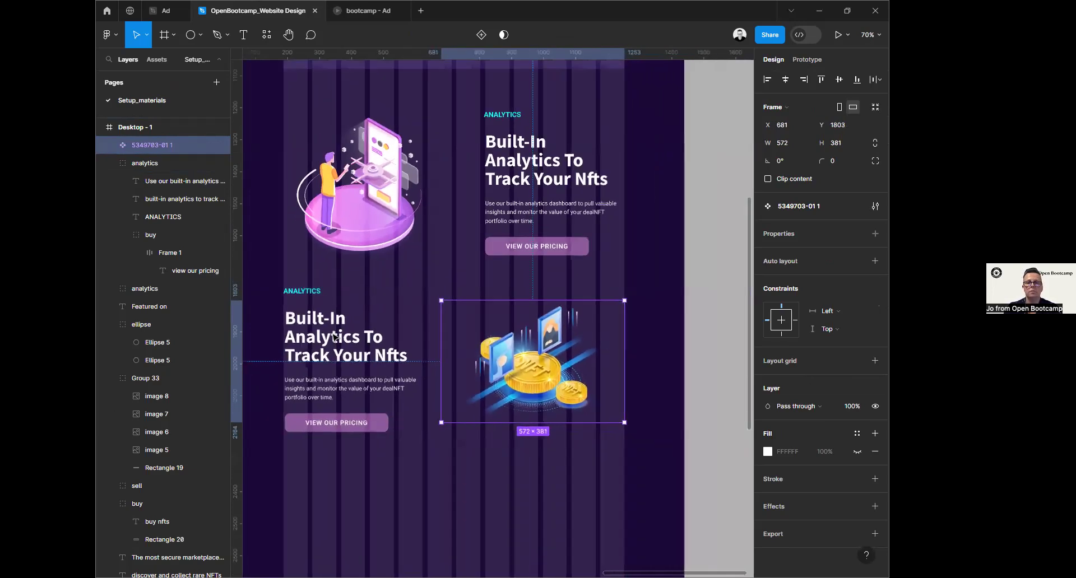
{"action": "scroll", "coordinate": [390, 343], "scroll_direction": "left", "scroll_amount": 5}
{"action": "scroll", "coordinate": [751, 297], "scroll_direction": "left", "scroll_amount": 5}
{"action": "scroll", "coordinate": [755, 298], "scroll_direction": "right", "scroll_amount": 5}
{"action": "scroll", "coordinate": [451, 312], "scroll_direction": "up", "scroll_amount": 5}
{"action": "scroll", "coordinate": [451, 313], "scroll_direction": "down", "scroll_amount": 2}
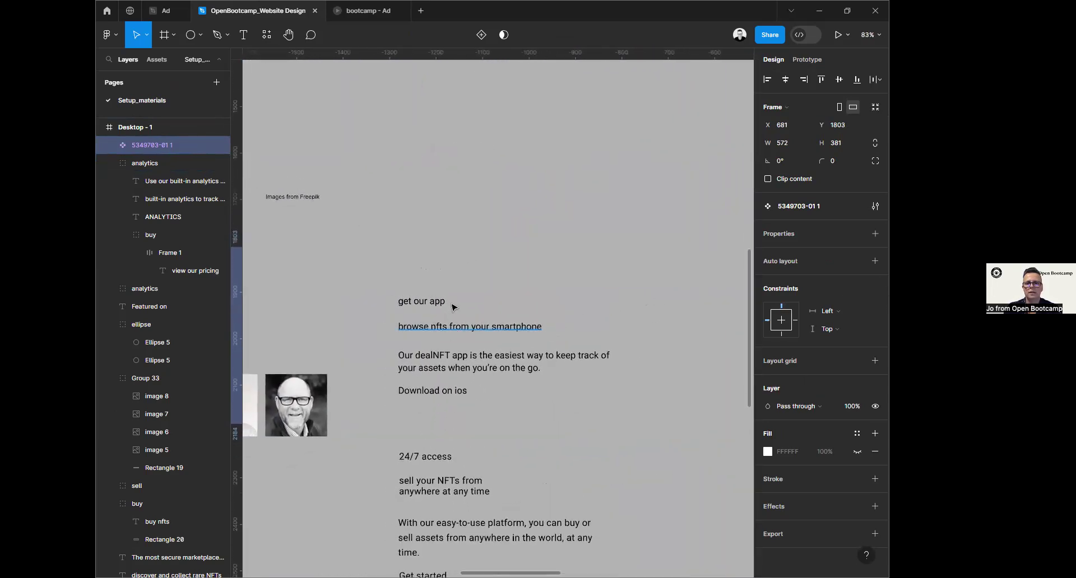
{"action": "scroll", "coordinate": [590, 477], "scroll_direction": "right", "scroll_amount": 3}
{"action": "scroll", "coordinate": [590, 477], "scroll_direction": "down", "scroll_amount": 2}
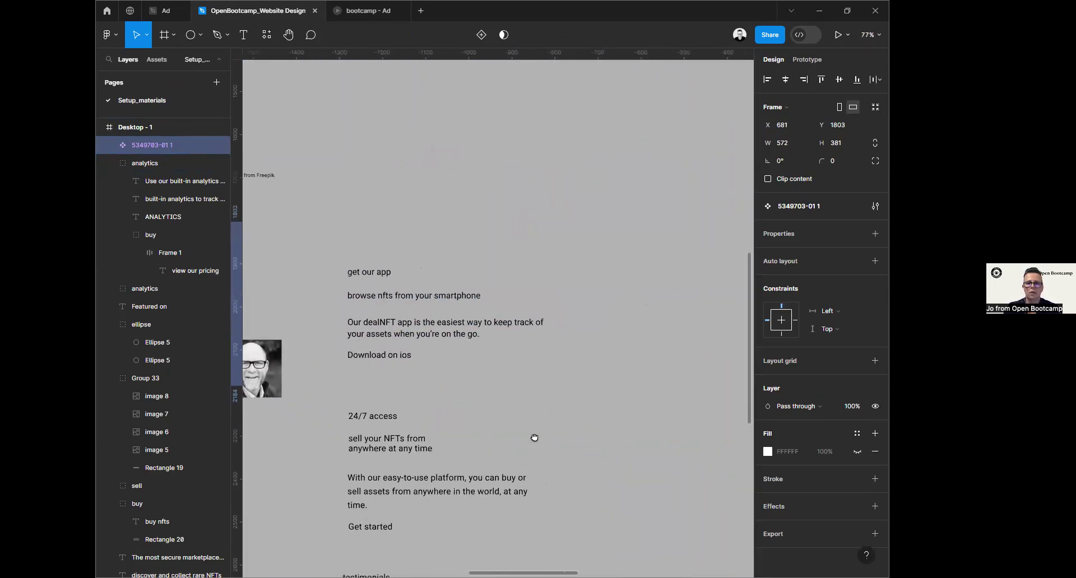
{"action": "left_click", "coordinate": [396, 268]}
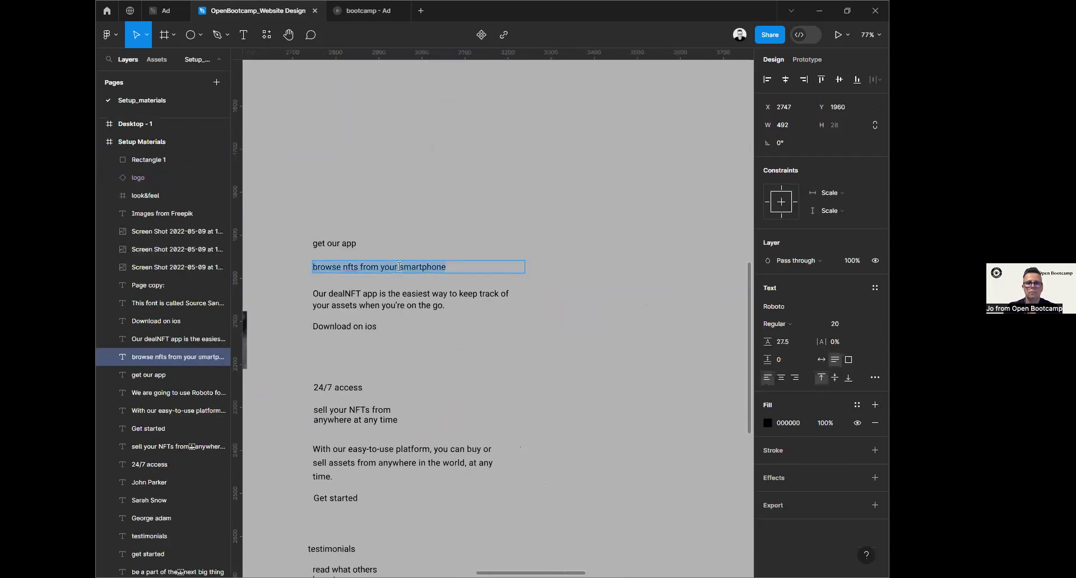
{"action": "scroll", "coordinate": [605, 389], "scroll_direction": "down", "scroll_amount": 5}
{"action": "scroll", "coordinate": [613, 404], "scroll_direction": "right", "scroll_amount": 4}
{"action": "scroll", "coordinate": [613, 404], "scroll_direction": "down", "scroll_amount": 3}
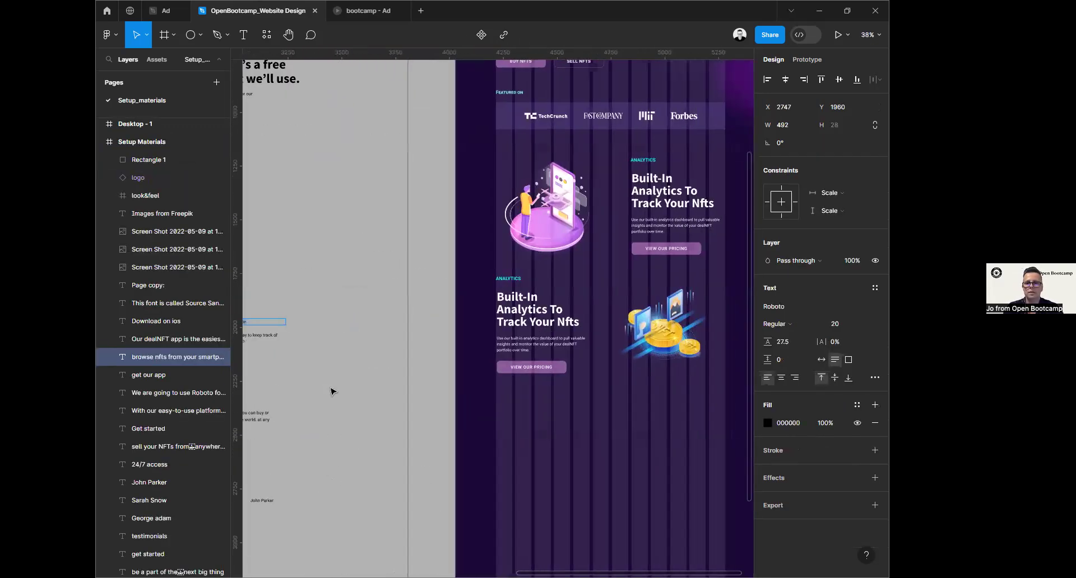
{"action": "left_click", "coordinate": [518, 320]}
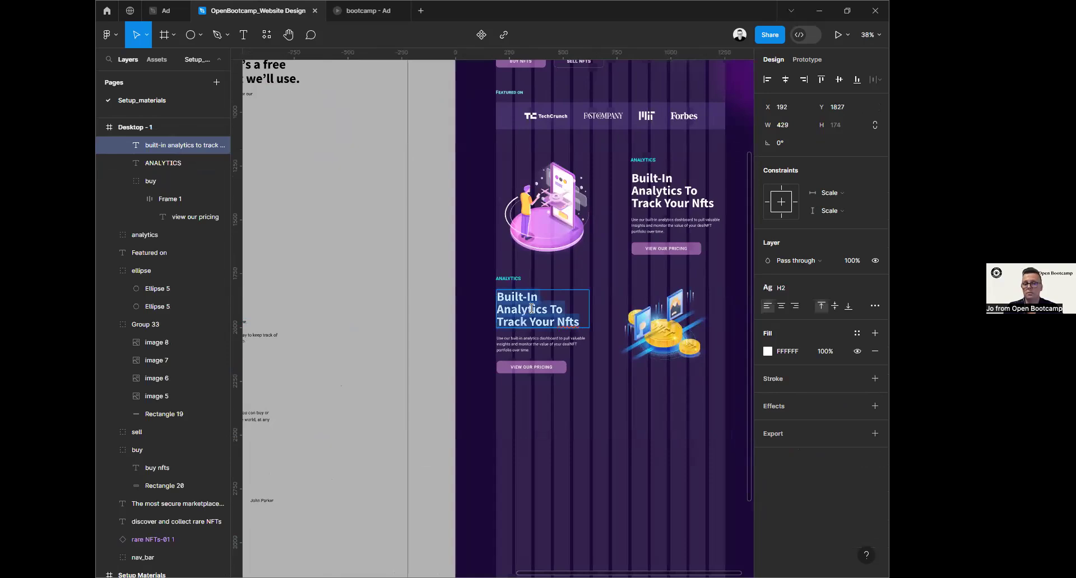
{"action": "right_click", "coordinate": [531, 307]}
{"action": "left_click", "coordinate": [560, 340]}
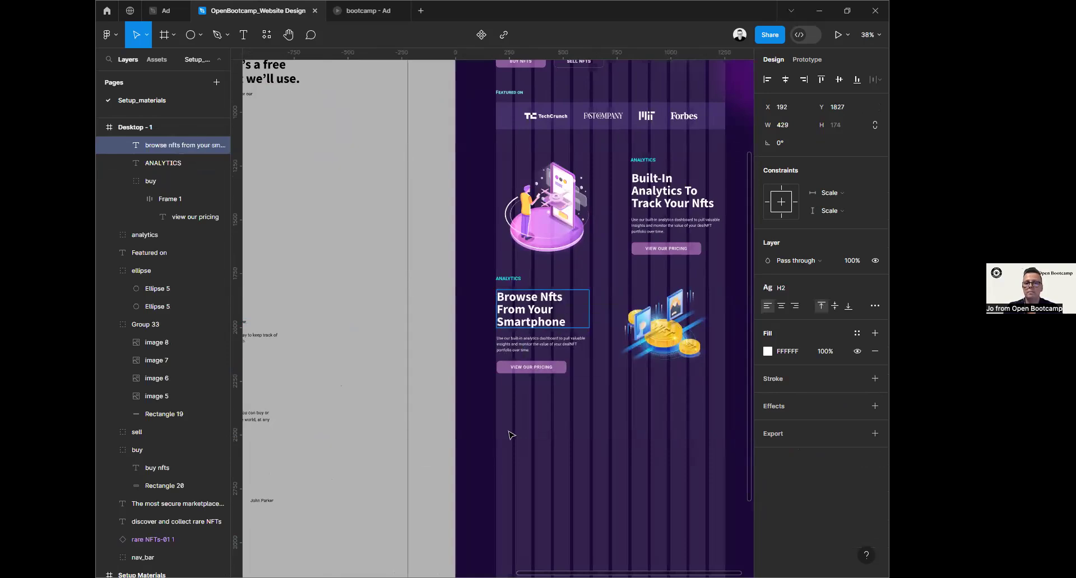
Step: Copy the "Our dealNFT app is the easiest way" paragraph and paste it with matched style over the lower section's body text
{"action": "left_click_drag", "start_coordinate": [394, 432], "coordinate": [559, 348]}
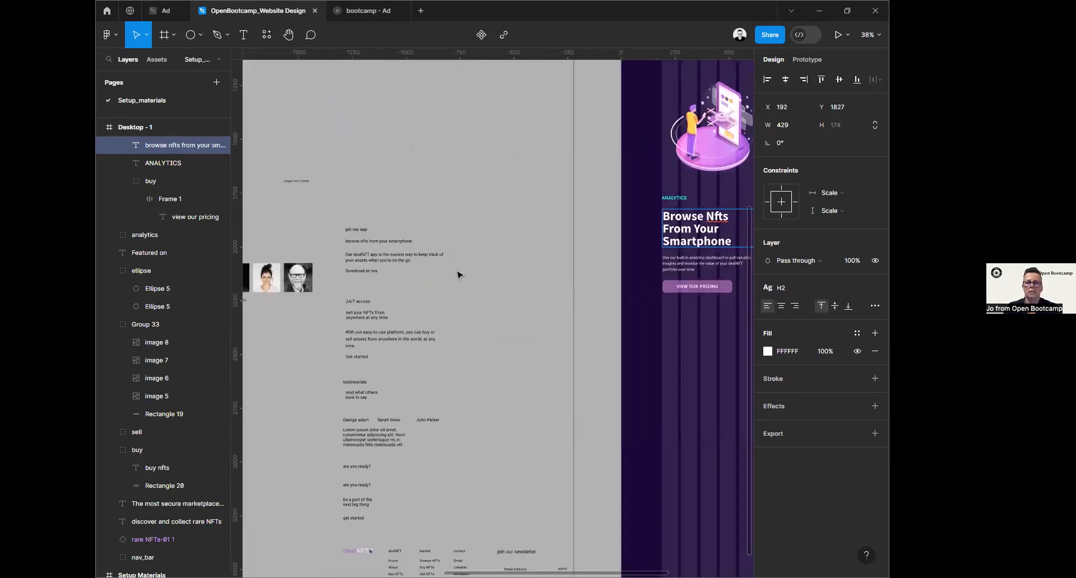
{"action": "scroll", "coordinate": [357, 319], "scroll_direction": "up", "scroll_amount": 3}
{"action": "left_click", "coordinate": [377, 225]}
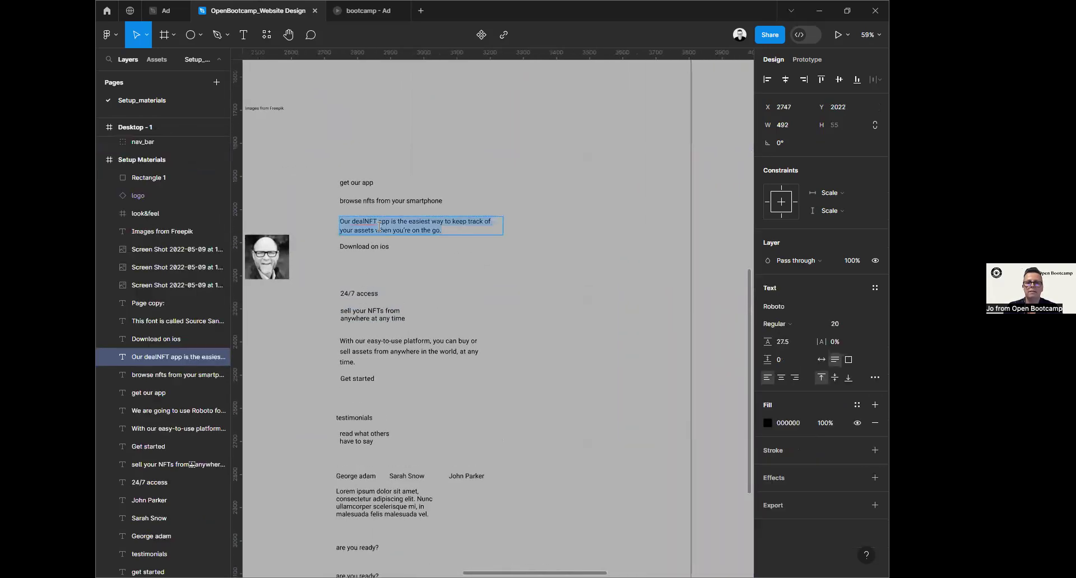
{"action": "scroll", "coordinate": [696, 314], "scroll_direction": "right", "scroll_amount": 5}
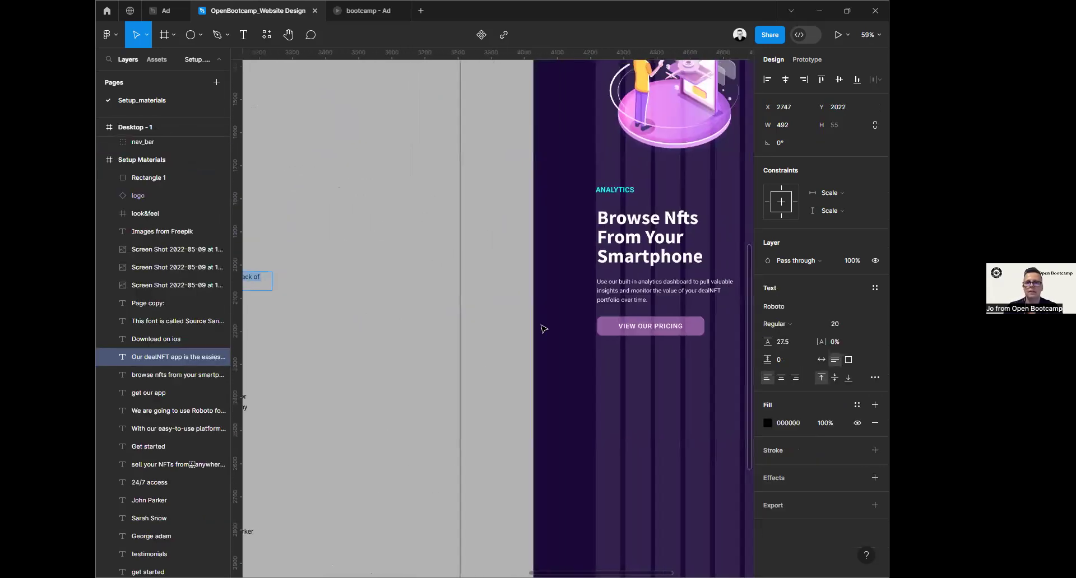
{"action": "left_click", "coordinate": [630, 292]}
{"action": "double_click", "coordinate": [631, 292]}
{"action": "right_click", "coordinate": [639, 291]}
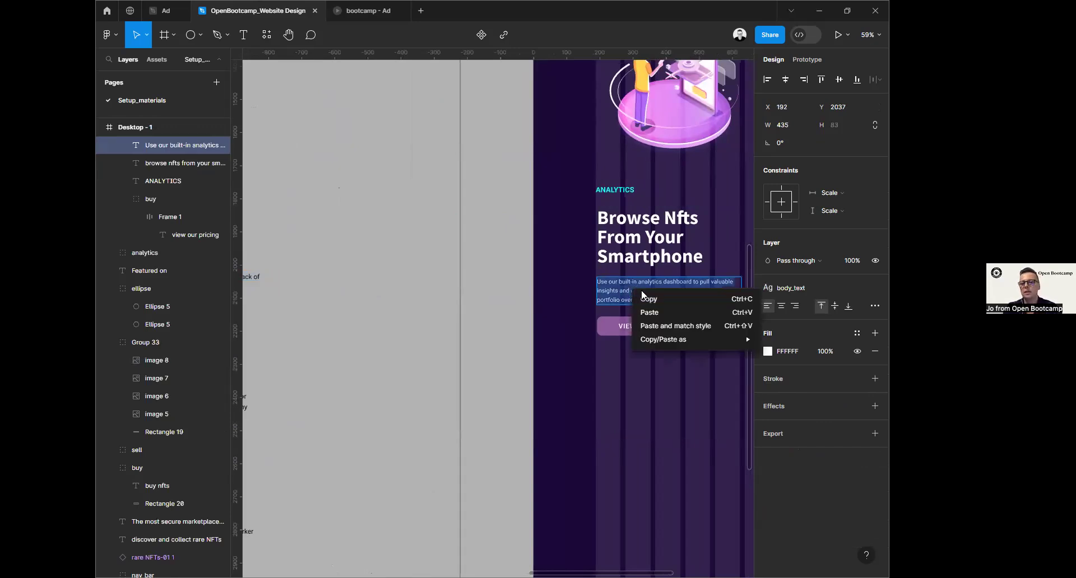
{"action": "left_click", "coordinate": [653, 324]}
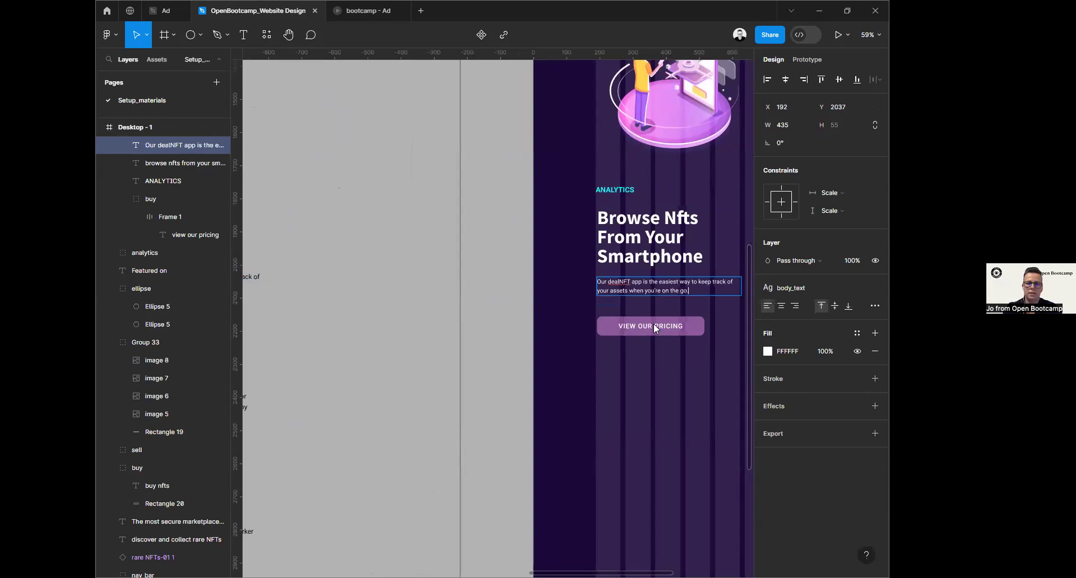
Step: Copy "Download on ios" from the page copy and paste it with matched style over the lower section's button label
{"action": "scroll", "coordinate": [479, 443], "scroll_direction": "left", "scroll_amount": 5}
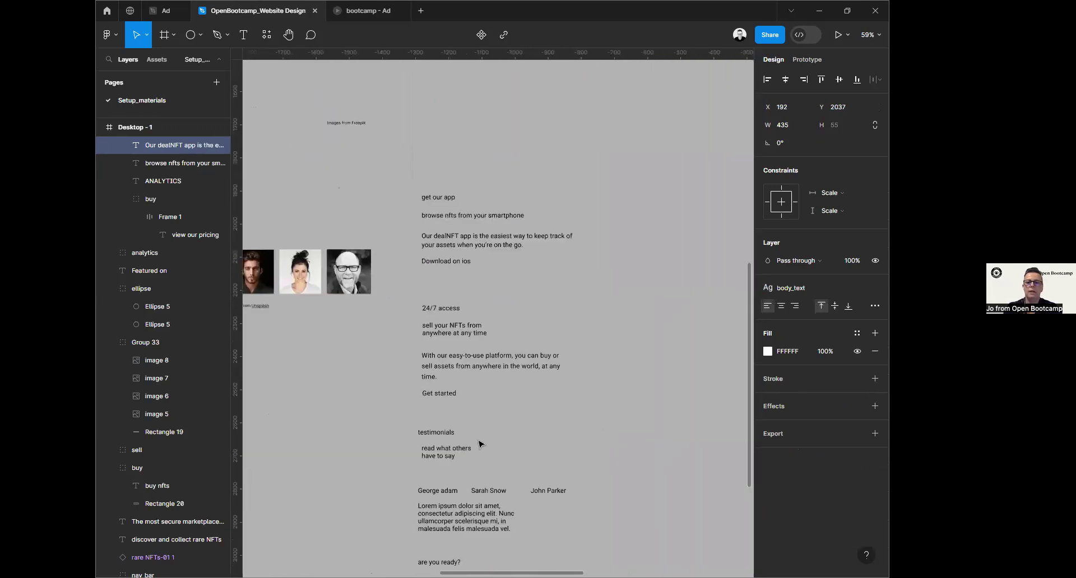
{"action": "left_click", "coordinate": [447, 263]}
{"action": "double_click", "coordinate": [444, 262]}
{"action": "key", "text": "ctrl+c"}
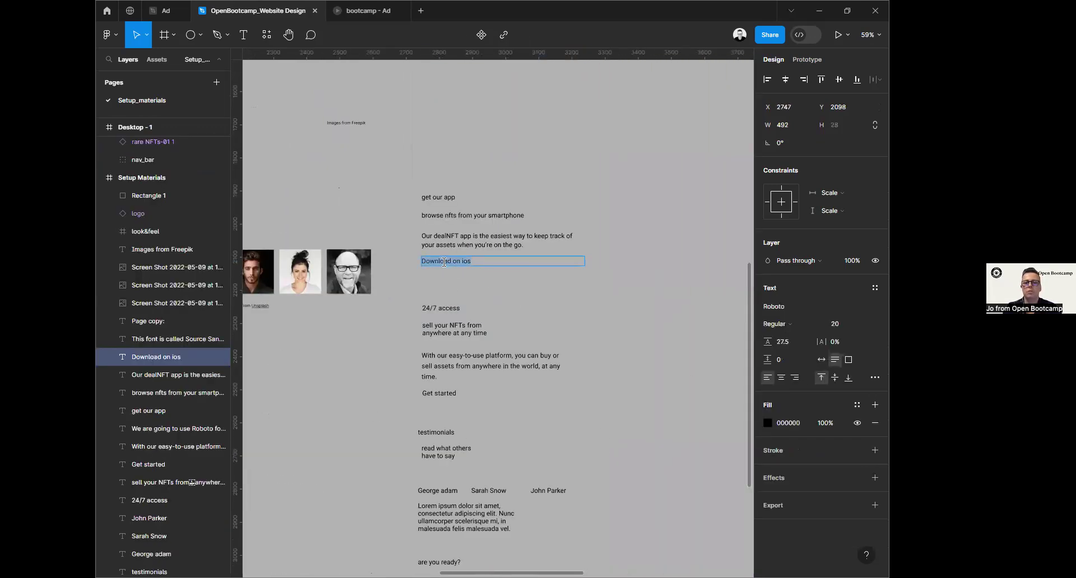
{"action": "scroll", "coordinate": [453, 294], "scroll_direction": "right", "scroll_amount": 5}
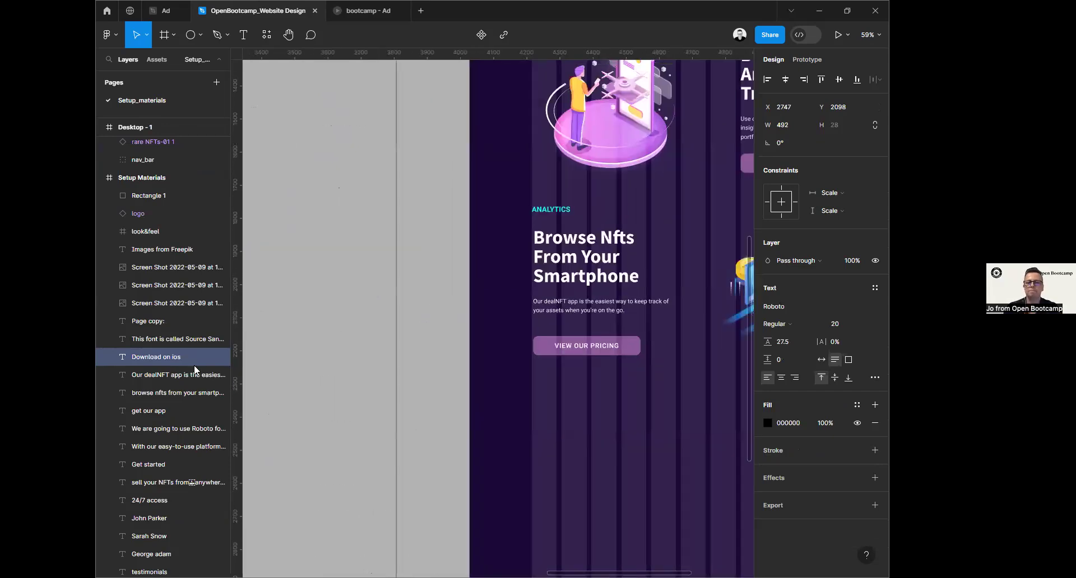
{"action": "left_click", "coordinate": [470, 290]}
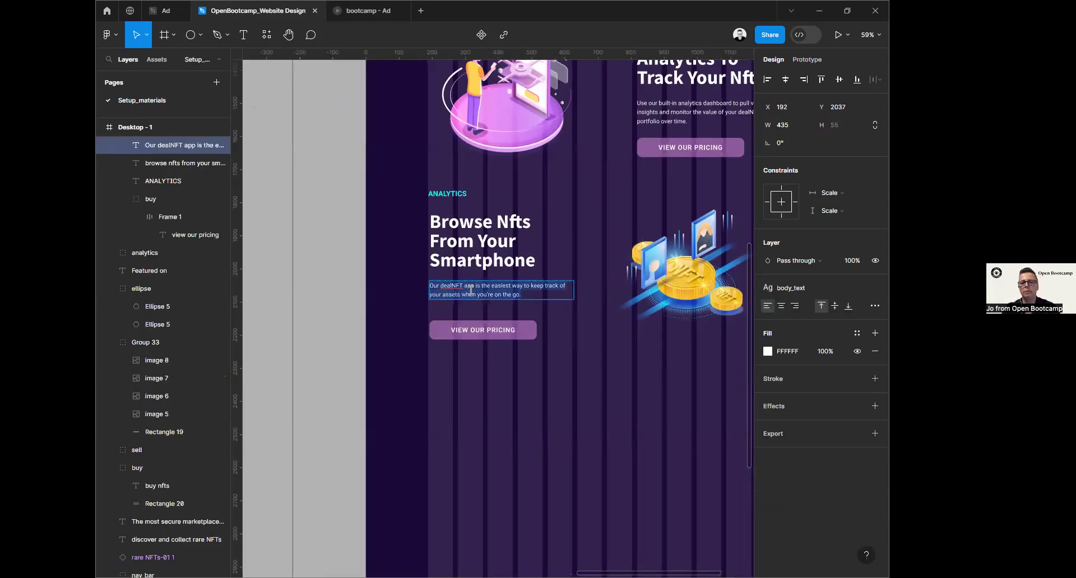
{"action": "double_click", "coordinate": [474, 330]}
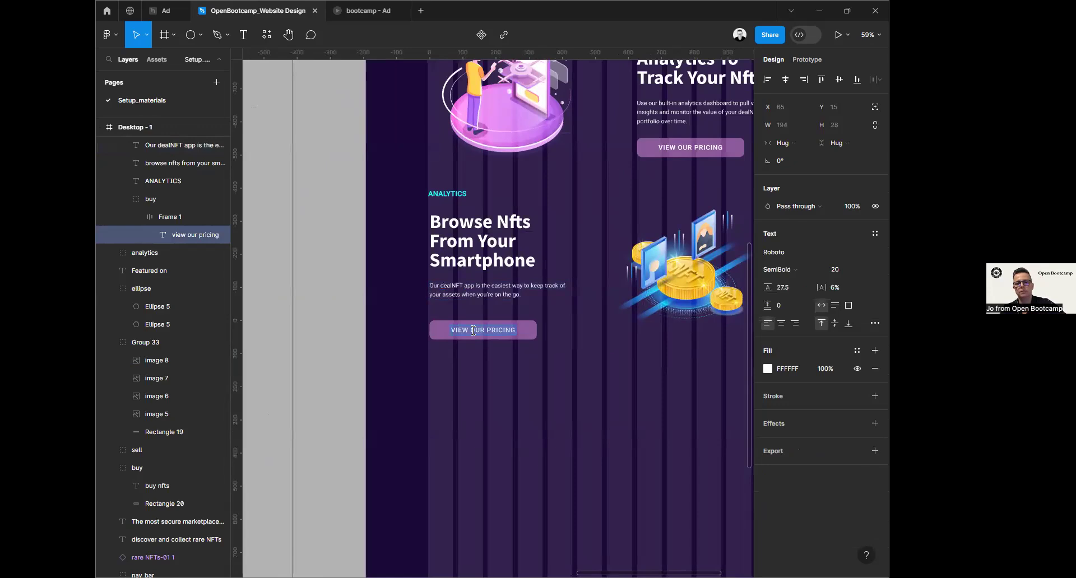
{"action": "right_click", "coordinate": [472, 331]}
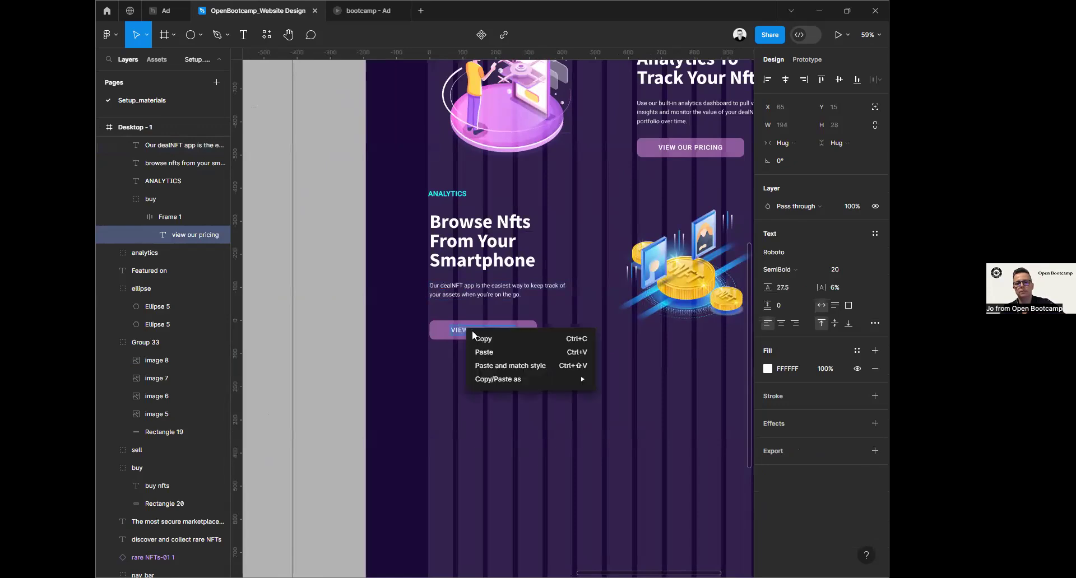
{"action": "left_click", "coordinate": [485, 366]}
{"action": "left_click", "coordinate": [503, 419]}
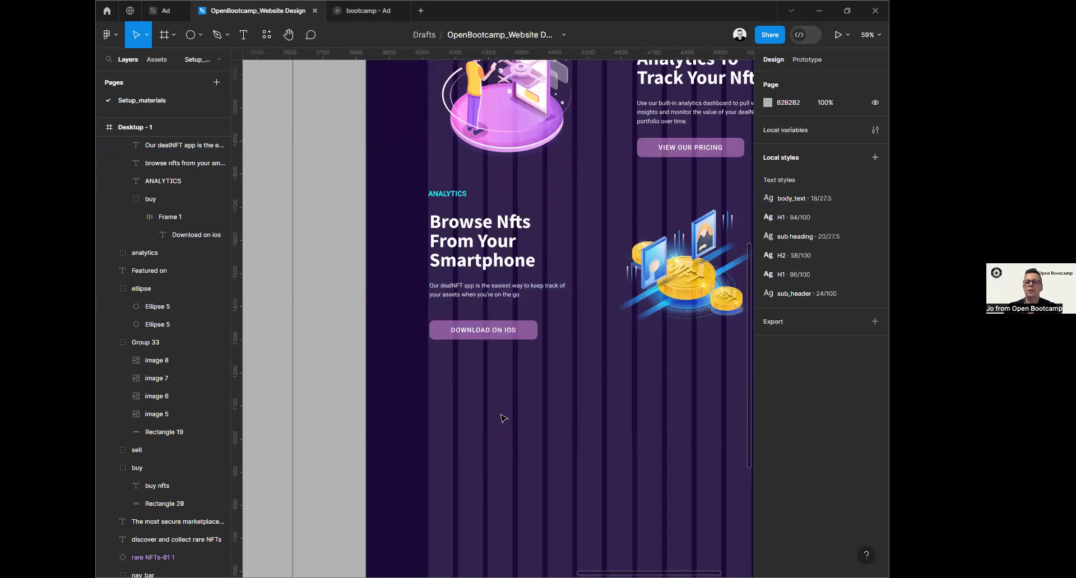
{"action": "scroll", "coordinate": [583, 420], "scroll_direction": "down", "scroll_amount": 5}
{"action": "scroll", "coordinate": [581, 418], "scroll_direction": "right", "scroll_amount": 3}
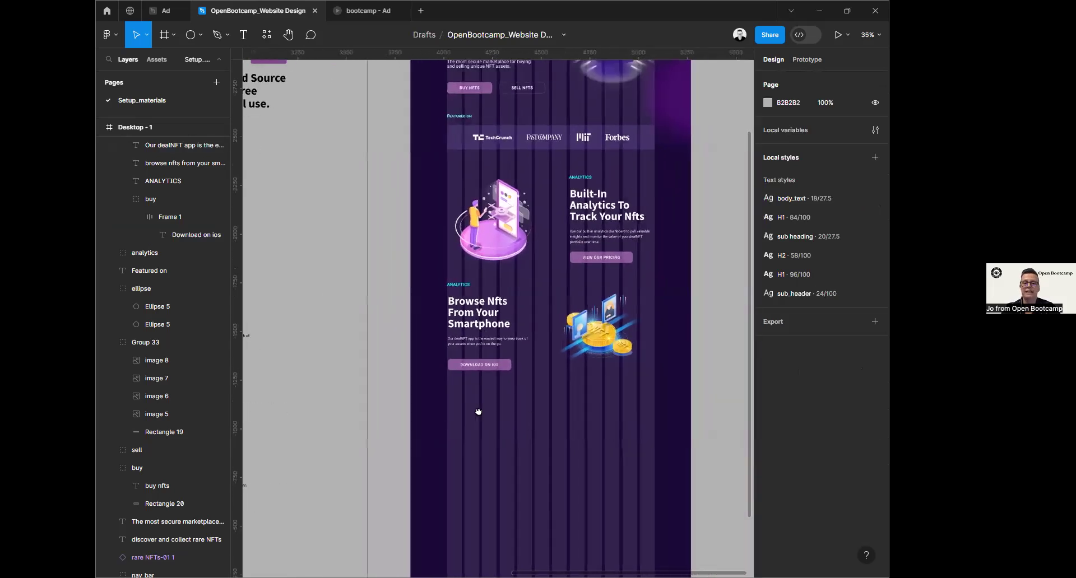
{"action": "left_click_drag", "start_coordinate": [359, 285], "coordinate": [625, 372]}
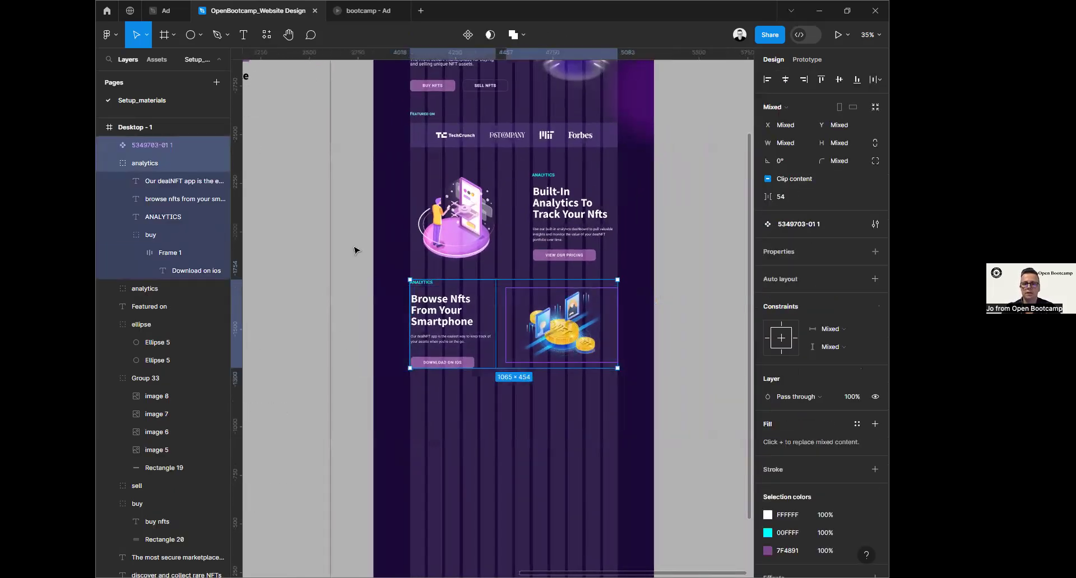
{"action": "left_click_drag", "start_coordinate": [419, 239], "coordinate": [607, 275]}
Step: Copy "get our app" from the page copy and paste it with matched style over the lower section's ANALYTICS label
{"action": "scroll", "coordinate": [392, 297], "scroll_direction": "up", "scroll_amount": 5}
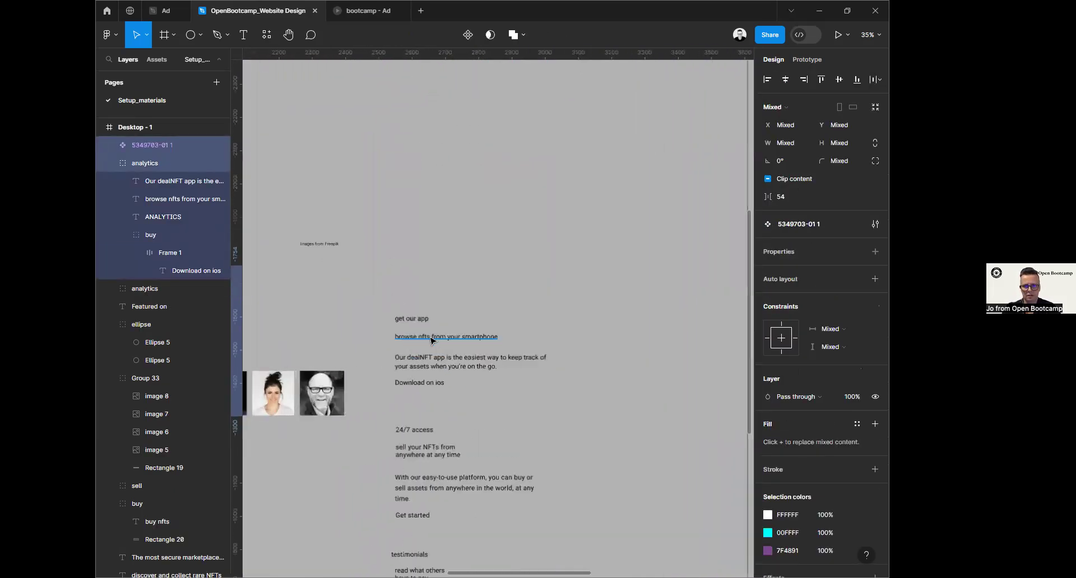
{"action": "left_click", "coordinate": [414, 311]}
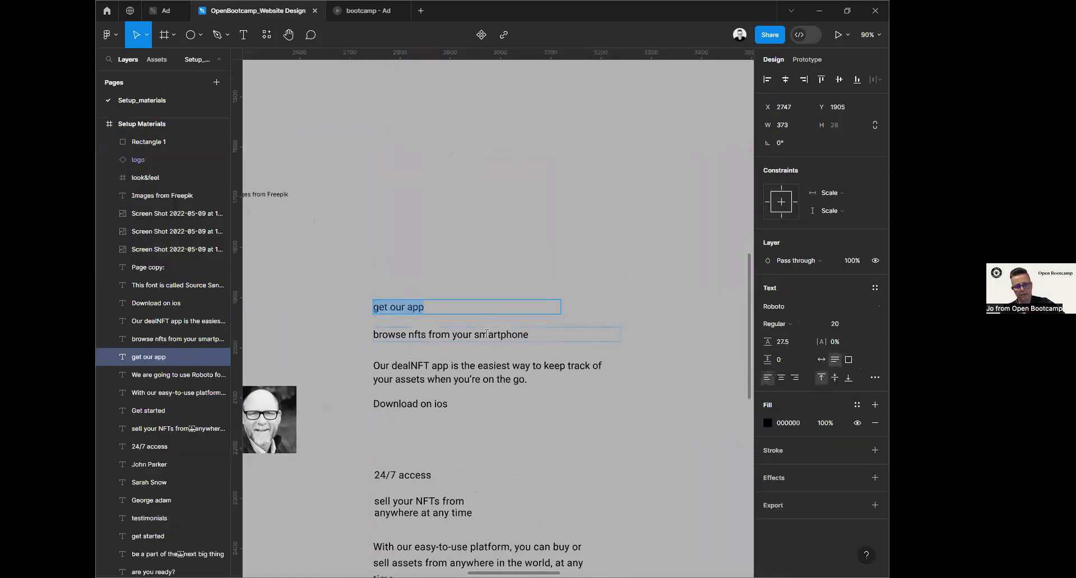
{"action": "scroll", "coordinate": [663, 406], "scroll_direction": "down", "scroll_amount": 6}
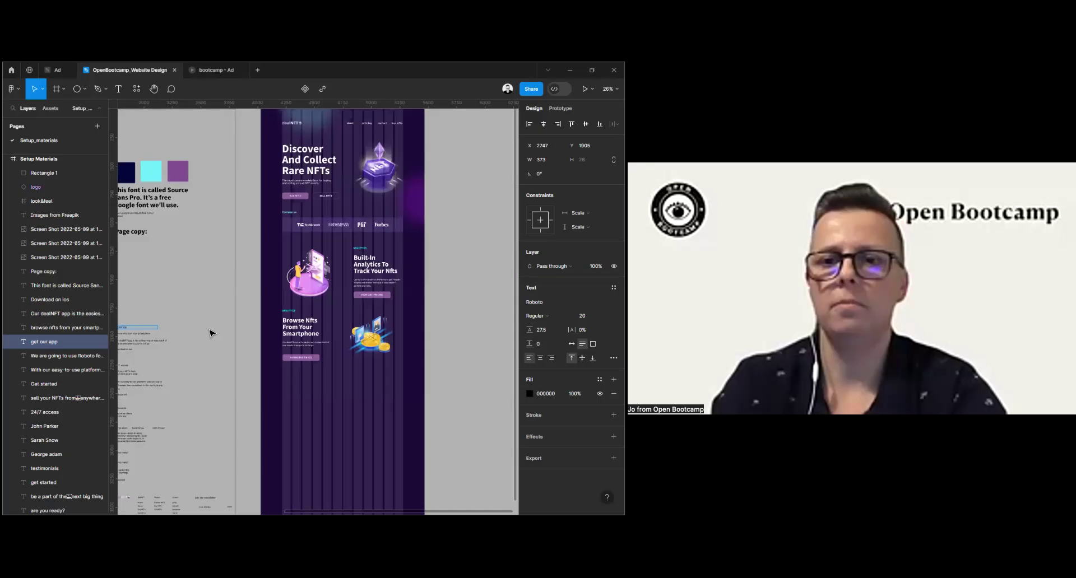
{"action": "left_click", "coordinate": [288, 311]}
{"action": "scroll", "coordinate": [291, 310], "scroll_direction": "up", "scroll_amount": 6}
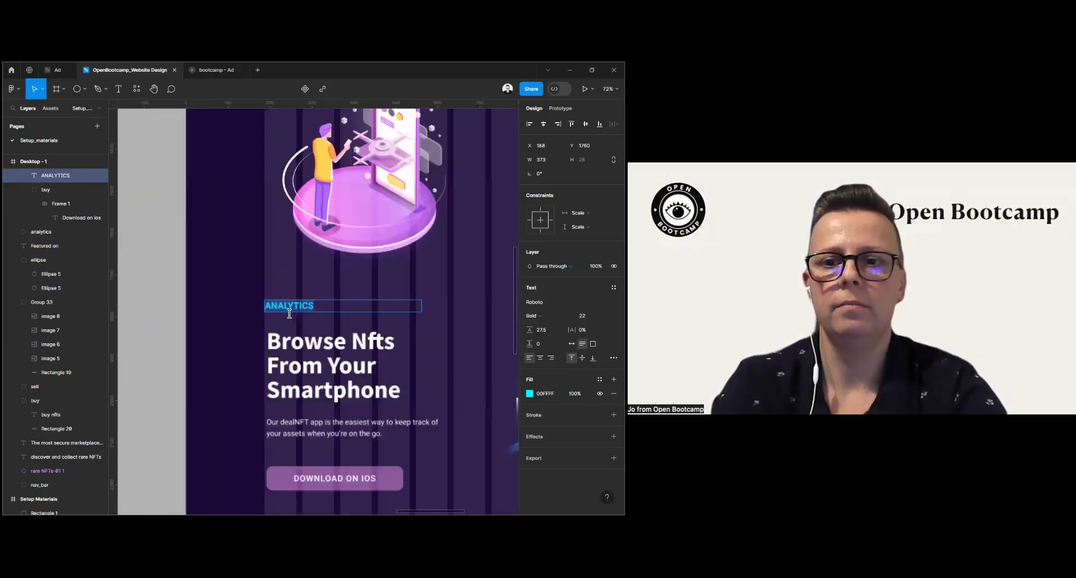
{"action": "right_click", "coordinate": [296, 308]}
{"action": "left_click", "coordinate": [314, 329]}
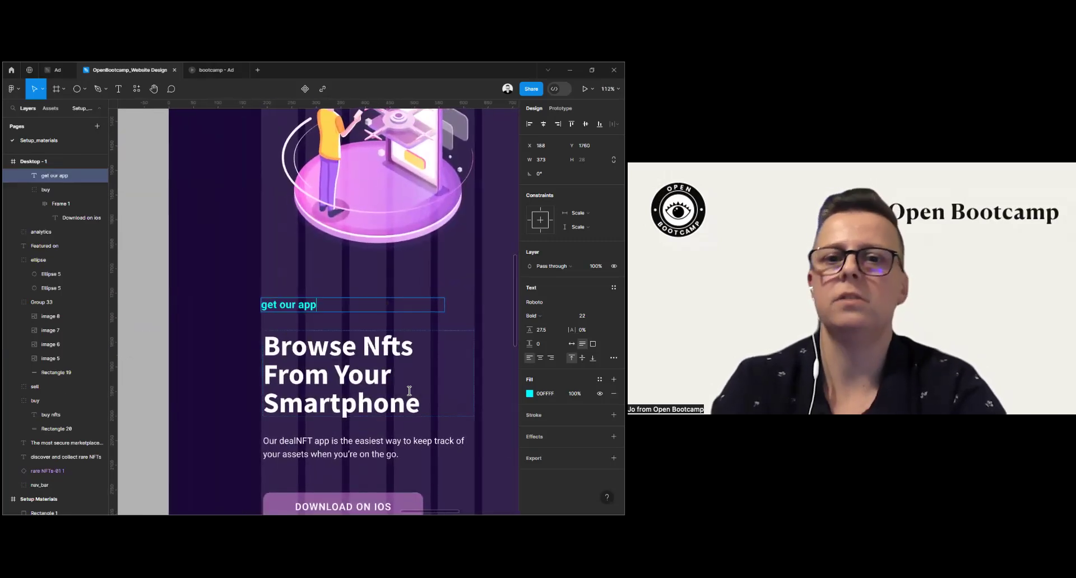
Step: Try pasting "get our app" into the lower section's label again, and restore the ANALYTICS text
{"action": "scroll", "coordinate": [325, 339], "scroll_direction": "down", "scroll_amount": 1}
{"action": "double_click", "coordinate": [310, 317]}
{"action": "key", "text": "ctrl+c"}
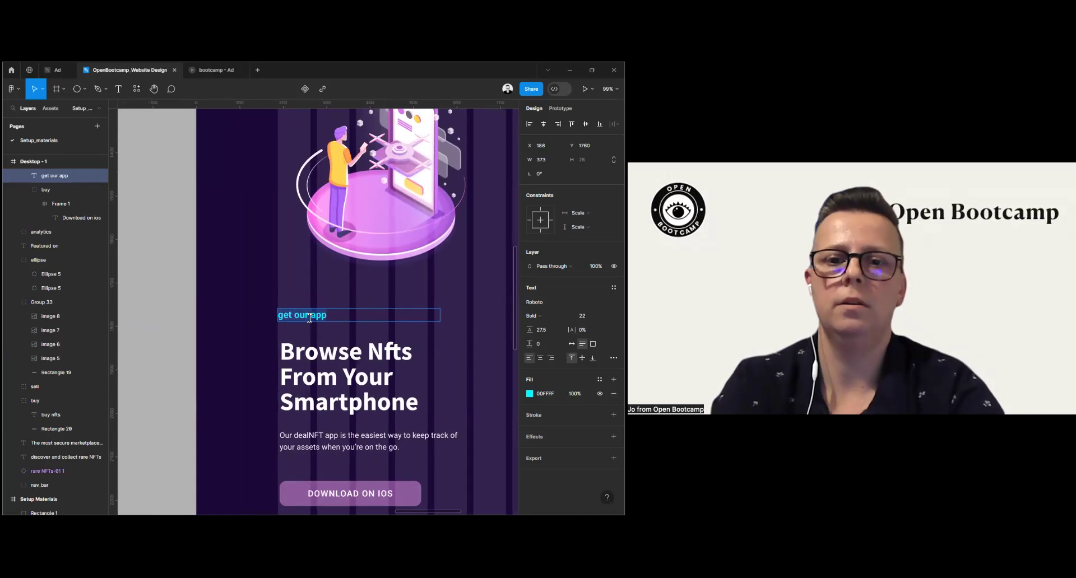
{"action": "right_click", "coordinate": [305, 318]}
{"action": "left_click", "coordinate": [318, 346]}
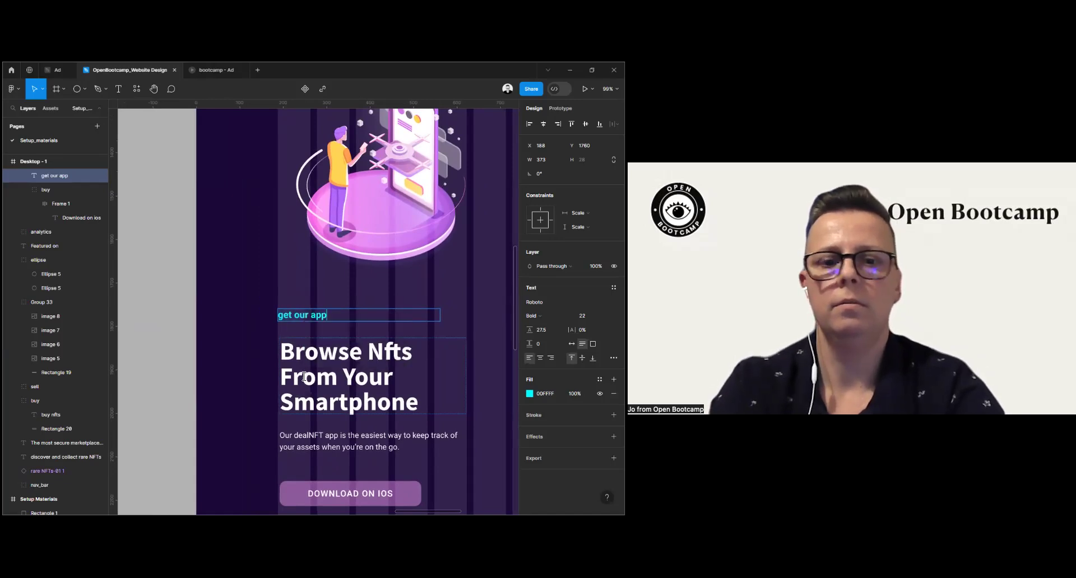
{"action": "key", "text": "ctrl+a"}
{"action": "key", "text": "ctrl+v"}
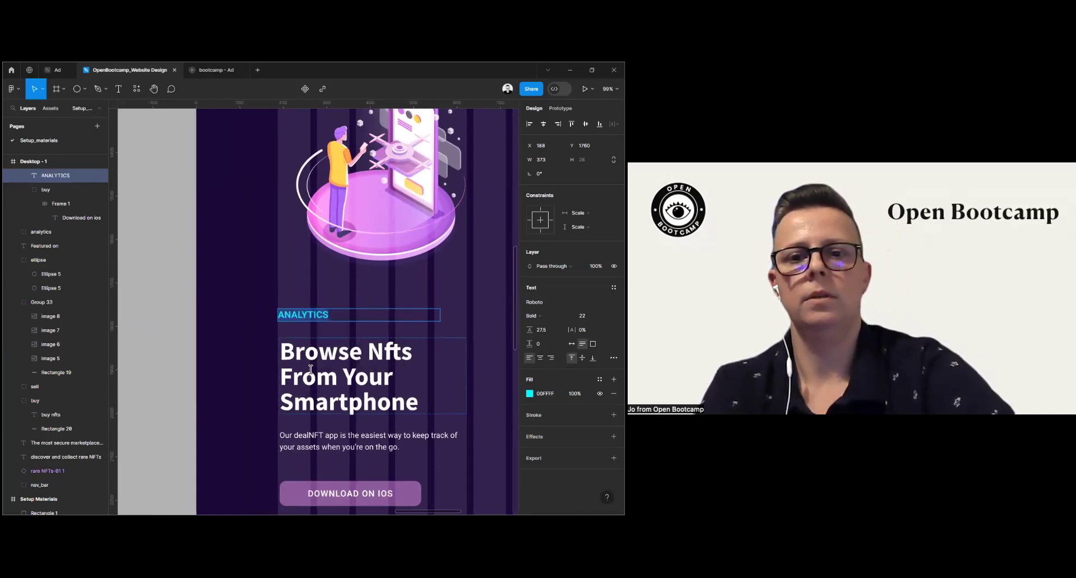
{"action": "right_click", "coordinate": [305, 312]}
{"action": "key", "text": "Escape"}
{"action": "key", "text": "Escape"}
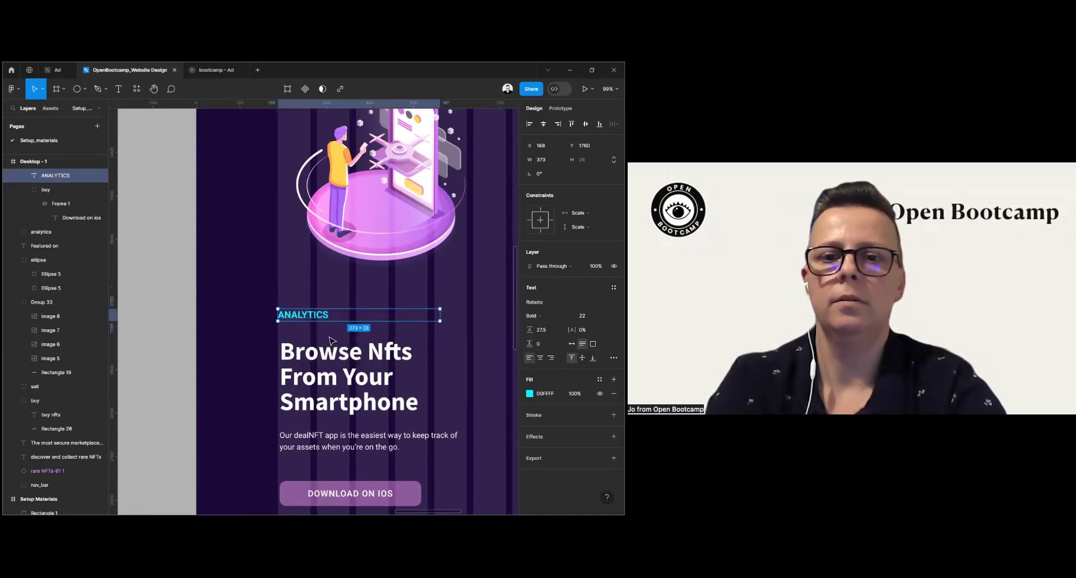
Step: Paste "get our app" over the restored ANALYTICS label once more and undo the paste
{"action": "right_click", "coordinate": [319, 315]}
{"action": "key", "text": "Escape"}
{"action": "double_click", "coordinate": [294, 313]}
{"action": "right_click", "coordinate": [317, 341]}
{"action": "left_click", "coordinate": [317, 343]}
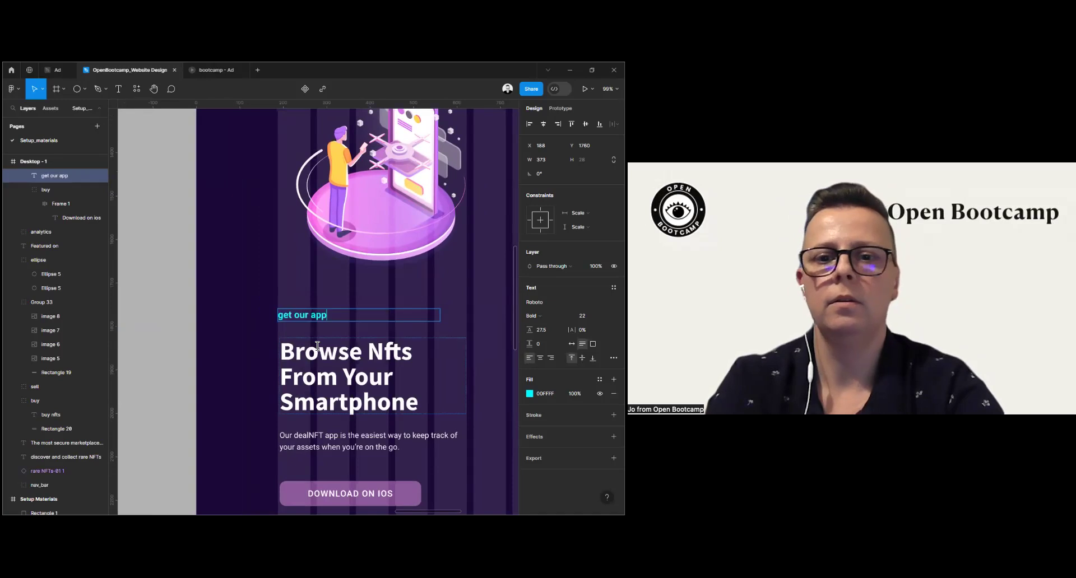
{"action": "key", "text": "ctrl+z"}
Step: Enlarge the NFT coins illustration slightly from its lower-left corner, keeping its right edge on the grid
{"action": "scroll", "coordinate": [392, 397], "scroll_direction": "down", "scroll_amount": 5}
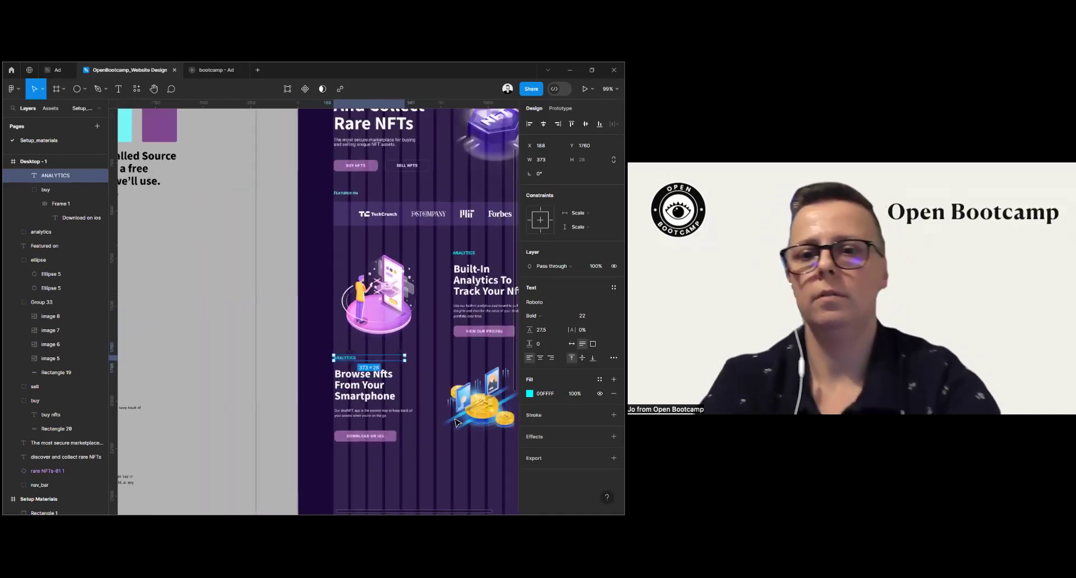
{"action": "scroll", "coordinate": [386, 393], "scroll_direction": "down", "scroll_amount": 5}
{"action": "scroll", "coordinate": [346, 331], "scroll_direction": "right", "scroll_amount": 3}
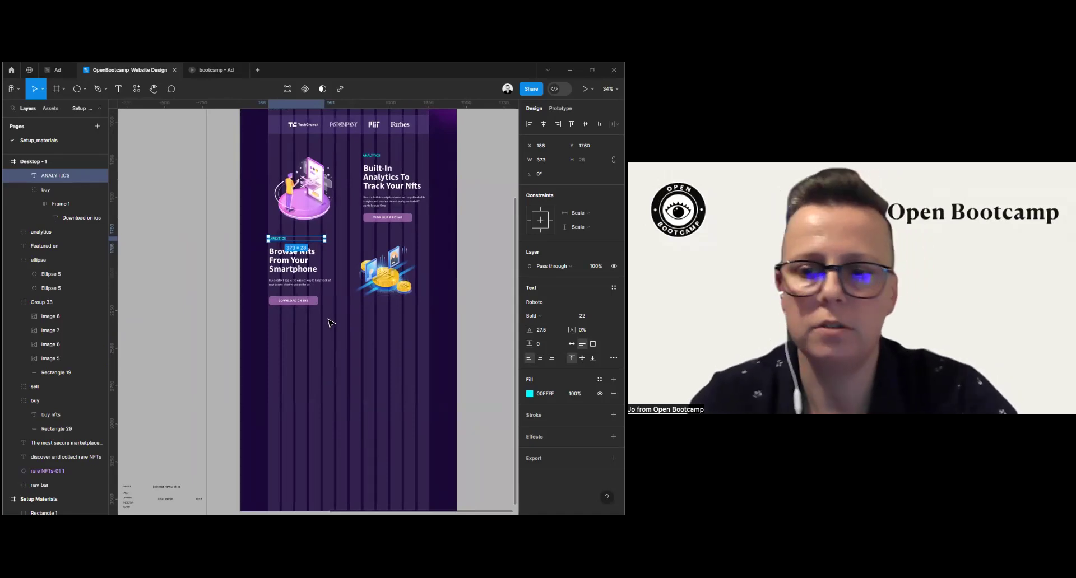
{"action": "left_click", "coordinate": [365, 267]}
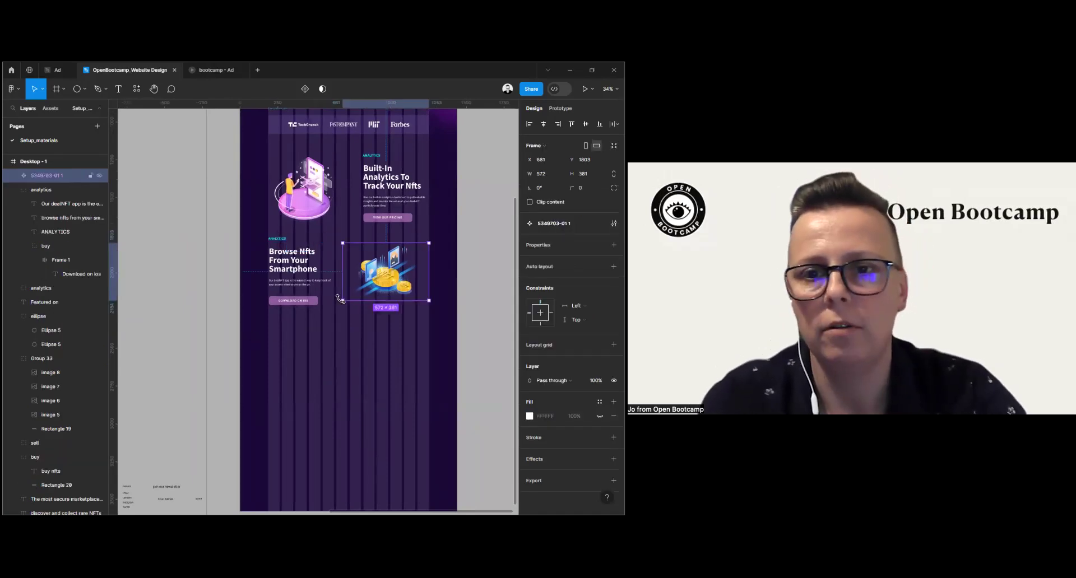
{"action": "left_click_drag", "start_coordinate": [344, 302], "coordinate": [387, 292]}
Step: Move the lower section's text group and coins illustration together down by about 64 px
{"action": "left_click_drag", "start_coordinate": [221, 242], "coordinate": [433, 309]}
{"action": "key", "text": "Down"}
{"action": "key", "text": "Down"}
{"action": "key", "text": "Down"}
{"action": "key", "text": "Down"}
{"action": "key", "text": "Down"}
{"action": "key", "text": "Down"}
{"action": "key", "text": "Down"}
{"action": "key", "text": "Down"}
{"action": "key", "text": "Down"}
{"action": "key", "text": "Down"}
{"action": "key", "text": "Down"}
{"action": "key", "text": "Down"}
{"action": "key", "text": "Down"}
{"action": "key", "text": "Down"}
{"action": "key", "text": "Down"}
{"action": "key", "text": "Down"}
{"action": "key", "text": "Down"}
{"action": "key", "text": "Down"}
{"action": "key", "text": "Down"}
{"action": "key", "text": "Down"}
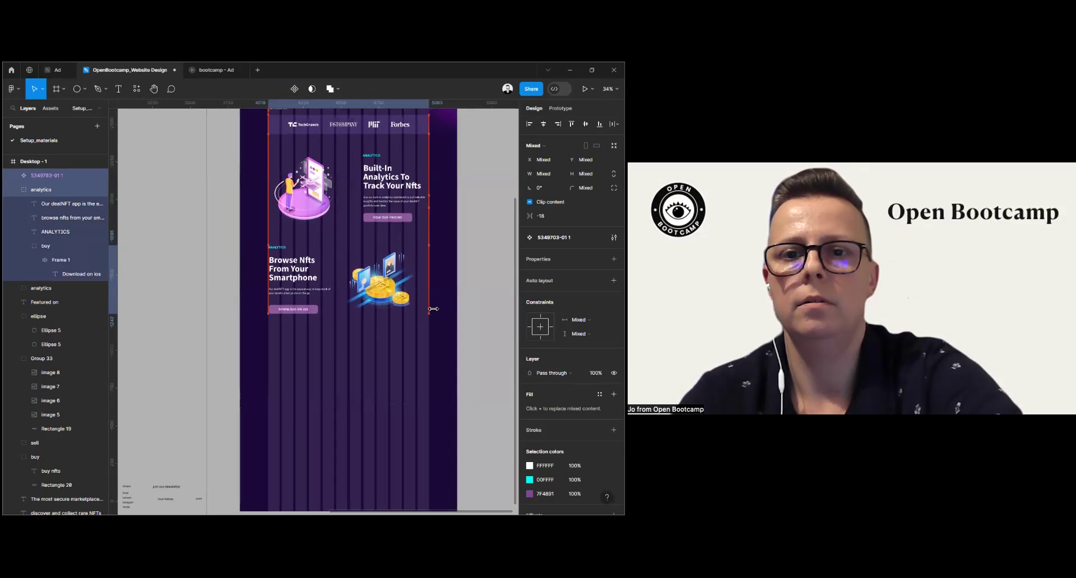
Step: Replace the ANALYTICS label above "Browse Nfts From Your Smartphone" with "GET THE APP"
{"action": "scroll", "coordinate": [280, 246], "scroll_direction": "up", "scroll_amount": 1}
{"action": "scroll", "coordinate": [280, 246], "scroll_direction": "up", "scroll_amount": 5}
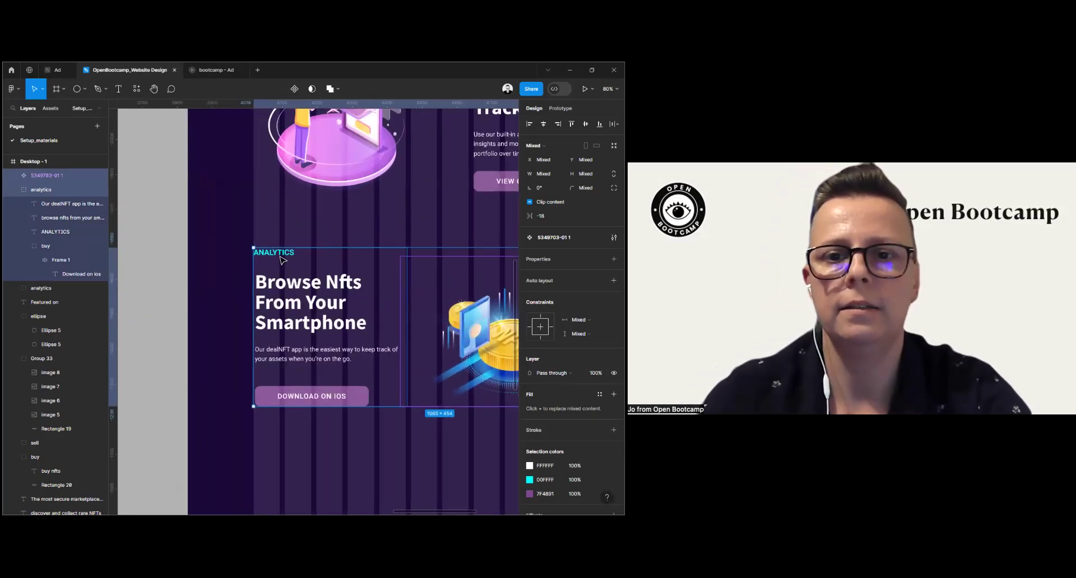
{"action": "double_click", "coordinate": [282, 254]}
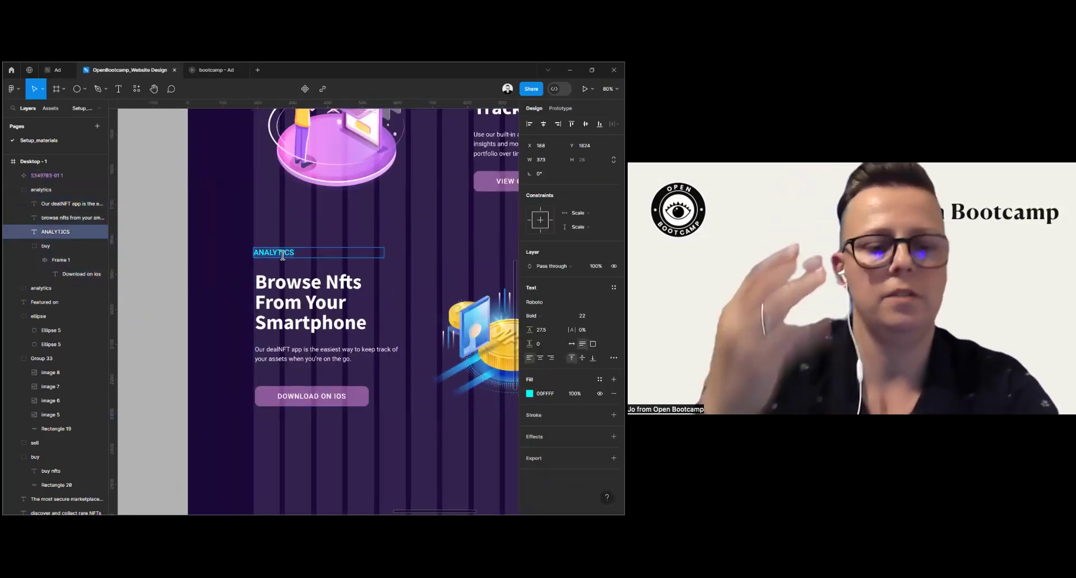
{"action": "type", "text": "GET THE APP"}
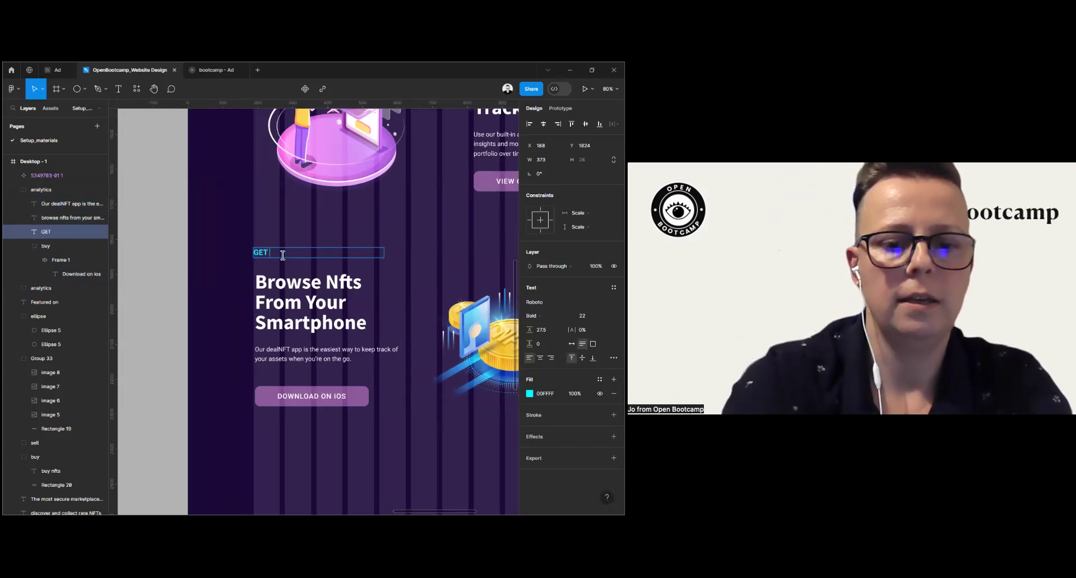
{"action": "key", "text": "Escape"}
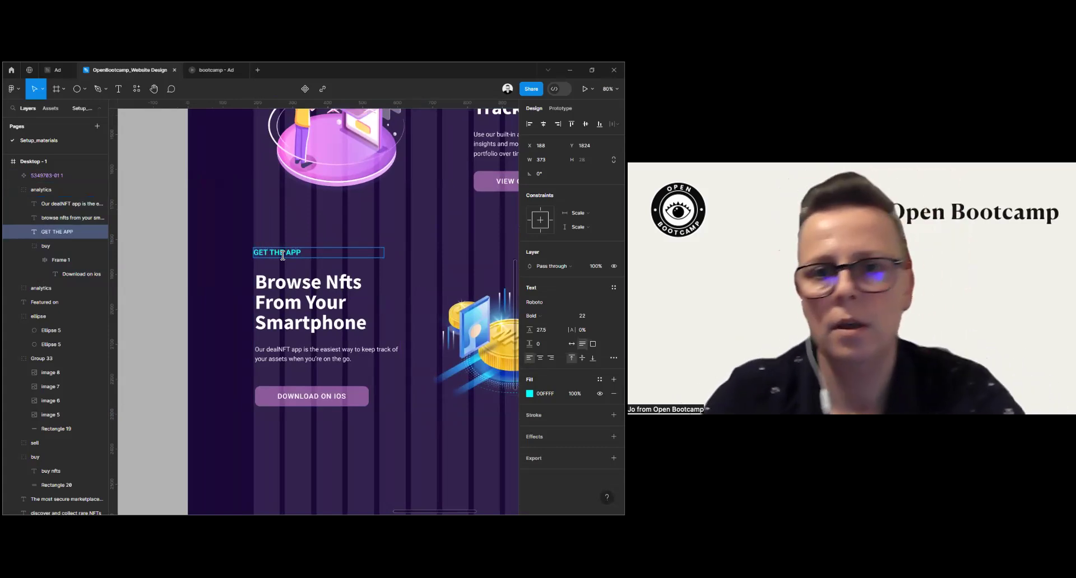
Step: Extend the Desktop - 1 frame downward to a height of about 4509, keeping the width at 1440
{"action": "scroll", "coordinate": [466, 385], "scroll_direction": "down", "scroll_amount": 6}
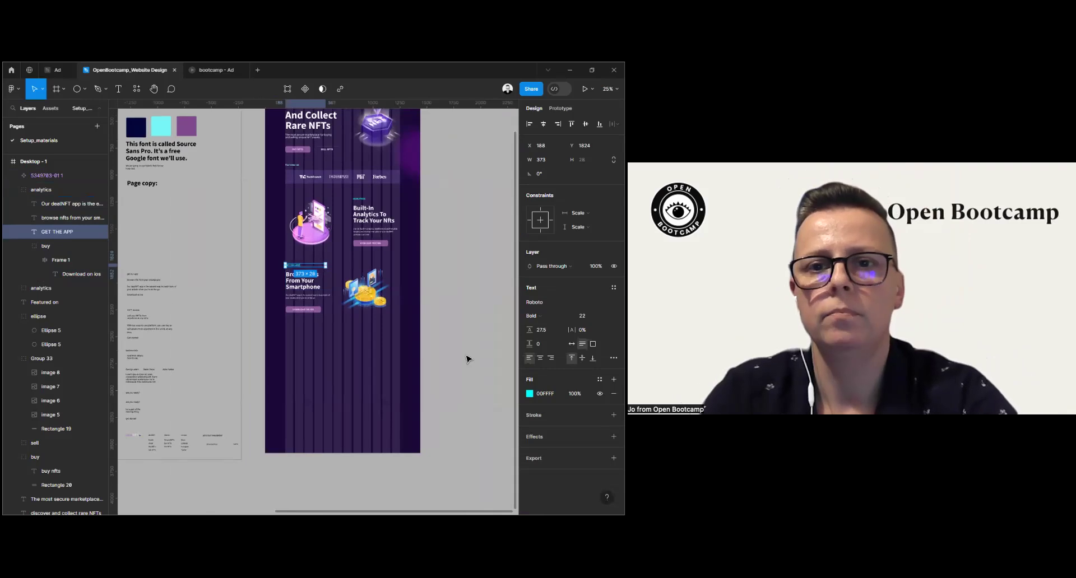
{"action": "scroll", "coordinate": [466, 359], "scroll_direction": "up", "scroll_amount": 5}
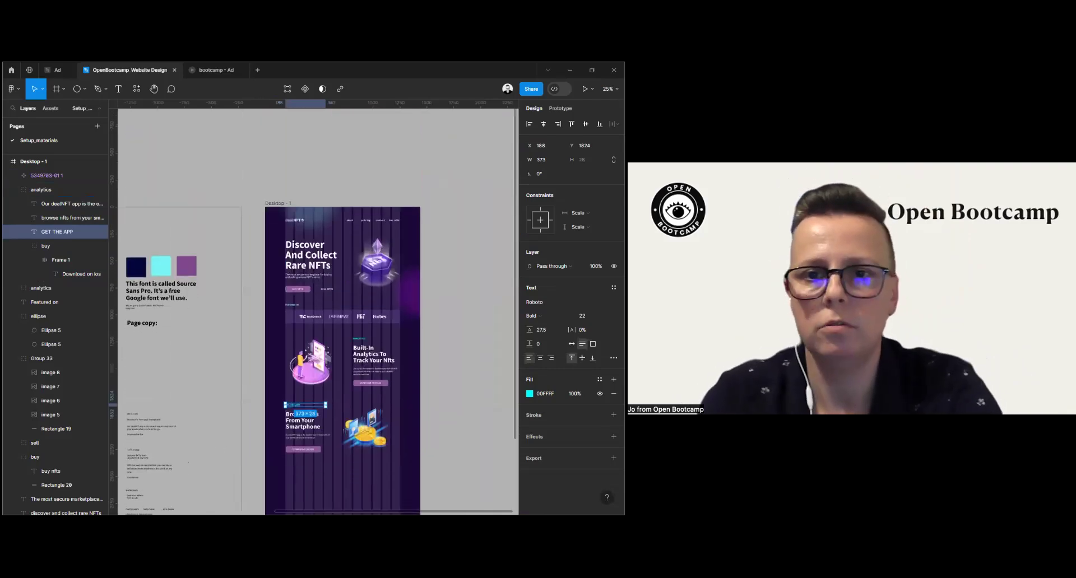
{"action": "scroll", "coordinate": [457, 362], "scroll_direction": "down", "scroll_amount": 5}
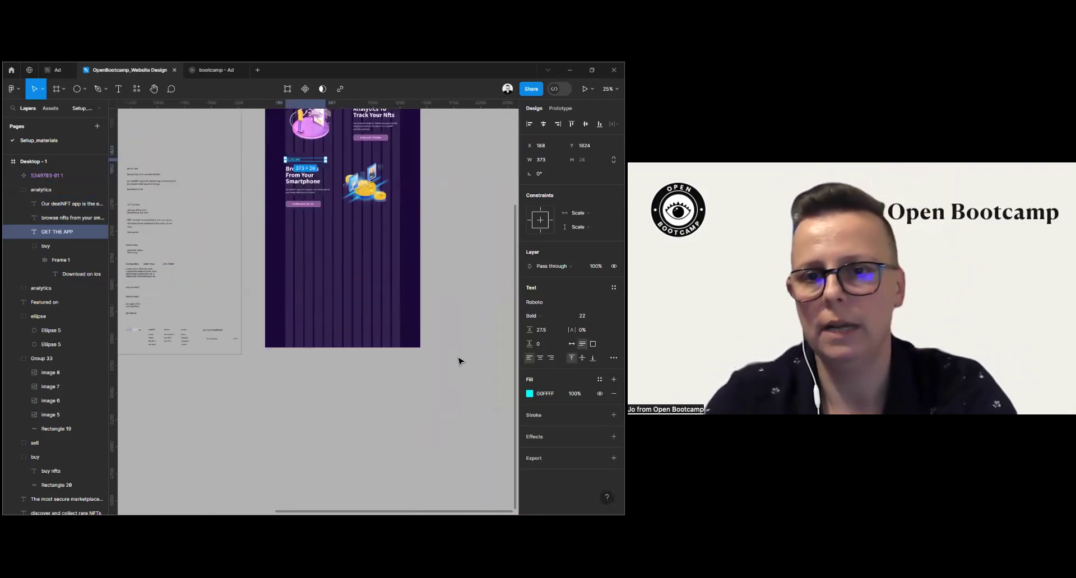
{"action": "scroll", "coordinate": [364, 243], "scroll_direction": "up", "scroll_amount": 7}
{"action": "left_click", "coordinate": [268, 290]}
{"action": "scroll", "coordinate": [269, 290], "scroll_direction": "down", "scroll_amount": 3}
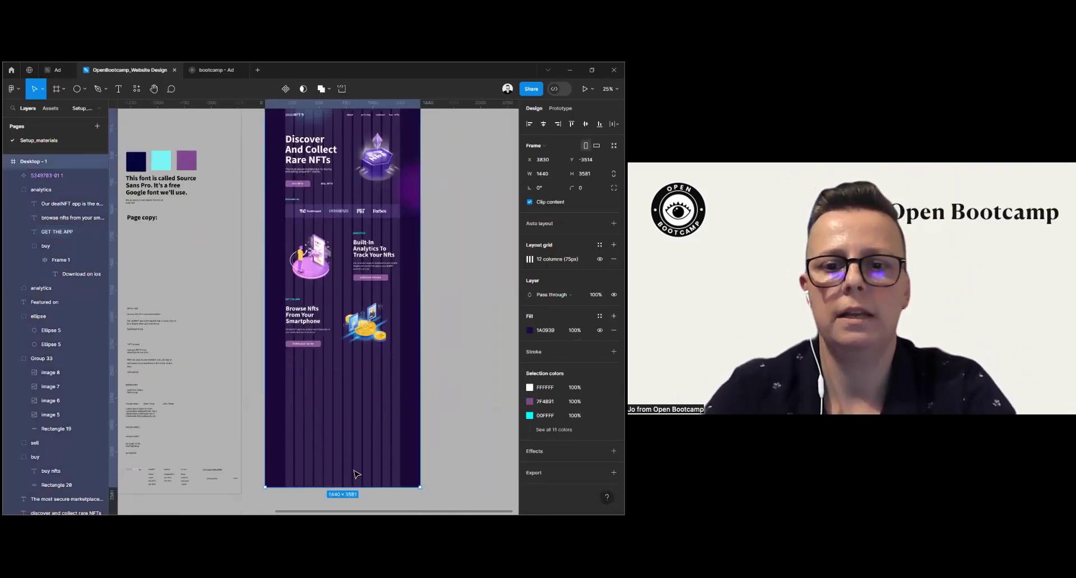
{"action": "left_click_drag", "start_coordinate": [399, 491], "coordinate": [400, 464]}
{"action": "scroll", "coordinate": [309, 341], "scroll_direction": "down", "scroll_amount": 3}
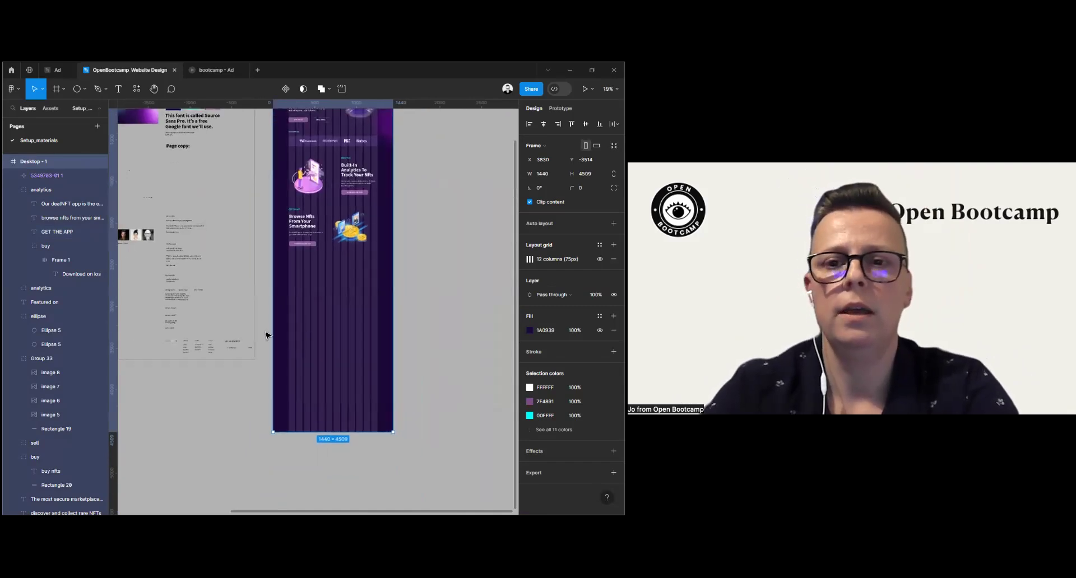
Step: Examine the testimonials and call-to-action sections of the wireframe sketch in the setup materials
{"action": "scroll", "coordinate": [303, 325], "scroll_direction": "left", "scroll_amount": 8}
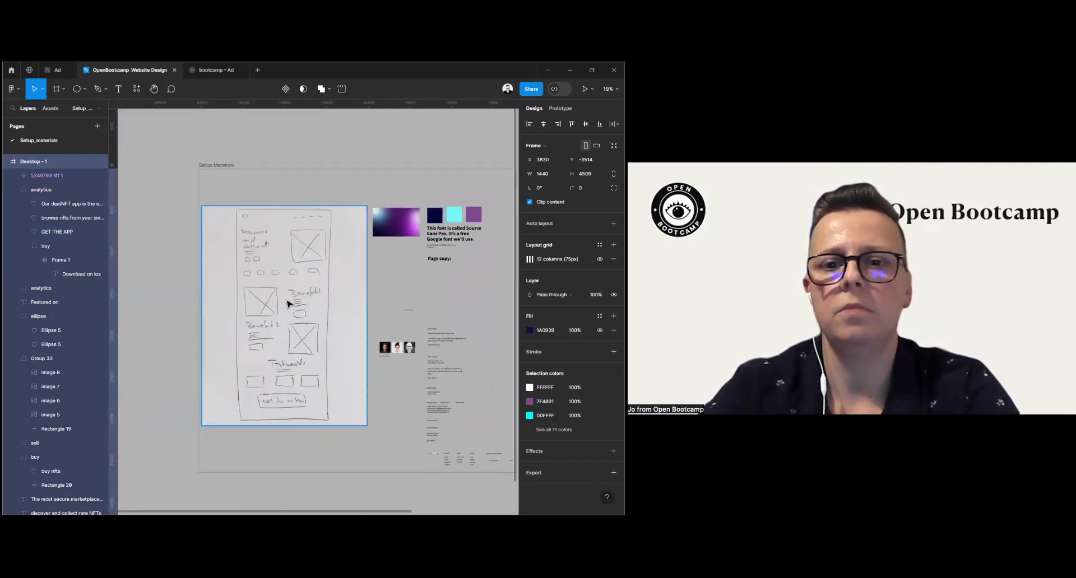
{"action": "left_click_drag", "start_coordinate": [287, 318], "coordinate": [275, 313]}
{"action": "scroll", "coordinate": [275, 312], "scroll_direction": "down", "scroll_amount": 3}
{"action": "scroll", "coordinate": [275, 312], "scroll_direction": "right", "scroll_amount": 2}
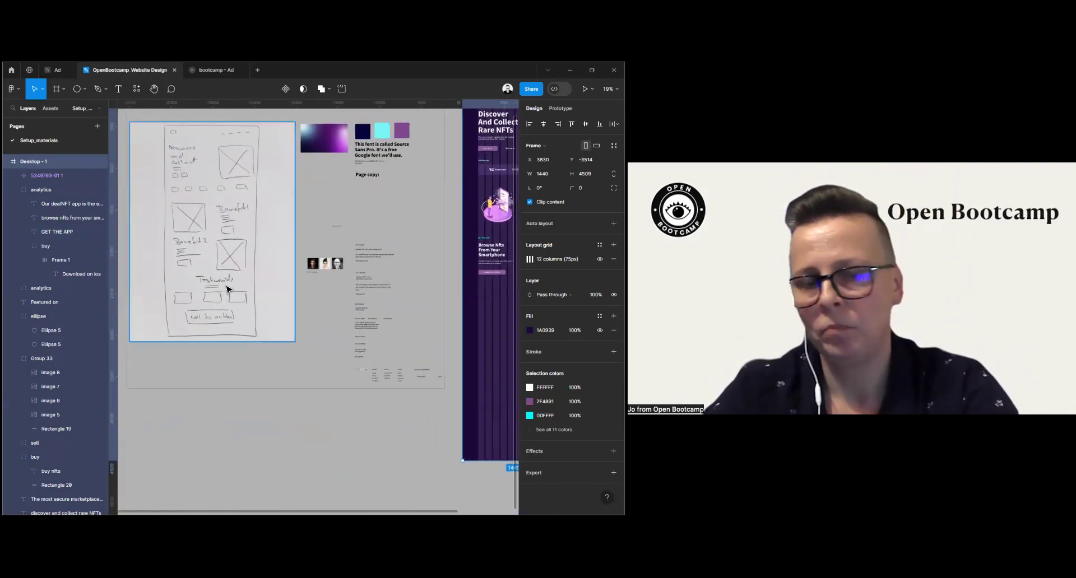
{"action": "scroll", "coordinate": [227, 288], "scroll_direction": "up", "scroll_amount": 5}
{"action": "scroll", "coordinate": [461, 394], "scroll_direction": "right", "scroll_amount": 1}
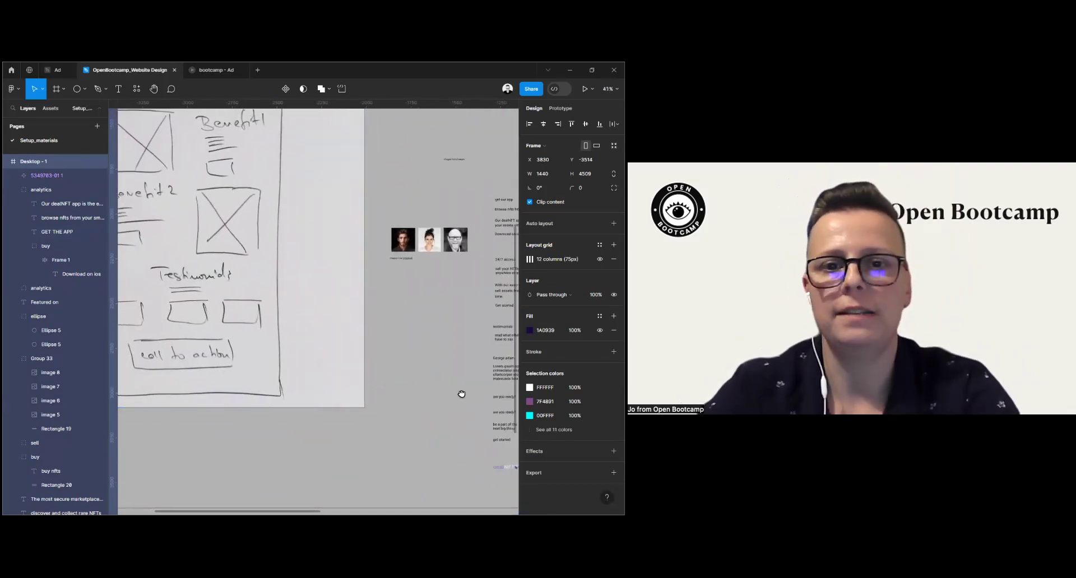
Step: Copy the "testimonials" and "read what others have to say" texts from the page copy into Desktop - 1, below the smartphone section
{"action": "scroll", "coordinate": [461, 394], "scroll_direction": "right", "scroll_amount": 1}
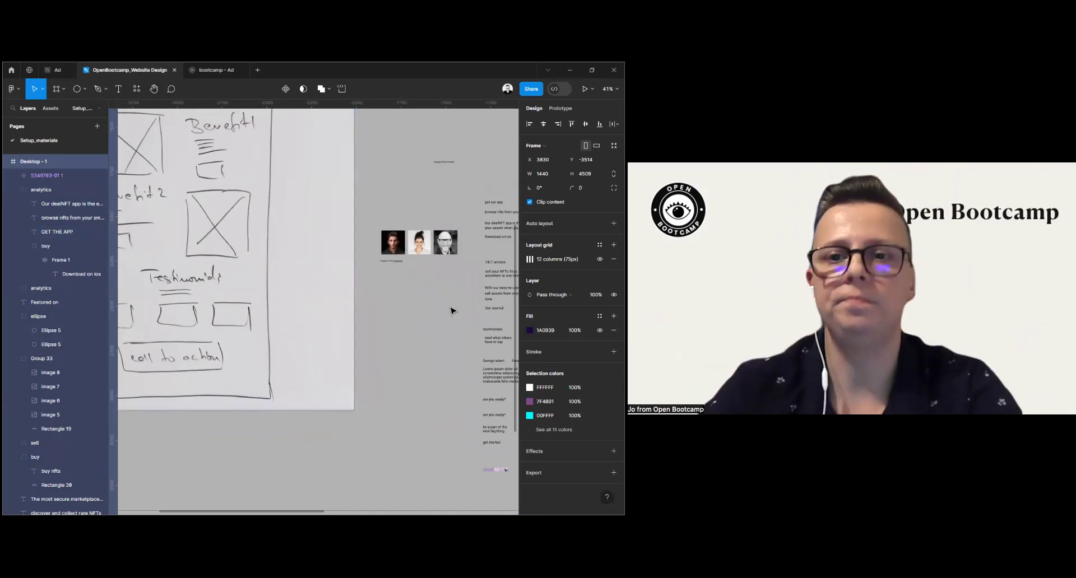
{"action": "scroll", "coordinate": [455, 296], "scroll_direction": "right", "scroll_amount": 5}
{"action": "scroll", "coordinate": [312, 321], "scroll_direction": "up", "scroll_amount": 2}
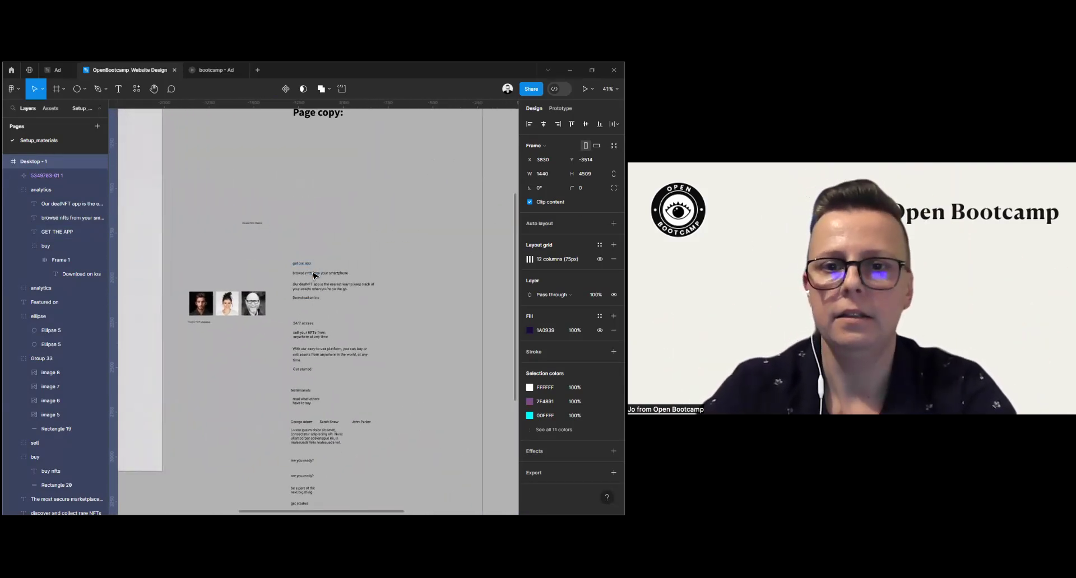
{"action": "scroll", "coordinate": [313, 275], "scroll_direction": "up", "scroll_amount": 5}
{"action": "scroll", "coordinate": [298, 307], "scroll_direction": "down", "scroll_amount": 6}
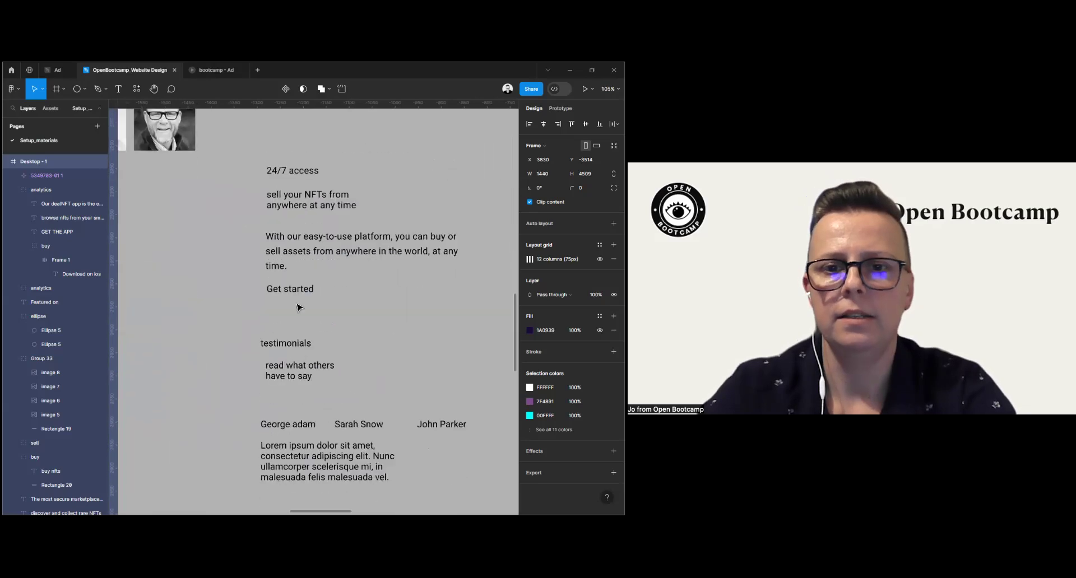
{"action": "left_click", "coordinate": [286, 345]}
{"action": "left_click_drag", "start_coordinate": [255, 338], "coordinate": [364, 397]}
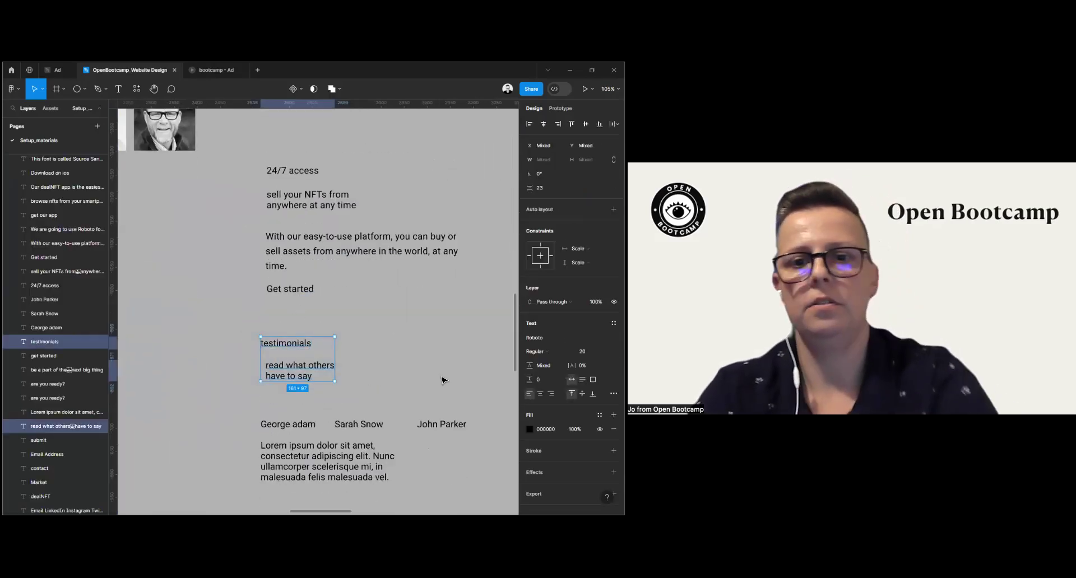
{"action": "scroll", "coordinate": [441, 377], "scroll_direction": "down", "scroll_amount": 6}
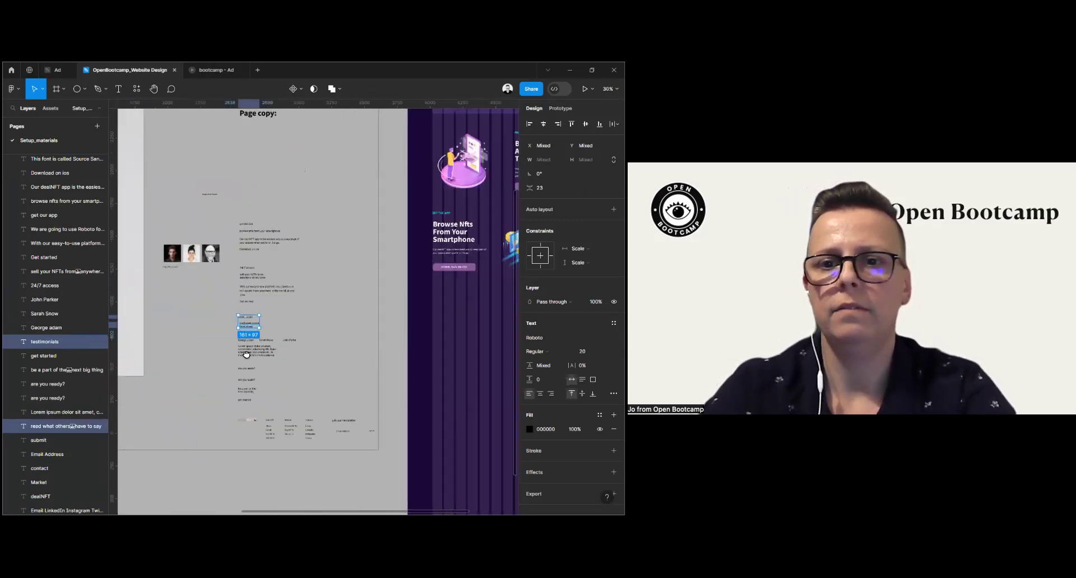
{"action": "scroll", "coordinate": [246, 354], "scroll_direction": "right", "scroll_amount": 5}
{"action": "right_click", "coordinate": [291, 406]}
{"action": "left_click", "coordinate": [275, 343]}
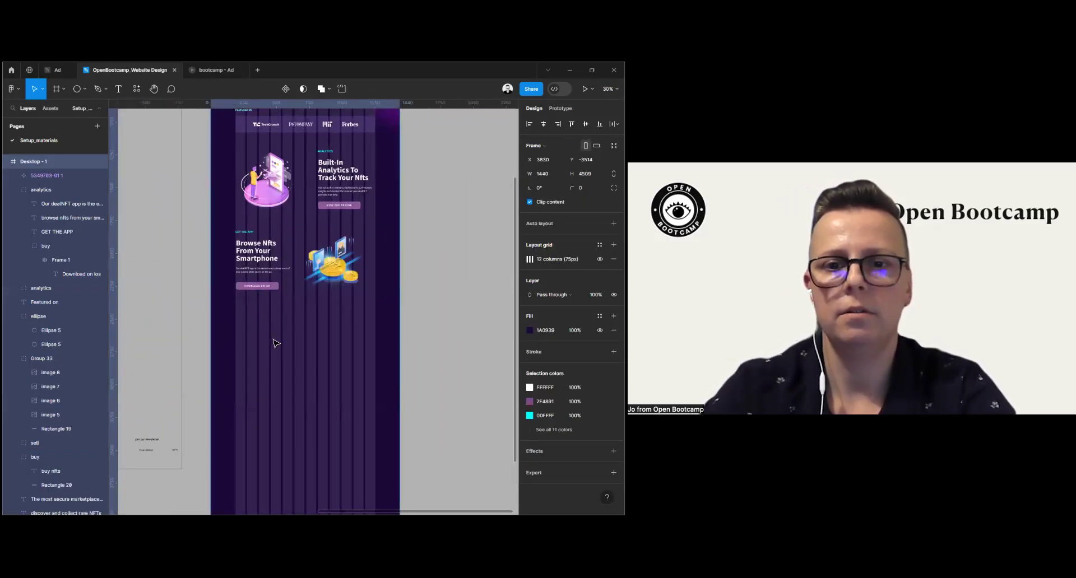
{"action": "left_click_drag", "start_coordinate": [279, 343], "coordinate": [296, 350]}
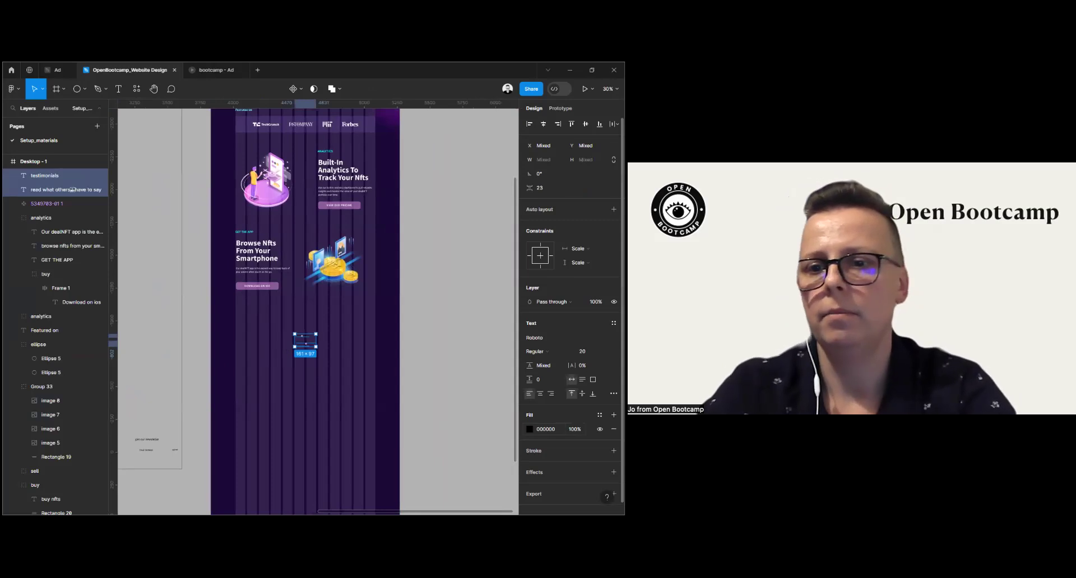
Step: Set the fill of both copied testimonials texts to white, FFFFFF
{"action": "left_click", "coordinate": [529, 429]}
{"action": "left_click", "coordinate": [414, 288]}
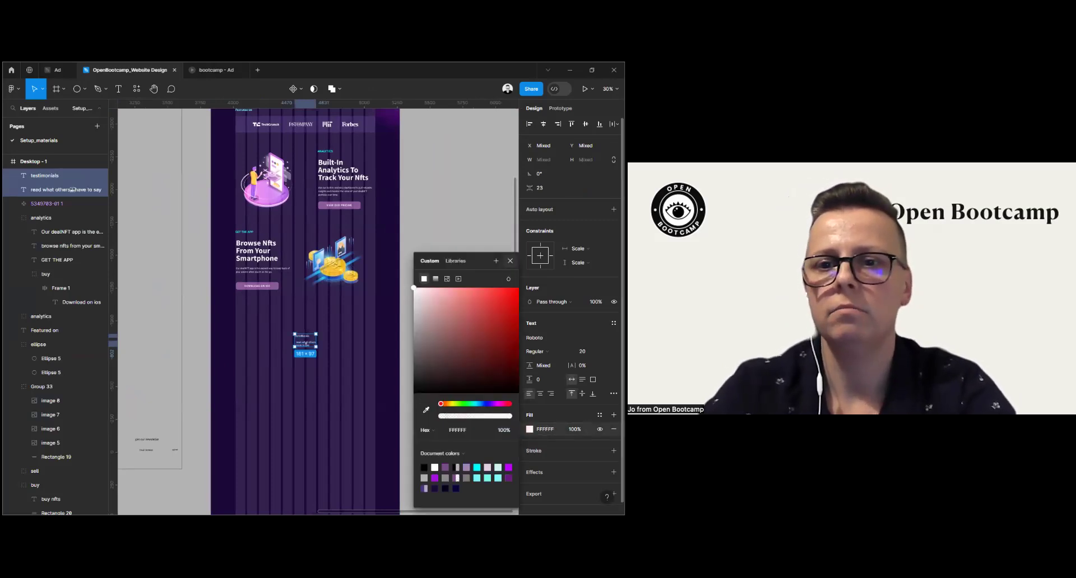
{"action": "left_click", "coordinate": [302, 335]}
Step: Apply the H2 text style to the "testimonials" heading
{"action": "scroll", "coordinate": [328, 336], "scroll_direction": "up", "scroll_amount": 5, "text": "ctrl"}
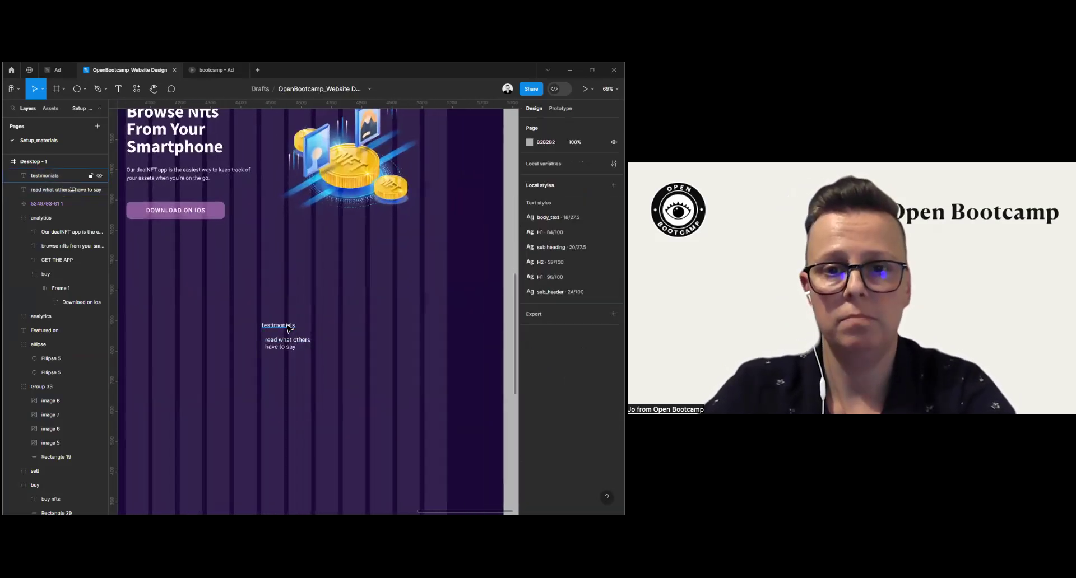
{"action": "double_click", "coordinate": [278, 325]}
{"action": "left_click", "coordinate": [614, 288]}
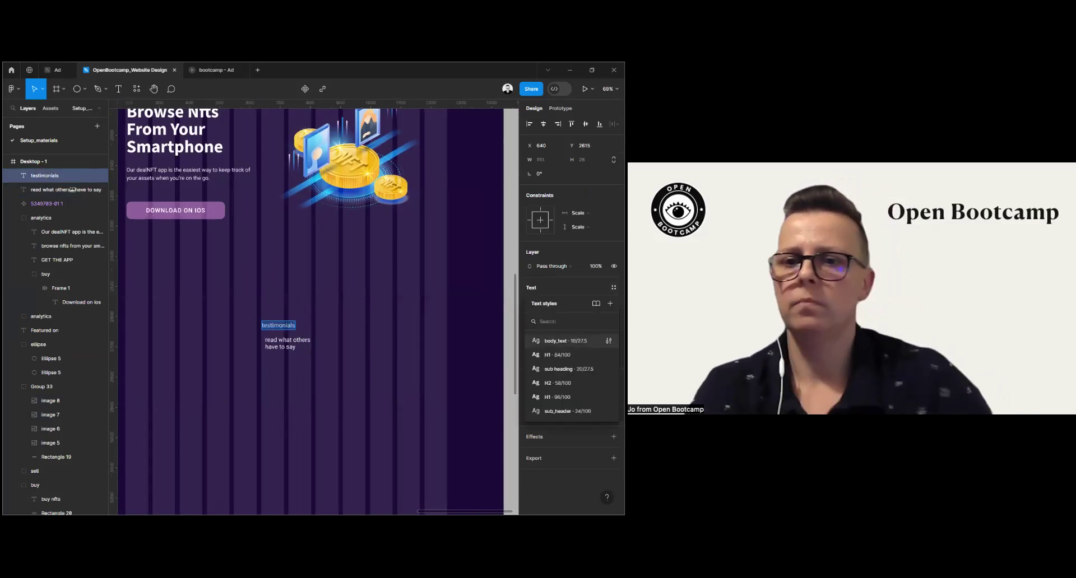
{"action": "left_click", "coordinate": [569, 368]}
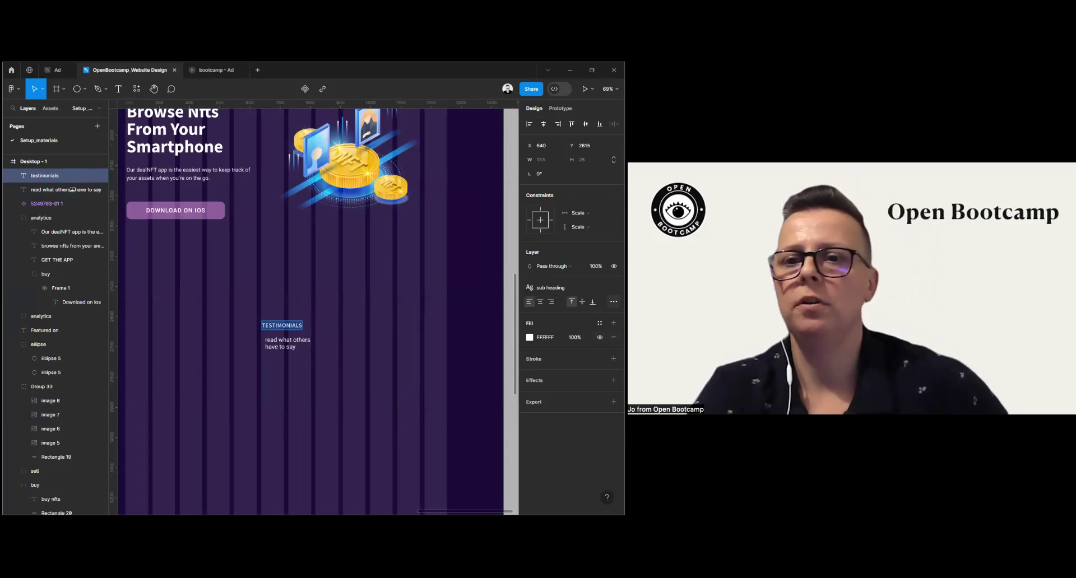
{"action": "left_click", "coordinate": [551, 287]}
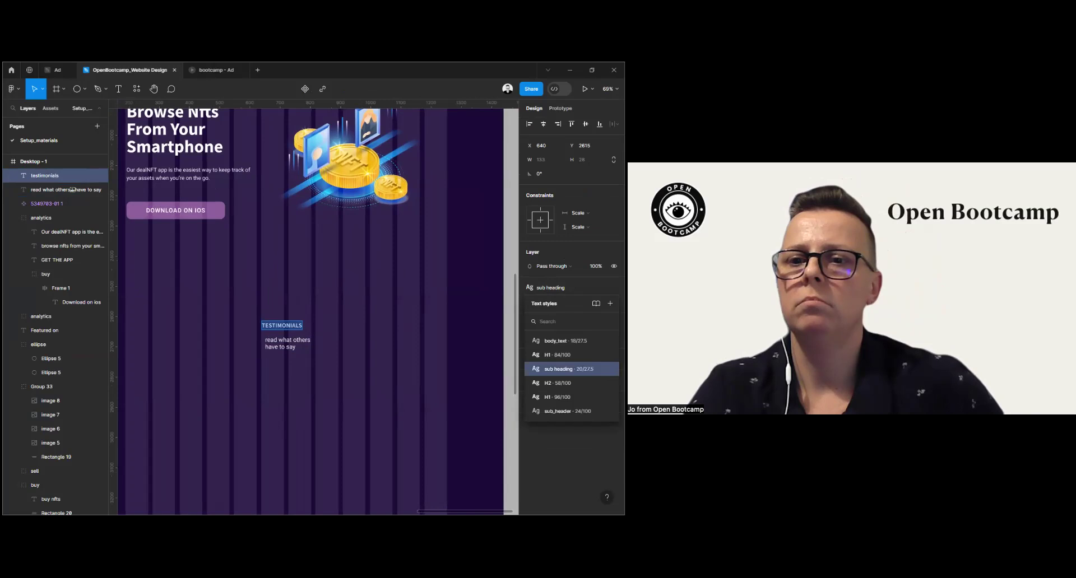
{"action": "left_click", "coordinate": [558, 382]}
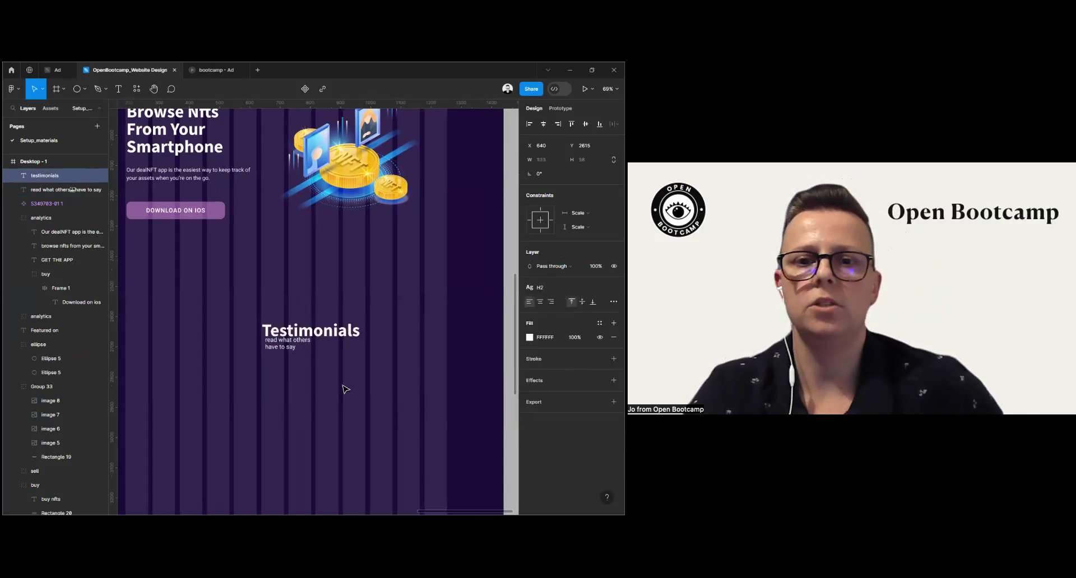
Step: Move the Testimonials heading up to about Y 2483 and center it horizontally in the Desktop - 1 frame
{"action": "scroll", "coordinate": [333, 379], "scroll_direction": "down", "scroll_amount": 5}
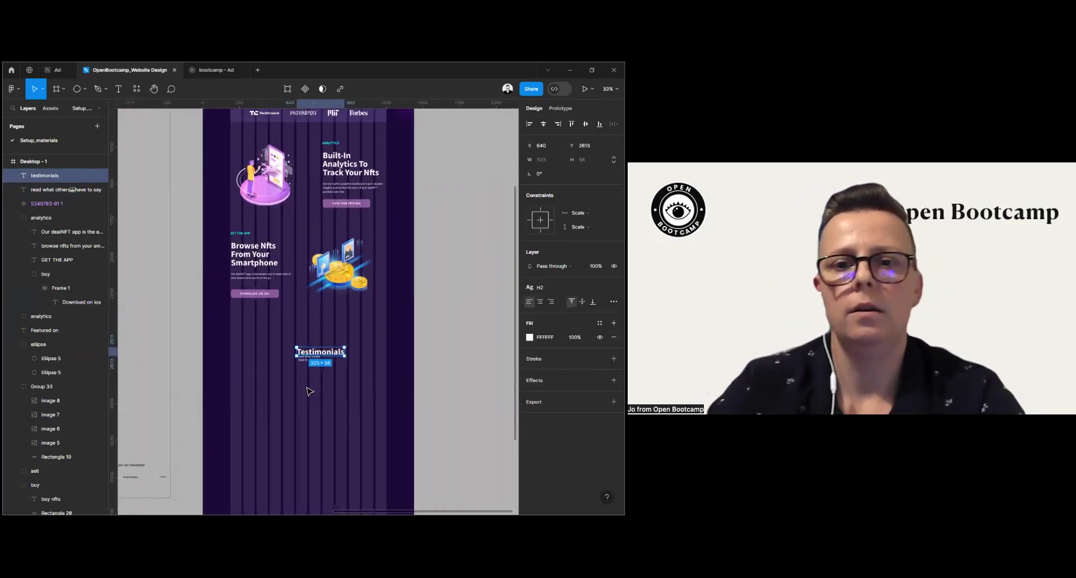
{"action": "left_click_drag", "start_coordinate": [323, 355], "coordinate": [308, 335]}
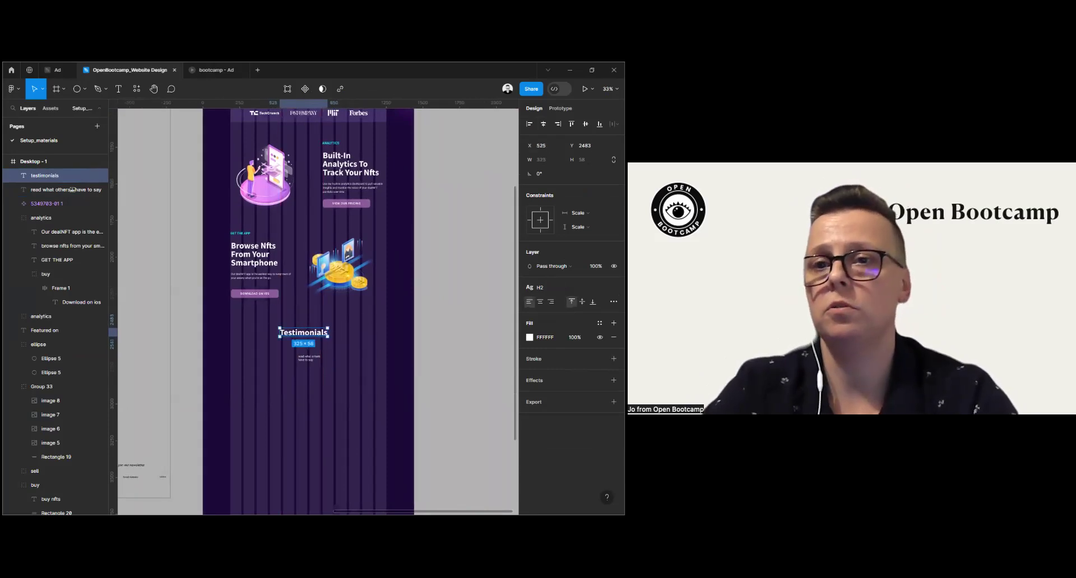
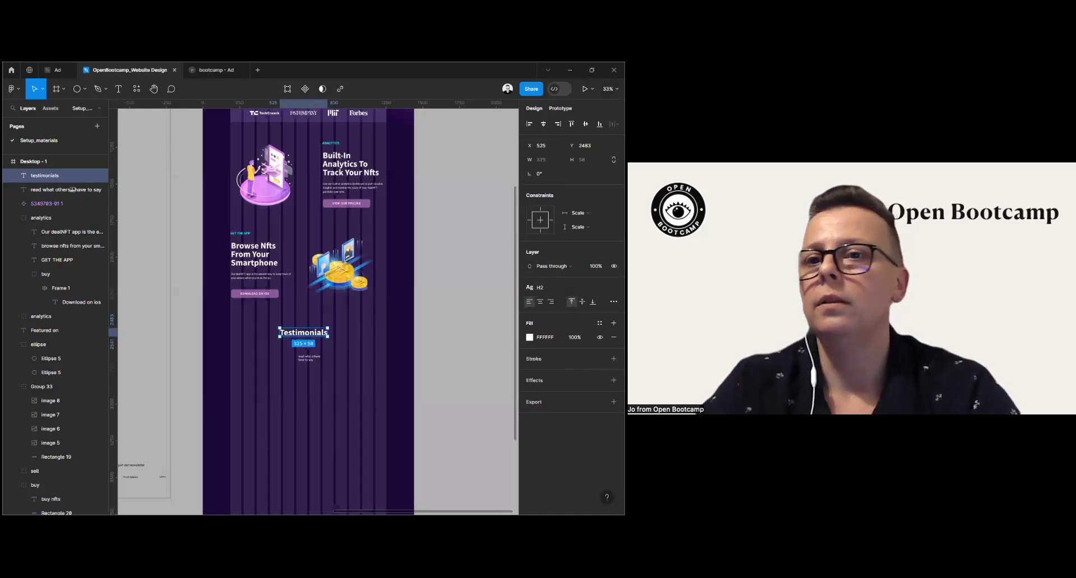
{"action": "key", "text": "alt+h"}
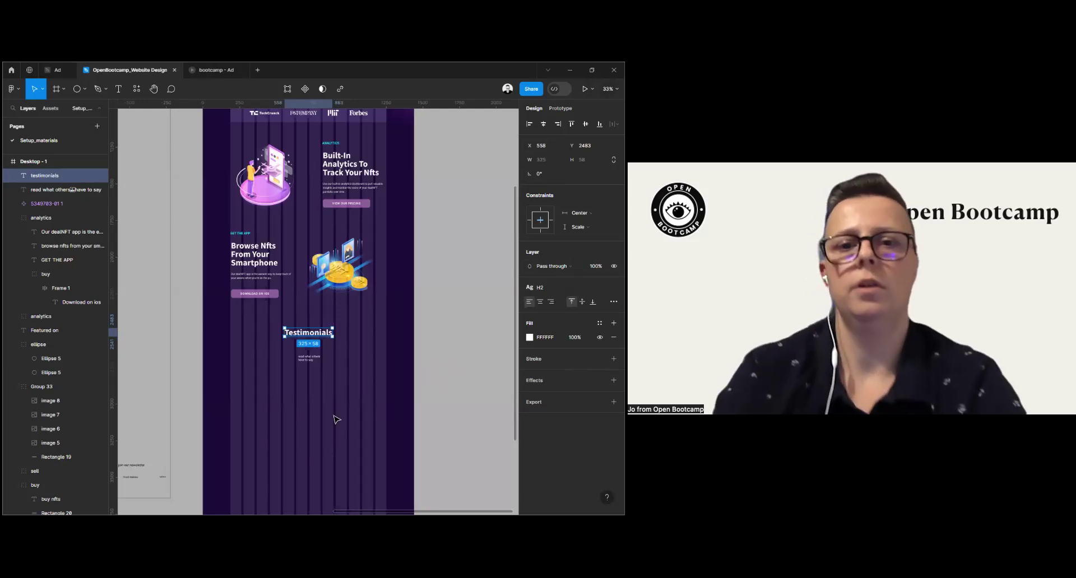
{"action": "left_click_drag", "start_coordinate": [309, 337], "coordinate": [310, 332]}
Step: Try the sub heading text style on the "read what others have to say" text
{"action": "double_click", "coordinate": [318, 358]}
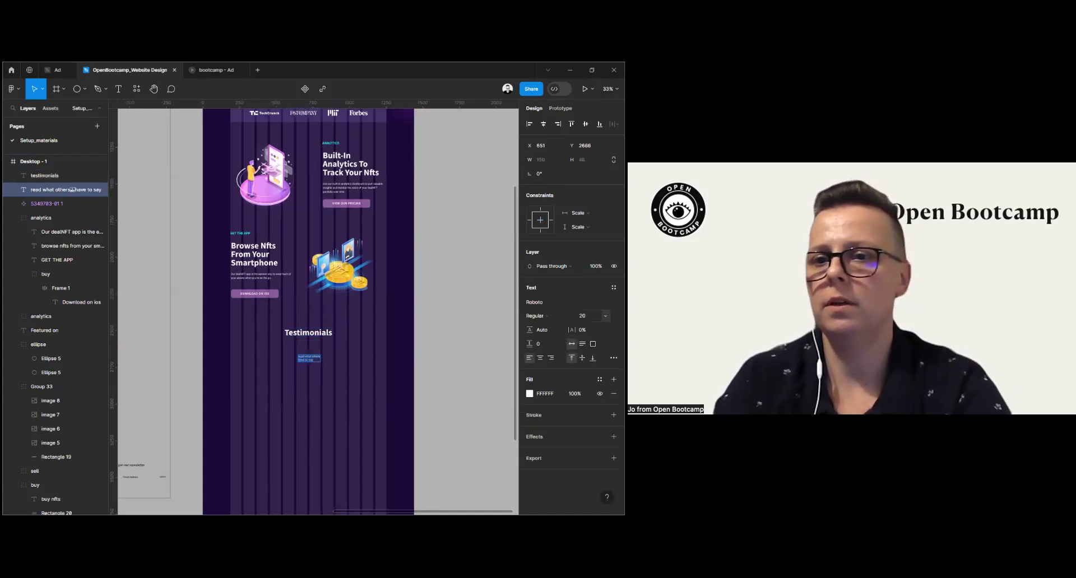
{"action": "left_click", "coordinate": [614, 288]}
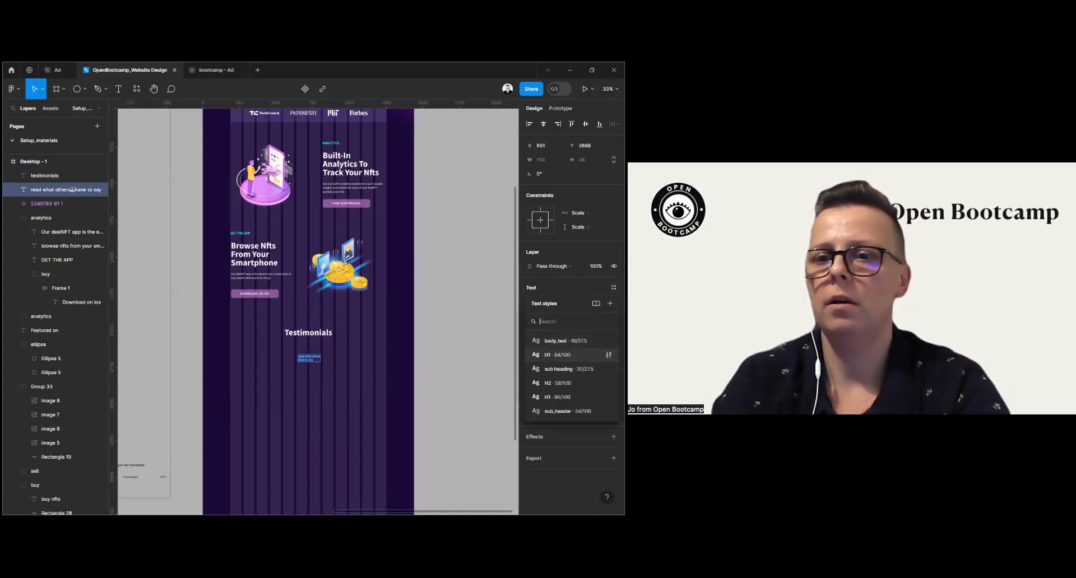
{"action": "left_click", "coordinate": [566, 368]}
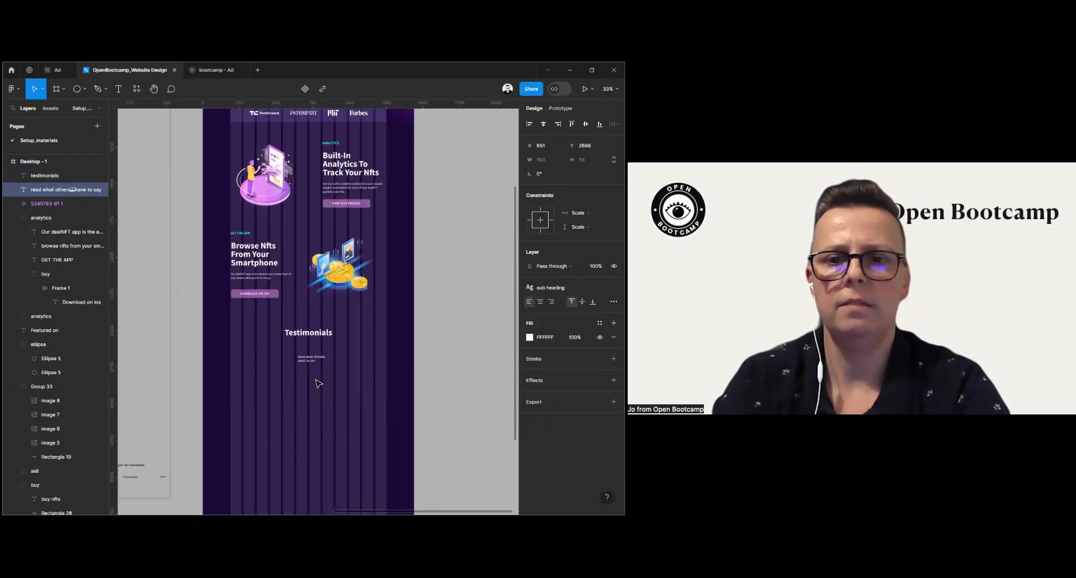
{"action": "key", "text": "Return"}
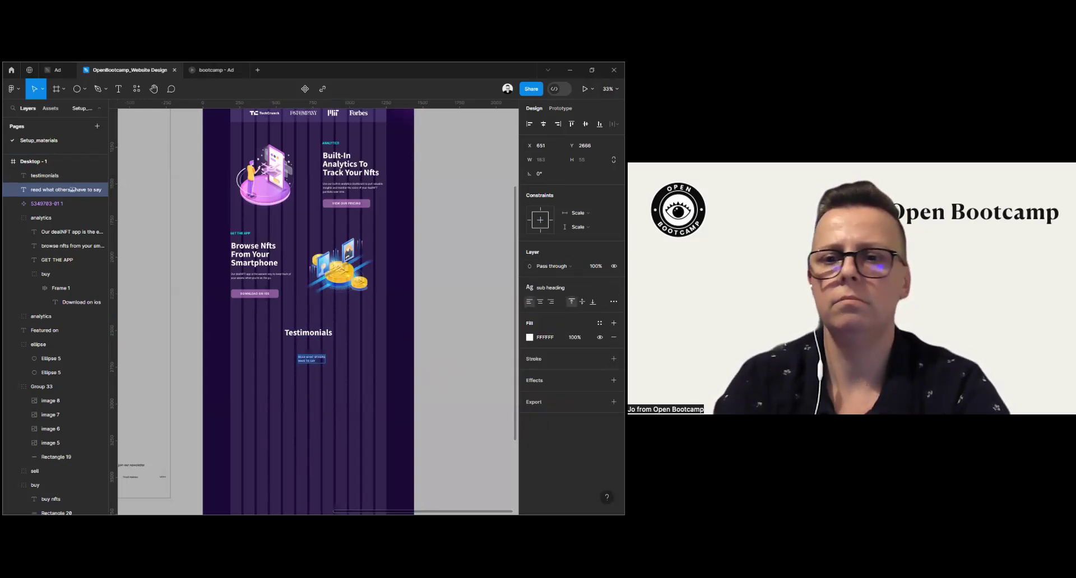
Step: Detach the sub heading style from the "read what others have to say" text and apply the body_text style
{"action": "left_click", "coordinate": [613, 302]}
{"action": "key", "text": "Escape"}
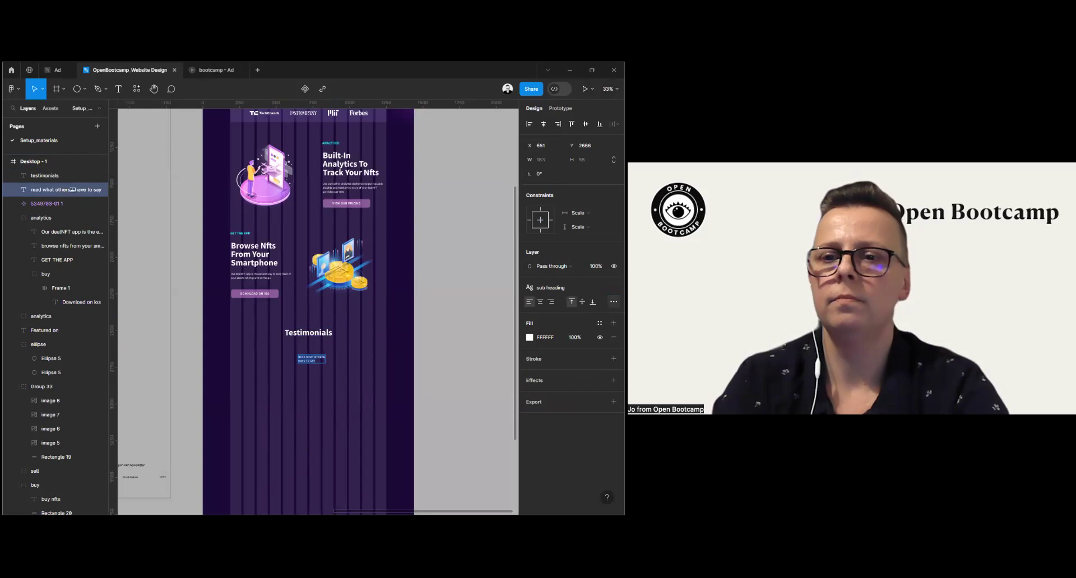
{"action": "key", "text": "Return"}
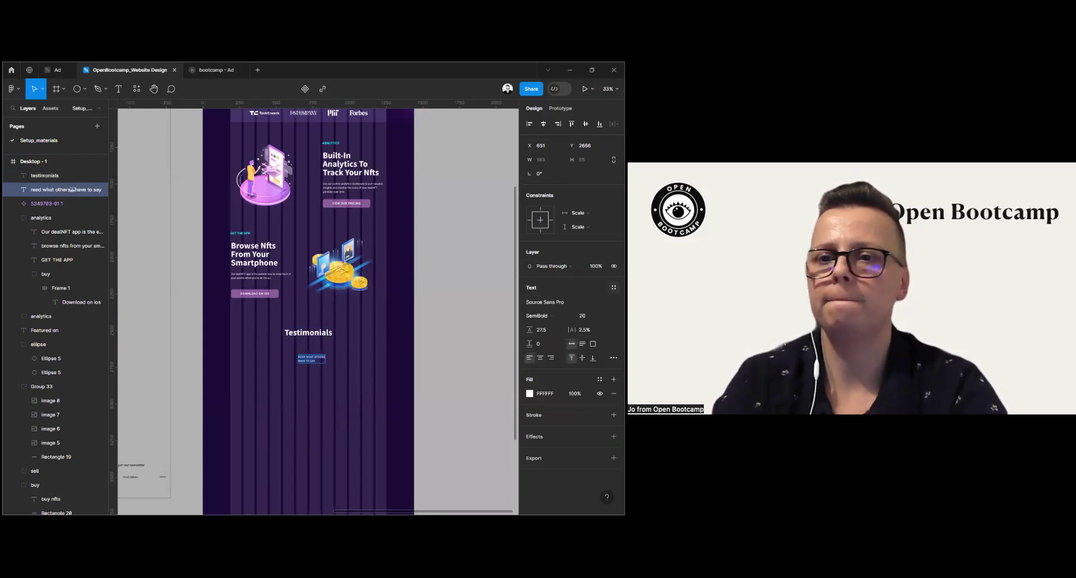
{"action": "left_click", "coordinate": [614, 288]}
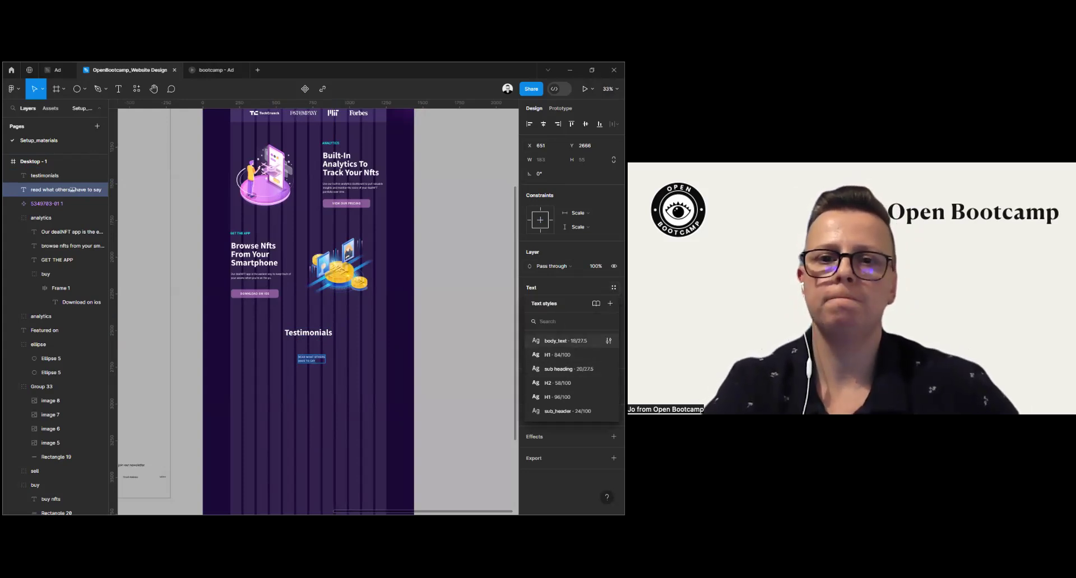
{"action": "left_click", "coordinate": [563, 340]}
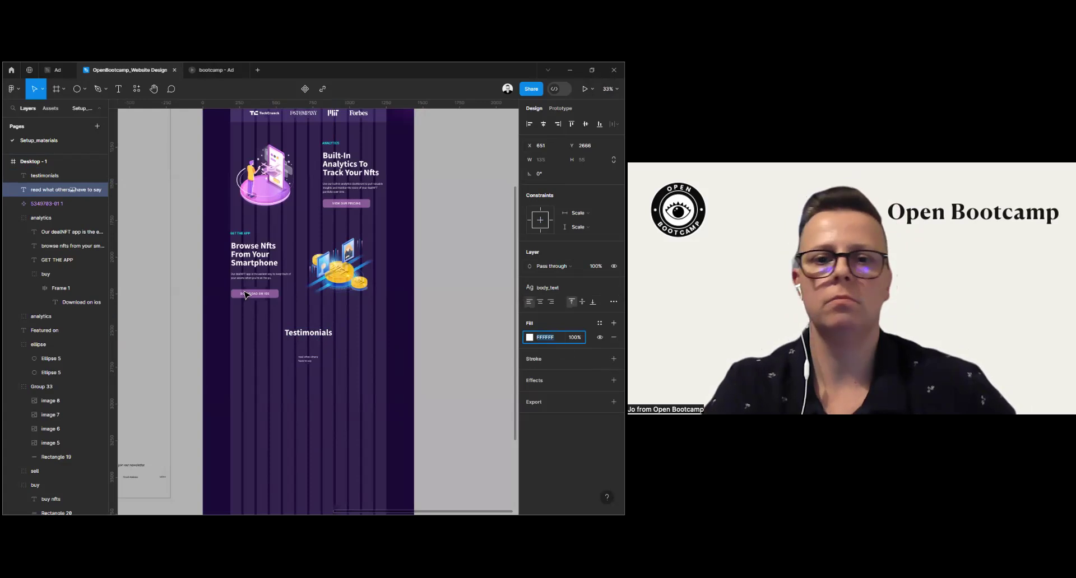
Step: Center the "read what others have to say" text horizontally in the frame and move it up to about Y 2572, just under Testimonials
{"action": "scroll", "coordinate": [301, 365], "scroll_direction": "up", "scroll_amount": 5}
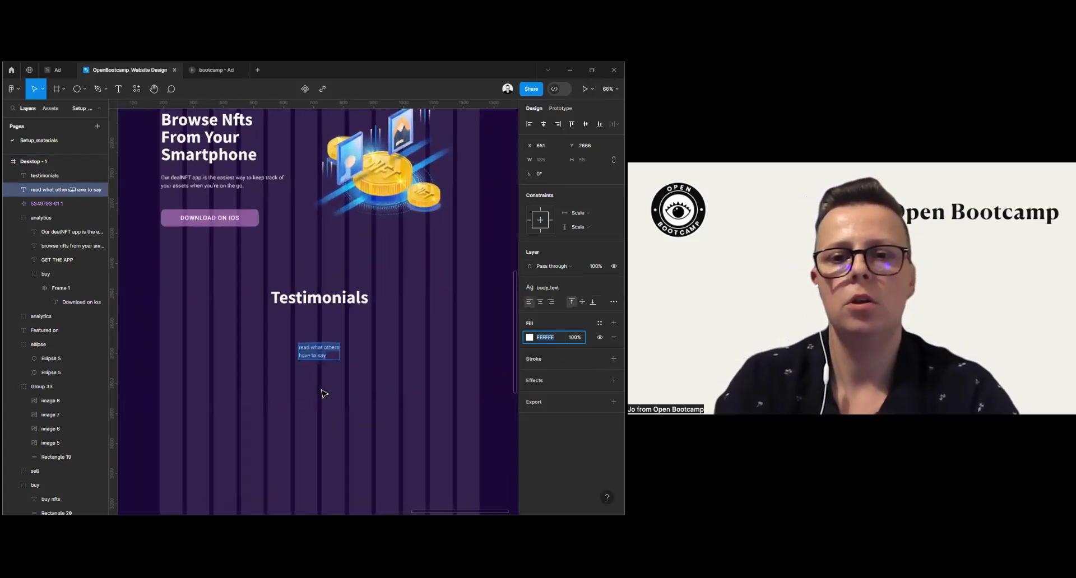
{"action": "double_click", "coordinate": [326, 352]}
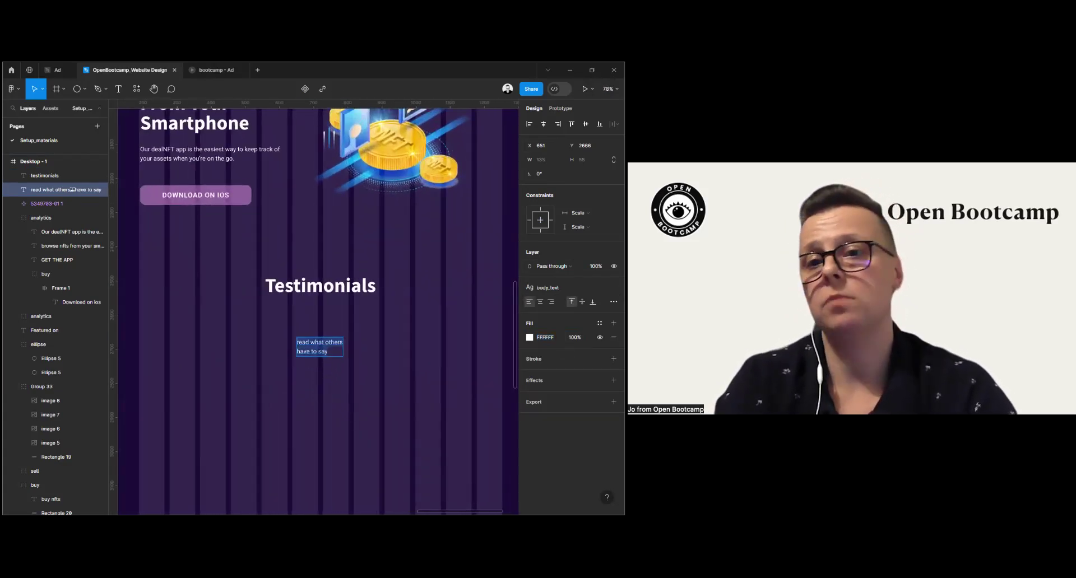
{"action": "left_click", "coordinate": [316, 347]}
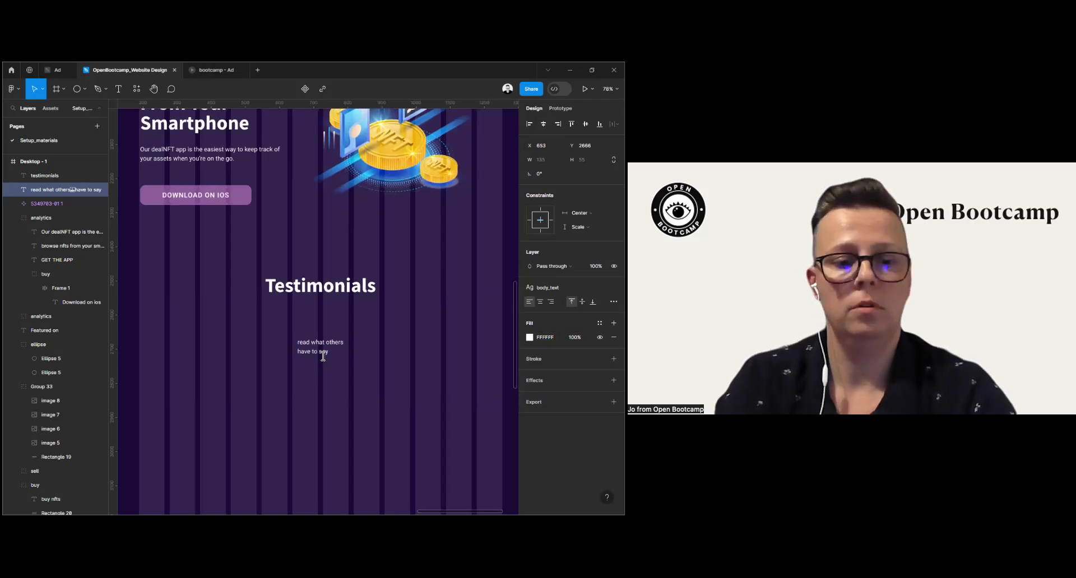
{"action": "key", "text": "Escape"}
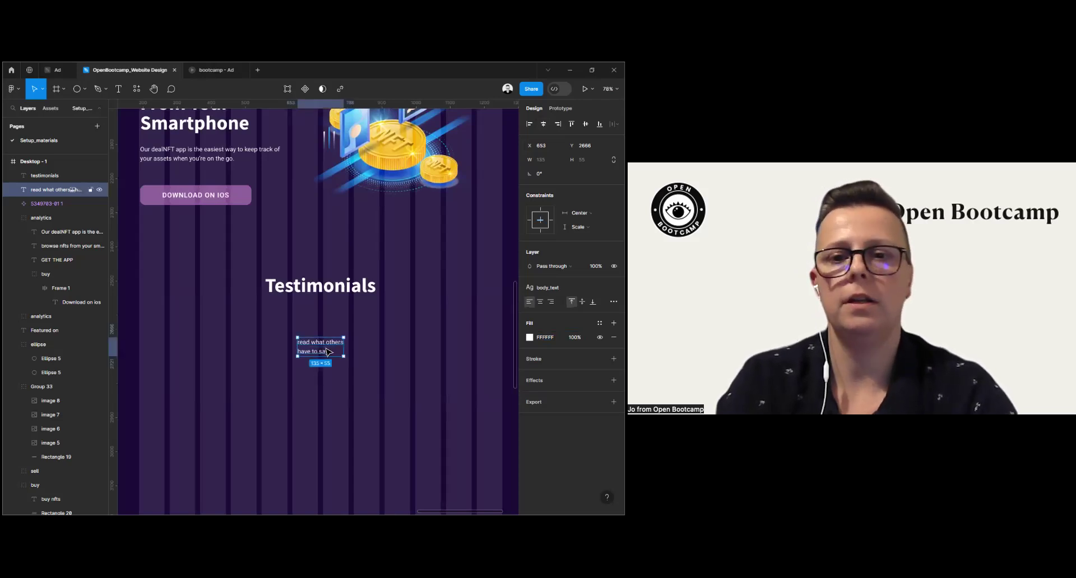
{"action": "left_click_drag", "start_coordinate": [325, 344], "coordinate": [323, 317]}
Step: Center-align the two lines of the "read what others have to say" text and nudge the text up 5 px to Y 2567
{"action": "double_click", "coordinate": [322, 318]}
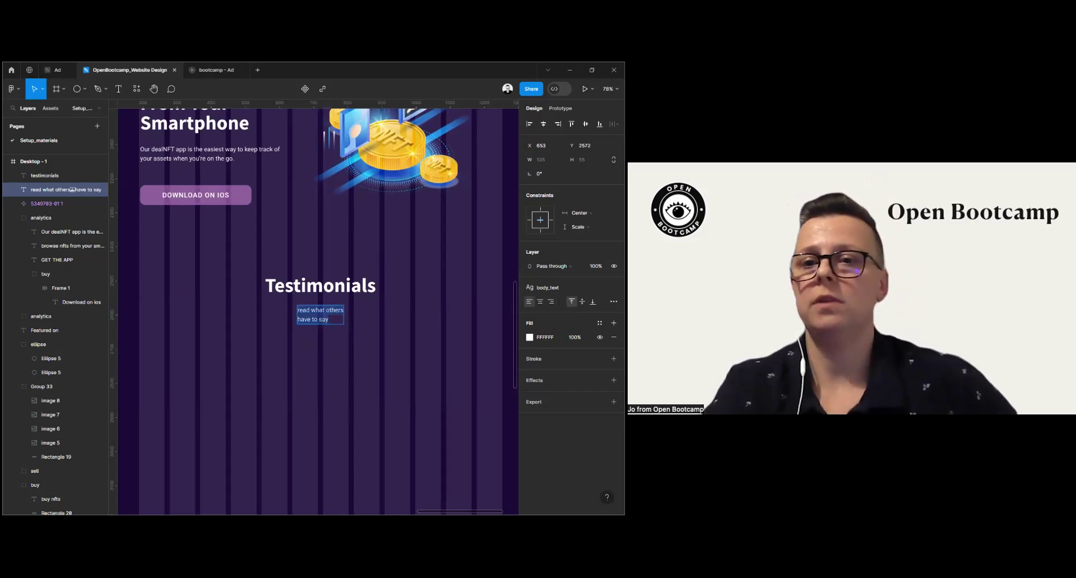
{"action": "left_click", "coordinate": [540, 301]}
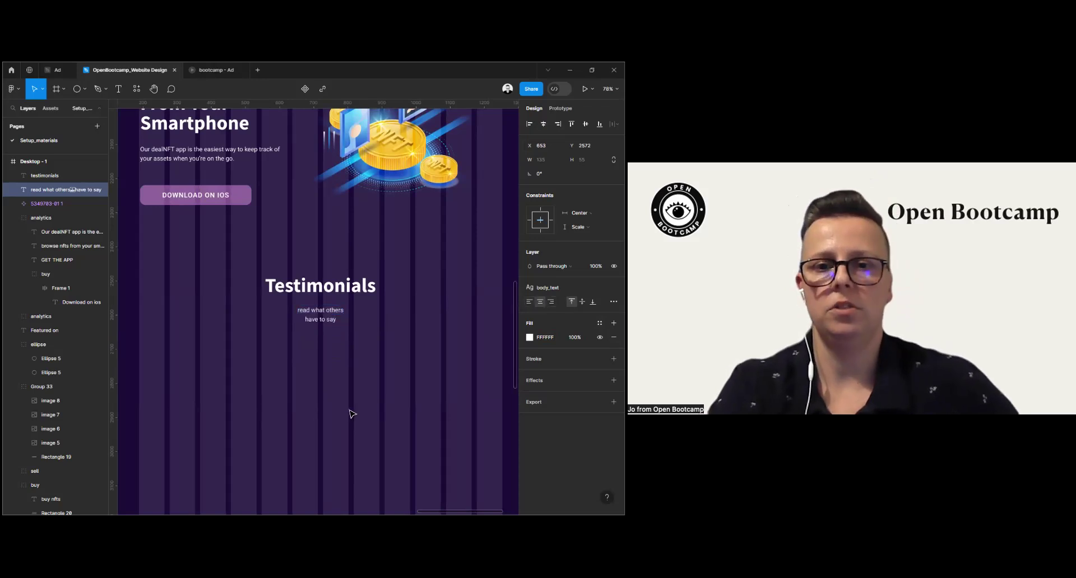
{"action": "left_click", "coordinate": [331, 316]}
{"action": "key", "text": "Up"}
{"action": "key", "text": "Up"}
{"action": "key", "text": "Up"}
{"action": "key", "text": "Up"}
{"action": "key", "text": "Up"}
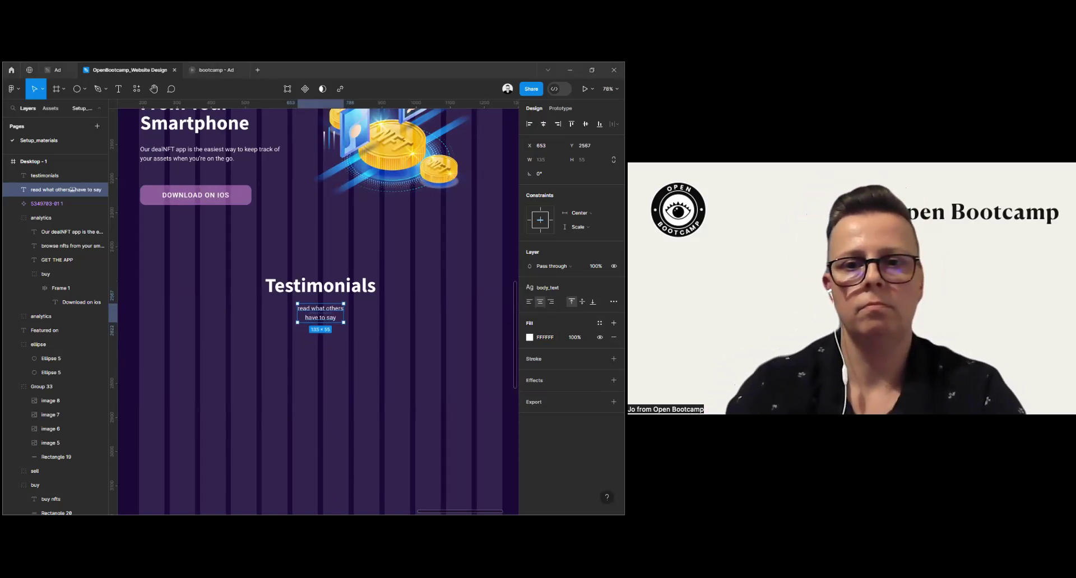
Step: Detach the body_text style from the "read what others have to say" text and apply the H2 style
{"action": "double_click", "coordinate": [309, 312]}
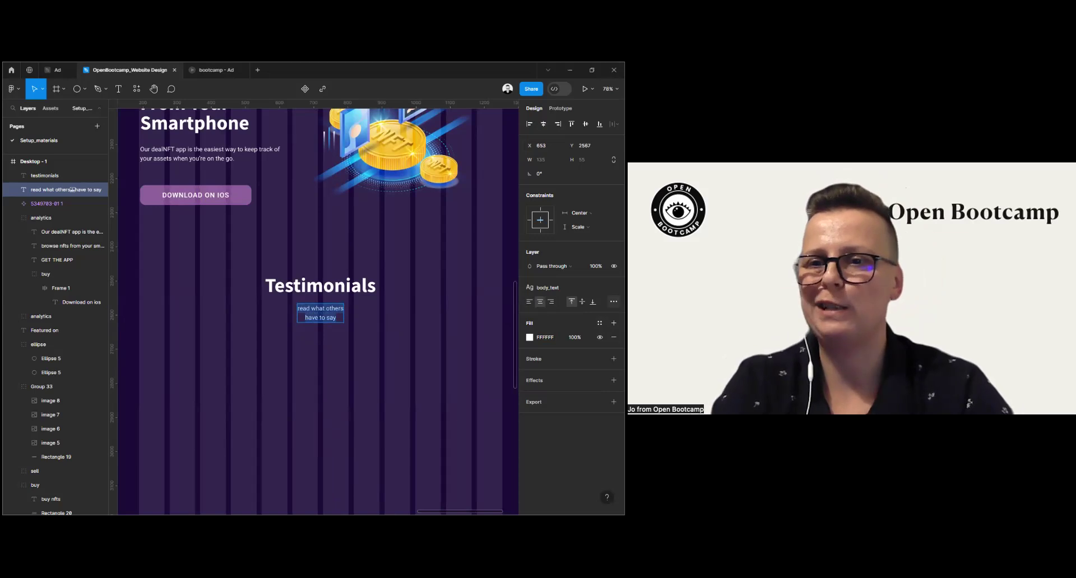
{"action": "left_click", "coordinate": [614, 287]}
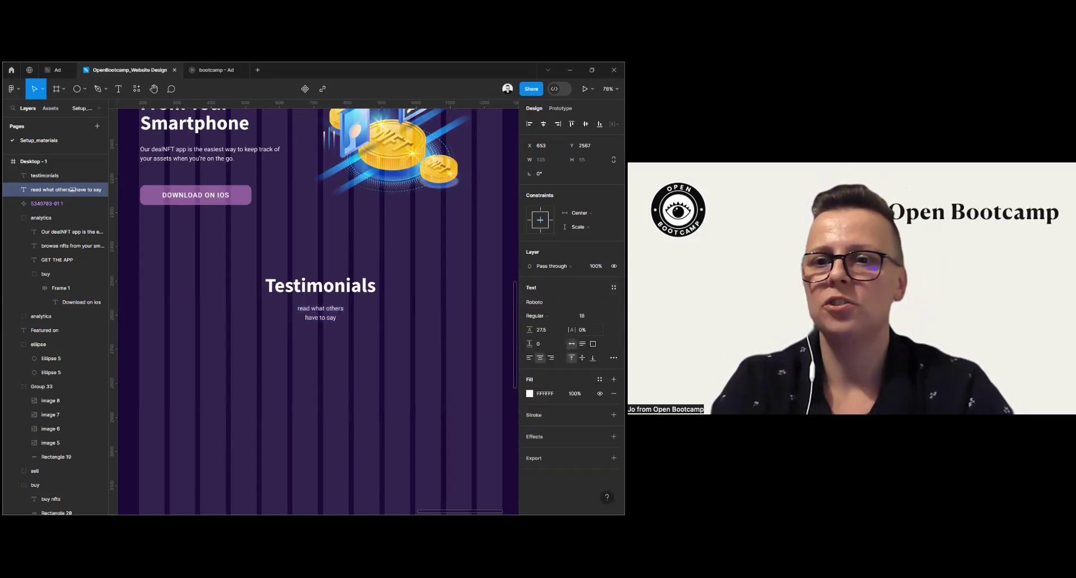
{"action": "left_click", "coordinate": [614, 288]}
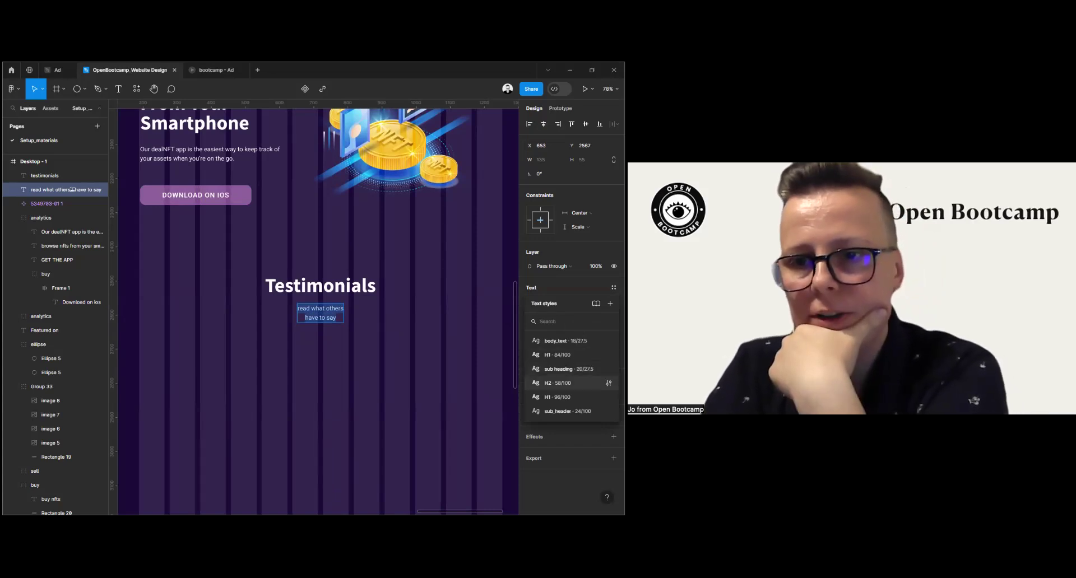
{"action": "left_click", "coordinate": [558, 383]}
Step: Detach the H2 style from the Testimonials text and set its case to uppercase
{"action": "double_click", "coordinate": [331, 292]}
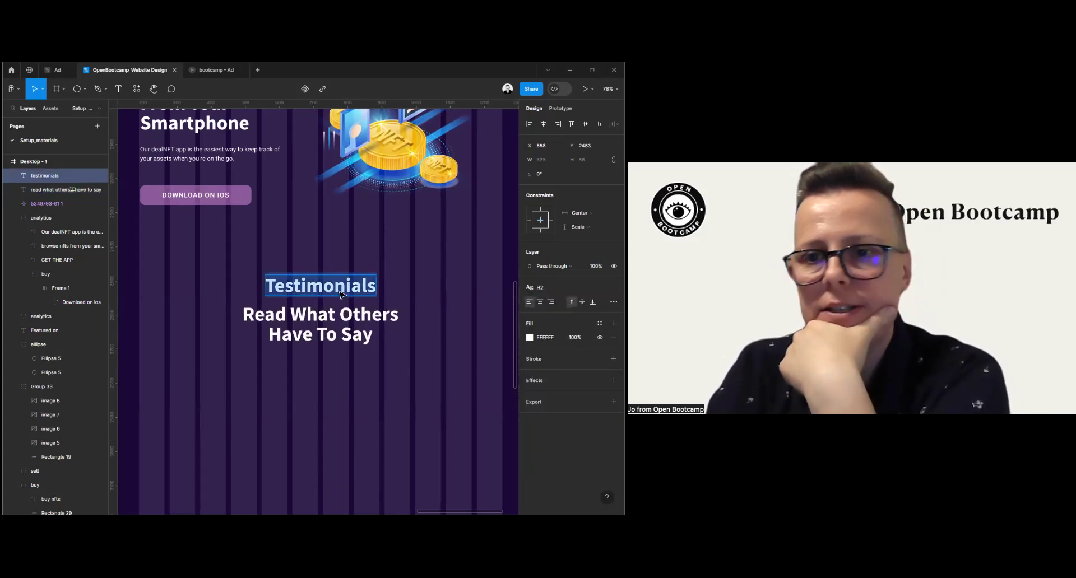
{"action": "scroll", "coordinate": [341, 294], "scroll_direction": "up", "scroll_amount": 3}
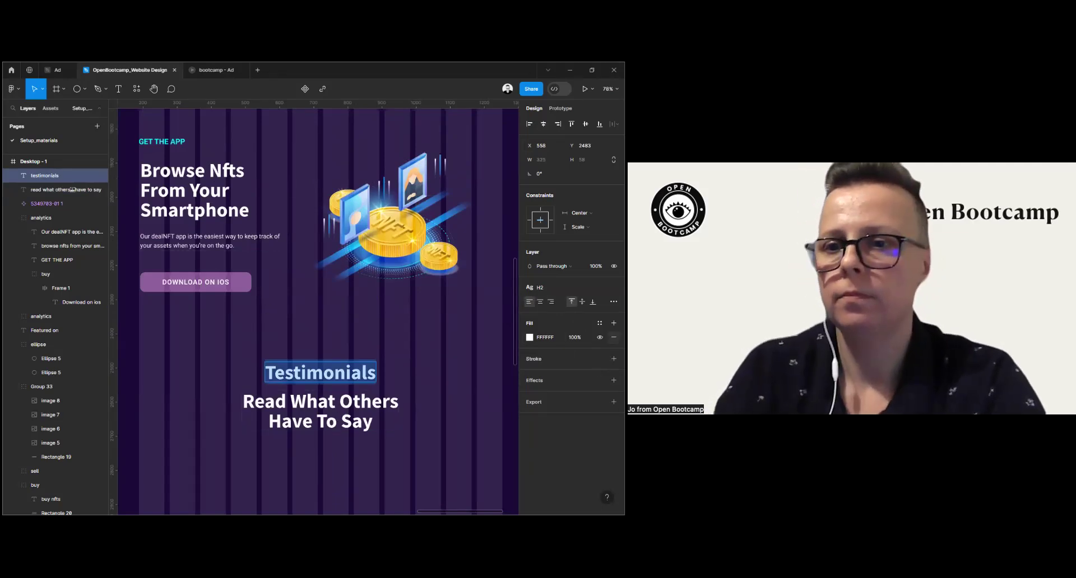
{"action": "left_click", "coordinate": [614, 302]}
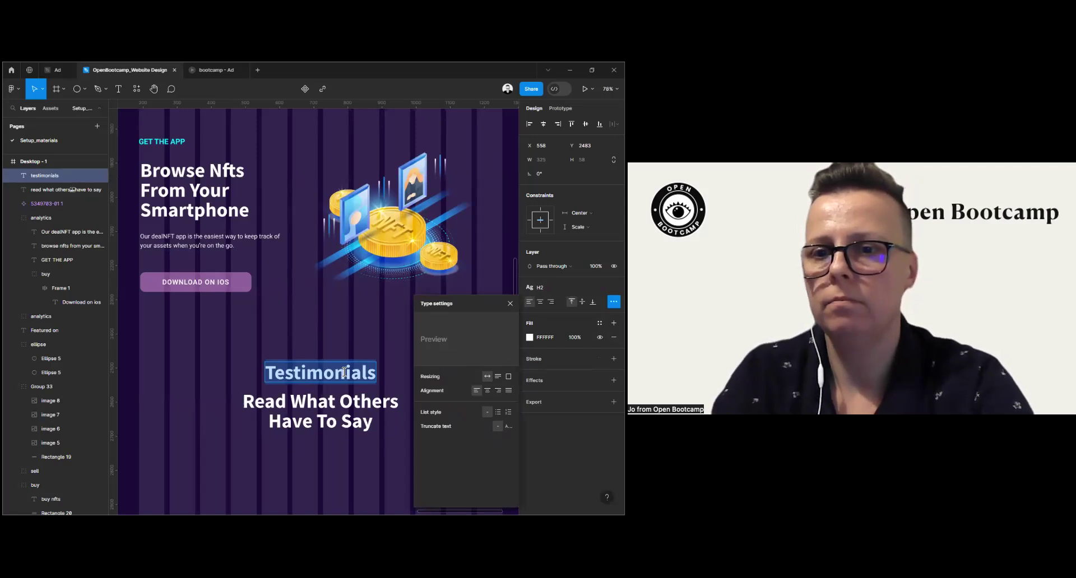
{"action": "left_click", "coordinate": [510, 304]}
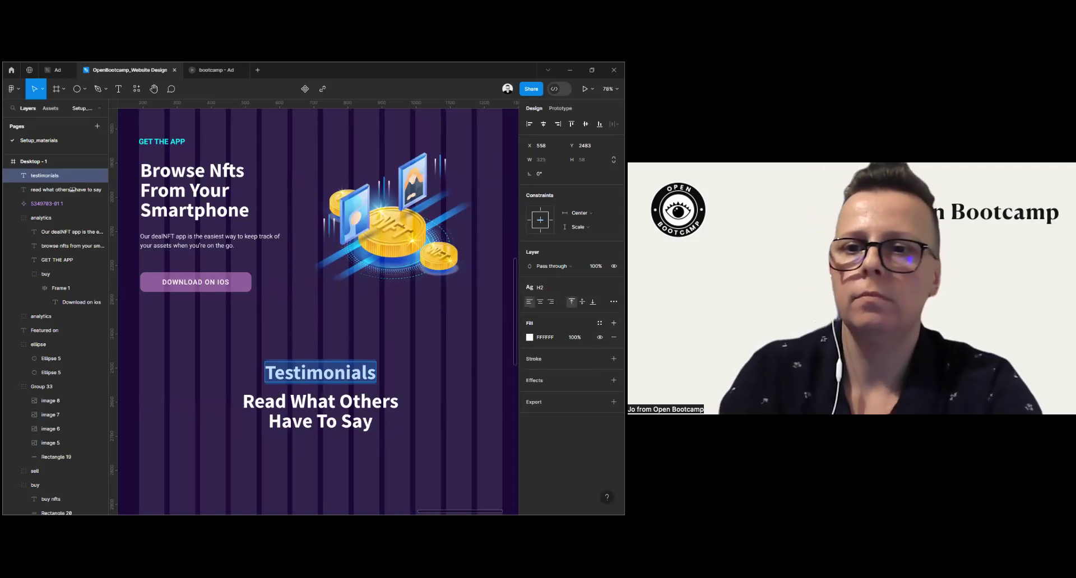
{"action": "key", "text": "Escape"}
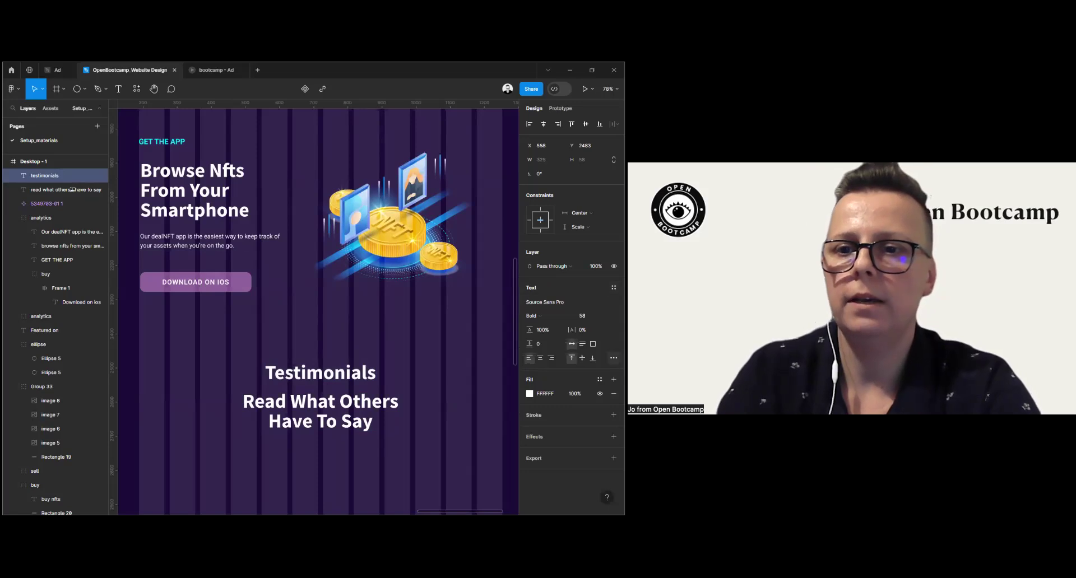
{"action": "double_click", "coordinate": [354, 368]}
{"action": "left_click", "coordinate": [614, 358]}
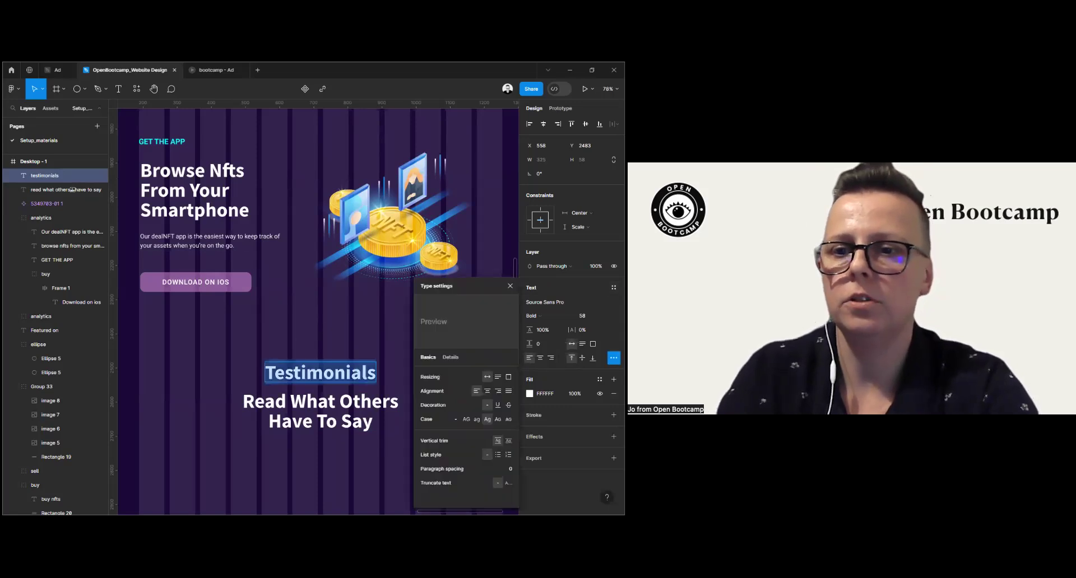
{"action": "left_click", "coordinate": [466, 419]}
{"action": "left_click", "coordinate": [510, 286]}
Step: Change the TESTIMONIALS text fill to cyan 00FFFF
{"action": "double_click", "coordinate": [359, 370]}
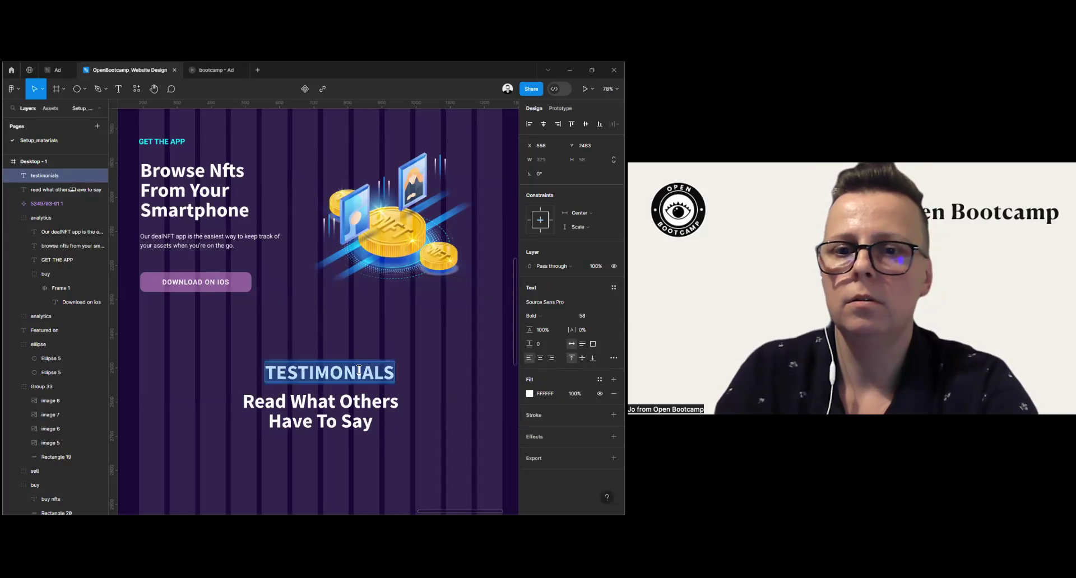
{"action": "left_click", "coordinate": [529, 394]}
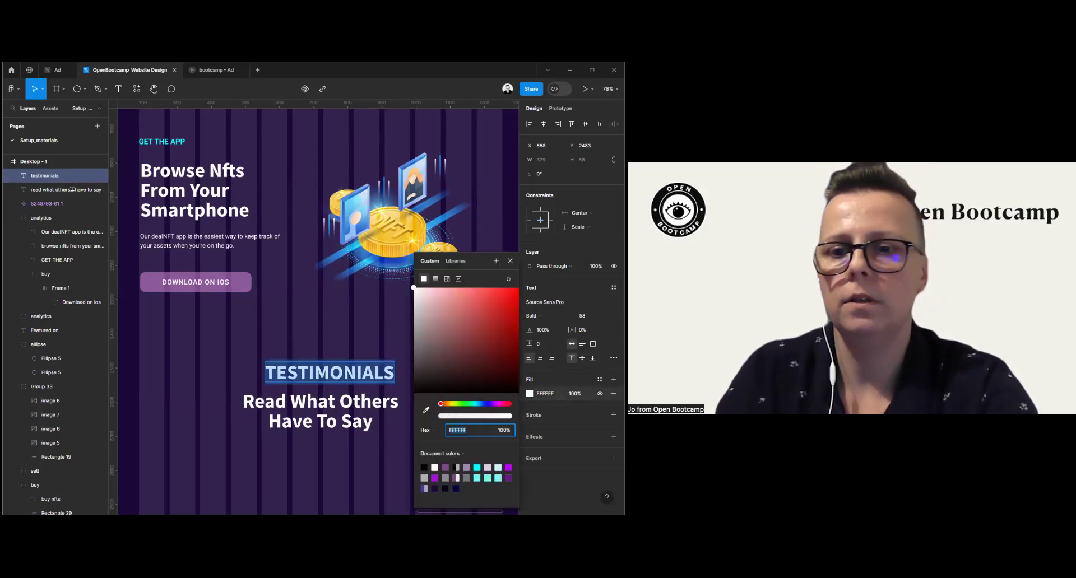
{"action": "type", "text": "00FFFF"}
{"action": "key", "text": "Return"}
{"action": "key", "text": "Escape"}
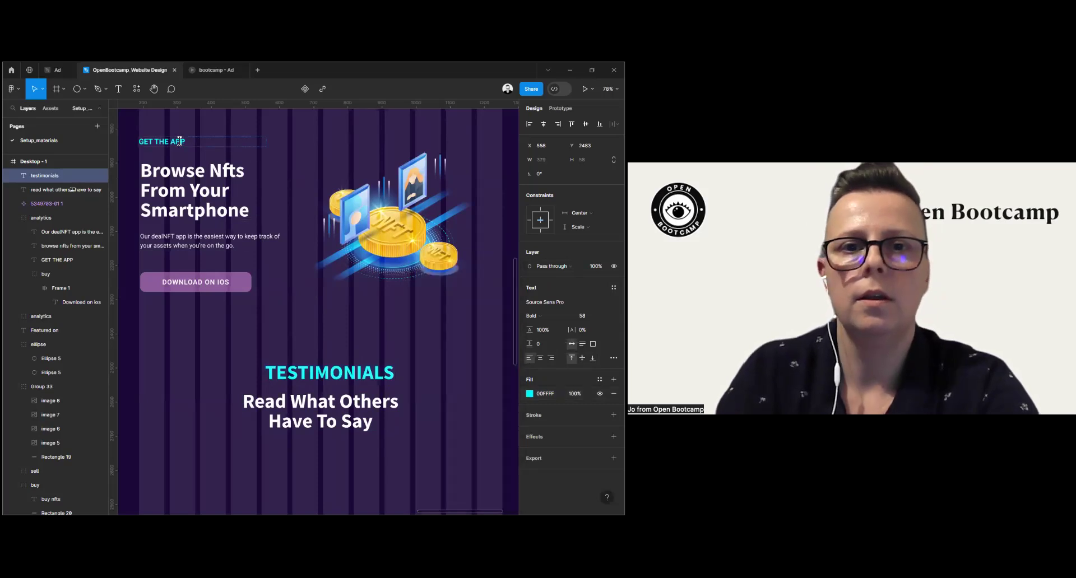
Step: Set the TESTIMONIALS text's font size to 22
{"action": "left_click", "coordinate": [176, 142]}
{"action": "left_click", "coordinate": [330, 383]}
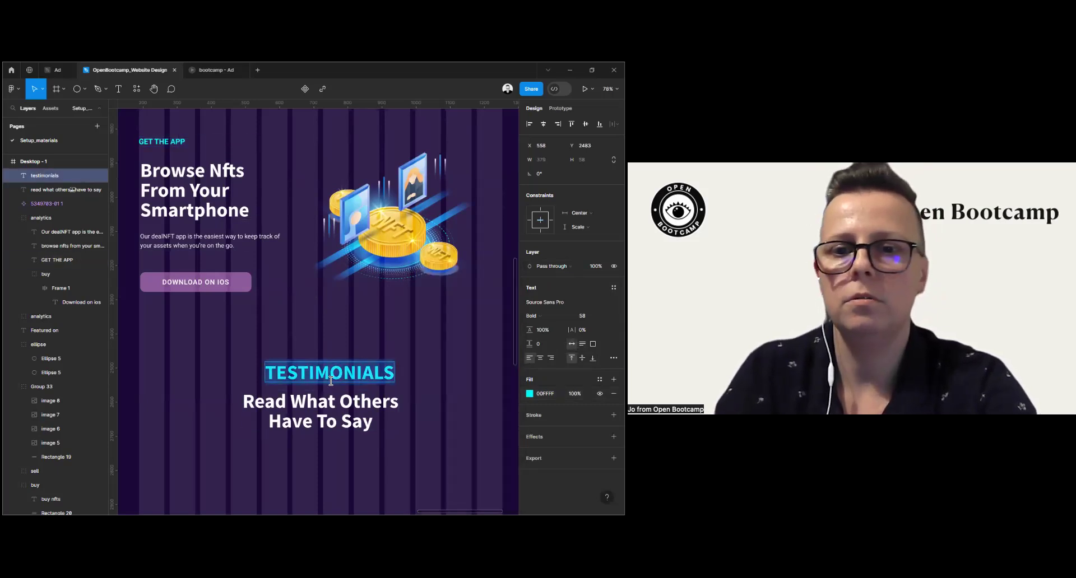
{"action": "left_click", "coordinate": [583, 315]}
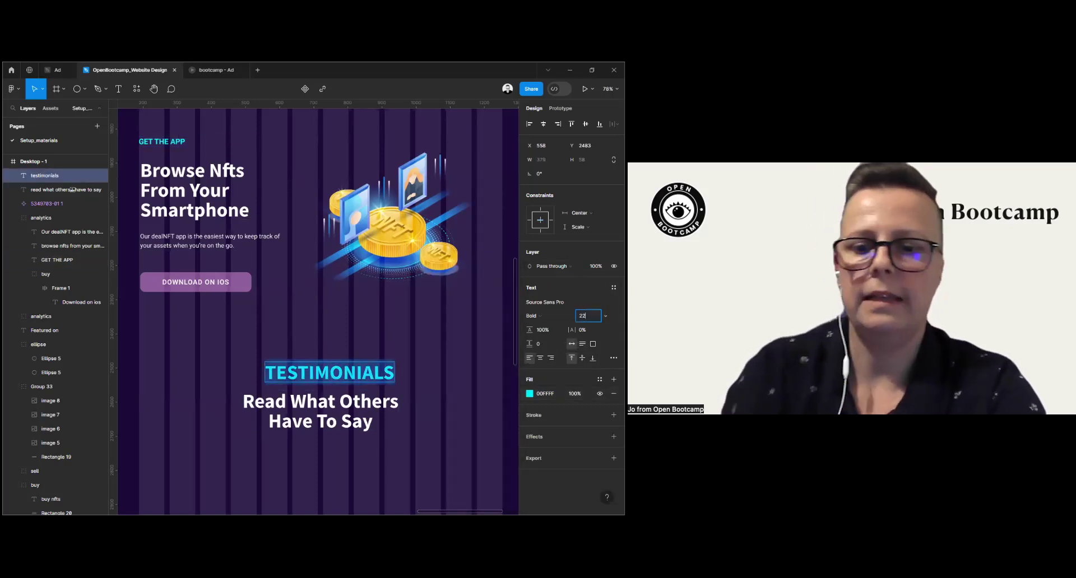
{"action": "type", "text": "22"}
{"action": "key", "text": "Return"}
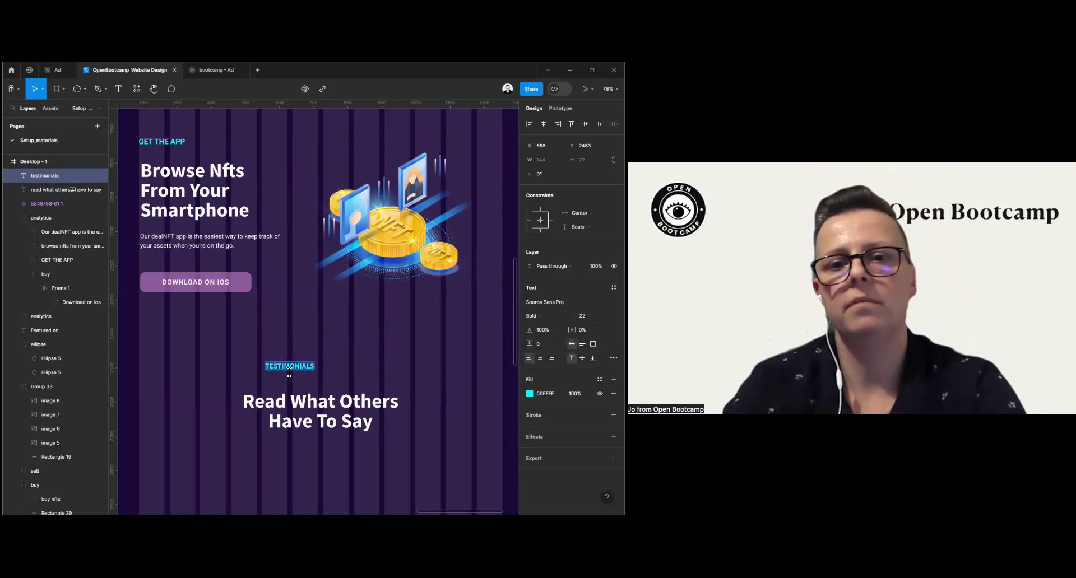
Step: Center the TESTIMONIALS label at X 648 and move the "Read What Others Have To Say" heading up to Y 2540, closer beneath it
{"action": "left_click_drag", "start_coordinate": [289, 372], "coordinate": [320, 372]}
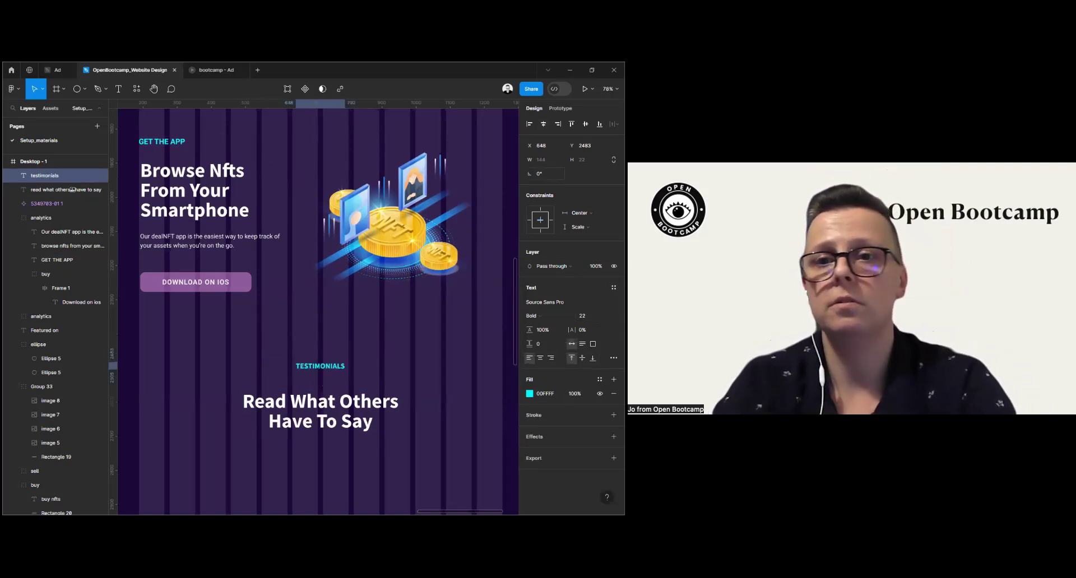
{"action": "left_click", "coordinate": [319, 404]}
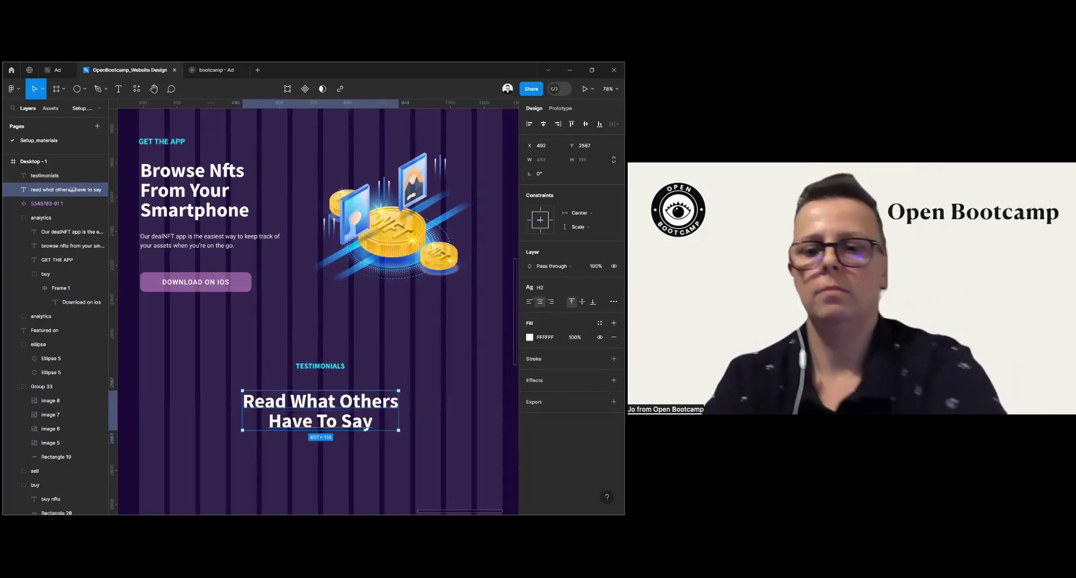
{"action": "left_click_drag", "start_coordinate": [365, 428], "coordinate": [365, 420]}
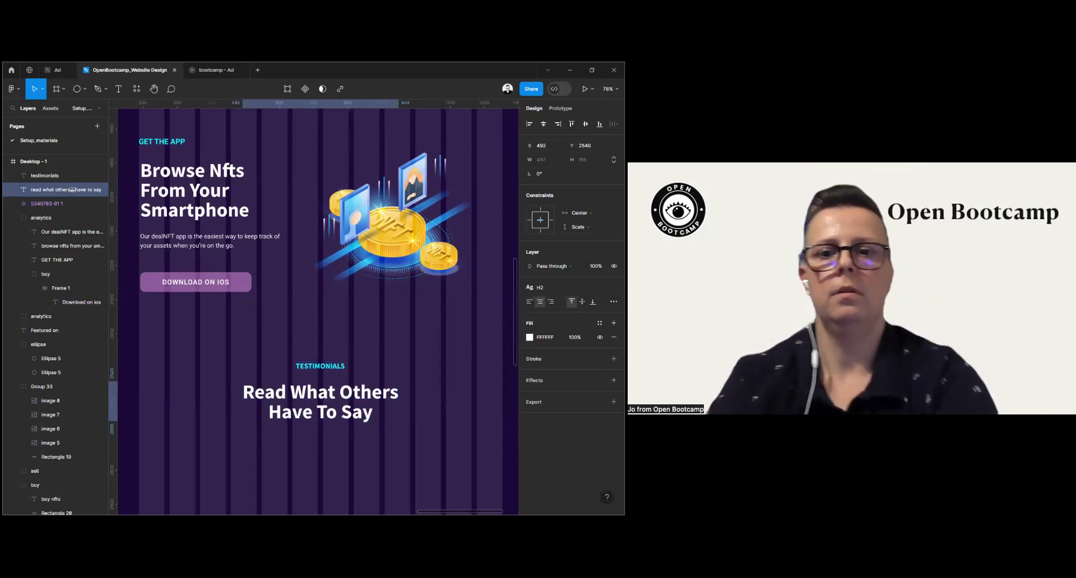
Step: Draw a card rectangle about 345 × 485 below the testimonials heading, starting at the first grid column
{"action": "scroll", "coordinate": [433, 328], "scroll_direction": "down", "scroll_amount": 5}
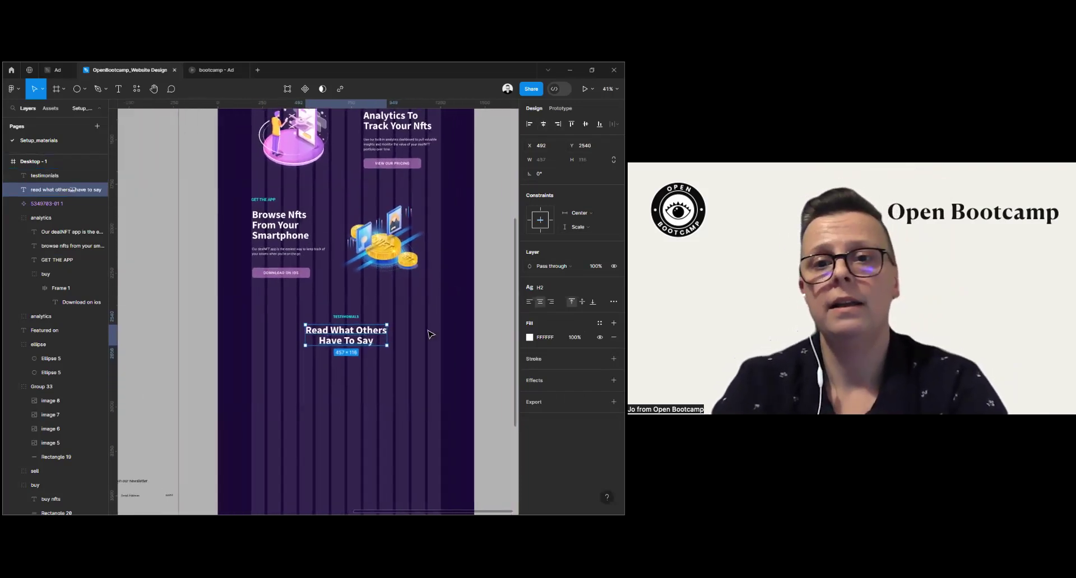
{"action": "scroll", "coordinate": [430, 335], "scroll_direction": "down", "scroll_amount": 2}
{"action": "left_click", "coordinate": [203, 326]}
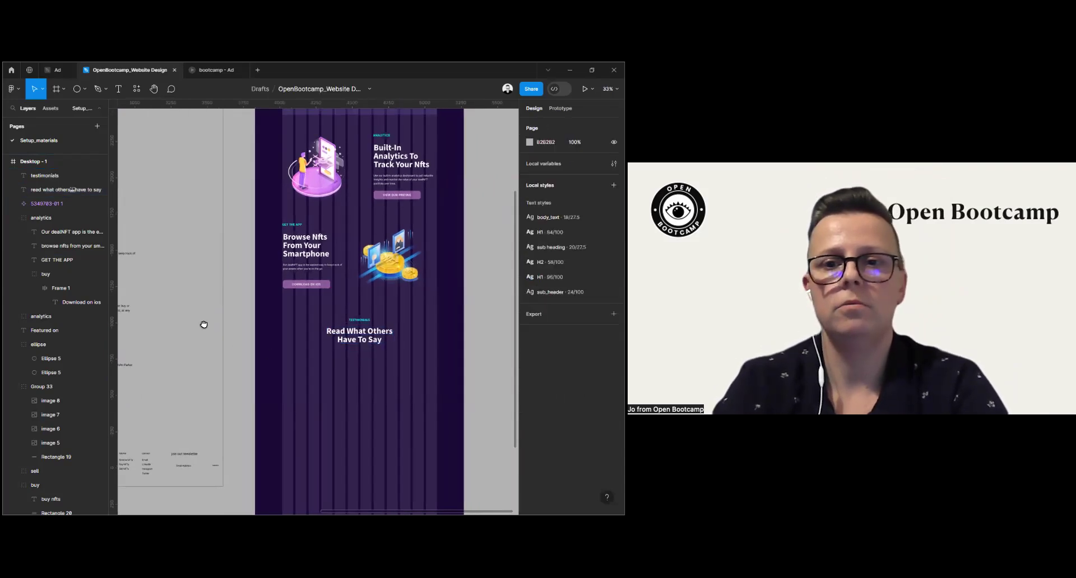
{"action": "left_click_drag", "start_coordinate": [204, 321], "coordinate": [358, 288]}
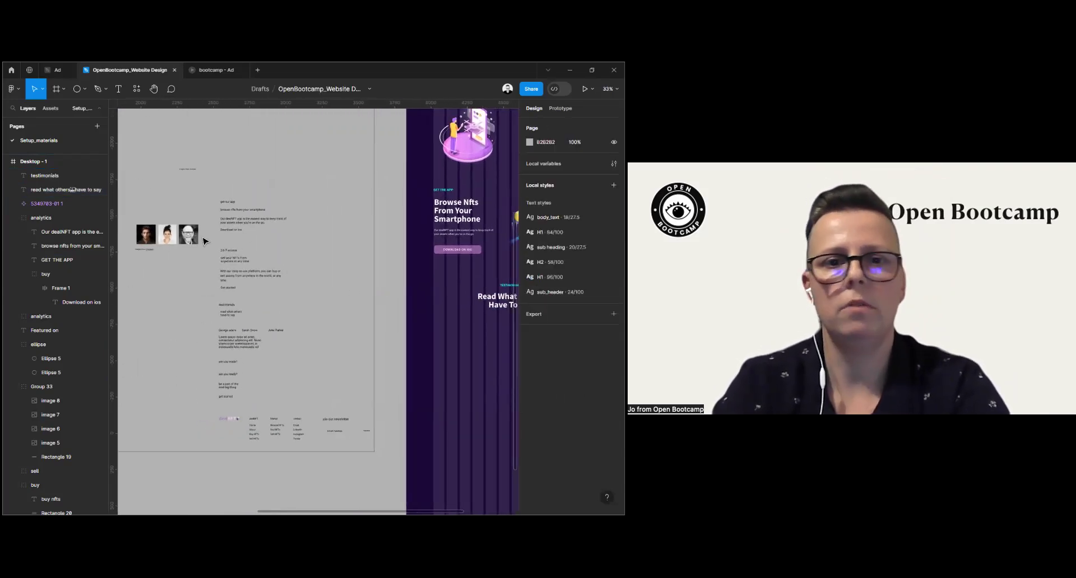
{"action": "left_click", "coordinate": [85, 88]}
{"action": "left_click", "coordinate": [68, 110]}
{"action": "left_click_drag", "start_coordinate": [455, 366], "coordinate": [347, 343]}
{"action": "left_click_drag", "start_coordinate": [163, 267], "coordinate": [175, 340]}
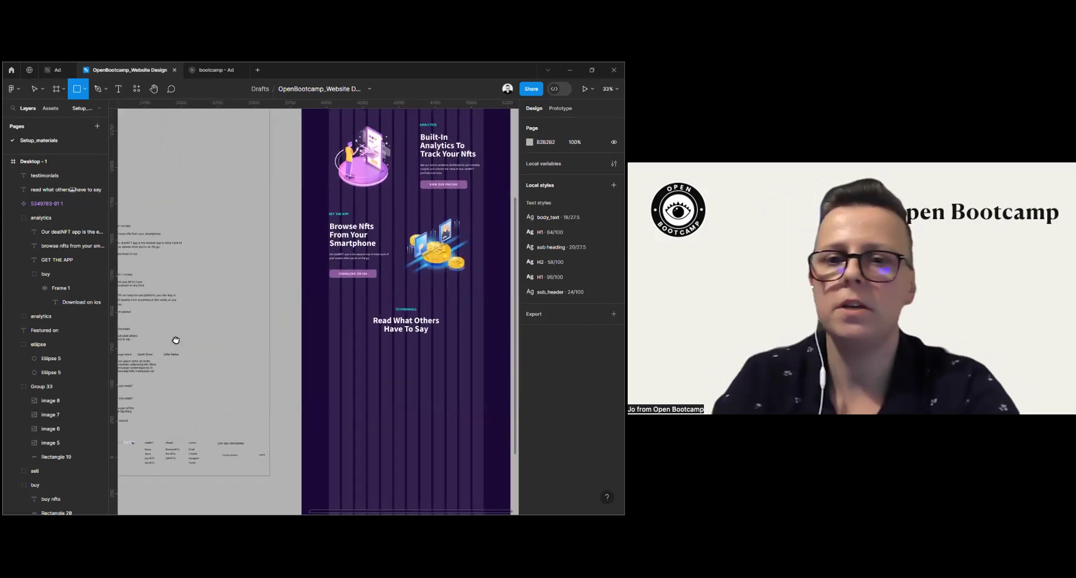
{"action": "scroll", "coordinate": [198, 331], "scroll_direction": "down", "scroll_amount": 2}
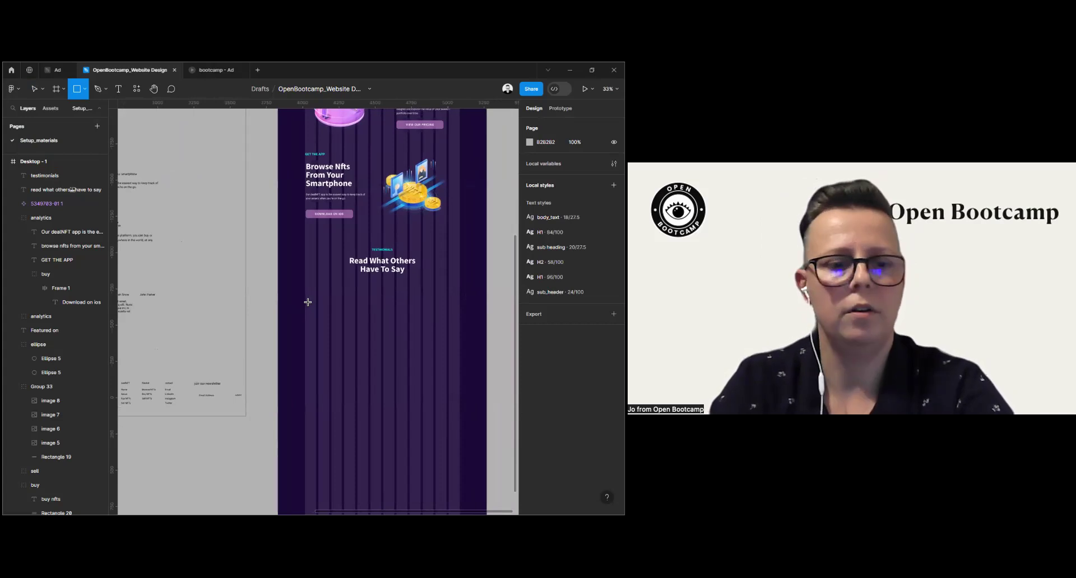
{"action": "mouse_move", "coordinate": [306, 300]}
{"action": "left_mouse_down"}
{"action": "mouse_move", "coordinate": [356, 369]}
{"action": "mouse_move", "coordinate": [340, 348]}
{"action": "left_mouse_up"}
Step: Fill the card rectangle with the sampled dark purple 2F1B58 and set its corner radius to 10
{"action": "scroll", "coordinate": [332, 342], "scroll_direction": "down", "scroll_amount": 3}
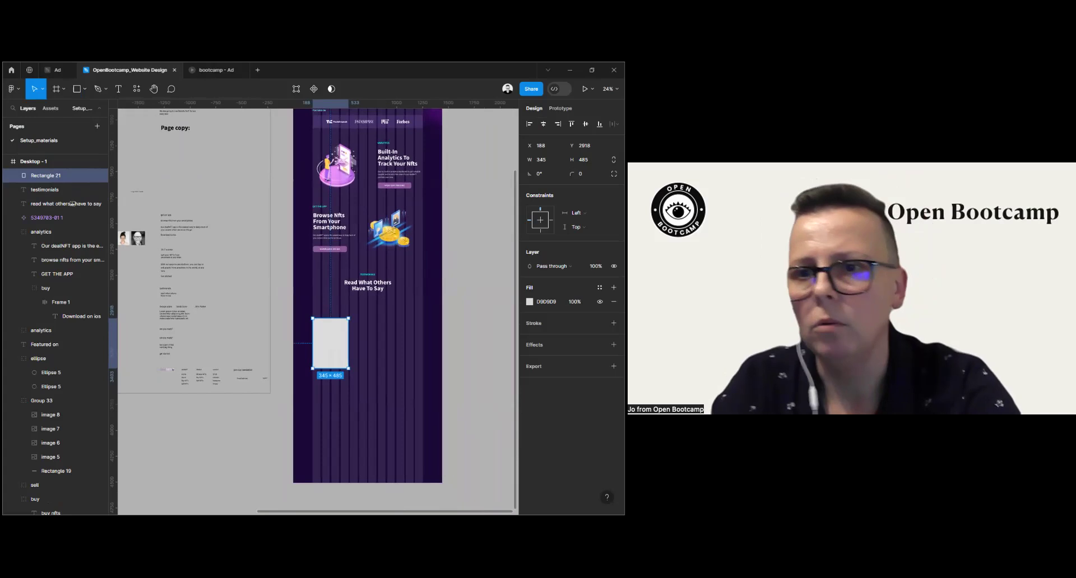
{"action": "left_click", "coordinate": [529, 301]}
{"action": "left_click", "coordinate": [425, 410]}
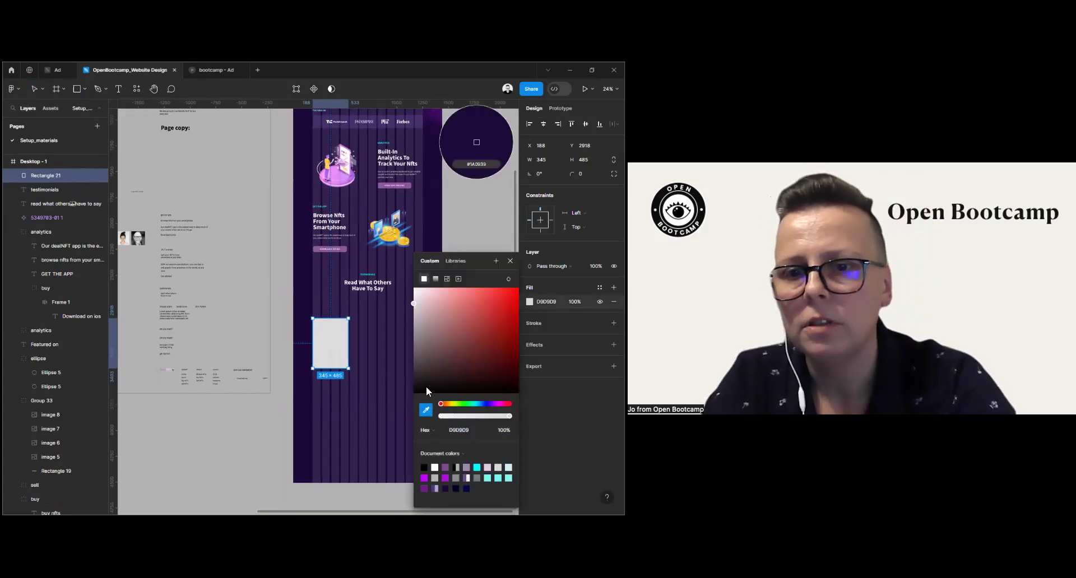
{"action": "left_click", "coordinate": [476, 142]}
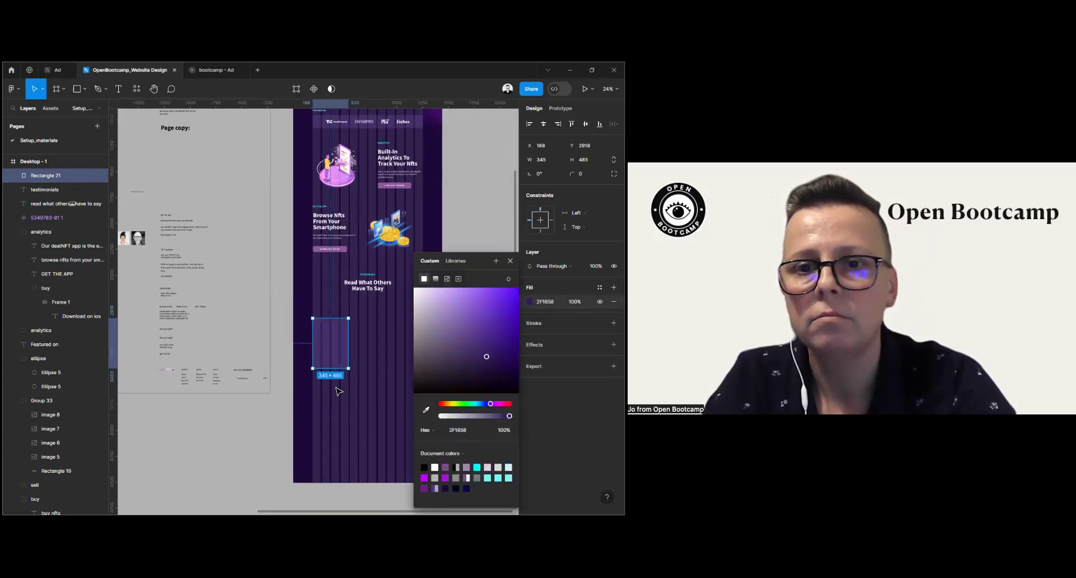
{"action": "key", "text": "Escape"}
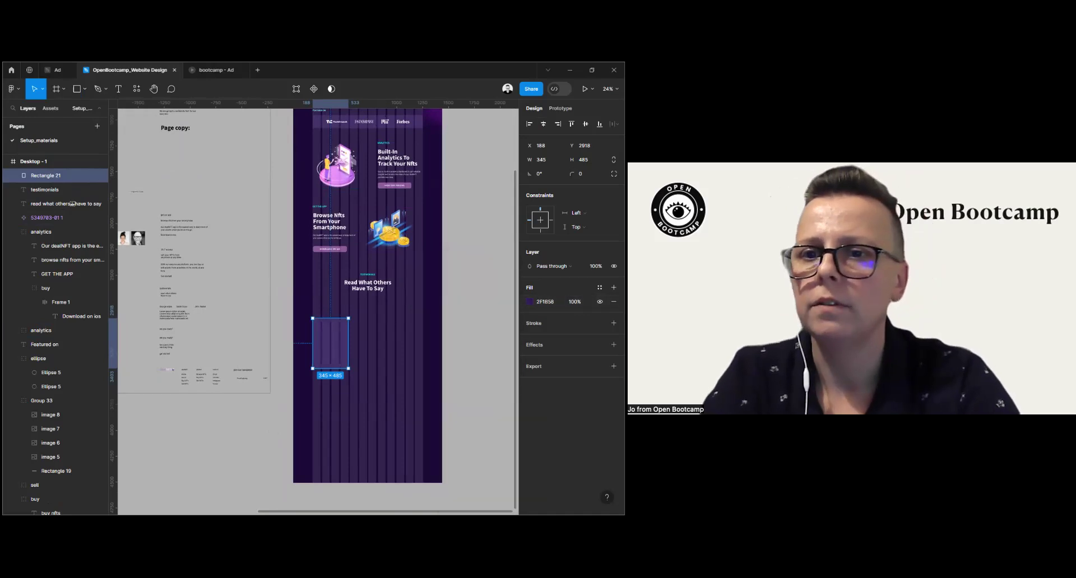
{"action": "left_click", "coordinate": [583, 173]}
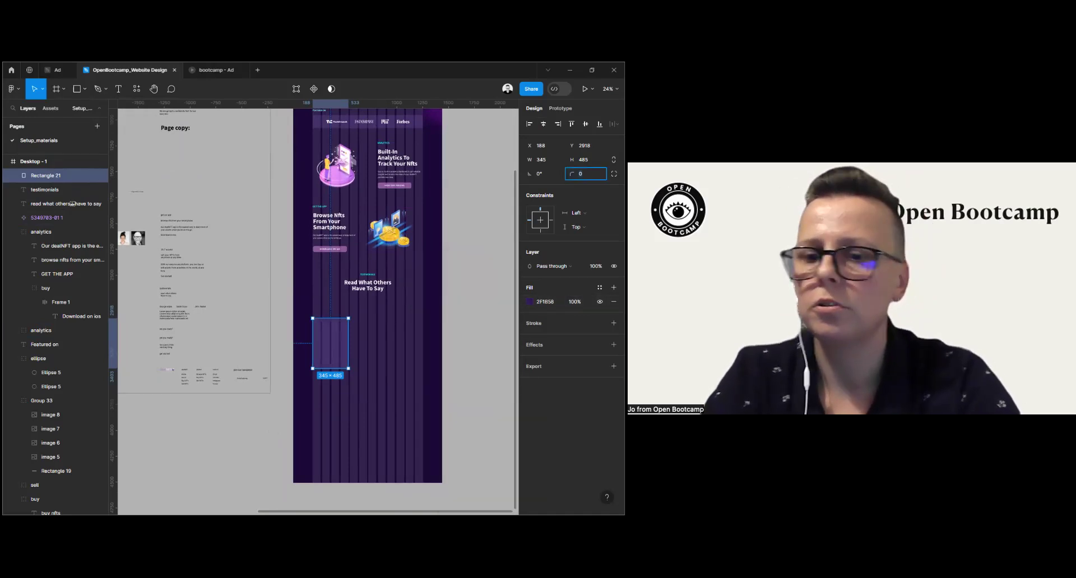
{"action": "type", "text": "10"}
{"action": "key", "text": "Return"}
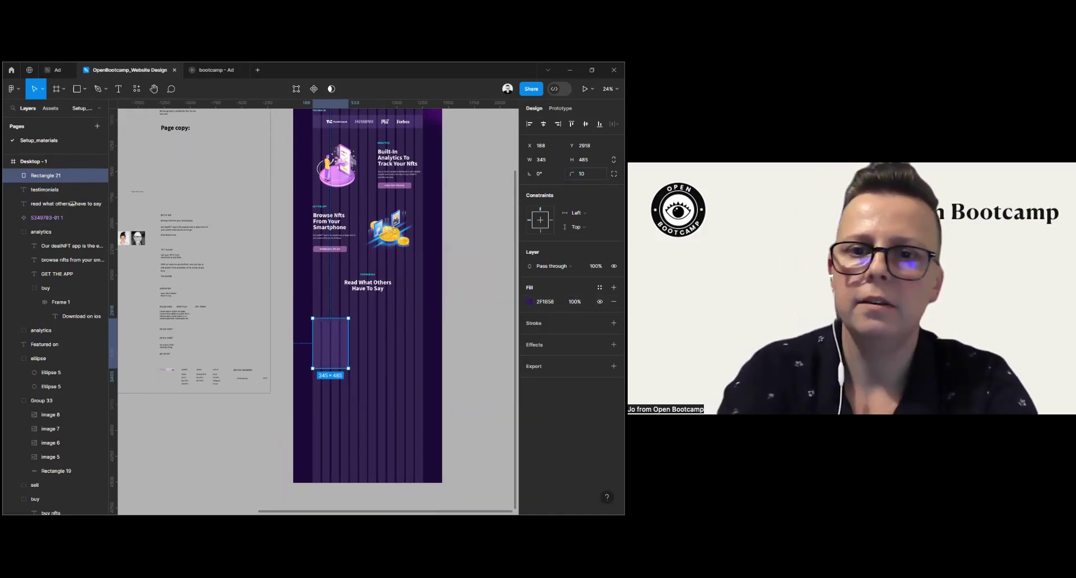
Step: Draw a circle about 166 × 166 straddling the upper edge of the testimonial card, roughly centered across its width
{"action": "left_click", "coordinate": [352, 341]}
{"action": "scroll", "coordinate": [341, 345], "scroll_direction": "up", "scroll_amount": 5}
{"action": "scroll", "coordinate": [340, 349], "scroll_direction": "down", "scroll_amount": 4}
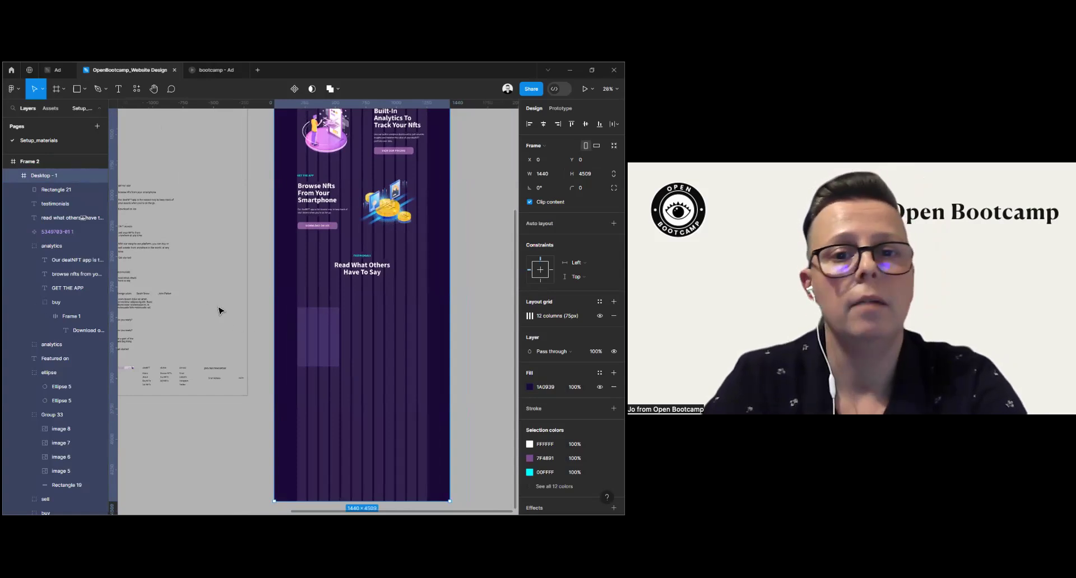
{"action": "key", "text": "Escape"}
{"action": "left_click", "coordinate": [85, 89]}
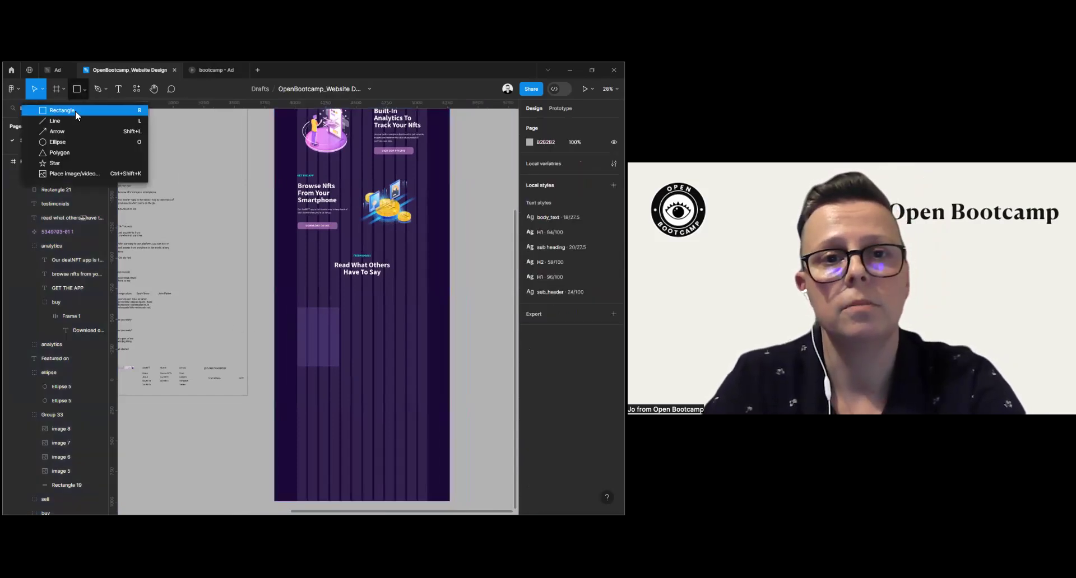
{"action": "left_click", "coordinate": [63, 142]}
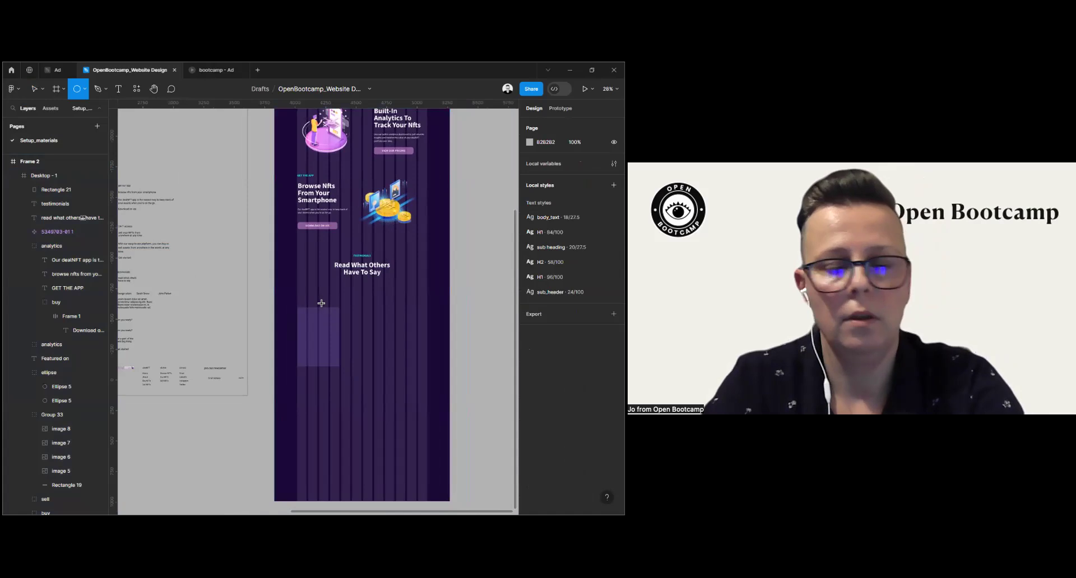
{"action": "mouse_move", "coordinate": [310, 299]}
{"action": "left_mouse_down"}
{"action": "mouse_move", "coordinate": [328, 318]}
{"action": "mouse_move", "coordinate": [322, 311]}
{"action": "left_mouse_up"}
Step: Move the first portrait photo from beside the page copy over the testimonial card's circle, to about X 285, Y 2818
{"action": "left_click_drag", "start_coordinate": [223, 300], "coordinate": [318, 305]}
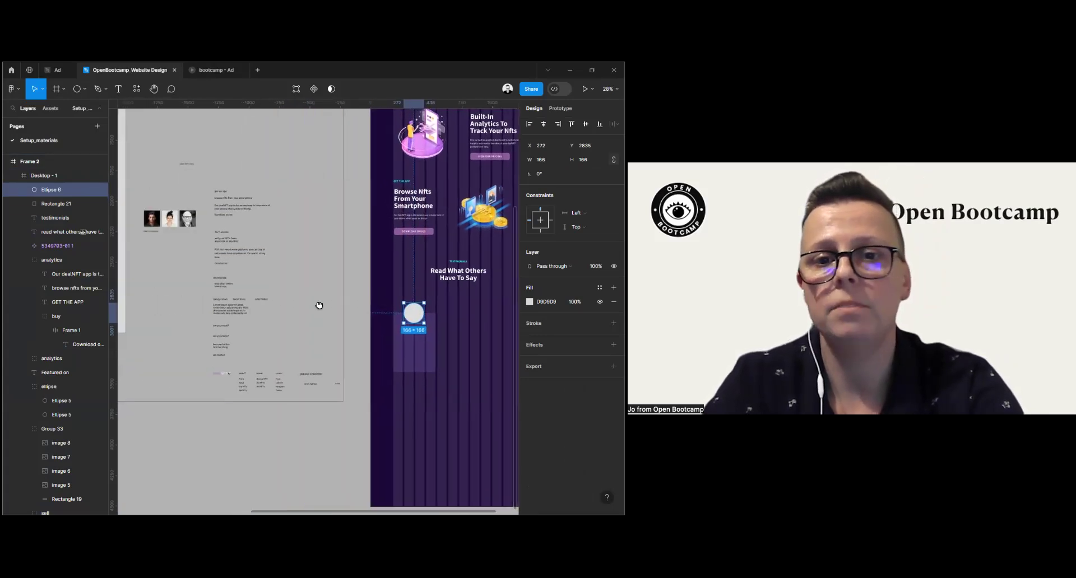
{"action": "left_click", "coordinate": [150, 220]}
{"action": "left_click_drag", "start_coordinate": [152, 221], "coordinate": [447, 280]}
{"action": "scroll", "coordinate": [415, 317], "scroll_direction": "up", "scroll_amount": 5}
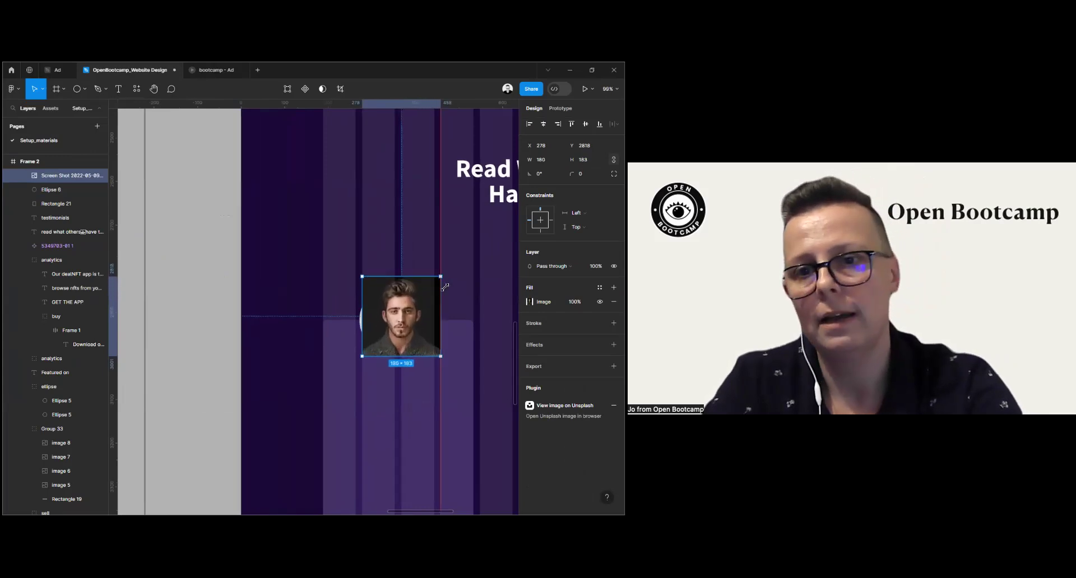
{"action": "left_click_drag", "start_coordinate": [416, 318], "coordinate": [408, 318]}
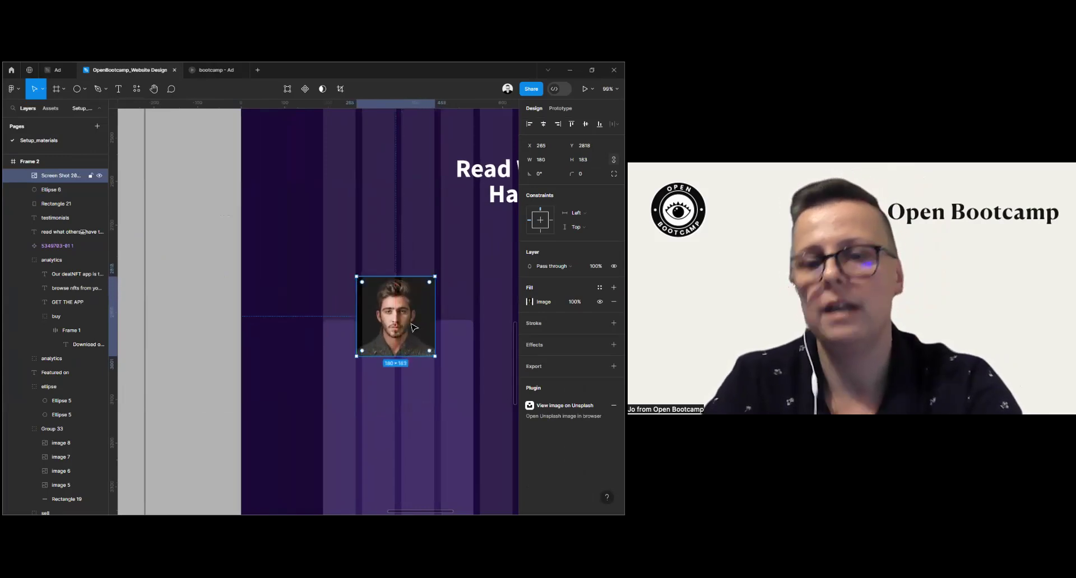
Step: Select the portrait photo together with the circle beneath it and bring up the layer actions for masking the pair
{"action": "left_click", "coordinate": [54, 192], "text": "shift"}
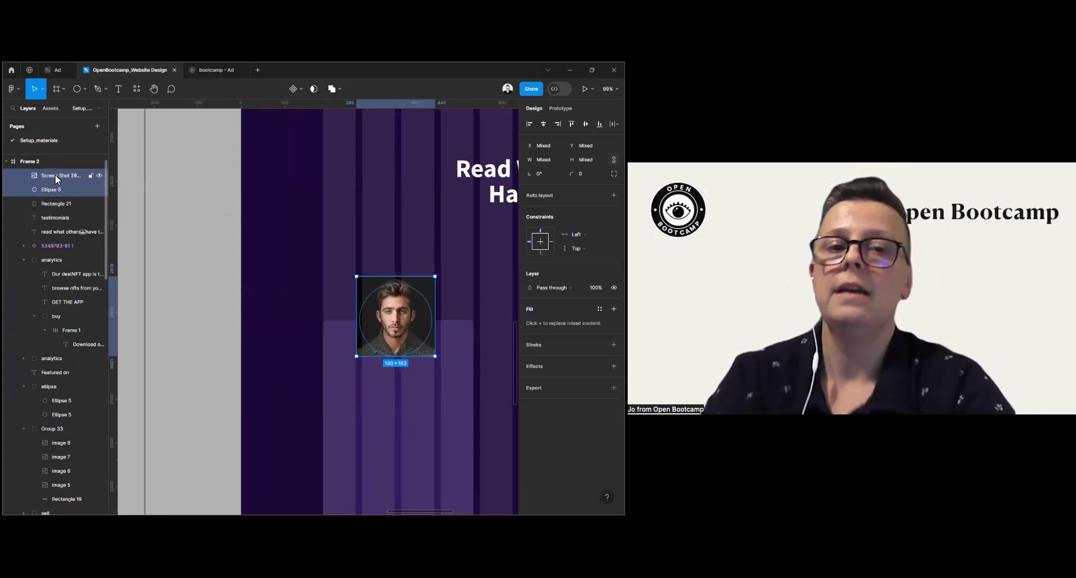
{"action": "right_click", "coordinate": [54, 178]}
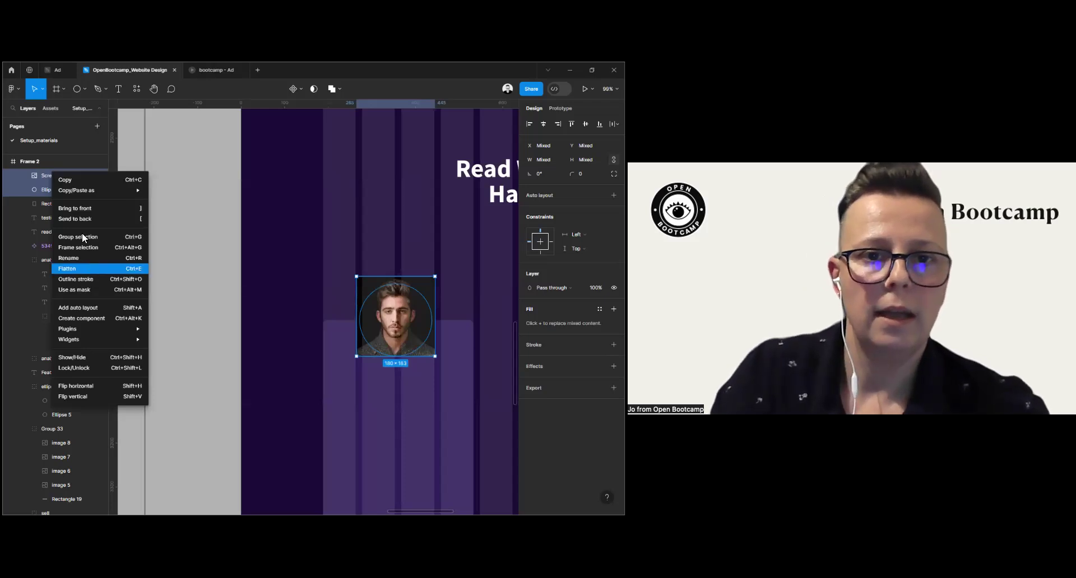
{"action": "left_click", "coordinate": [19, 165]}
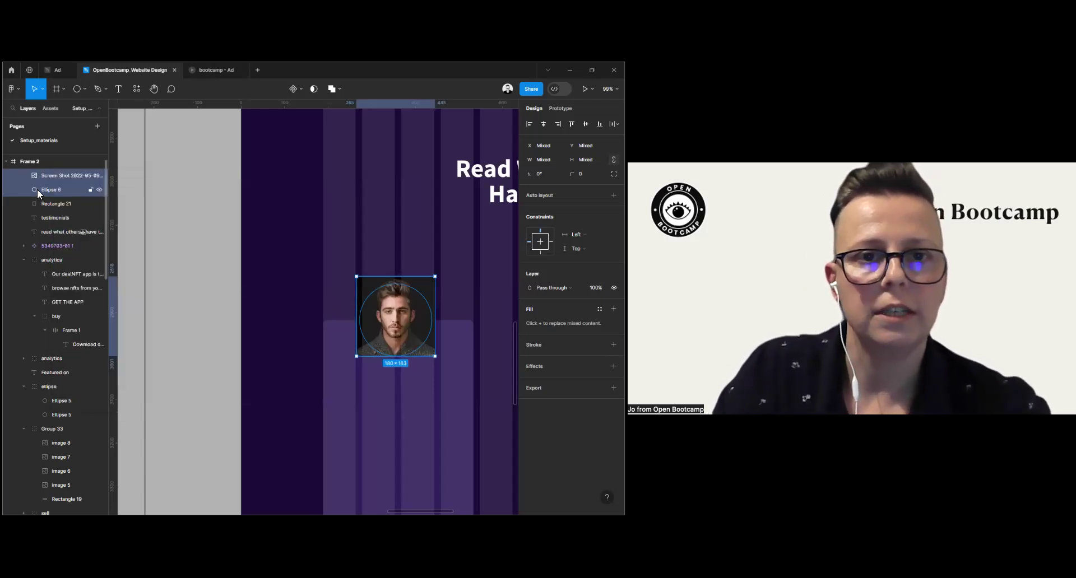
{"action": "left_click", "coordinate": [45, 186]}
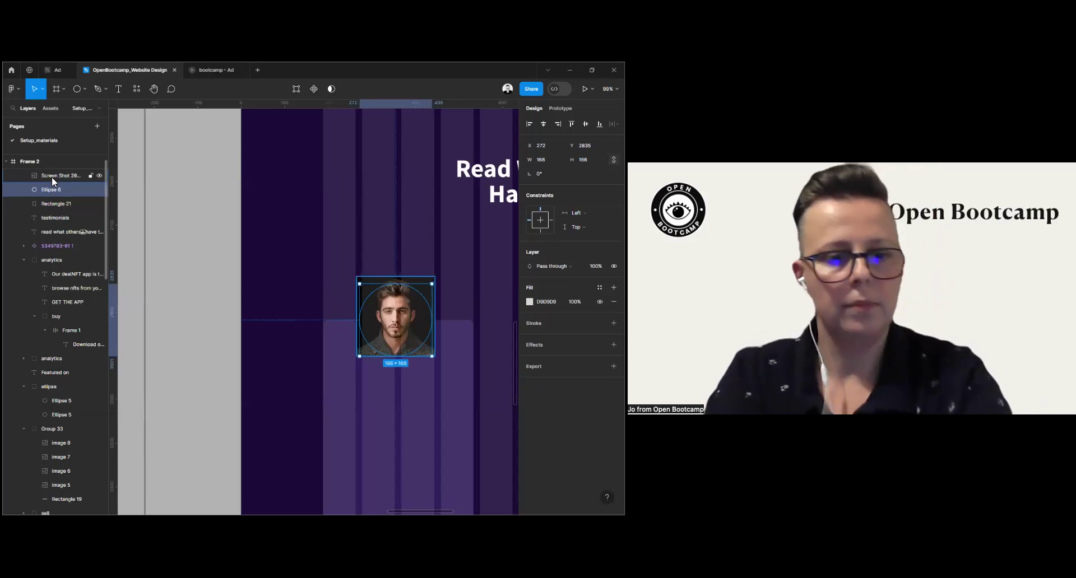
{"action": "left_click", "coordinate": [51, 177], "text": "shift"}
{"action": "right_click", "coordinate": [50, 178]}
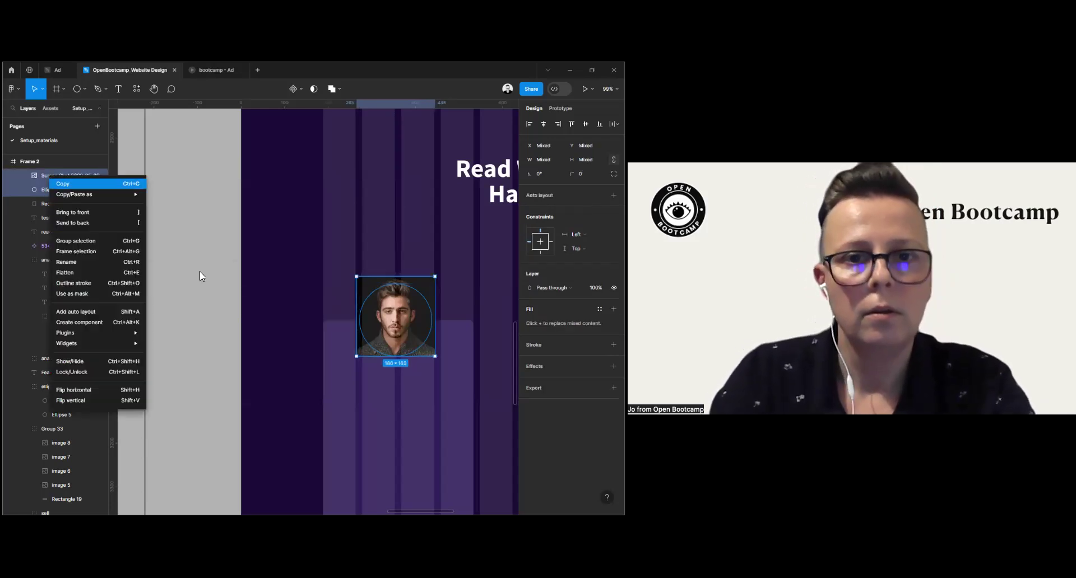
{"action": "left_click", "coordinate": [394, 319]}
{"action": "right_click", "coordinate": [391, 316]}
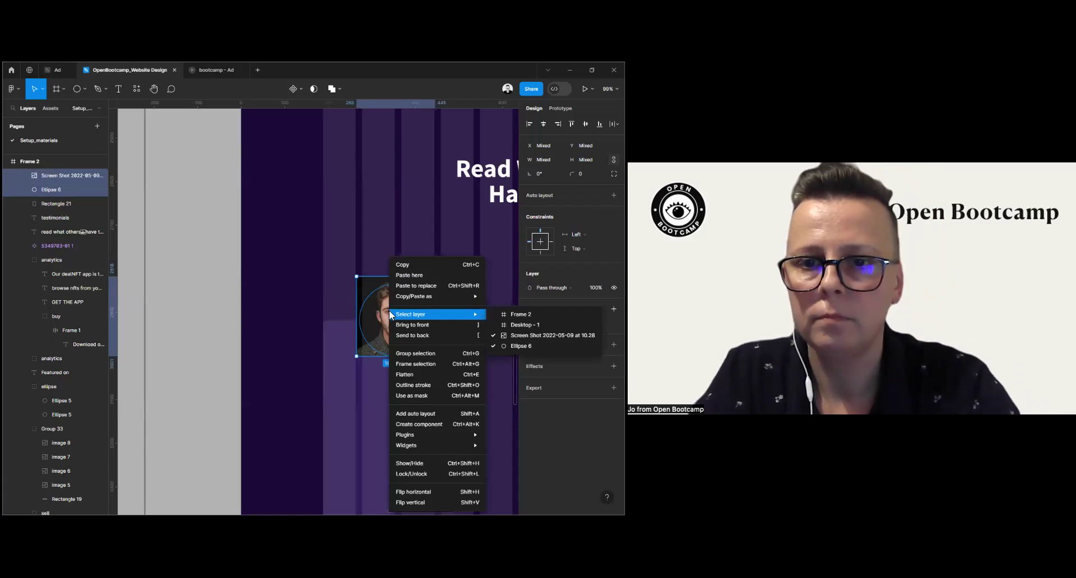
Step: Mask the man's portrait photo with the circle and move the photo inside the mask down to Y 2835
{"action": "left_click", "coordinate": [427, 395]}
{"action": "key", "text": "Escape"}
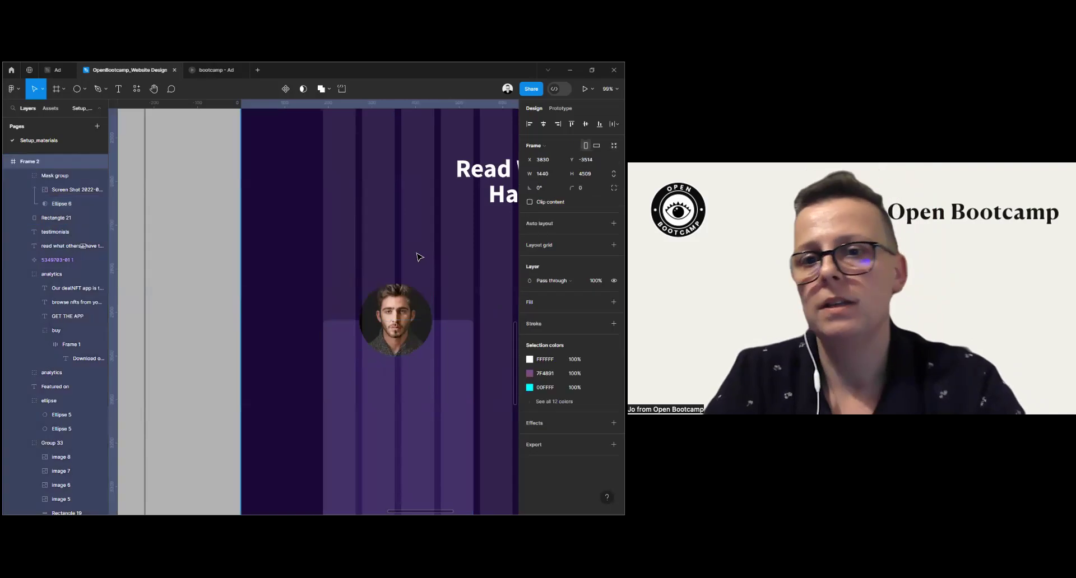
{"action": "left_click", "coordinate": [406, 313]}
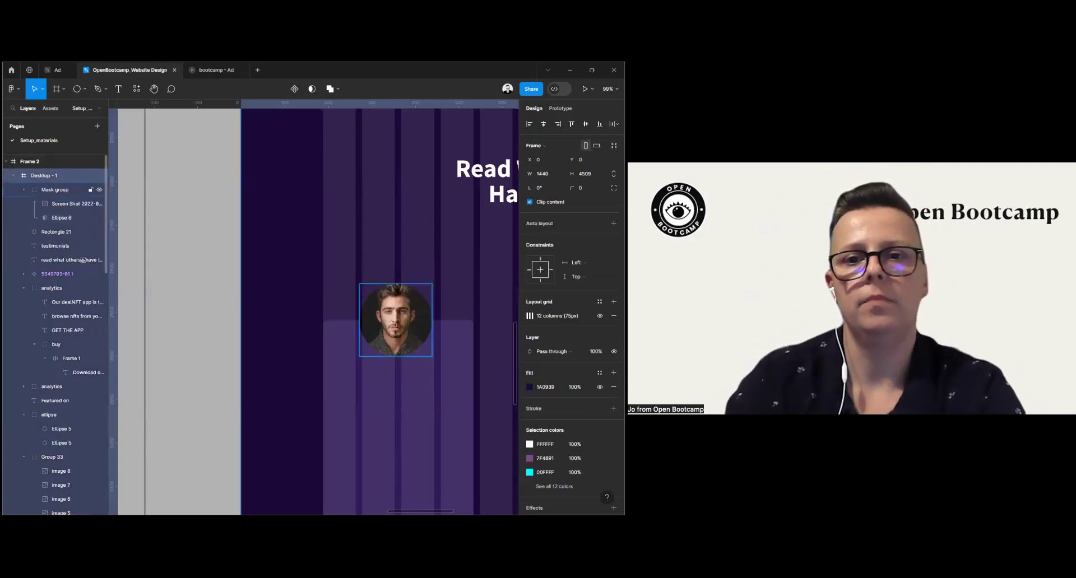
{"action": "left_click", "coordinate": [406, 305]}
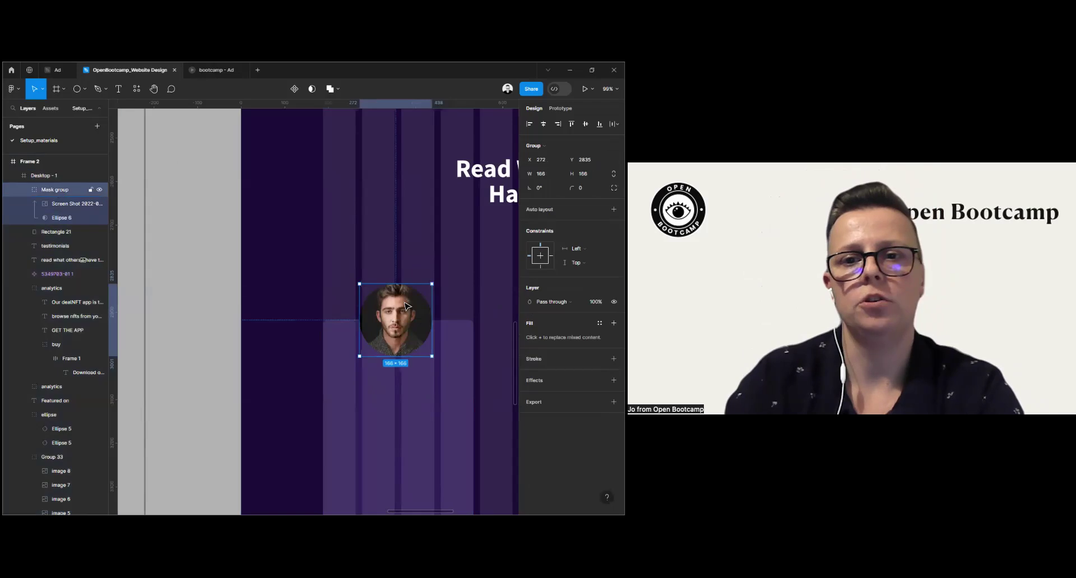
{"action": "left_click", "coordinate": [66, 207]}
{"action": "left_click", "coordinate": [61, 219]}
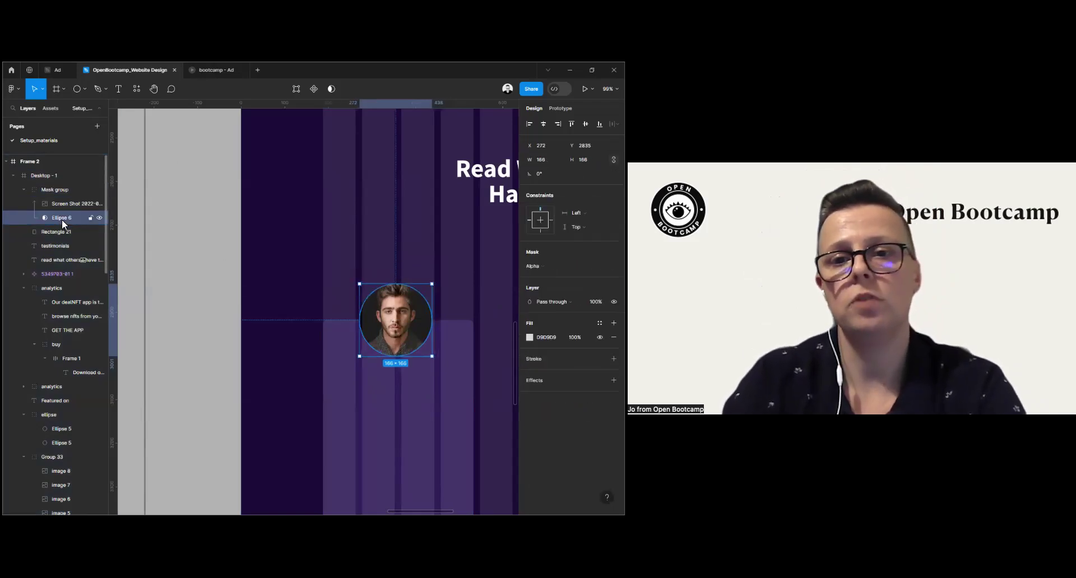
{"action": "left_click", "coordinate": [60, 203]}
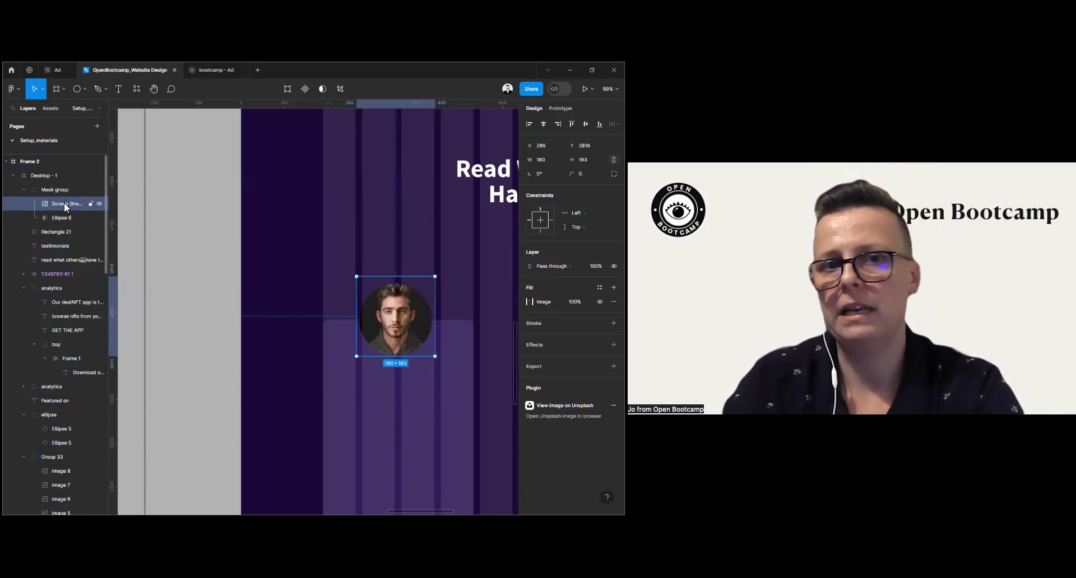
{"action": "left_click_drag", "start_coordinate": [391, 301], "coordinate": [391, 299]}
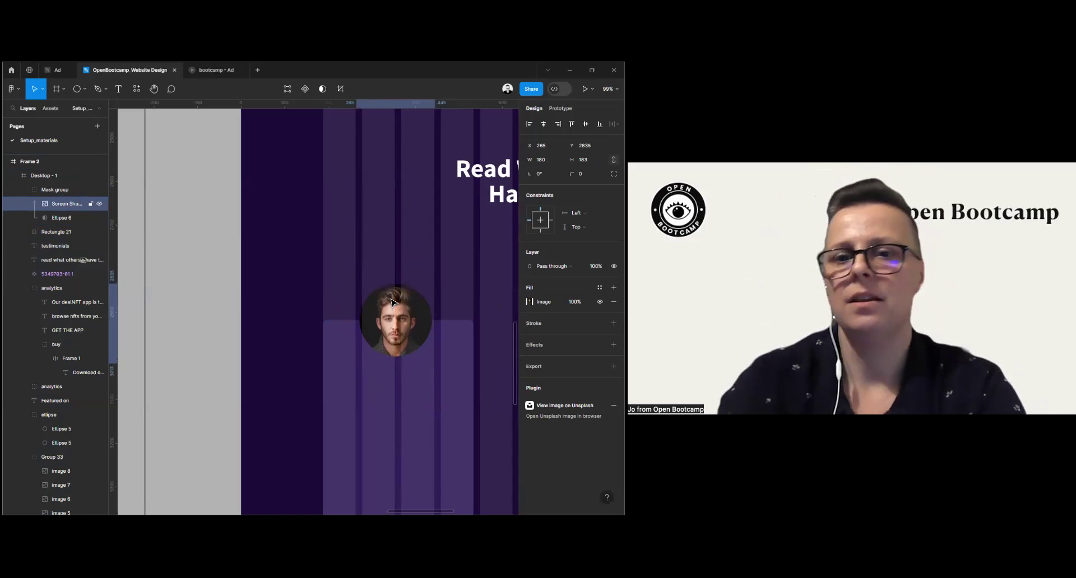
Step: Move the first reviewer's name from the page copy onto the testimonial card below the portrait and fill it white (FFFFFF)
{"action": "scroll", "coordinate": [391, 300], "scroll_direction": "down", "scroll_amount": 5}
{"action": "left_click", "coordinate": [420, 407]}
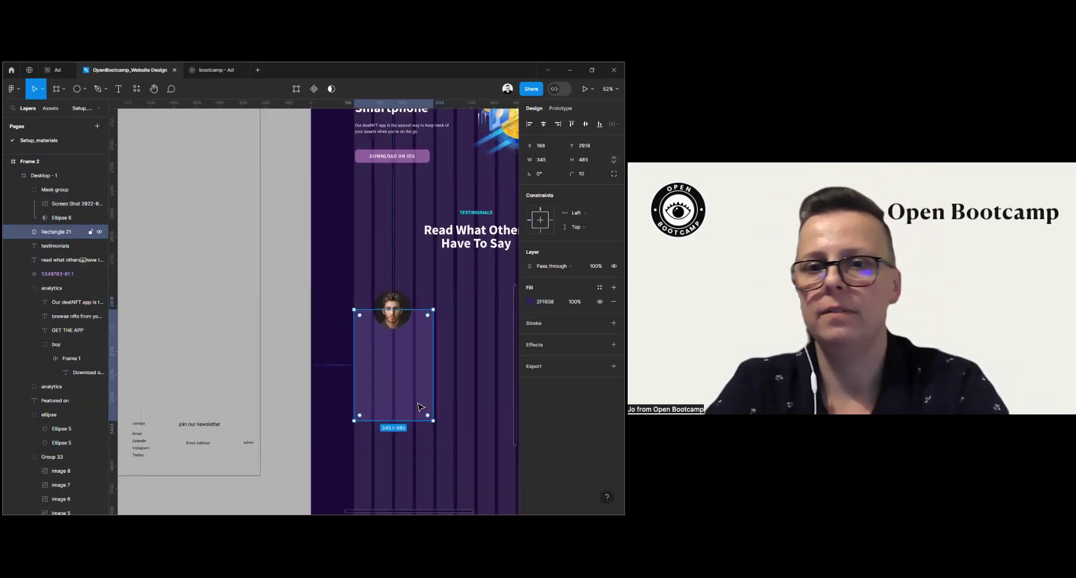
{"action": "scroll", "coordinate": [232, 351], "scroll_direction": "down", "scroll_amount": 3}
{"action": "scroll", "coordinate": [204, 353], "scroll_direction": "left", "scroll_amount": 5}
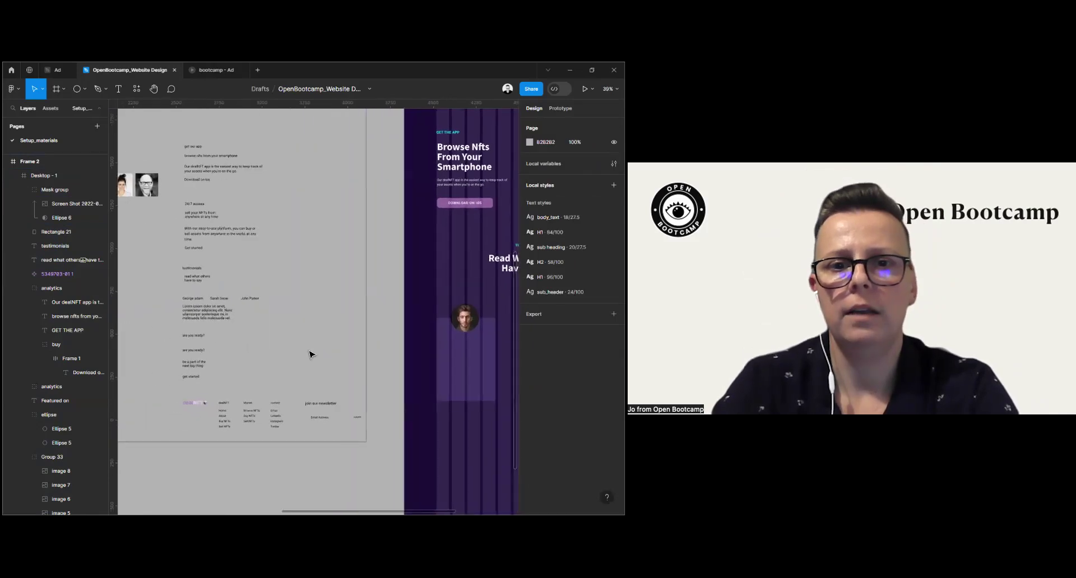
{"action": "left_click", "coordinate": [190, 305]}
{"action": "left_click", "coordinate": [196, 299]}
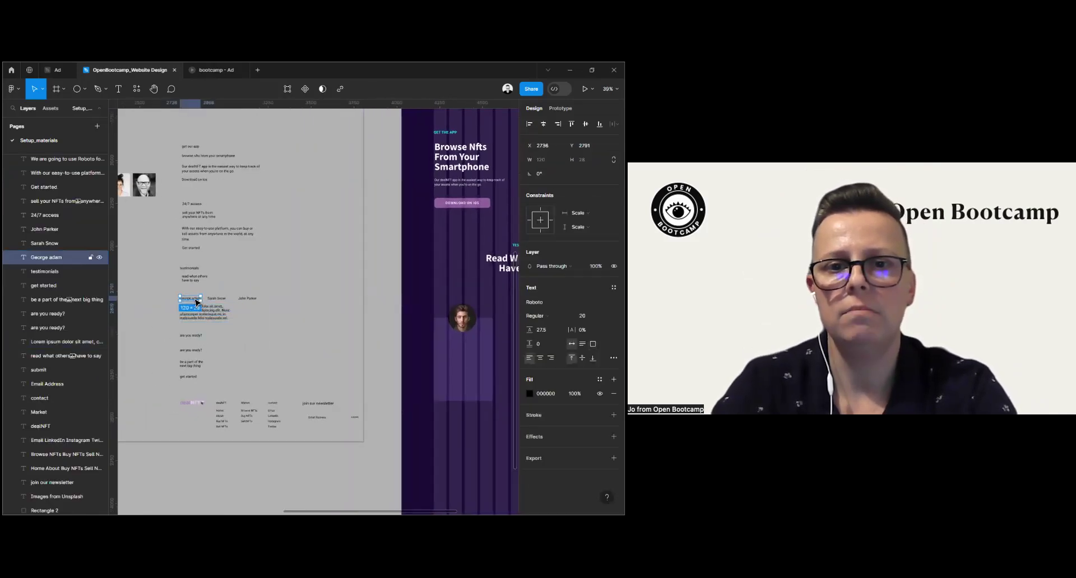
{"action": "left_click_drag", "start_coordinate": [195, 303], "coordinate": [370, 294]}
{"action": "left_click", "coordinate": [529, 394]}
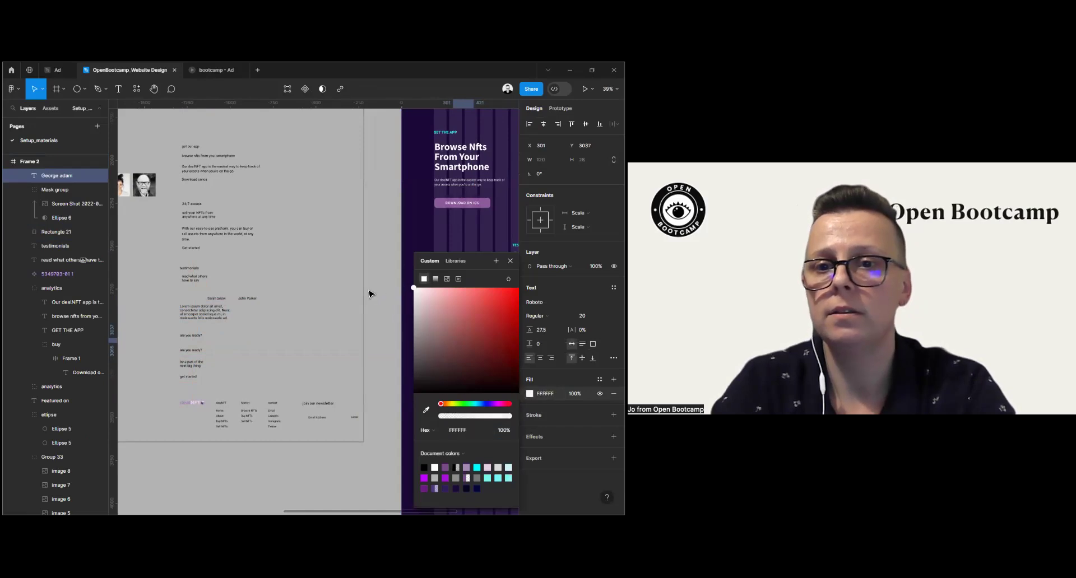
{"action": "key", "text": "Escape"}
Step: Apply the sub_header text style to the reviewer's name on the card
{"action": "scroll", "coordinate": [486, 316], "scroll_direction": "up", "scroll_amount": 5}
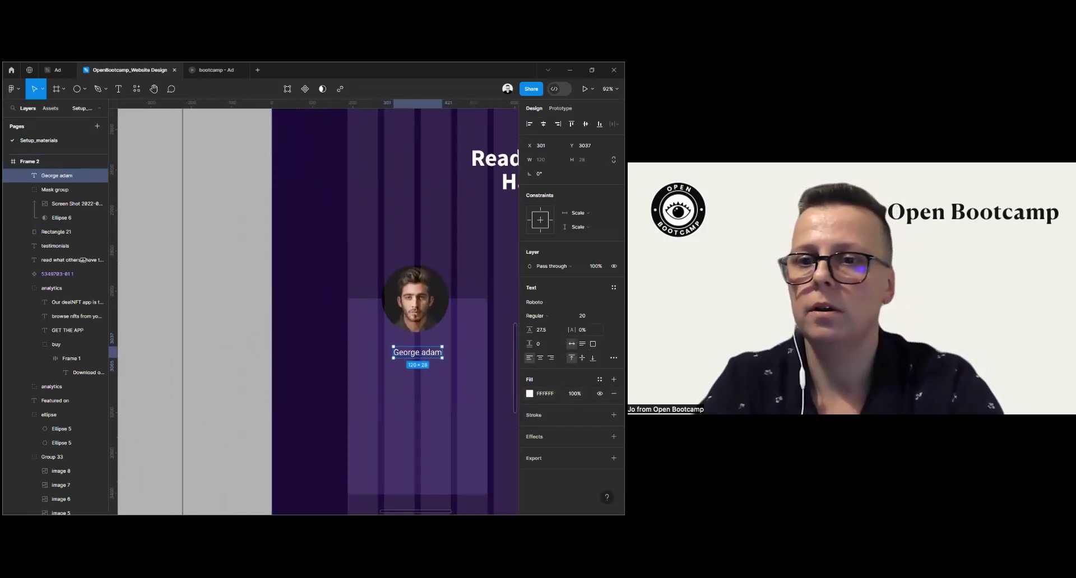
{"action": "left_click", "coordinate": [614, 287]}
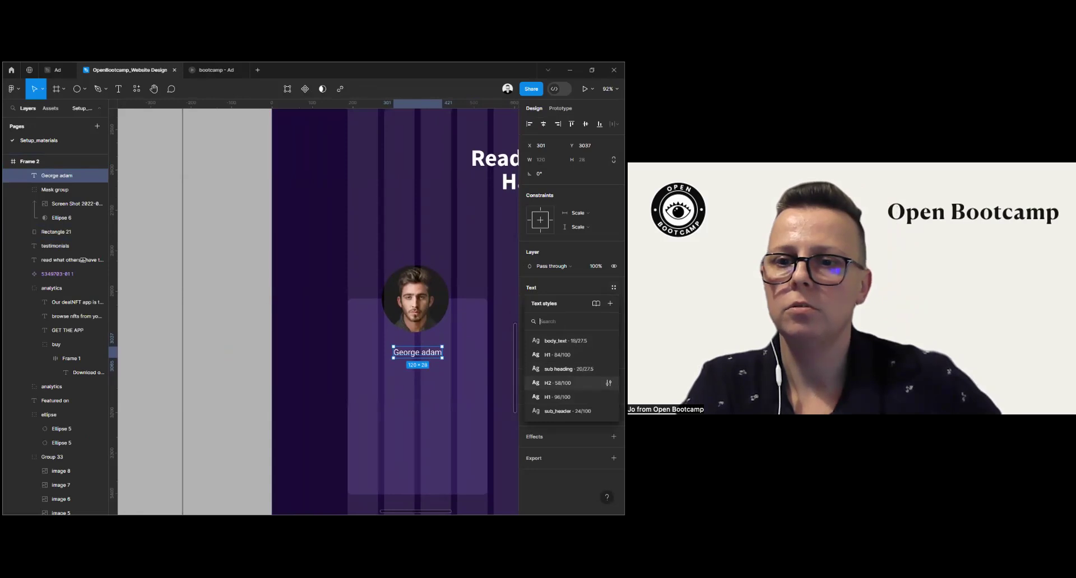
{"action": "left_click", "coordinate": [566, 411]}
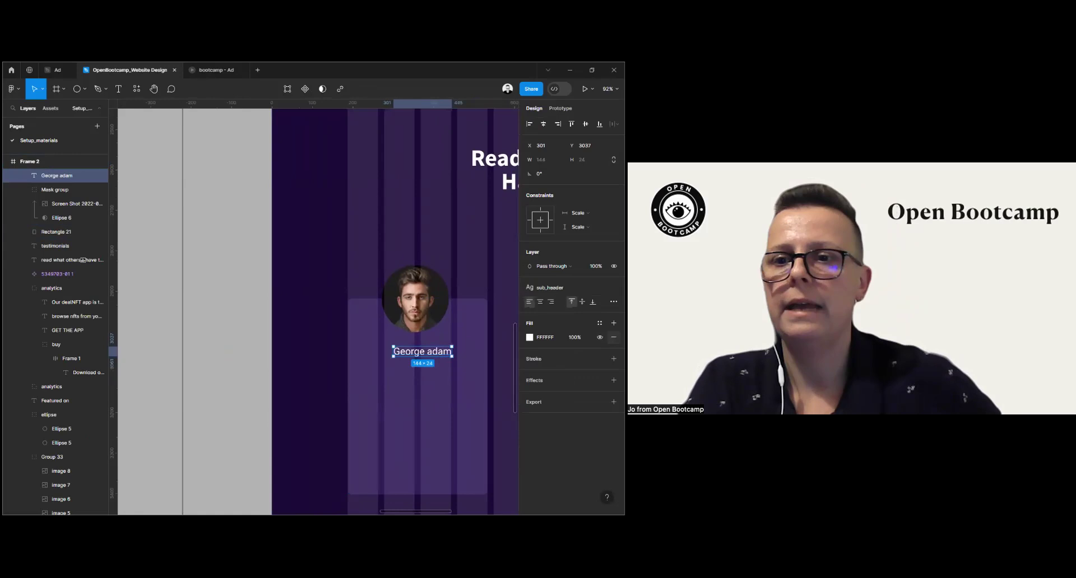
Step: Capitalise the reviewer's surname and centre the name under the portrait at X 287, Y 3030
{"action": "double_click", "coordinate": [434, 359]}
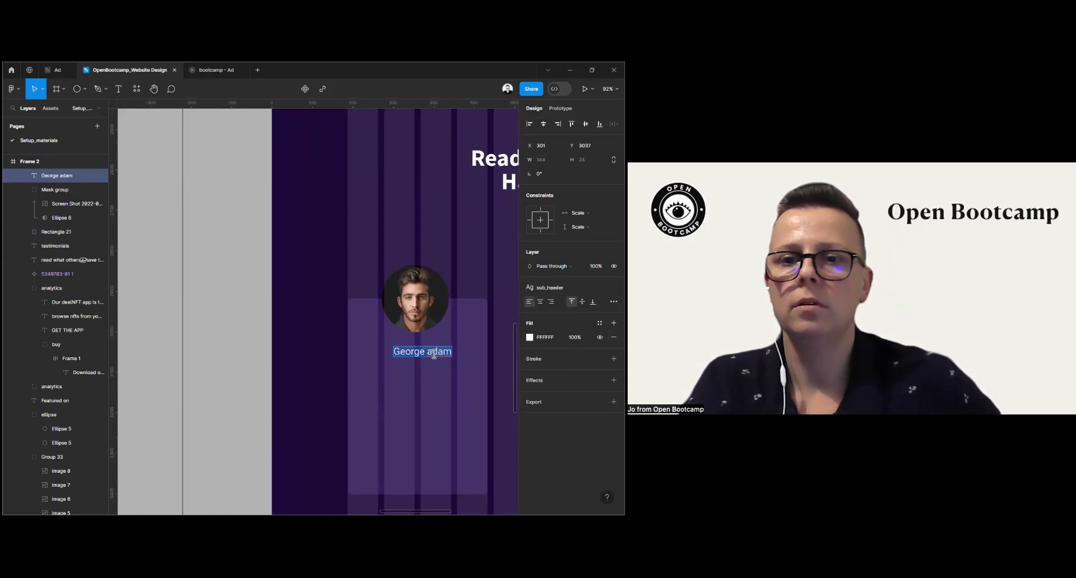
{"action": "double_click", "coordinate": [436, 352]}
{"action": "type", "text": "Adam"}
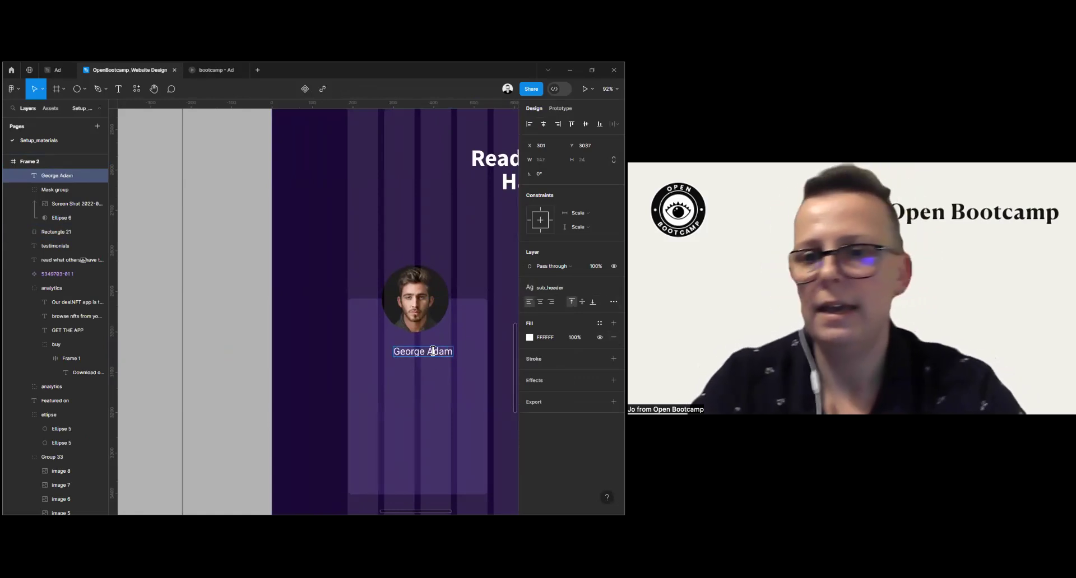
{"action": "triple_click", "coordinate": [414, 355]}
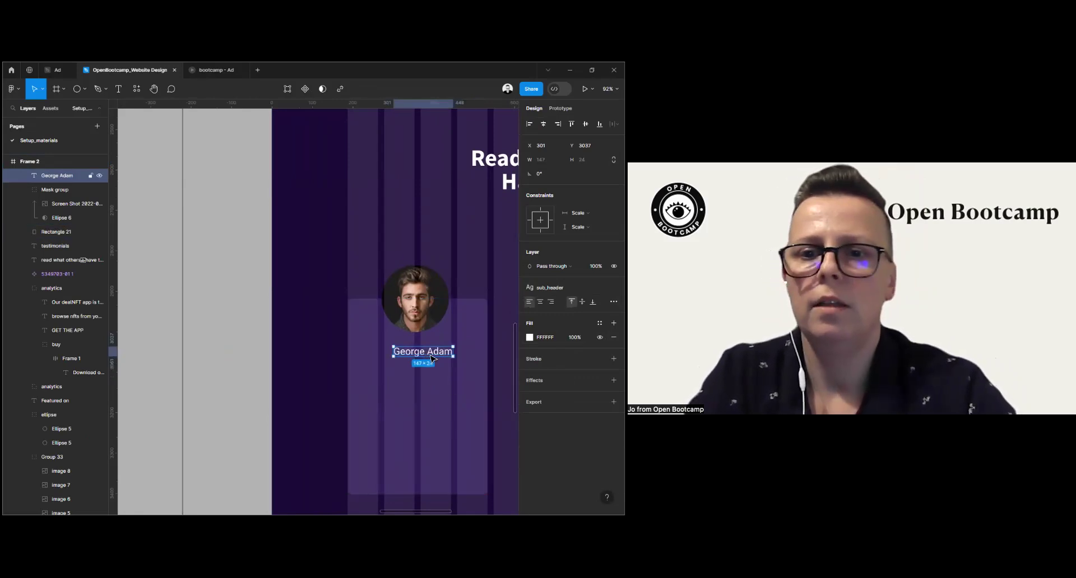
{"action": "left_click_drag", "start_coordinate": [430, 357], "coordinate": [422, 353]}
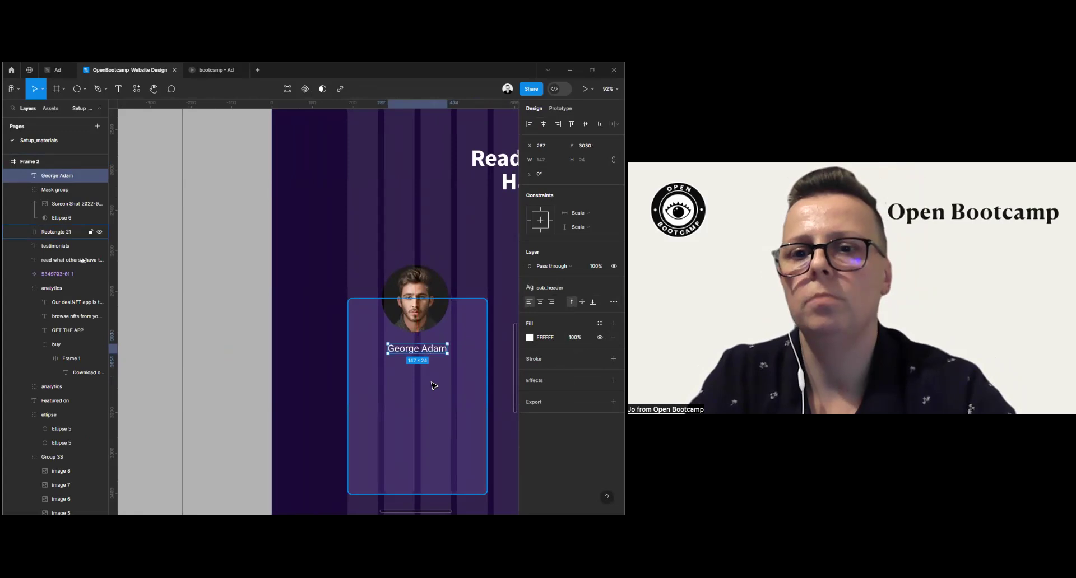
Step: Move the lorem ipsum paragraph from the page copy onto the card below the name and centre-align its text
{"action": "scroll", "coordinate": [288, 406], "scroll_direction": "down", "scroll_amount": 5}
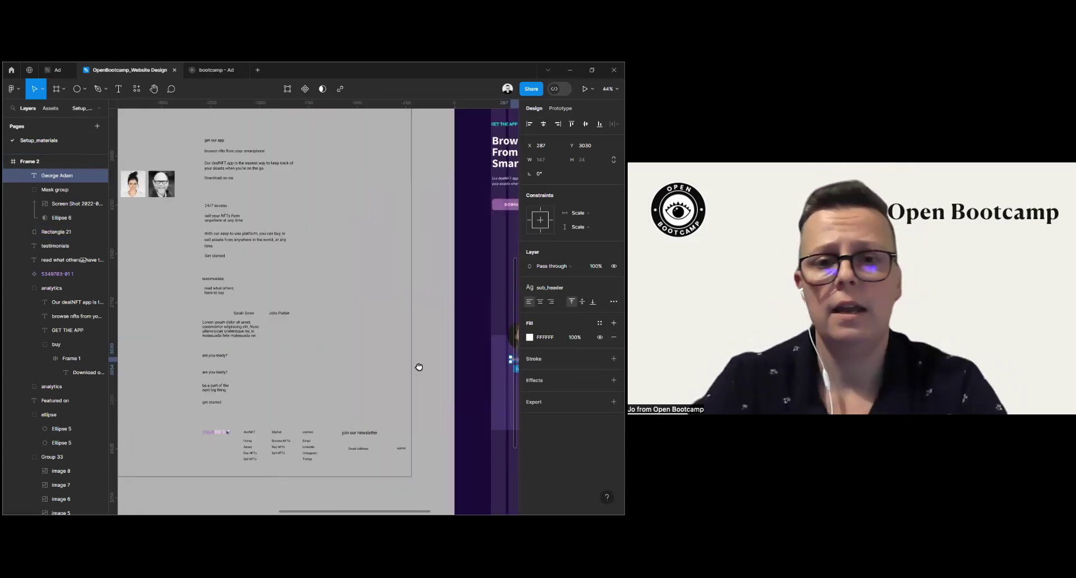
{"action": "left_click", "coordinate": [238, 334]}
{"action": "left_click_drag", "start_coordinate": [239, 334], "coordinate": [427, 381]}
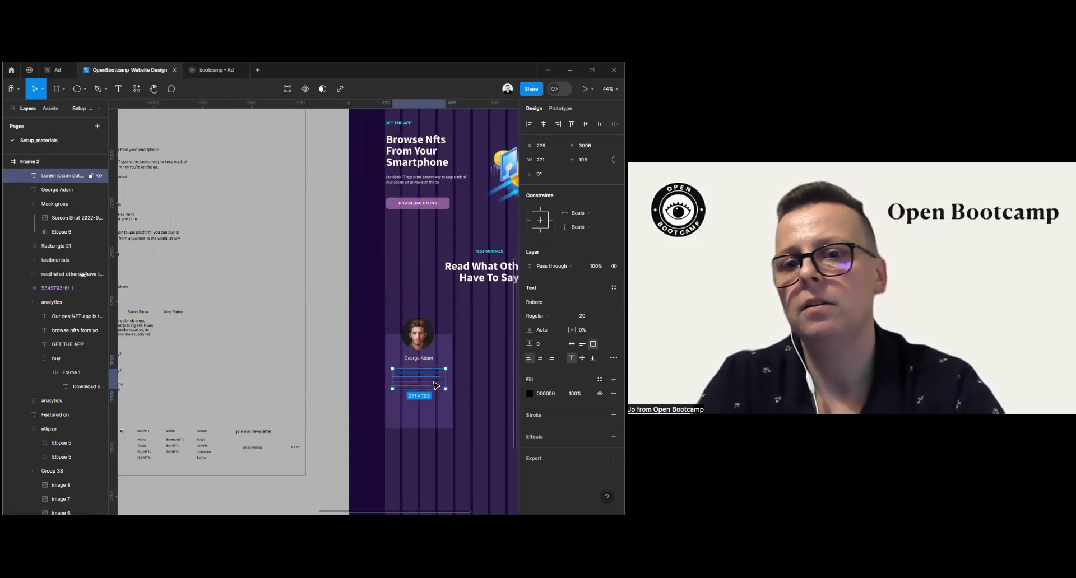
{"action": "key", "text": "ctrl+alt+t"}
Step: Apply the body_text style to the card's paragraph and set its fill to white (FFFFFF)
{"action": "left_click", "coordinate": [614, 287]}
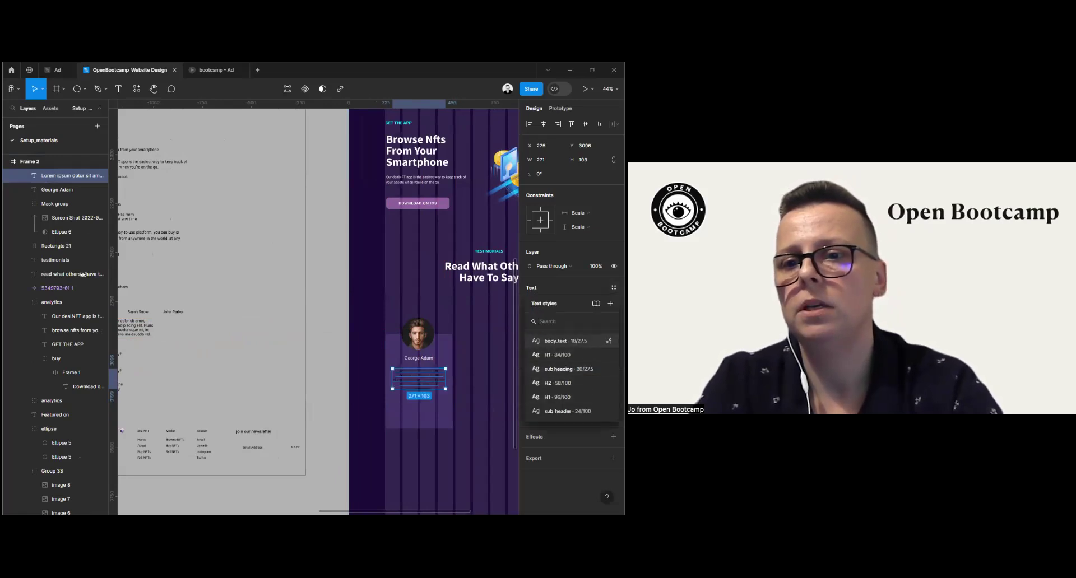
{"action": "left_click", "coordinate": [560, 341]}
{"action": "left_click", "coordinate": [530, 337]}
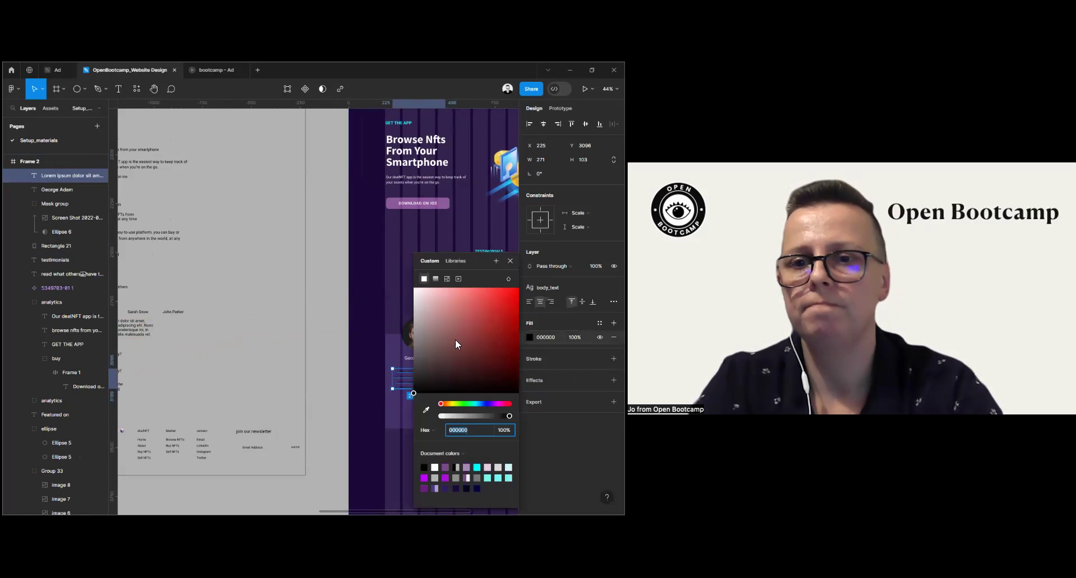
{"action": "left_click", "coordinate": [477, 432]}
{"action": "key", "text": "Escape"}
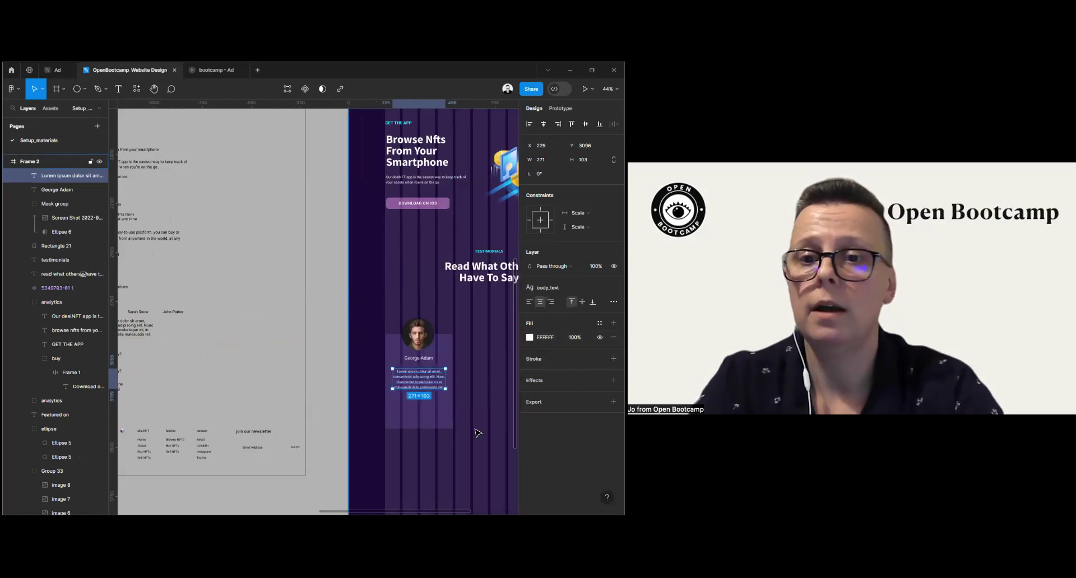
Step: Shorten the card's background rectangle by raising its lower edge closer to the paragraph
{"action": "left_click", "coordinate": [444, 420]}
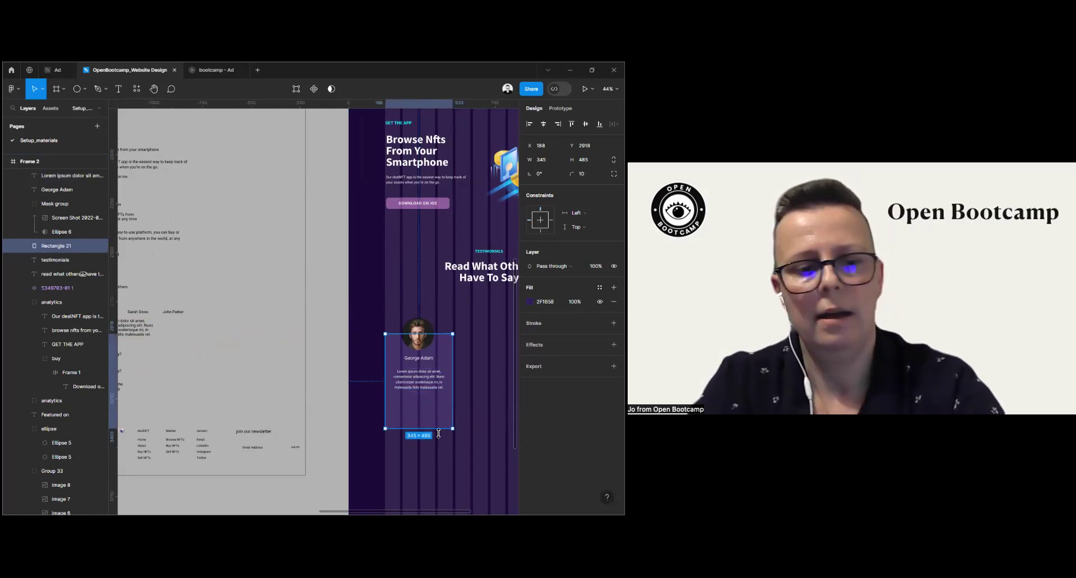
{"action": "left_click_drag", "start_coordinate": [438, 429], "coordinate": [447, 409]}
{"action": "key", "text": "Escape"}
Step: Set the blend mode of the portrait photo inside the mask group to Luminosity
{"action": "scroll", "coordinate": [353, 473], "scroll_direction": "down", "scroll_amount": 5}
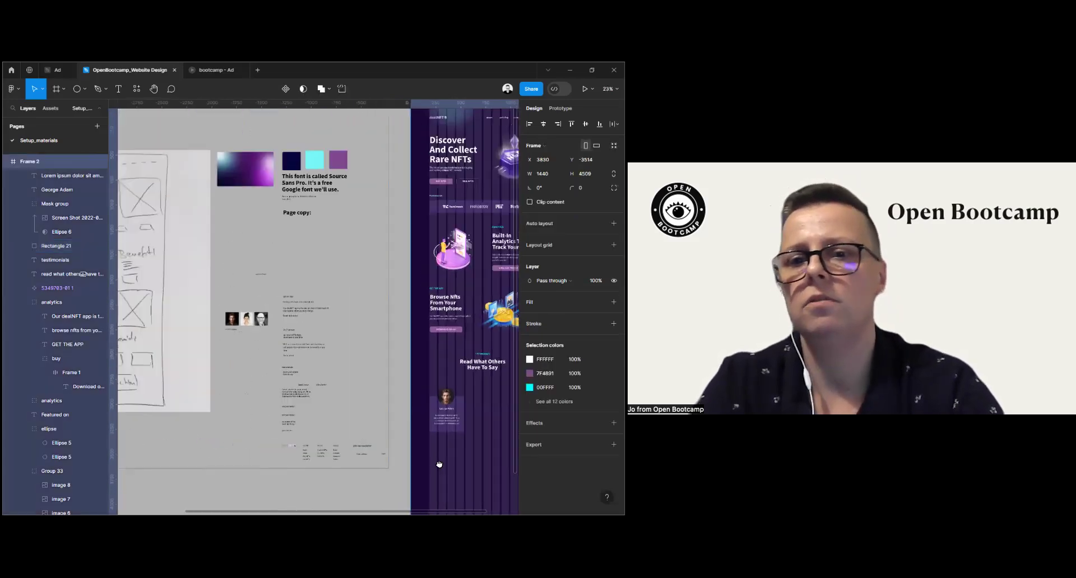
{"action": "scroll", "coordinate": [401, 343], "scroll_direction": "up", "scroll_amount": 1}
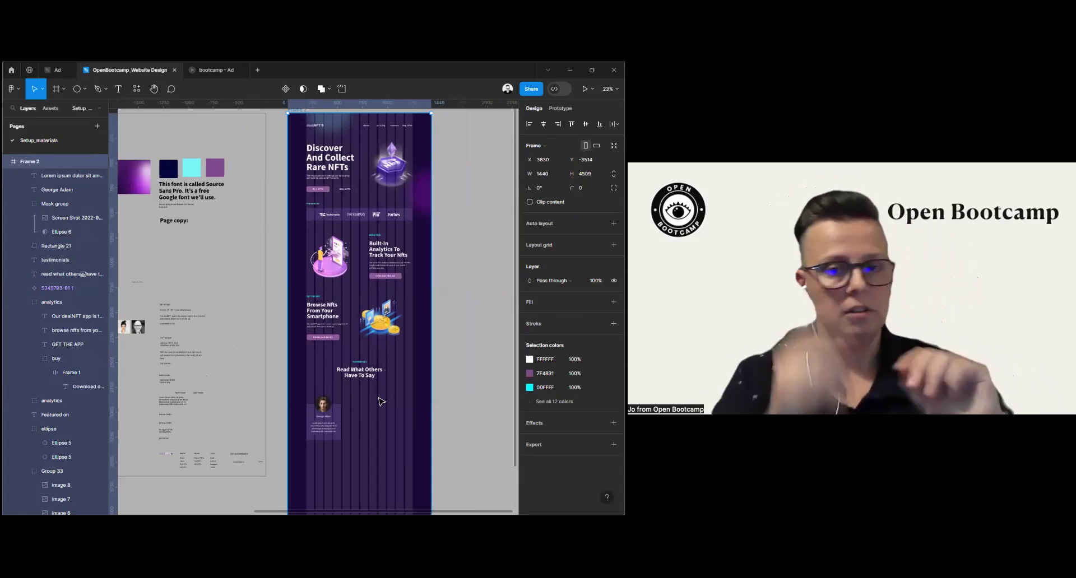
{"action": "scroll", "coordinate": [381, 401], "scroll_direction": "up", "scroll_amount": 5}
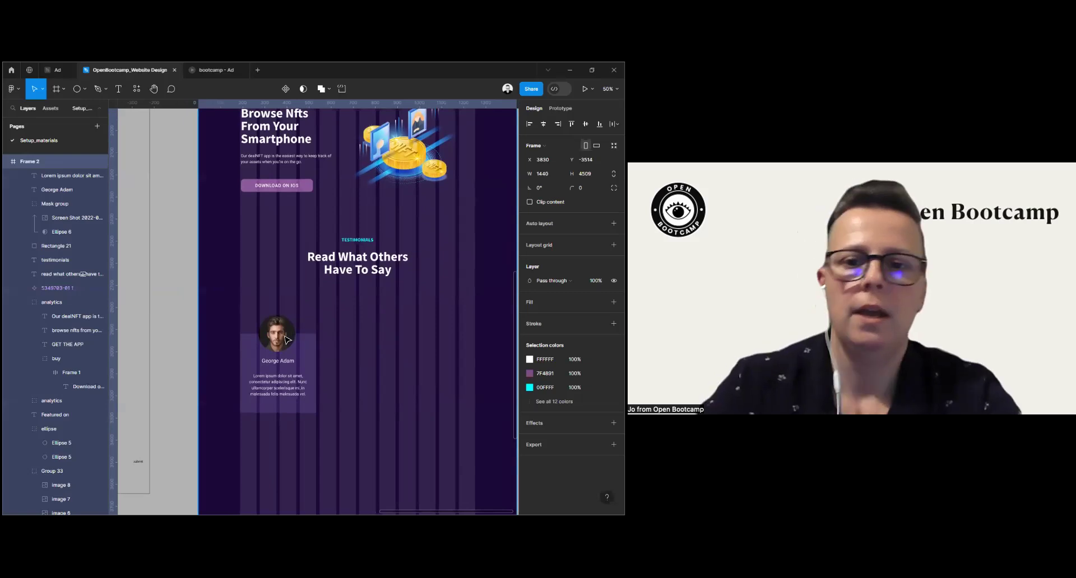
{"action": "left_click", "coordinate": [286, 340]}
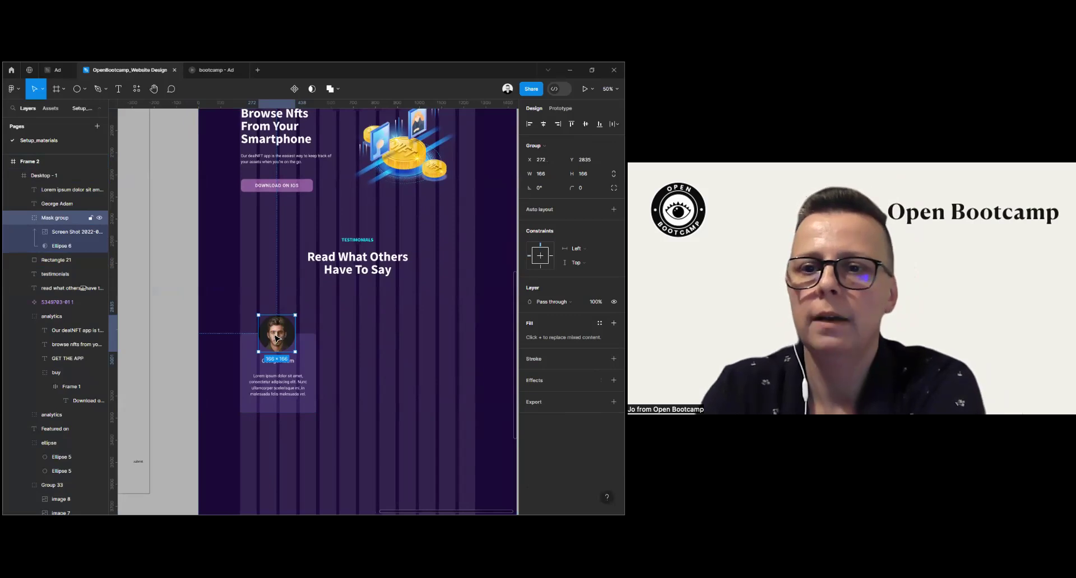
{"action": "double_click", "coordinate": [276, 339]}
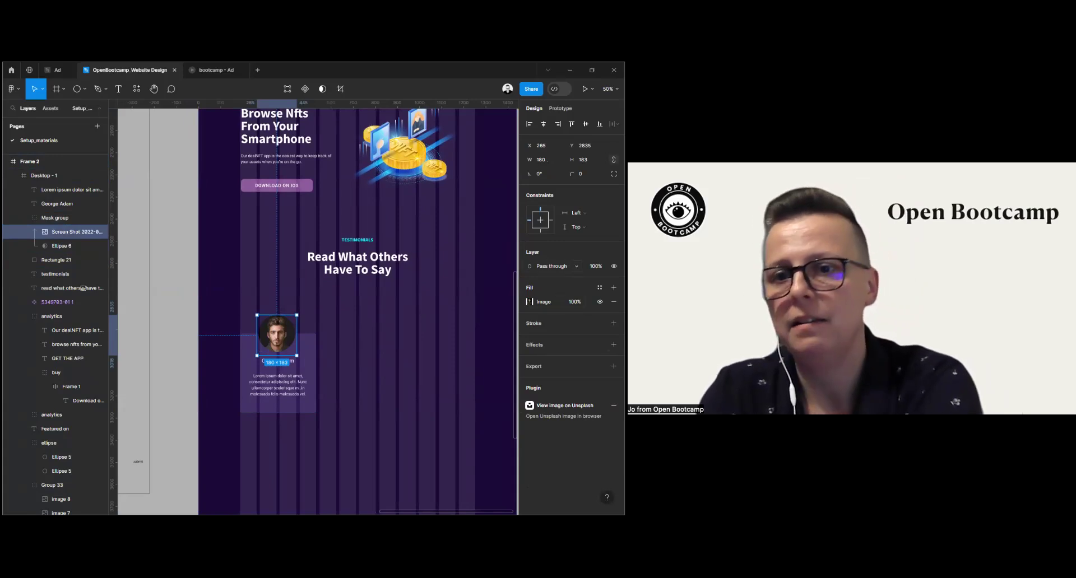
{"action": "left_click", "coordinate": [552, 266]}
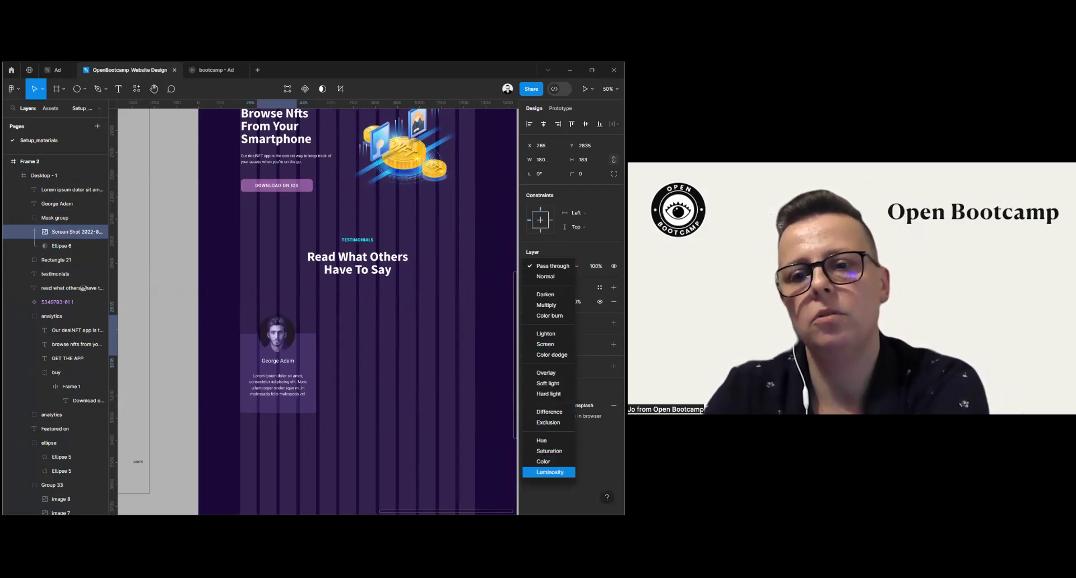
{"action": "left_click", "coordinate": [440, 460]}
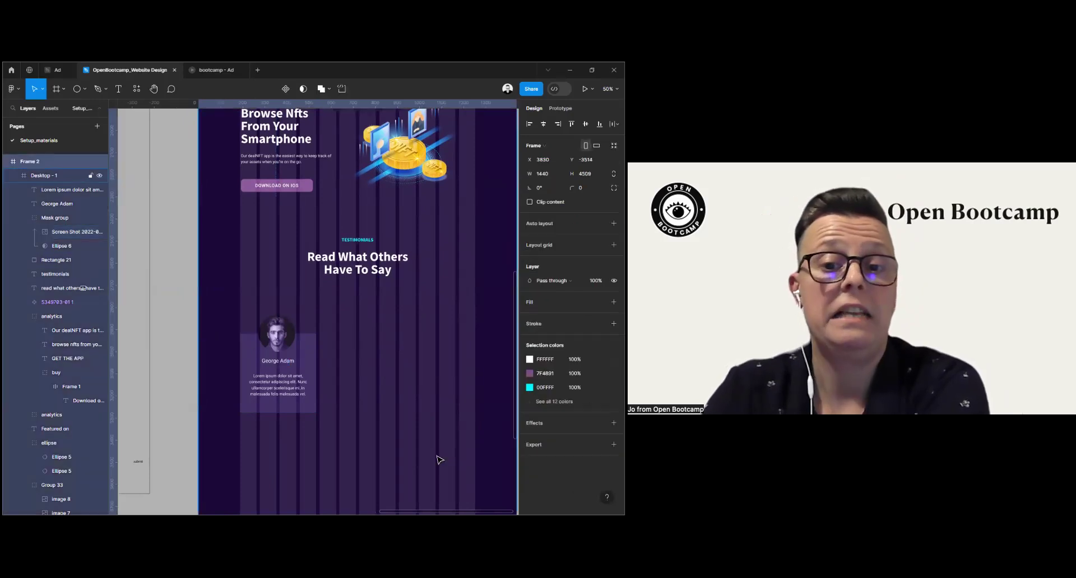
{"action": "scroll", "coordinate": [424, 442], "scroll_direction": "down", "scroll_amount": 3, "text": "ctrl"}
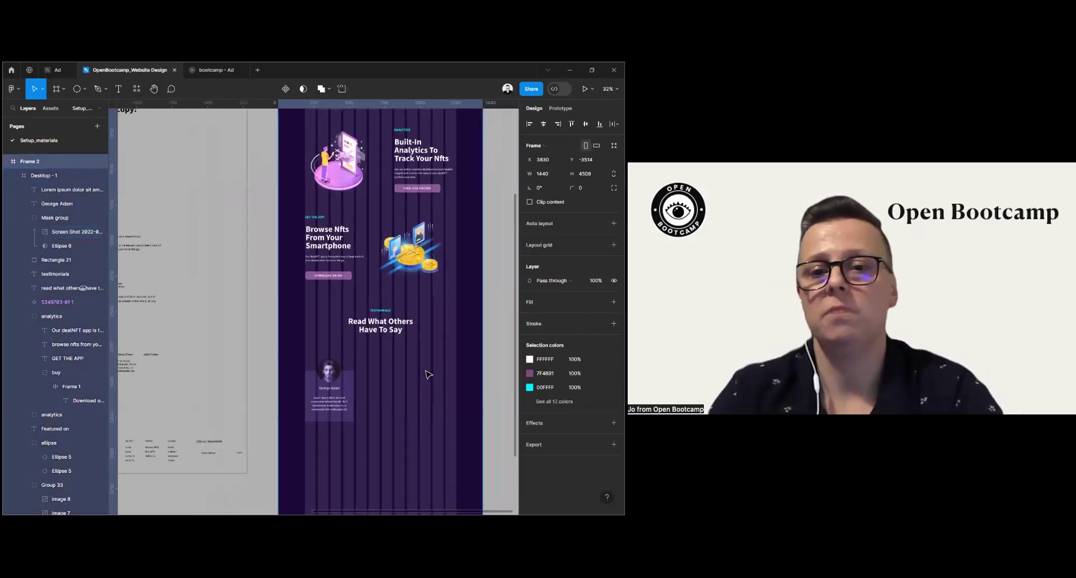
{"action": "scroll", "coordinate": [415, 369], "scroll_direction": "down", "scroll_amount": 3, "text": "ctrl"}
{"action": "scroll", "coordinate": [336, 224], "scroll_direction": "down", "scroll_amount": 1}
{"action": "scroll", "coordinate": [208, 303], "scroll_direction": "up", "scroll_amount": 5, "text": "ctrl"}
{"action": "left_click_drag", "start_coordinate": [278, 353], "coordinate": [337, 399]}
{"action": "key", "text": "ctrl+z"}
{"action": "left_click_drag", "start_coordinate": [364, 438], "coordinate": [355, 375]}
{"action": "key", "text": "ctrl+z"}
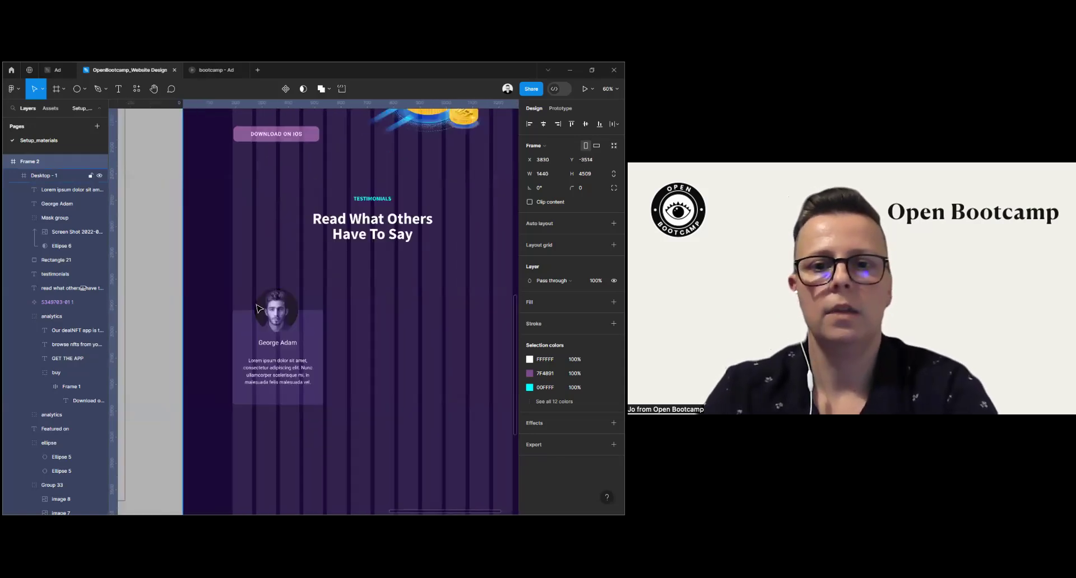
{"action": "left_click", "coordinate": [171, 295]}
{"action": "left_click_drag", "start_coordinate": [160, 281], "coordinate": [356, 443]}
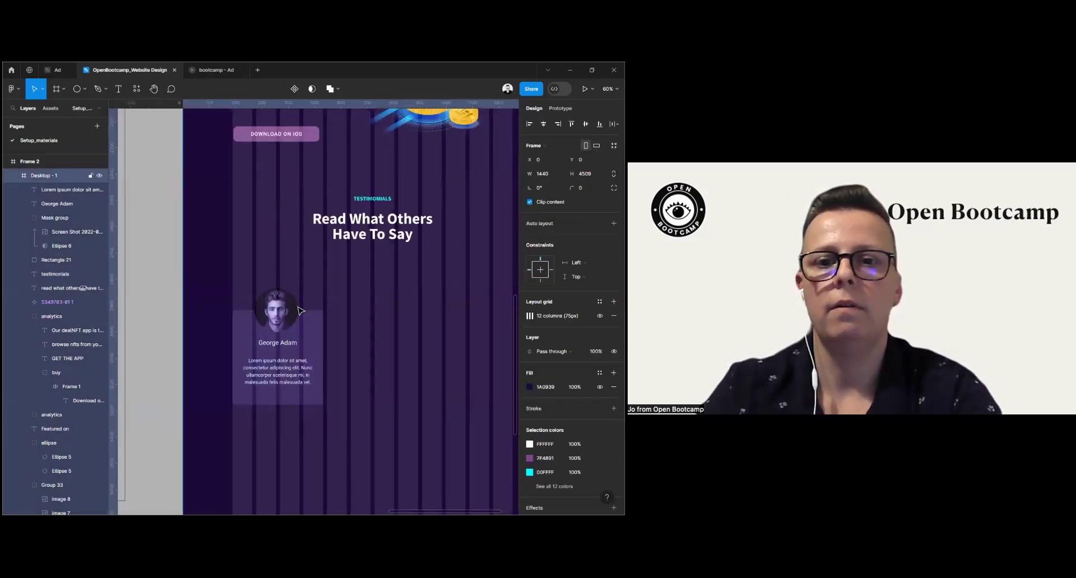
Step: Group the card's portrait, background rectangle, name and paragraph, and rename the group with the person's first name in lowercase
{"action": "left_click", "coordinate": [294, 328]}
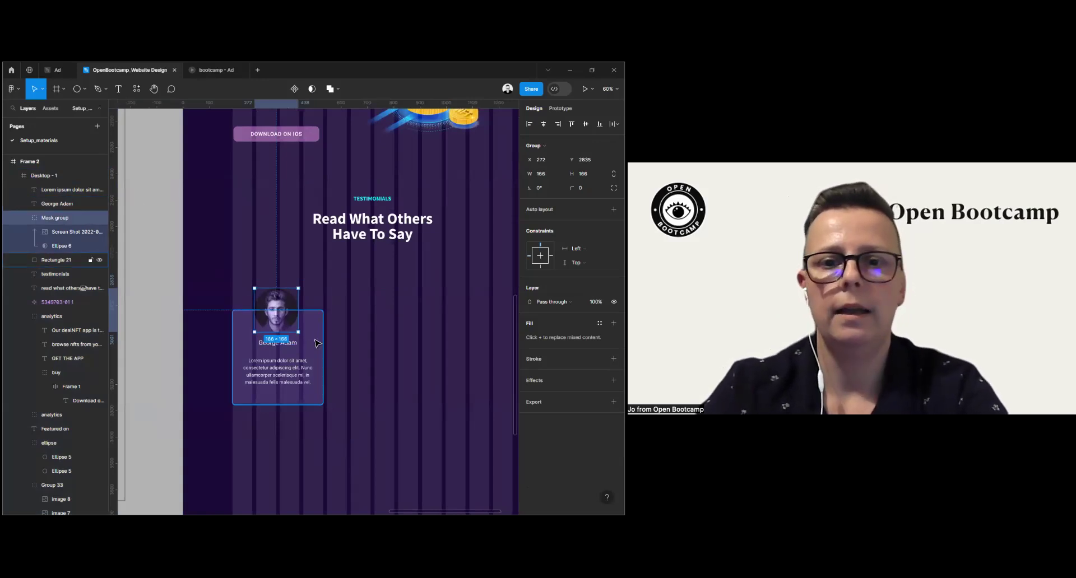
{"action": "left_click", "coordinate": [317, 344], "text": "shift"}
{"action": "left_click", "coordinate": [302, 372], "text": "shift"}
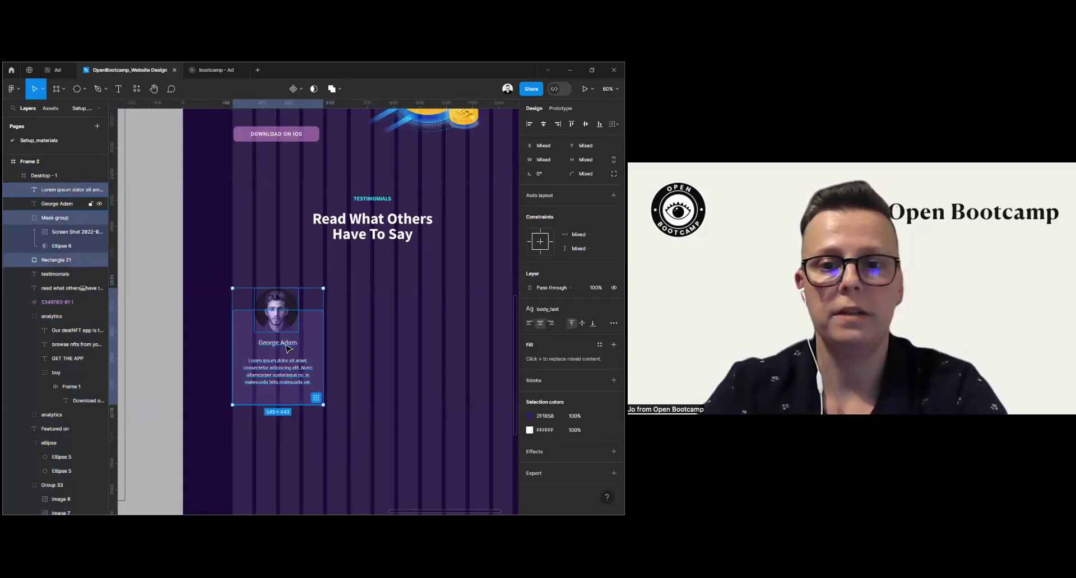
{"action": "left_click", "coordinate": [286, 346], "text": "shift"}
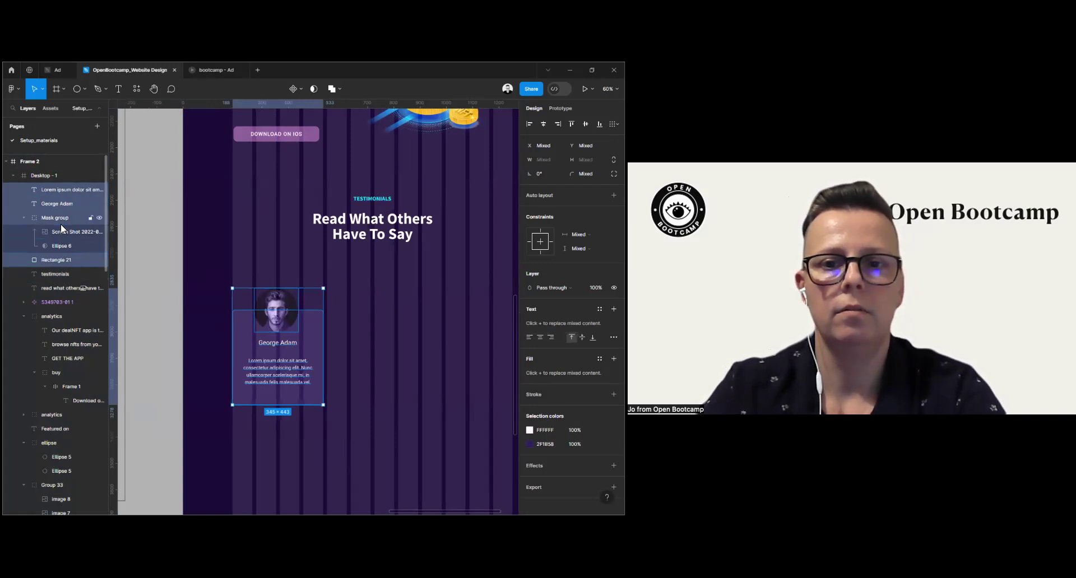
{"action": "key", "text": "ctrl+g"}
{"action": "key", "text": "ctrl+r"}
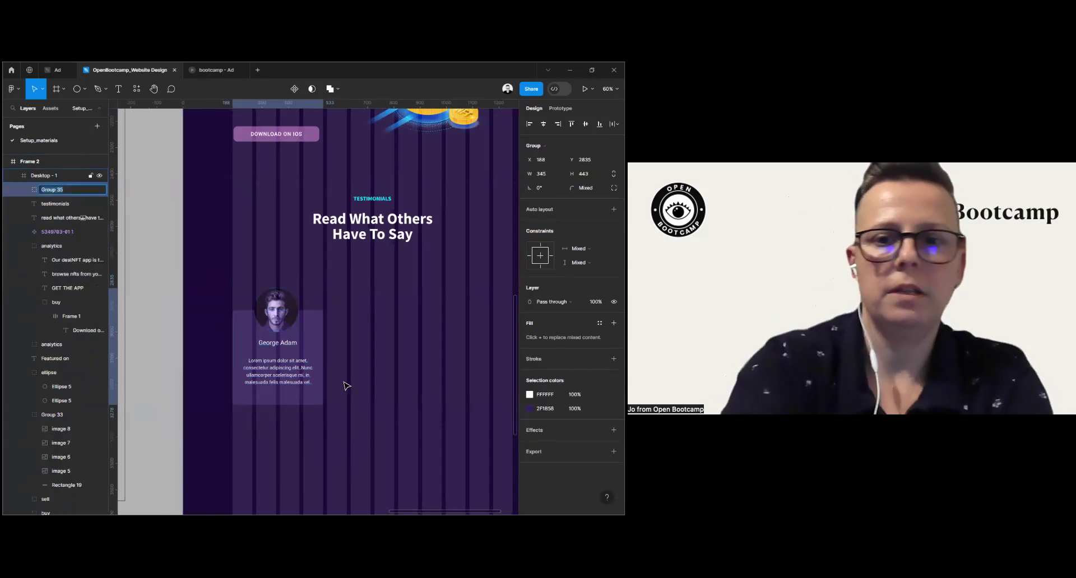
{"action": "type", "text": "george"}
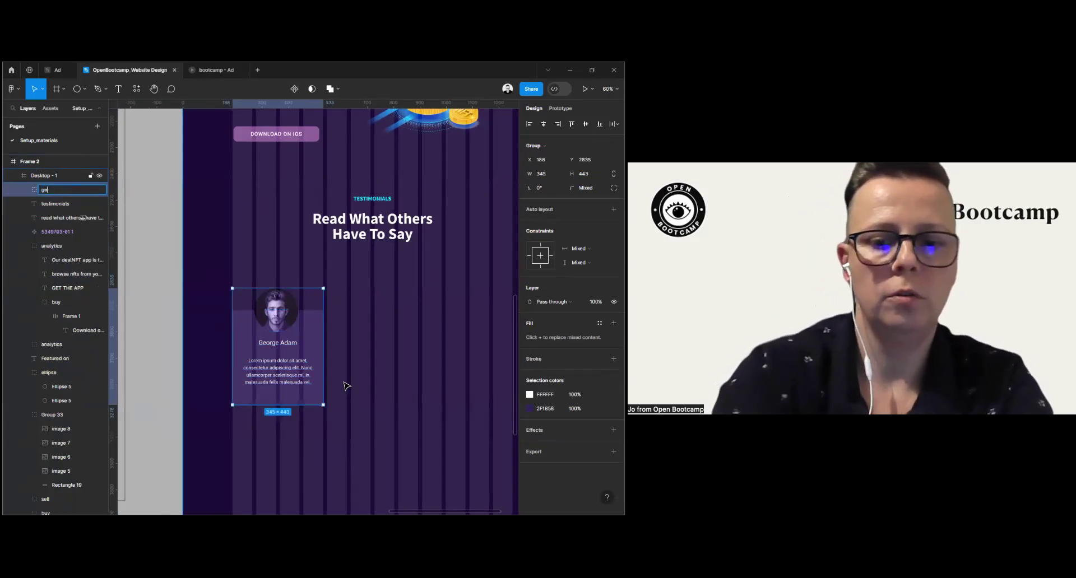
{"action": "left_click", "coordinate": [406, 413]}
Step: Duplicate the testimonial card twice along the row, with the copies at X 548 and X 908
{"action": "scroll", "coordinate": [406, 413], "scroll_direction": "down", "scroll_amount": 3}
{"action": "scroll", "coordinate": [405, 413], "scroll_direction": "down", "scroll_amount": 3}
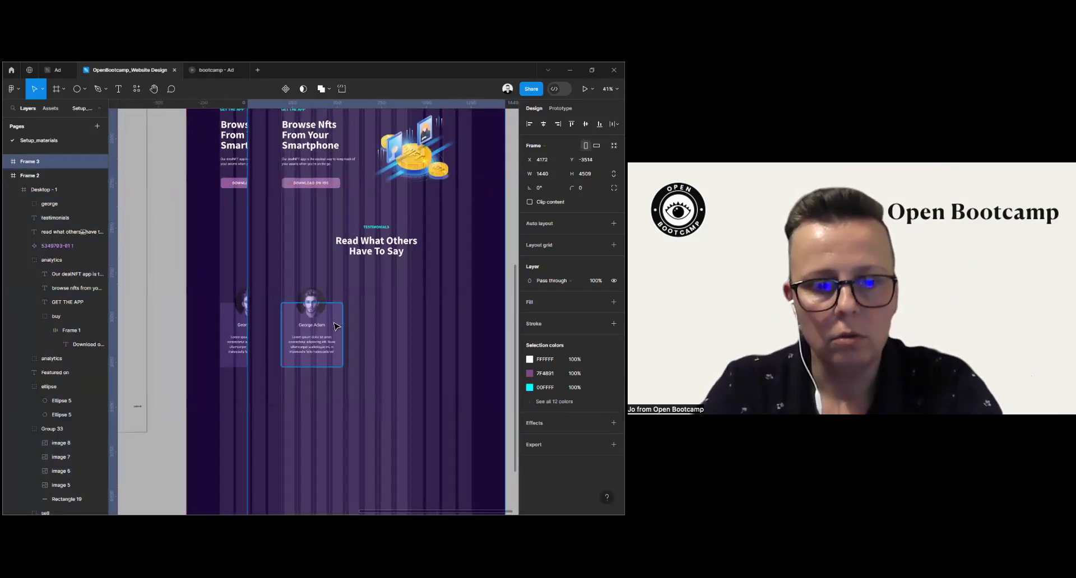
{"action": "left_click", "coordinate": [281, 317]}
{"action": "left_click", "coordinate": [277, 317]}
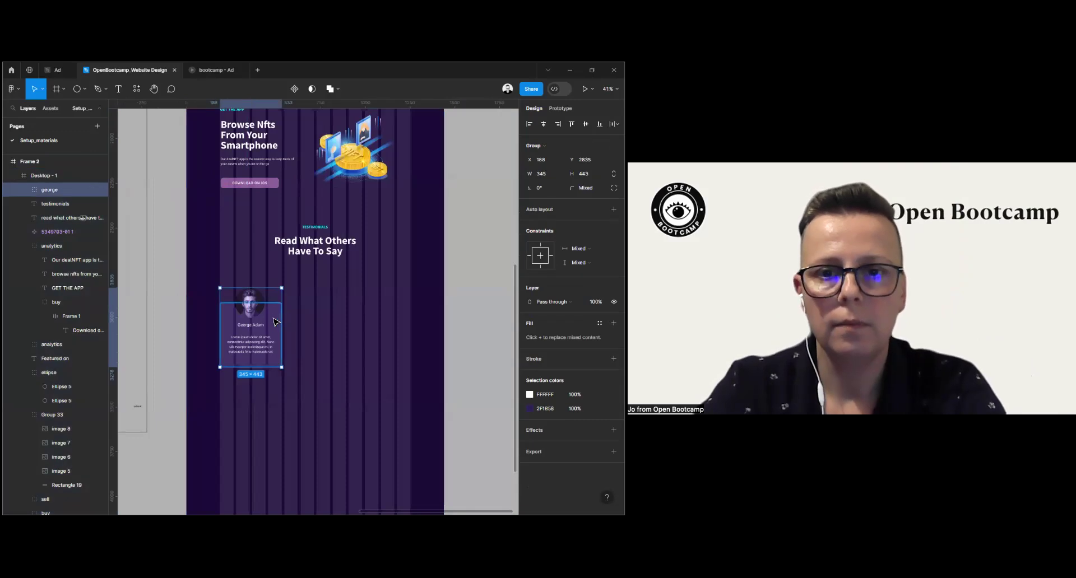
{"action": "left_click_drag", "start_coordinate": [279, 322], "coordinate": [409, 327]}
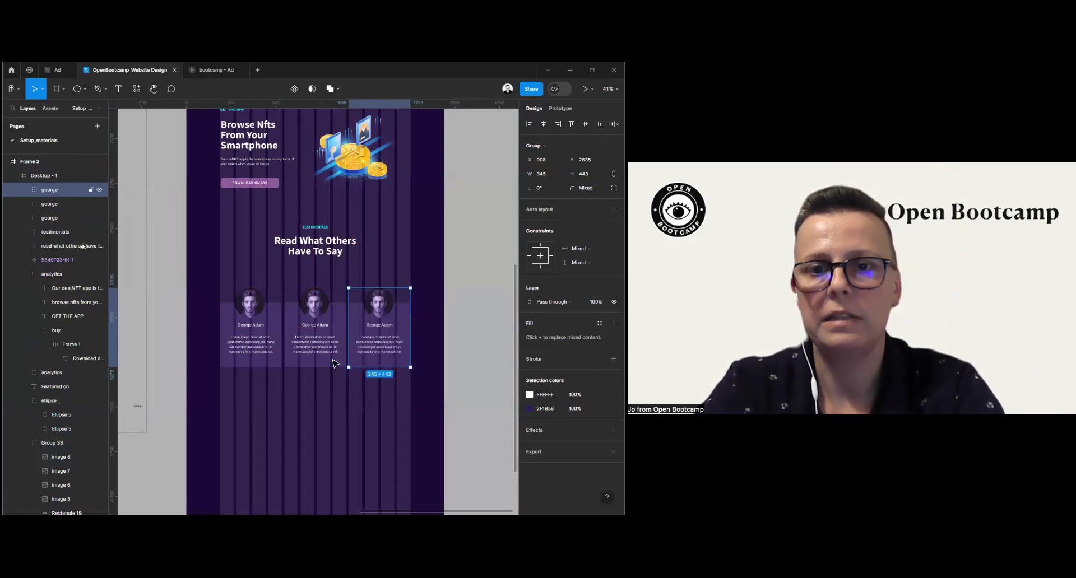
Step: Place the woman's photo over the middle card's portrait, enlarge it to 174 × 185 and centre it over the circle
{"action": "scroll", "coordinate": [342, 326], "scroll_direction": "down", "scroll_amount": 3}
{"action": "scroll", "coordinate": [224, 288], "scroll_direction": "left", "scroll_amount": 4}
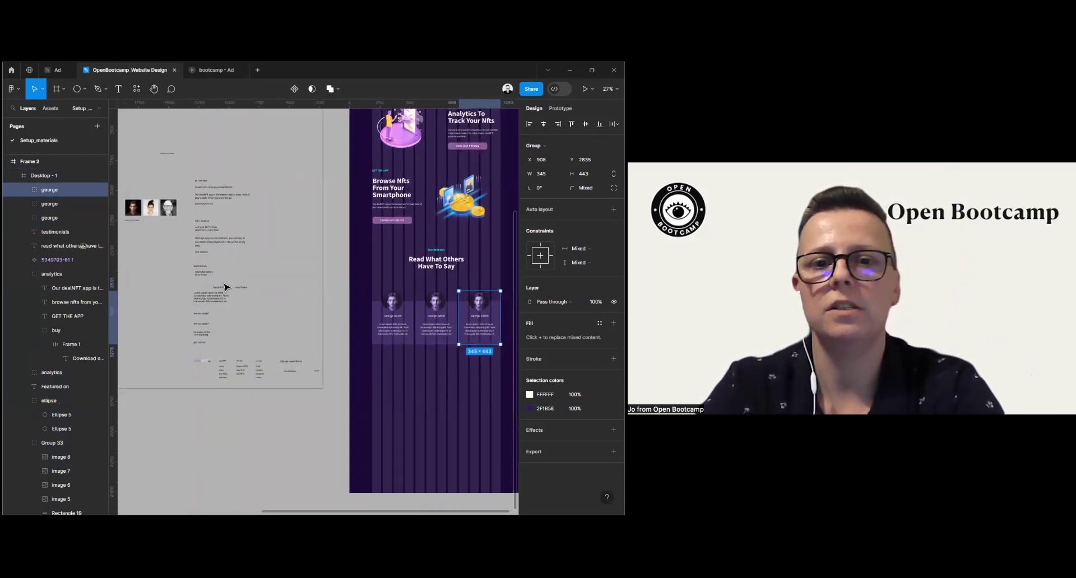
{"action": "left_click", "coordinate": [153, 212]}
{"action": "left_click_drag", "start_coordinate": [151, 209], "coordinate": [436, 304]}
{"action": "scroll", "coordinate": [434, 302], "scroll_direction": "up", "scroll_amount": 5}
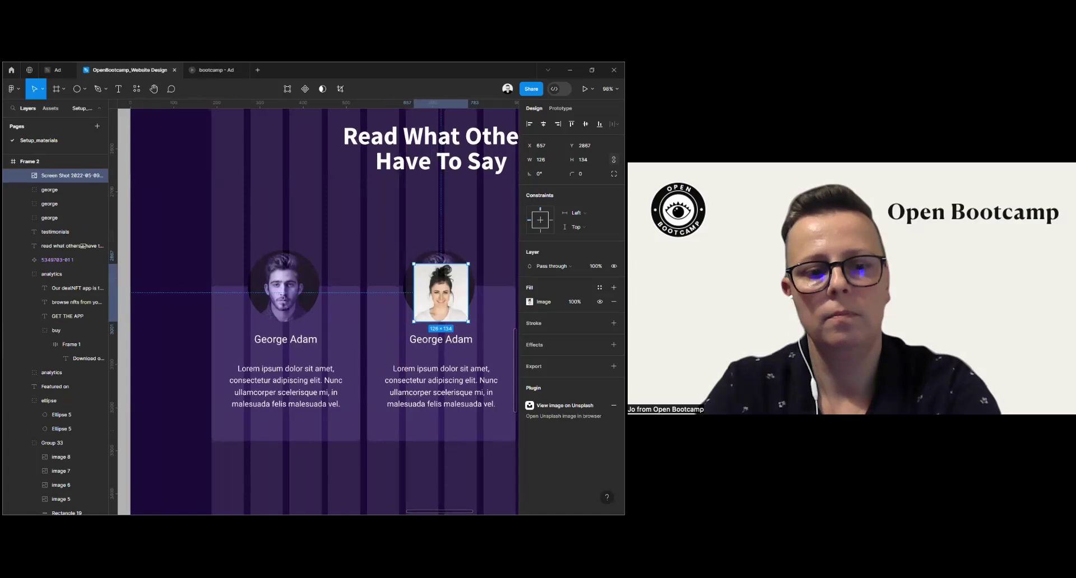
{"action": "left_click_drag", "start_coordinate": [449, 271], "coordinate": [449, 242]}
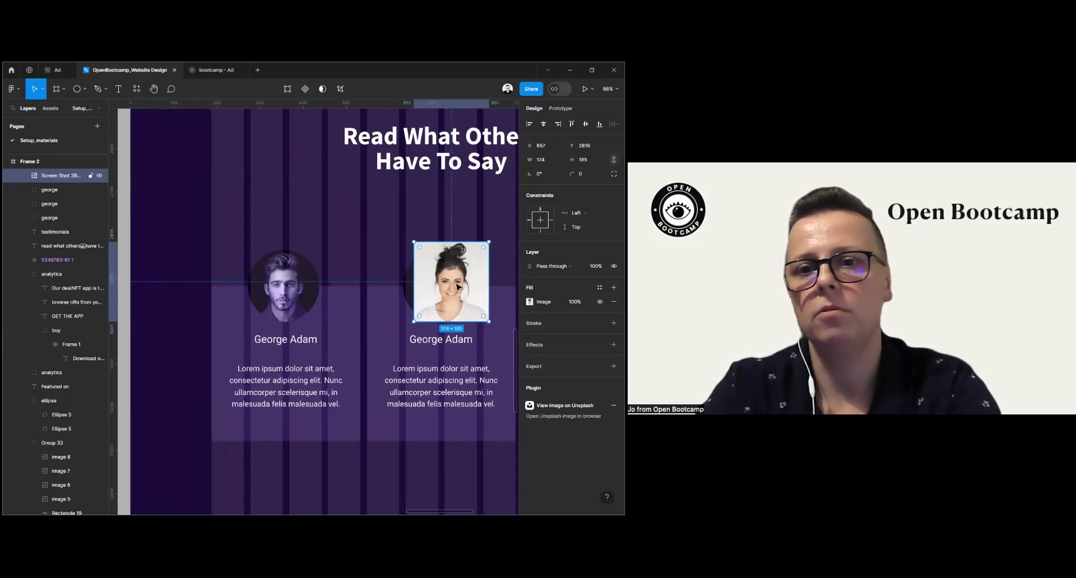
{"action": "left_click_drag", "start_coordinate": [448, 287], "coordinate": [451, 289]}
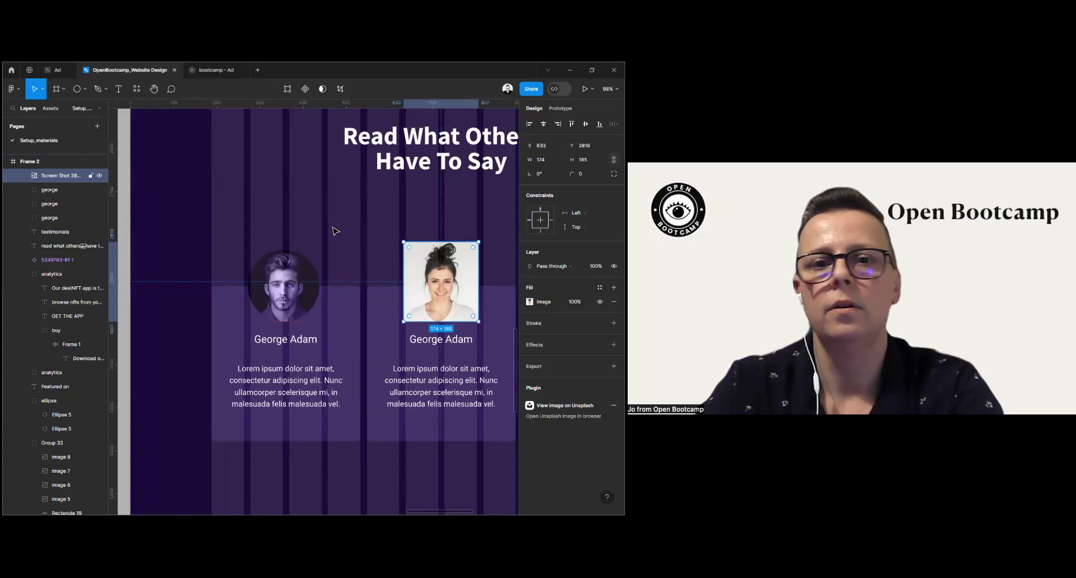
Step: Move the woman's photo into the middle card's mask group above the ellipse and hide the original portrait
{"action": "left_click", "coordinate": [44, 189]}
{"action": "scroll", "coordinate": [353, 274], "scroll_direction": "right", "scroll_amount": 5}
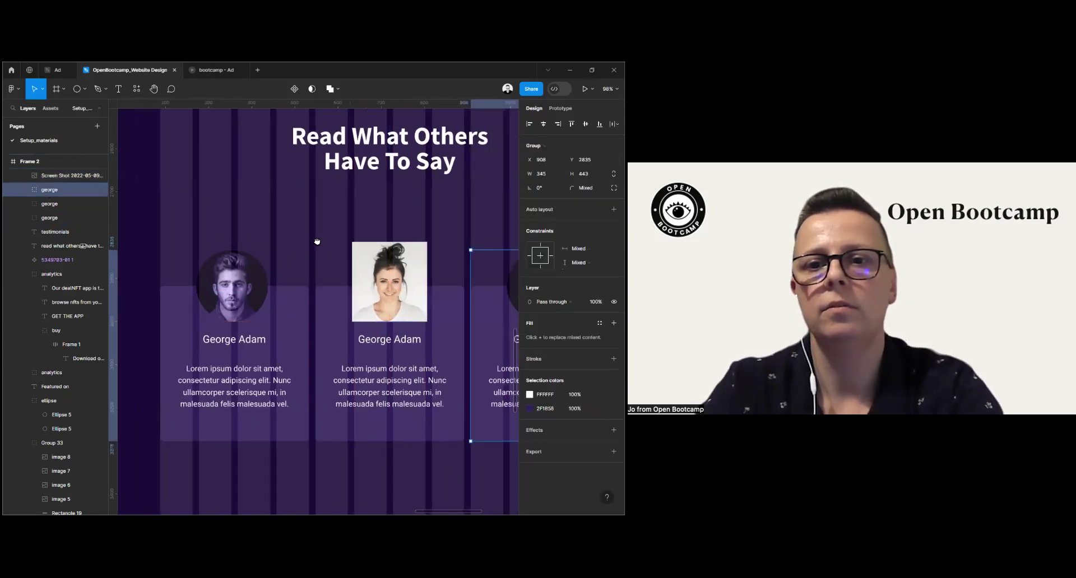
{"action": "scroll", "coordinate": [353, 275], "scroll_direction": "down", "scroll_amount": 3}
{"action": "left_click", "coordinate": [45, 204]}
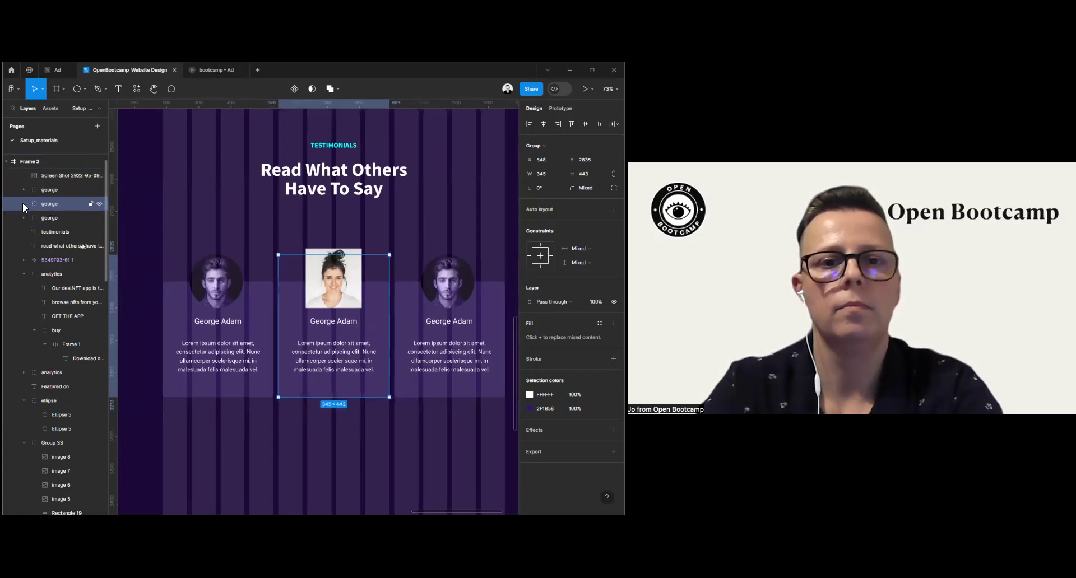
{"action": "left_click", "coordinate": [23, 203]}
{"action": "left_click_drag", "start_coordinate": [61, 175], "coordinate": [66, 257]}
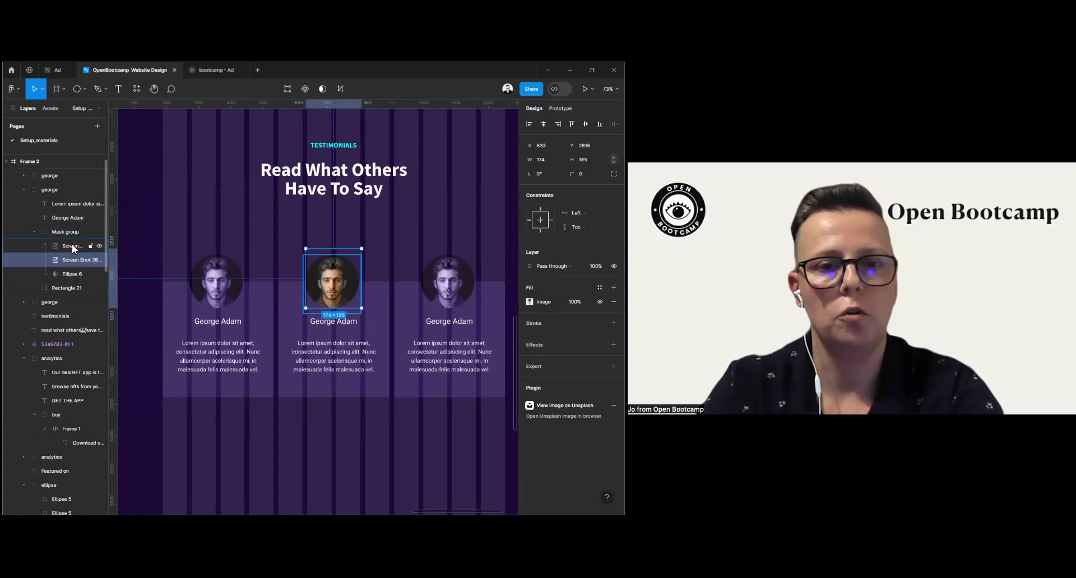
{"action": "left_click", "coordinate": [72, 245]}
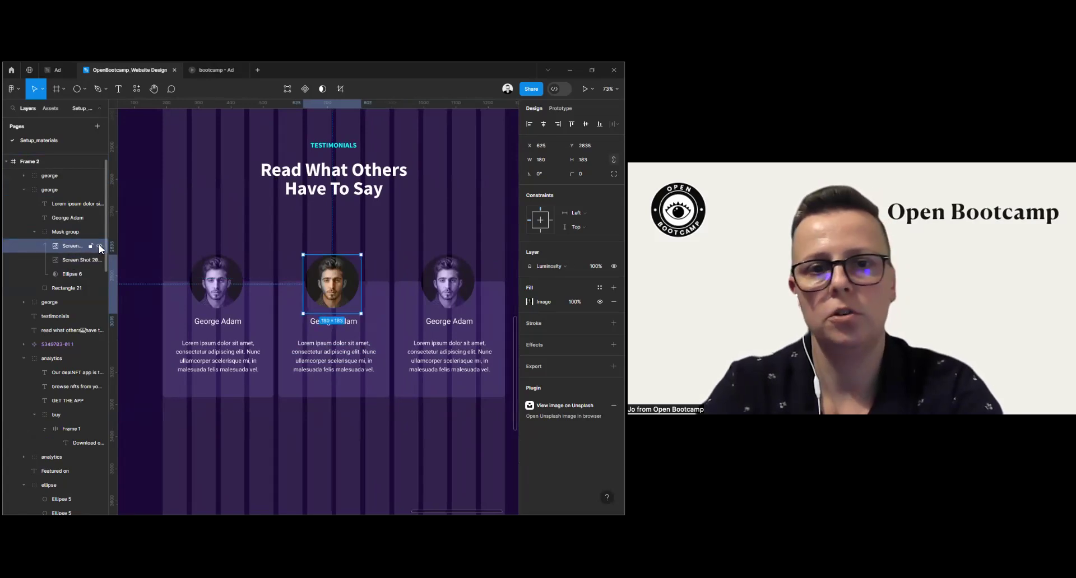
{"action": "left_click", "coordinate": [99, 246]}
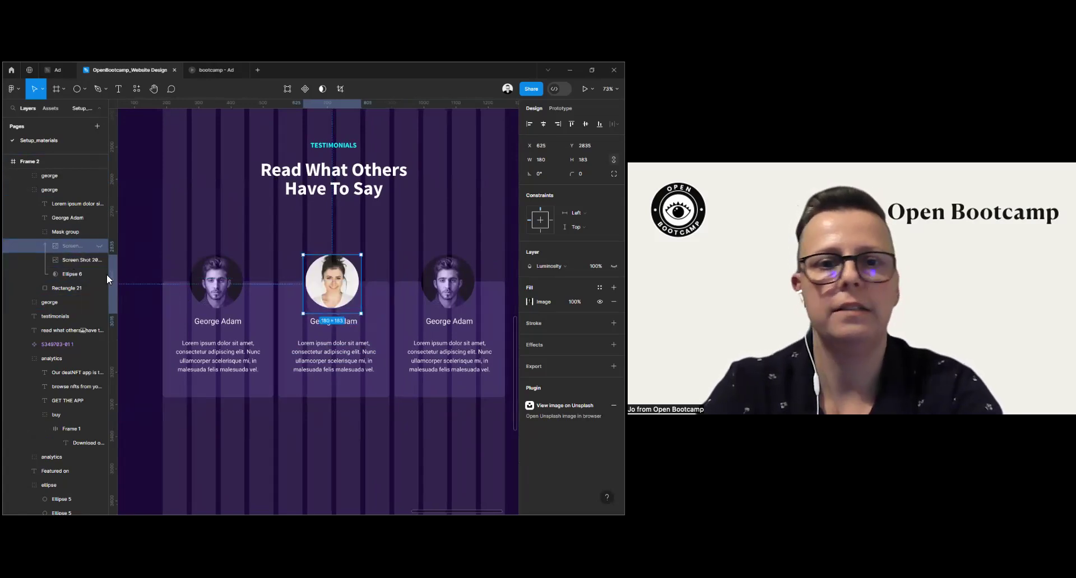
Step: Nudge the woman's photo inside the circular mask to X 630, Y 2828
{"action": "left_click", "coordinate": [79, 260]}
{"action": "key", "text": "Down"}
{"action": "key", "text": "Down"}
{"action": "key", "text": "Down"}
{"action": "key", "text": "Down"}
{"action": "key", "text": "Down"}
{"action": "key", "text": "Down"}
{"action": "key", "text": "Down"}
{"action": "key", "text": "Down"}
{"action": "key", "text": "Left"}
{"action": "key", "text": "Left"}
{"action": "key", "text": "Down"}
{"action": "key", "text": "Down"}
{"action": "key", "text": "Down"}
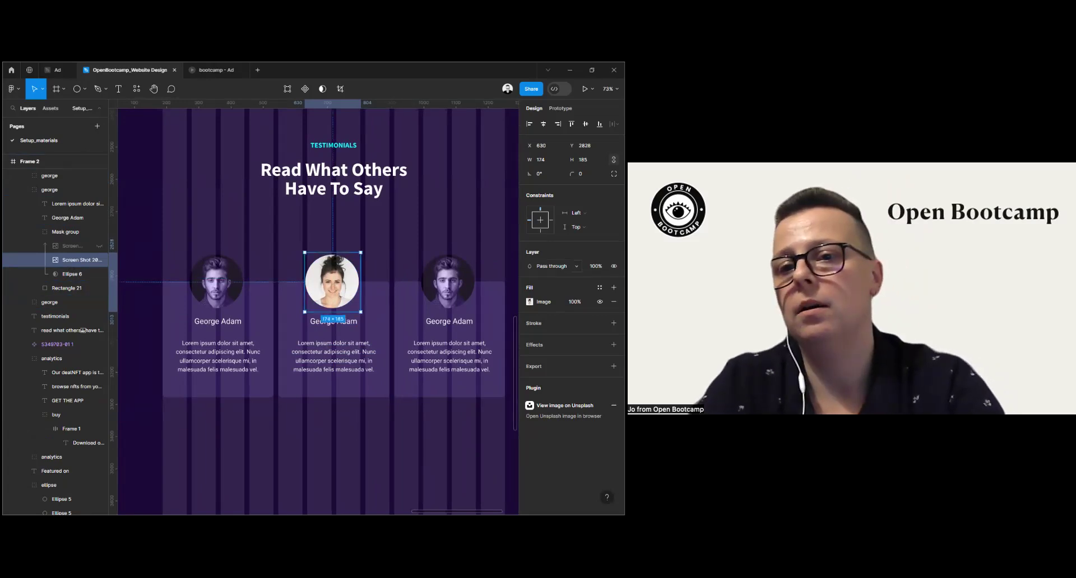
Step: Set the blend mode of the woman's photo in the middle card to Luminosity
{"action": "left_click", "coordinate": [554, 266]}
{"action": "left_click", "coordinate": [547, 483]}
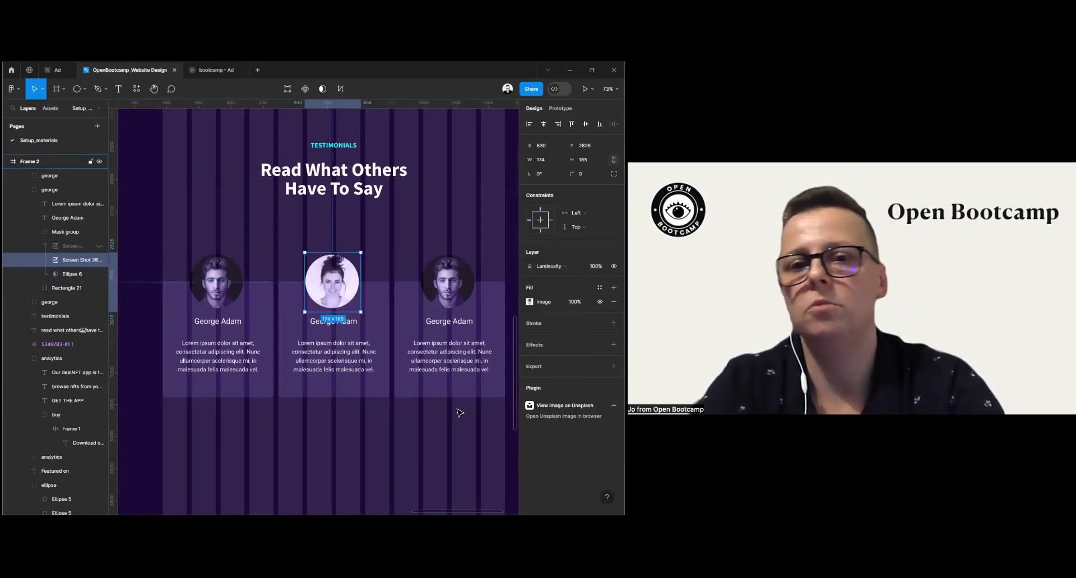
{"action": "left_click", "coordinate": [442, 450]}
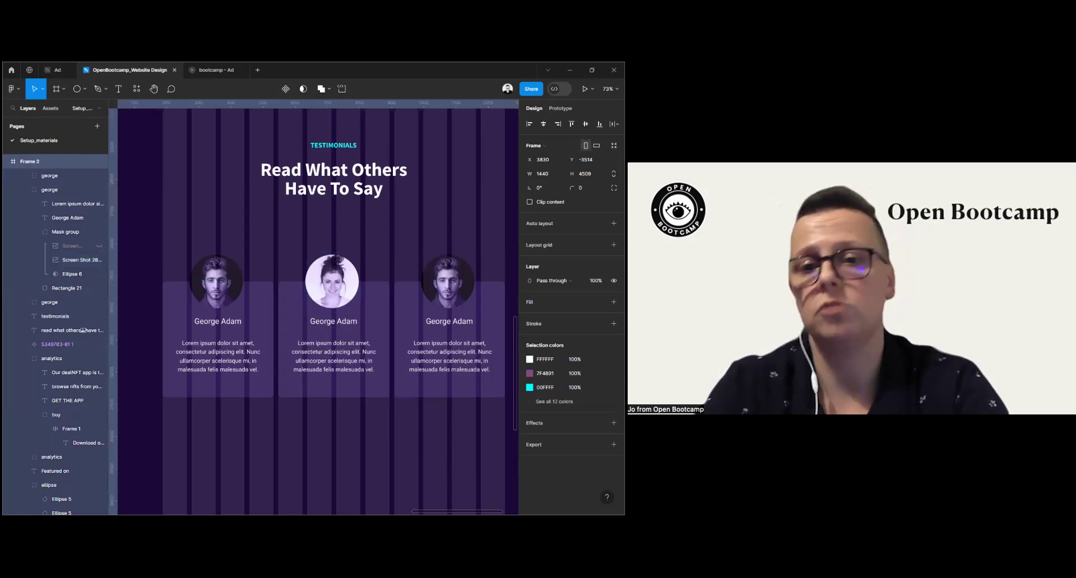
Step: Place the photo of the man with glasses over the third card's portrait and enlarge it to 162 × 163
{"action": "scroll", "coordinate": [434, 438], "scroll_direction": "right", "scroll_amount": 3}
{"action": "left_click", "coordinate": [379, 284]}
{"action": "scroll", "coordinate": [370, 288], "scroll_direction": "down", "scroll_amount": 5}
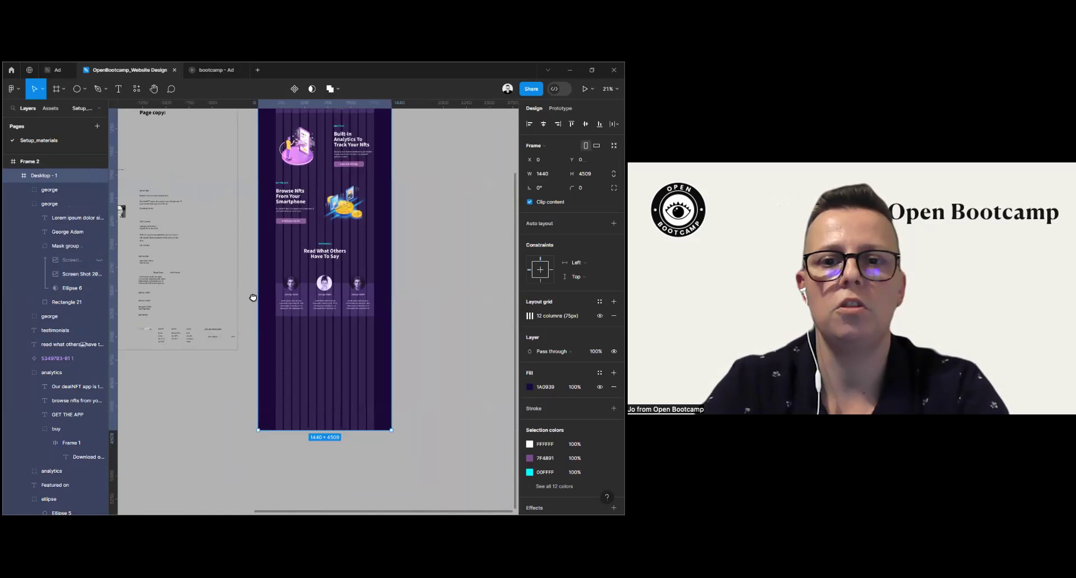
{"action": "left_click_drag", "start_coordinate": [253, 297], "coordinate": [331, 300]}
{"action": "left_click", "coordinate": [176, 211]}
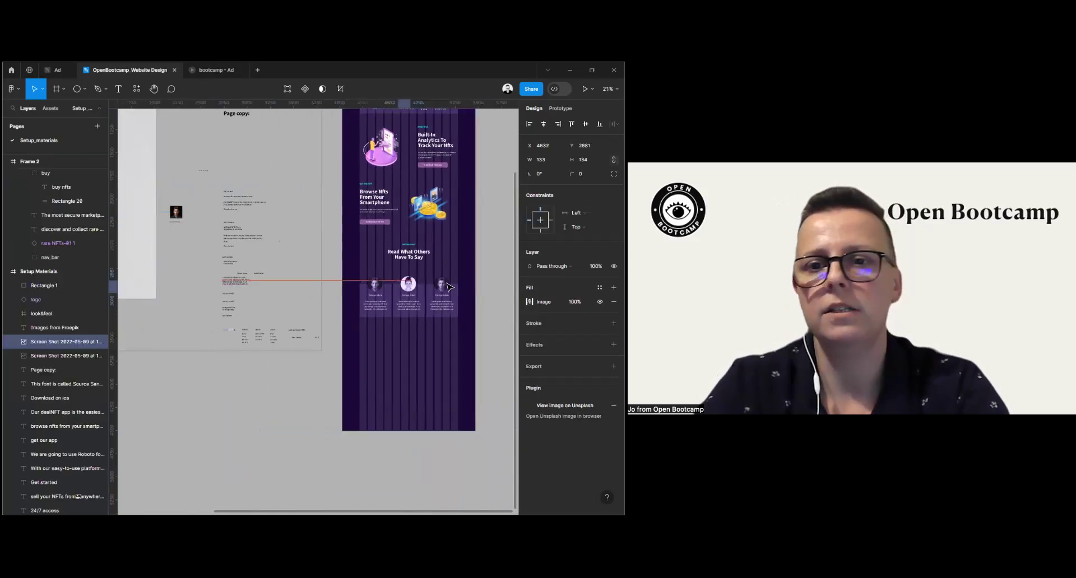
{"action": "left_click_drag", "start_coordinate": [448, 287], "coordinate": [448, 288]}
{"action": "scroll", "coordinate": [472, 221], "scroll_direction": "up", "scroll_amount": 2}
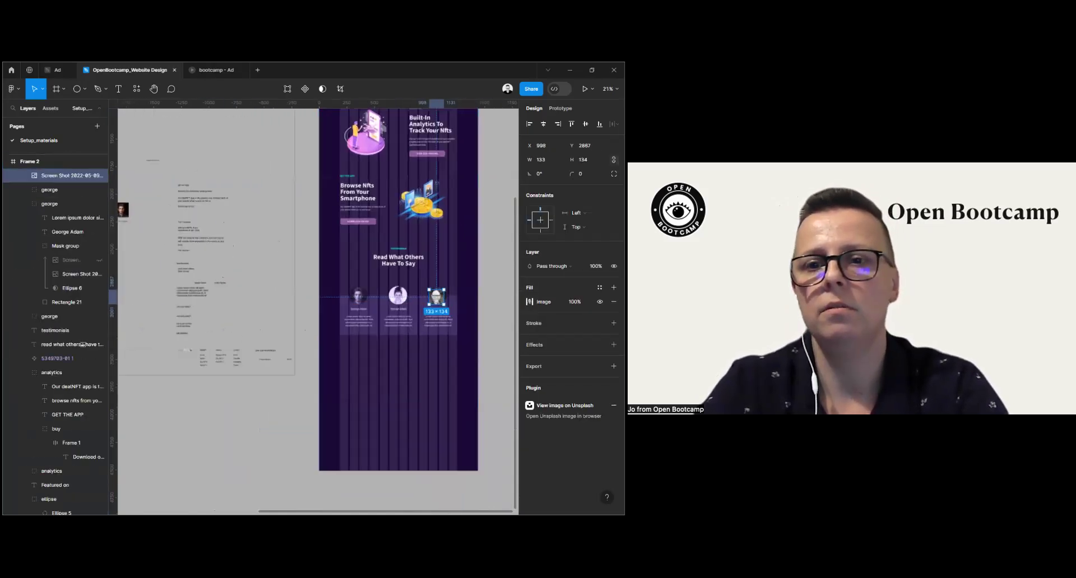
{"action": "scroll", "coordinate": [448, 264], "scroll_direction": "up", "scroll_amount": 7}
{"action": "left_click_drag", "start_coordinate": [339, 358], "coordinate": [372, 369]}
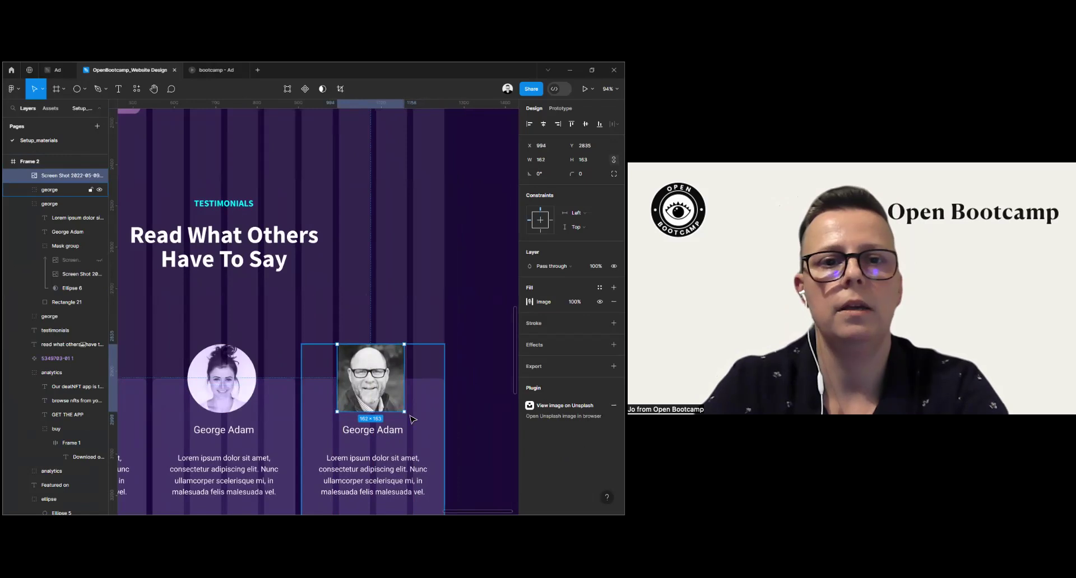
Step: Move the bespectacled man's photo into the third card's mask group above the ellipse and hide the original portrait
{"action": "left_click", "coordinate": [23, 190]}
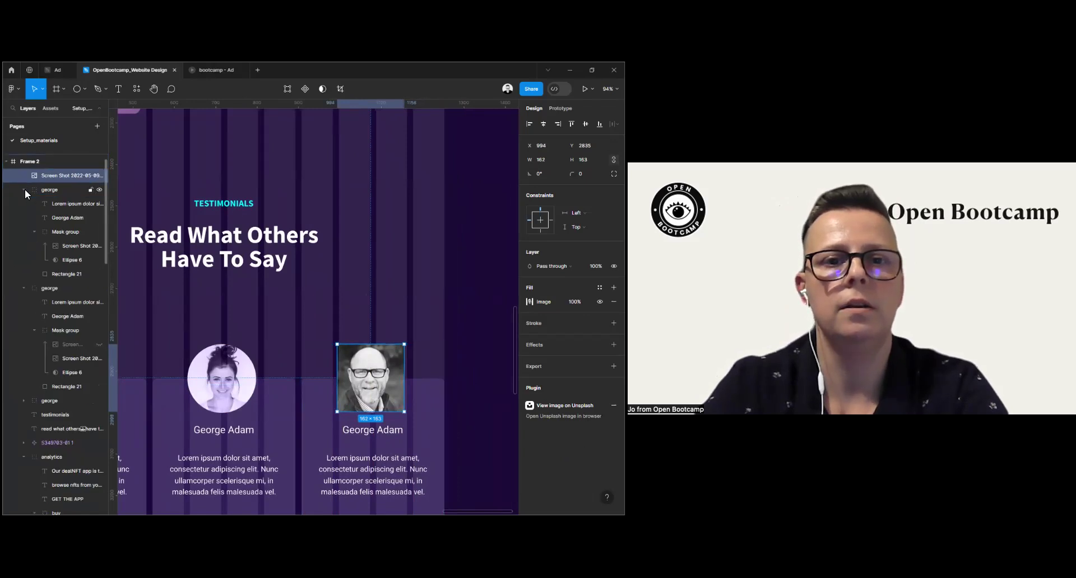
{"action": "left_click_drag", "start_coordinate": [53, 171], "coordinate": [68, 251]}
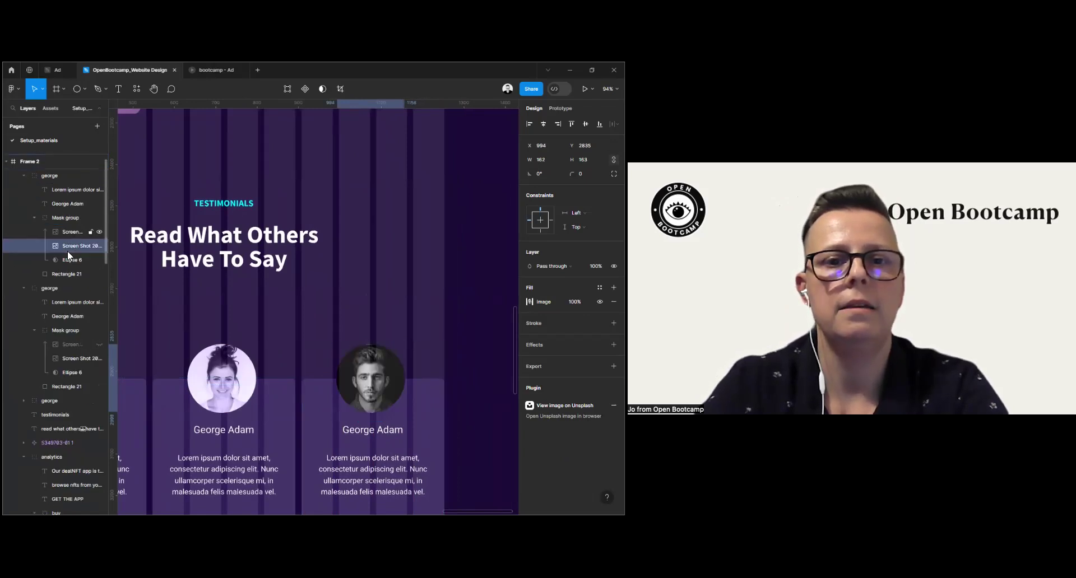
{"action": "left_click", "coordinate": [72, 231]}
{"action": "left_click", "coordinate": [99, 231]}
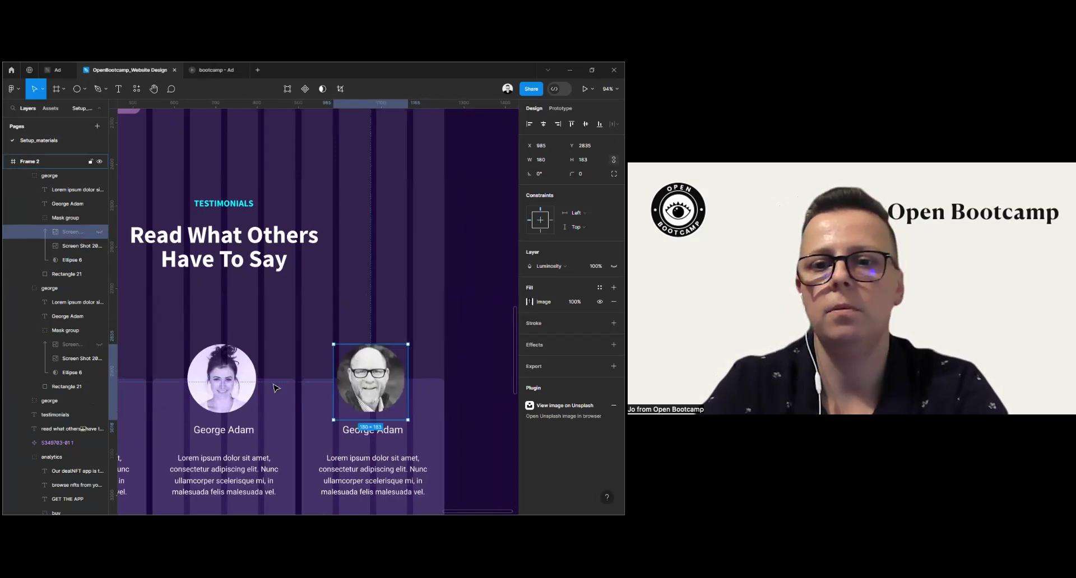
Step: Set the blend mode of the bespectacled man's photo in the third card to Luminosity
{"action": "left_click", "coordinate": [370, 381]}
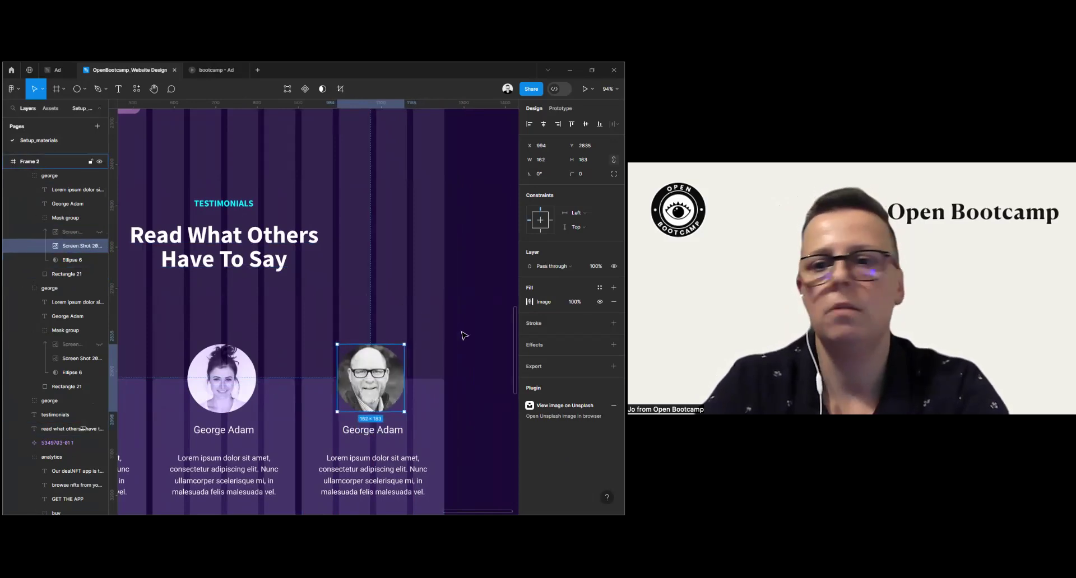
{"action": "left_click", "coordinate": [552, 266]}
{"action": "left_click", "coordinate": [547, 477]}
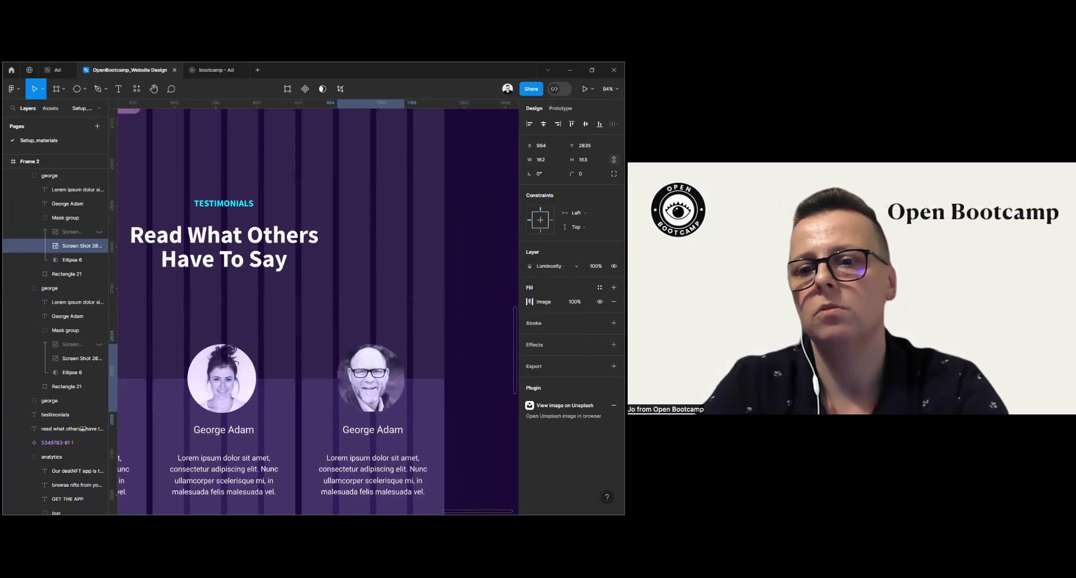
{"action": "scroll", "coordinate": [415, 336], "scroll_direction": "up", "scroll_amount": 2}
{"action": "left_click", "coordinate": [414, 356]}
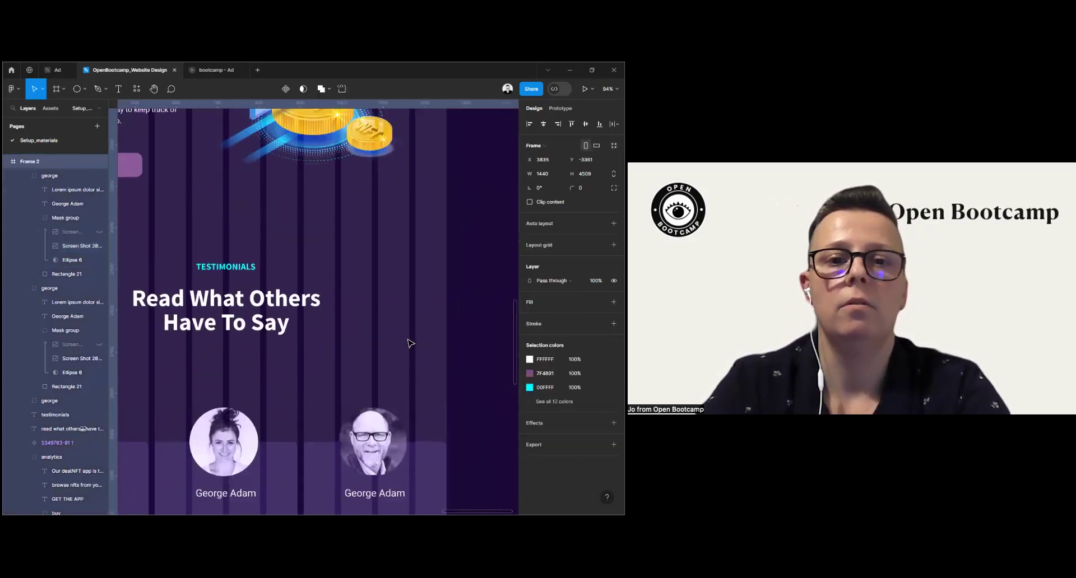
Step: Move all three testimonial cards together up to Y 2818, closer to the section heading
{"action": "scroll", "coordinate": [411, 342], "scroll_direction": "down", "scroll_amount": 6}
{"action": "left_click", "coordinate": [470, 304]}
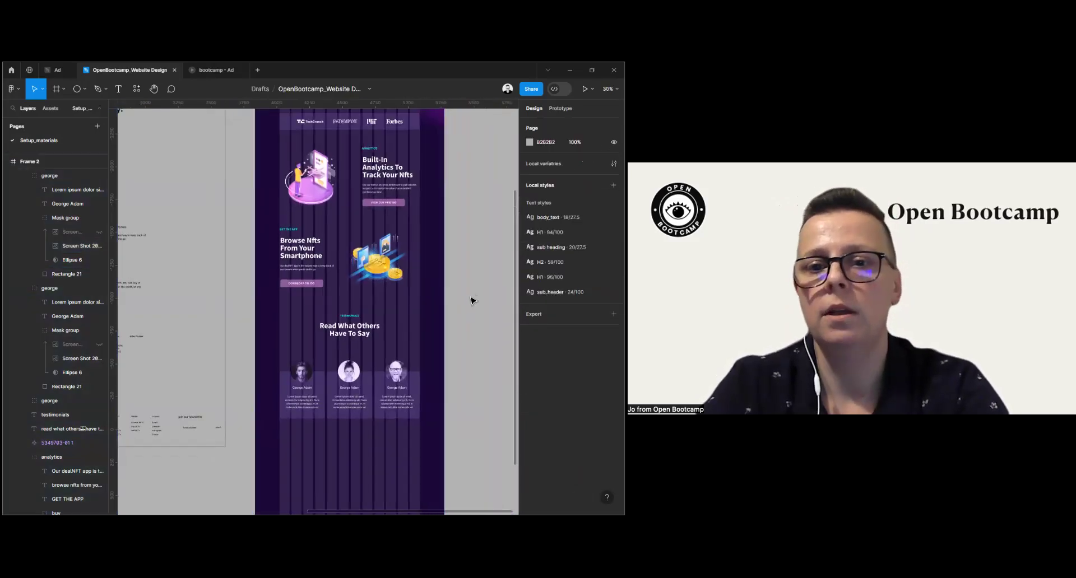
{"action": "scroll", "coordinate": [474, 283], "scroll_direction": "down", "scroll_amount": 1}
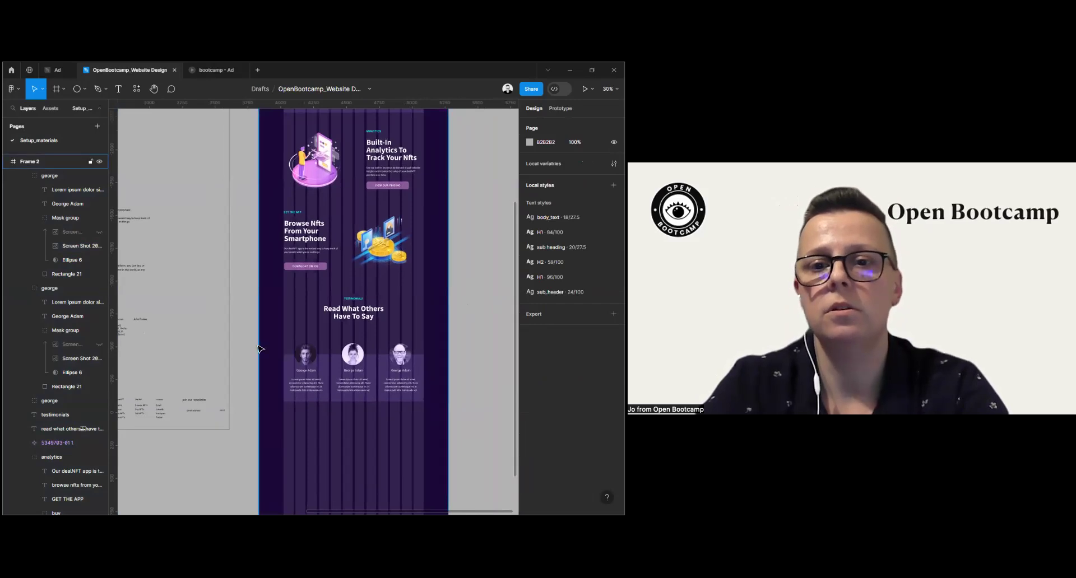
{"action": "left_click", "coordinate": [359, 403]}
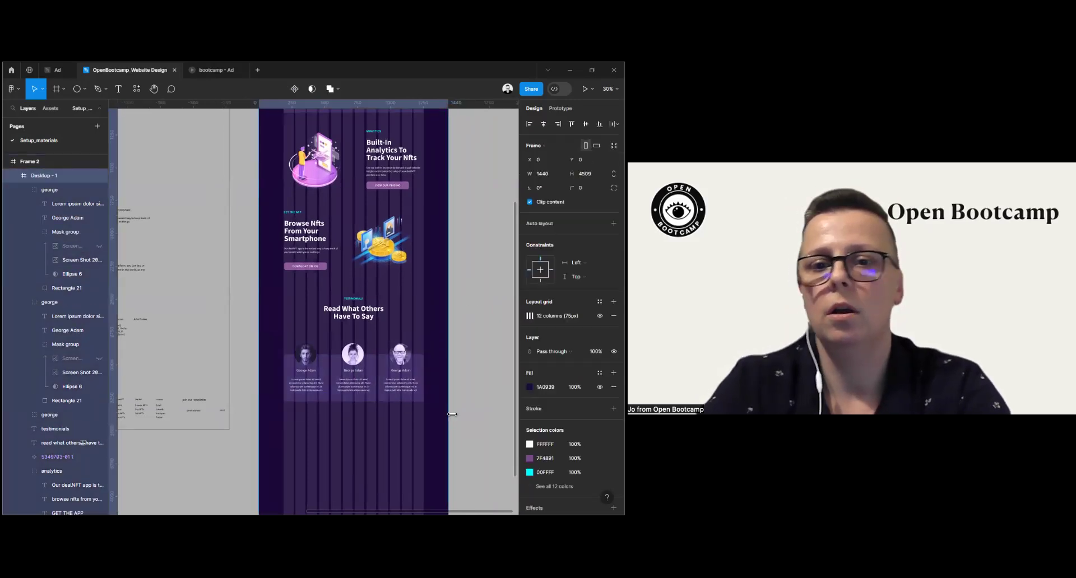
{"action": "left_click", "coordinate": [408, 380]}
{"action": "left_click", "coordinate": [359, 352], "text": "shift"}
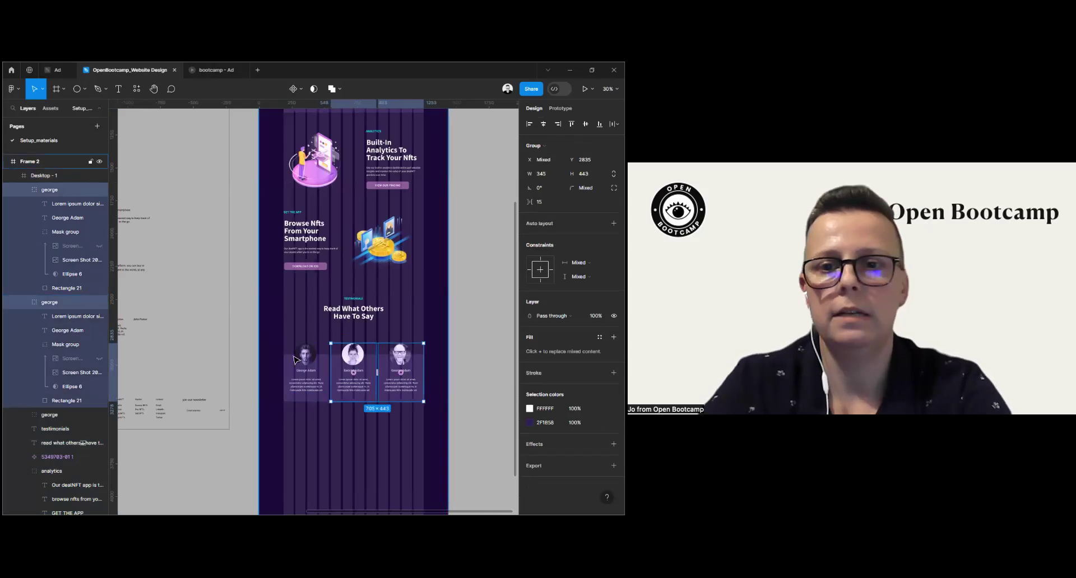
{"action": "left_click", "coordinate": [295, 359], "text": "shift"}
{"action": "key", "text": "Up"}
{"action": "key", "text": "Up"}
{"action": "key", "text": "Up"}
{"action": "key", "text": "Up"}
{"action": "key", "text": "Up"}
{"action": "key", "text": "Up"}
{"action": "key", "text": "Up"}
{"action": "key", "text": "Up"}
{"action": "key", "text": "Up"}
{"action": "key", "text": "Up"}
{"action": "key", "text": "Up"}
{"action": "key", "text": "Up"}
{"action": "key", "text": "Up"}
{"action": "key", "text": "Up"}
{"action": "key", "text": "Up"}
{"action": "key", "text": "Up"}
{"action": "key", "text": "Up"}
{"action": "key", "text": "Up"}
{"action": "key", "text": "Up"}
{"action": "key", "text": "Up"}
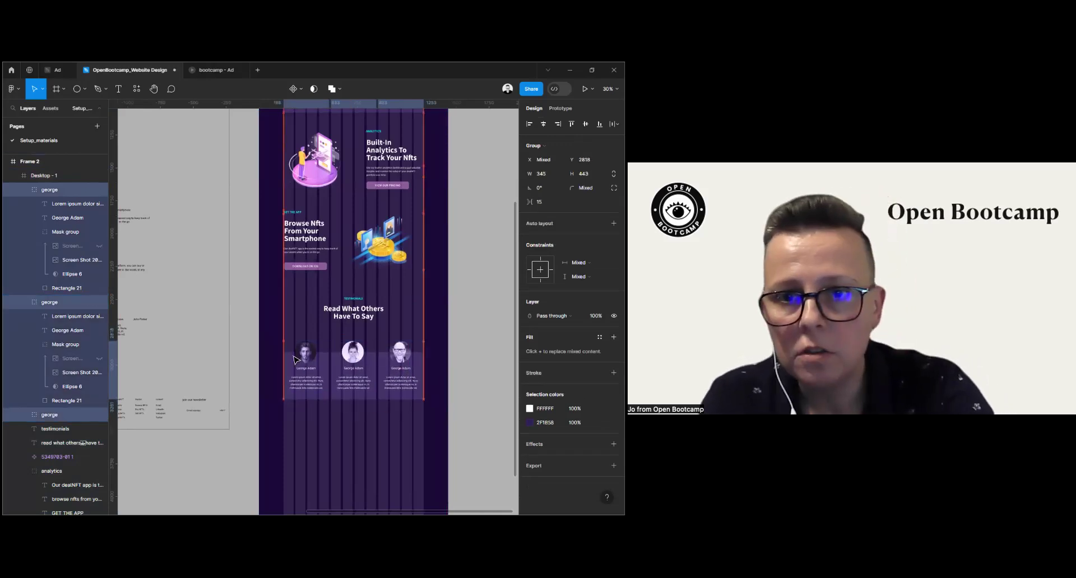
Step: Move the three testimonial cards up together to Y 2744, tightening the gap beneath the section heading
{"action": "key", "text": "Up"}
{"action": "key", "text": "Up"}
{"action": "key", "text": "Up"}
{"action": "key", "text": "Up"}
{"action": "key", "text": "Up"}
{"action": "key", "text": "Up"}
{"action": "key", "text": "Up"}
{"action": "key", "text": "Up"}
{"action": "key", "text": "Up"}
{"action": "key", "text": "Up"}
{"action": "key", "text": "Up"}
{"action": "key", "text": "Up"}
{"action": "key", "text": "Up"}
{"action": "key", "text": "Up"}
{"action": "key", "text": "Up"}
{"action": "key", "text": "Up"}
{"action": "key", "text": "Up"}
{"action": "key", "text": "Up"}
{"action": "key", "text": "Up"}
{"action": "key", "text": "Up"}
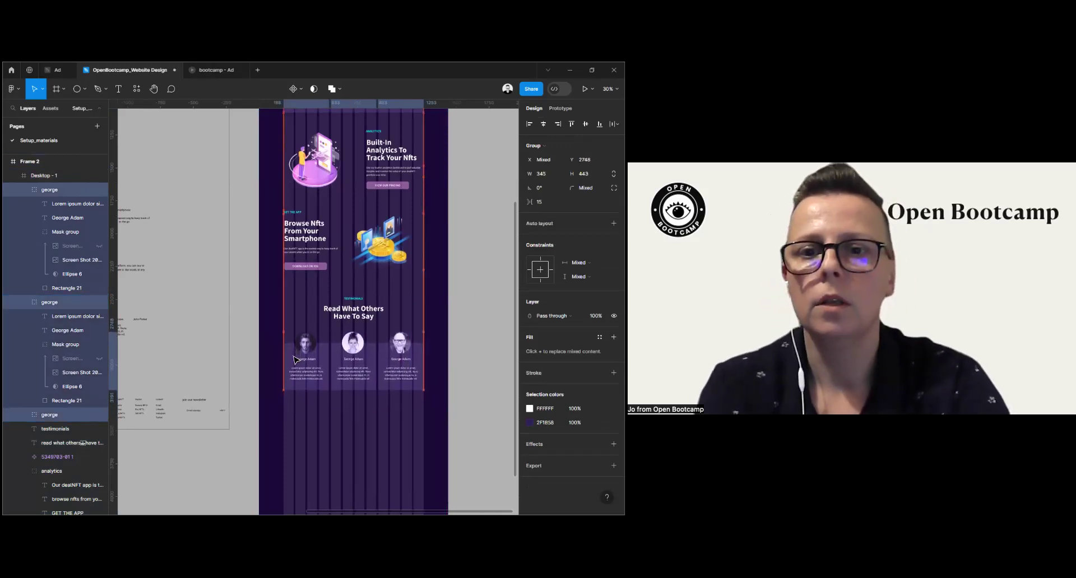
Step: Hide the rulers and layout grid, and shift the testimonials label, heading and all three cards up together as one selection
{"action": "left_click", "coordinate": [369, 312], "text": "shift"}
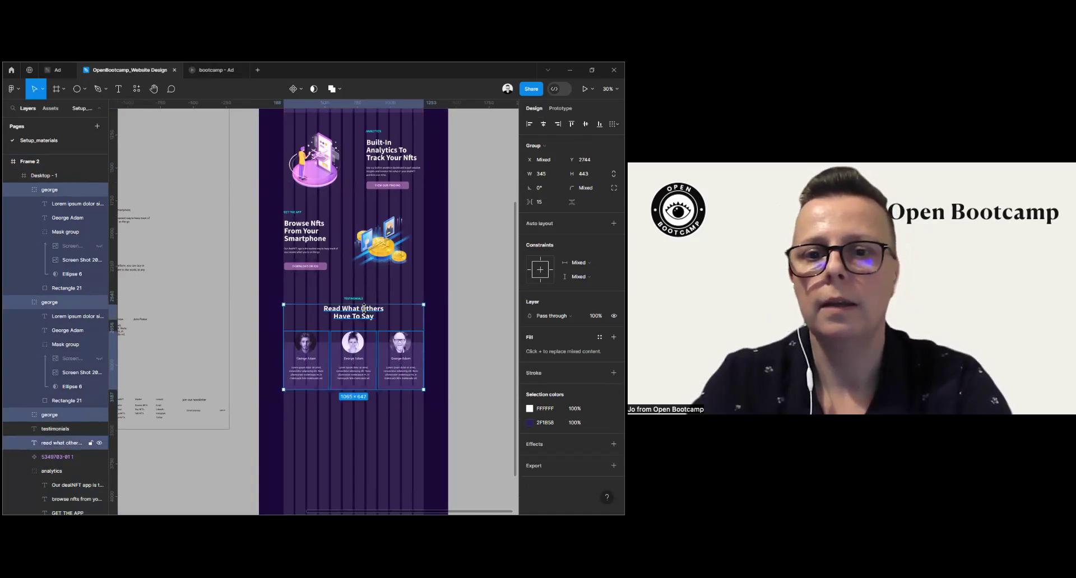
{"action": "left_click", "coordinate": [357, 300], "text": "shift"}
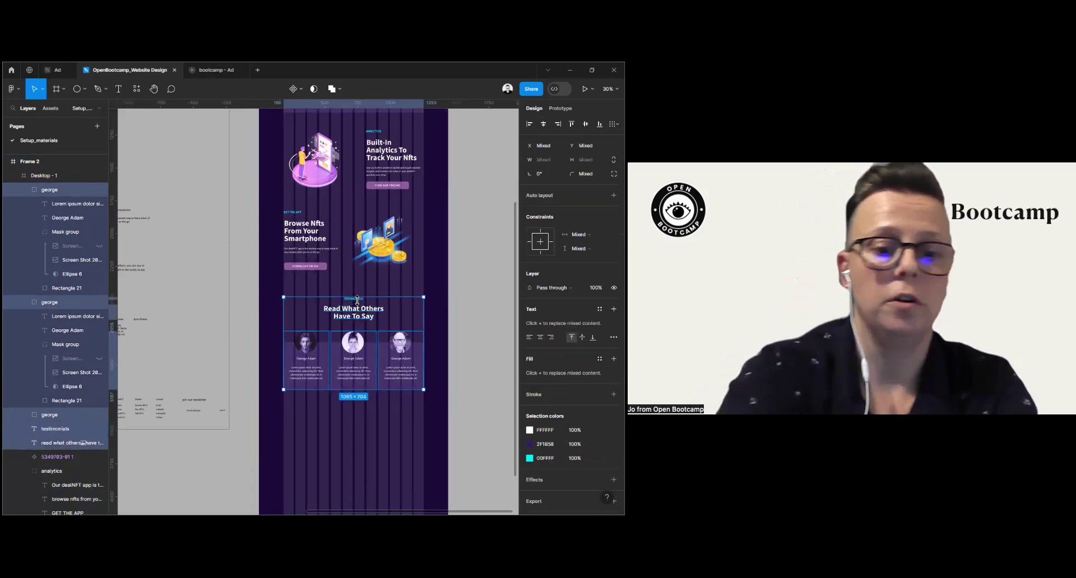
{"action": "key", "text": "ctrl+shift+4"}
{"action": "key", "text": "shift+r"}
{"action": "key", "text": "t"}
{"action": "key", "text": "f"}
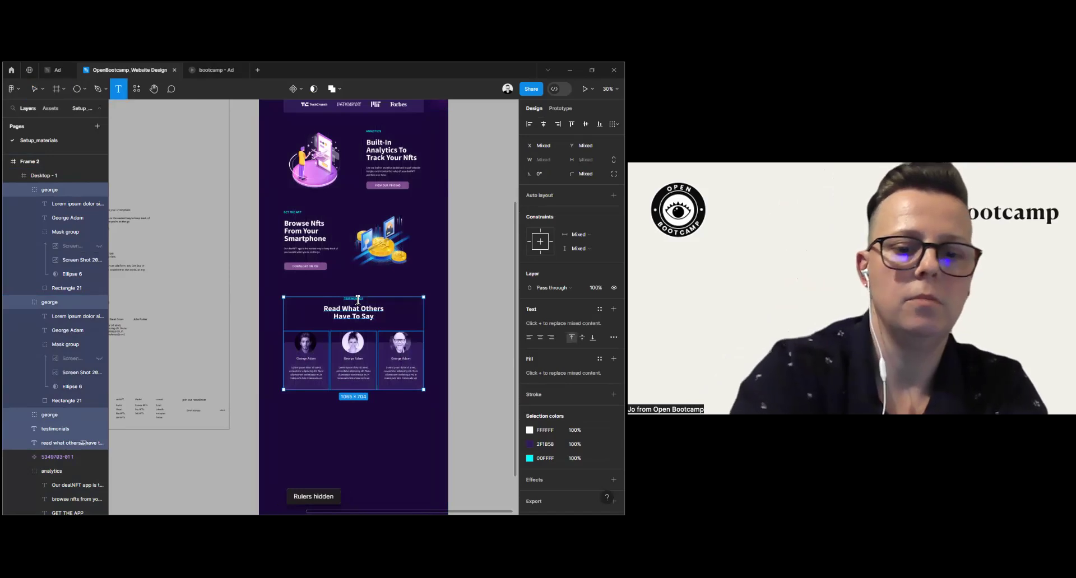
{"action": "key", "text": "s"}
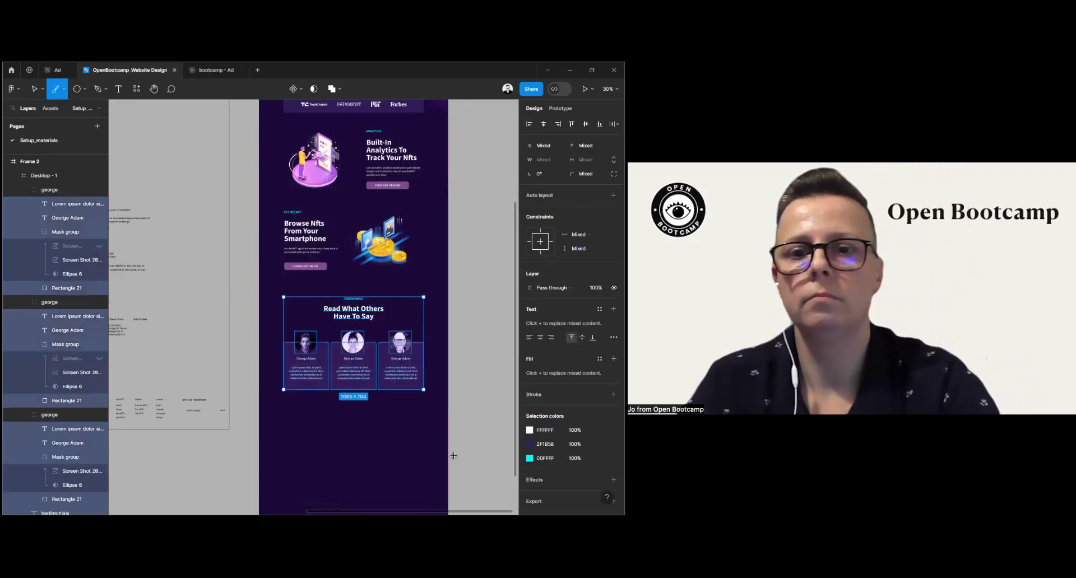
{"action": "key", "text": "shift+Up"}
{"action": "key", "text": "shift+Up"}
{"action": "key", "text": "shift+Up"}
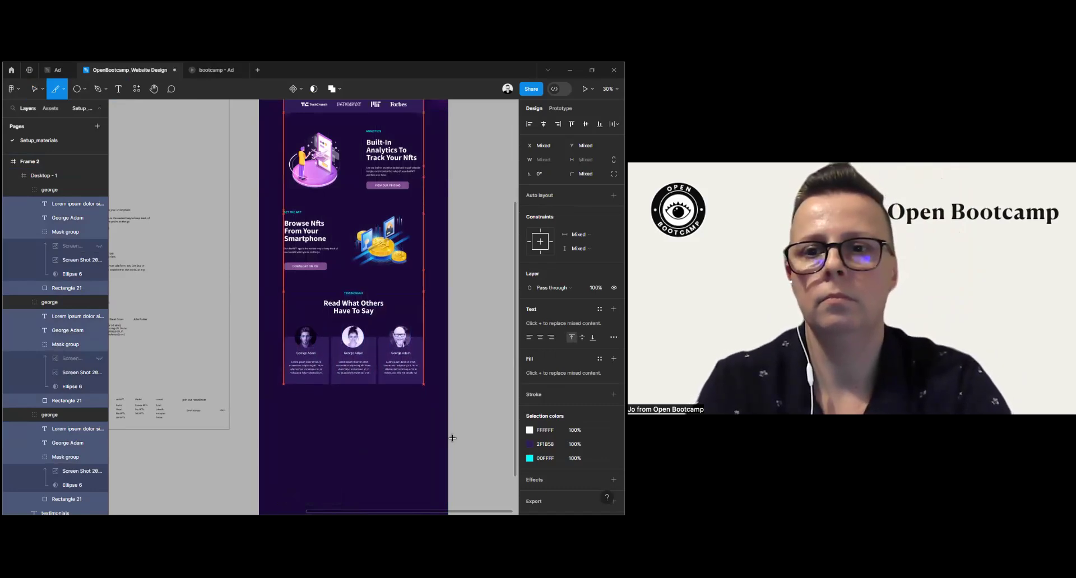
{"action": "left_click", "coordinate": [454, 309]}
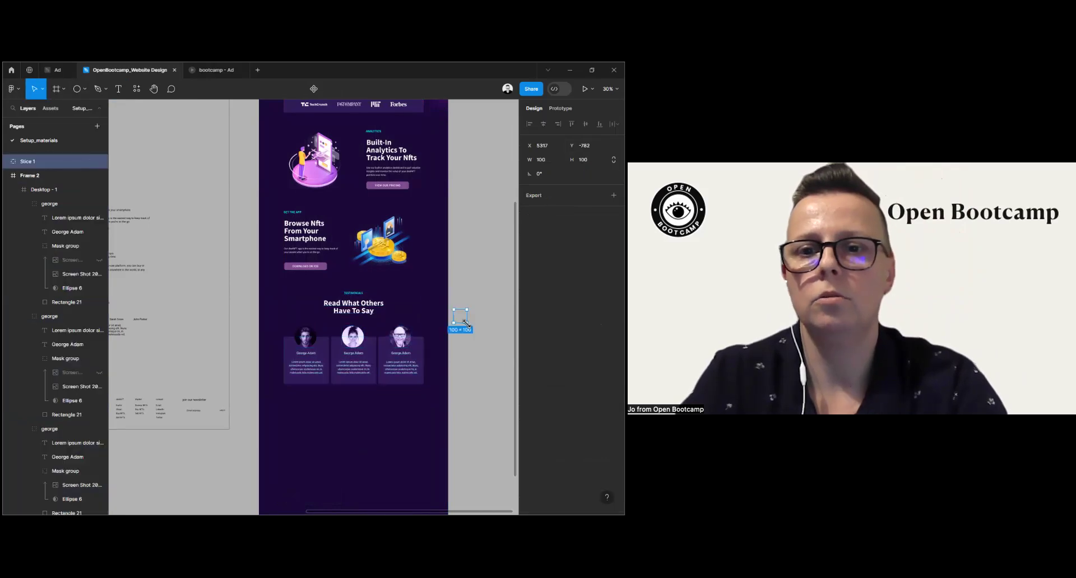
{"action": "scroll", "coordinate": [466, 324], "scroll_direction": "up", "scroll_amount": 1}
{"action": "left_click", "coordinate": [476, 353]}
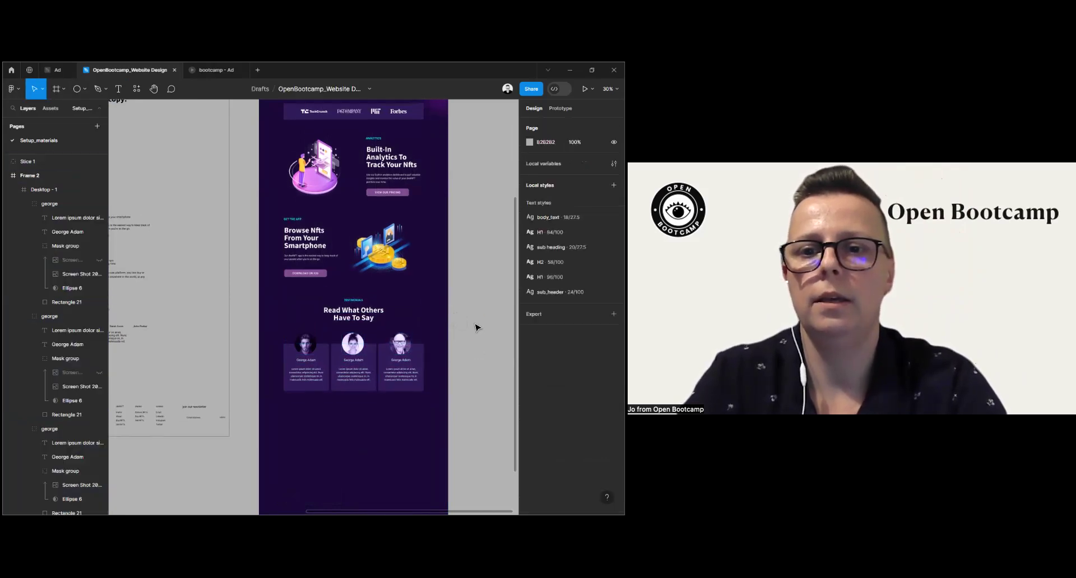
Step: Add a layout grid to Frame 2 and change it to 12 columns
{"action": "scroll", "coordinate": [477, 337], "scroll_direction": "up", "scroll_amount": 2}
{"action": "scroll", "coordinate": [477, 334], "scroll_direction": "up", "scroll_amount": 5}
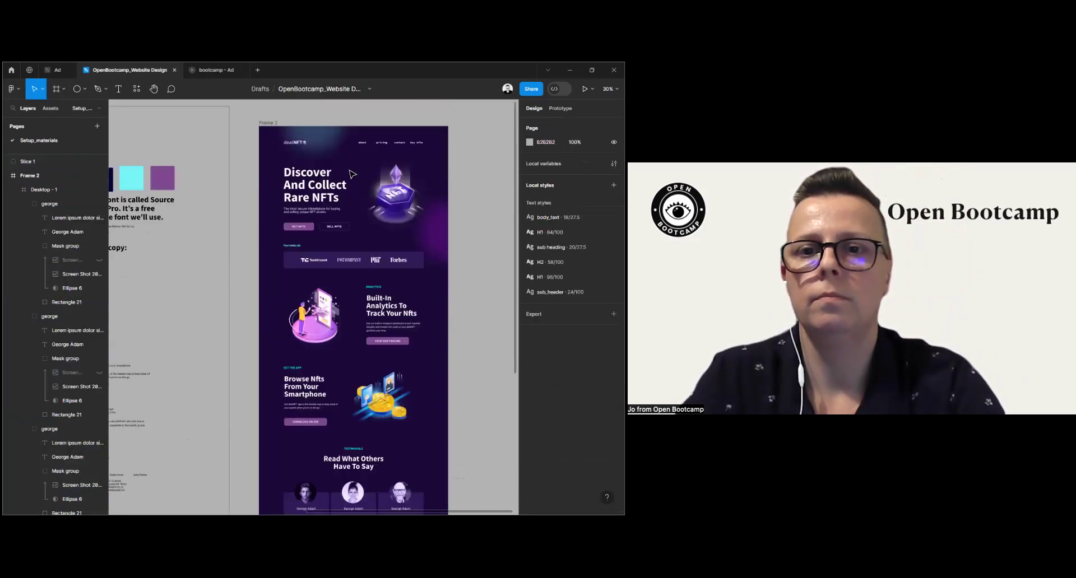
{"action": "scroll", "coordinate": [281, 171], "scroll_direction": "down", "scroll_amount": 10}
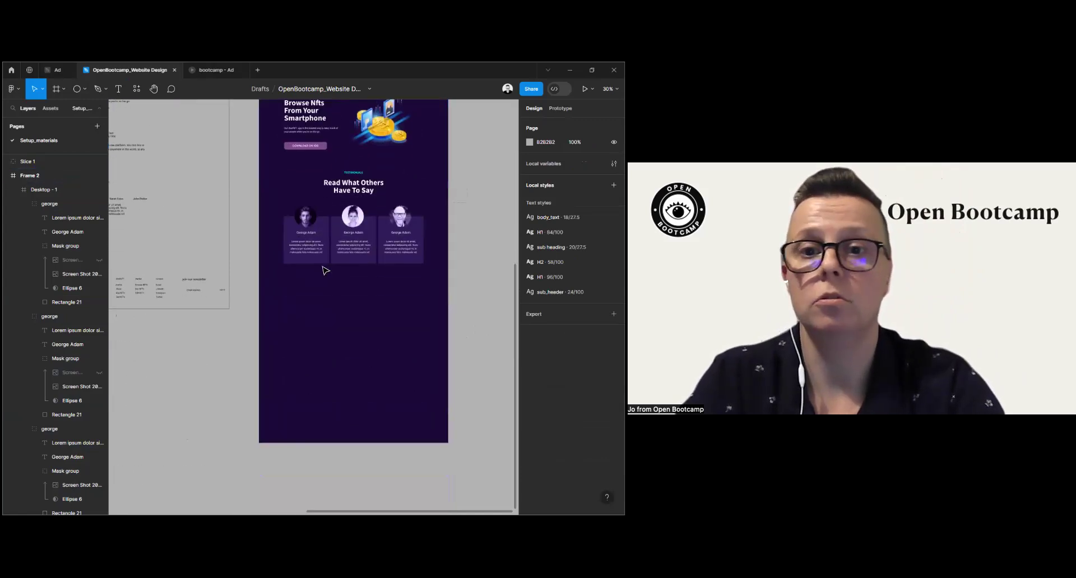
{"action": "scroll", "coordinate": [302, 216], "scroll_direction": "up", "scroll_amount": 11}
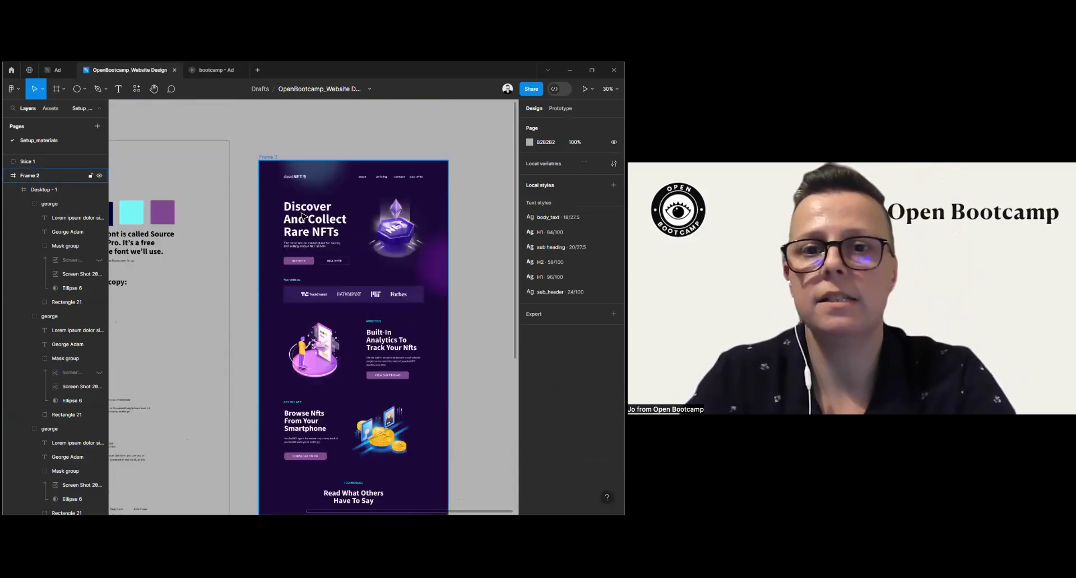
{"action": "left_click", "coordinate": [273, 158]}
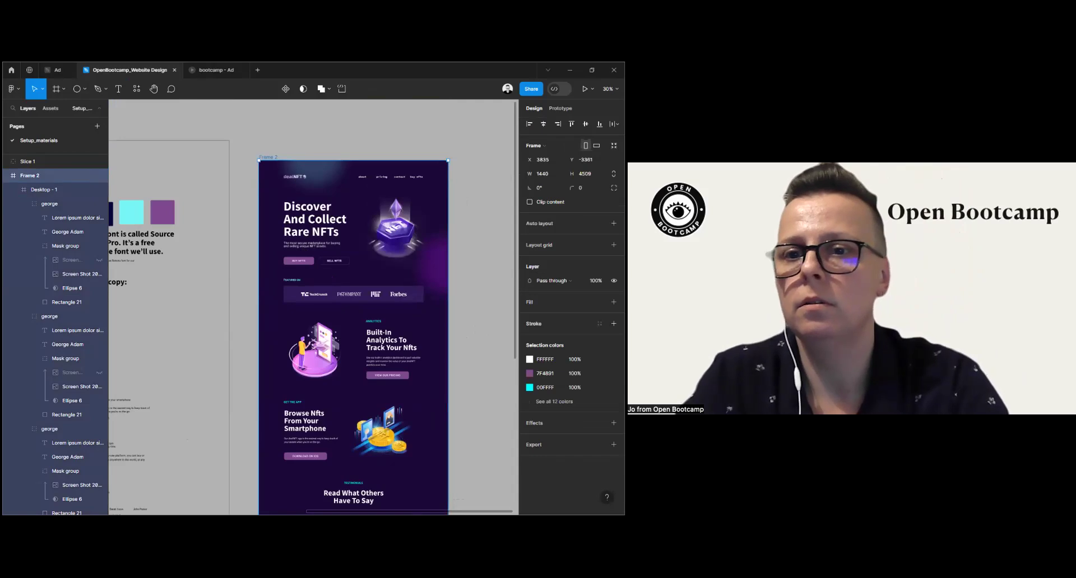
{"action": "left_click", "coordinate": [614, 245]}
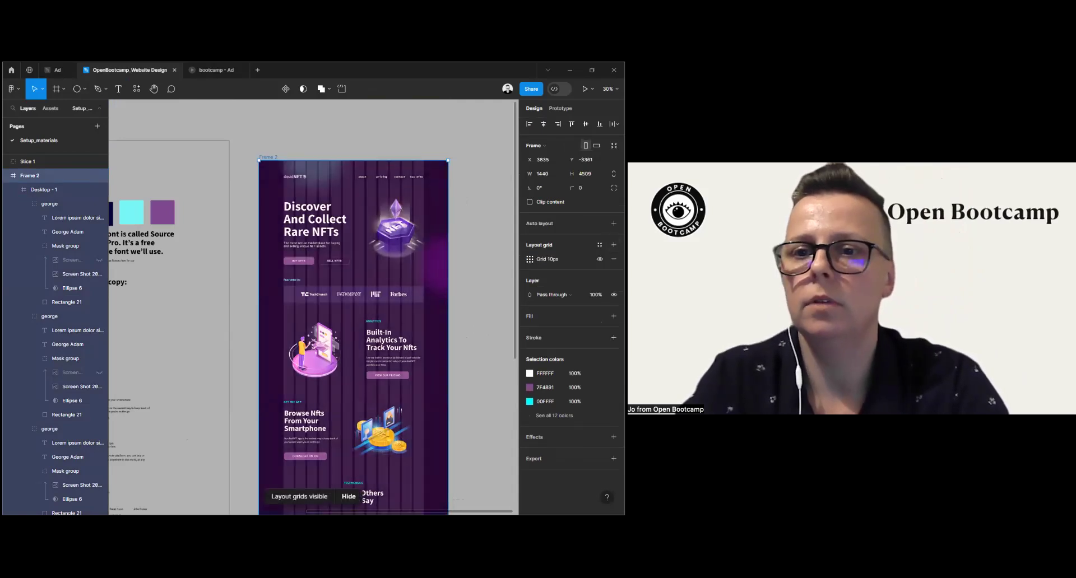
{"action": "left_click", "coordinate": [529, 258]}
{"action": "left_click", "coordinate": [434, 273]}
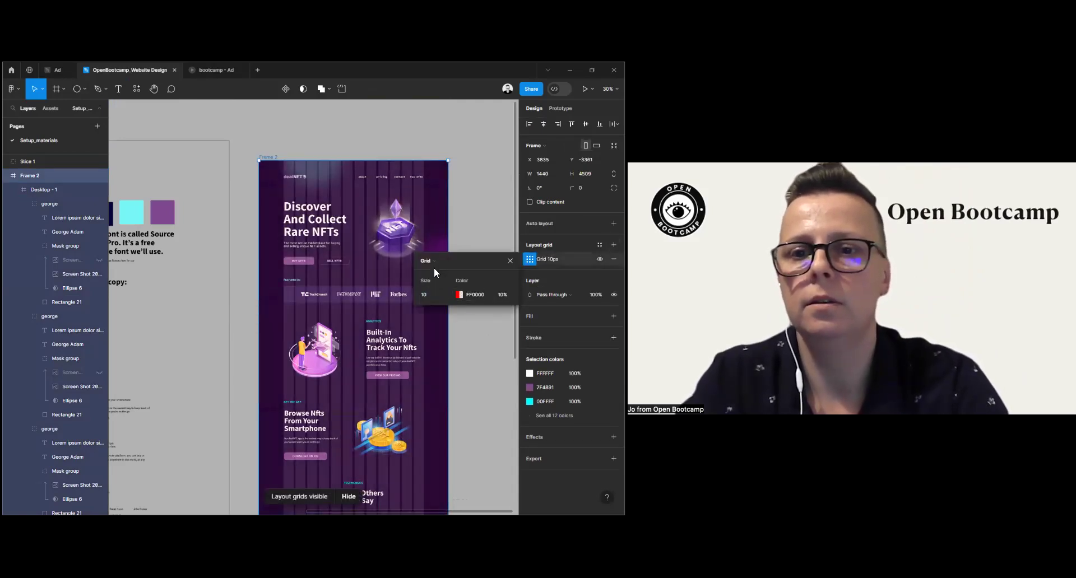
{"action": "key", "text": "Return"}
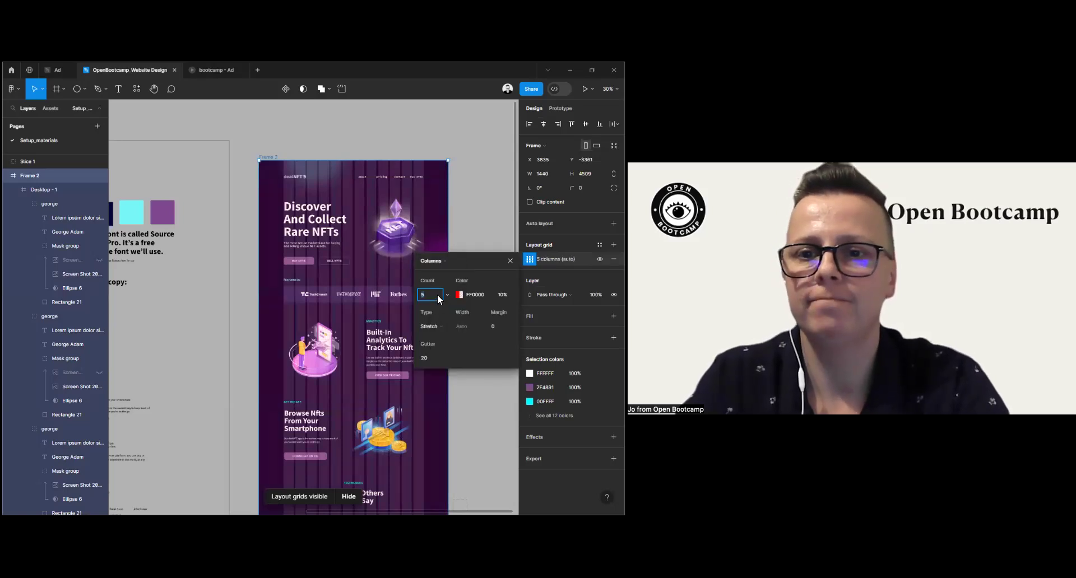
{"action": "key", "text": "Return"}
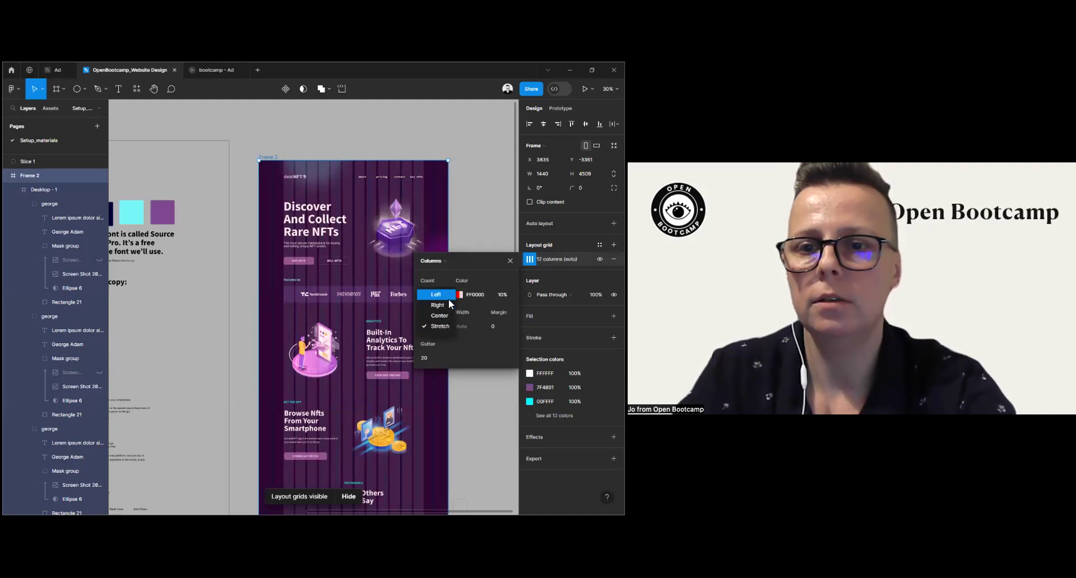
Step: Set Frame 2's column grid type to Center with a column width of 75
{"action": "left_click", "coordinate": [443, 316]}
{"action": "left_click", "coordinate": [460, 326]}
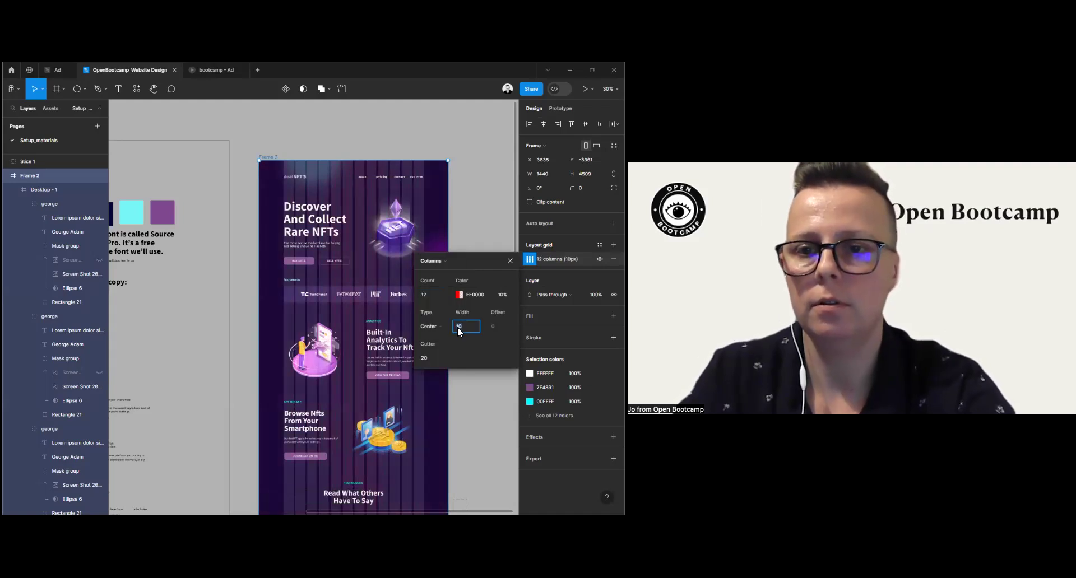
{"action": "type", "text": "75"}
{"action": "key", "text": "Return"}
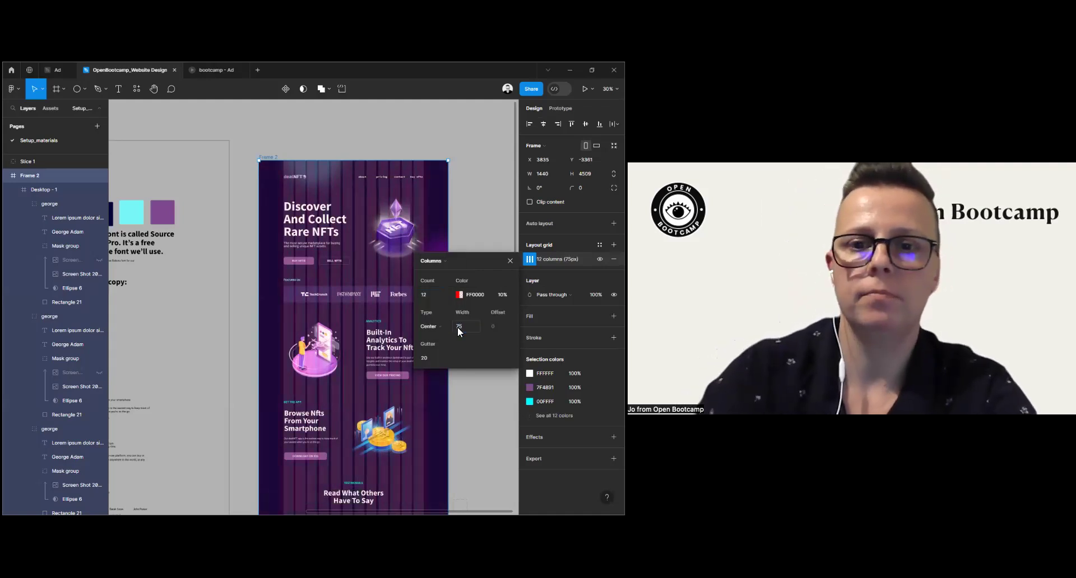
Step: Recolor Frame 2's new column grid to white FFFFFF and hide that grid
{"action": "left_click", "coordinate": [459, 295]}
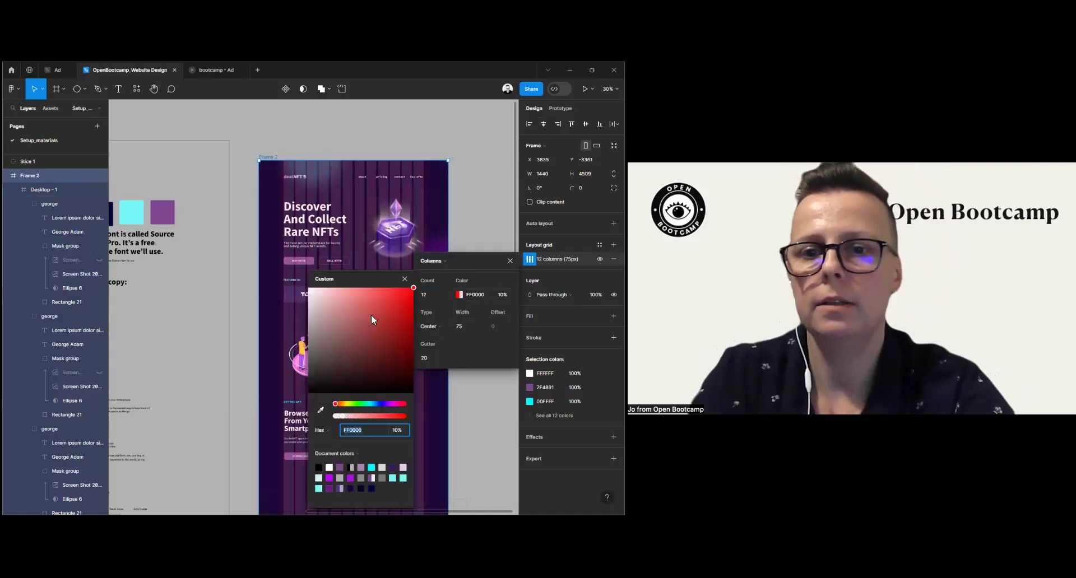
{"action": "left_click_drag", "start_coordinate": [371, 315], "coordinate": [282, 294]}
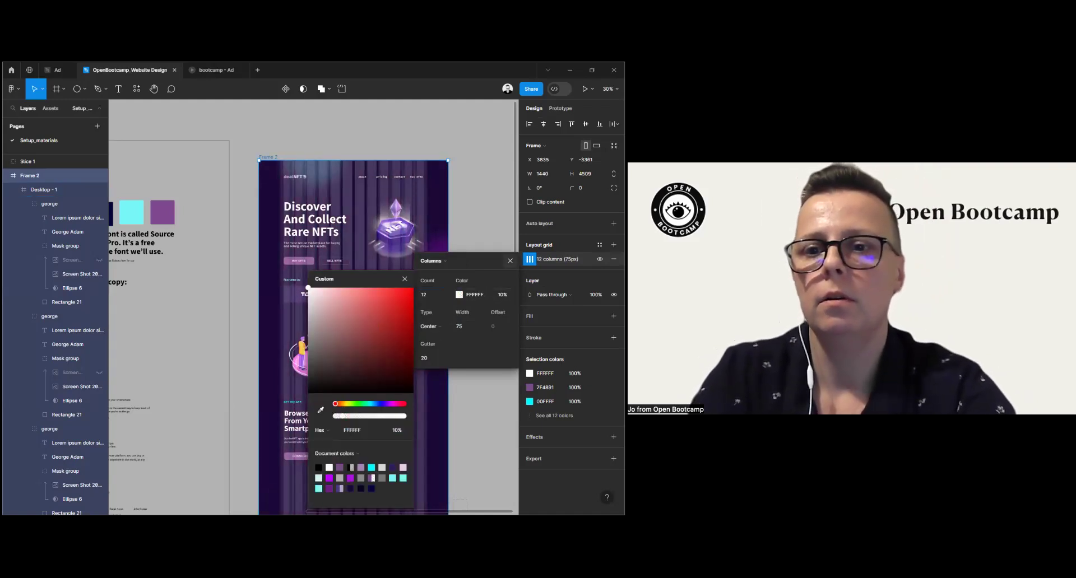
{"action": "key", "text": "Escape"}
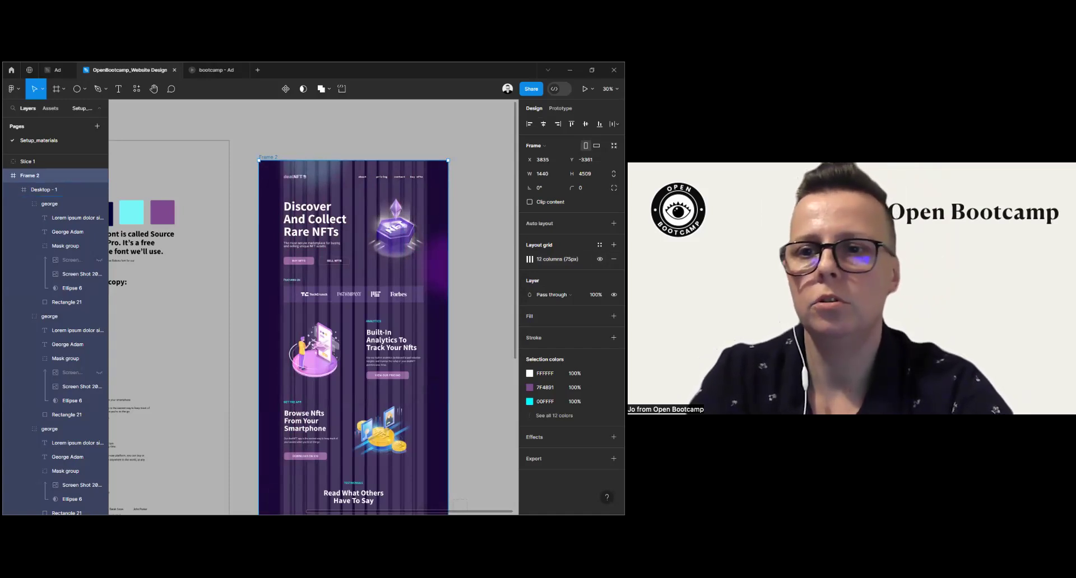
{"action": "left_click", "coordinate": [600, 259]}
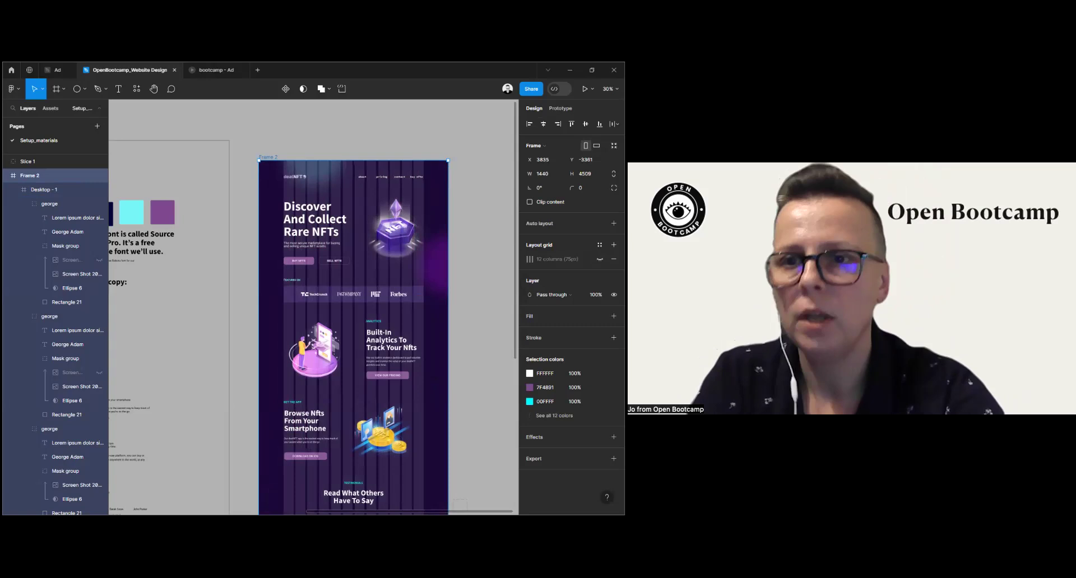
{"action": "left_click", "coordinate": [464, 272]}
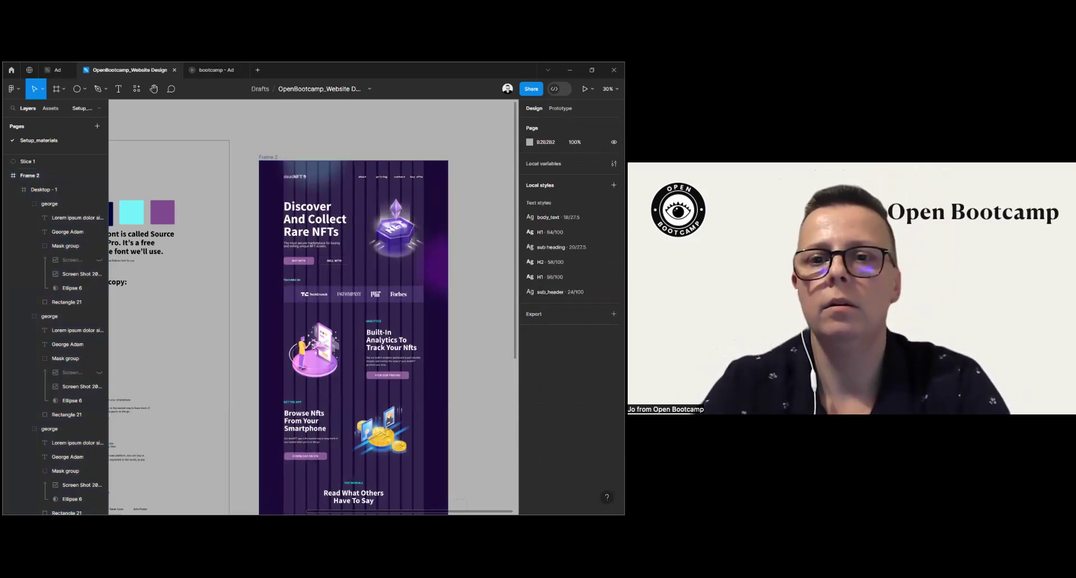
Step: Examine the hand-drawn wireframe and page copy for the content that follows the testimonials section
{"action": "scroll", "coordinate": [461, 309], "scroll_direction": "down", "scroll_amount": 3}
{"action": "scroll", "coordinate": [461, 309], "scroll_direction": "down", "scroll_amount": 5}
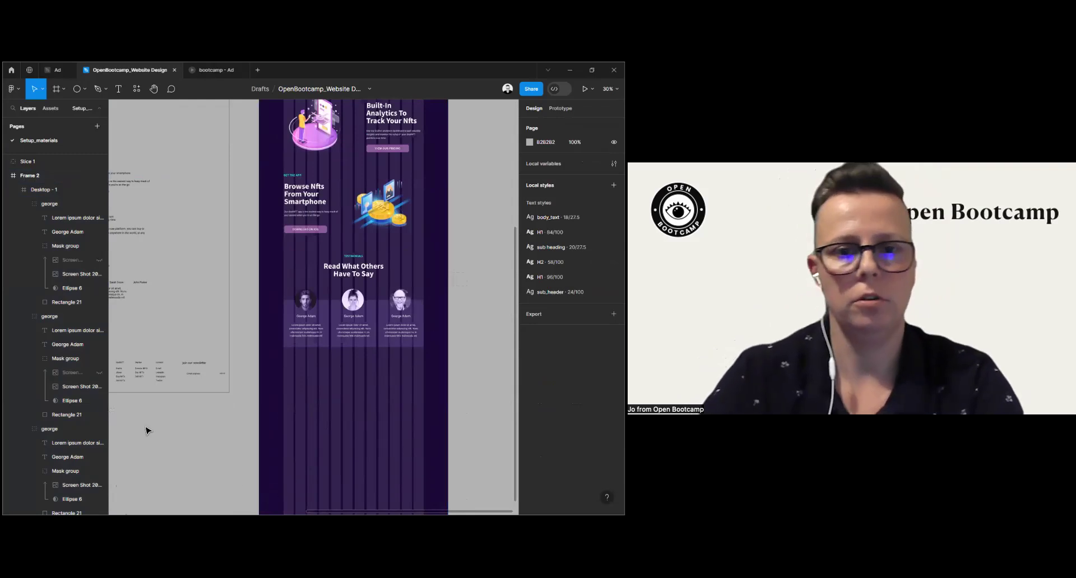
{"action": "mouse_move", "coordinate": [162, 430]}
{"action": "left_mouse_down"}
{"action": "mouse_move", "coordinate": [365, 432]}
{"action": "mouse_move", "coordinate": [365, 361]}
{"action": "left_mouse_up"}
{"action": "mouse_move", "coordinate": [200, 298]}
{"action": "left_mouse_down"}
{"action": "mouse_move", "coordinate": [241, 296]}
{"action": "mouse_move", "coordinate": [221, 243]}
{"action": "left_mouse_up"}
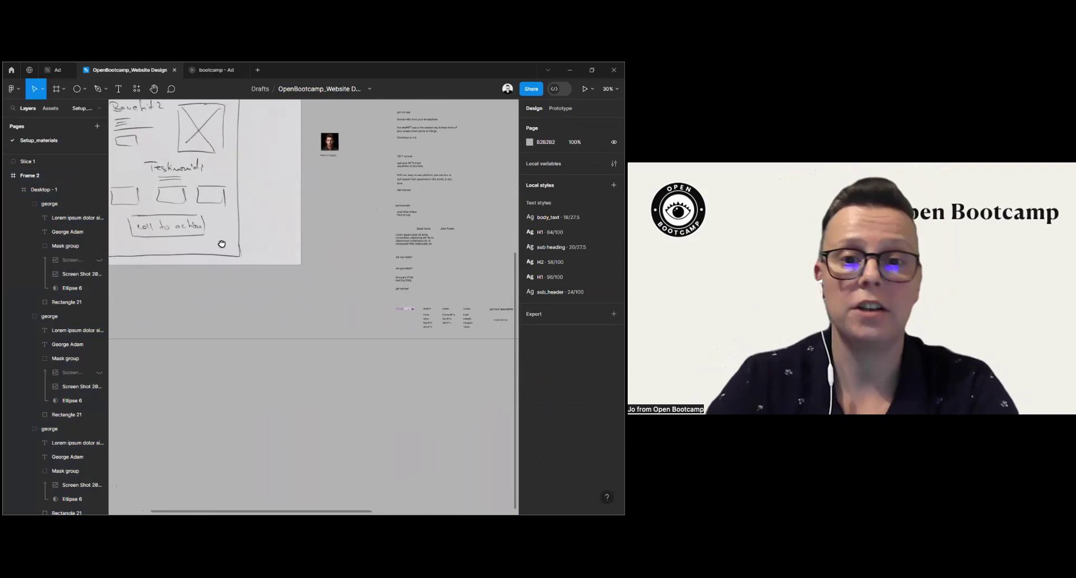
{"action": "scroll", "coordinate": [336, 351], "scroll_direction": "up", "scroll_amount": 5}
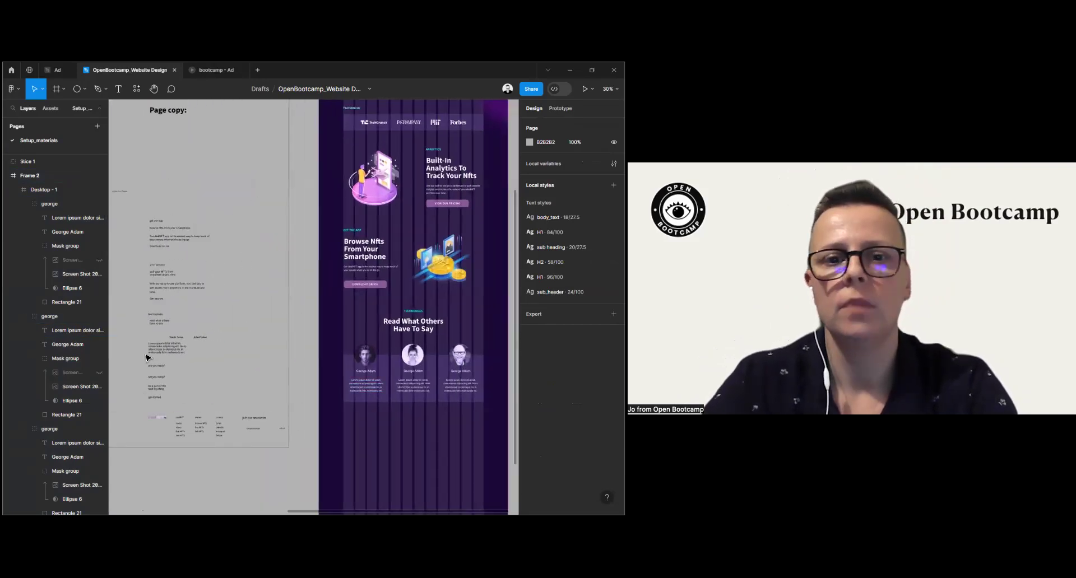
{"action": "scroll", "coordinate": [205, 368], "scroll_direction": "up", "scroll_amount": 1}
{"action": "scroll", "coordinate": [214, 368], "scroll_direction": "down", "scroll_amount": 4}
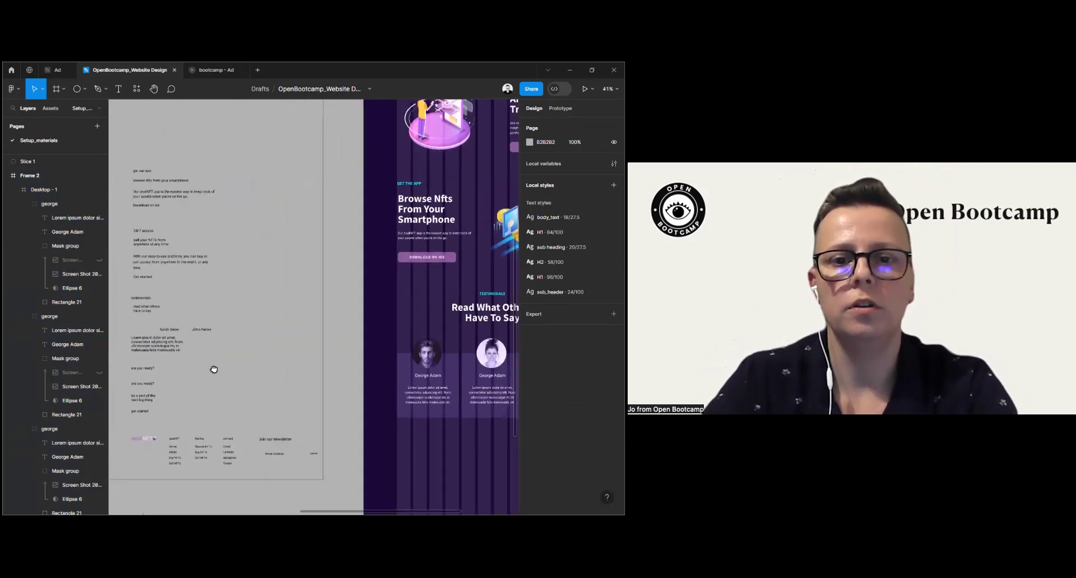
Step: Draw a rectangle 1065 × 405 below the testimonial cards, spanning the full width of the column grid
{"action": "scroll", "coordinate": [295, 348], "scroll_direction": "down", "scroll_amount": 5}
{"action": "left_click_drag", "start_coordinate": [312, 280], "coordinate": [312, 283]}
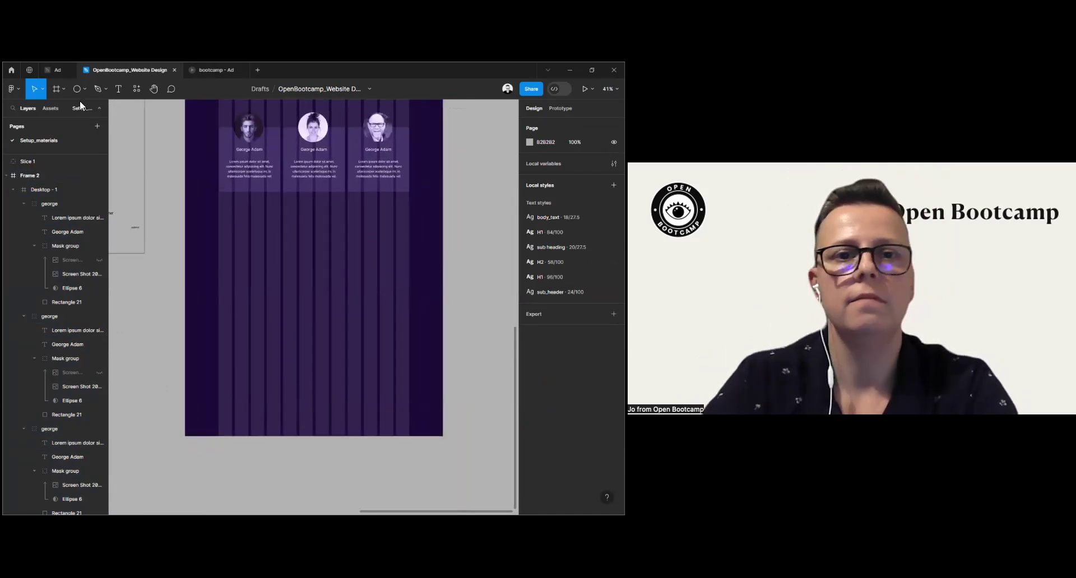
{"action": "left_click", "coordinate": [85, 89]}
{"action": "left_click", "coordinate": [74, 110]}
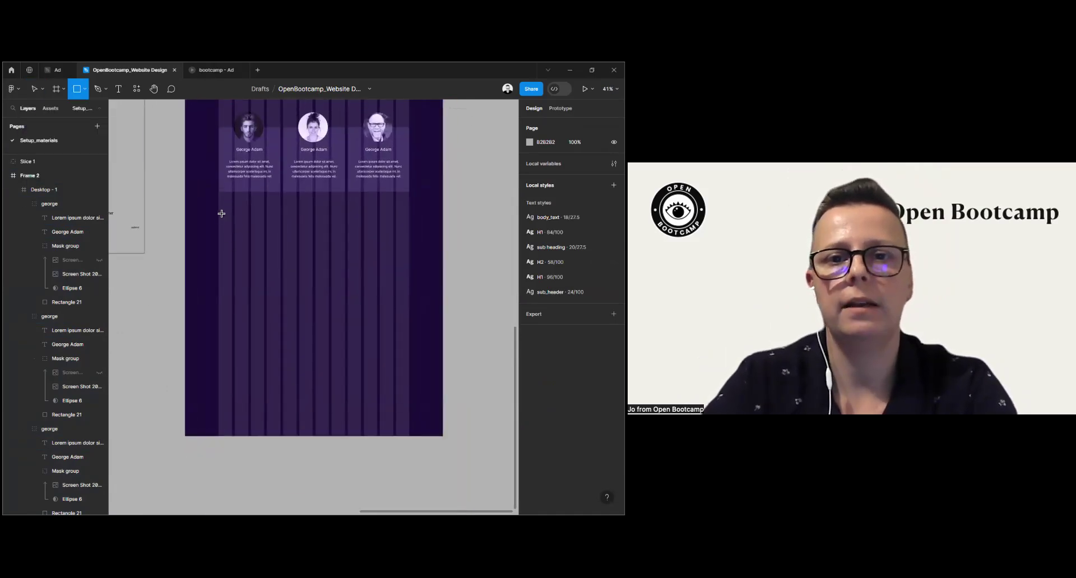
{"action": "mouse_move", "coordinate": [218, 212]}
{"action": "left_mouse_down"}
{"action": "mouse_move", "coordinate": [287, 277]}
{"action": "mouse_move", "coordinate": [408, 269]}
{"action": "left_mouse_up"}
{"action": "left_click_drag", "start_coordinate": [216, 245], "coordinate": [219, 245]}
{"action": "left_click_drag", "start_coordinate": [365, 270], "coordinate": [365, 283]}
{"action": "scroll", "coordinate": [361, 301], "scroll_direction": "down", "scroll_amount": 5}
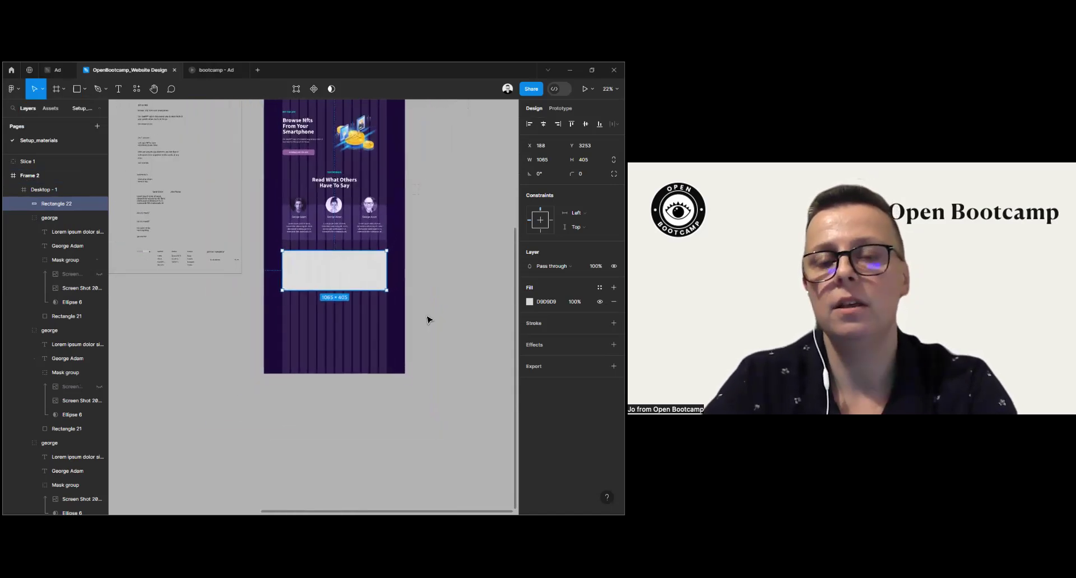
Step: Set the corner radius of the new rectangle below the testimonials to 10
{"action": "scroll", "coordinate": [427, 320], "scroll_direction": "up", "scroll_amount": 4}
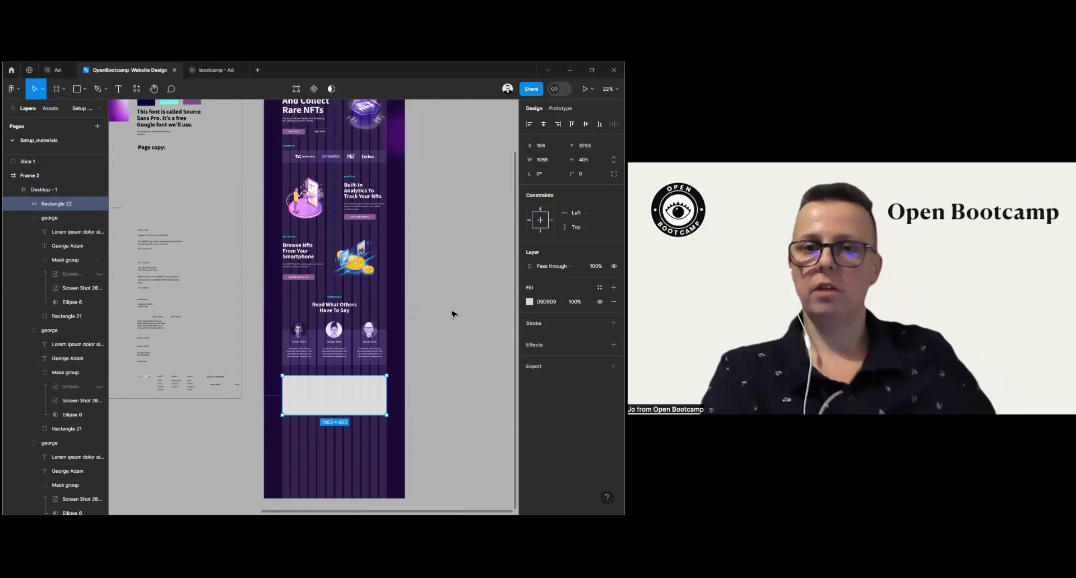
{"action": "scroll", "coordinate": [438, 306], "scroll_direction": "up", "scroll_amount": 2}
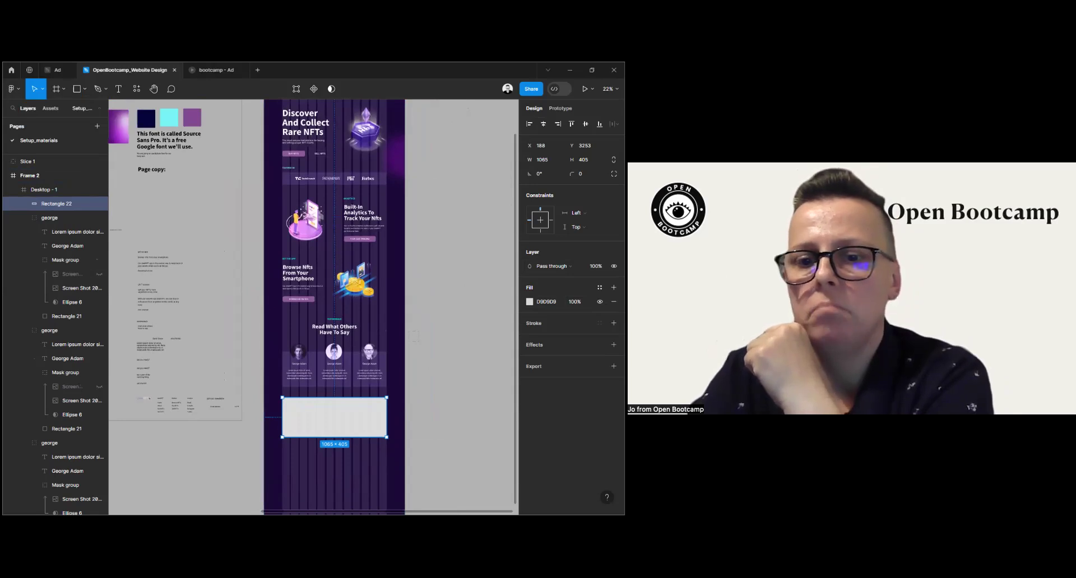
{"action": "left_click", "coordinate": [585, 174]}
{"action": "type", "text": "10"}
{"action": "key", "text": "Return"}
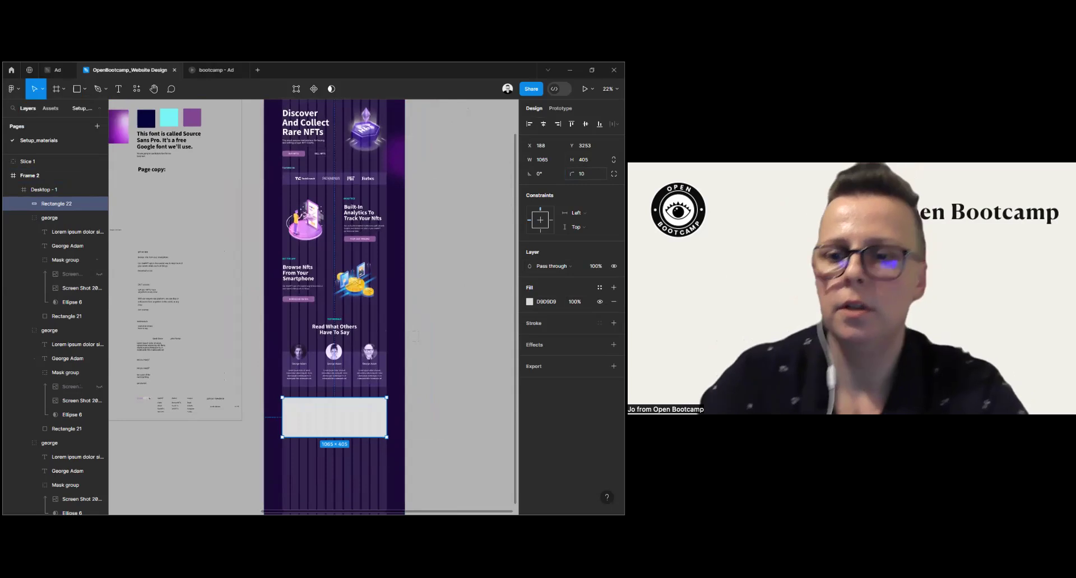
Step: Change the rectangle's fill to a linear gradient running diagonally from its upper-left corner to its lower-right corner
{"action": "scroll", "coordinate": [347, 455], "scroll_direction": "up", "scroll_amount": 3}
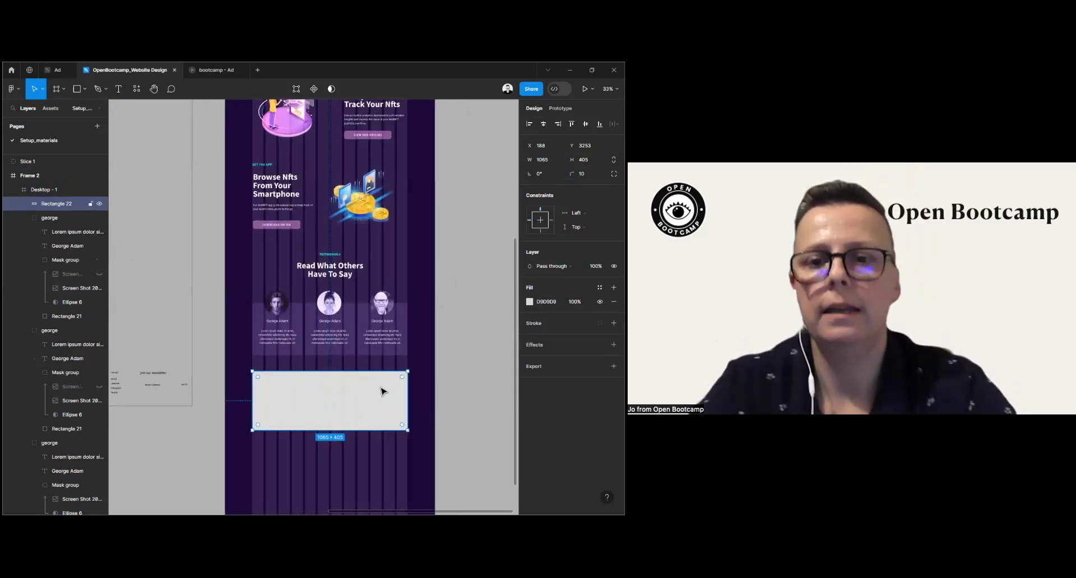
{"action": "left_click", "coordinate": [529, 302]}
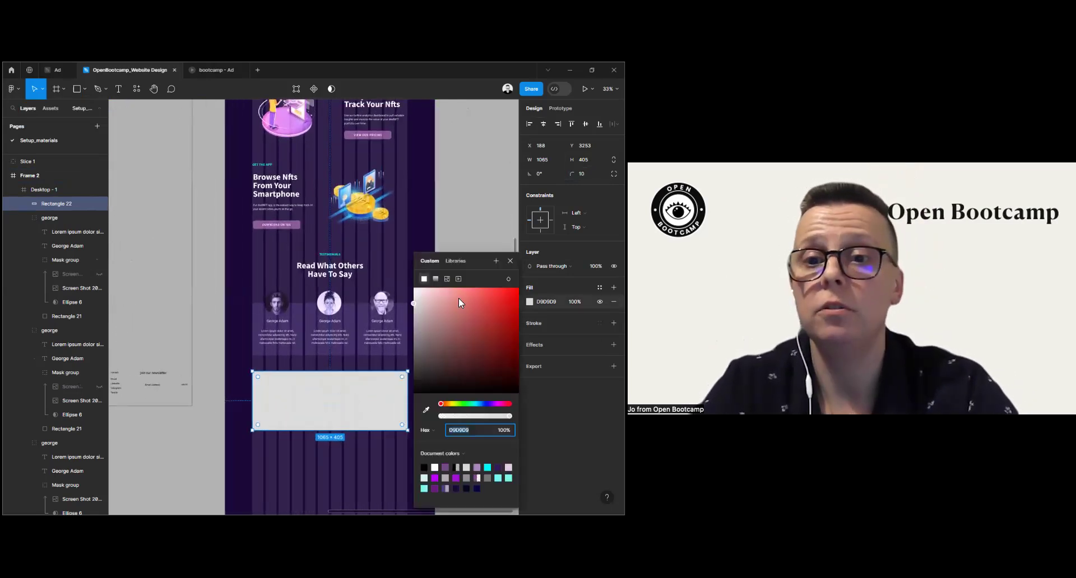
{"action": "left_click", "coordinate": [435, 279]}
{"action": "left_click_drag", "start_coordinate": [337, 372], "coordinate": [250, 366]}
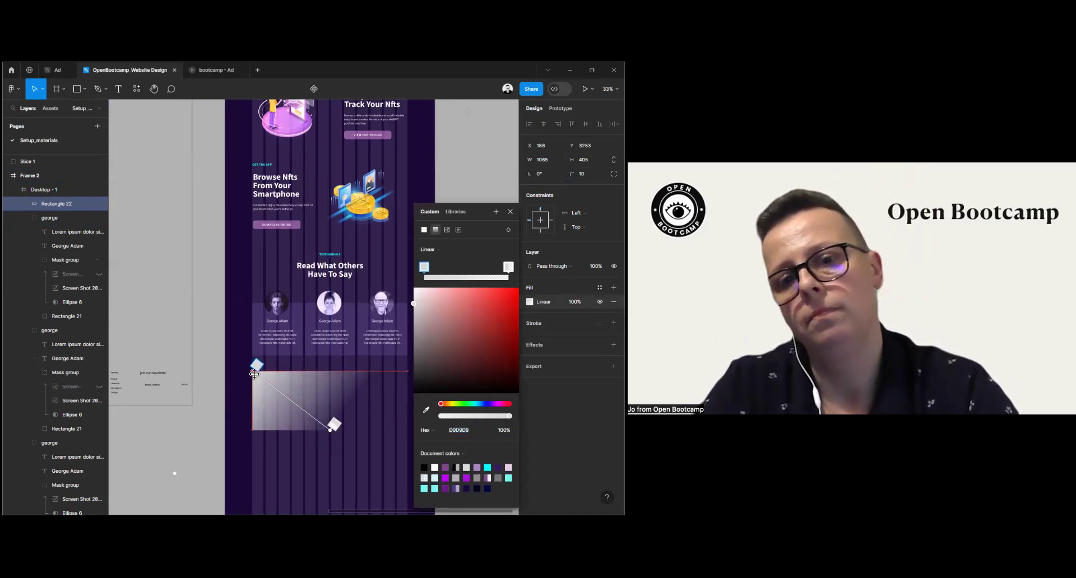
{"action": "left_click_drag", "start_coordinate": [331, 431], "coordinate": [408, 432]}
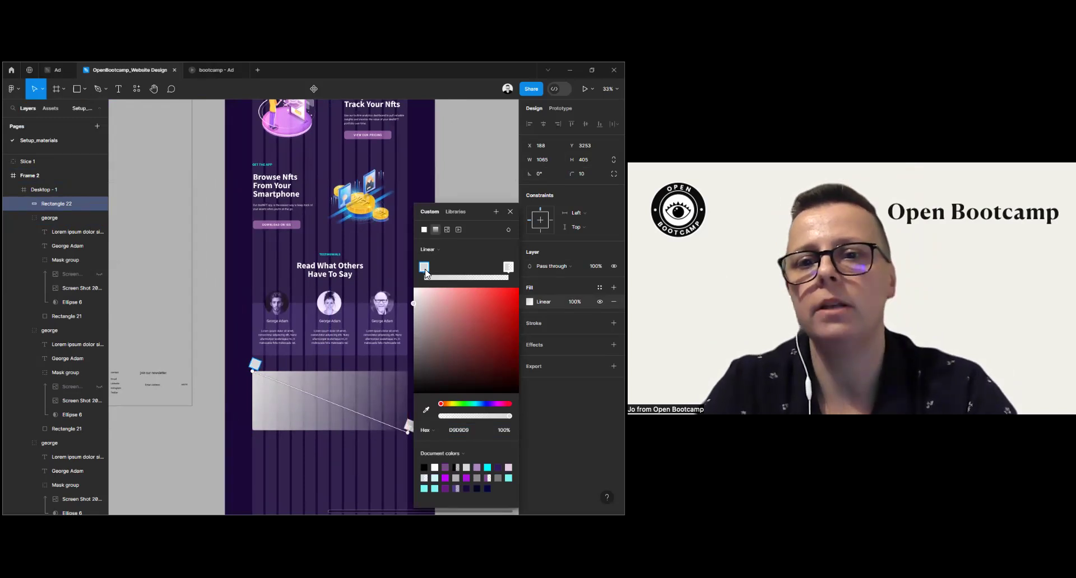
Step: Sample the slate blue 30466C from the blue-purple gradient image as the rectangle gradient's start colour
{"action": "scroll", "coordinate": [135, 303], "scroll_direction": "down", "scroll_amount": 3}
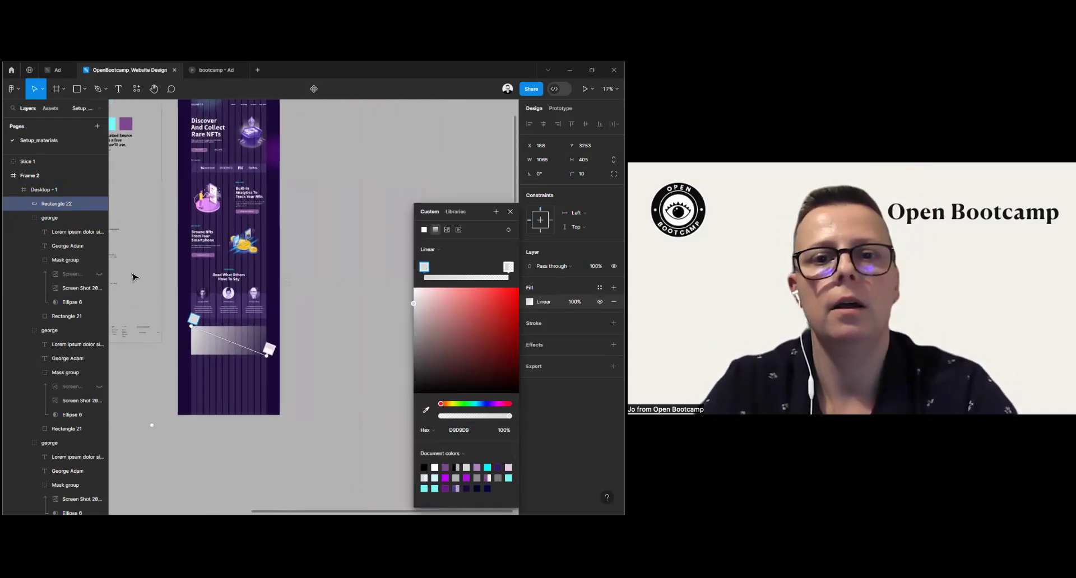
{"action": "scroll", "coordinate": [153, 293], "scroll_direction": "left", "scroll_amount": 3}
{"action": "left_click", "coordinate": [427, 410]}
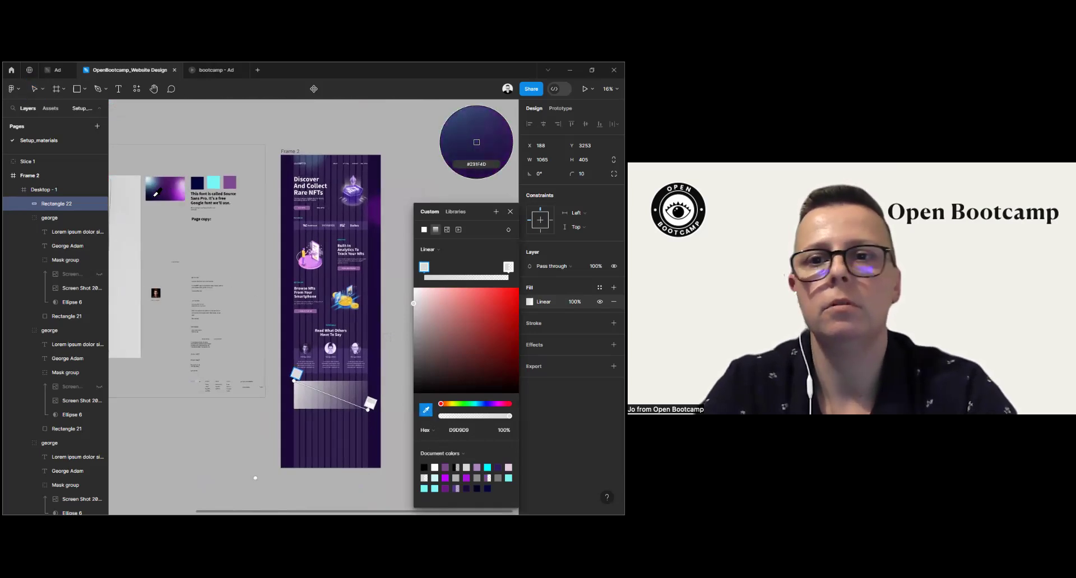
{"action": "left_click", "coordinate": [157, 197]}
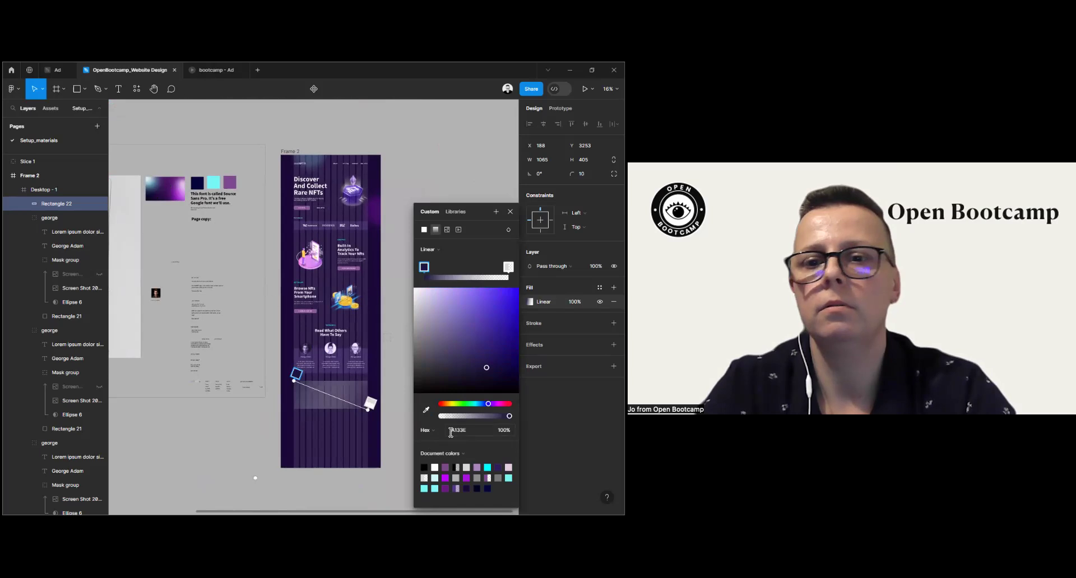
{"action": "left_click", "coordinate": [429, 411]}
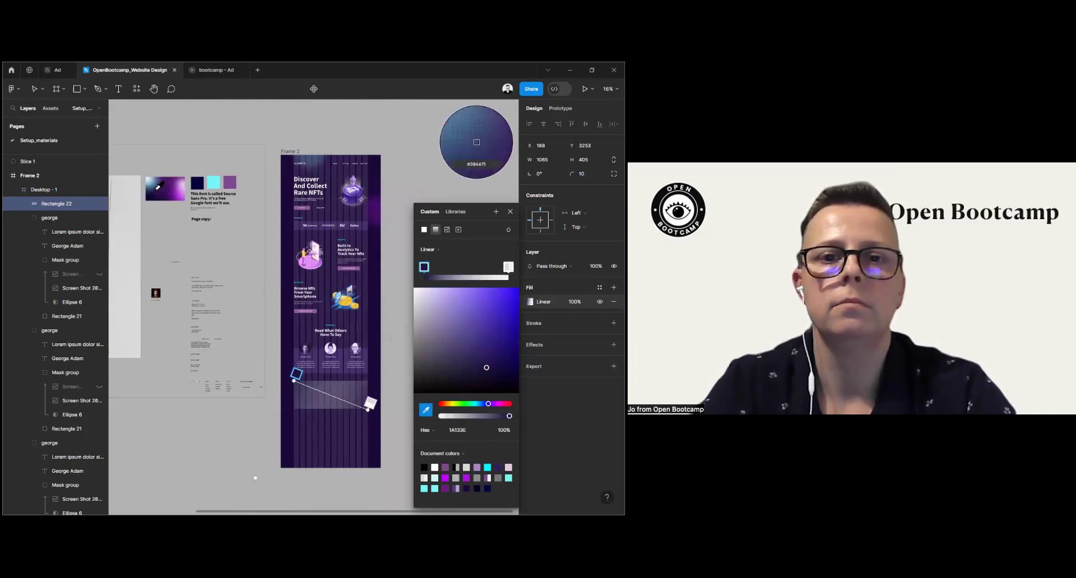
{"action": "left_click", "coordinate": [156, 191]}
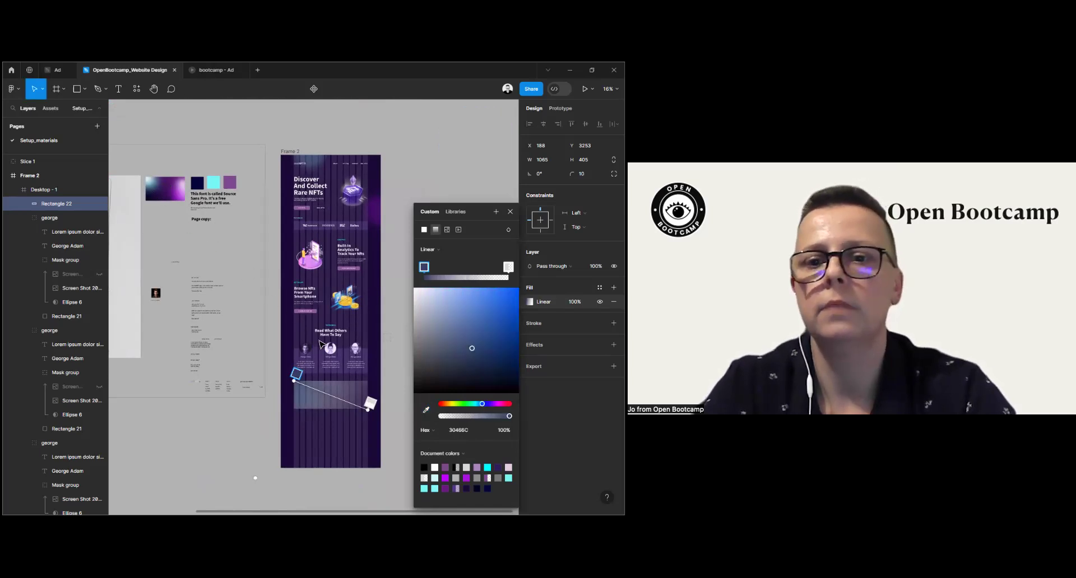
Step: Sample the cyan palette swatch as the end colour of the rectangle's gradient
{"action": "left_click", "coordinate": [509, 267]}
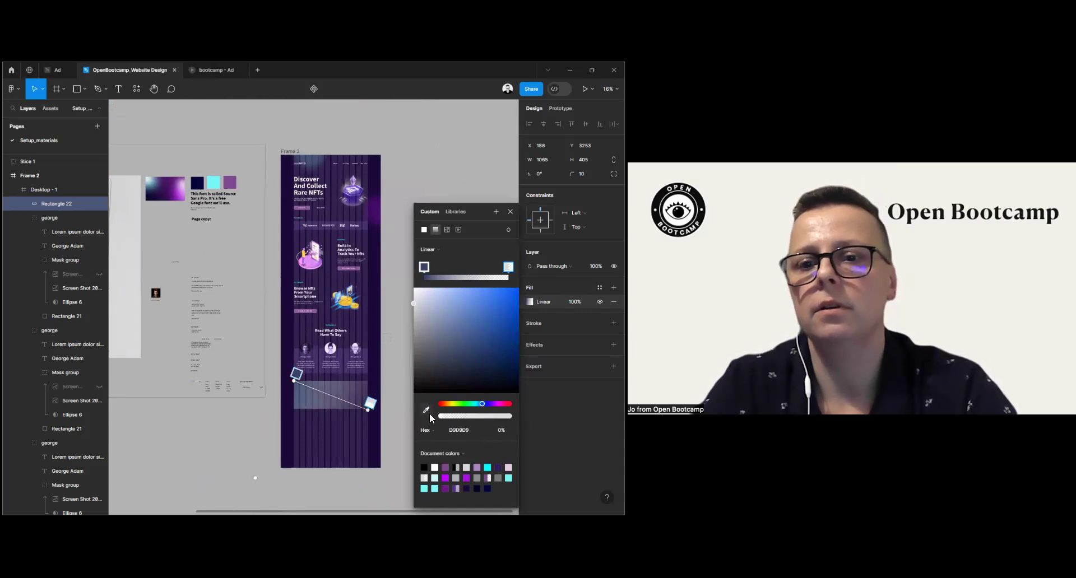
{"action": "left_click", "coordinate": [427, 410]}
{"action": "left_click", "coordinate": [213, 182]}
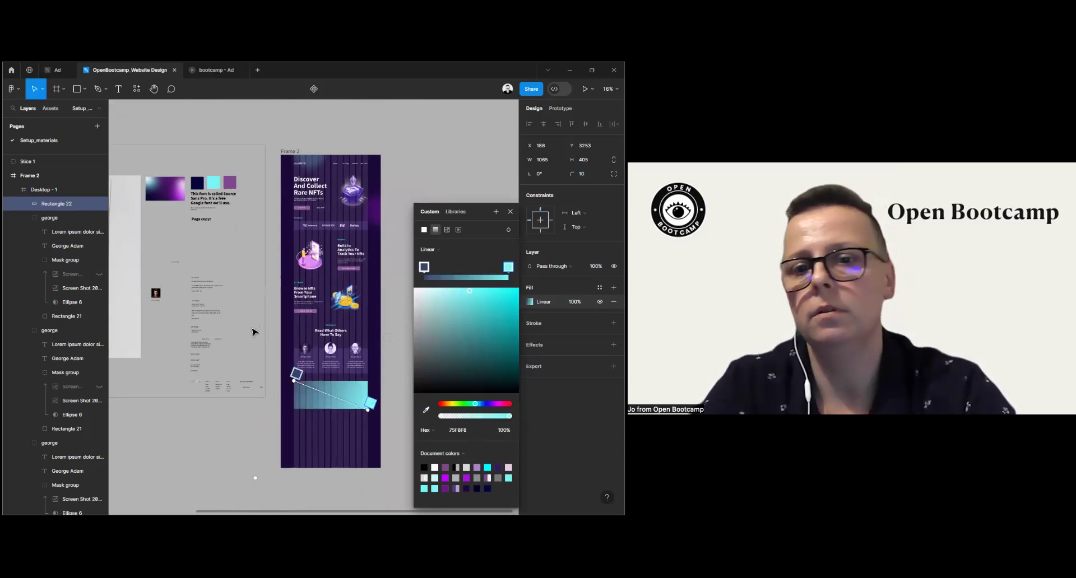
Step: Set the start colour of the rectangle's gradient to the dark navy 01063B sampled from the palette swatch
{"action": "left_click", "coordinate": [426, 267]}
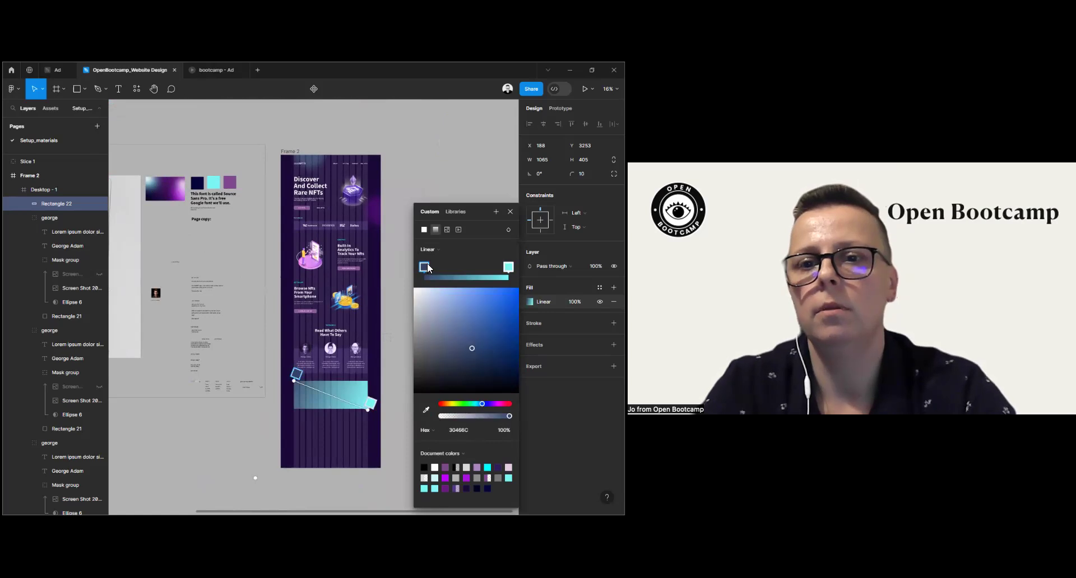
{"action": "left_click_drag", "start_coordinate": [472, 349], "coordinate": [505, 352]}
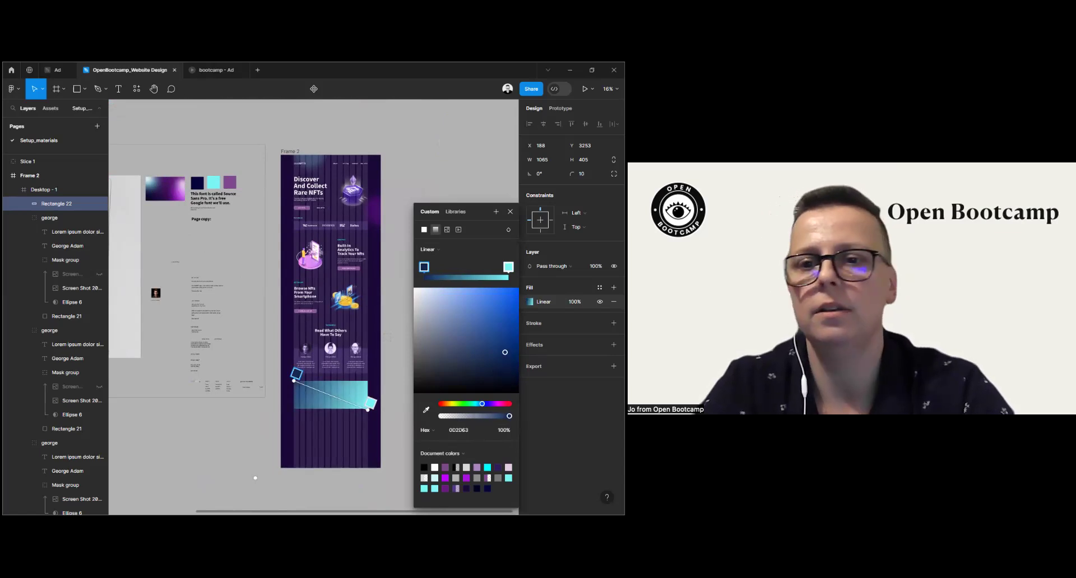
{"action": "left_click", "coordinate": [426, 409]}
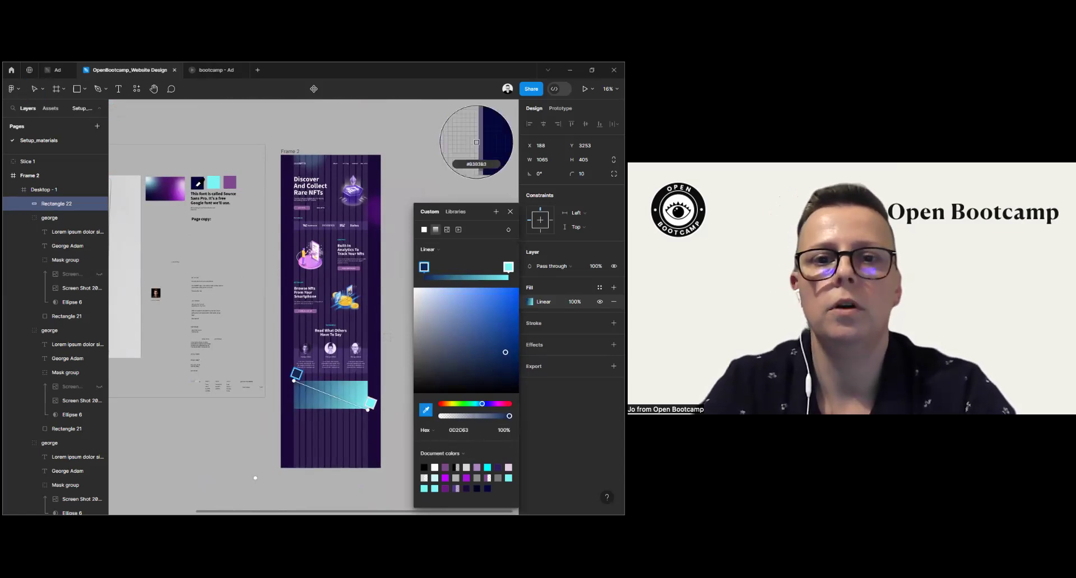
{"action": "left_click", "coordinate": [296, 265]}
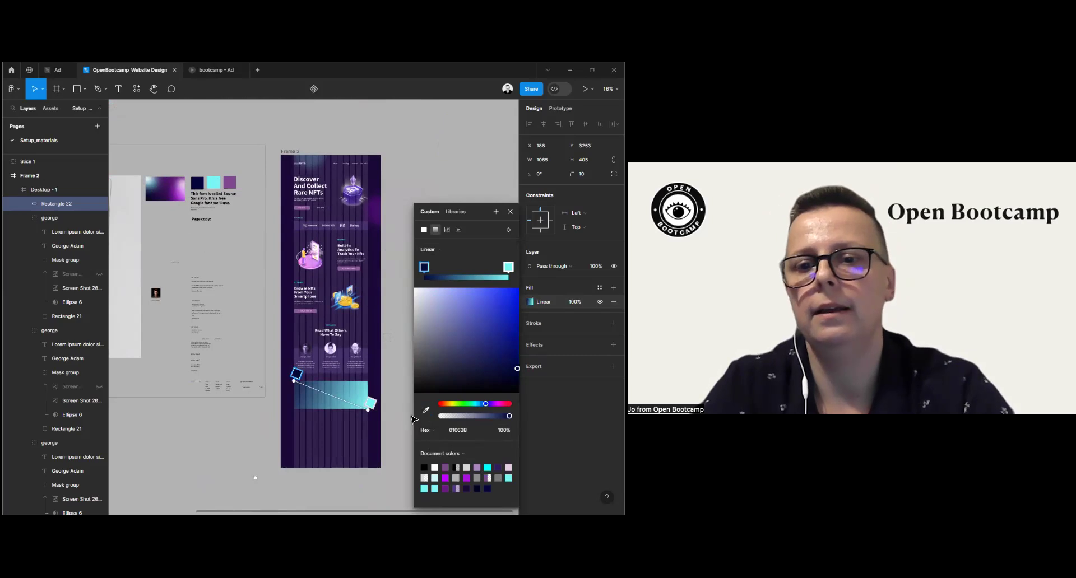
Step: Sample the dark blue-violet 322C60 from the blue-purple gradient image as the end colour of the rectangle's gradient
{"action": "left_click", "coordinate": [373, 404]}
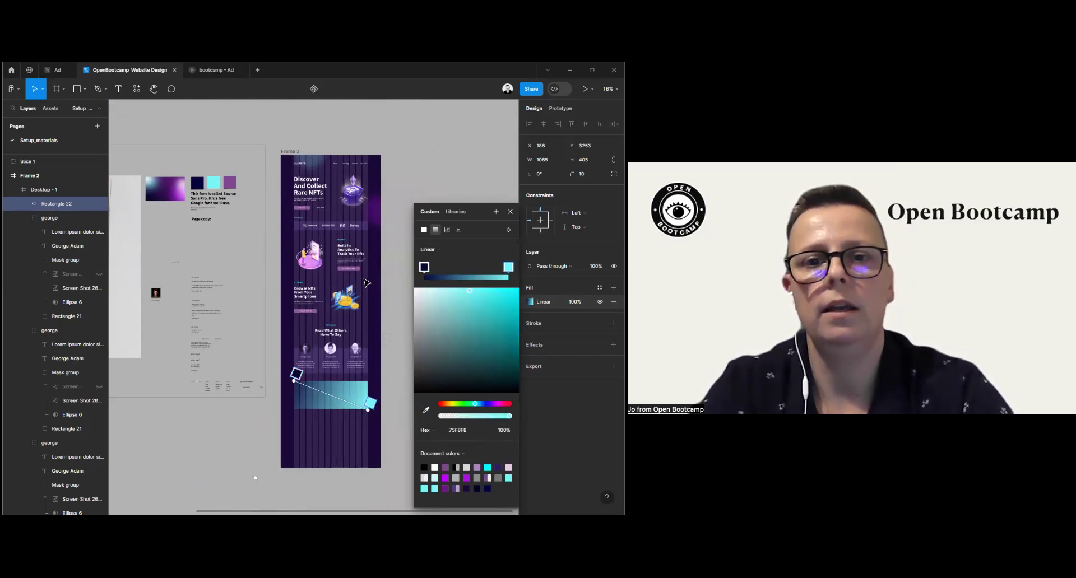
{"action": "left_click", "coordinate": [426, 415]}
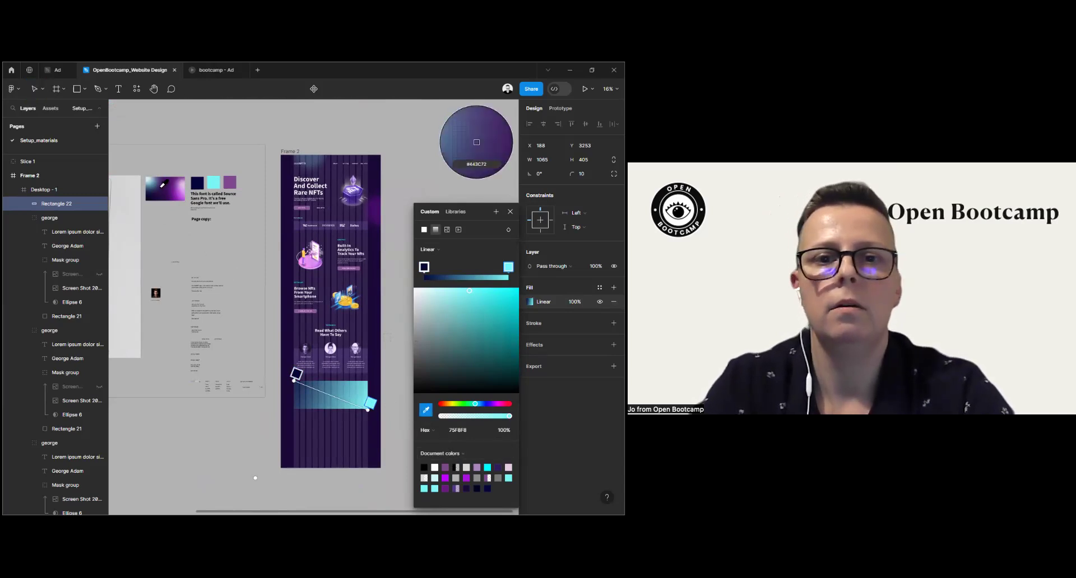
{"action": "left_click", "coordinate": [162, 192]}
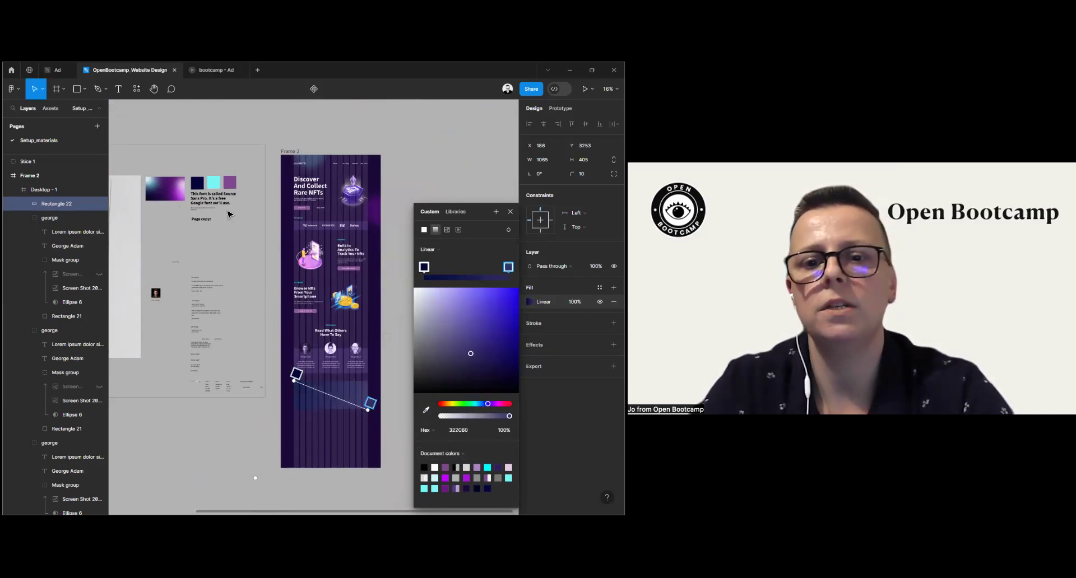
{"action": "key", "text": "Escape"}
{"action": "key", "text": "Escape"}
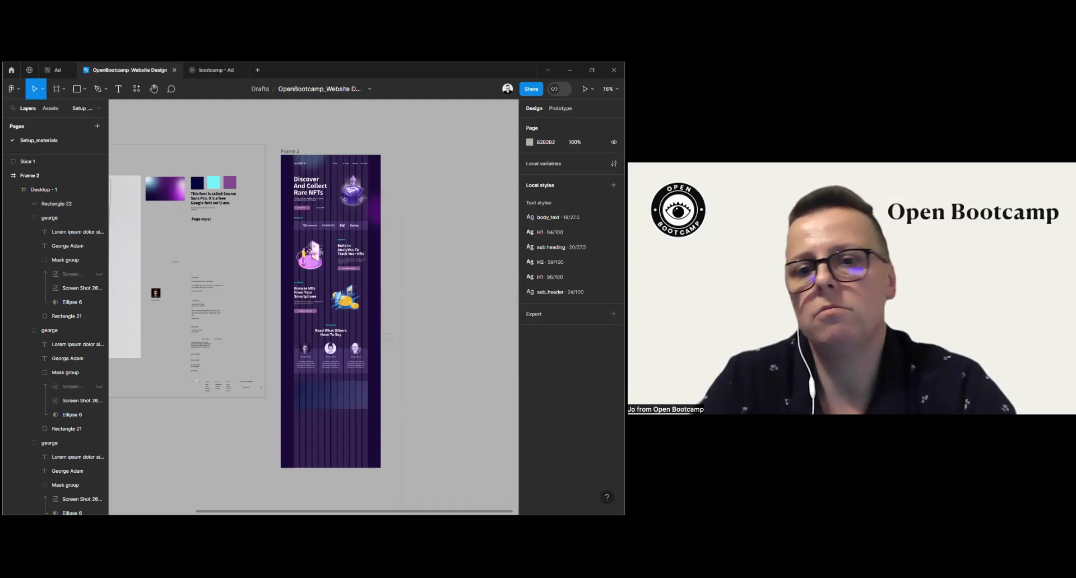
Step: Shift Frame 2 slightly on the canvas and set the rectangle gradient's end colour to the sampled muted blue 48698D
{"action": "mouse_move", "coordinate": [309, 168]}
{"action": "left_mouse_down"}
{"action": "mouse_move", "coordinate": [287, 128]}
{"action": "mouse_move", "coordinate": [301, 151]}
{"action": "left_mouse_up"}
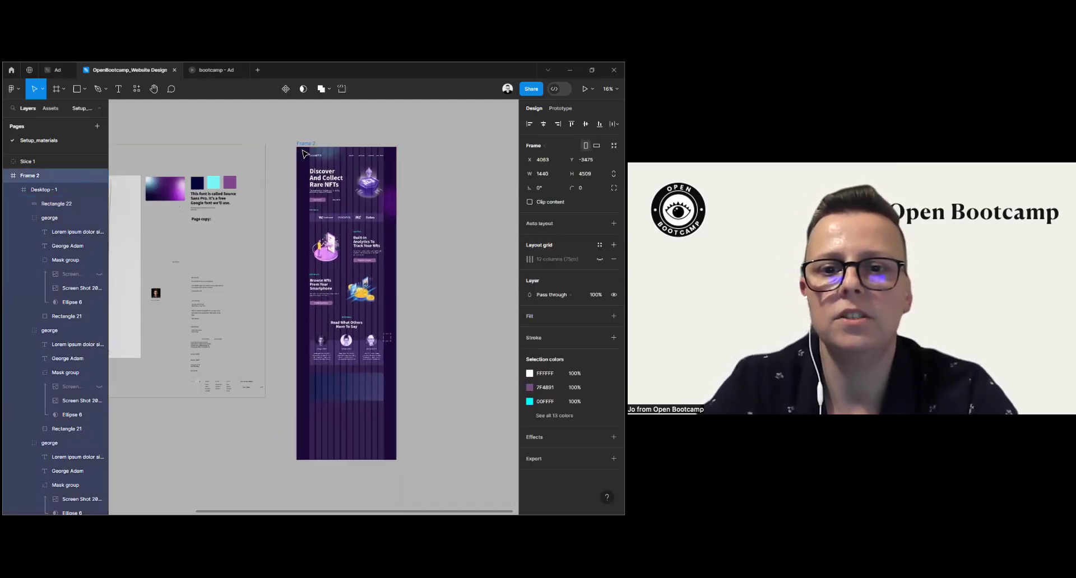
{"action": "left_click", "coordinate": [363, 389]}
{"action": "left_click", "coordinate": [375, 396]}
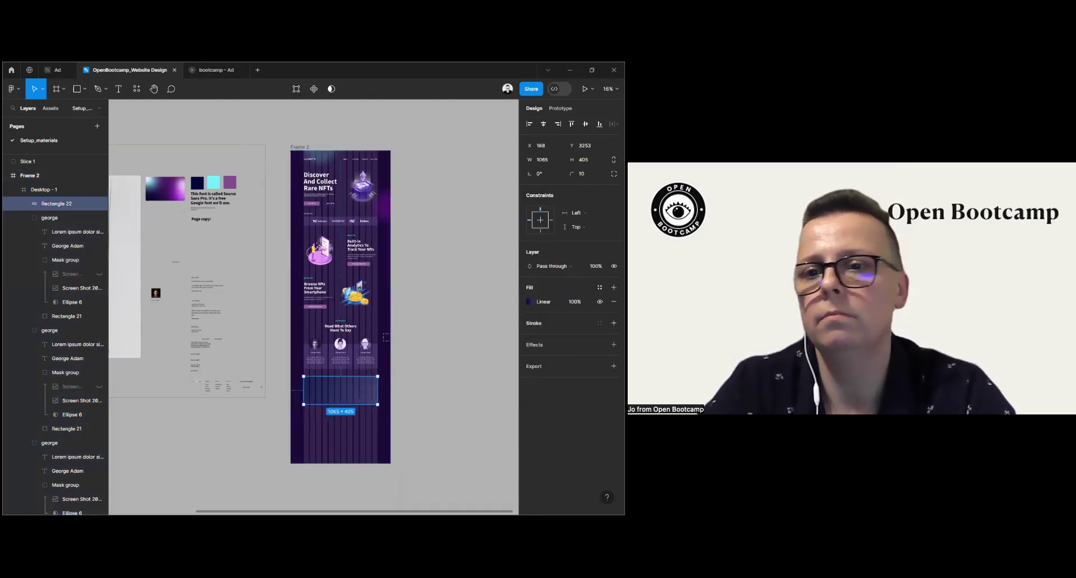
{"action": "left_click", "coordinate": [529, 302]}
{"action": "left_click", "coordinate": [509, 266]}
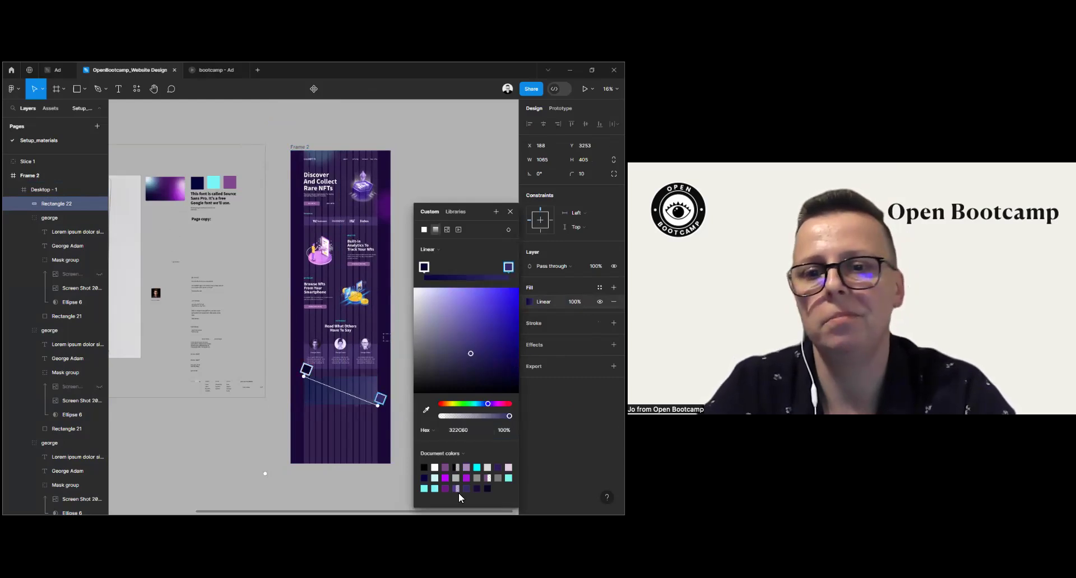
{"action": "left_click", "coordinate": [425, 410]}
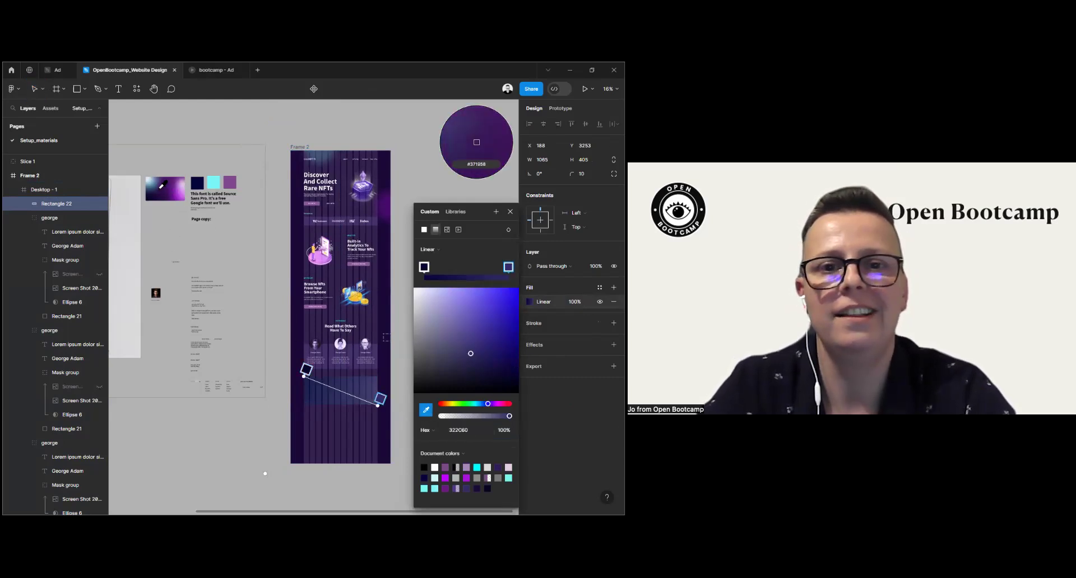
{"action": "left_click", "coordinate": [314, 214]}
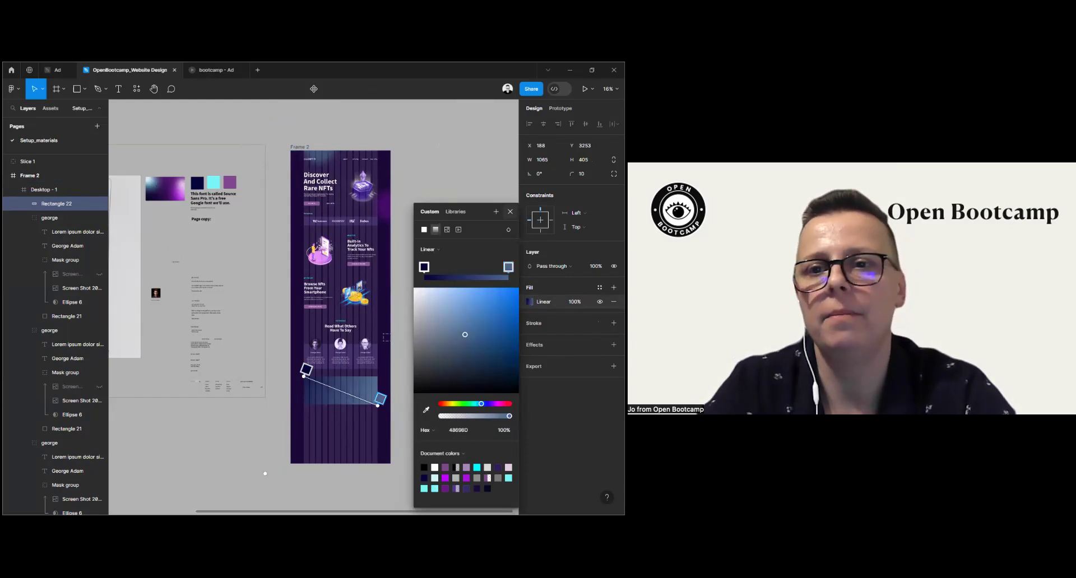
{"action": "left_click", "coordinate": [265, 474]}
Step: Place the second "are you ready?" text from the page copy in the upper middle of the gradient rectangle
{"action": "scroll", "coordinate": [220, 352], "scroll_direction": "down", "scroll_amount": 1}
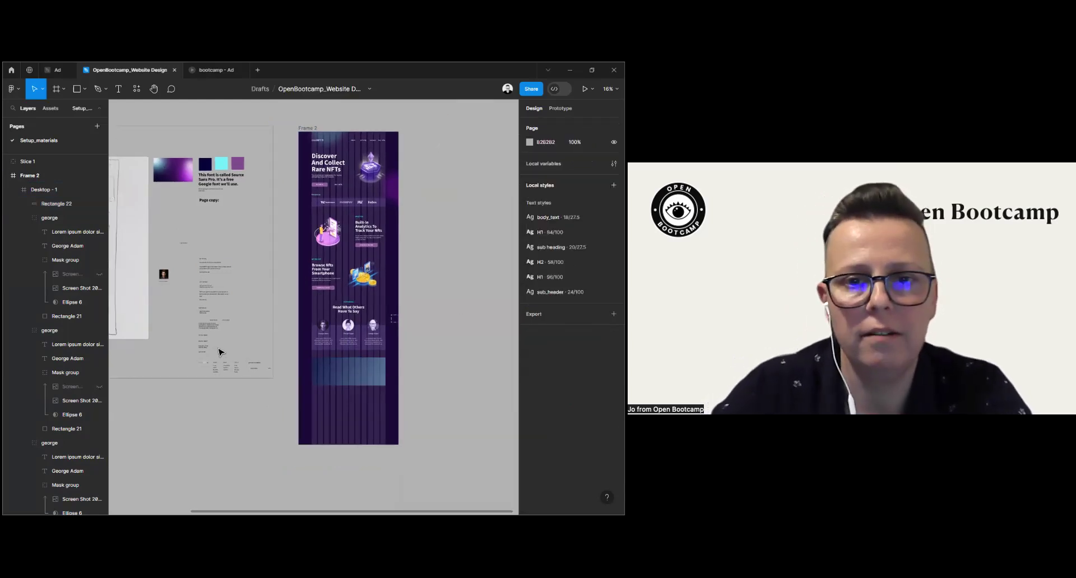
{"action": "scroll", "coordinate": [221, 352], "scroll_direction": "up", "scroll_amount": 5}
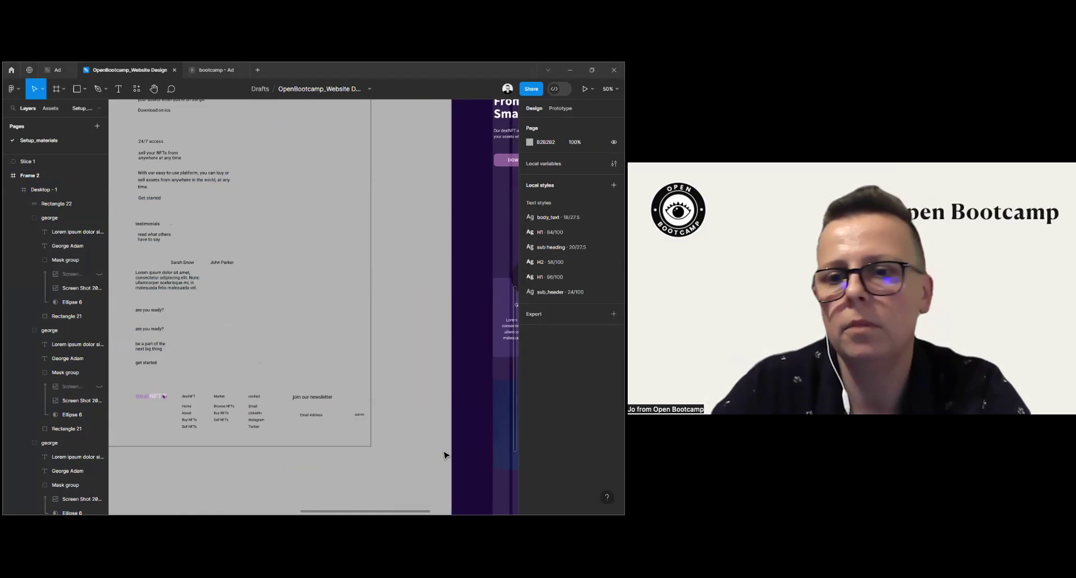
{"action": "left_click", "coordinate": [159, 333]}
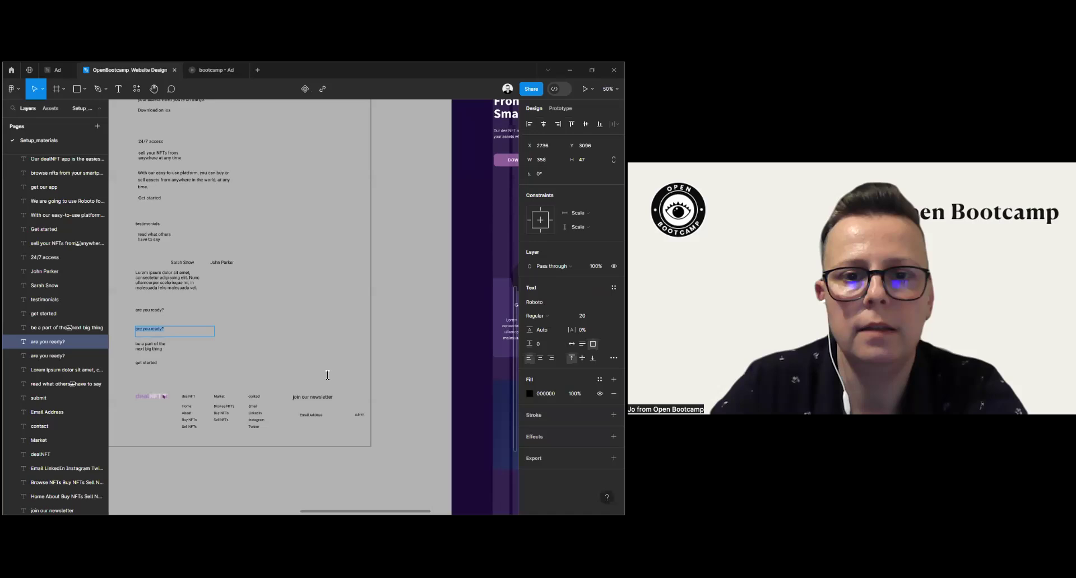
{"action": "scroll", "coordinate": [330, 377], "scroll_direction": "down", "scroll_amount": 1}
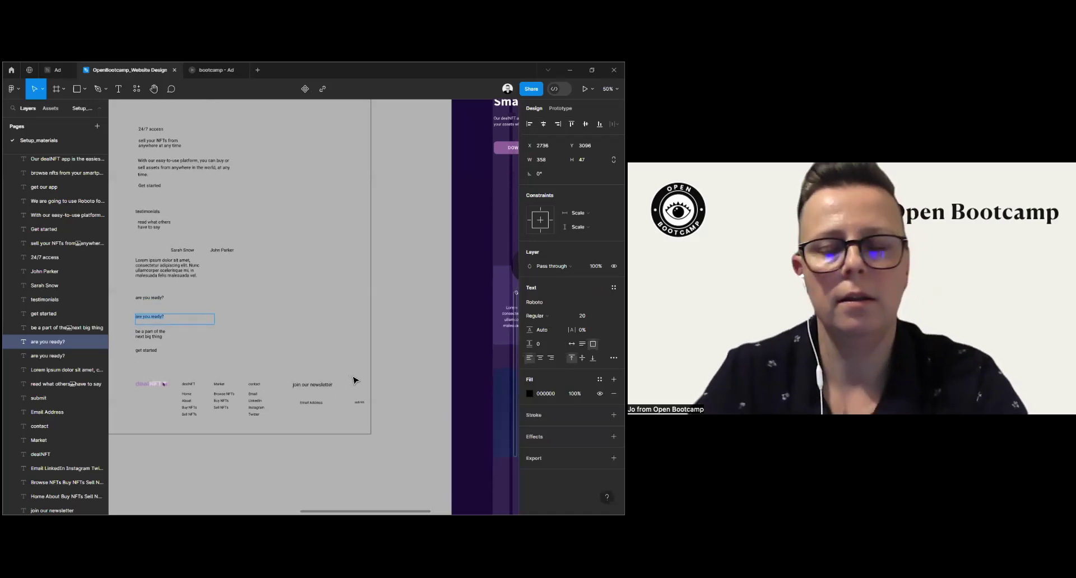
{"action": "scroll", "coordinate": [354, 381], "scroll_direction": "down", "scroll_amount": 5}
{"action": "scroll", "coordinate": [380, 399], "scroll_direction": "up", "scroll_amount": 5}
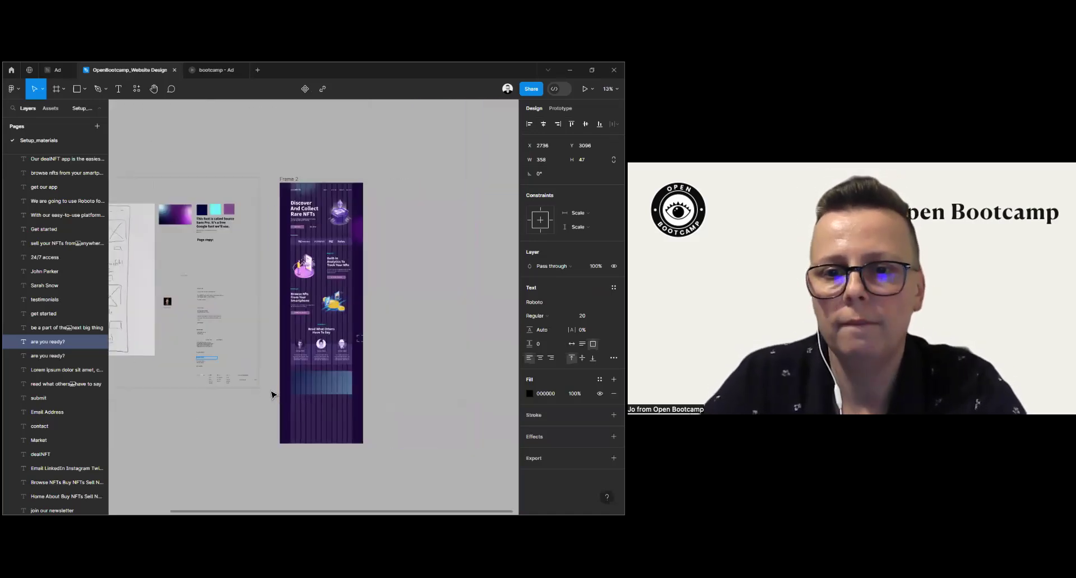
{"action": "left_click_drag", "start_coordinate": [128, 356], "coordinate": [379, 406]}
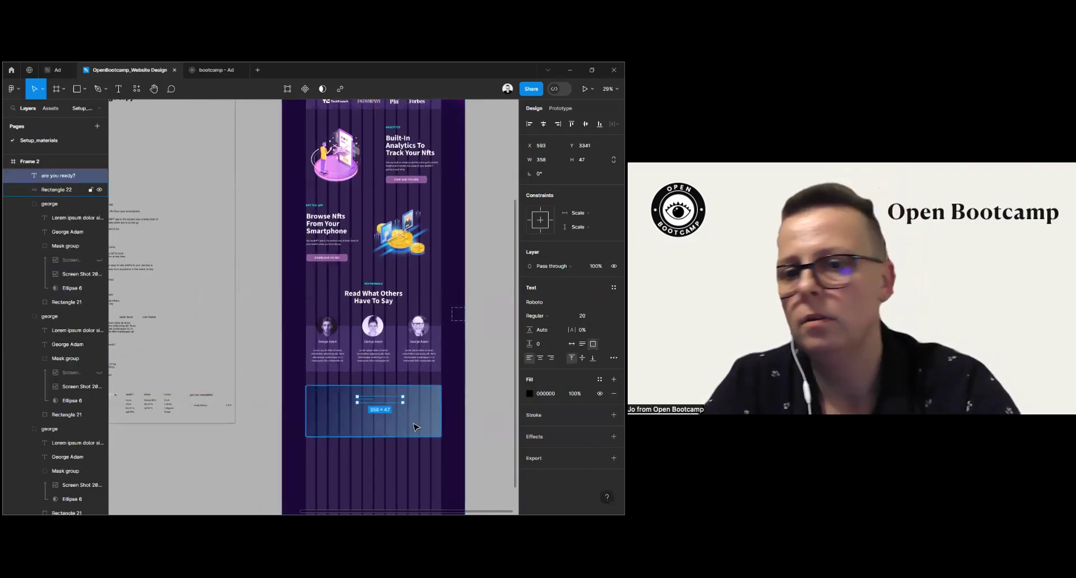
Step: Set the "are you ready?" text in the gradient rectangle to uppercase with auto-width resizing
{"action": "scroll", "coordinate": [379, 406], "scroll_direction": "up", "scroll_amount": 5}
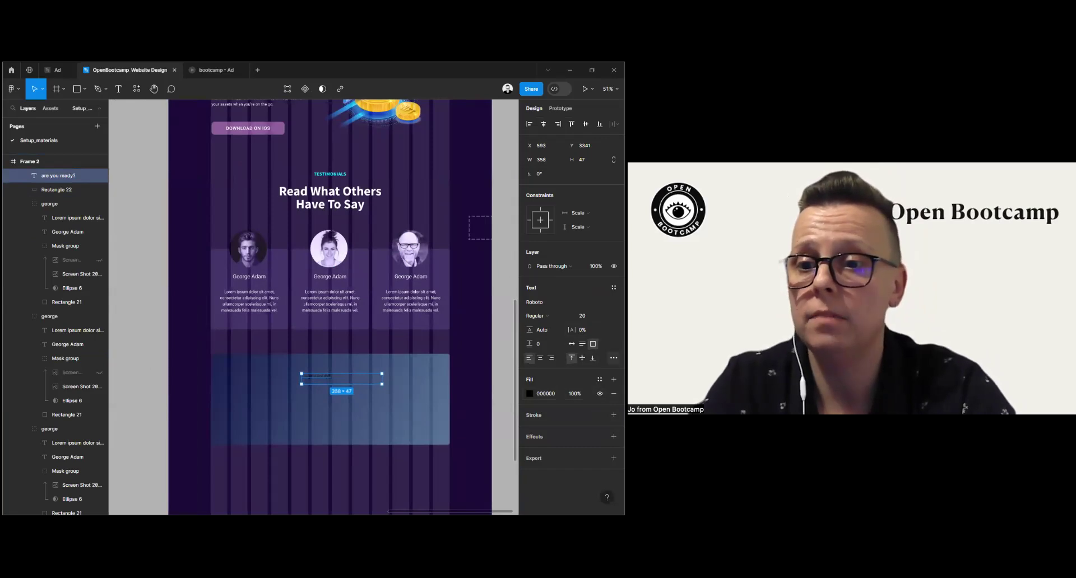
{"action": "left_click", "coordinate": [613, 357]}
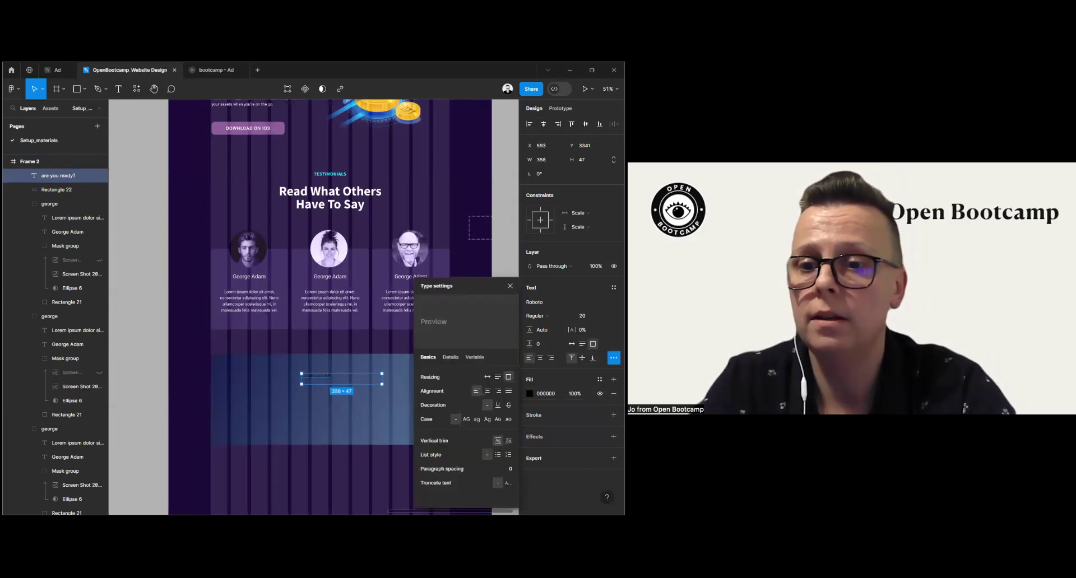
{"action": "left_click", "coordinate": [466, 419]}
{"action": "key", "text": "Escape"}
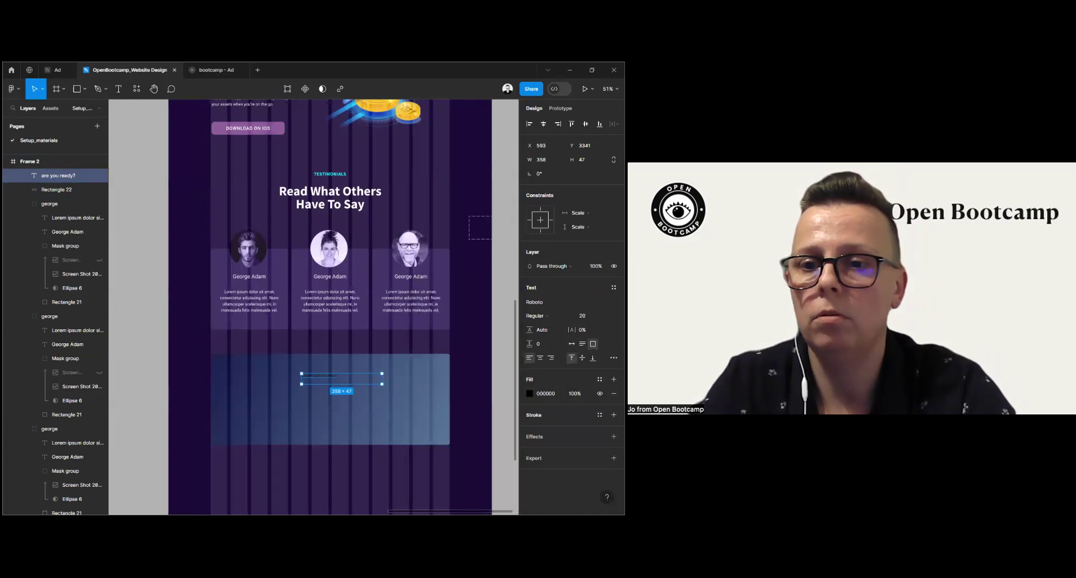
{"action": "left_click", "coordinate": [571, 344]}
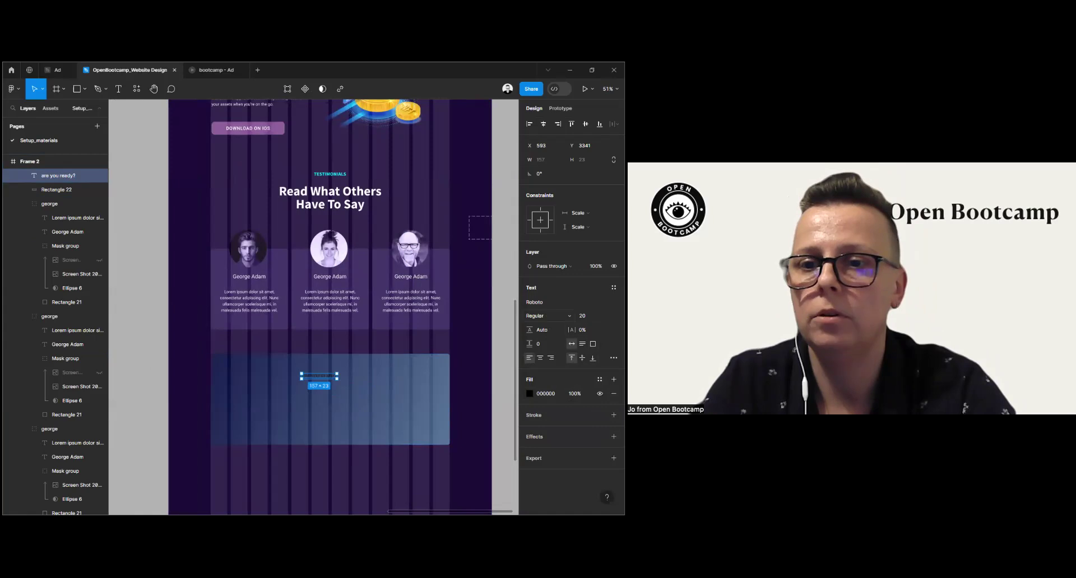
Step: Make the "ARE YOU READY?" text Bold at size 24 and centre it horizontally in the frame
{"action": "left_click", "coordinate": [547, 316]}
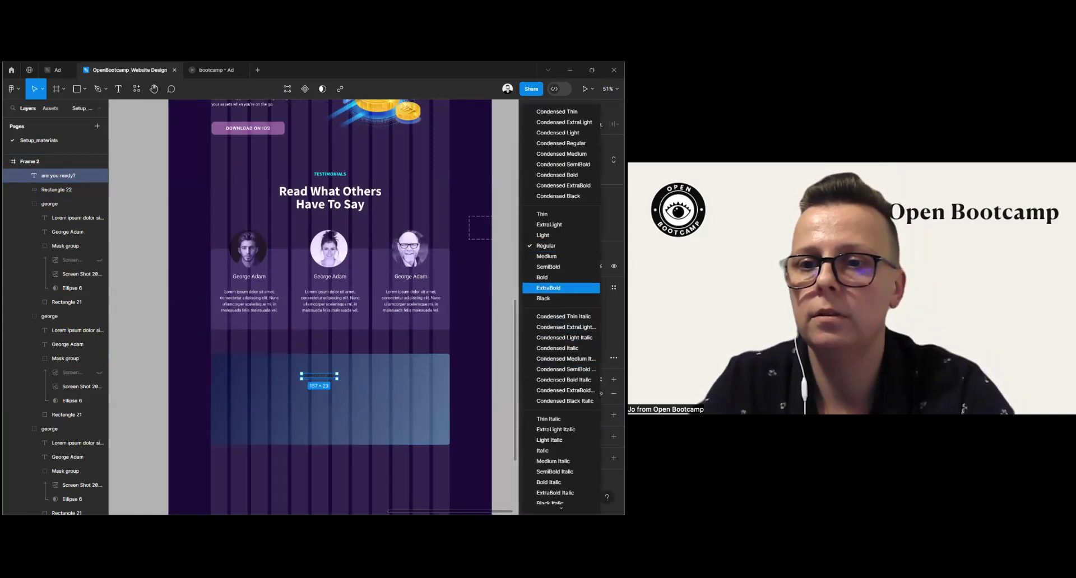
{"action": "left_click", "coordinate": [541, 288]}
{"action": "left_click", "coordinate": [605, 316]}
{"action": "left_click", "coordinate": [593, 347]}
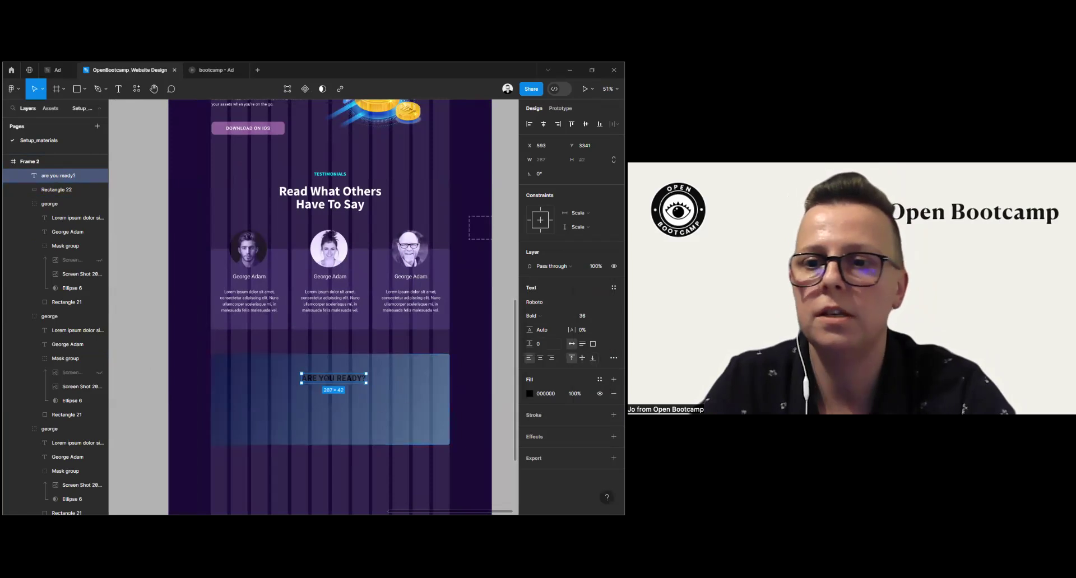
{"action": "left_click", "coordinate": [605, 316]}
{"action": "left_click", "coordinate": [593, 294]}
{"action": "key", "text": "alt+h"}
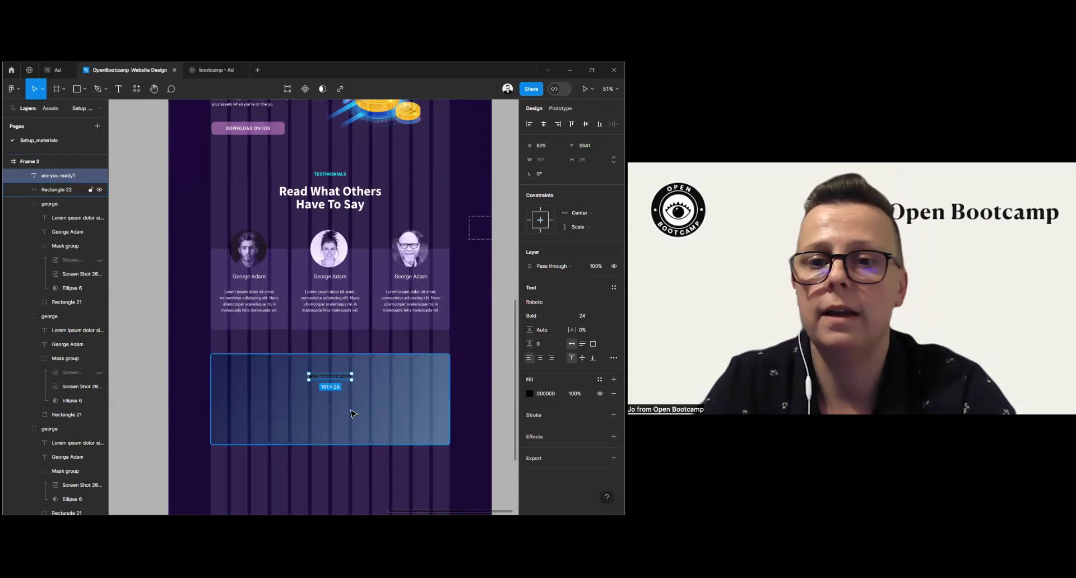
Step: Bring the "be a part of the next big thing" and "get started" texts from the page copy into the gradient rectangle below "ARE YOU READY?"
{"action": "scroll", "coordinate": [372, 444], "scroll_direction": "down", "scroll_amount": 2}
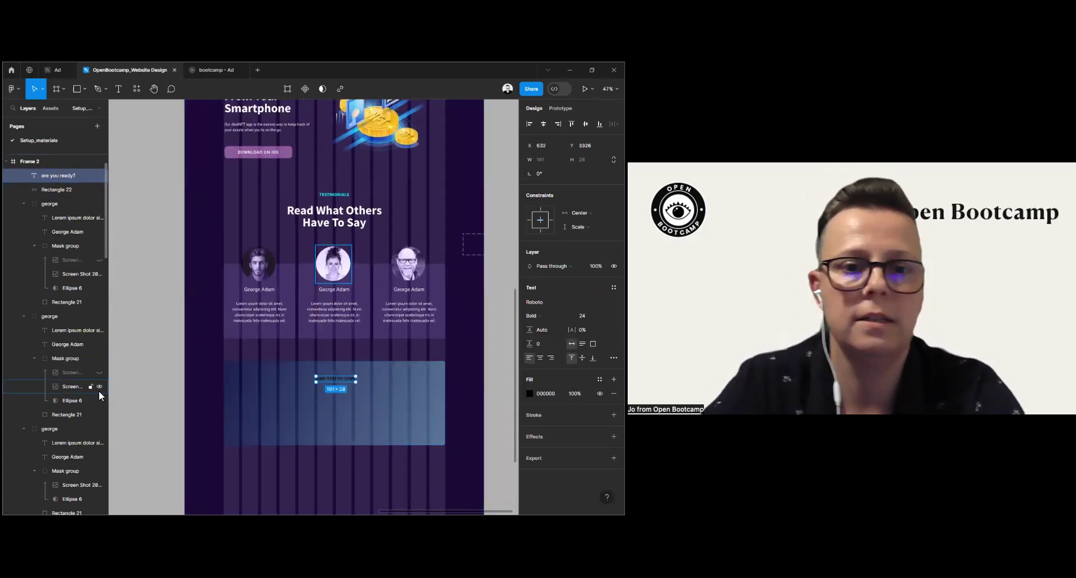
{"action": "key", "text": "Escape"}
{"action": "scroll", "coordinate": [343, 367], "scroll_direction": "left", "scroll_amount": 1}
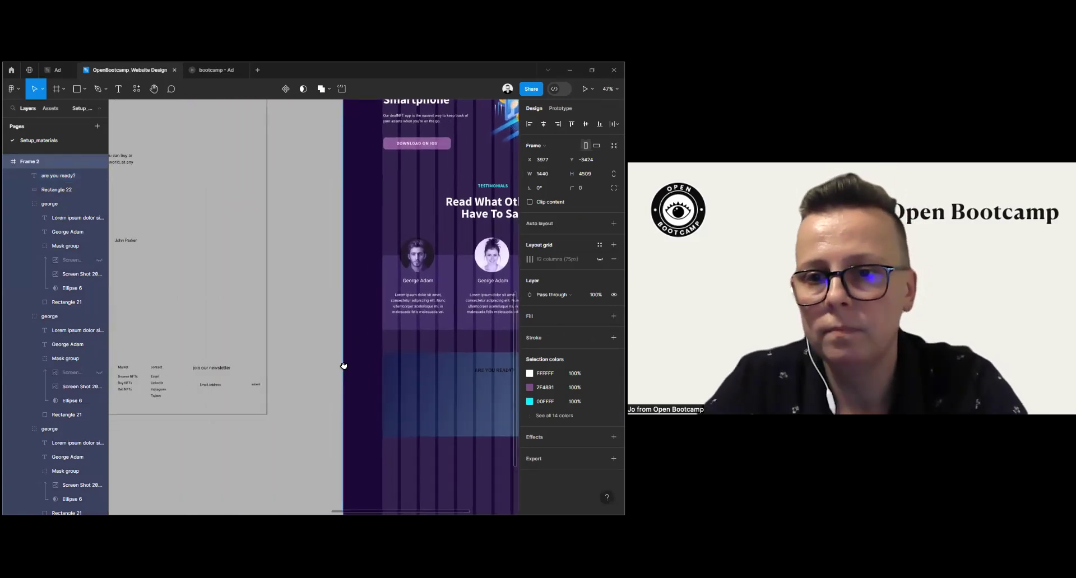
{"action": "left_click_drag", "start_coordinate": [254, 384], "coordinate": [420, 439]}
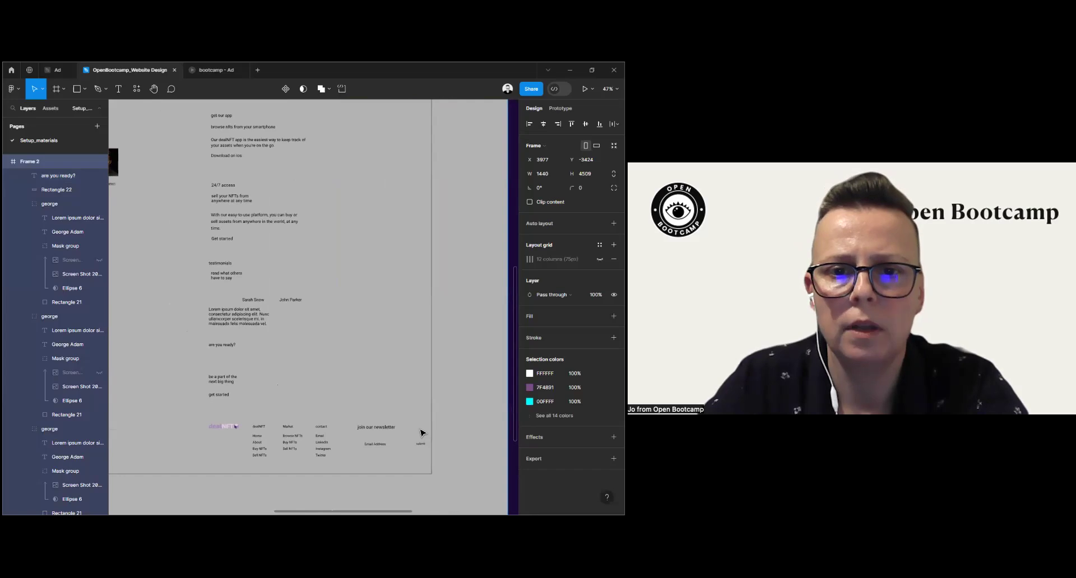
{"action": "left_click", "coordinate": [227, 384]}
{"action": "left_click", "coordinate": [223, 394]}
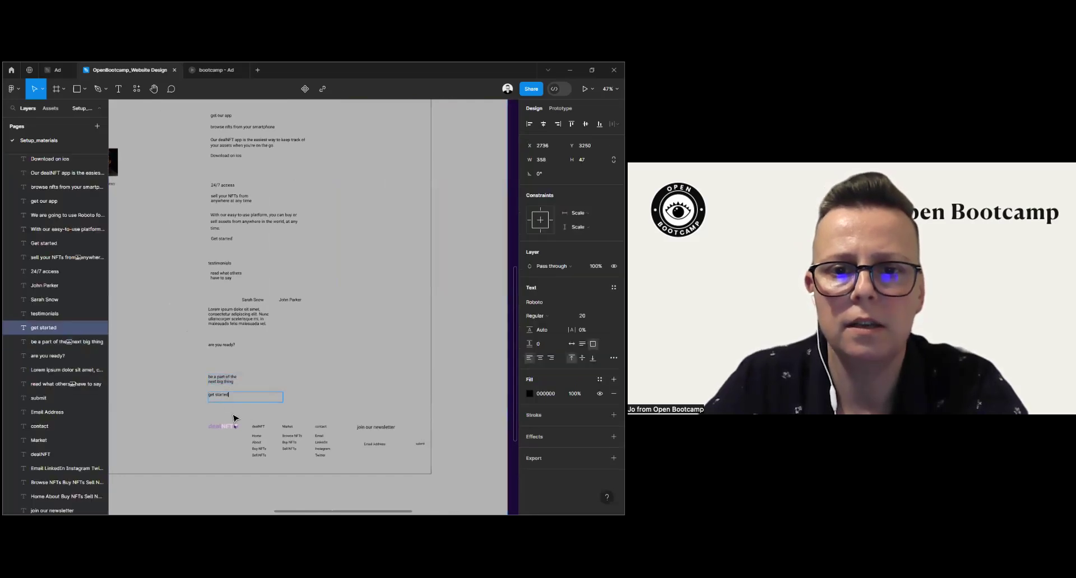
{"action": "left_click", "coordinate": [230, 392]}
{"action": "left_click", "coordinate": [232, 386]}
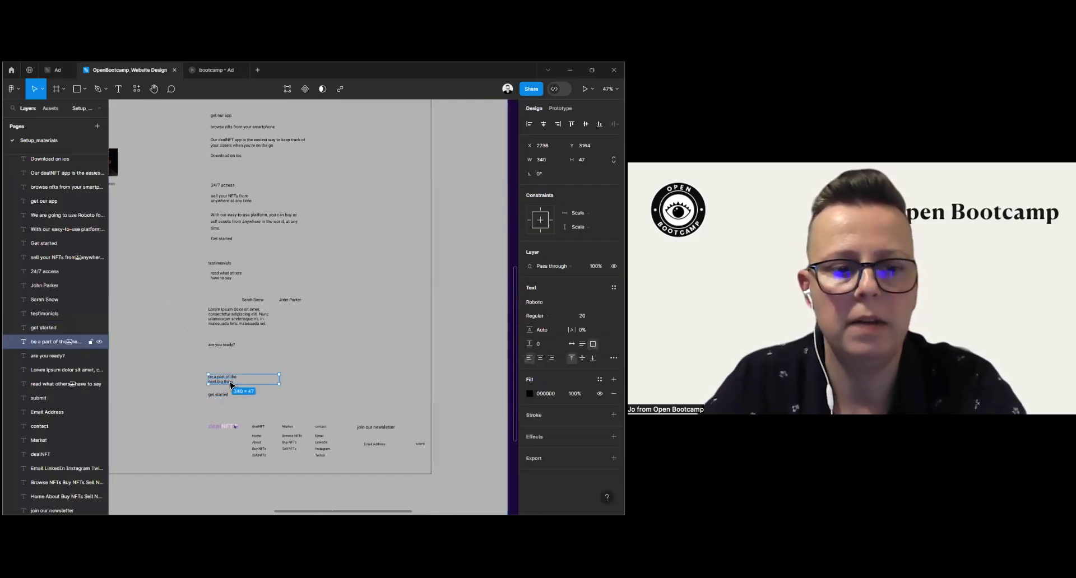
{"action": "left_click", "coordinate": [224, 396], "text": "shift"}
{"action": "left_click_drag", "start_coordinate": [224, 384], "coordinate": [343, 451]}
{"action": "scroll", "coordinate": [345, 454], "scroll_direction": "up", "scroll_amount": 5}
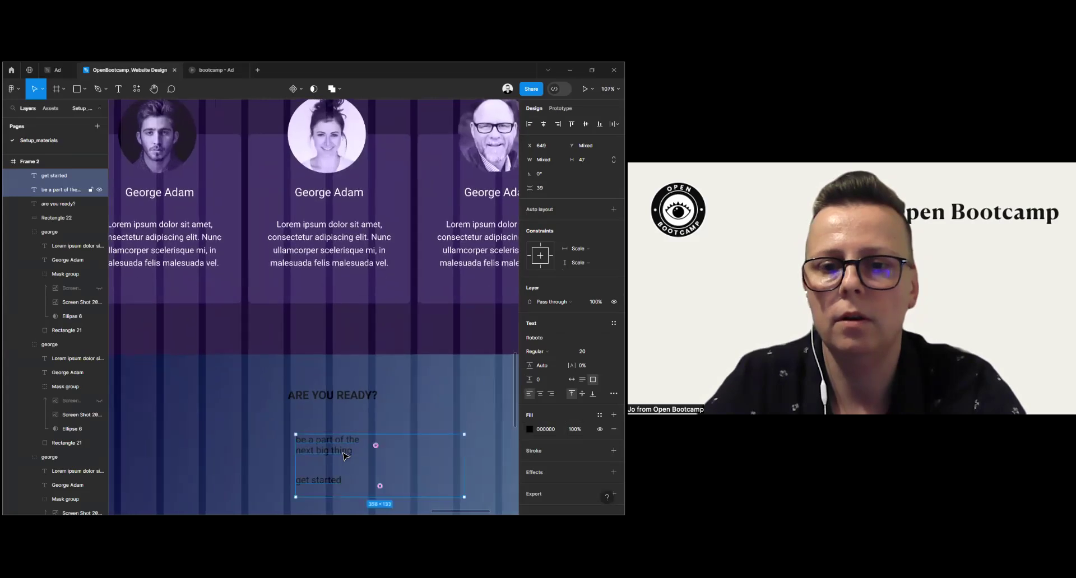
Step: Set the "be a part of the next big thing" text to auto-width resizing
{"action": "double_click", "coordinate": [345, 455]}
{"action": "left_click", "coordinate": [572, 344]}
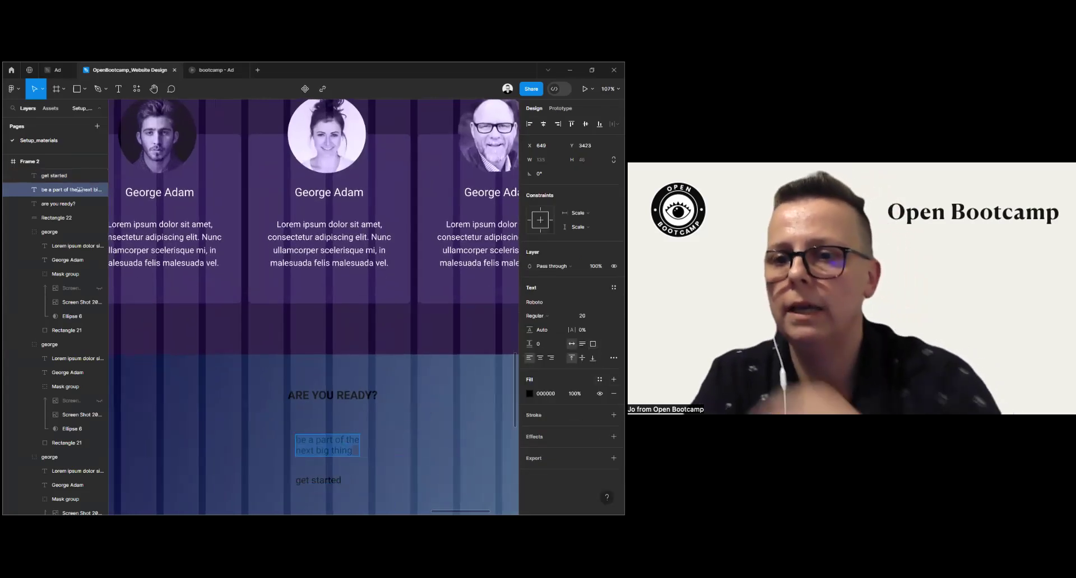
{"action": "left_click", "coordinate": [613, 358]}
{"action": "left_click", "coordinate": [614, 357]}
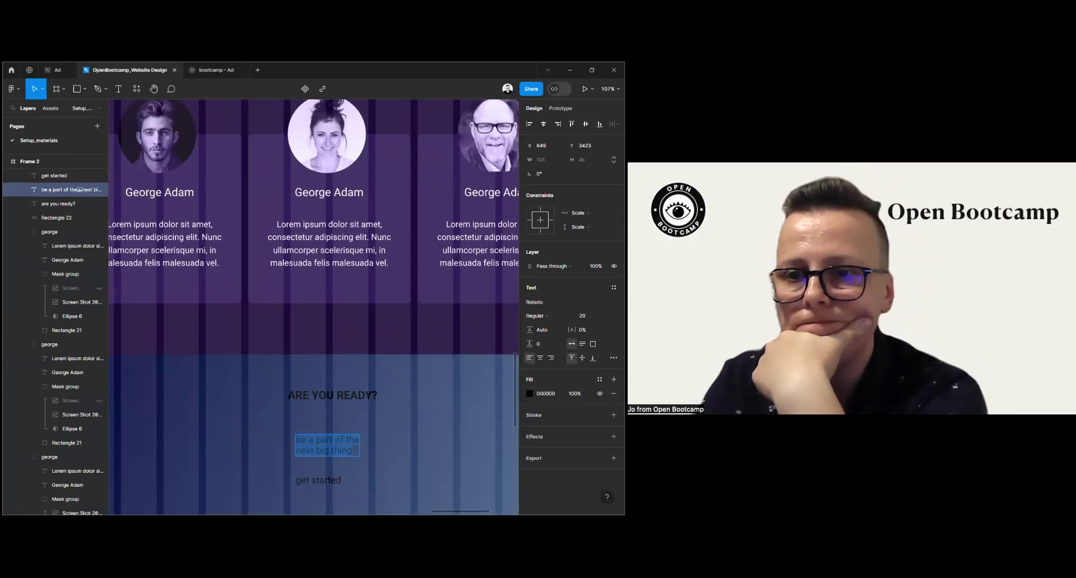
Step: Try the H1 84/100 text style on the "be a part of the next big thing" text
{"action": "left_click", "coordinate": [614, 288]}
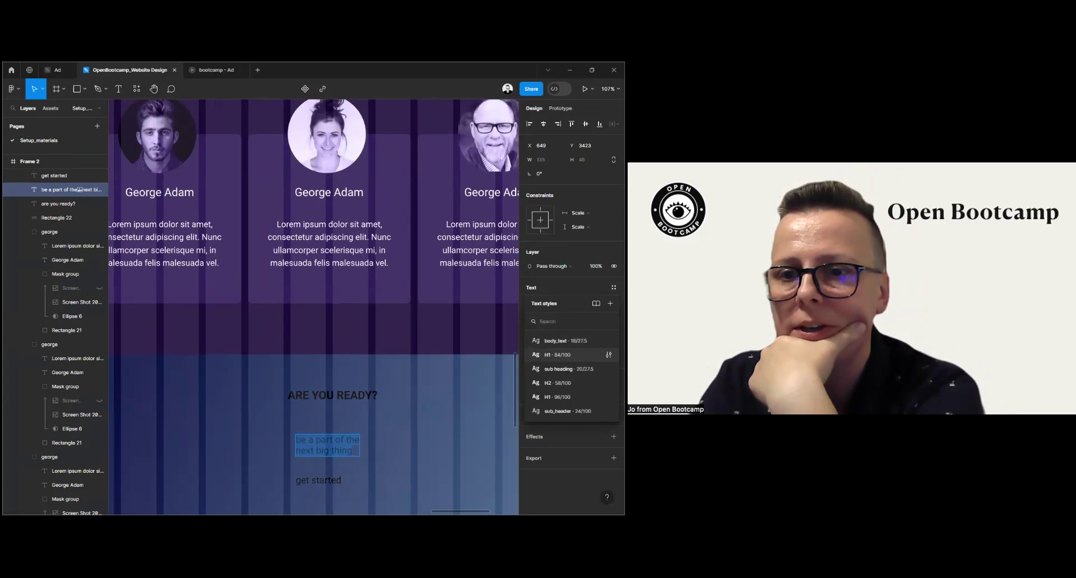
{"action": "left_click", "coordinate": [560, 355]}
{"action": "scroll", "coordinate": [314, 307], "scroll_direction": "down", "scroll_amount": 5}
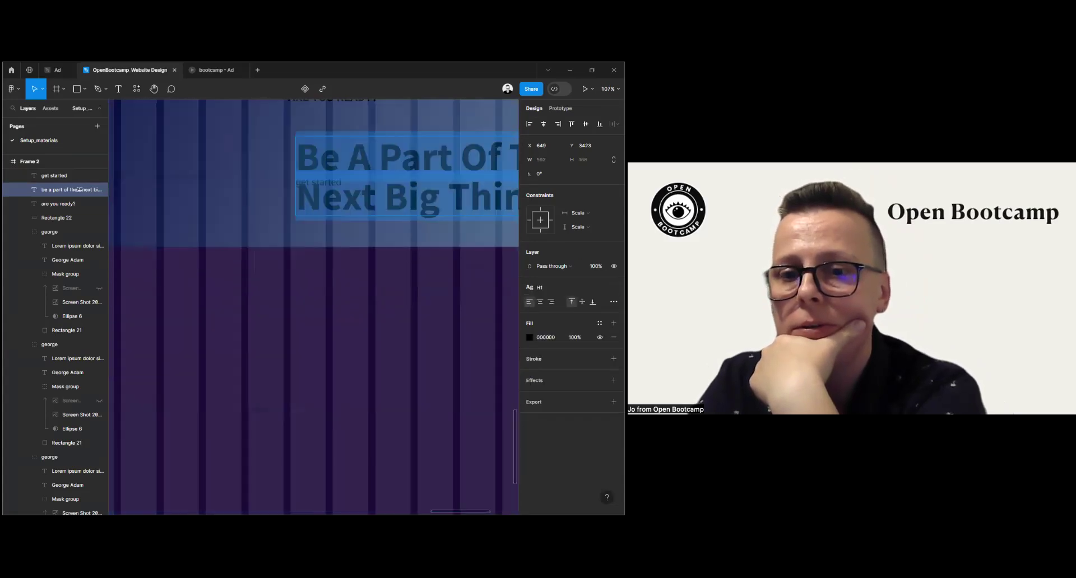
{"action": "scroll", "coordinate": [314, 307], "scroll_direction": "up", "scroll_amount": 3}
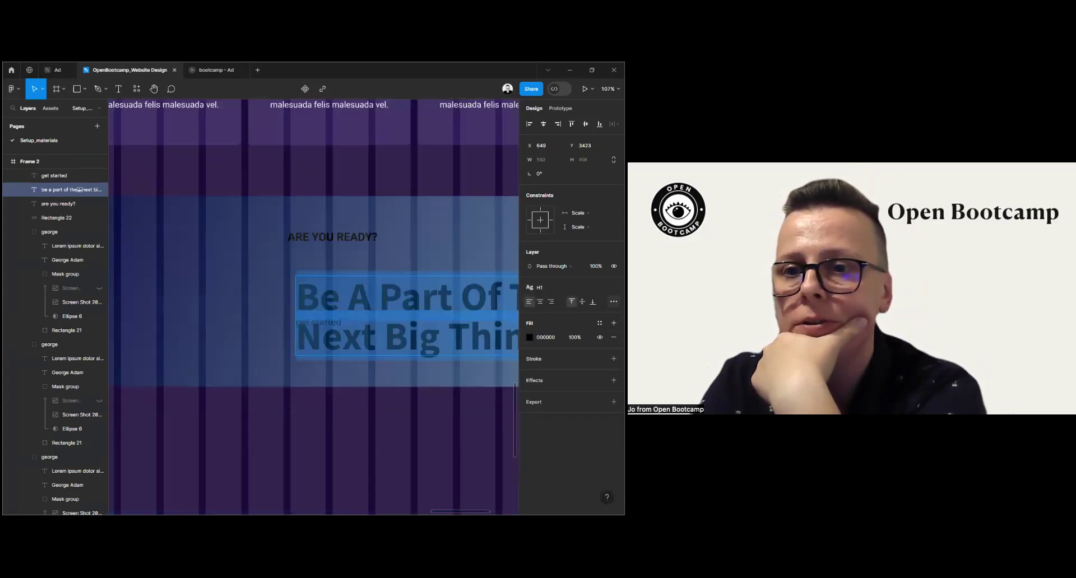
{"action": "key", "text": "Escape"}
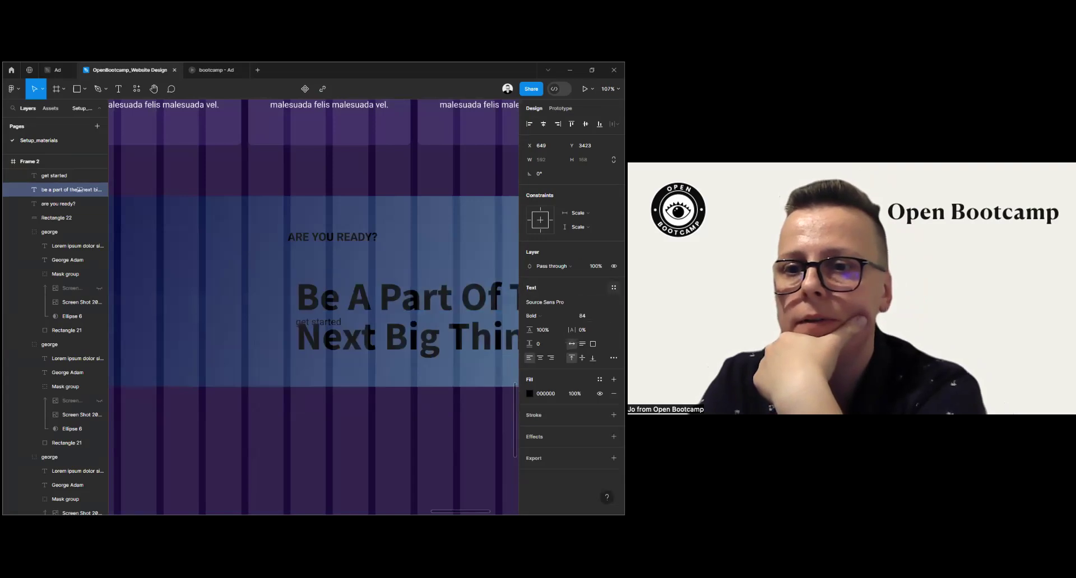
Step: Apply the H2 58/100 text style to the "Be A Part Of The Next Big Thing" heading and fill it with white FFFFFF
{"action": "left_click", "coordinate": [614, 288]}
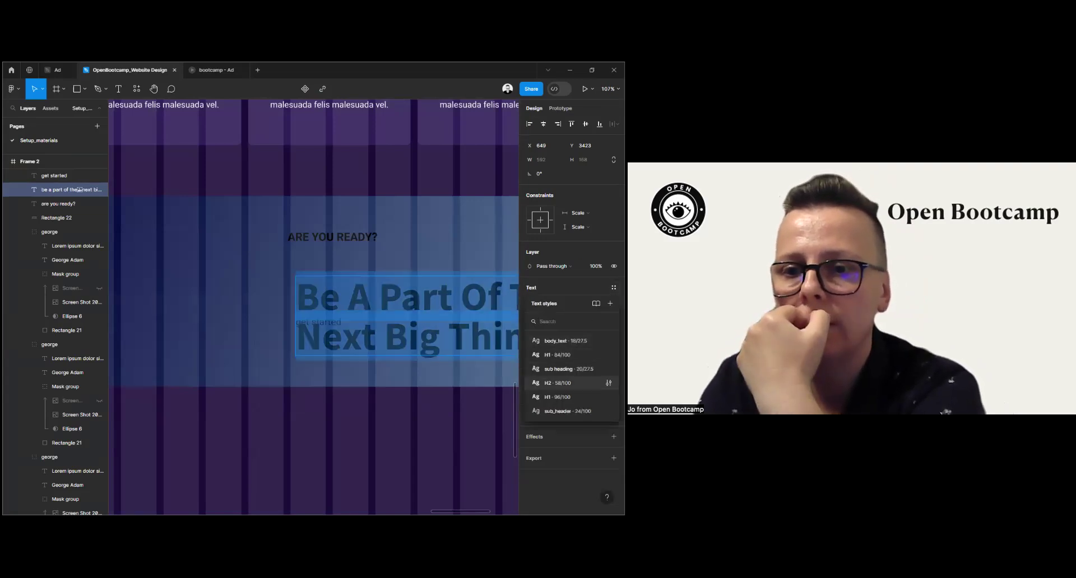
{"action": "left_click", "coordinate": [557, 382]}
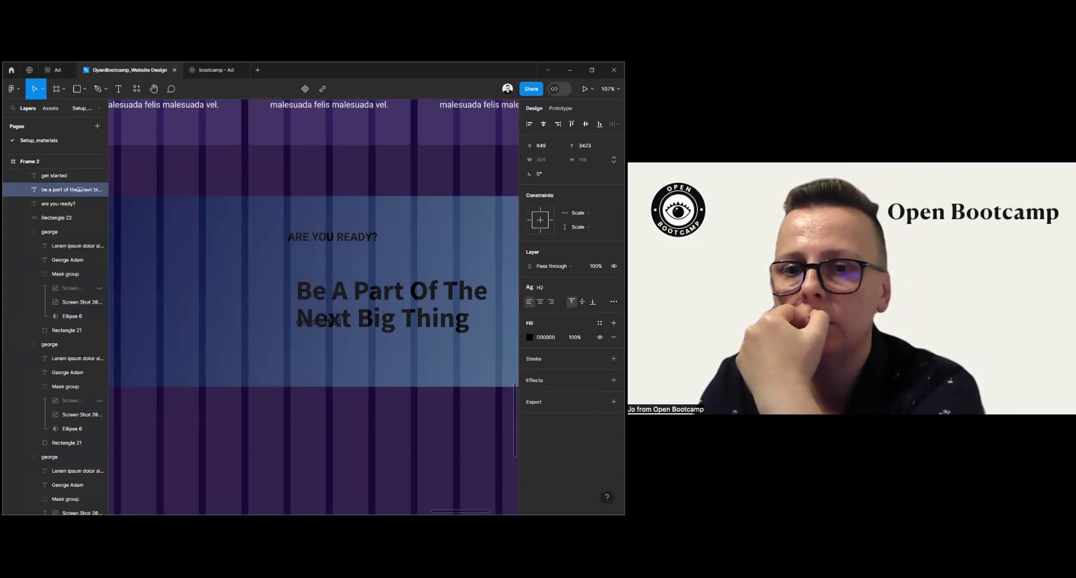
{"action": "left_click", "coordinate": [529, 337]}
{"action": "left_click_drag", "start_coordinate": [438, 364], "coordinate": [414, 271]}
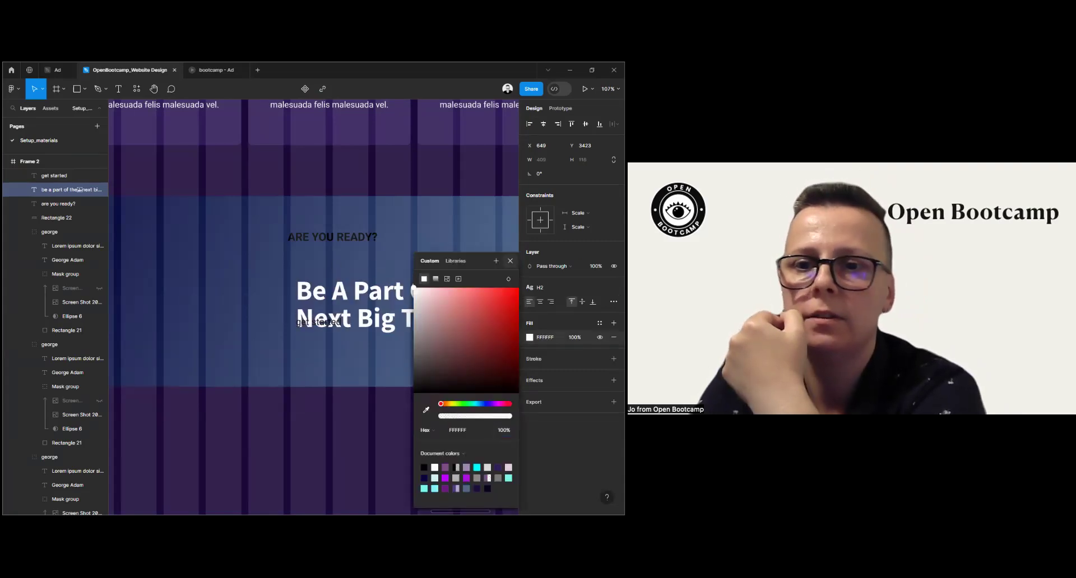
{"action": "key", "text": "Escape"}
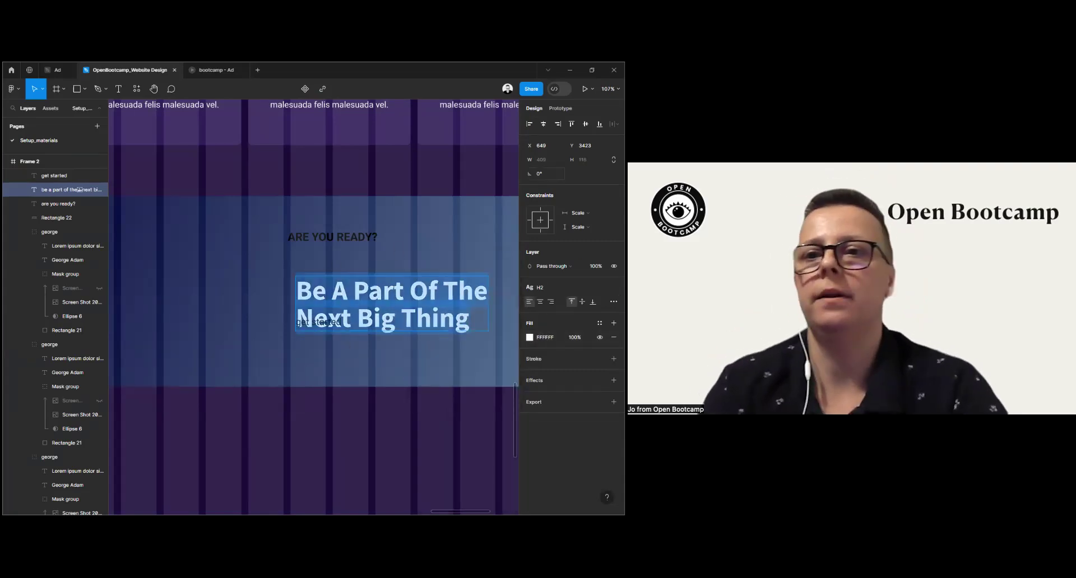
Step: Centre the "Be A Part Of The Next Big Thing" heading horizontally in the frame and centre-align its two lines
{"action": "key", "text": "alt+h"}
{"action": "key", "text": "ctrl+alt+t"}
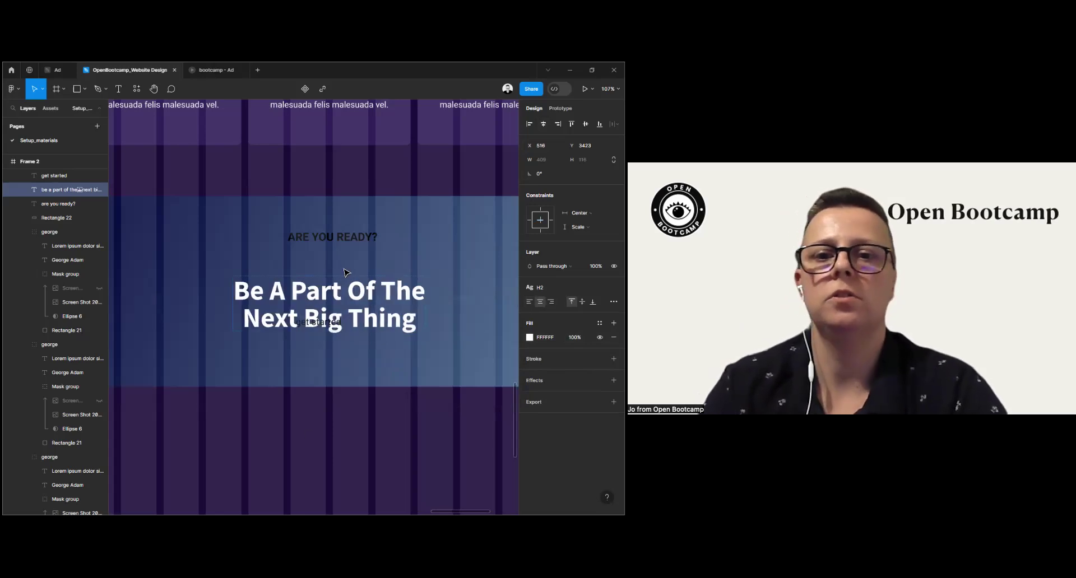
{"action": "key", "text": "Escape"}
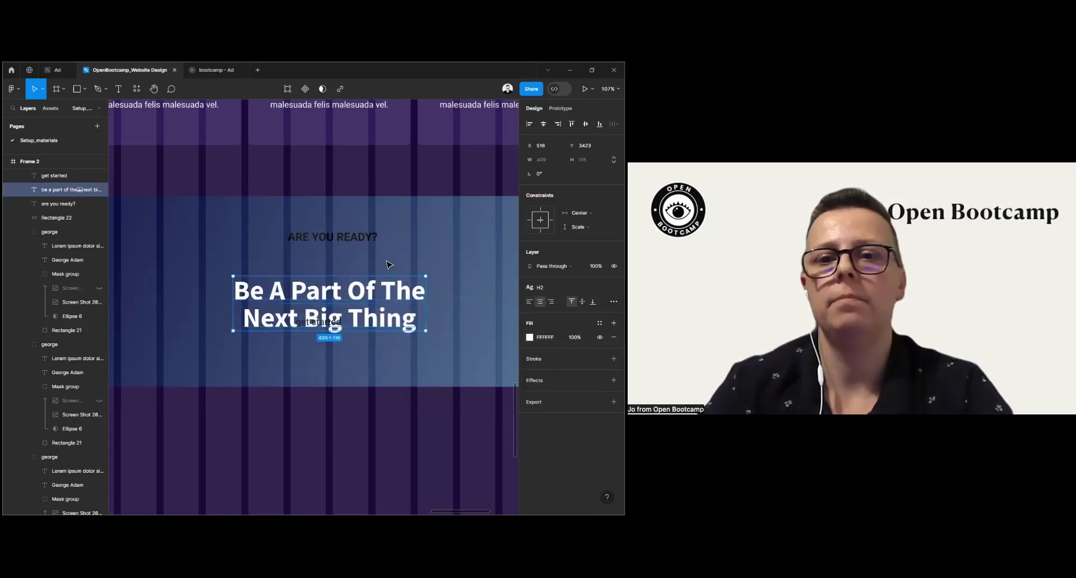
Step: Move the heading and the "ARE YOU READY?" text up in the gradient panel, clear of the "get started" text
{"action": "left_click_drag", "start_coordinate": [344, 274], "coordinate": [352, 236]}
{"action": "left_click", "coordinate": [344, 243]}
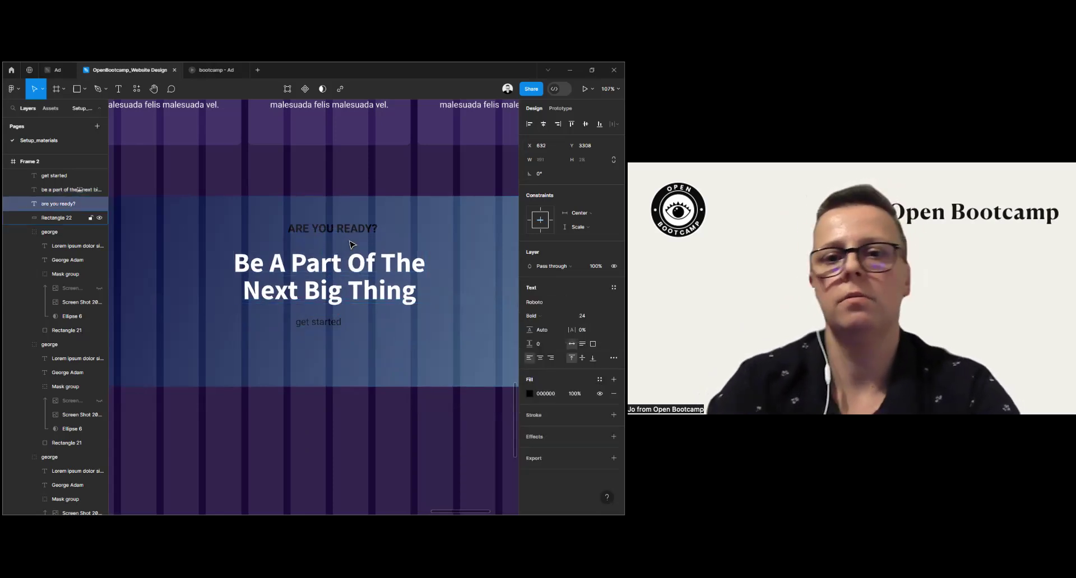
{"action": "left_click", "coordinate": [359, 277], "text": "shift"}
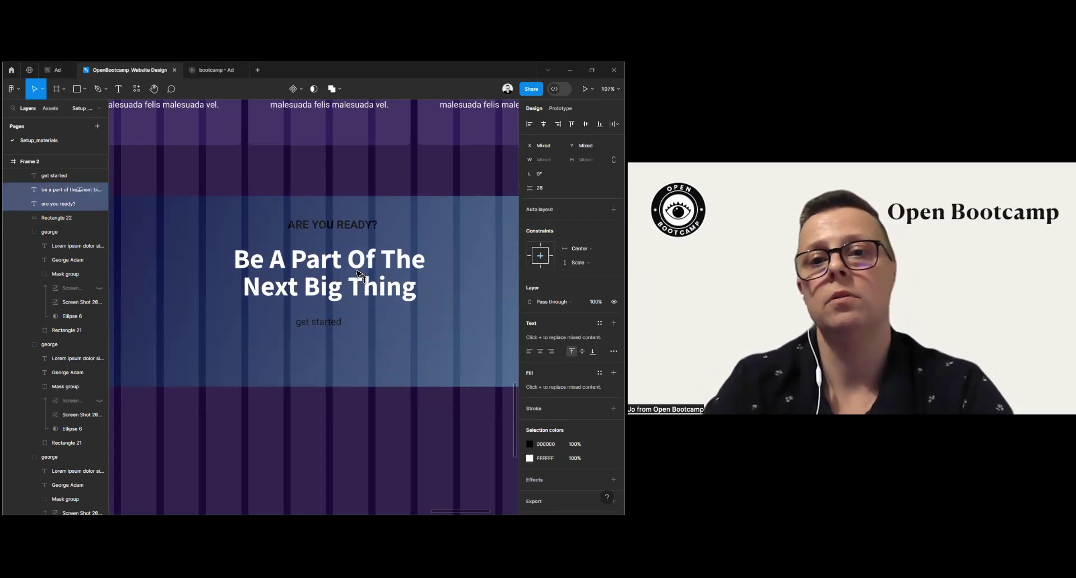
Step: Nudge the "ARE YOU READY?" text down closer to the heading and set its font size to 20
{"action": "left_click", "coordinate": [352, 236]}
{"action": "left_click_drag", "start_coordinate": [352, 236], "coordinate": [352, 244]}
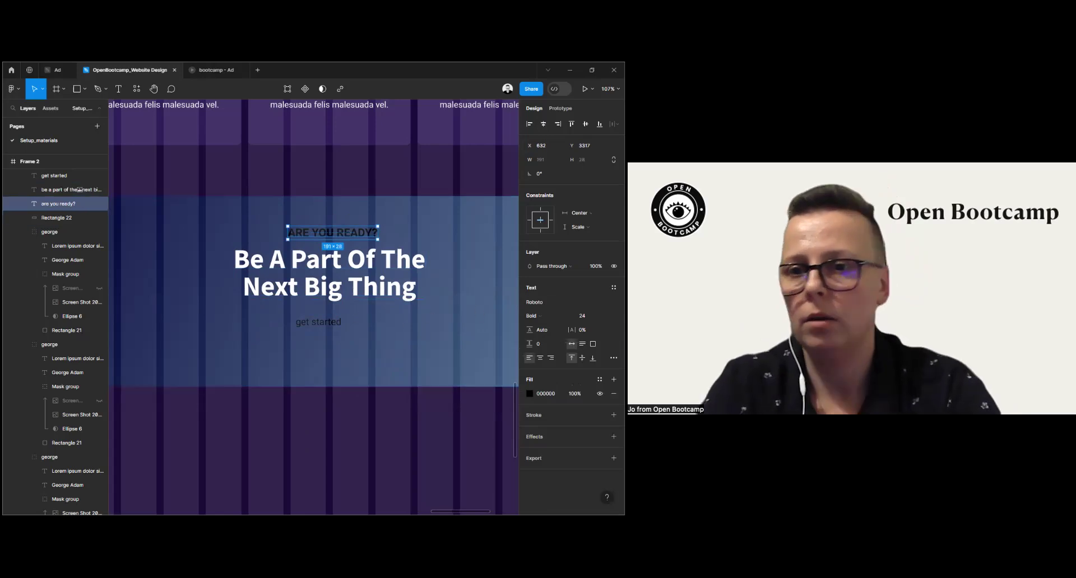
{"action": "left_click", "coordinate": [605, 316]}
{"action": "left_click", "coordinate": [593, 305]}
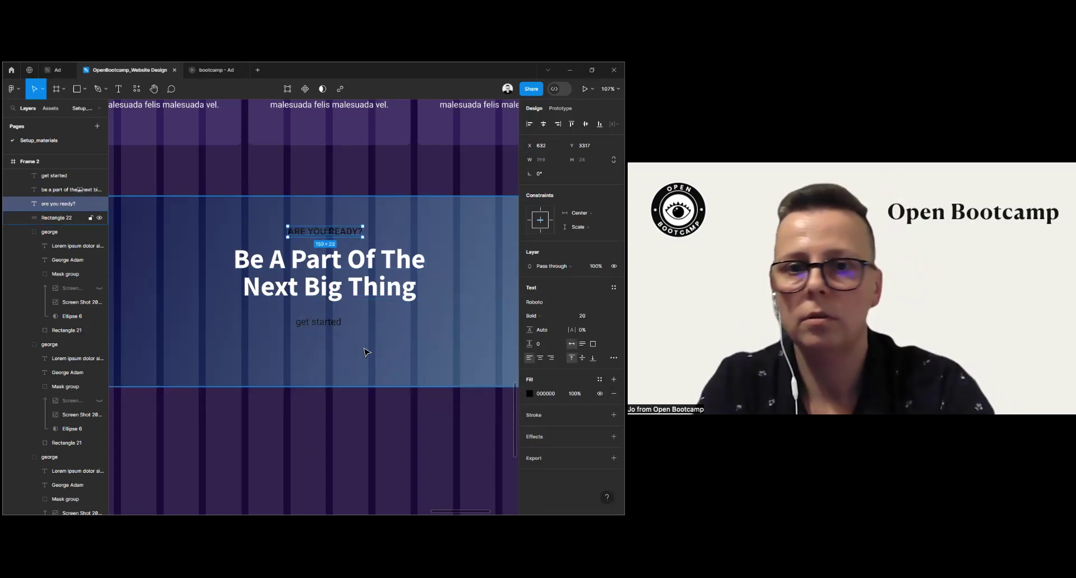
{"action": "left_click", "coordinate": [368, 355]}
Step: Duplicate the "DOWNLOAD ON IOS" button onto the gradient panel's lower edge, below the heading, and bring the copy to the front of its group
{"action": "left_click", "coordinate": [307, 331]}
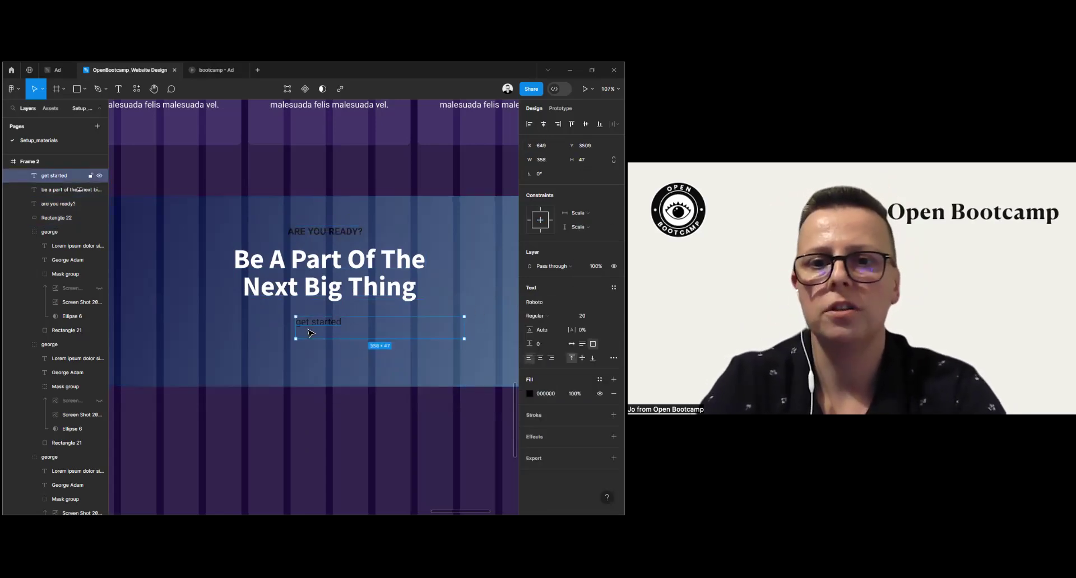
{"action": "scroll", "coordinate": [308, 330], "scroll_direction": "down", "scroll_amount": 5, "text": "ctrl"}
{"action": "scroll", "coordinate": [269, 195], "scroll_direction": "down", "scroll_amount": 3, "text": "ctrl"}
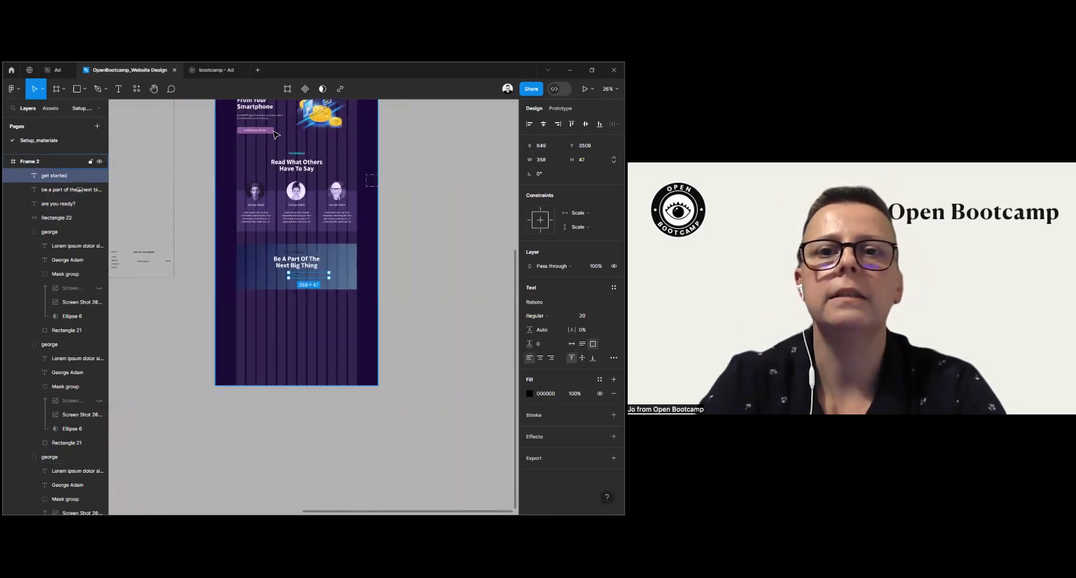
{"action": "left_click", "coordinate": [270, 131]}
{"action": "left_click_drag", "start_coordinate": [269, 132], "coordinate": [315, 287], "text": "alt"}
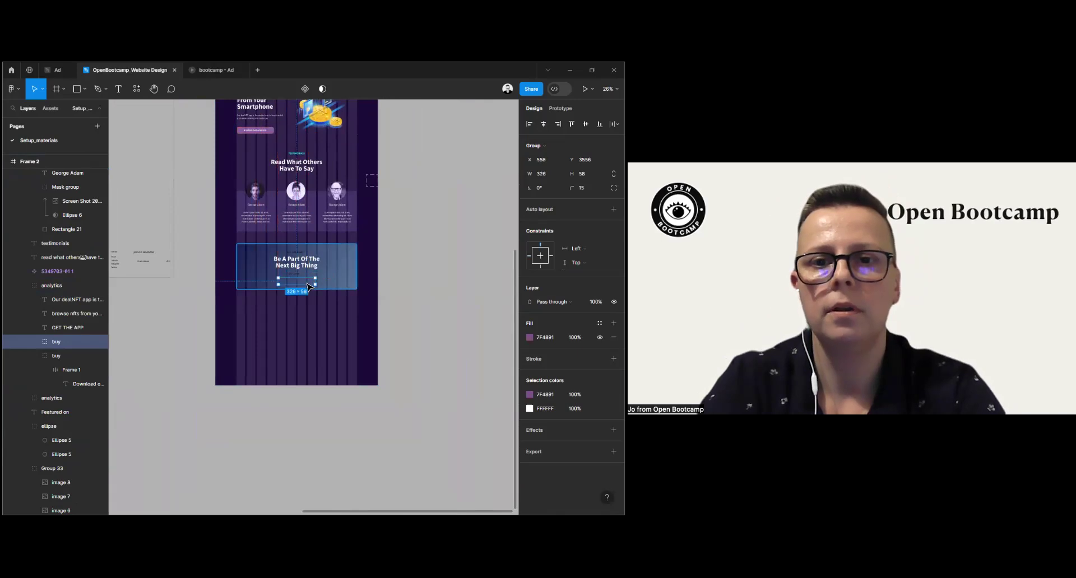
{"action": "scroll", "coordinate": [306, 283], "scroll_direction": "up", "scroll_amount": 5, "text": "ctrl"}
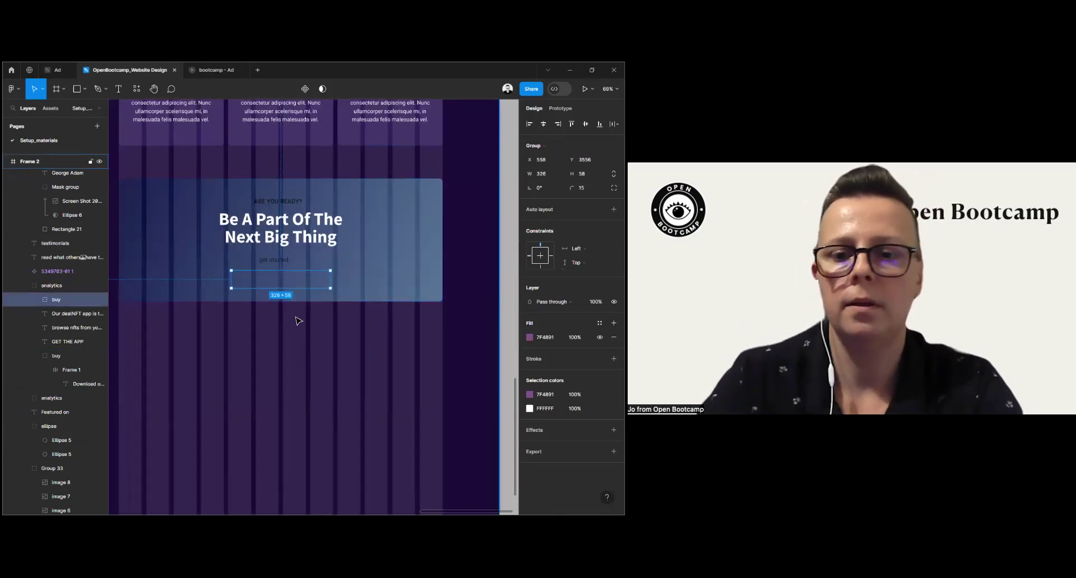
{"action": "left_click_drag", "start_coordinate": [288, 287], "coordinate": [282, 330]}
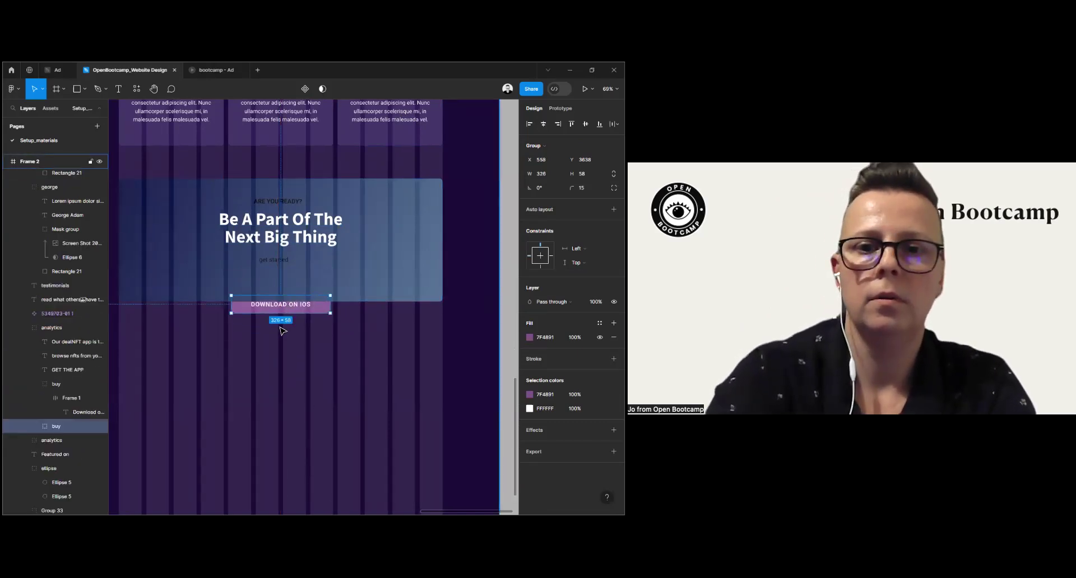
{"action": "right_click", "coordinate": [242, 311]}
{"action": "left_click", "coordinate": [246, 313]}
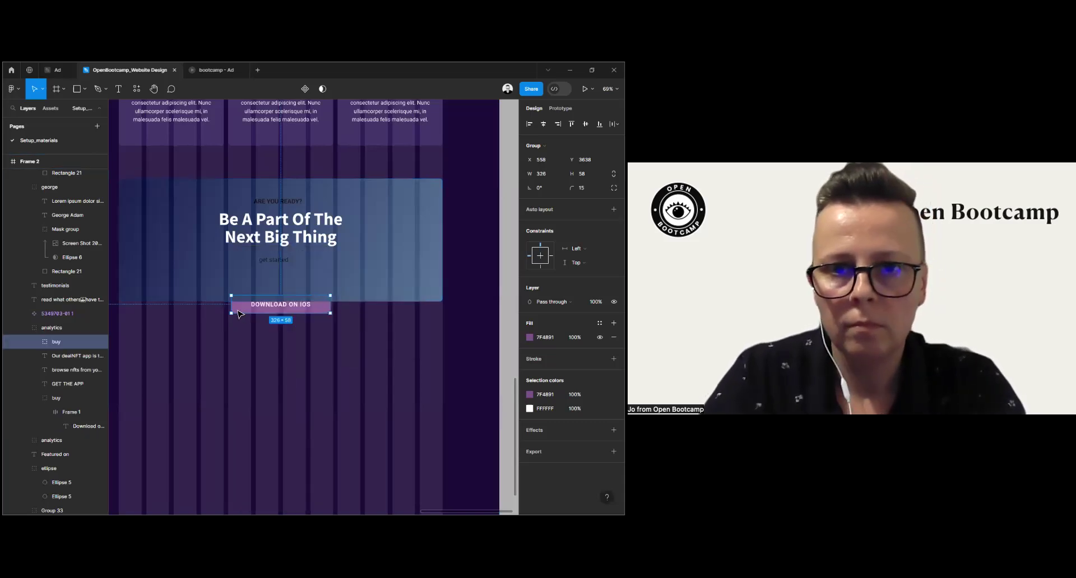
Step: Bring the "DOWNLOAD ON IOS" button copy in front of the gradient panel and place it centred below the heading inside the panel
{"action": "left_click_drag", "start_coordinate": [247, 324], "coordinate": [252, 295]}
{"action": "left_click", "coordinate": [203, 244]}
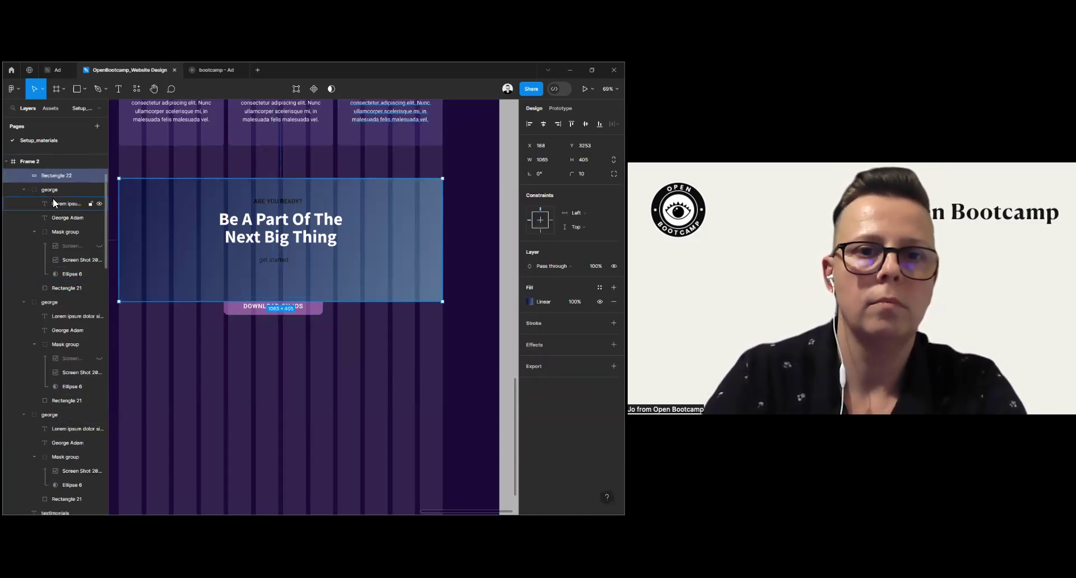
{"action": "left_click", "coordinate": [245, 317]}
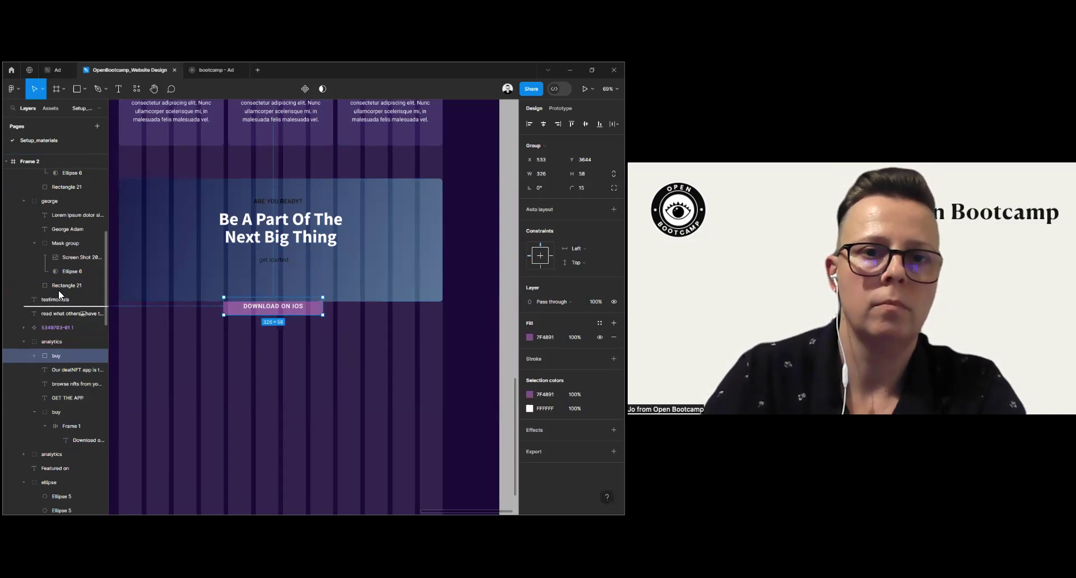
{"action": "scroll", "coordinate": [60, 193], "scroll_direction": "up", "scroll_amount": 2}
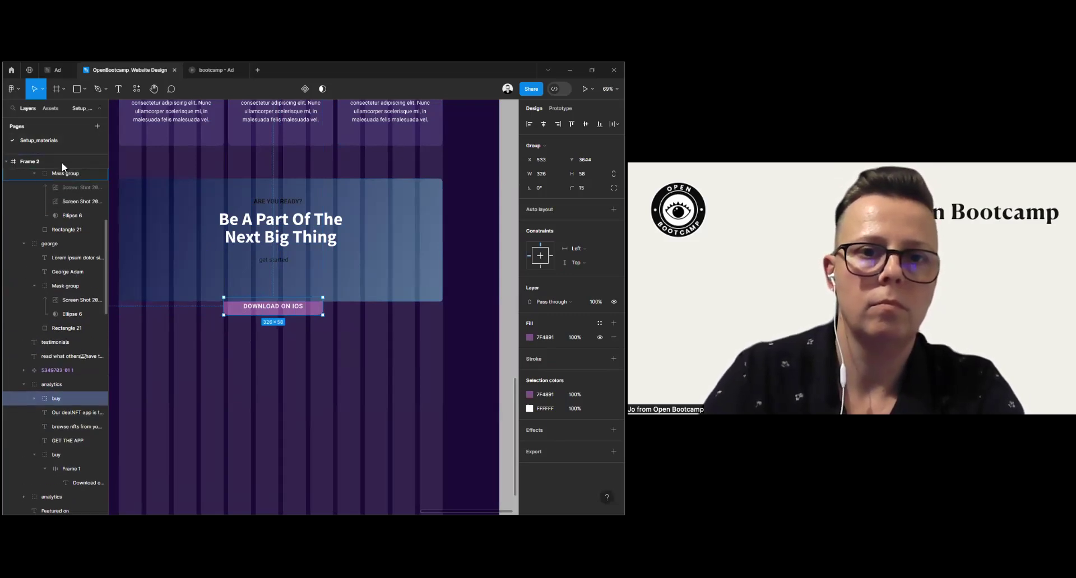
{"action": "left_click_drag", "start_coordinate": [66, 190], "coordinate": [45, 239]}
{"action": "left_click_drag", "start_coordinate": [313, 315], "coordinate": [297, 342]}
{"action": "left_click", "coordinate": [312, 280]}
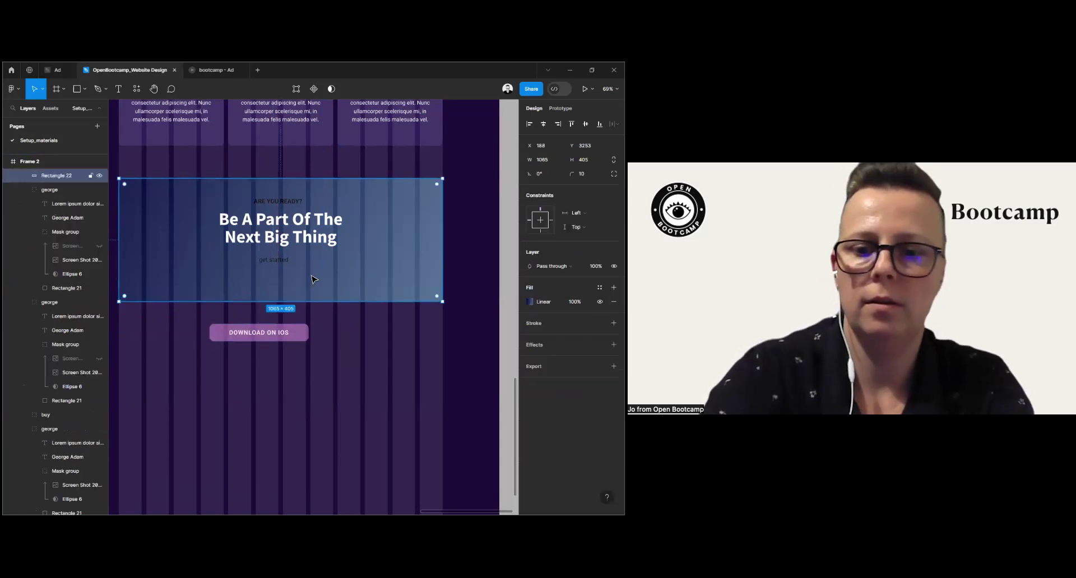
{"action": "left_click_drag", "start_coordinate": [307, 333], "coordinate": [326, 280]}
{"action": "scroll", "coordinate": [325, 285], "scroll_direction": "down", "scroll_amount": 5}
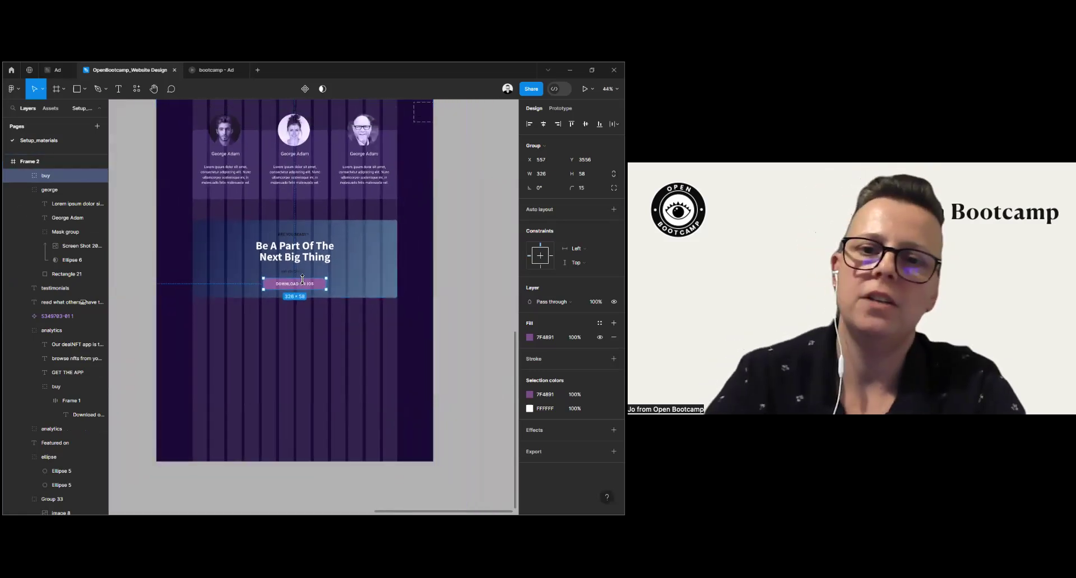
Step: Change the label of the button in the gradient panel to "GET STARTED"
{"action": "double_click", "coordinate": [305, 289]}
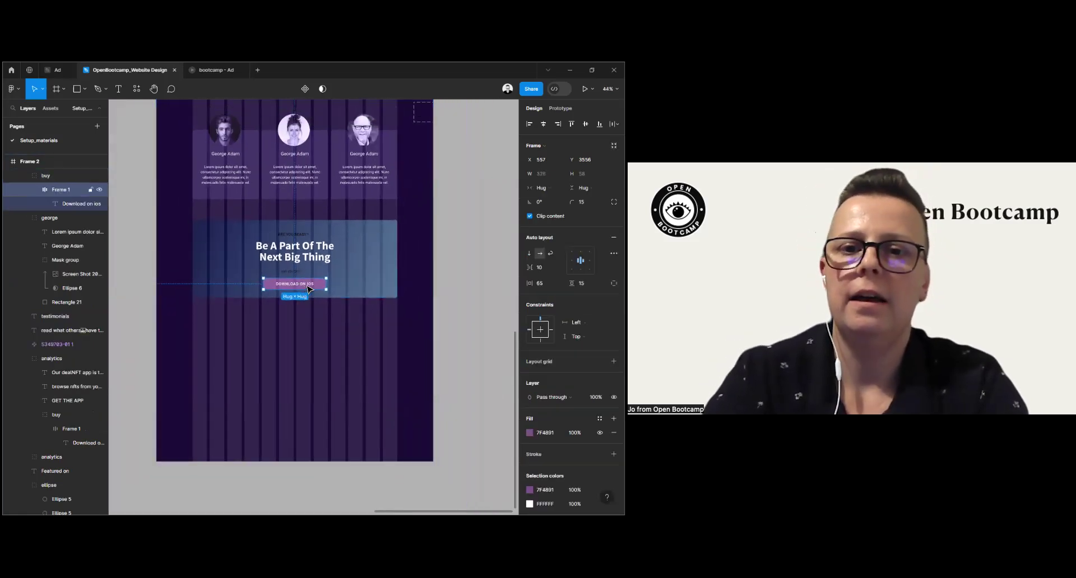
{"action": "double_click", "coordinate": [306, 288]}
{"action": "double_click", "coordinate": [305, 287]}
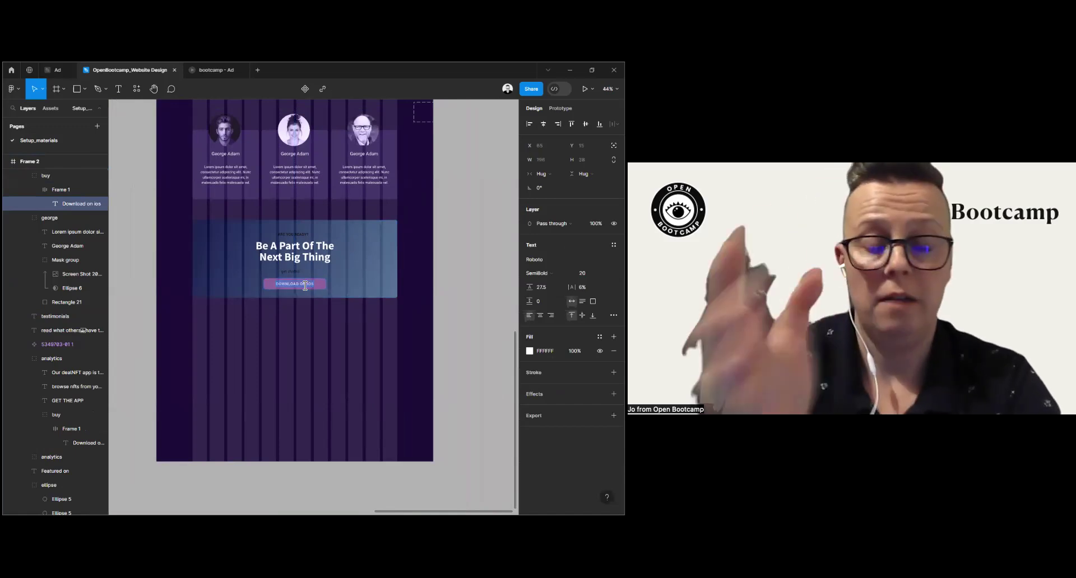
{"action": "type", "text": "GET"}
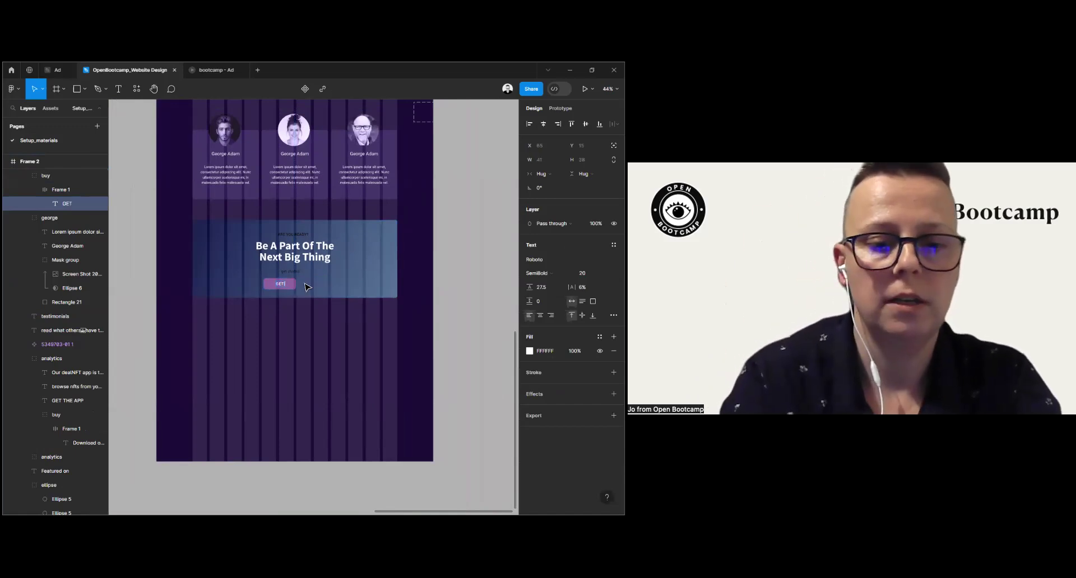
{"action": "type", "text": " STA"}
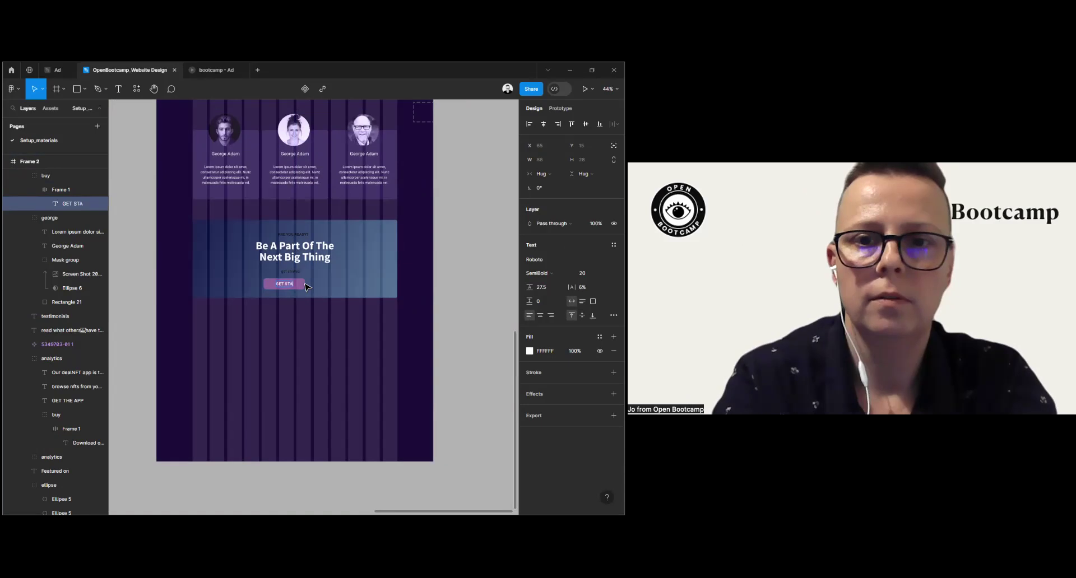
{"action": "type", "text": "RTED"}
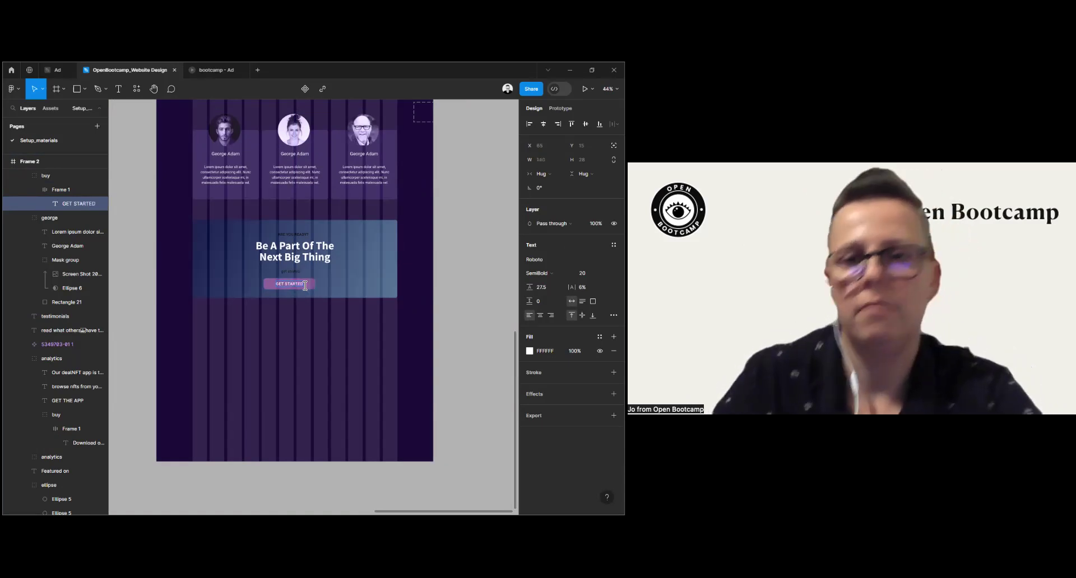
Step: Delete the separate "get started" text and recentre the "GET STARTED" button beneath the heading
{"action": "left_click", "coordinate": [296, 274]}
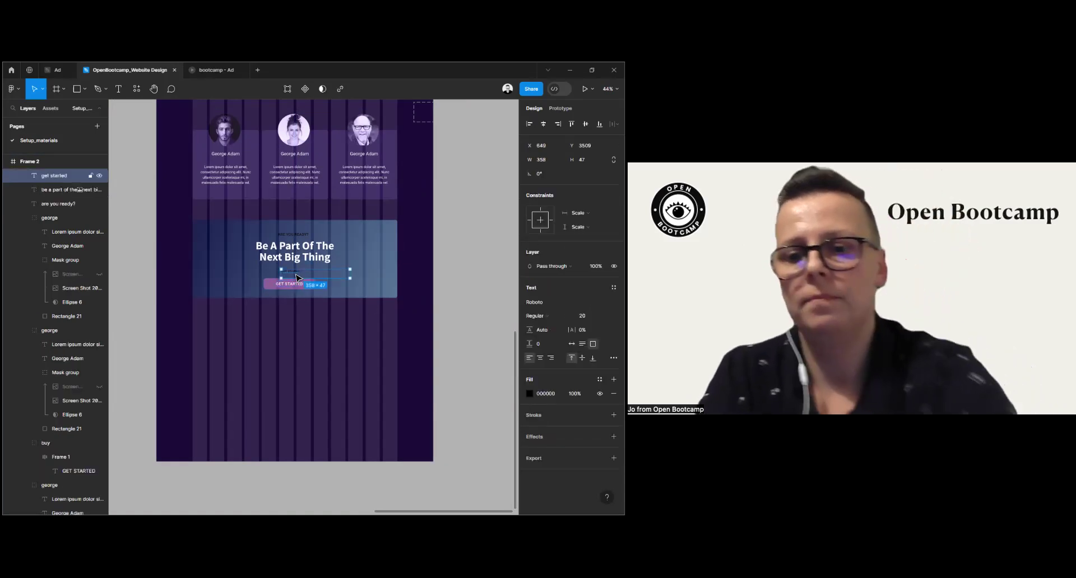
{"action": "key", "text": "Delete"}
{"action": "left_click", "coordinate": [305, 285]}
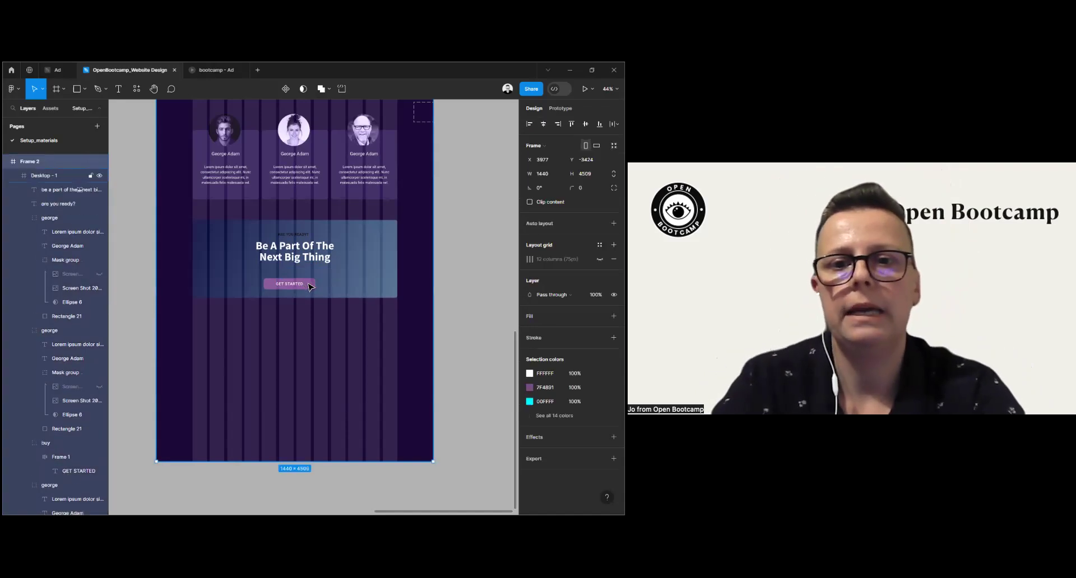
{"action": "left_click", "coordinate": [312, 287]}
{"action": "left_click_drag", "start_coordinate": [315, 287], "coordinate": [321, 284]}
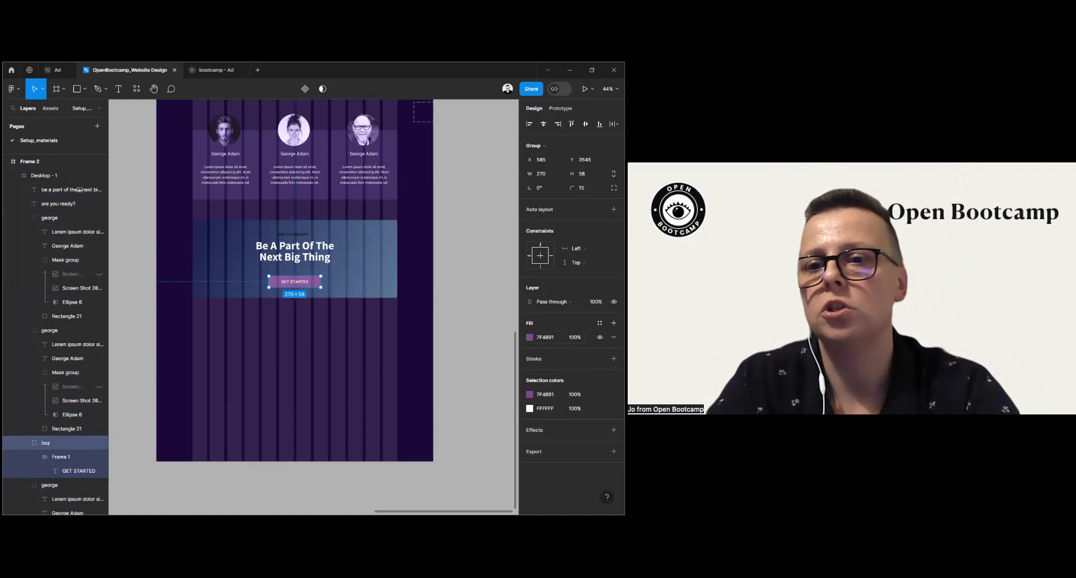
Step: Fill the "GET STARTED" button with black, 000000, from the document colors
{"action": "left_click", "coordinate": [529, 337]}
{"action": "left_click", "coordinate": [436, 467]}
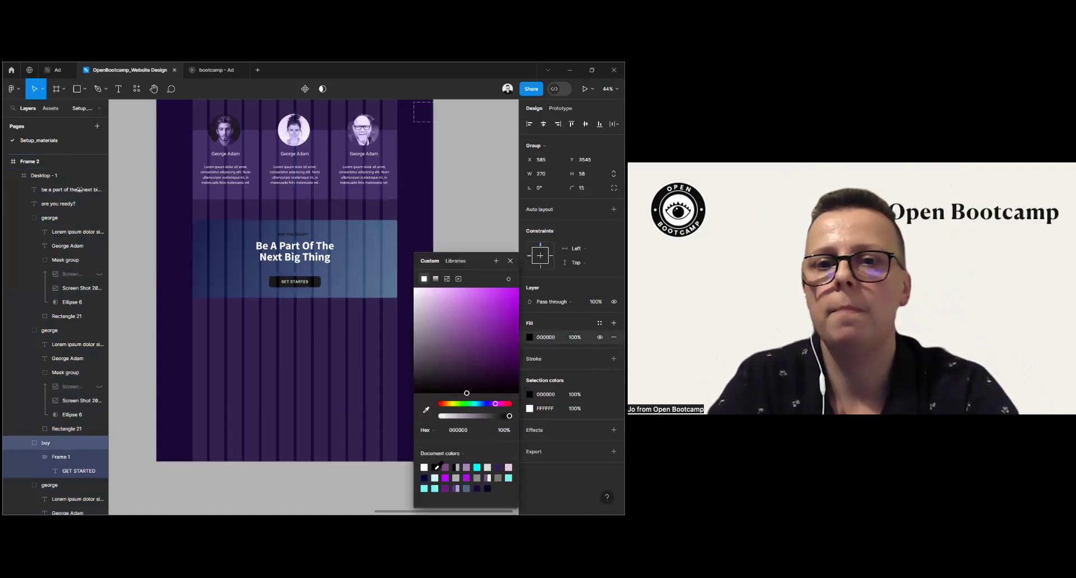
{"action": "key", "text": "Escape"}
{"action": "key", "text": "Escape"}
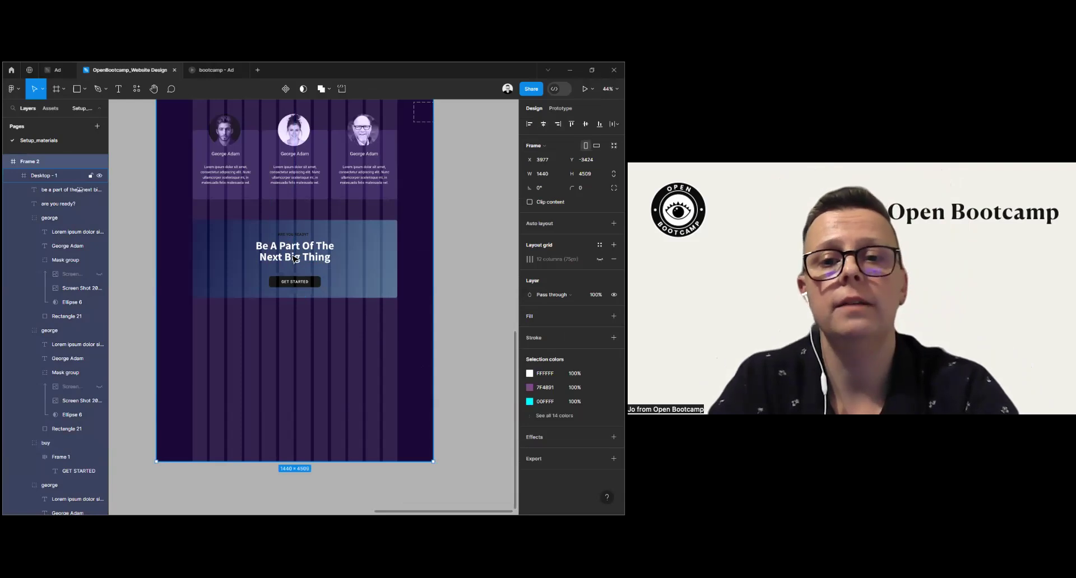
Step: Remove the hidden column layout grid from the outer Frame 2
{"action": "scroll", "coordinate": [239, 251], "scroll_direction": "up", "scroll_amount": 5}
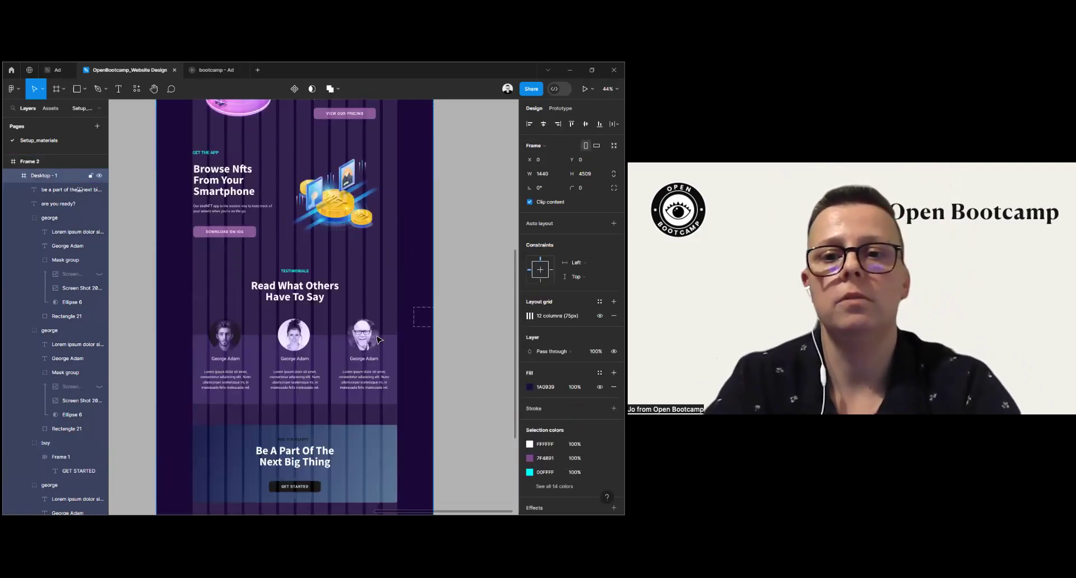
{"action": "left_click_drag", "start_coordinate": [441, 292], "coordinate": [425, 346]}
{"action": "key", "text": "Escape"}
{"action": "key", "text": "Escape"}
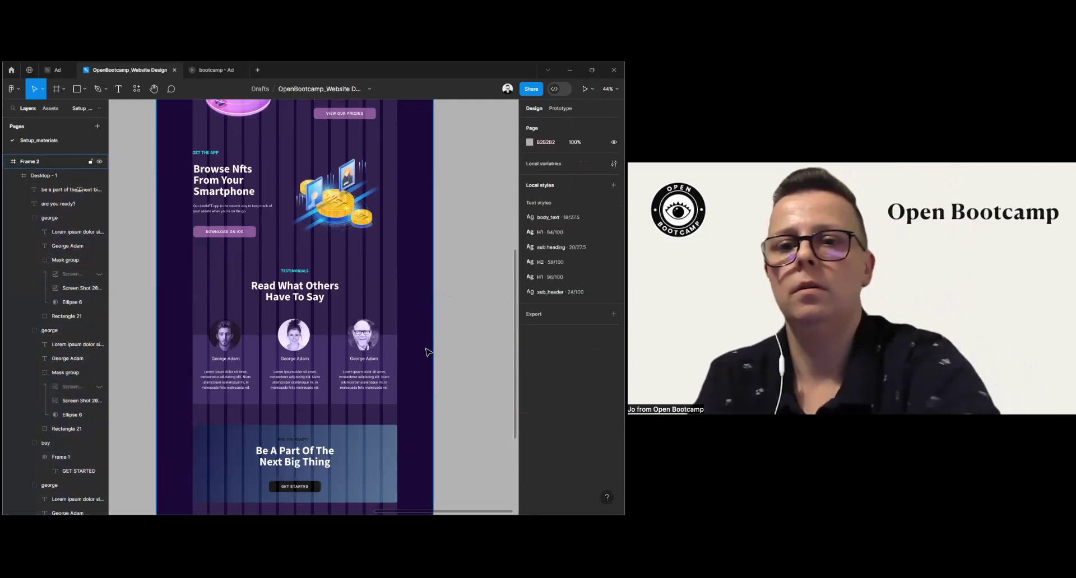
{"action": "scroll", "coordinate": [407, 337], "scroll_direction": "up", "scroll_amount": 3}
{"action": "scroll", "coordinate": [406, 336], "scroll_direction": "up", "scroll_amount": 3}
{"action": "scroll", "coordinate": [262, 252], "scroll_direction": "down", "scroll_amount": 3}
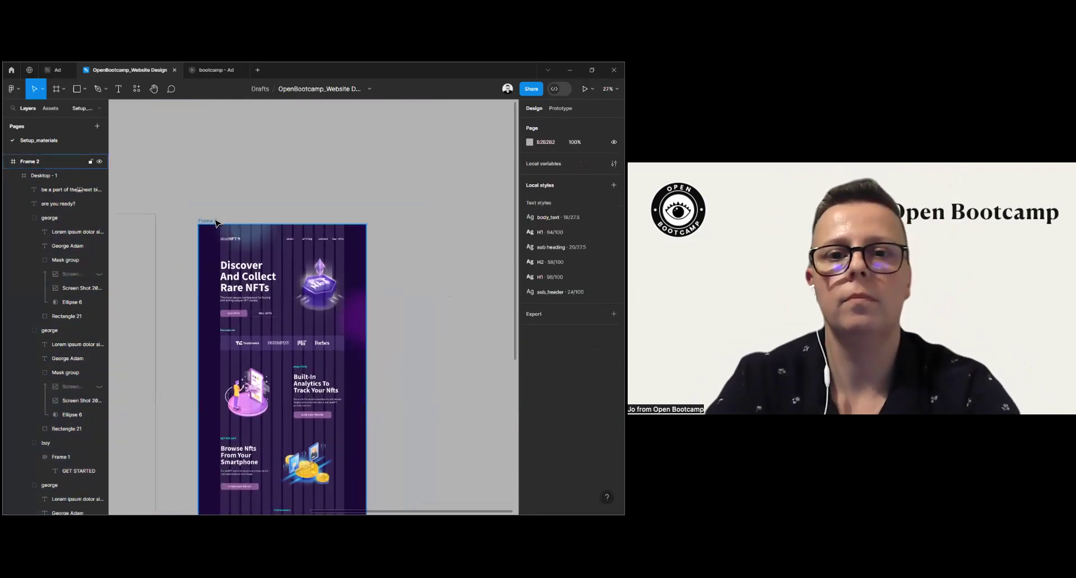
{"action": "left_click", "coordinate": [217, 222]}
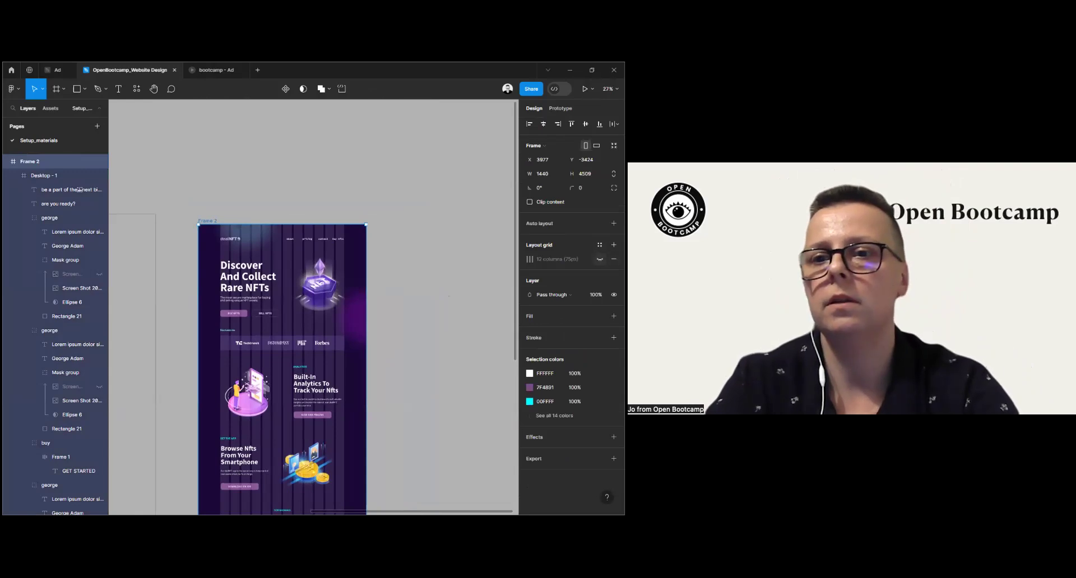
{"action": "left_click", "coordinate": [473, 276]}
{"action": "scroll", "coordinate": [473, 276], "scroll_direction": "down", "scroll_amount": 5}
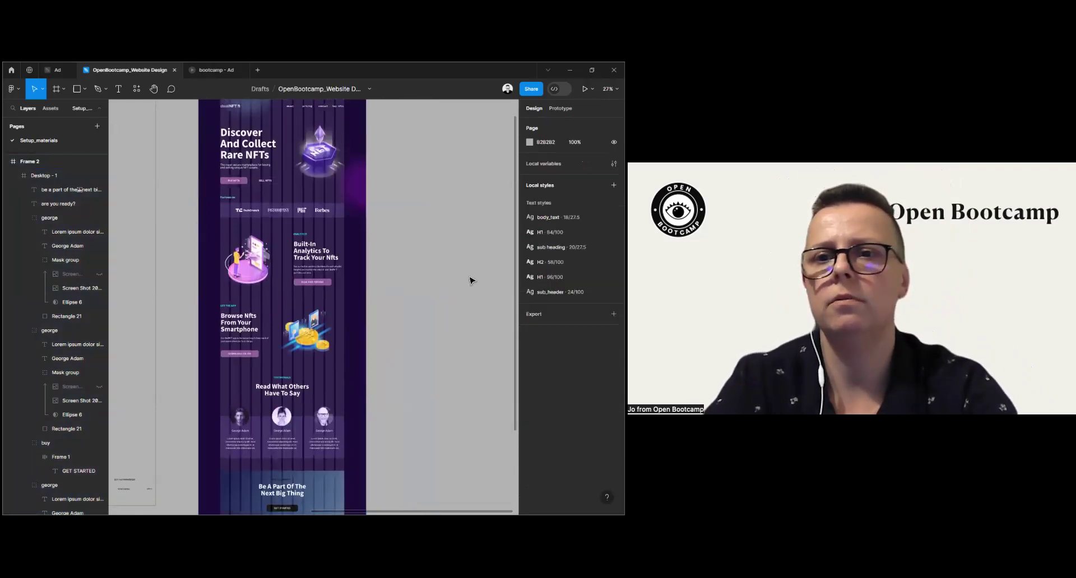
{"action": "scroll", "coordinate": [477, 286], "scroll_direction": "up", "scroll_amount": 3}
{"action": "left_click", "coordinate": [200, 170]}
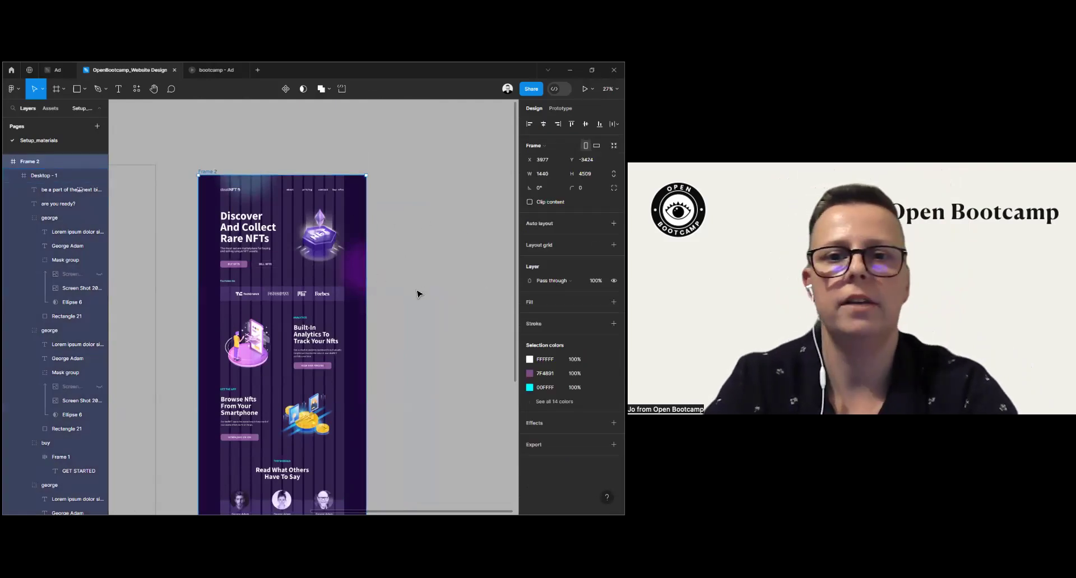
{"action": "scroll", "coordinate": [420, 293], "scroll_direction": "down", "scroll_amount": 1}
{"action": "key", "text": "Return"}
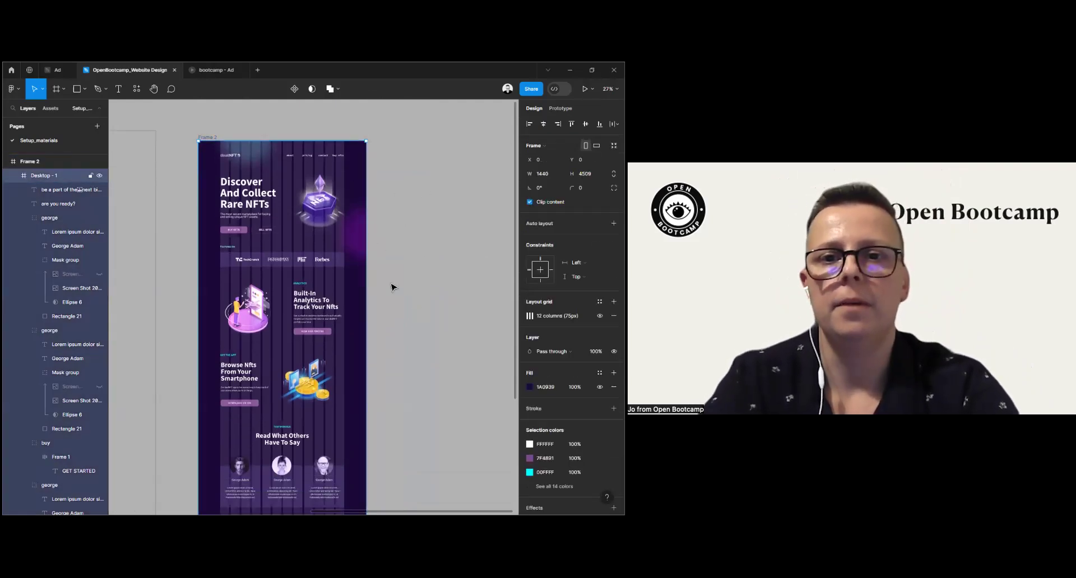
{"action": "scroll", "coordinate": [425, 308], "scroll_direction": "down", "scroll_amount": 4}
{"action": "scroll", "coordinate": [425, 309], "scroll_direction": "up", "scroll_amount": 4}
{"action": "key", "text": "shift+Return"}
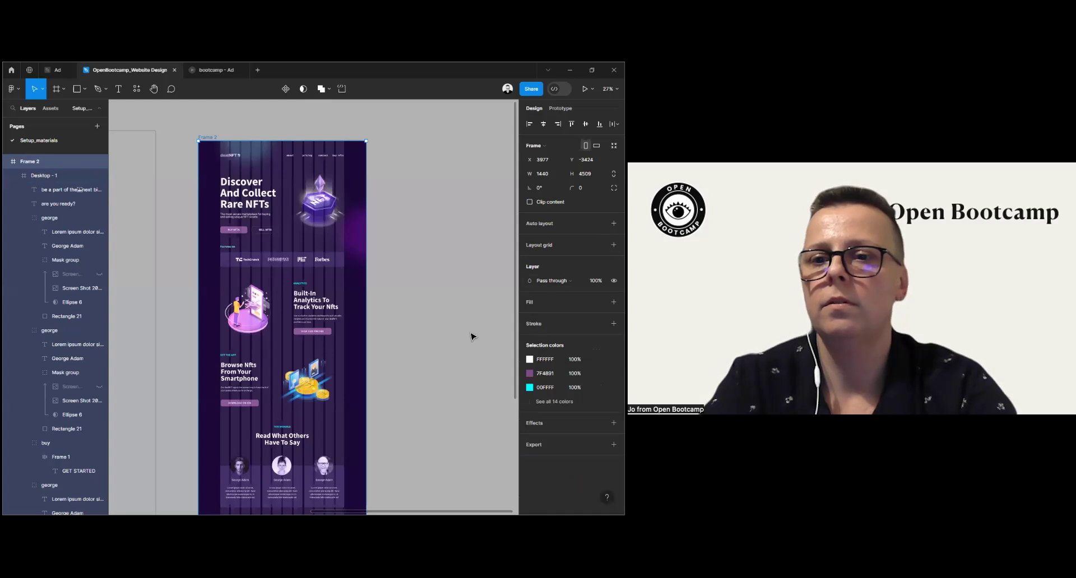
{"action": "key", "text": "Return"}
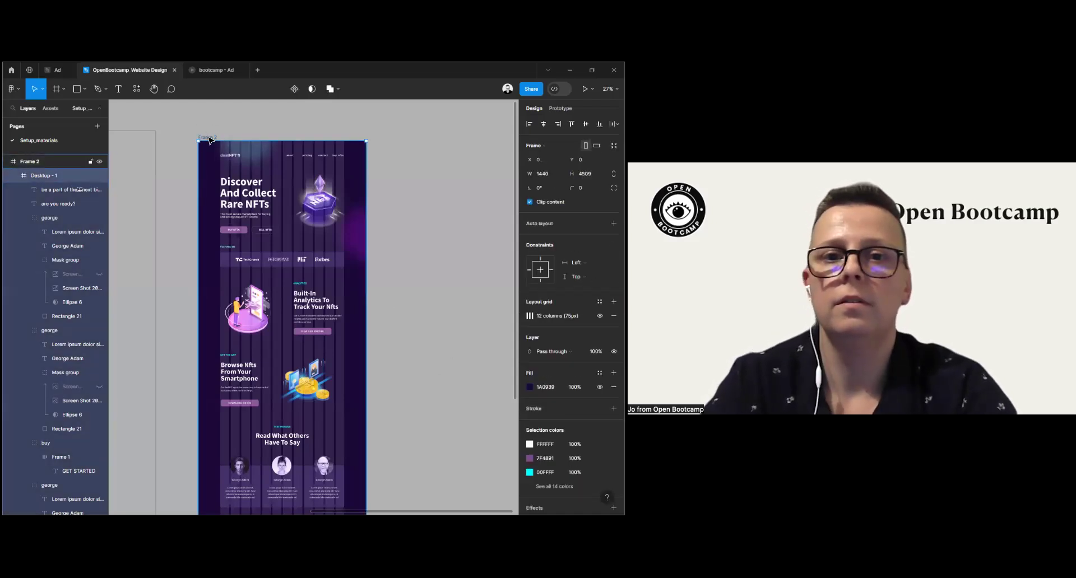
Step: Move Frame 2 to about X 3936, Y -3514, level with the top edge of the neighbouring frame
{"action": "mouse_move", "coordinate": [207, 138]}
{"action": "left_mouse_down"}
{"action": "mouse_move", "coordinate": [252, 139]}
{"action": "mouse_move", "coordinate": [196, 126]}
{"action": "mouse_move", "coordinate": [206, 130]}
{"action": "left_mouse_up"}
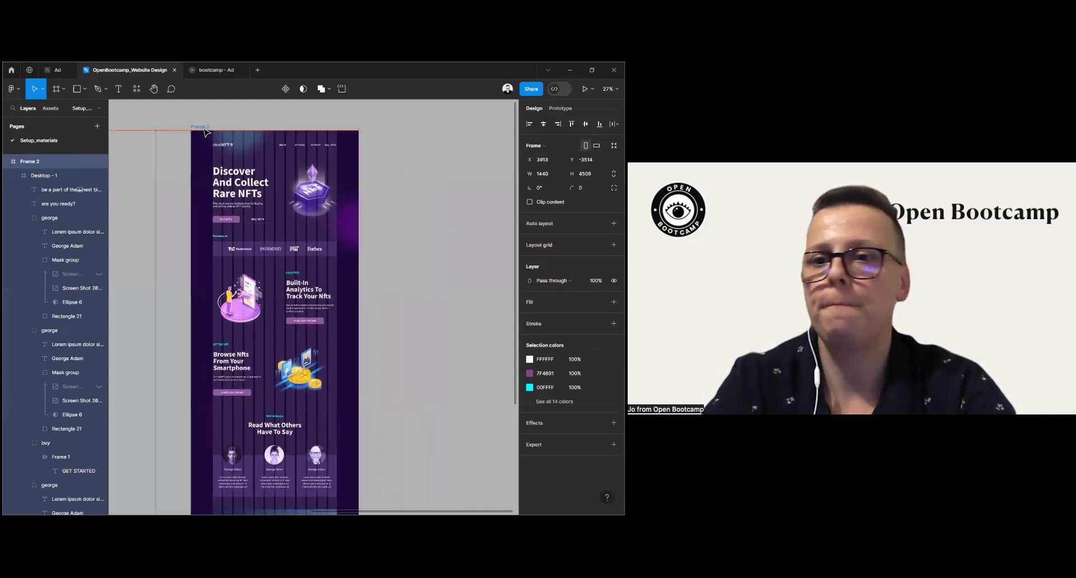
{"action": "scroll", "coordinate": [473, 304], "scroll_direction": "down", "scroll_amount": 5}
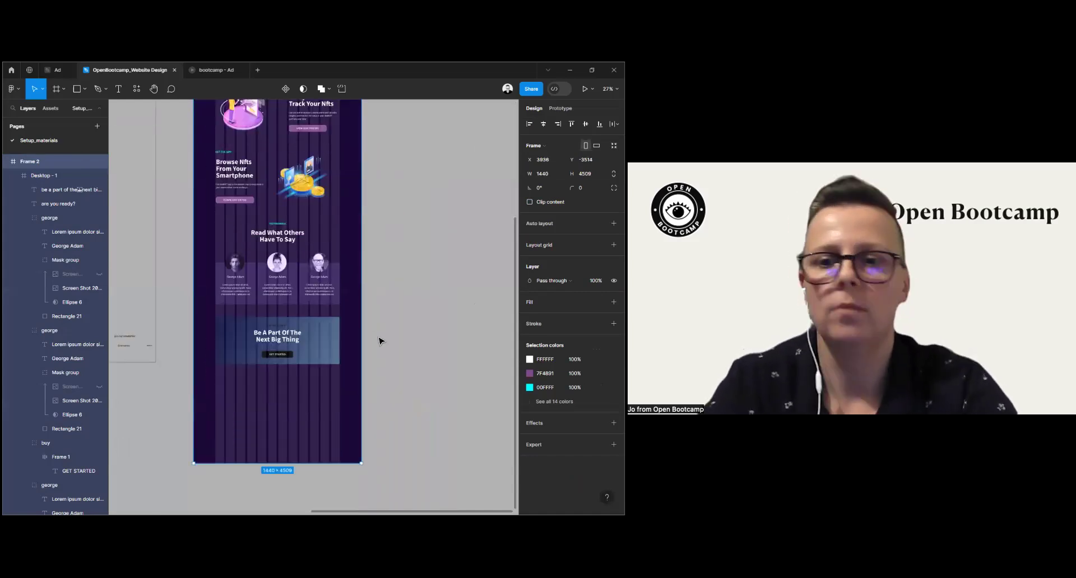
{"action": "right_click", "coordinate": [318, 351]}
{"action": "left_click", "coordinate": [284, 332]}
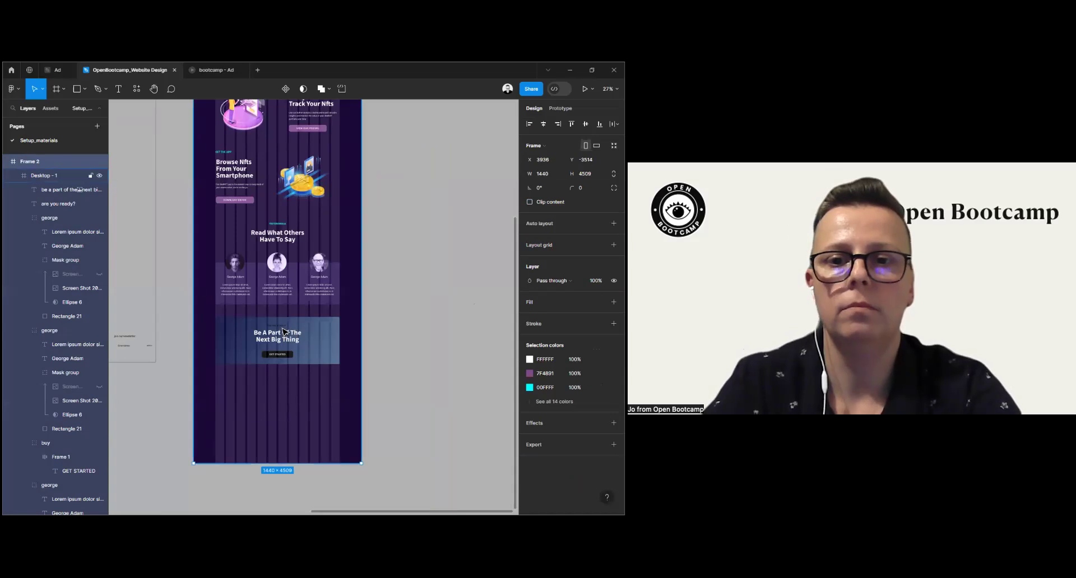
Step: Present the website design as a prototype and scroll through the page in the preview
{"action": "scroll", "coordinate": [284, 331], "scroll_direction": "up", "scroll_amount": 5}
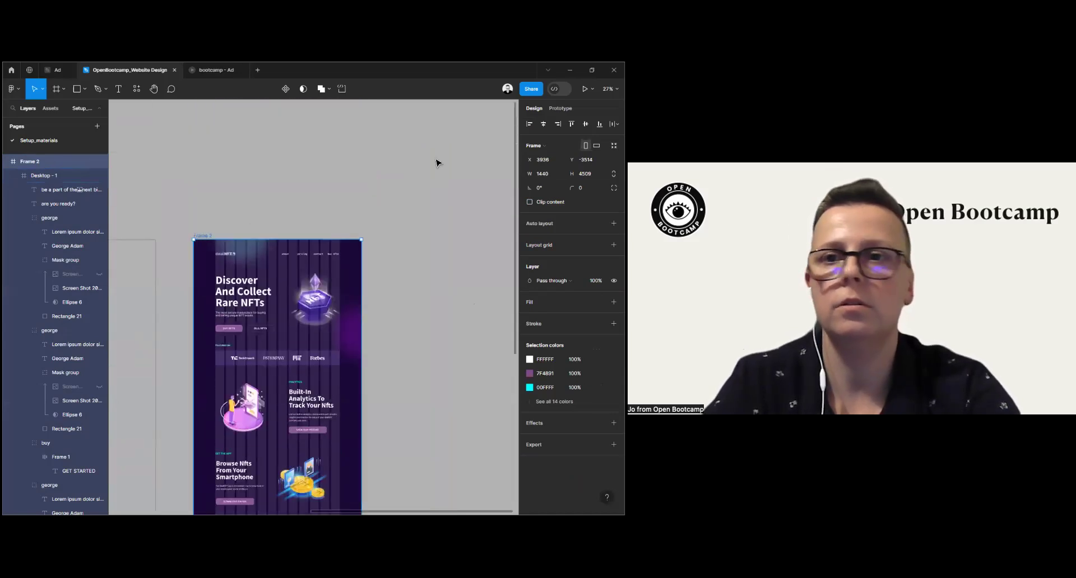
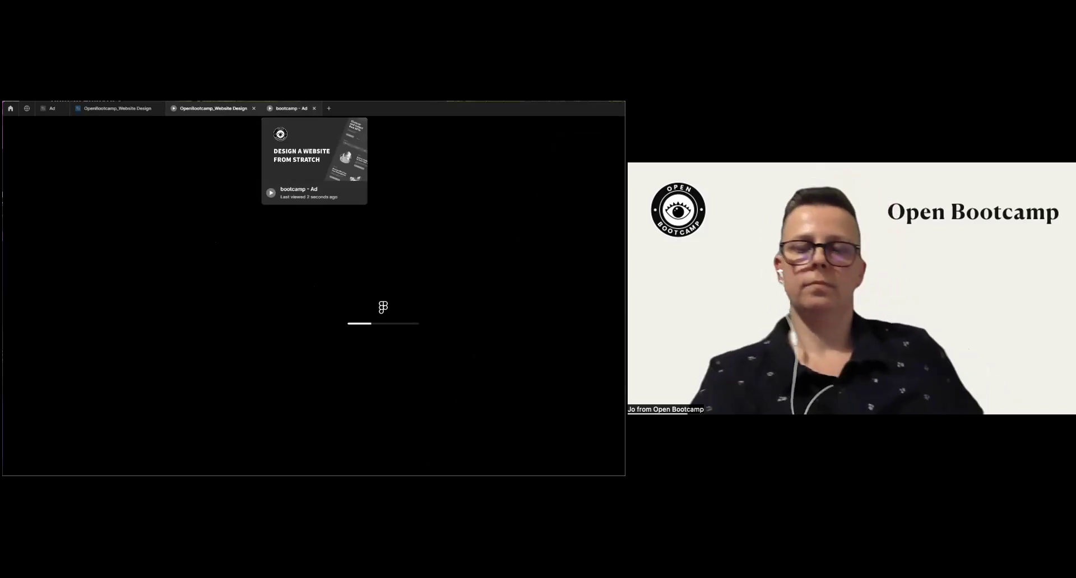
{"action": "scroll", "coordinate": [292, 258], "scroll_direction": "down", "scroll_amount": 4}
{"action": "scroll", "coordinate": [312, 281], "scroll_direction": "up", "scroll_amount": 4}
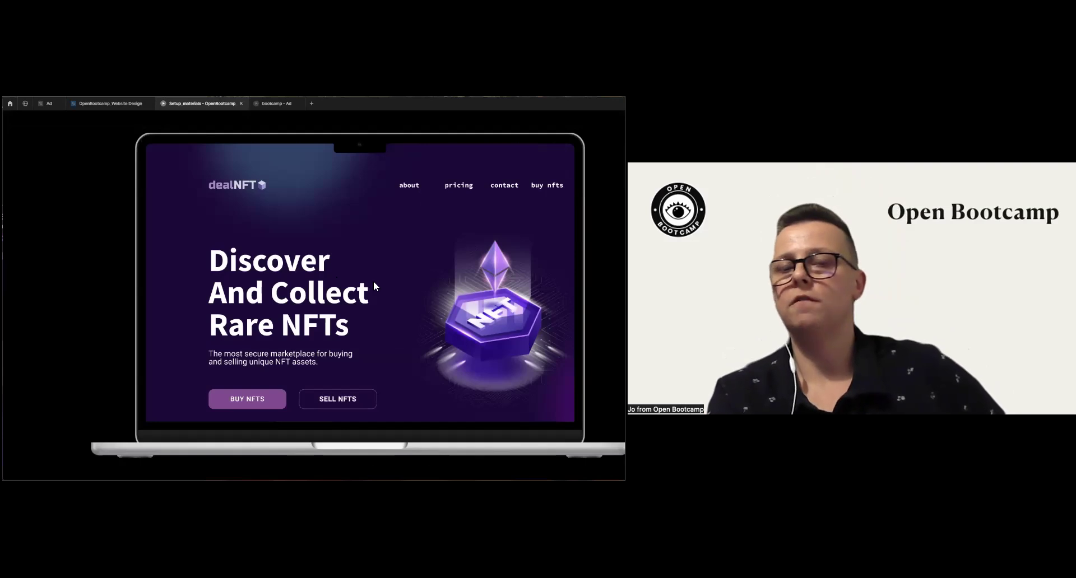
Step: Set the prototype device to MacBook Pro 16" and return to the prototype preview
{"action": "left_click", "coordinate": [112, 103]}
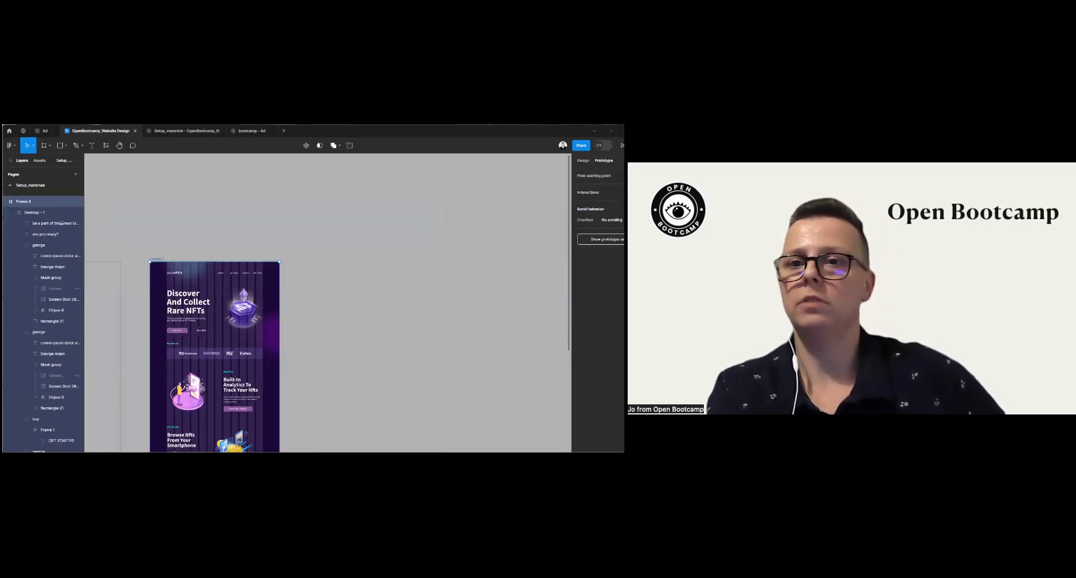
{"action": "key", "text": "Escape"}
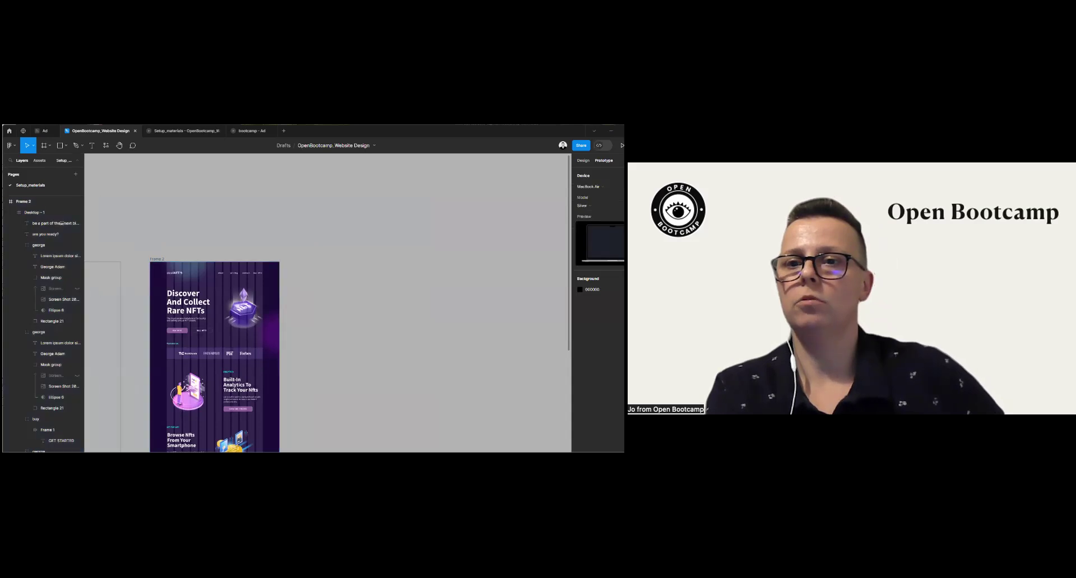
{"action": "left_click", "coordinate": [591, 186]}
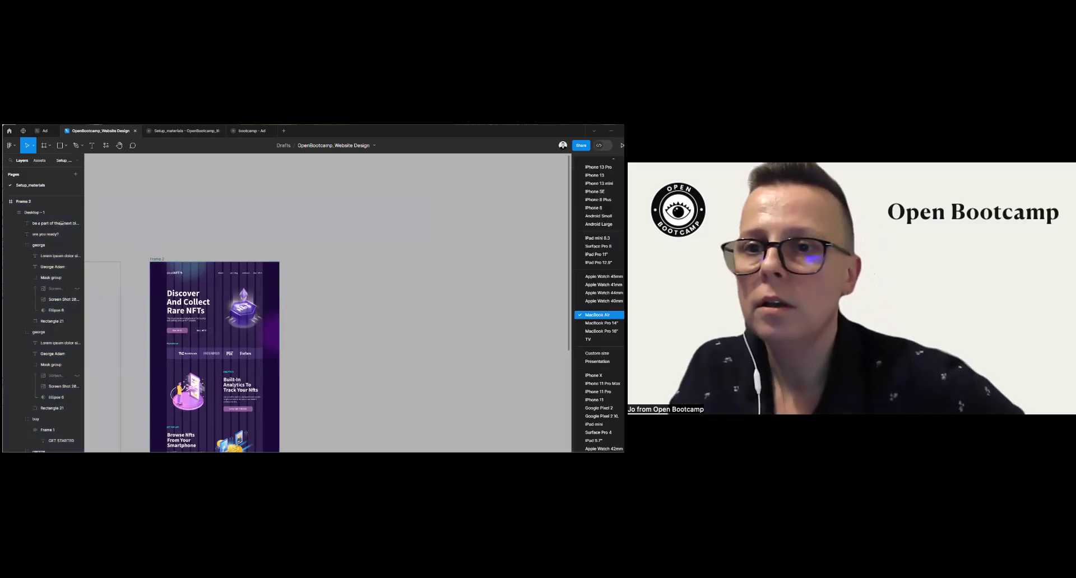
{"action": "key", "text": "Down"}
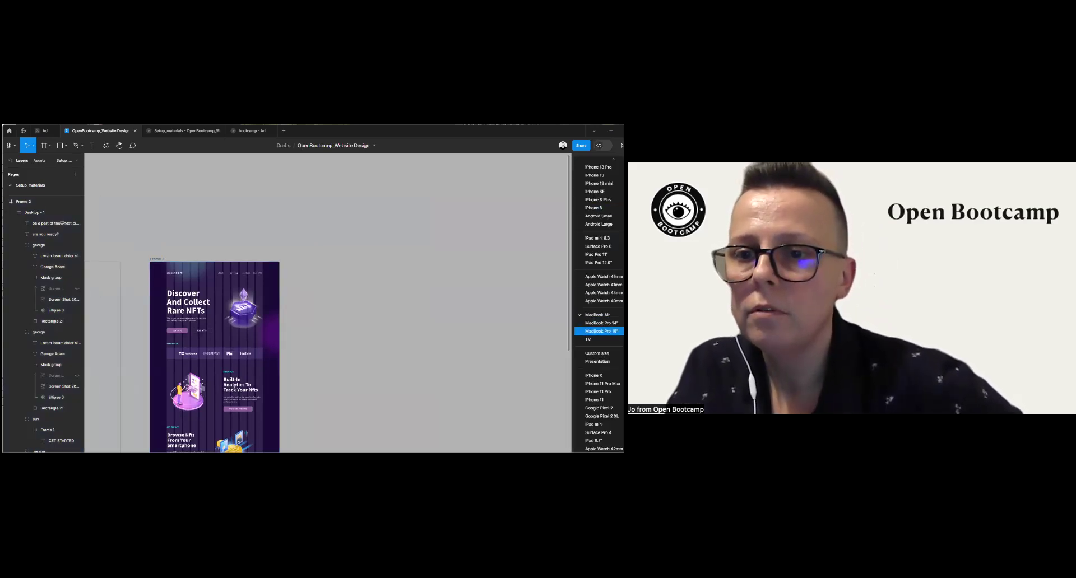
{"action": "key", "text": "Return"}
{"action": "left_click", "coordinate": [168, 131]}
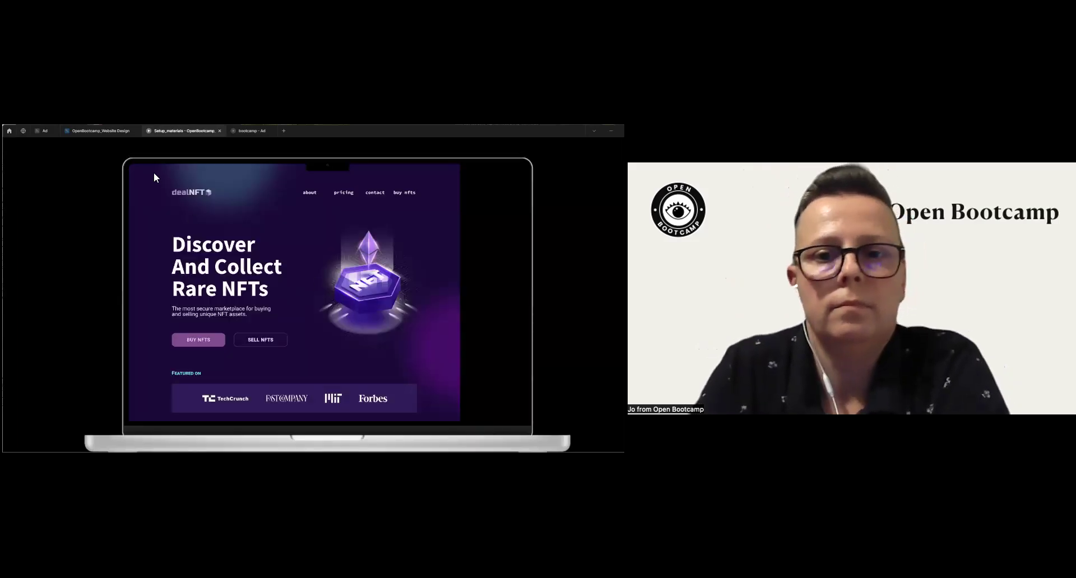
Step: Set the prototype device to MacBook Pro 14" and return to the prototype preview
{"action": "left_click", "coordinate": [100, 130]}
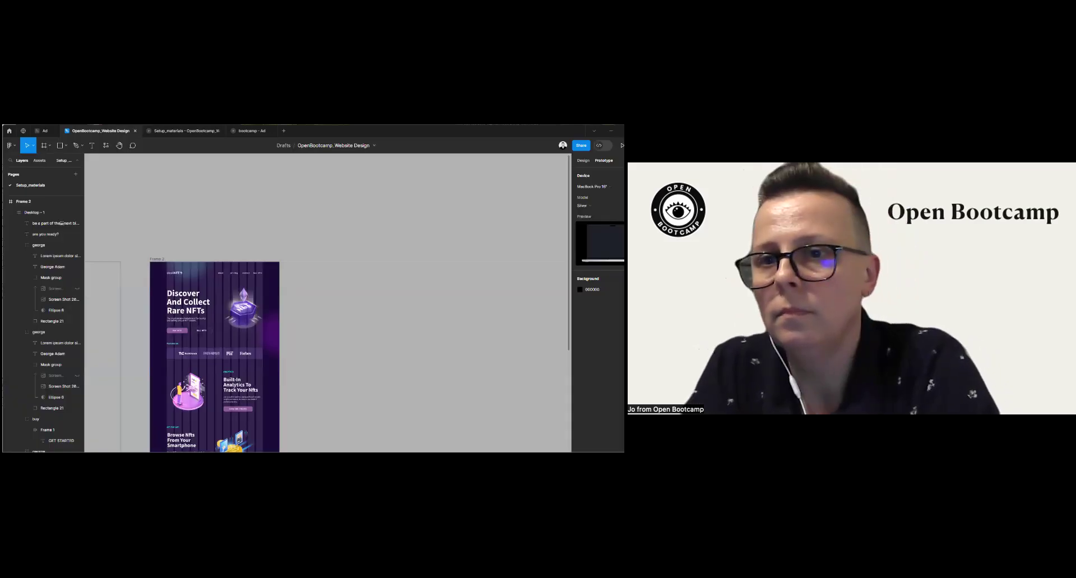
{"action": "left_click", "coordinate": [592, 186]}
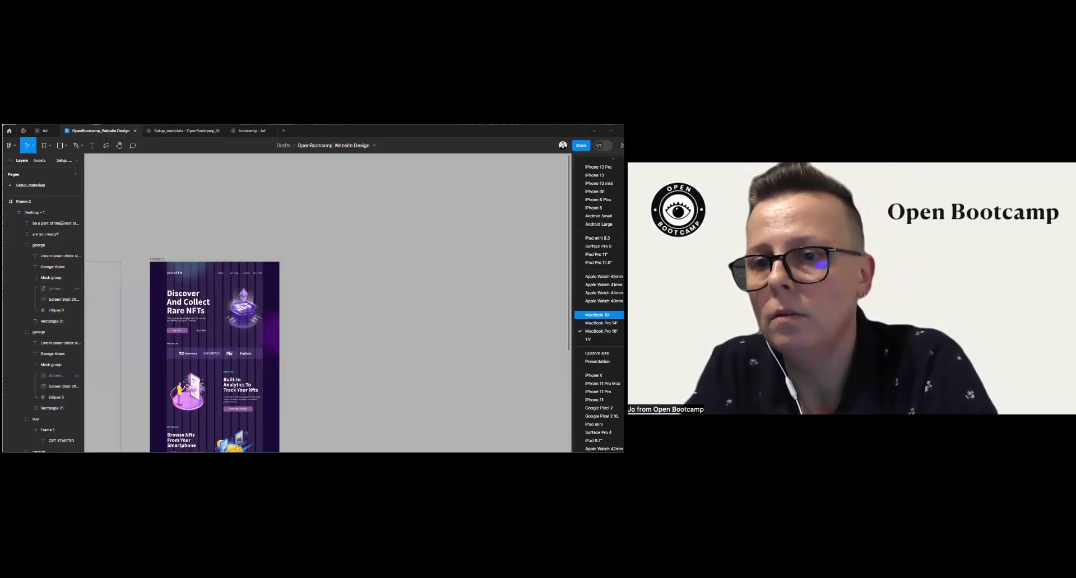
{"action": "left_click", "coordinate": [602, 323]}
{"action": "left_click", "coordinate": [183, 134]}
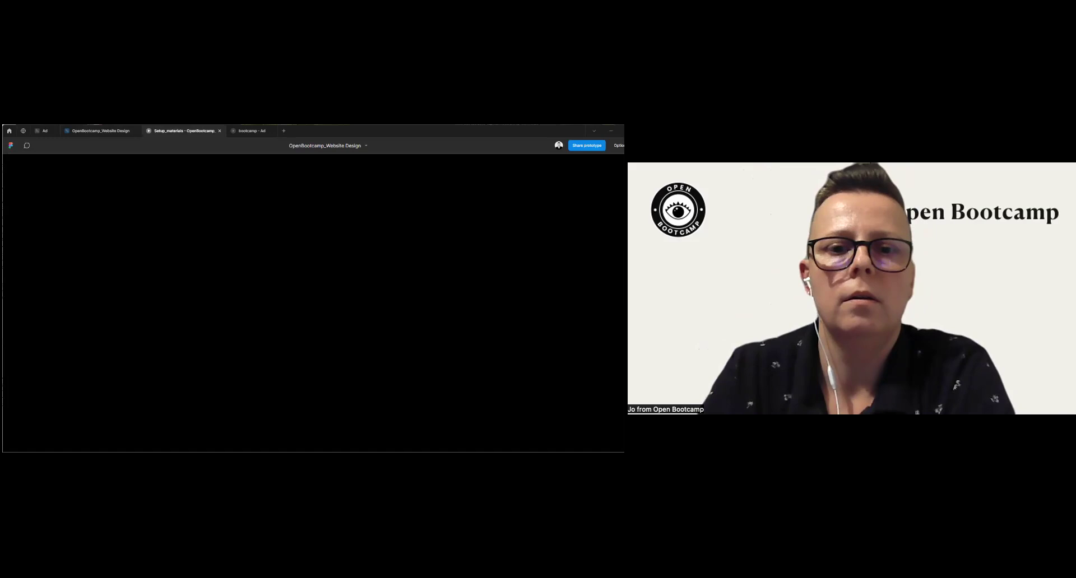
Step: Review the whole page in the laptop preview and compare its lower end with the design on the canvas
{"action": "scroll", "coordinate": [322, 327], "scroll_direction": "down", "scroll_amount": 10}
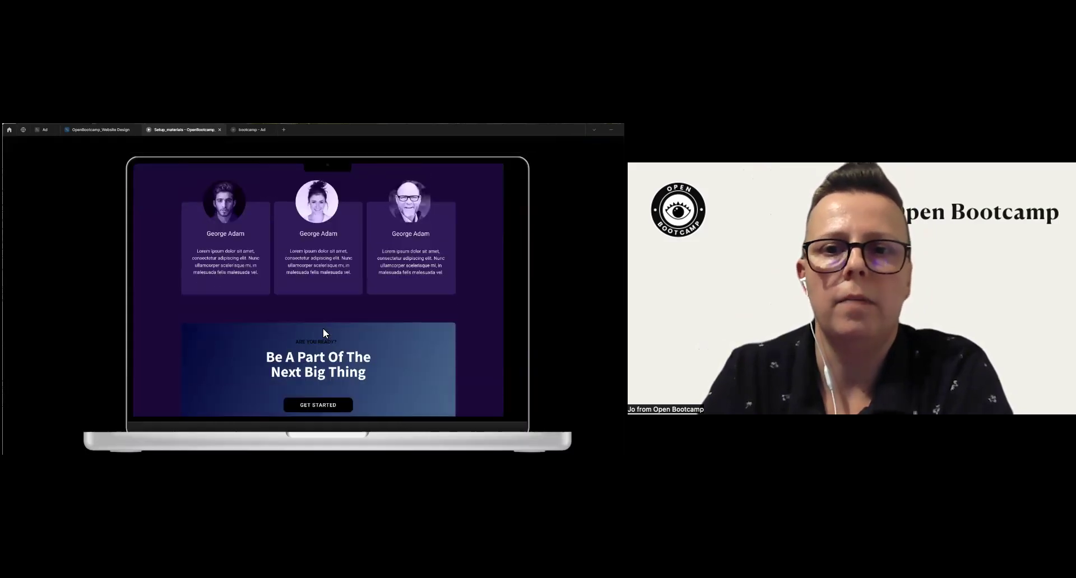
{"action": "scroll", "coordinate": [323, 328], "scroll_direction": "down", "scroll_amount": 5}
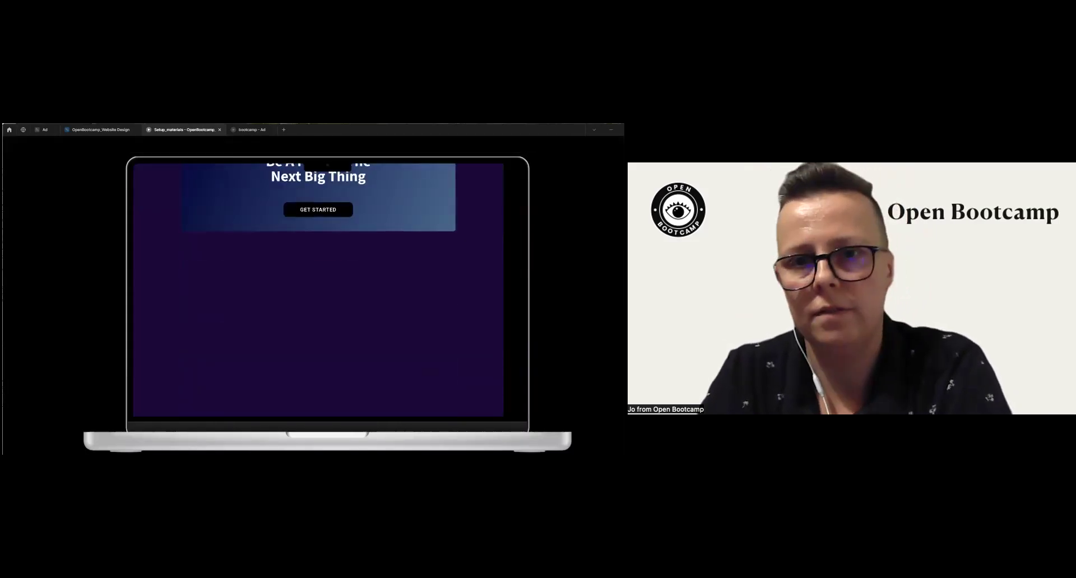
{"action": "scroll", "coordinate": [323, 328], "scroll_direction": "up", "scroll_amount": 15}
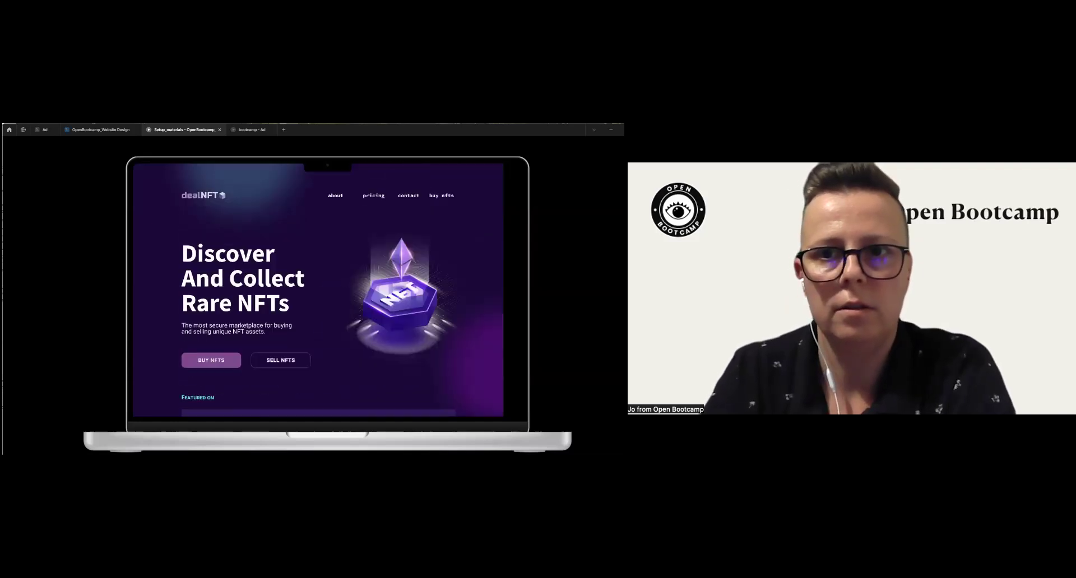
{"action": "left_click", "coordinate": [98, 130]}
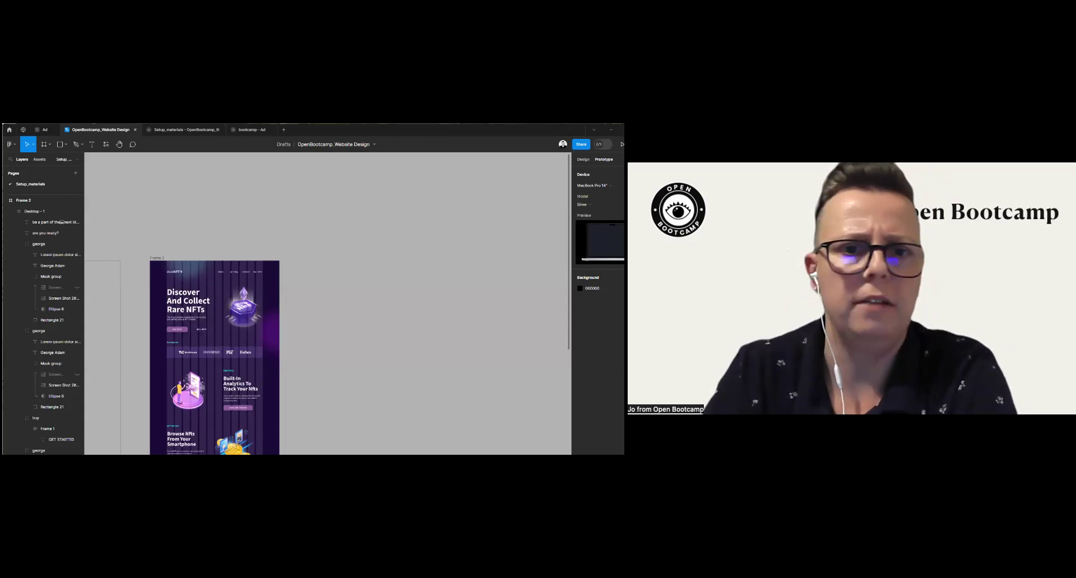
{"action": "scroll", "coordinate": [275, 347], "scroll_direction": "down", "scroll_amount": 5}
{"action": "scroll", "coordinate": [275, 348], "scroll_direction": "left", "scroll_amount": 5}
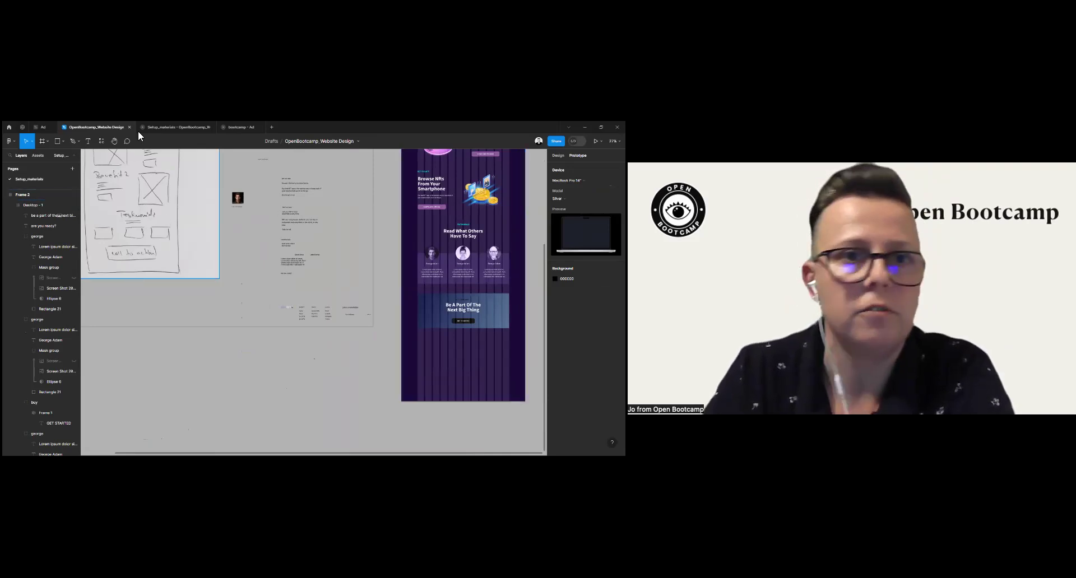
{"action": "left_click", "coordinate": [185, 130]}
{"action": "scroll", "coordinate": [349, 291], "scroll_direction": "down", "scroll_amount": 15}
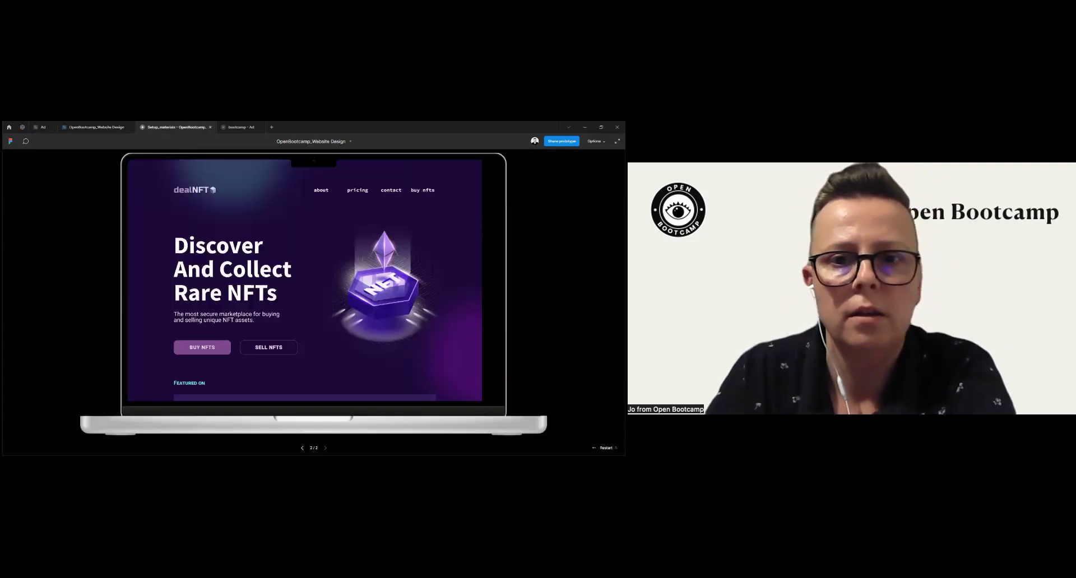
{"action": "scroll", "coordinate": [348, 291], "scroll_direction": "up", "scroll_amount": 3}
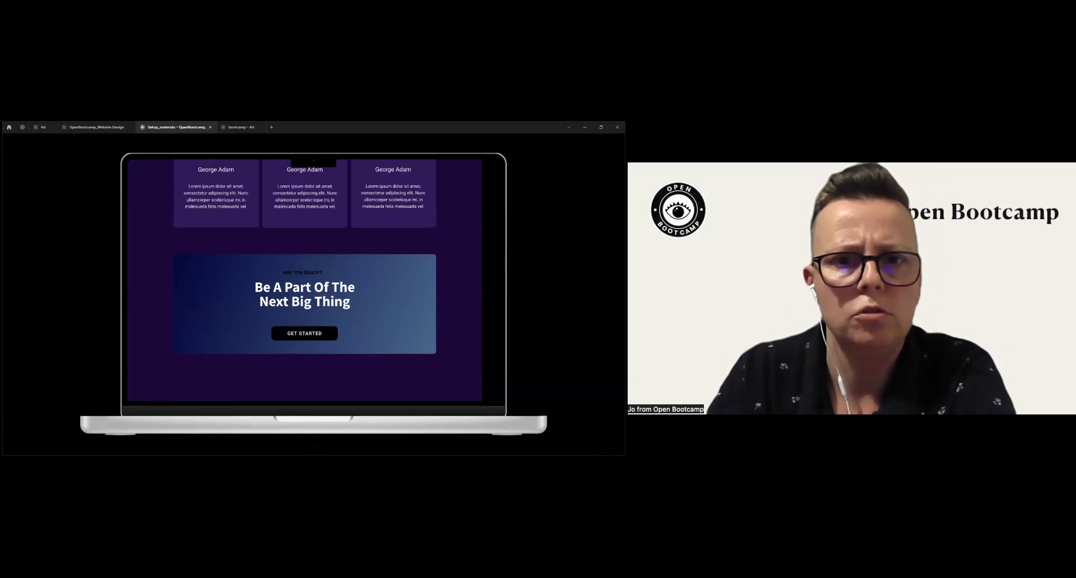
Step: Move the footer logo and text blocks from the setup materials into the website frame, below the call-to-action section and aligned with its left margin
{"action": "left_click", "coordinate": [98, 129]}
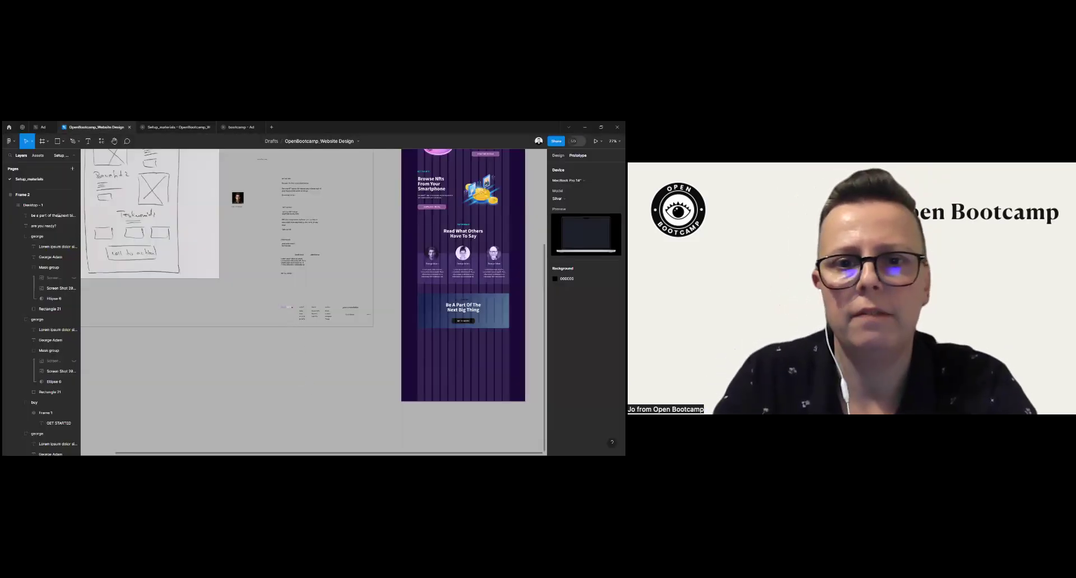
{"action": "left_click", "coordinate": [300, 306]}
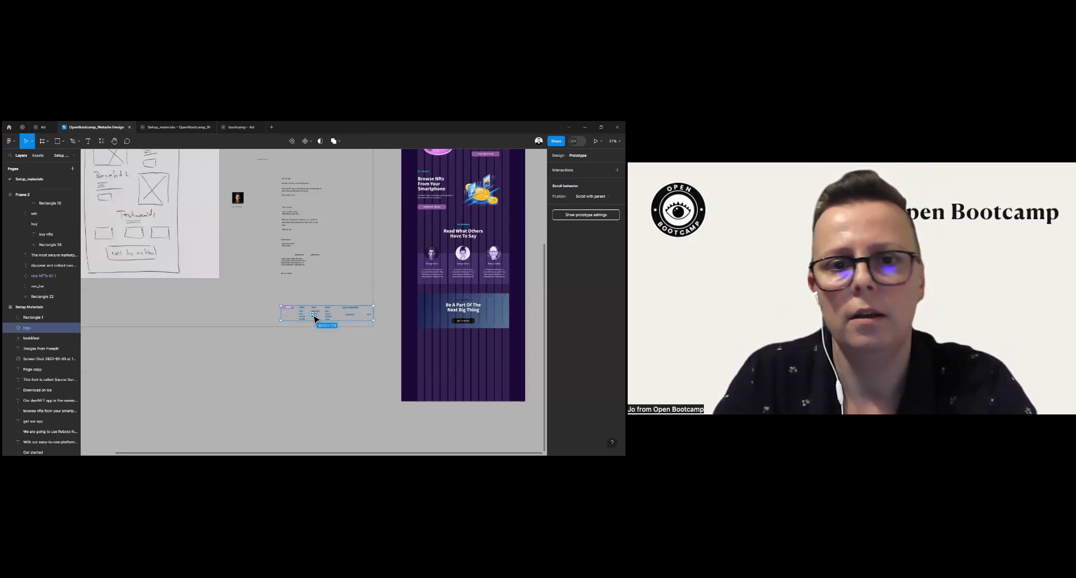
{"action": "left_click_drag", "start_coordinate": [312, 314], "coordinate": [400, 207]}
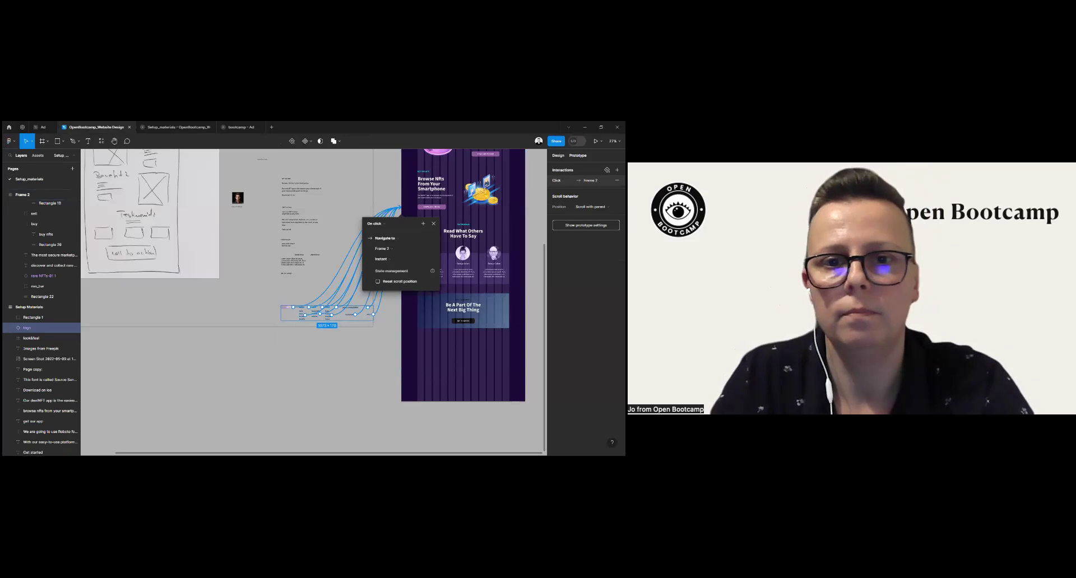
{"action": "left_click_drag", "start_coordinate": [356, 368], "coordinate": [466, 364]}
{"action": "scroll", "coordinate": [466, 365], "scroll_direction": "up", "scroll_amount": 5}
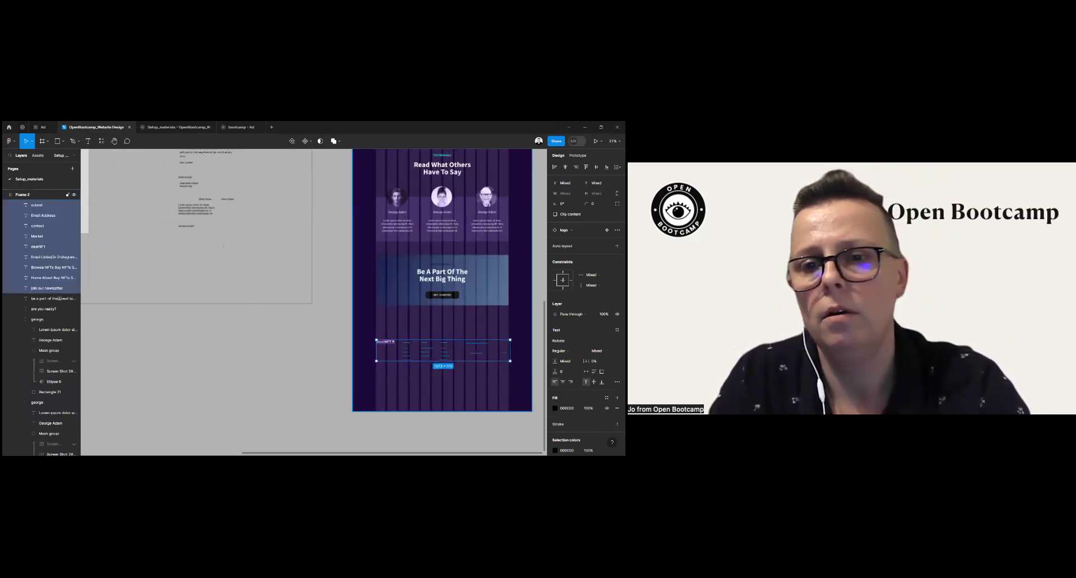
{"action": "left_click_drag", "start_coordinate": [357, 369], "coordinate": [355, 341]}
{"action": "key", "text": "Escape"}
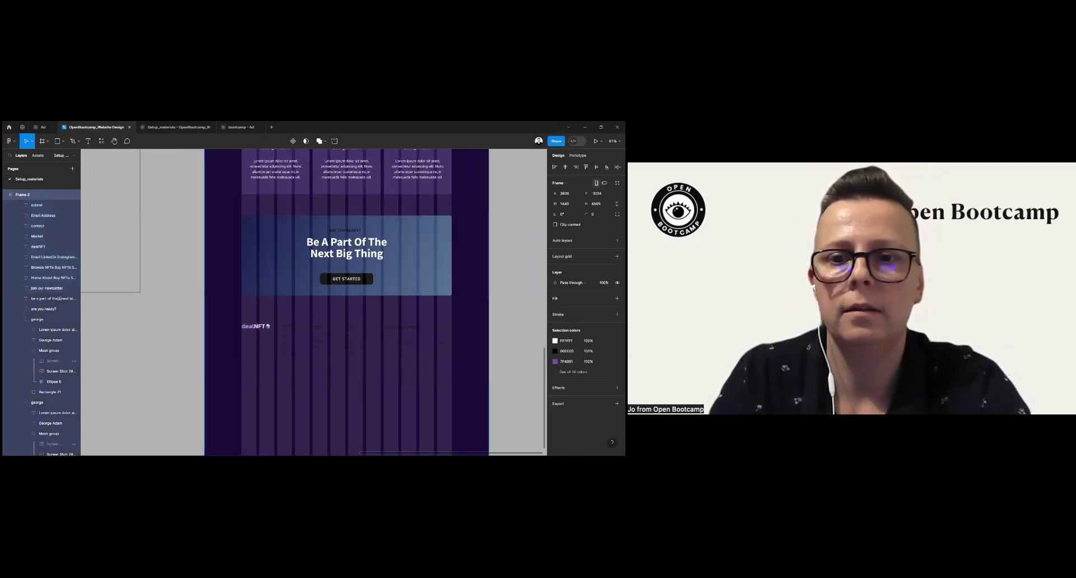
Step: Examine the placed footer columns and newsletter texts up close against the layout grid
{"action": "left_click", "coordinate": [289, 335]}
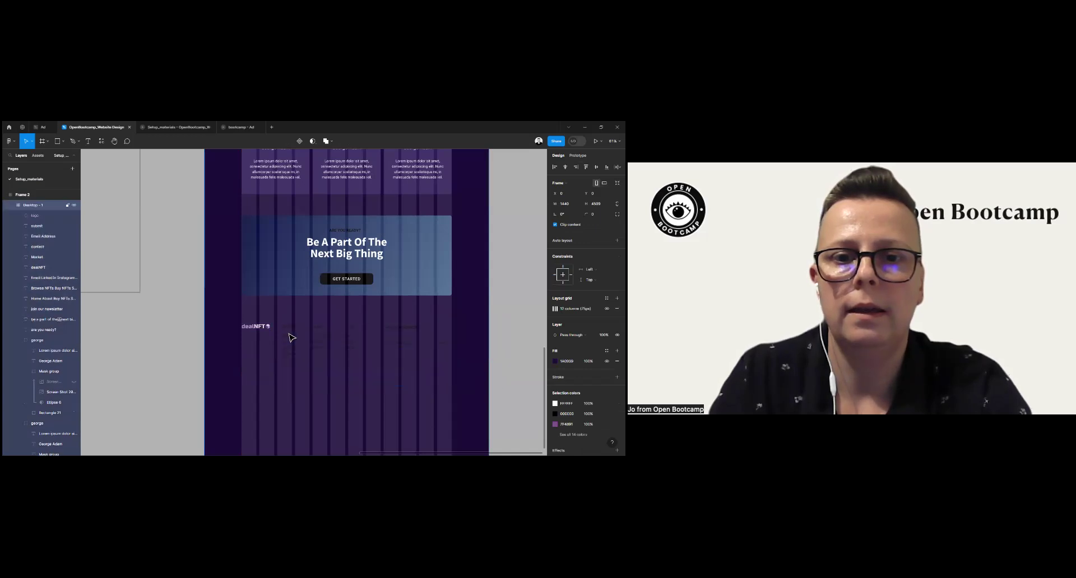
{"action": "left_click", "coordinate": [291, 340]}
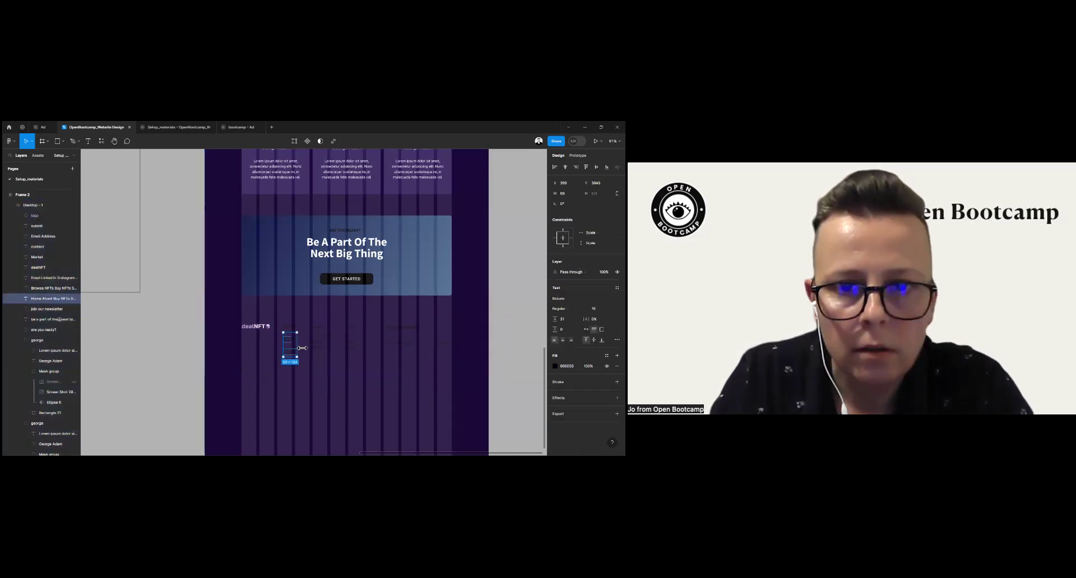
{"action": "scroll", "coordinate": [303, 351], "scroll_direction": "up", "scroll_amount": 5}
{"action": "scroll", "coordinate": [302, 351], "scroll_direction": "up", "scroll_amount": 2}
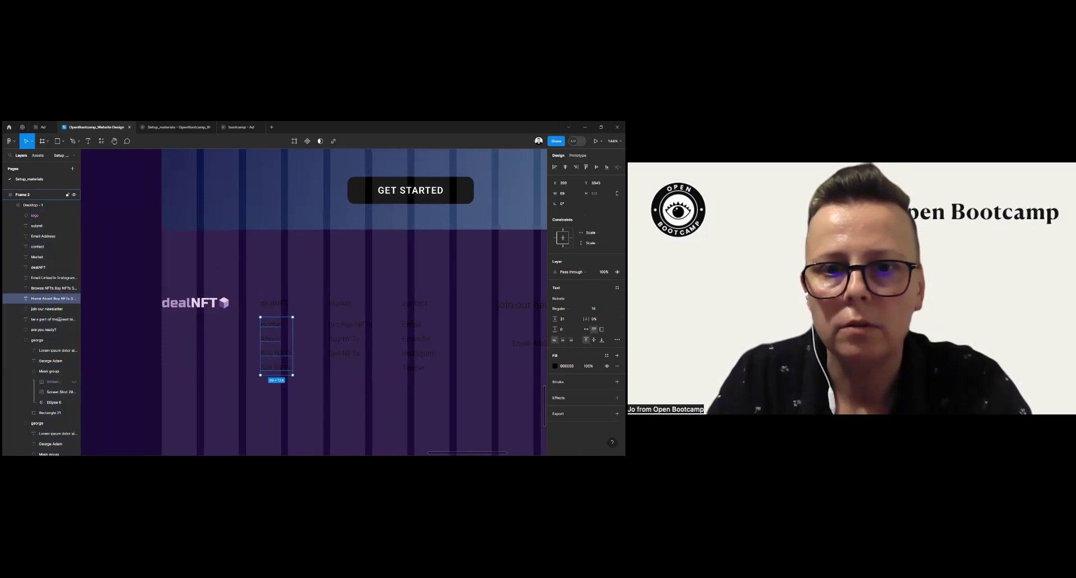
{"action": "scroll", "coordinate": [235, 264], "scroll_direction": "down", "scroll_amount": 4}
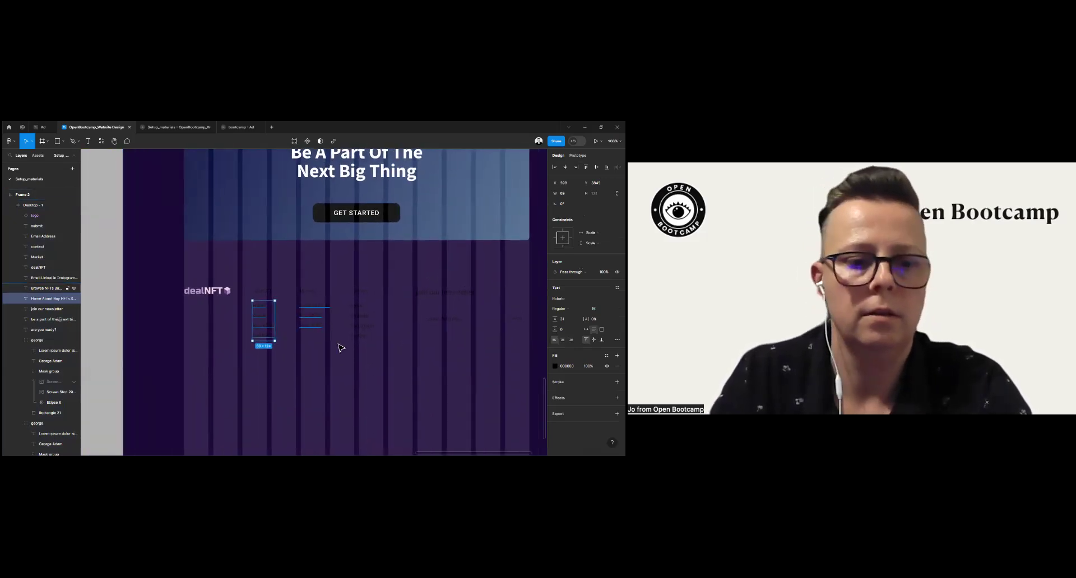
{"action": "left_click", "coordinate": [340, 348]}
{"action": "scroll", "coordinate": [340, 347], "scroll_direction": "down", "scroll_amount": 1}
{"action": "scroll", "coordinate": [340, 348], "scroll_direction": "right", "scroll_amount": 3}
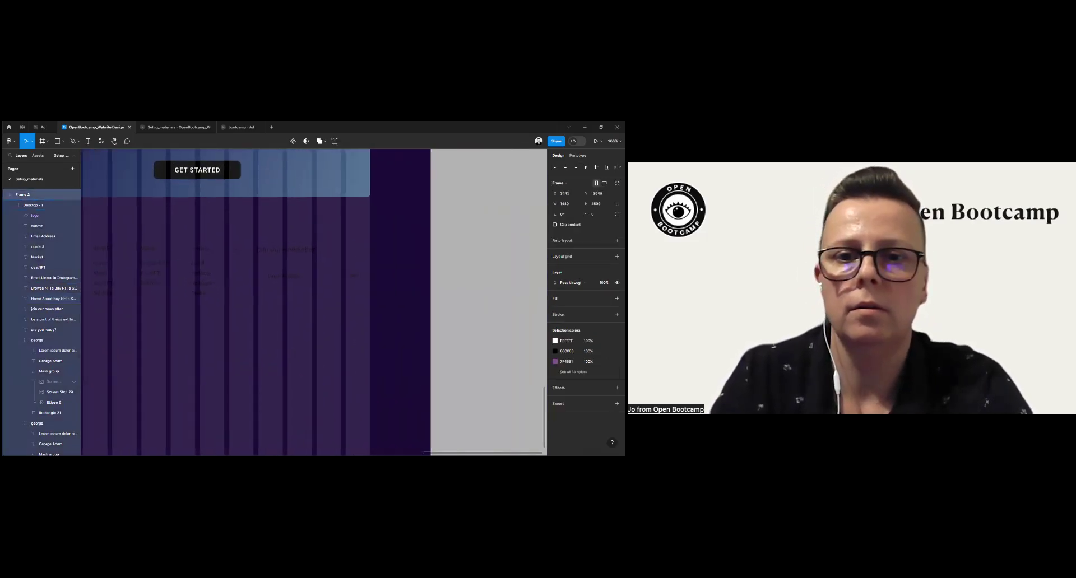
{"action": "scroll", "coordinate": [251, 270], "scroll_direction": "left", "scroll_amount": 5}
{"action": "scroll", "coordinate": [250, 269], "scroll_direction": "up", "scroll_amount": 1}
Step: Recolour the footer's dealNFT heading, three link lists, newsletter title, Email Address and submit texts to white, FFFFFF
{"action": "left_click", "coordinate": [241, 274]}
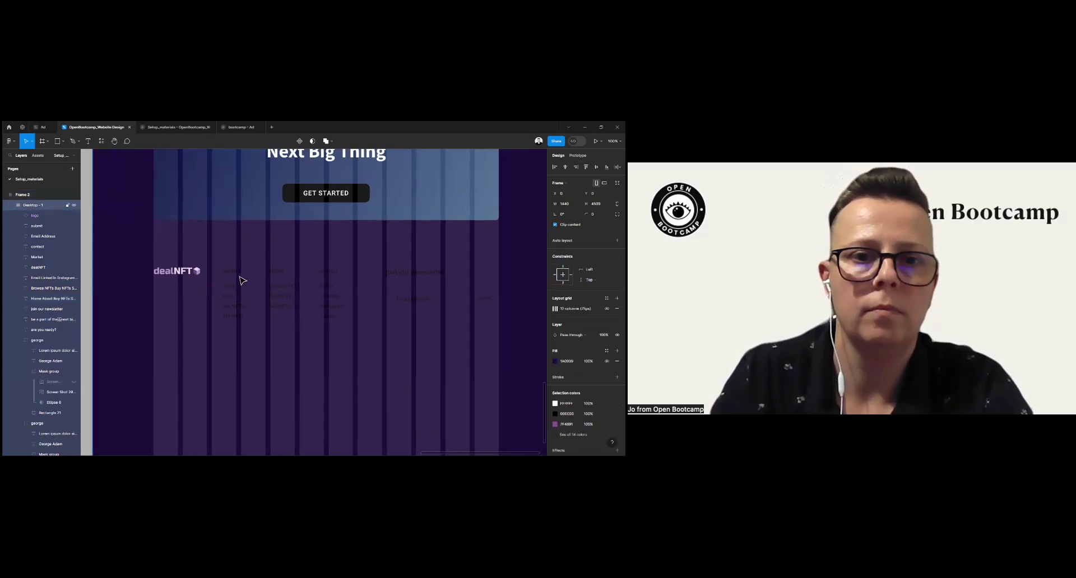
{"action": "left_click", "coordinate": [237, 310], "text": "shift"}
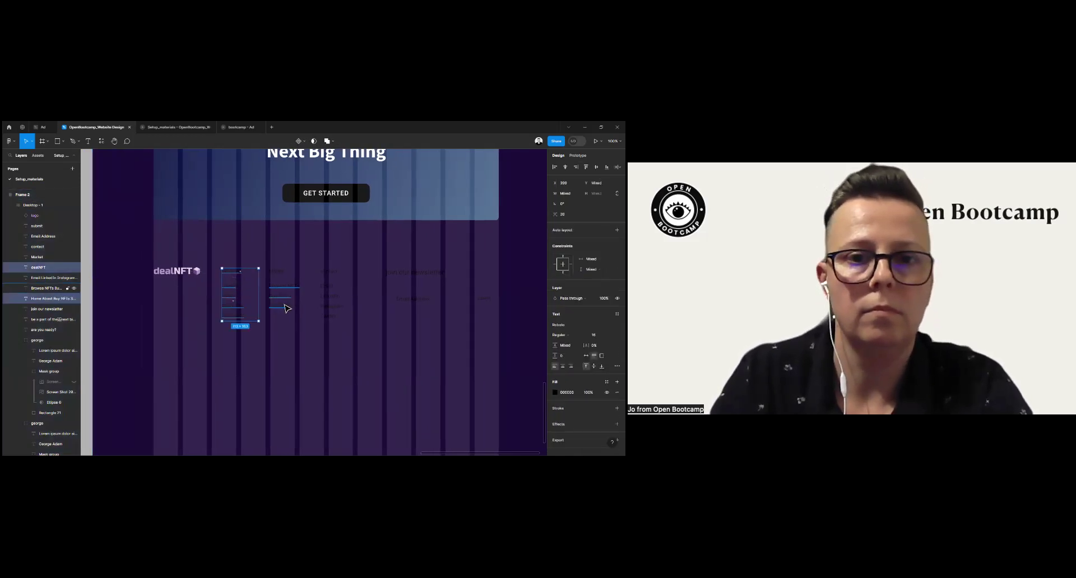
{"action": "left_click", "coordinate": [283, 304], "text": "shift"}
{"action": "left_click", "coordinate": [331, 312], "text": "shift"}
{"action": "left_click", "coordinate": [427, 315], "text": "shift"}
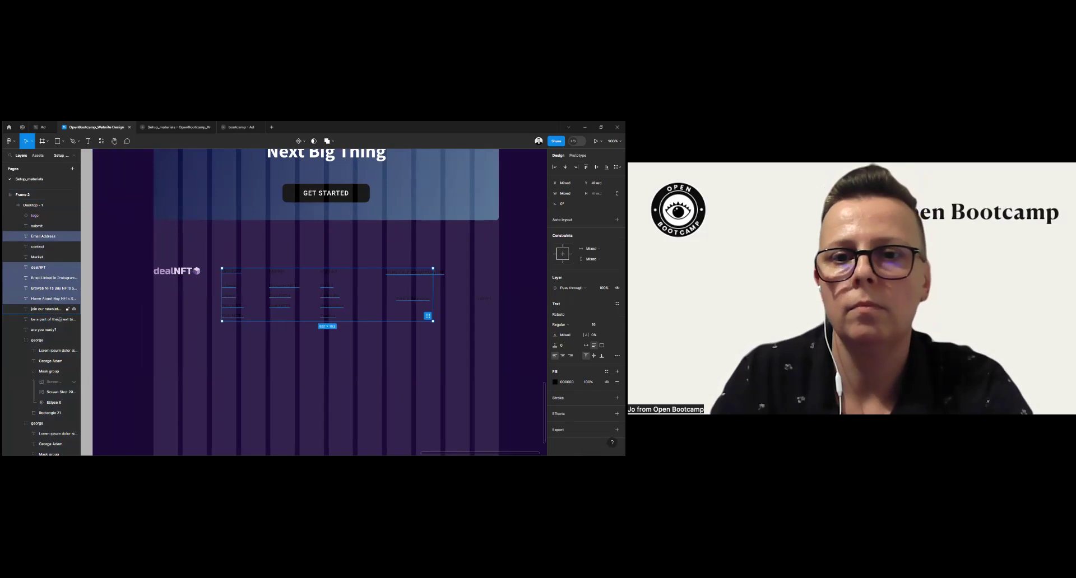
{"action": "left_click", "coordinate": [476, 315], "text": "shift"}
{"action": "left_click", "coordinate": [494, 314], "text": "shift"}
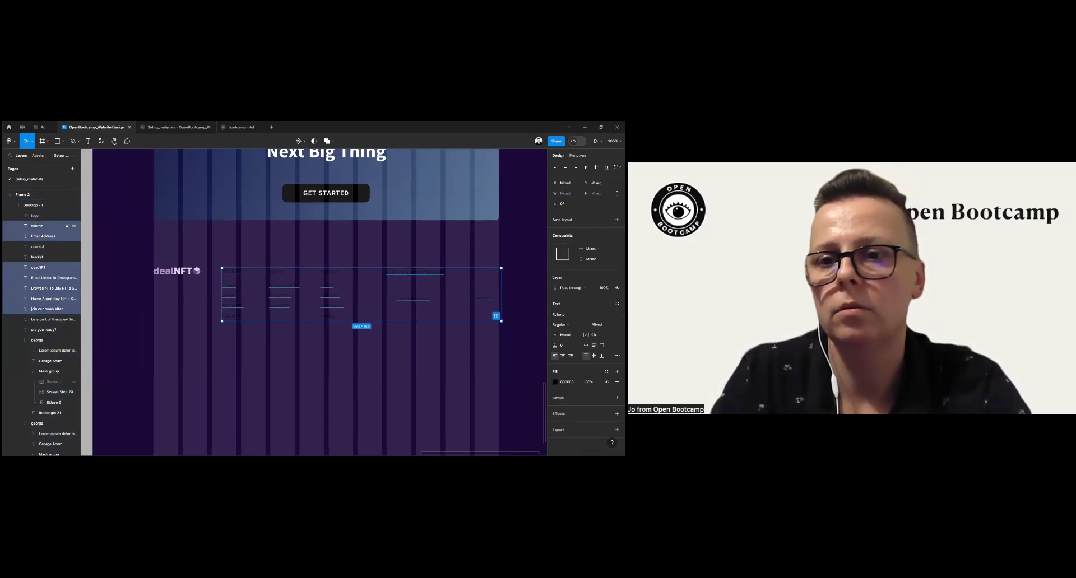
{"action": "left_click", "coordinate": [555, 382]}
{"action": "left_click", "coordinate": [487, 326]}
{"action": "left_click_drag", "start_coordinate": [487, 326], "coordinate": [470, 289]}
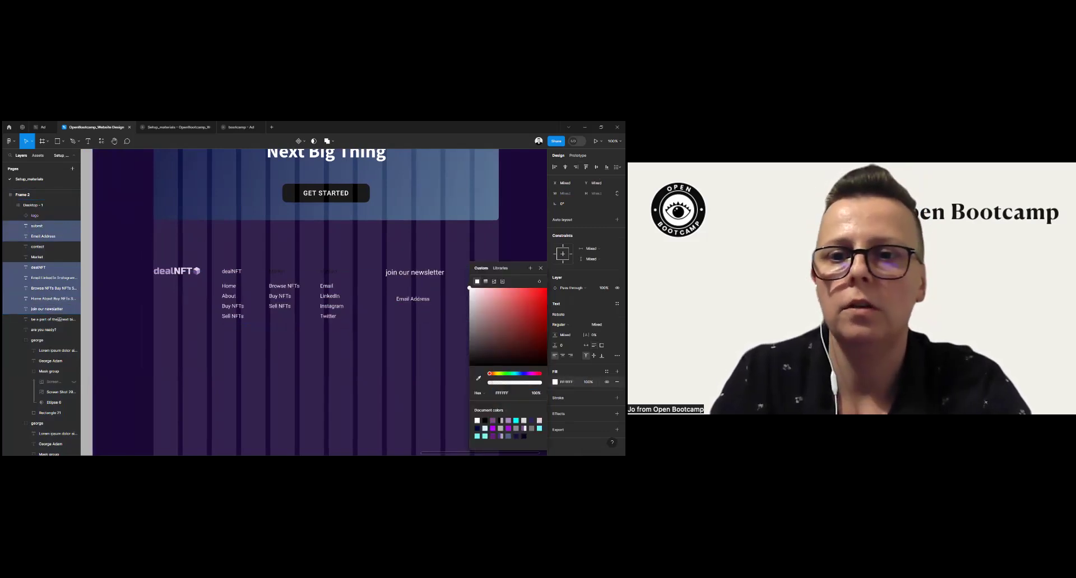
{"action": "left_click", "coordinate": [541, 267]}
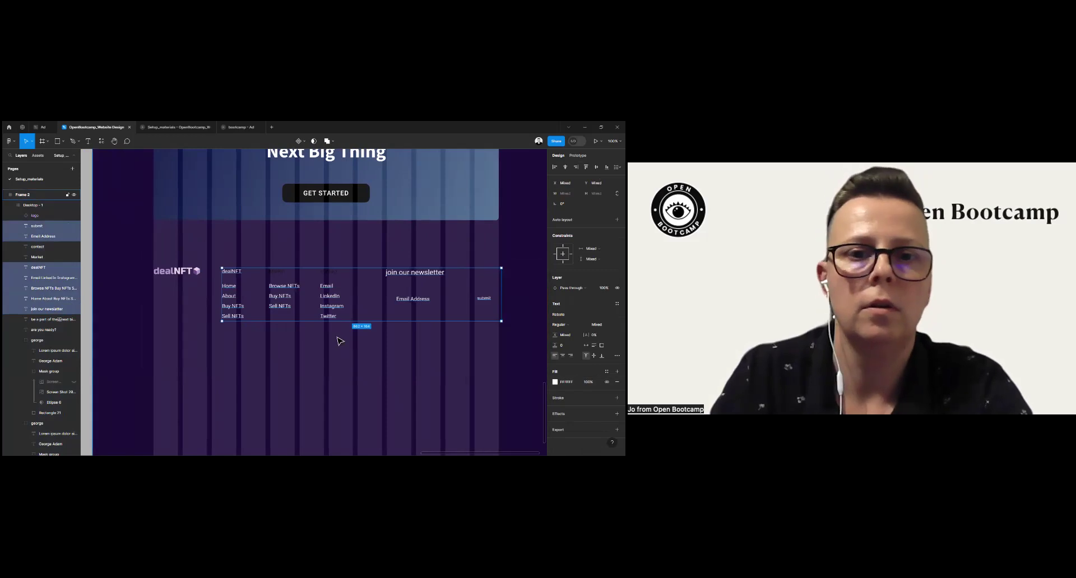
Step: Add the Market and contact headings to the footer text selection and change the remaining black to white, FFFFFF
{"action": "left_click", "coordinate": [281, 275], "text": "shift"}
{"action": "left_click", "coordinate": [336, 277], "text": "shift"}
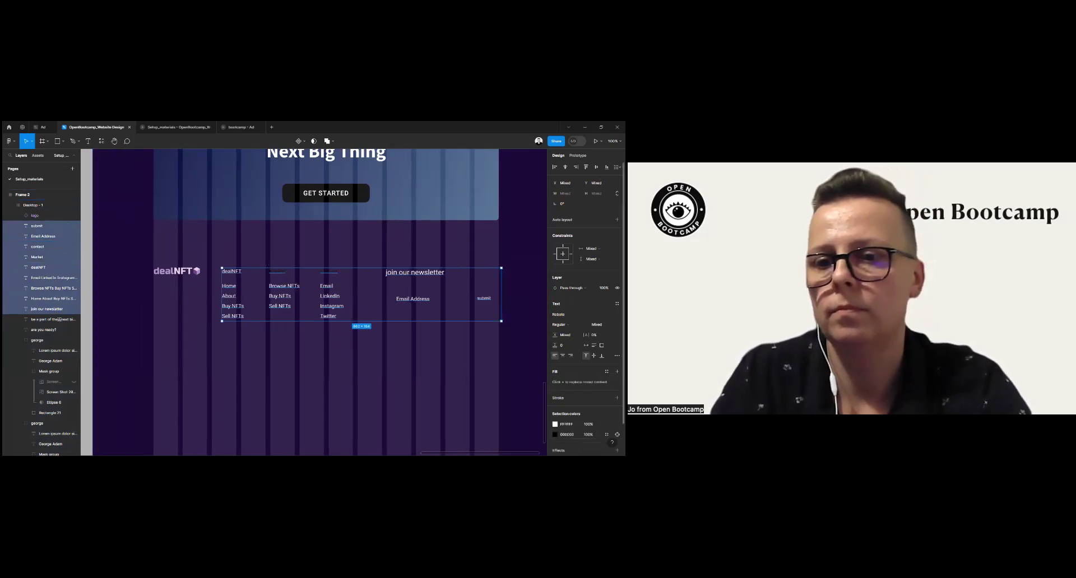
{"action": "left_click", "coordinate": [555, 435]}
{"action": "left_click", "coordinate": [469, 288]}
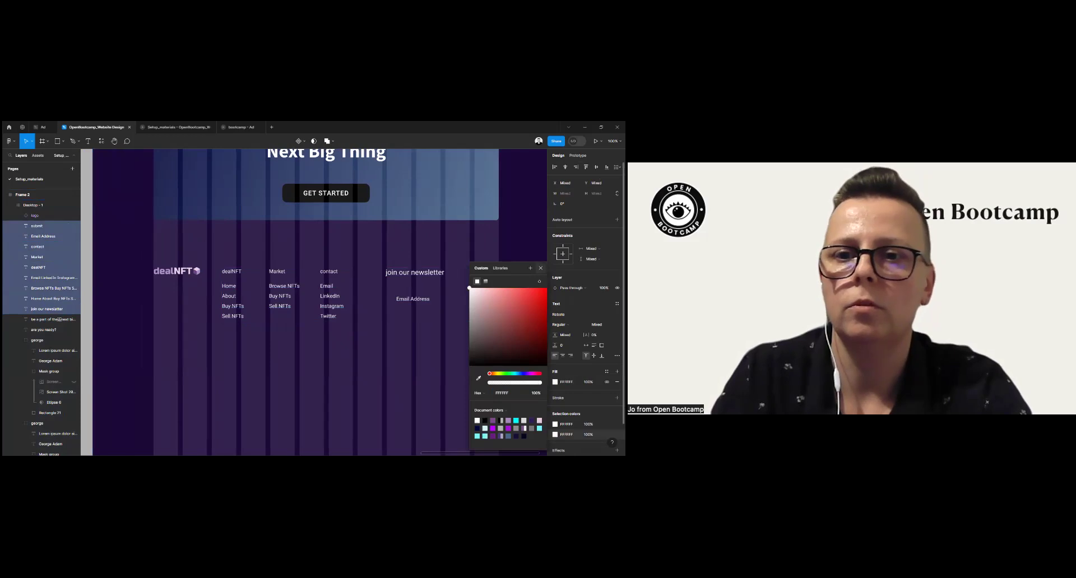
{"action": "key", "text": "Escape"}
{"action": "key", "text": "Escape"}
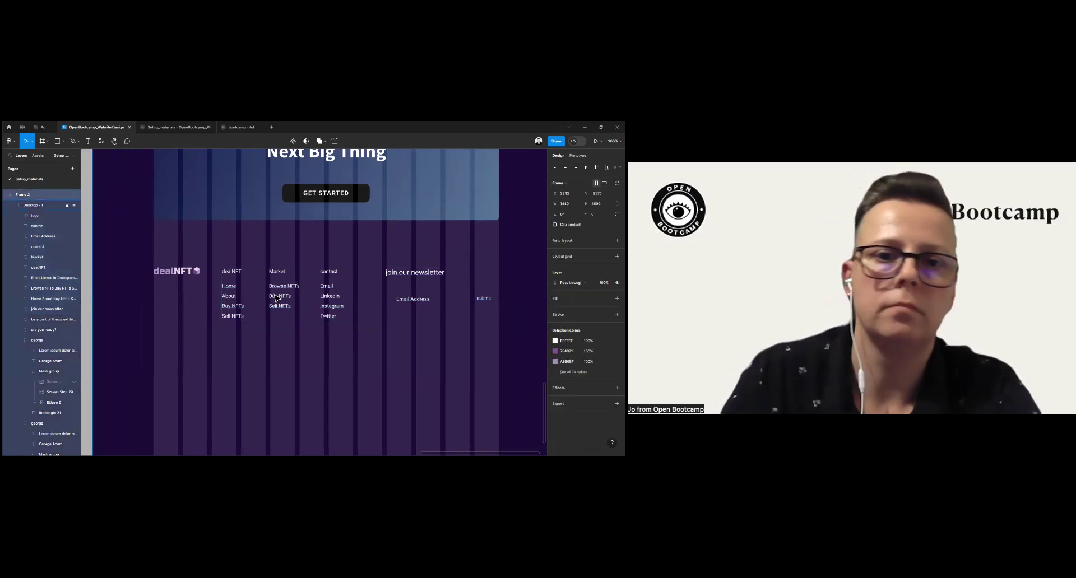
Step: Set the dealNFT, Market, contact and join our newsletter headings in the footer to SemiBold weight
{"action": "left_click", "coordinate": [239, 274]}
{"action": "key", "text": "Escape"}
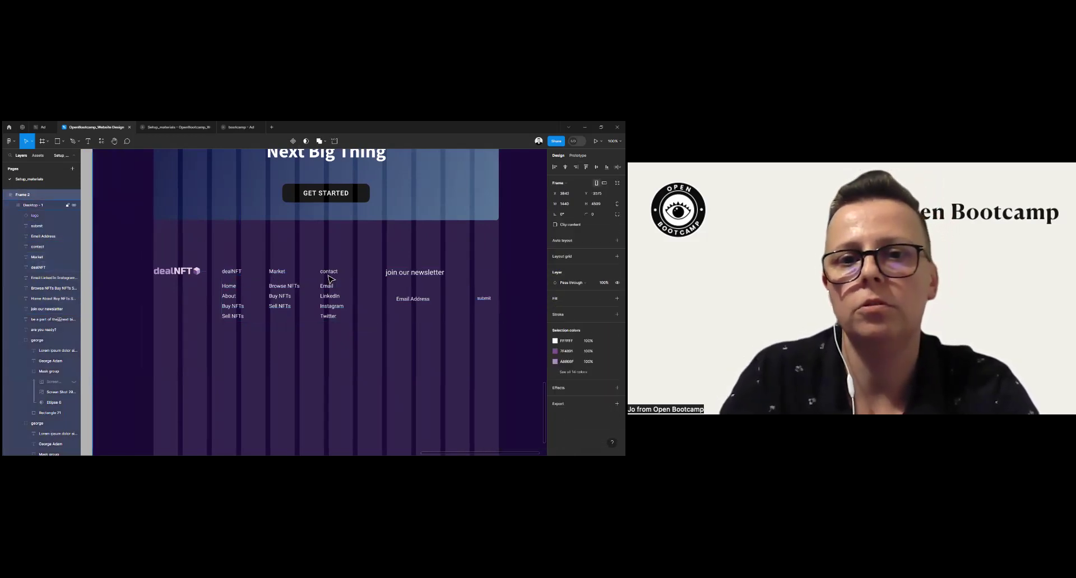
{"action": "left_click", "coordinate": [330, 272]}
{"action": "left_click", "coordinate": [277, 272], "text": "shift"}
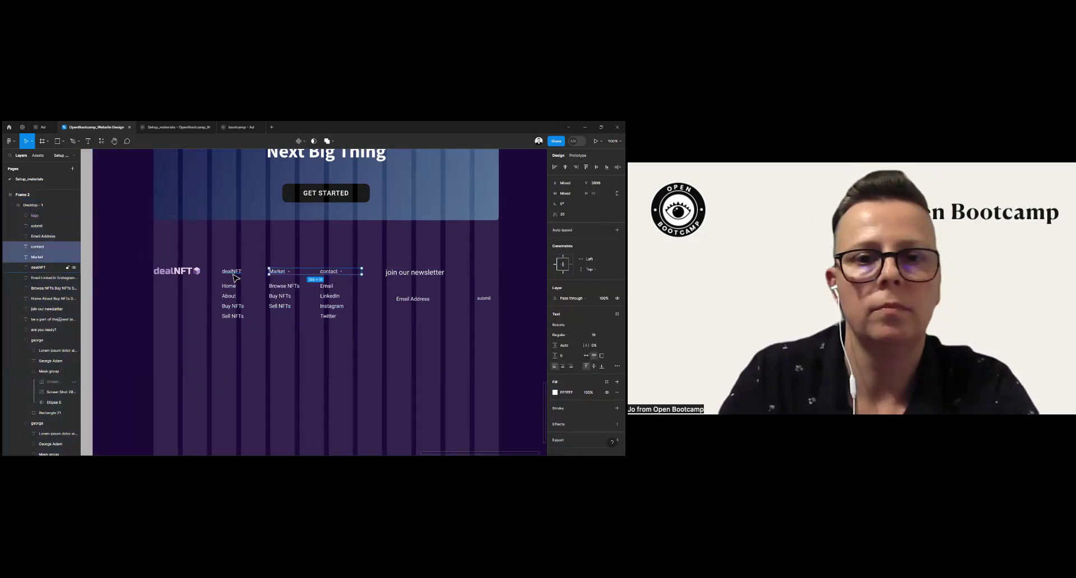
{"action": "left_click", "coordinate": [231, 272], "text": "shift"}
{"action": "left_click", "coordinate": [414, 273], "text": "shift"}
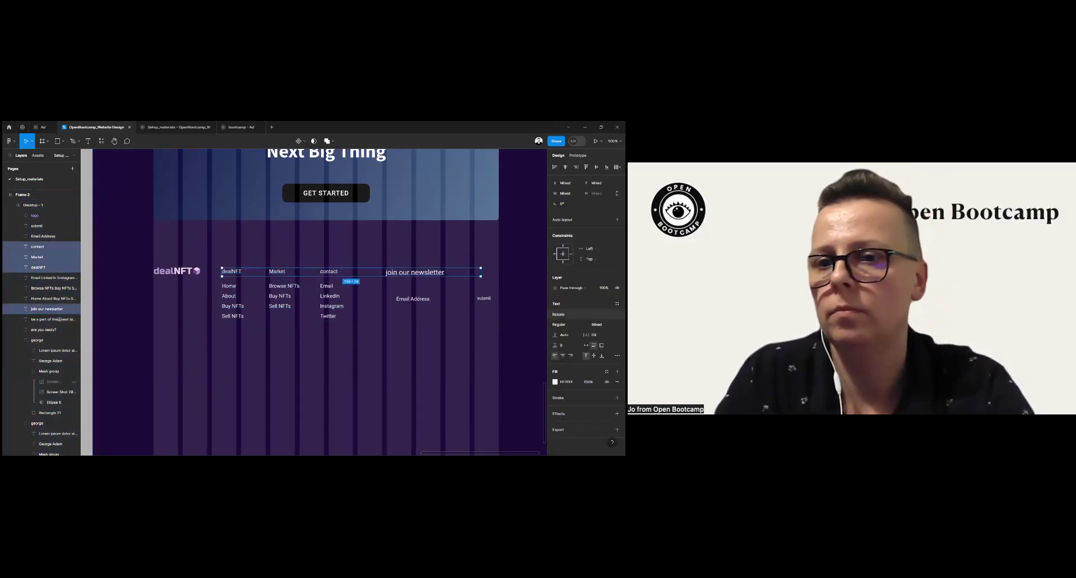
{"action": "left_click", "coordinate": [561, 325]}
{"action": "left_click", "coordinate": [569, 272]}
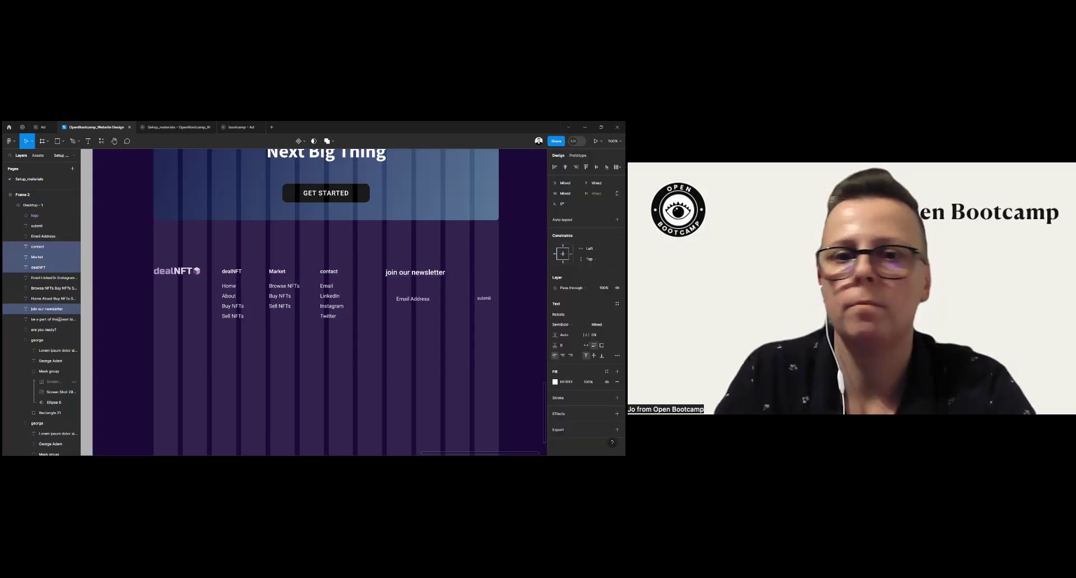
{"action": "key", "text": "Escape"}
{"action": "key", "text": "Escape"}
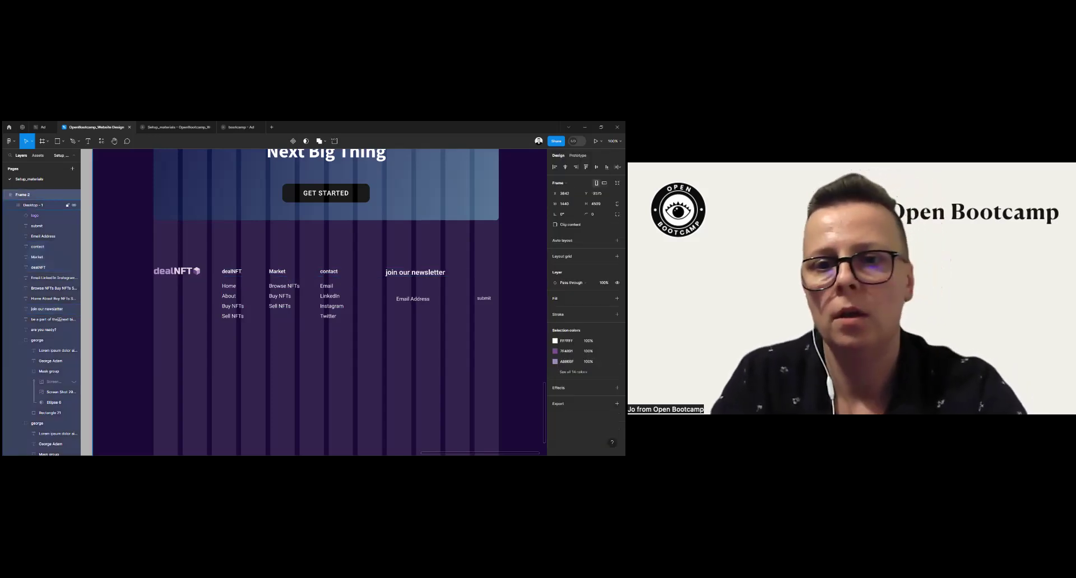
Step: Select every footer heading, link list and newsletter text together and shift them so the dealNFT column starts on a grid column
{"action": "left_click", "coordinate": [413, 298]}
{"action": "left_click", "coordinate": [231, 272]}
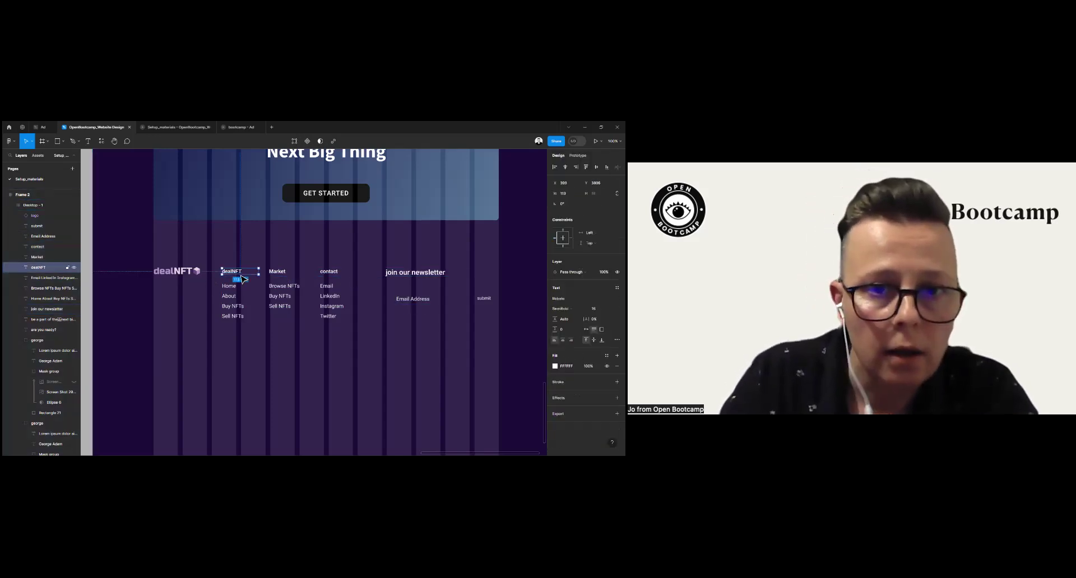
{"action": "left_click", "coordinate": [230, 297], "text": "shift"}
{"action": "left_click", "coordinate": [283, 296], "text": "shift"}
{"action": "left_click", "coordinate": [345, 305], "text": "shift"}
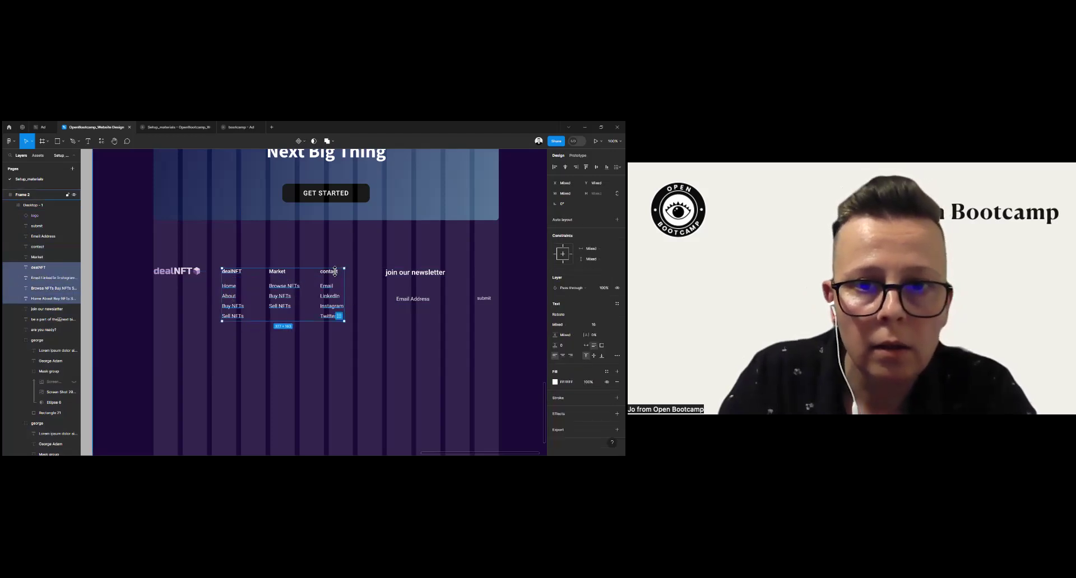
{"action": "left_click", "coordinate": [329, 272], "text": "shift"}
{"action": "left_click", "coordinate": [287, 274], "text": "shift"}
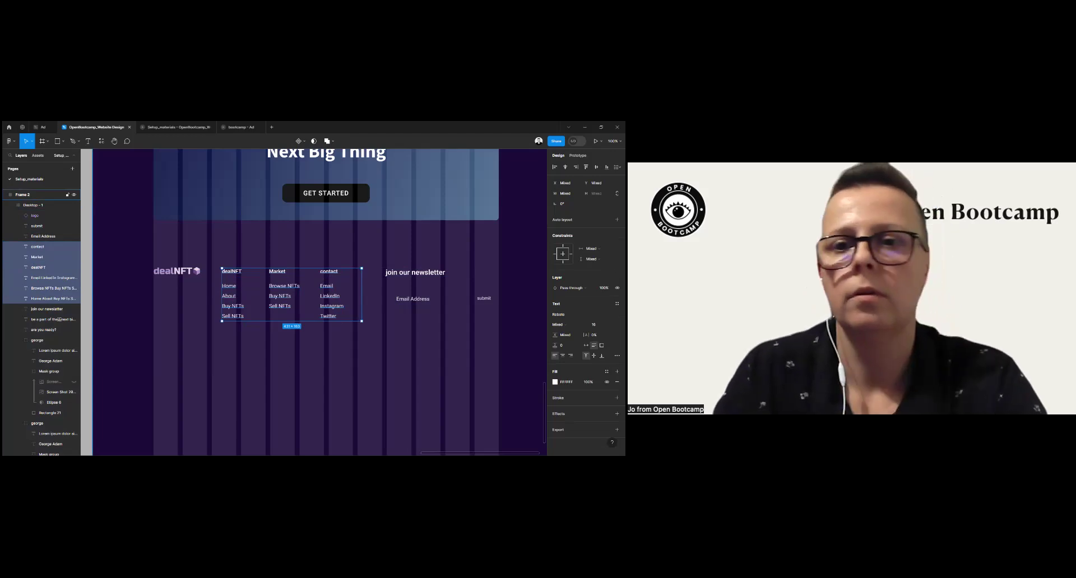
{"action": "left_click", "coordinate": [414, 272], "text": "shift"}
{"action": "left_click", "coordinate": [413, 299], "text": "shift"}
{"action": "left_click", "coordinate": [484, 298], "text": "shift"}
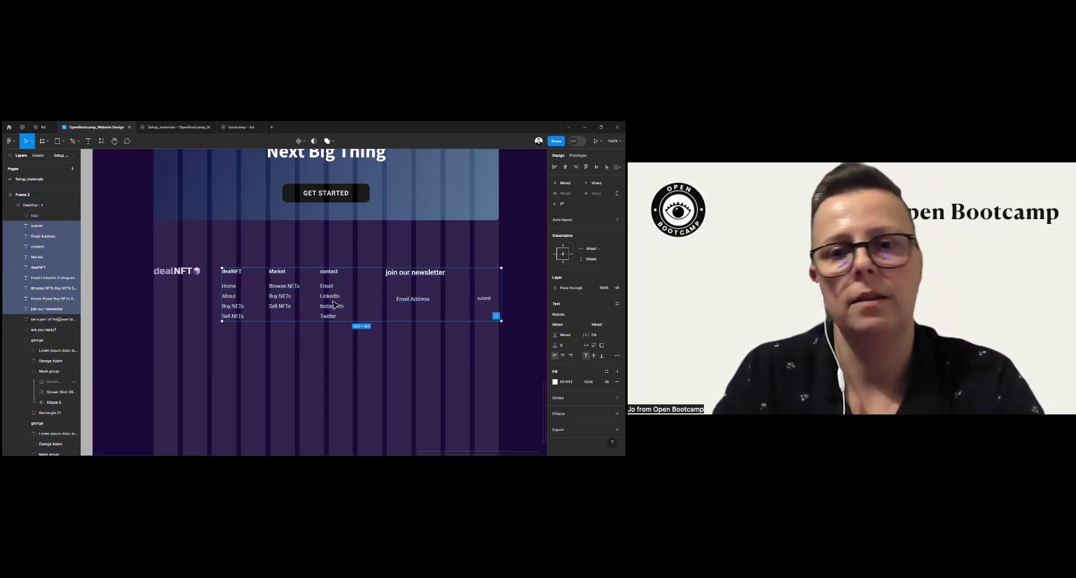
{"action": "left_click_drag", "start_coordinate": [247, 291], "coordinate": [225, 288]}
Step: Move the Market heading with its links and the contact heading with its links onto the starts of their next grid columns
{"action": "left_click", "coordinate": [273, 290]}
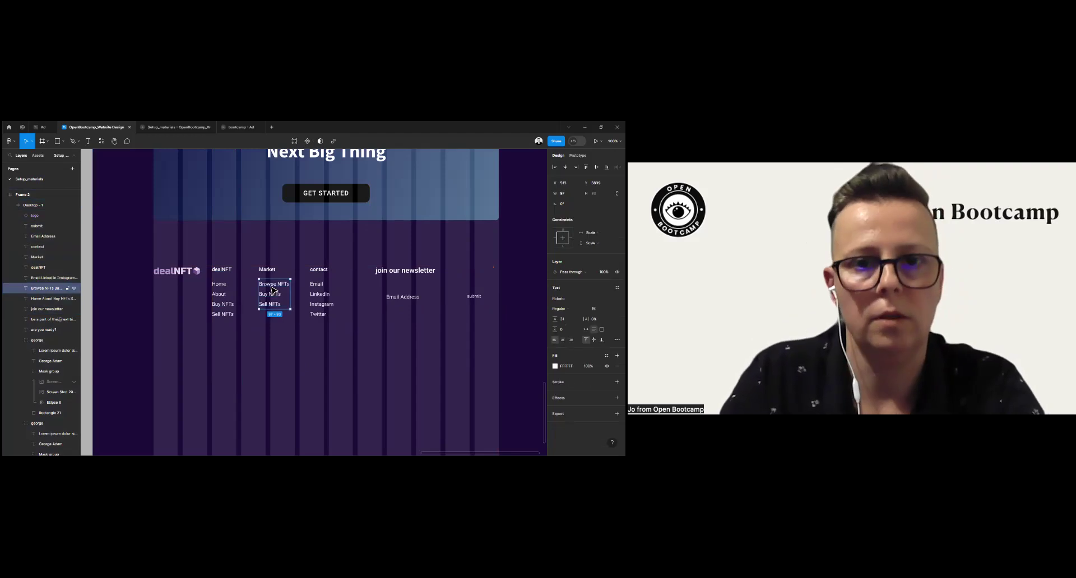
{"action": "left_click", "coordinate": [272, 270]}
{"action": "left_click", "coordinate": [275, 297], "text": "shift"}
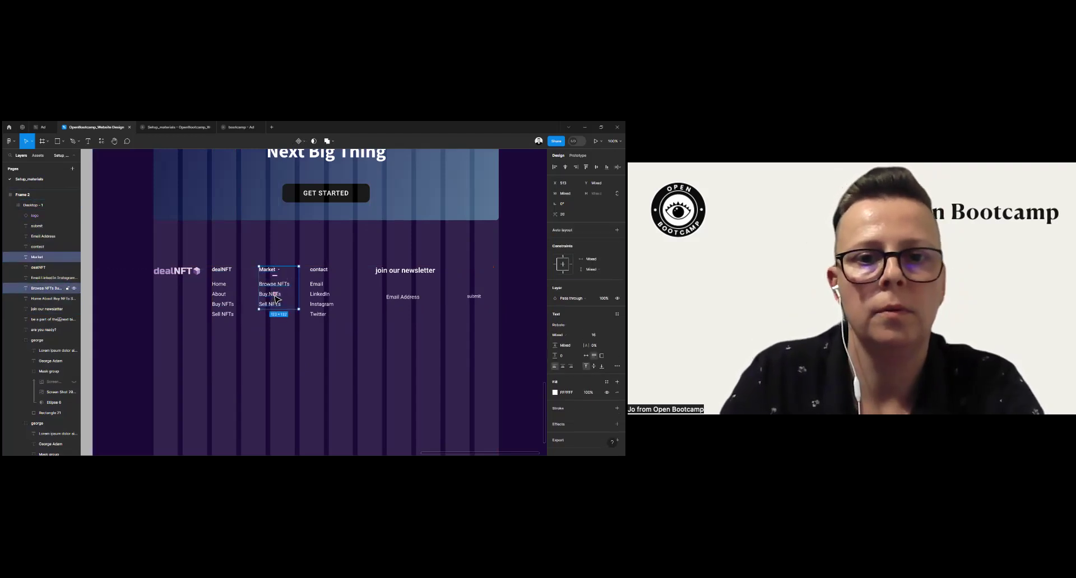
{"action": "left_click_drag", "start_coordinate": [283, 306], "coordinate": [287, 300]}
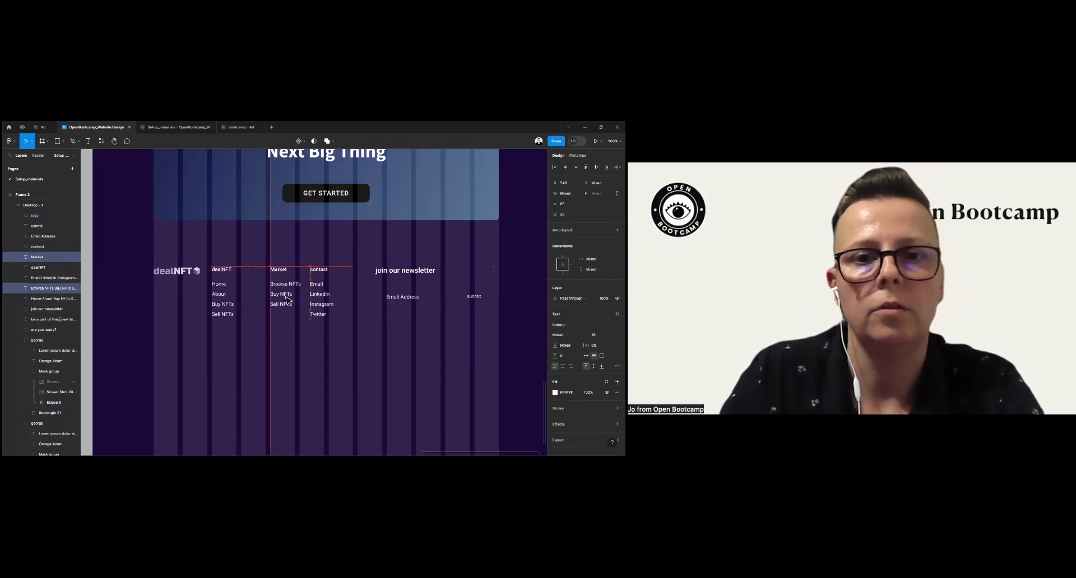
{"action": "left_click", "coordinate": [323, 317]}
{"action": "left_click", "coordinate": [325, 271], "text": "shift"}
{"action": "left_click_drag", "start_coordinate": [328, 288], "coordinate": [346, 288]}
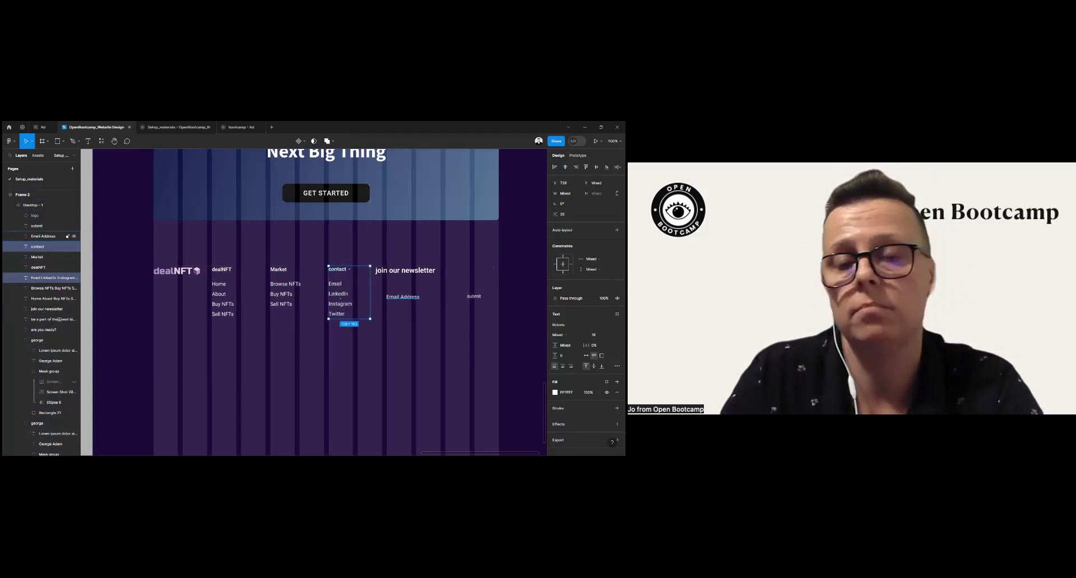
Step: Align the join our newsletter heading with the grid column after contact, and place Email Address and submit in one row beneath it
{"action": "left_click", "coordinate": [404, 271]}
{"action": "mouse_move", "coordinate": [405, 270]}
{"action": "left_mouse_down"}
{"action": "mouse_move", "coordinate": [418, 270]}
{"action": "mouse_move", "coordinate": [403, 289]}
{"action": "left_mouse_up"}
{"action": "left_click", "coordinate": [402, 297]}
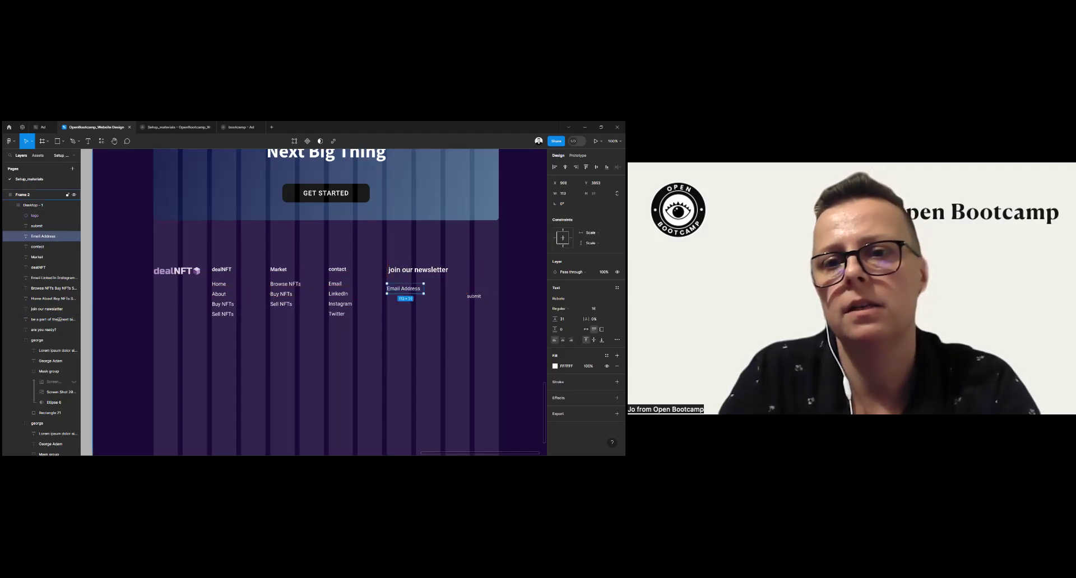
{"action": "left_click", "coordinate": [474, 297]}
{"action": "left_click_drag", "start_coordinate": [473, 296], "coordinate": [480, 290]}
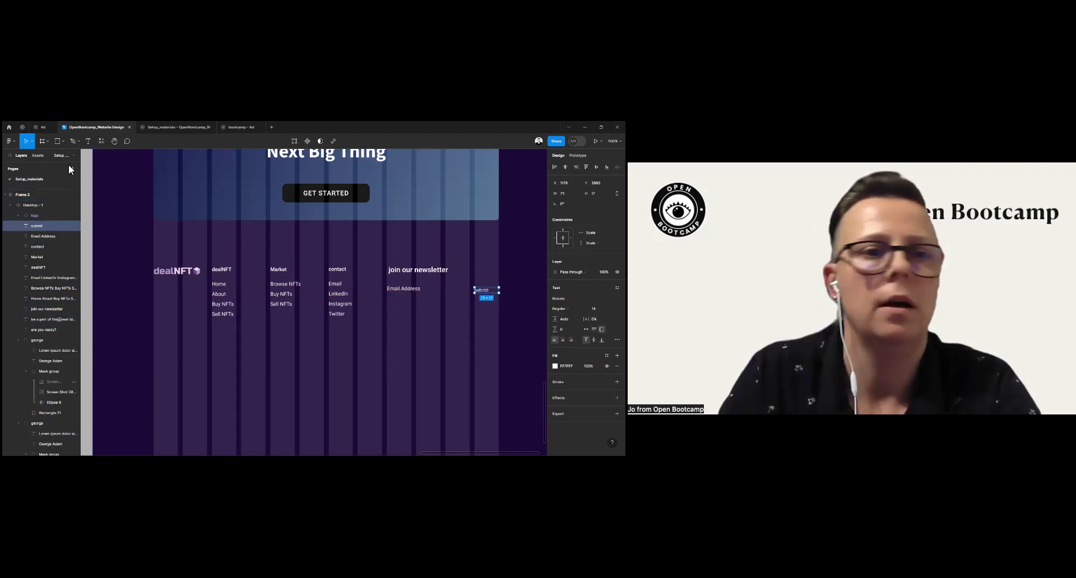
Step: Draw a rectangle about 345 by 35 over the Email Address row, round its corners to 44, and send it behind the texts
{"action": "left_click", "coordinate": [57, 142]}
{"action": "mouse_move", "coordinate": [369, 334]}
{"action": "left_mouse_down"}
{"action": "mouse_move", "coordinate": [456, 345]}
{"action": "mouse_move", "coordinate": [442, 294]}
{"action": "mouse_move", "coordinate": [430, 289]}
{"action": "mouse_move", "coordinate": [500, 290]}
{"action": "left_mouse_up"}
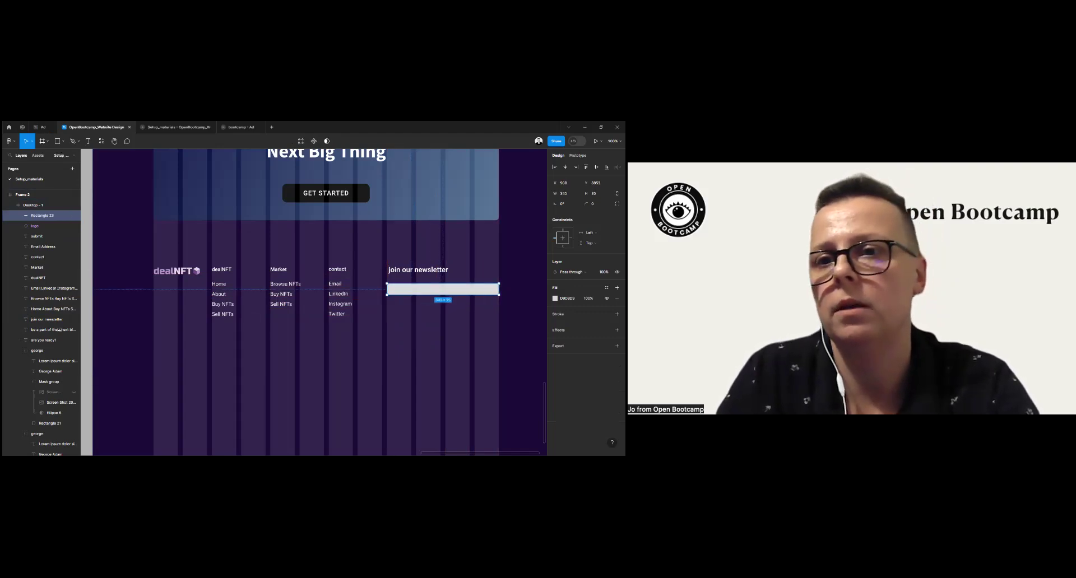
{"action": "left_click_drag", "start_coordinate": [151, 209], "coordinate": [150, 209]}
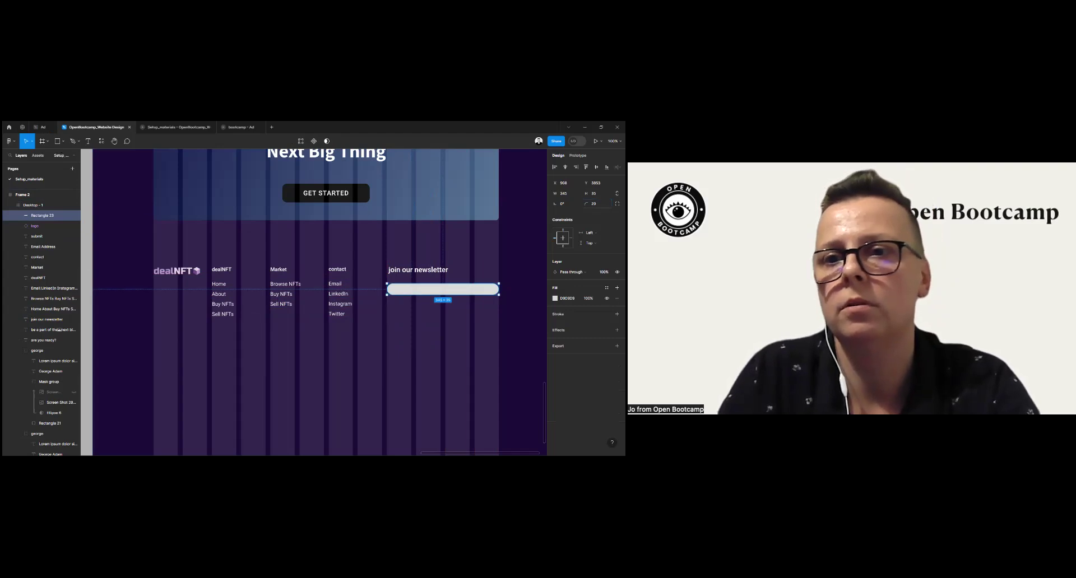
{"action": "left_click_drag", "start_coordinate": [585, 203], "coordinate": [55, 206]}
{"action": "key", "text": "["}
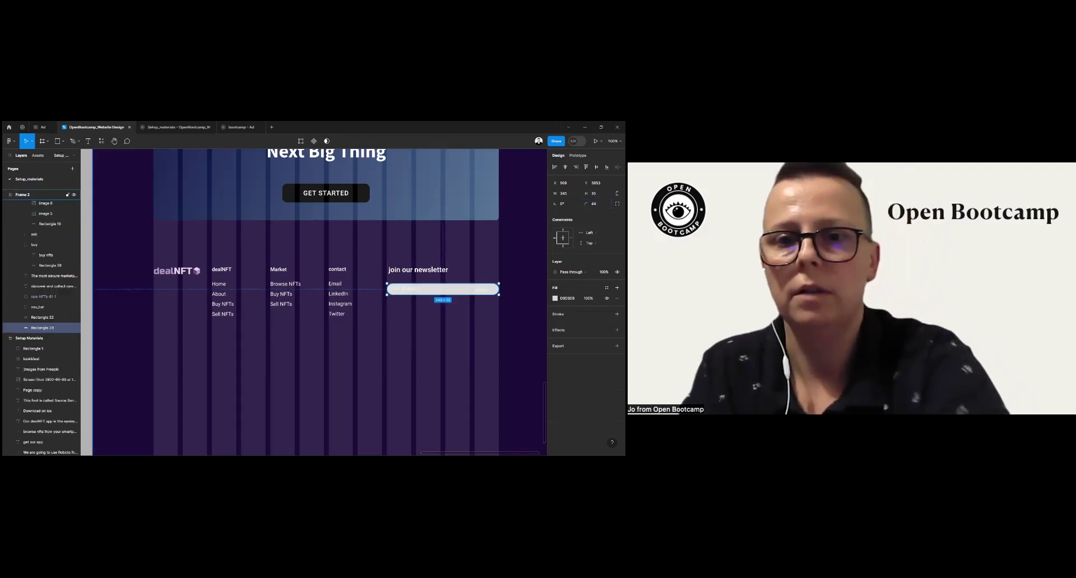
Step: Move the submit text out of the newsletter bar to the empty space just below it
{"action": "left_click", "coordinate": [405, 289]}
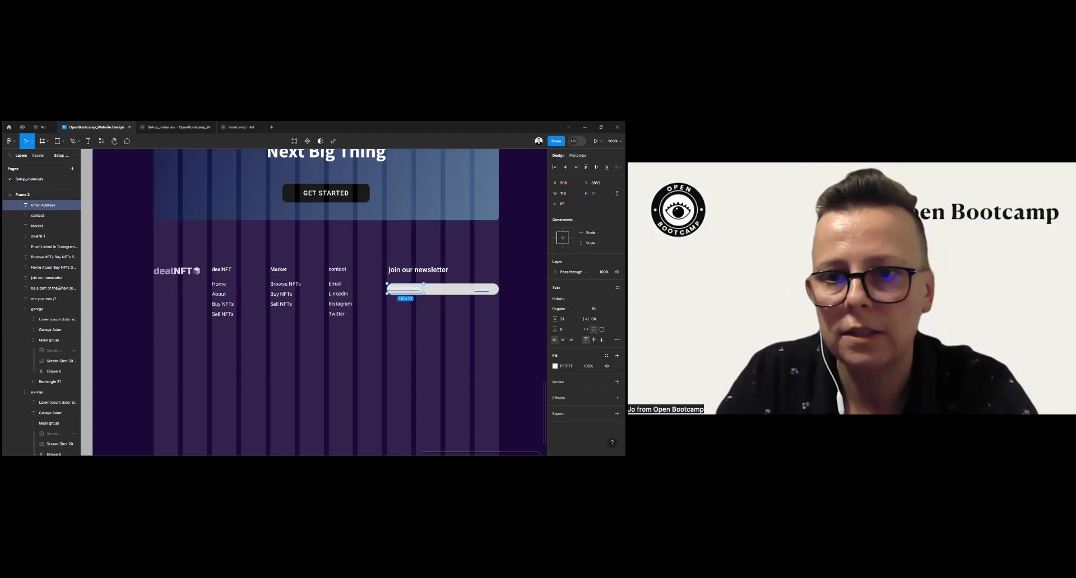
{"action": "left_click", "coordinate": [481, 290], "text": "shift"}
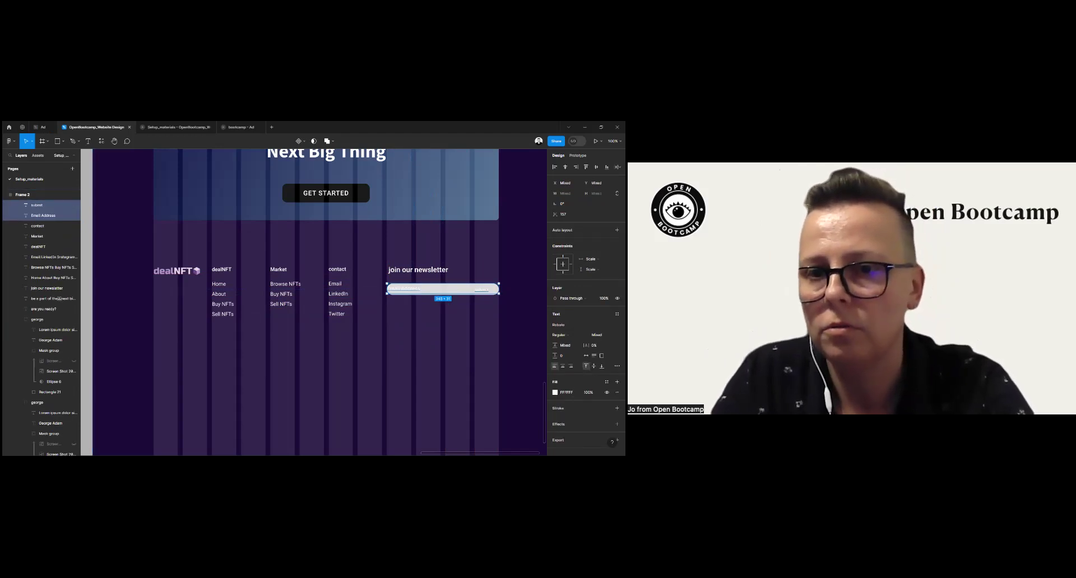
{"action": "key", "text": "Escape"}
{"action": "key", "text": "Return"}
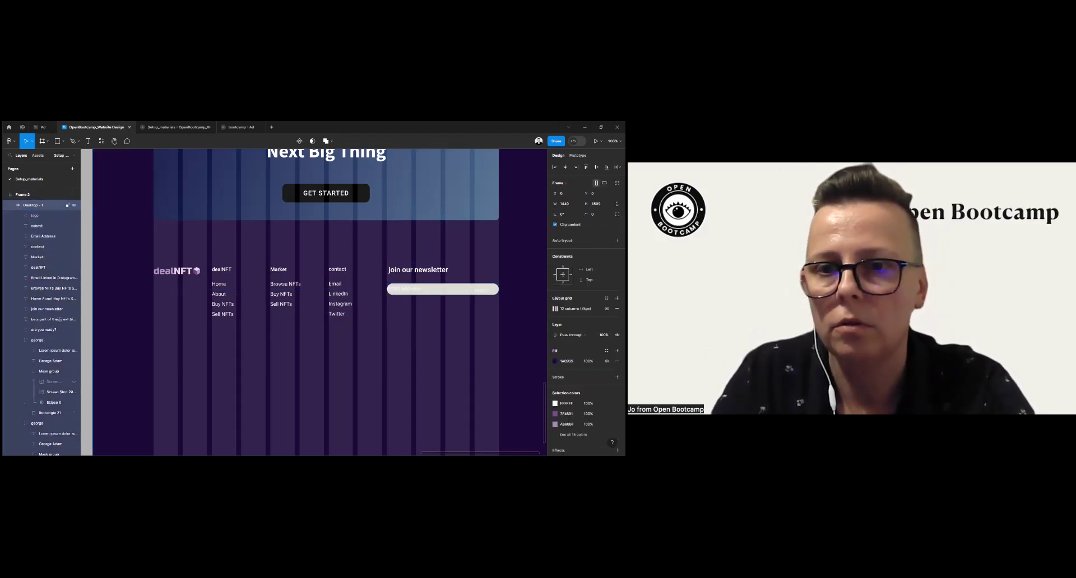
{"action": "left_click_drag", "start_coordinate": [480, 290], "coordinate": [478, 319]}
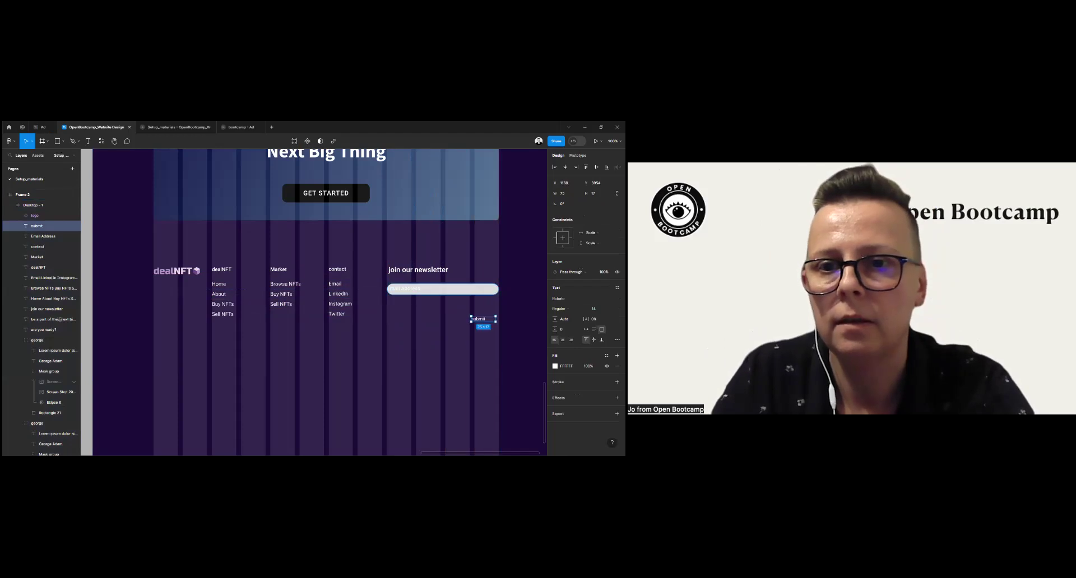
Step: Duplicate the newsletter bar below the footer texts and shorten the copy to about 89 wide
{"action": "left_click", "coordinate": [440, 289]}
{"action": "left_click_drag", "start_coordinate": [392, 292], "coordinate": [345, 357]}
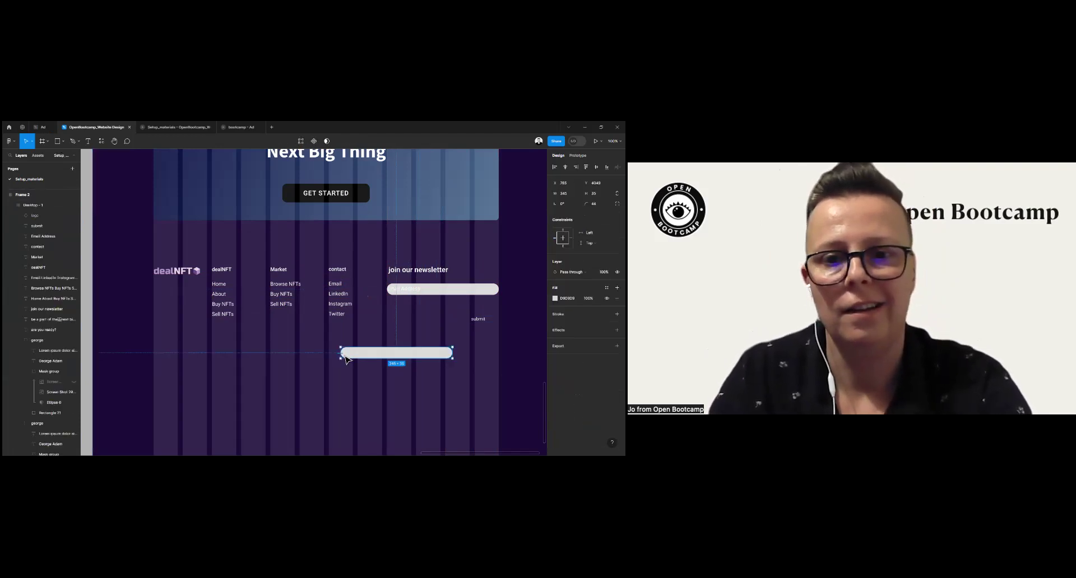
{"action": "left_click_drag", "start_coordinate": [340, 353], "coordinate": [423, 352]}
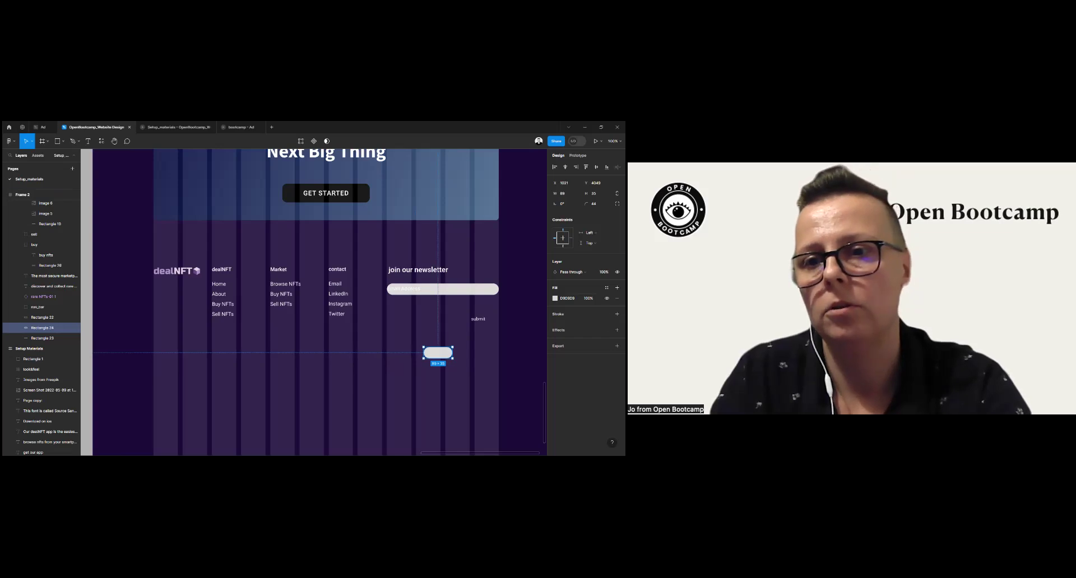
Step: Fill the short rounded rectangle with C000FF and place it at the right end of the newsletter bar
{"action": "left_click", "coordinate": [555, 298]}
{"action": "type", "text": "C000FF"}
{"action": "key", "text": "Return"}
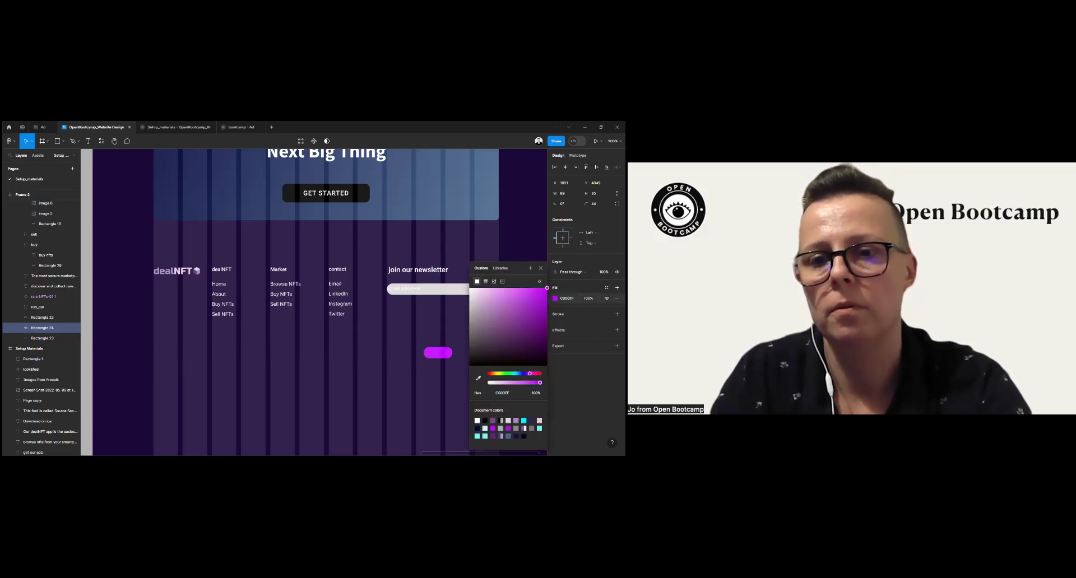
{"action": "key", "text": "Escape"}
{"action": "left_click_drag", "start_coordinate": [437, 352], "coordinate": [485, 289]}
Step: Recolour the long newsletter bar with a dark purple sampled from the page design
{"action": "left_click", "coordinate": [432, 289]}
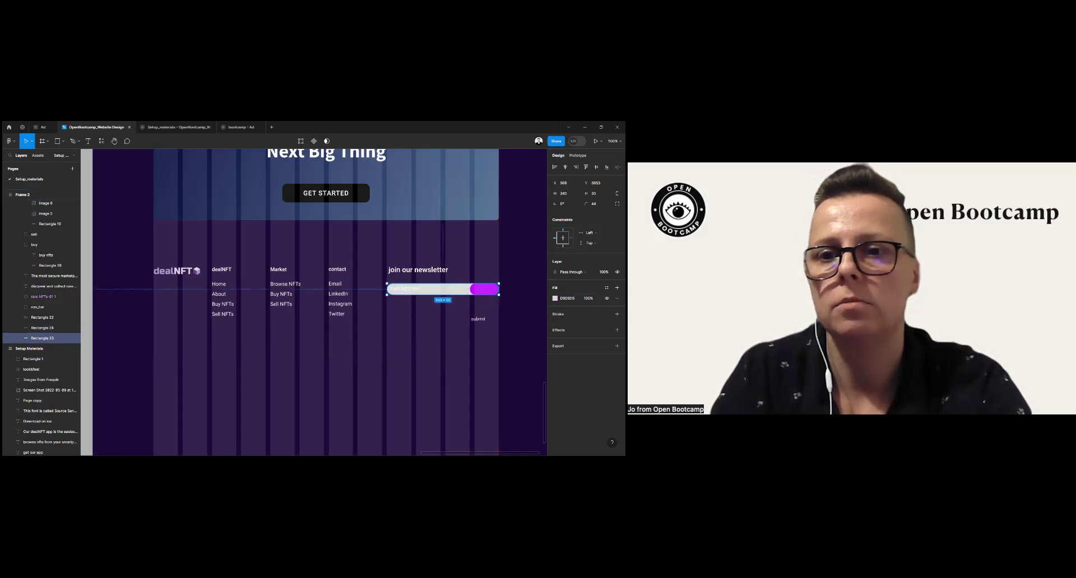
{"action": "scroll", "coordinate": [471, 314], "scroll_direction": "down", "scroll_amount": 10}
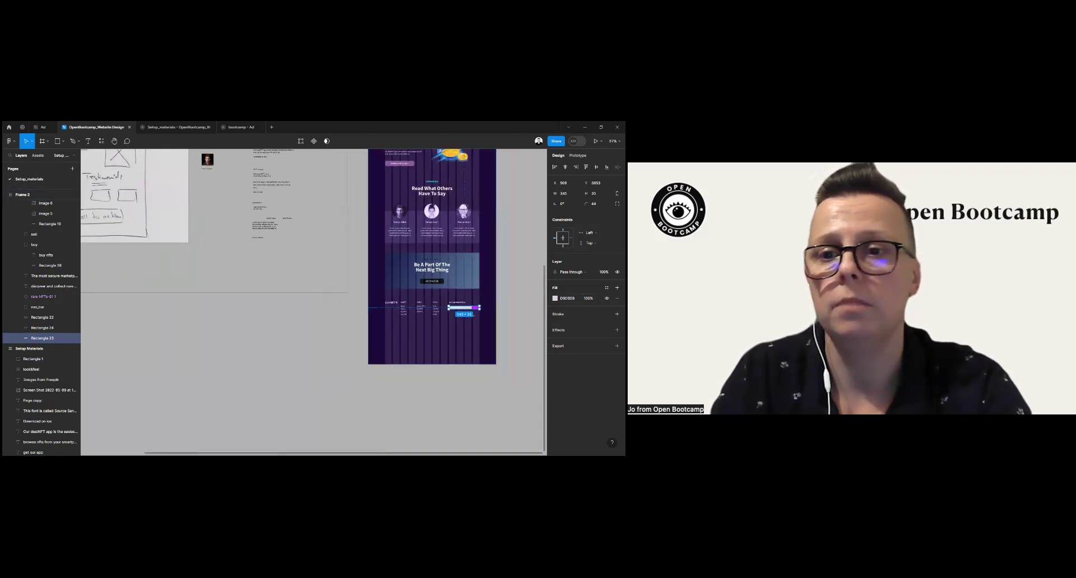
{"action": "left_click", "coordinate": [555, 298]}
{"action": "key", "text": "i"}
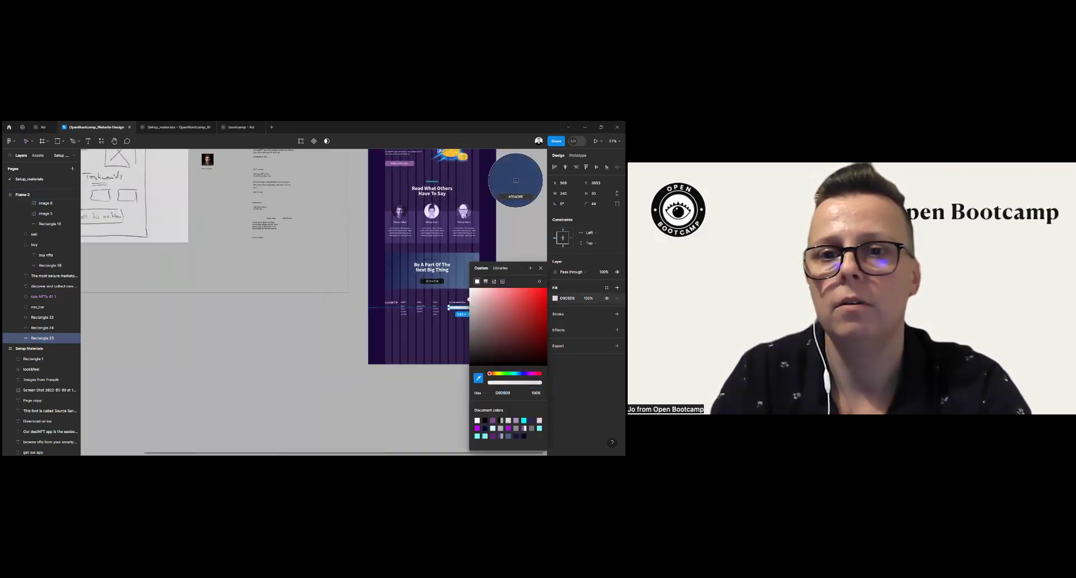
{"action": "left_click", "coordinate": [515, 180]}
{"action": "key", "text": "Escape"}
{"action": "key", "text": "Escape"}
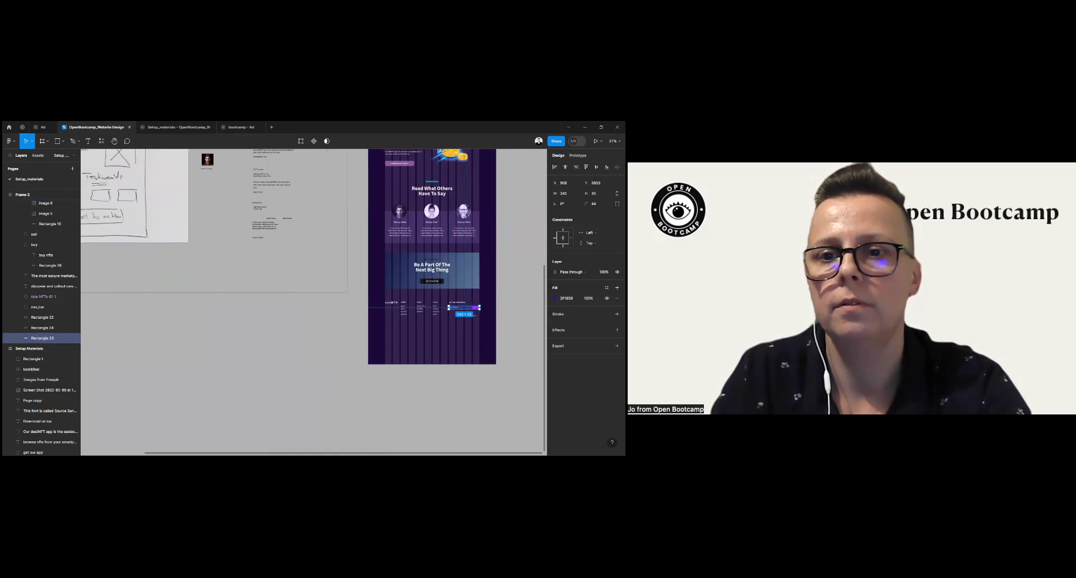
Step: Move the submit text onto the magenta button, centre it there, and set its text box to auto width
{"action": "scroll", "coordinate": [486, 325], "scroll_direction": "up", "scroll_amount": 10}
{"action": "left_click", "coordinate": [433, 285]}
{"action": "left_click_drag", "start_coordinate": [433, 285], "coordinate": [443, 256]}
{"action": "left_click", "coordinate": [587, 330]}
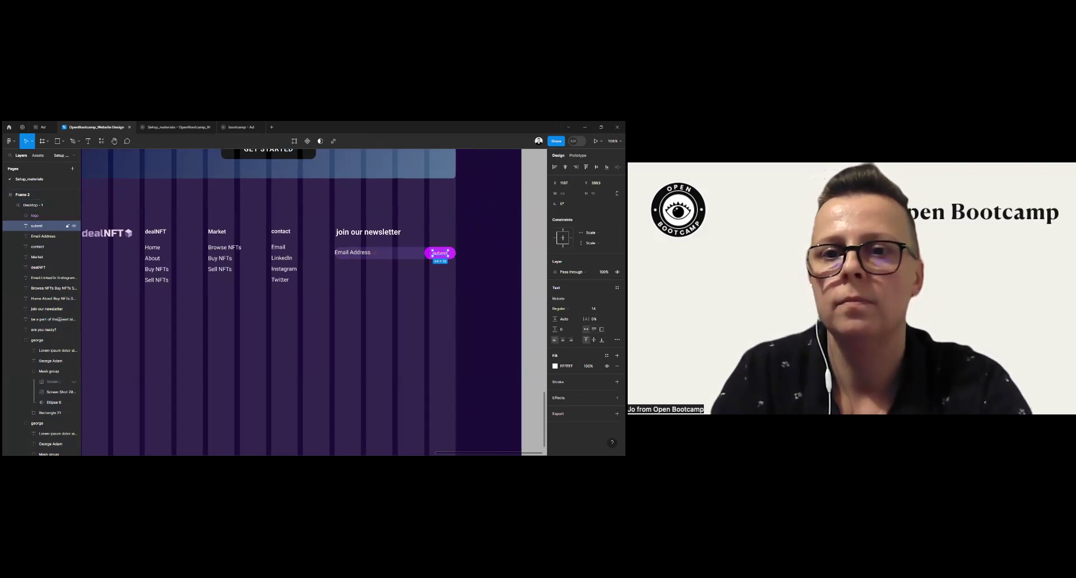
Step: Set the submit button text to SemiBold weight
{"action": "left_click", "coordinate": [561, 309]}
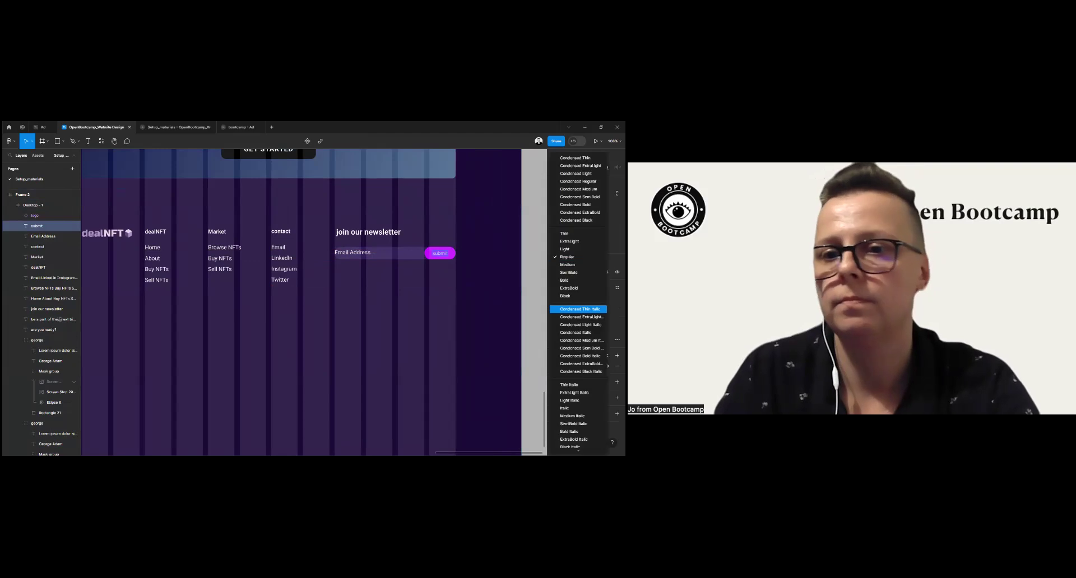
{"action": "left_click", "coordinate": [566, 273]}
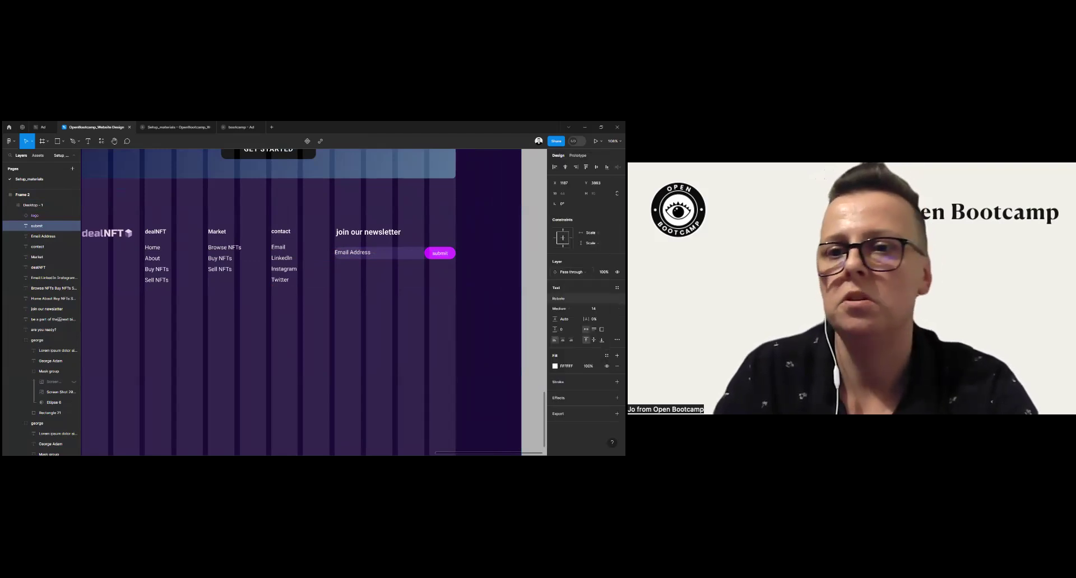
{"action": "left_click", "coordinate": [560, 309]}
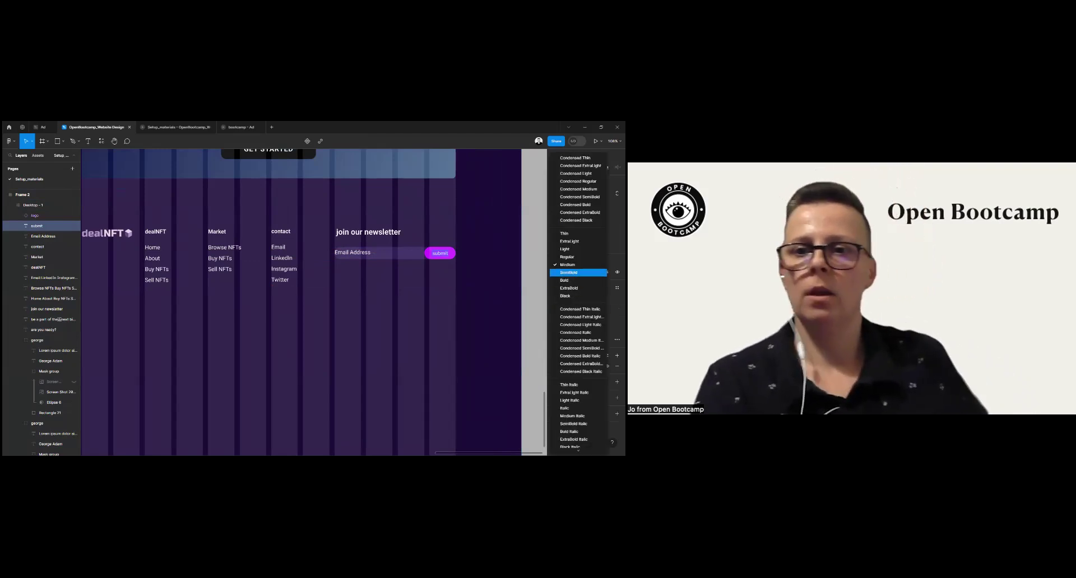
{"action": "left_click", "coordinate": [568, 272]}
Step: Inset the Email Address text within the newsletter bar and reduce its white fill to 80% opacity
{"action": "left_click", "coordinate": [43, 236]}
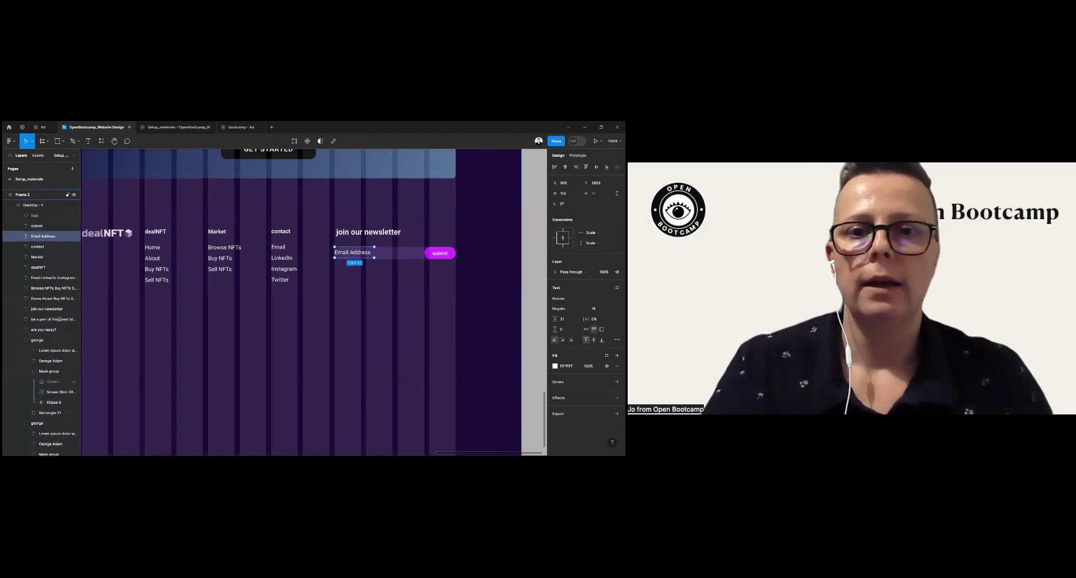
{"action": "left_click_drag", "start_coordinate": [353, 252], "coordinate": [359, 255]}
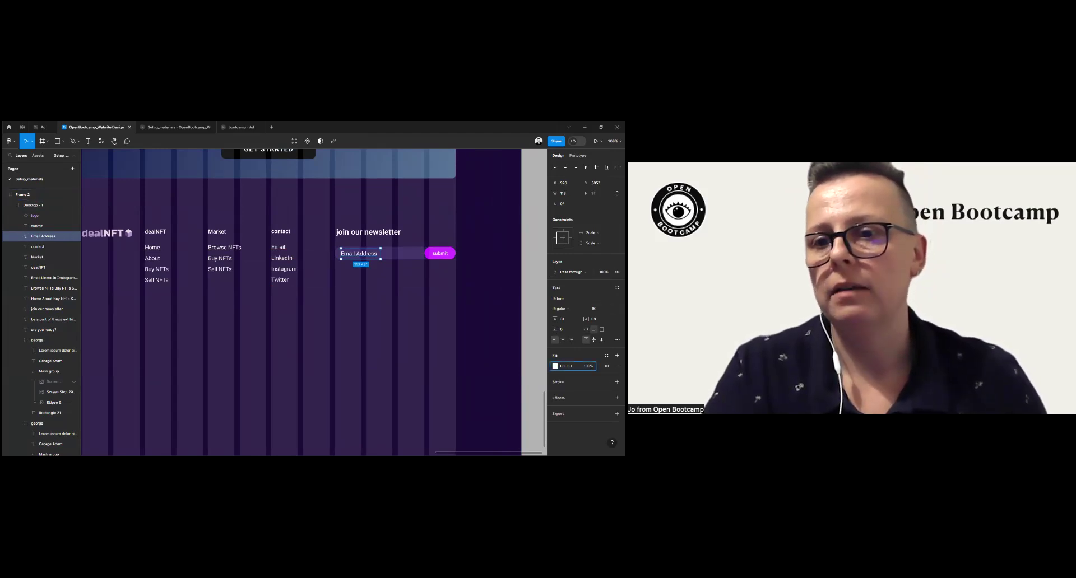
{"action": "type", "text": "0"}
{"action": "key", "text": "Return"}
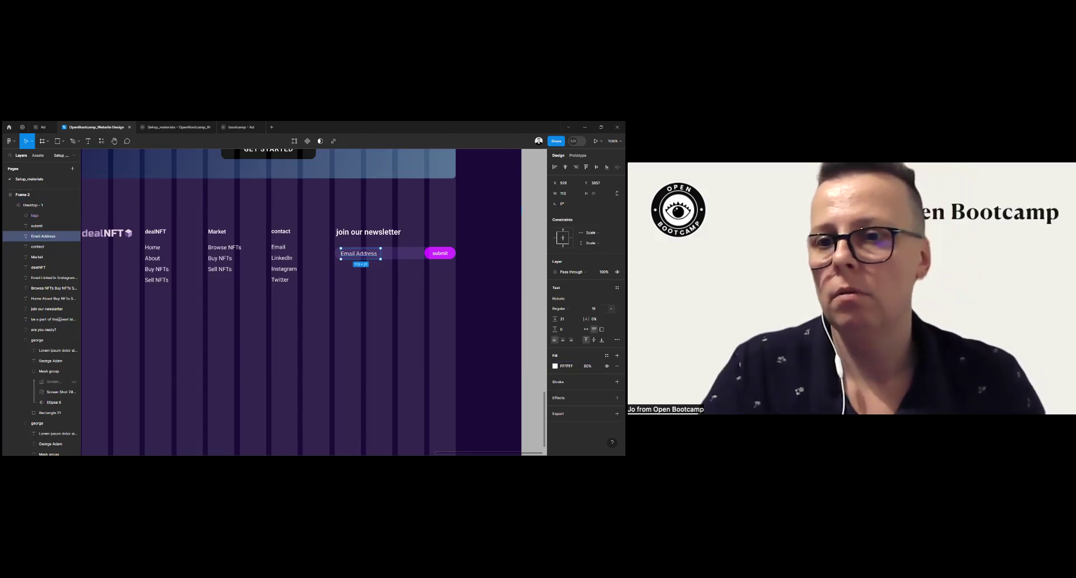
Step: Set the Email Address text to font size 14 and check the newsletter form within the whole footer
{"action": "left_click", "coordinate": [597, 308]}
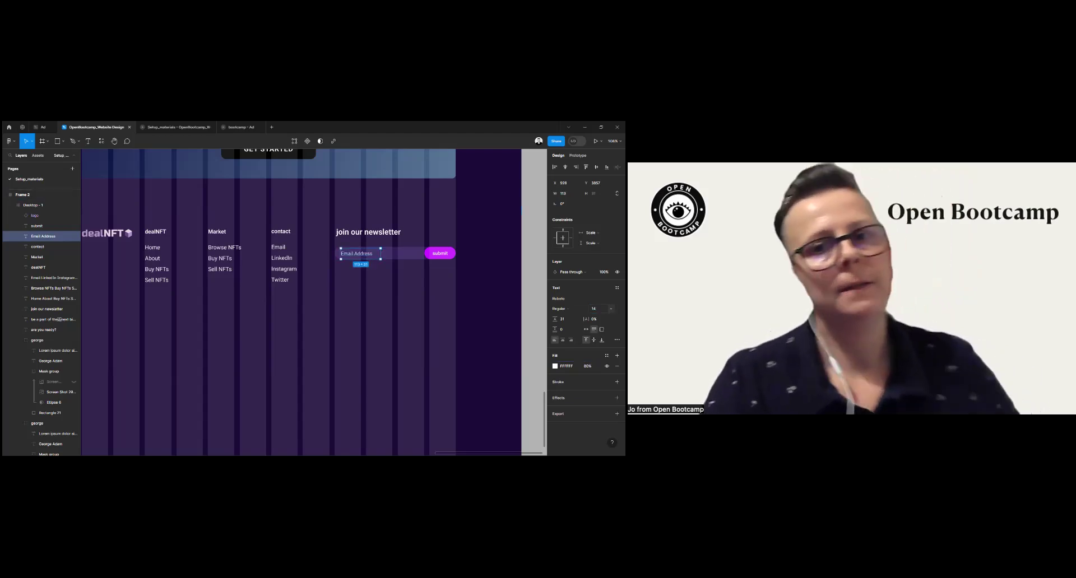
{"action": "left_click", "coordinate": [341, 314]}
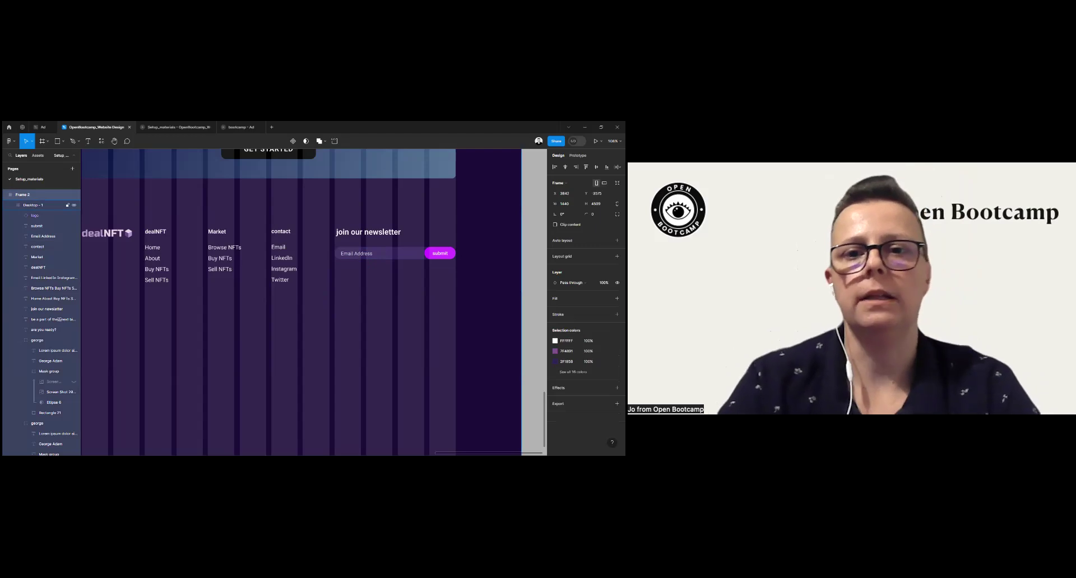
{"action": "left_click", "coordinate": [357, 254]}
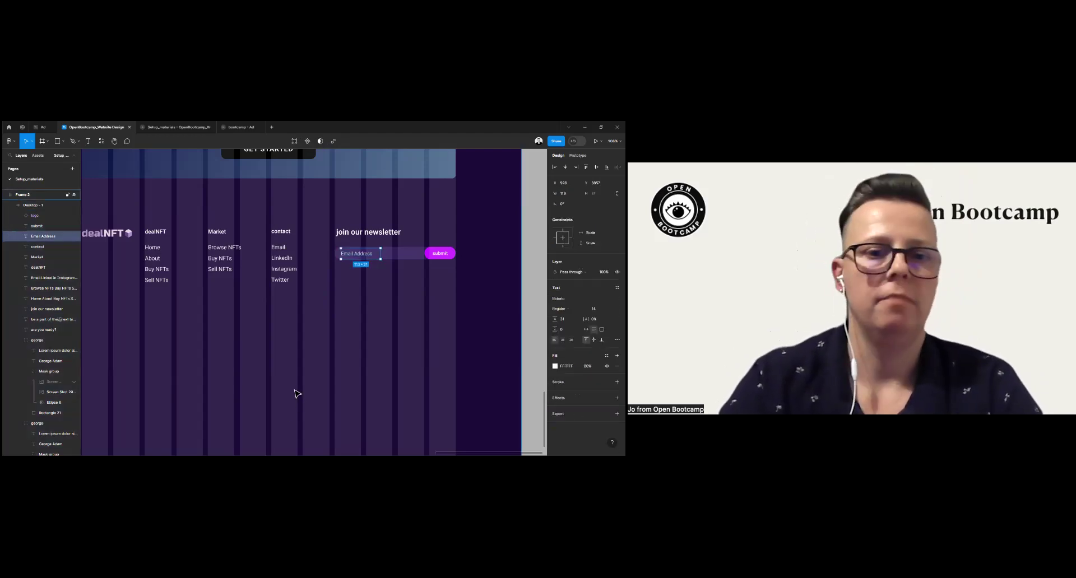
{"action": "scroll", "coordinate": [293, 391], "scroll_direction": "down", "scroll_amount": 3, "text": "ctrl"}
{"action": "key", "text": "Escape"}
{"action": "scroll", "coordinate": [280, 296], "scroll_direction": "left", "scroll_amount": 2}
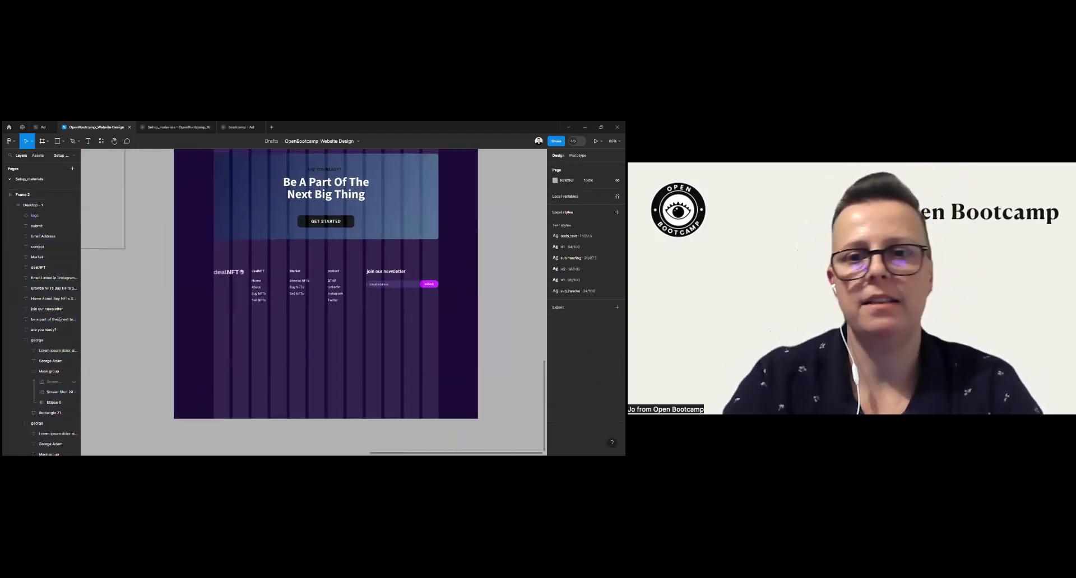
Step: Duplicate the call-to-action banner's gradient rectangle and place the copy over the page's bottom edge, outside the page frame
{"action": "scroll", "coordinate": [314, 303], "scroll_direction": "down", "scroll_amount": 1, "text": "ctrl"}
{"action": "scroll", "coordinate": [314, 303], "scroll_direction": "up", "scroll_amount": 3}
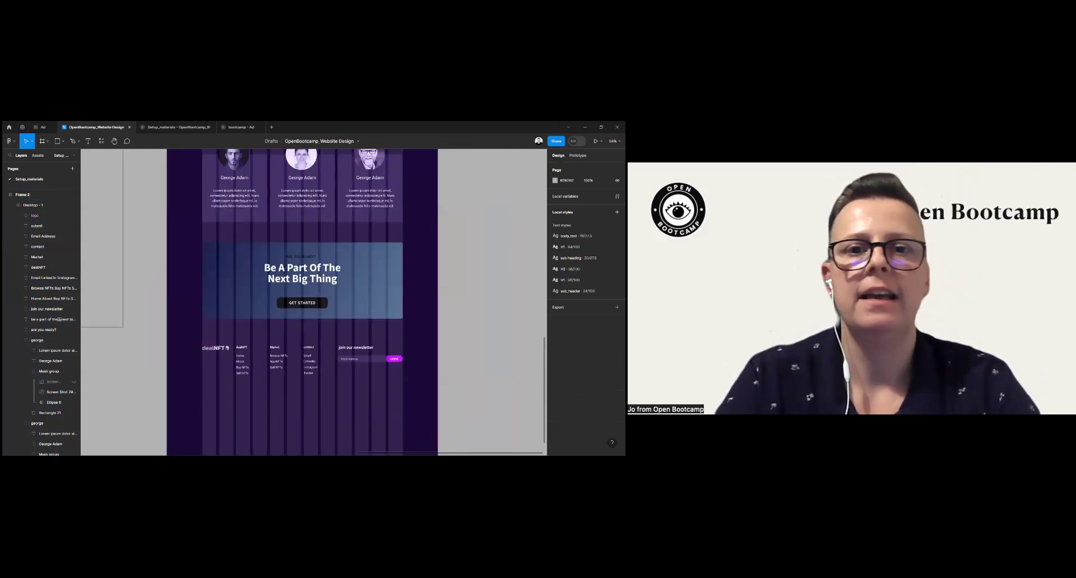
{"action": "left_click", "coordinate": [56, 327]}
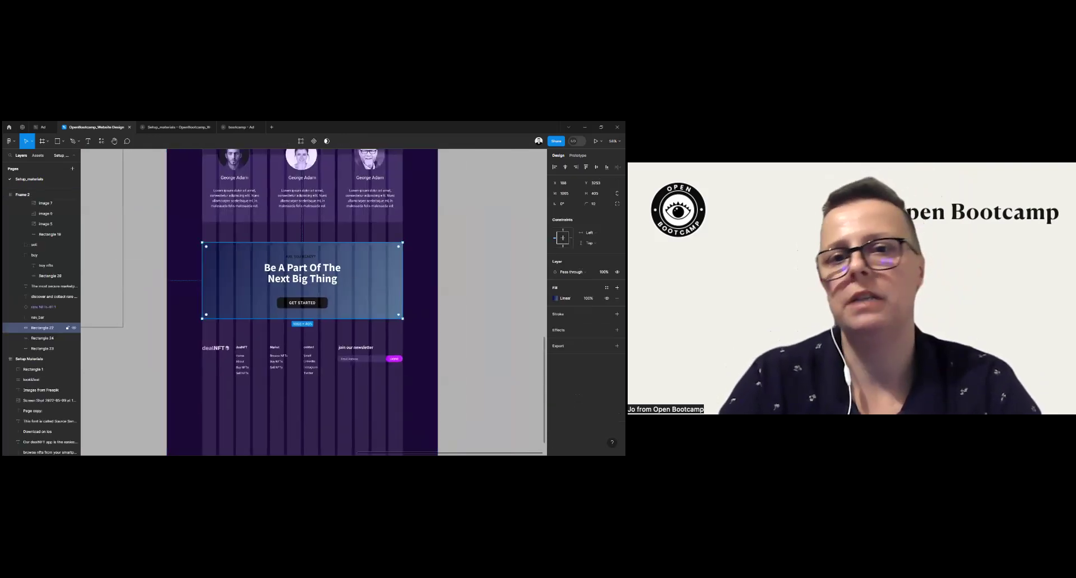
{"action": "scroll", "coordinate": [314, 303], "scroll_direction": "down", "scroll_amount": 4}
{"action": "left_click_drag", "start_coordinate": [353, 176], "coordinate": [464, 340]}
{"action": "scroll", "coordinate": [265, 319], "scroll_direction": "down", "scroll_amount": 7}
{"action": "scroll", "coordinate": [259, 224], "scroll_direction": "up", "scroll_amount": 1}
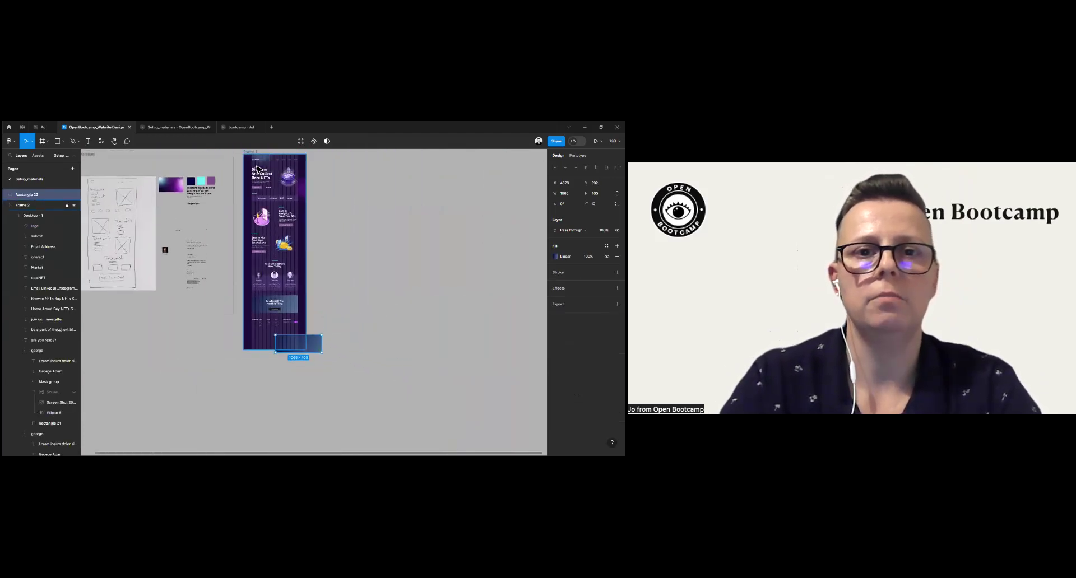
Step: Shorten both Frame 2 and the nested Desktop - 1 frame so the page ends just below the footer
{"action": "left_click", "coordinate": [258, 169]}
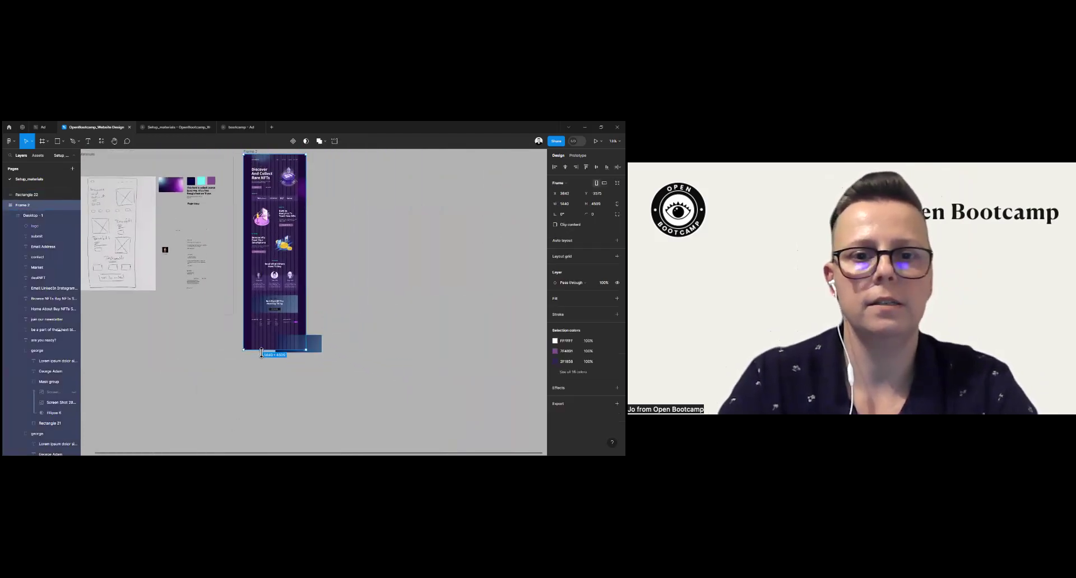
{"action": "left_click_drag", "start_coordinate": [260, 352], "coordinate": [260, 335]}
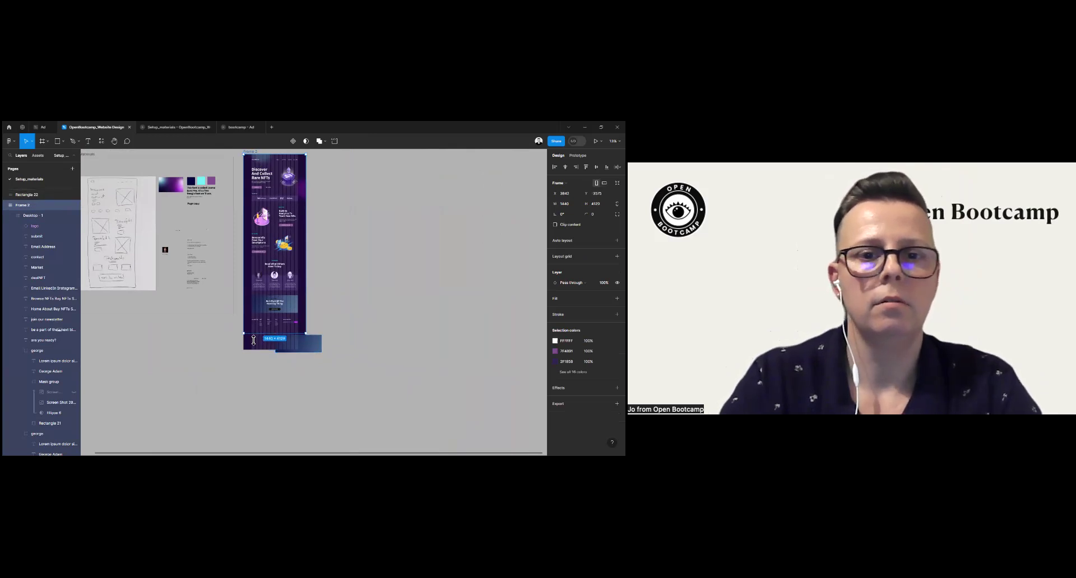
{"action": "left_click", "coordinate": [257, 348]}
{"action": "left_click_drag", "start_coordinate": [259, 352], "coordinate": [264, 339]}
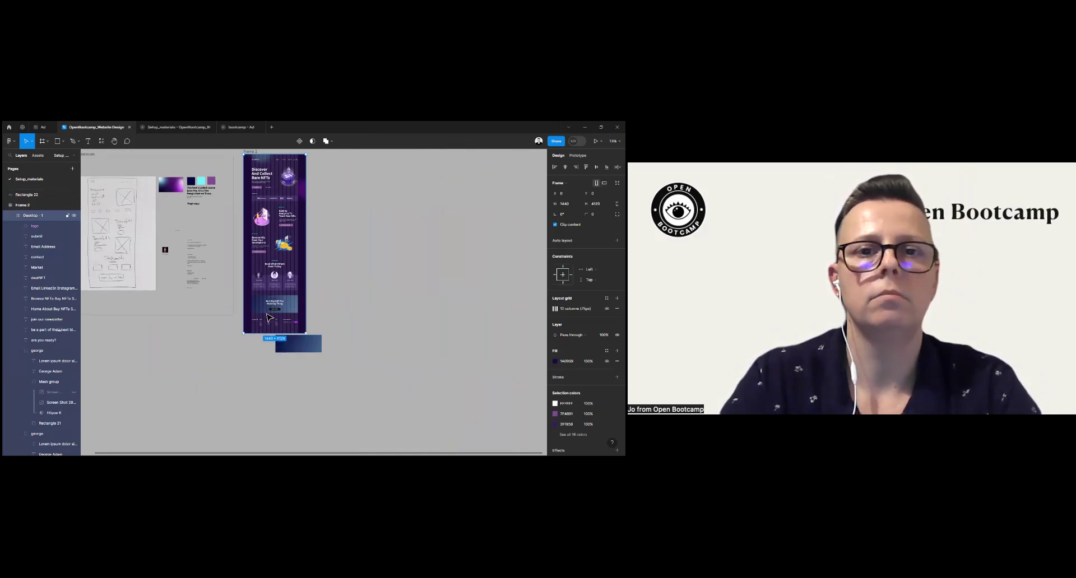
{"action": "left_click", "coordinate": [257, 155]}
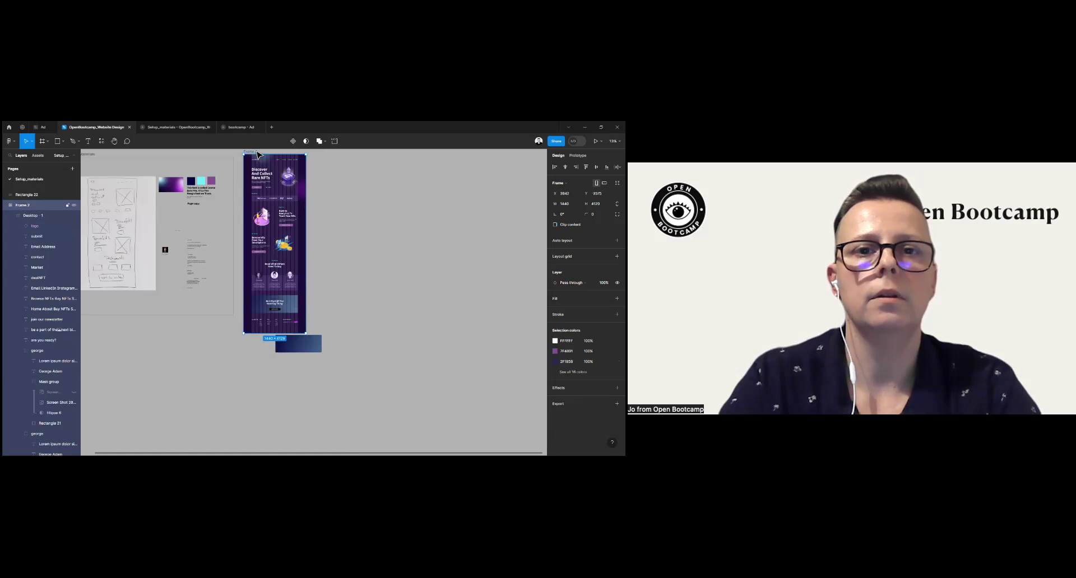
{"action": "key", "text": "Escape"}
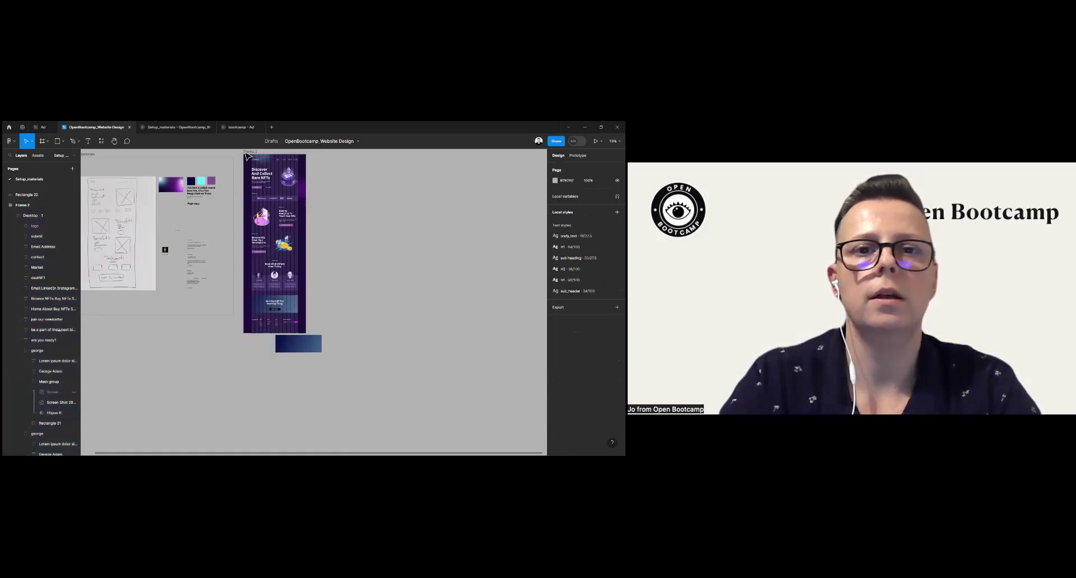
Step: Shift the page frame slightly and position the gradient rectangle copy just beneath it, lined up with the footer content
{"action": "mouse_move", "coordinate": [254, 156]}
{"action": "left_mouse_down"}
{"action": "mouse_move", "coordinate": [320, 163]}
{"action": "mouse_move", "coordinate": [262, 166]}
{"action": "left_mouse_up"}
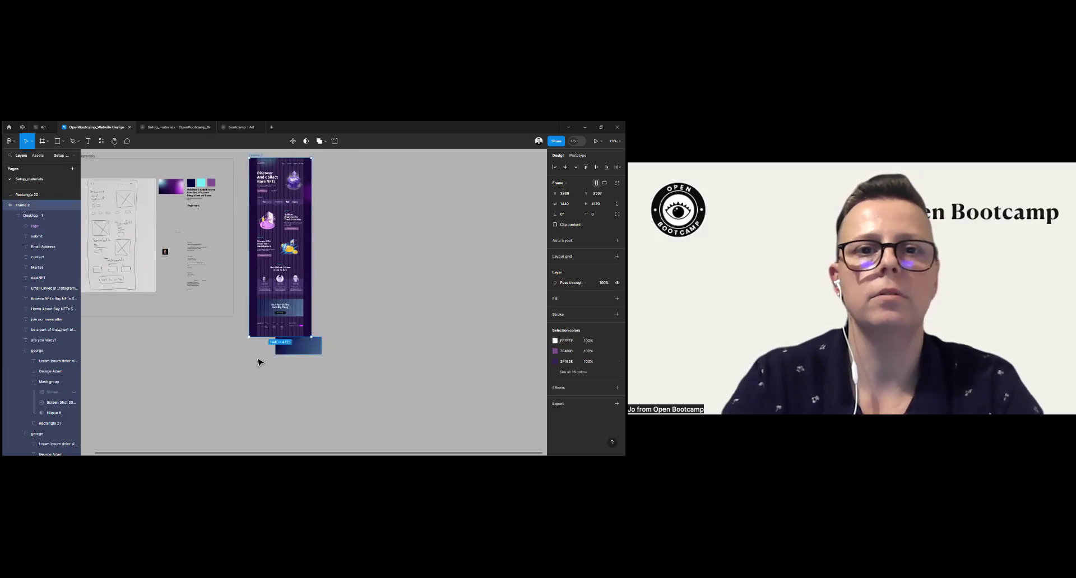
{"action": "left_click_drag", "start_coordinate": [223, 397], "coordinate": [242, 428]}
{"action": "left_click_drag", "start_coordinate": [330, 379], "coordinate": [294, 388]}
{"action": "key", "text": "ctrl+z"}
{"action": "left_click", "coordinate": [328, 375]}
{"action": "scroll", "coordinate": [297, 377], "scroll_direction": "up", "scroll_amount": 5}
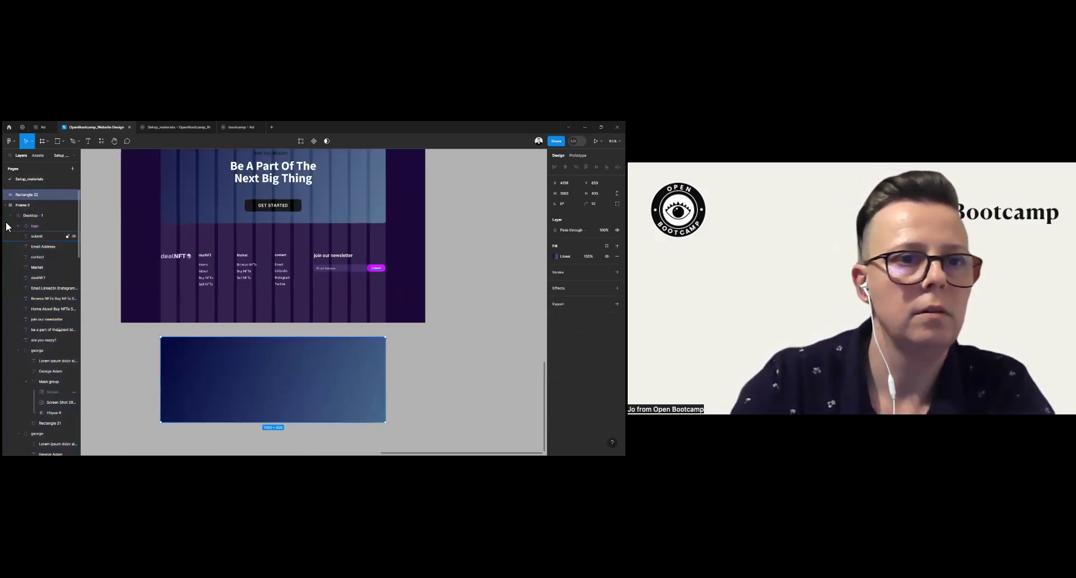
Step: Nest the gradient rectangle in Frame 2 and reshape it into a thin 1440-wide strip along the page's bottom edge
{"action": "left_click_drag", "start_coordinate": [29, 195], "coordinate": [34, 208]}
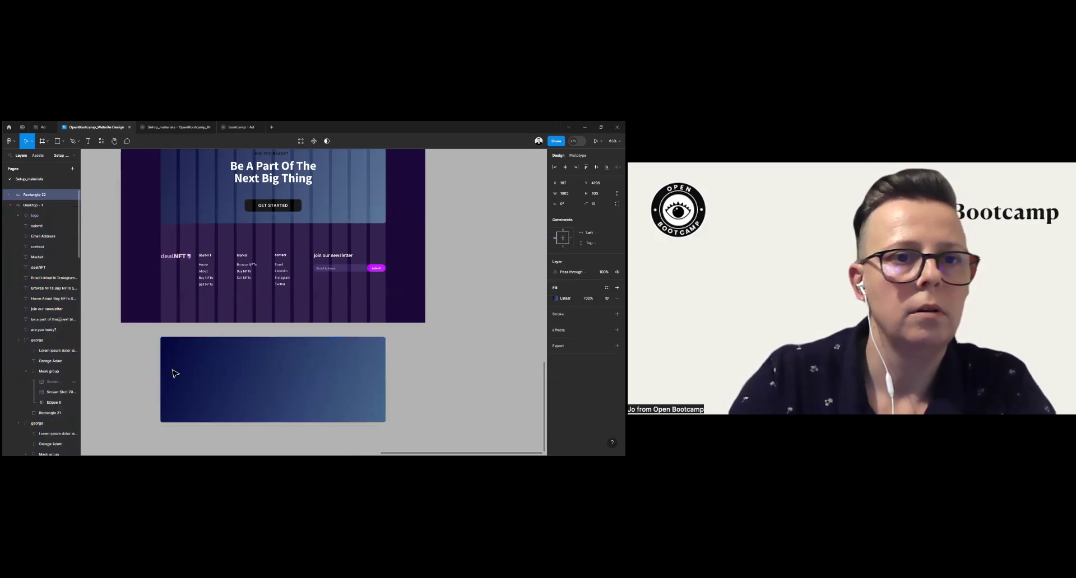
{"action": "left_click_drag", "start_coordinate": [264, 378], "coordinate": [239, 327]}
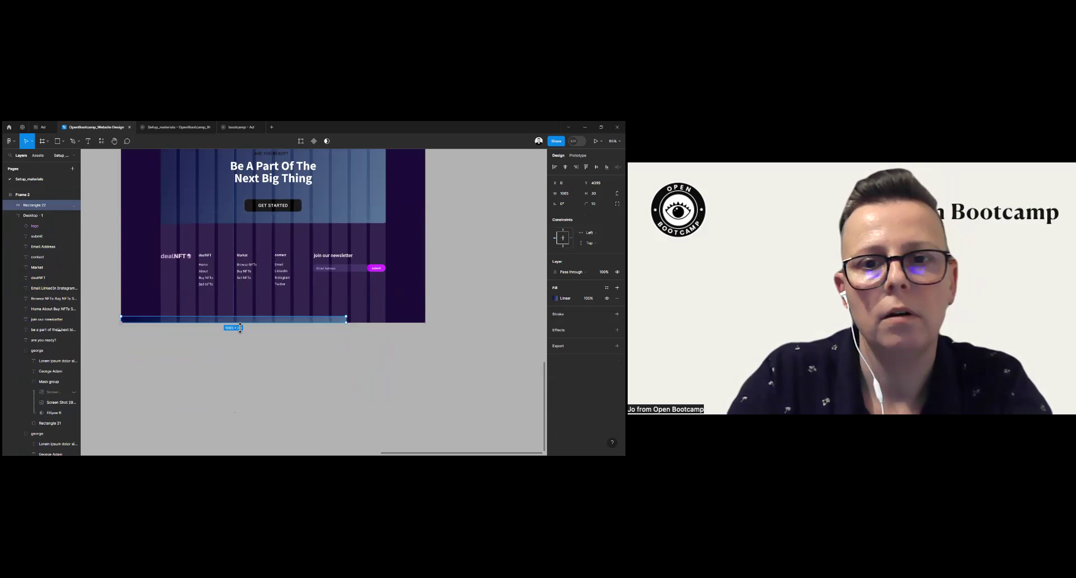
{"action": "left_click_drag", "start_coordinate": [345, 319], "coordinate": [430, 320]}
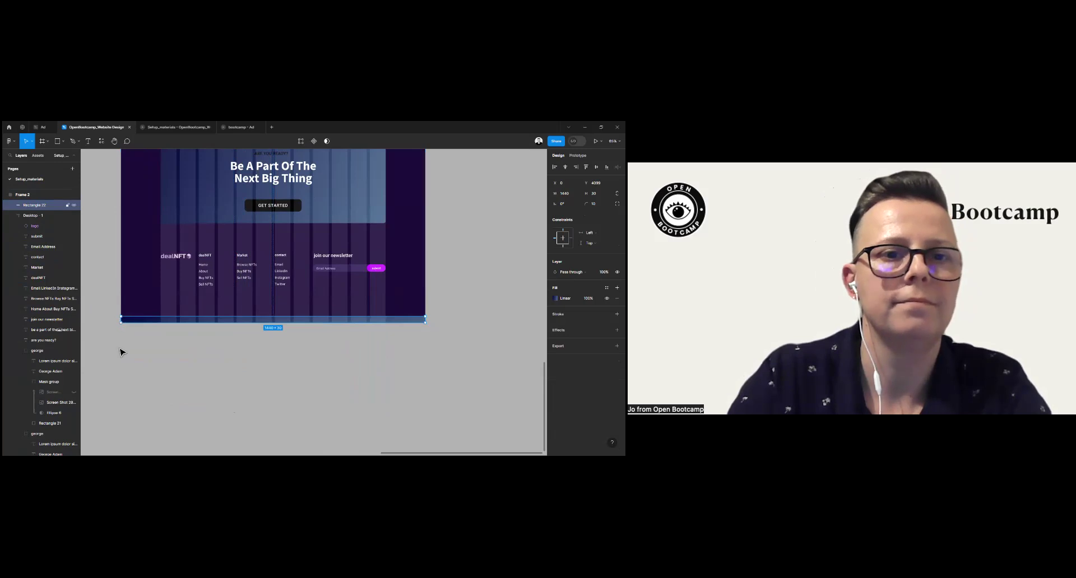
Step: Move the bottom gradient strip's layer inside the Desktop - 1 frame, as its first layer
{"action": "left_click", "coordinate": [120, 348]}
{"action": "left_click", "coordinate": [7, 195]}
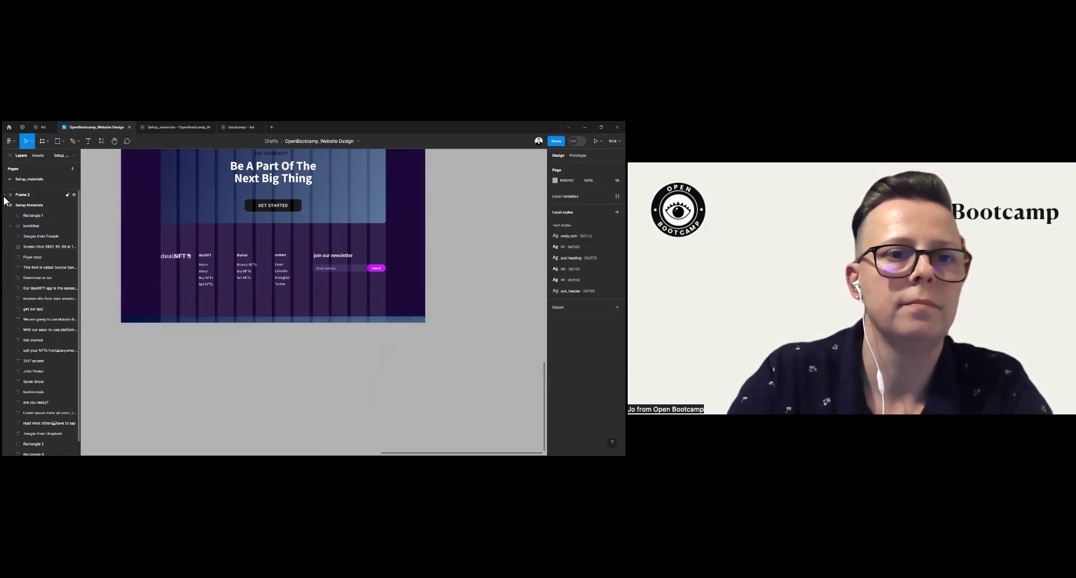
{"action": "left_click", "coordinate": [7, 206]}
{"action": "left_click", "coordinate": [6, 194]}
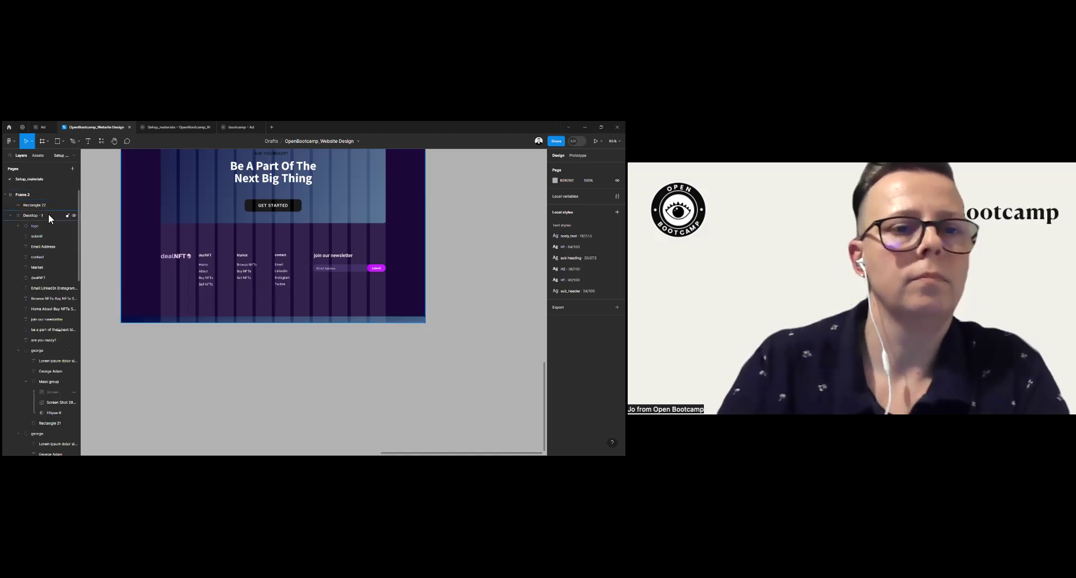
{"action": "left_click_drag", "start_coordinate": [39, 208], "coordinate": [39, 227]}
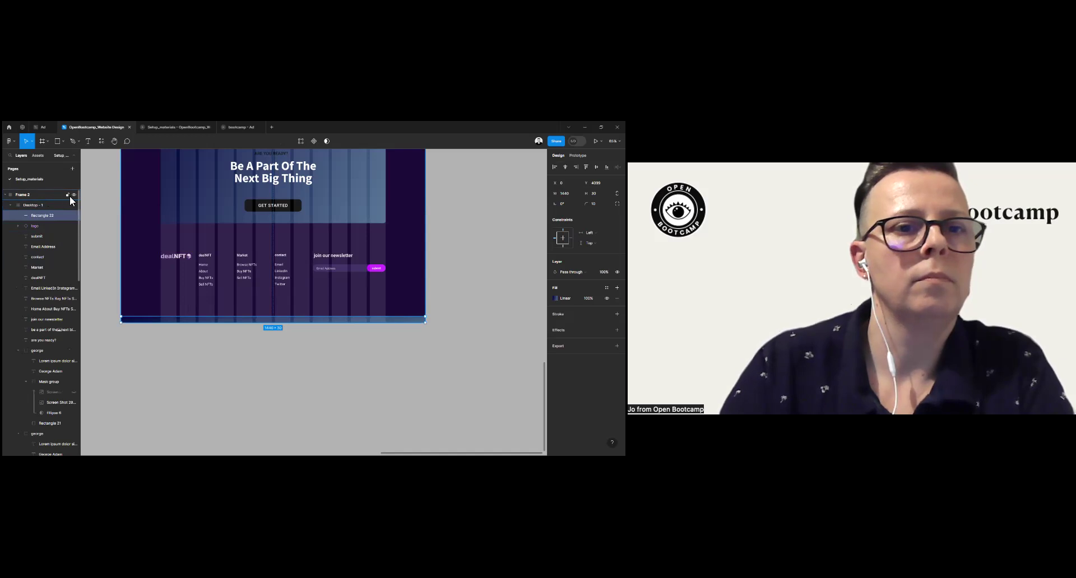
Step: Ungroup Frame 2 so that Desktop - 1 becomes the top-level page frame
{"action": "left_click", "coordinate": [74, 194]}
{"action": "left_click", "coordinate": [75, 195]}
{"action": "left_click", "coordinate": [28, 194]}
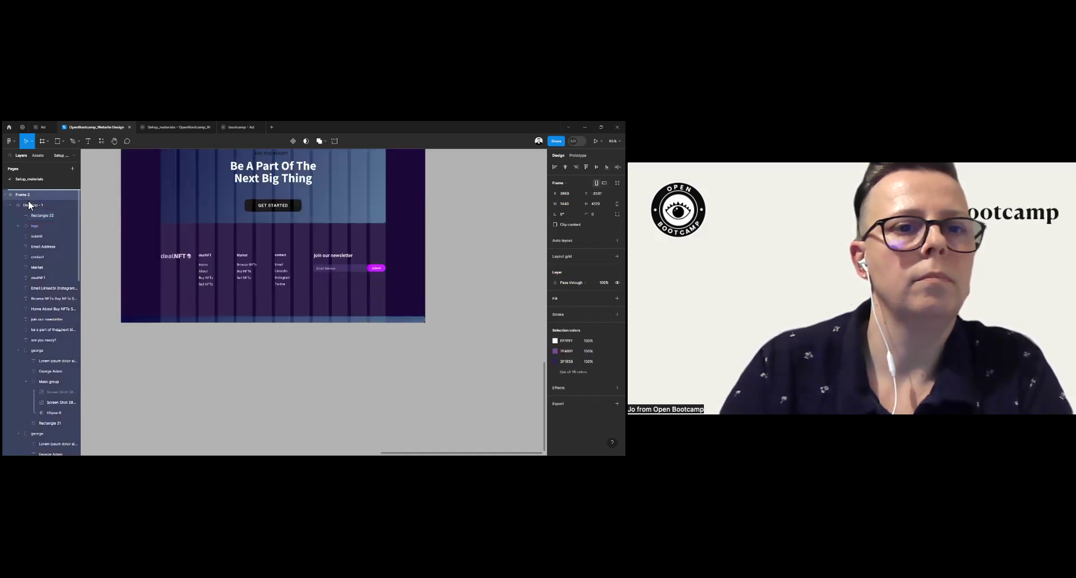
{"action": "right_click", "coordinate": [24, 195]}
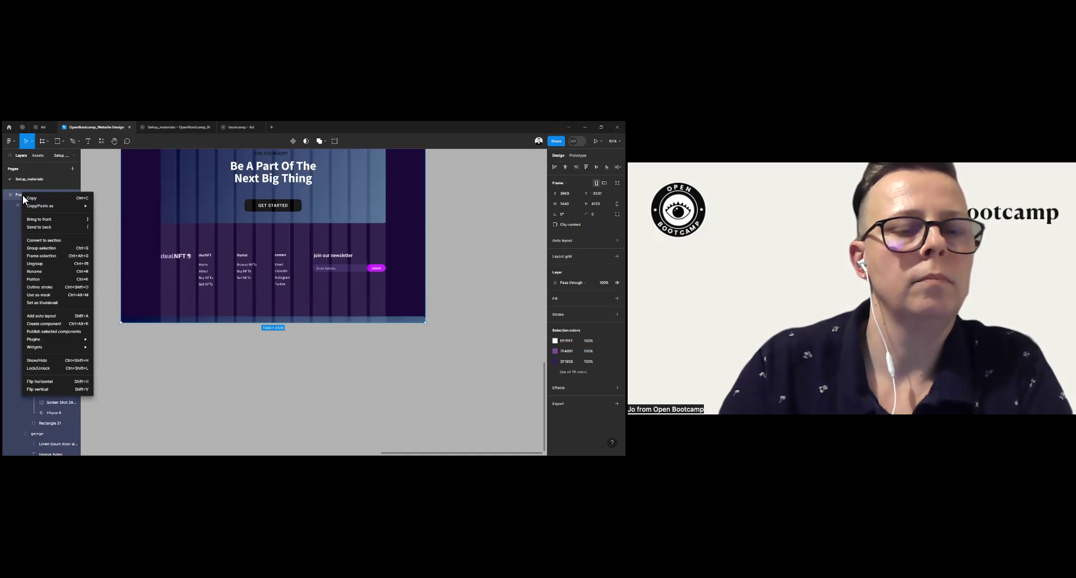
{"action": "left_click", "coordinate": [34, 263]}
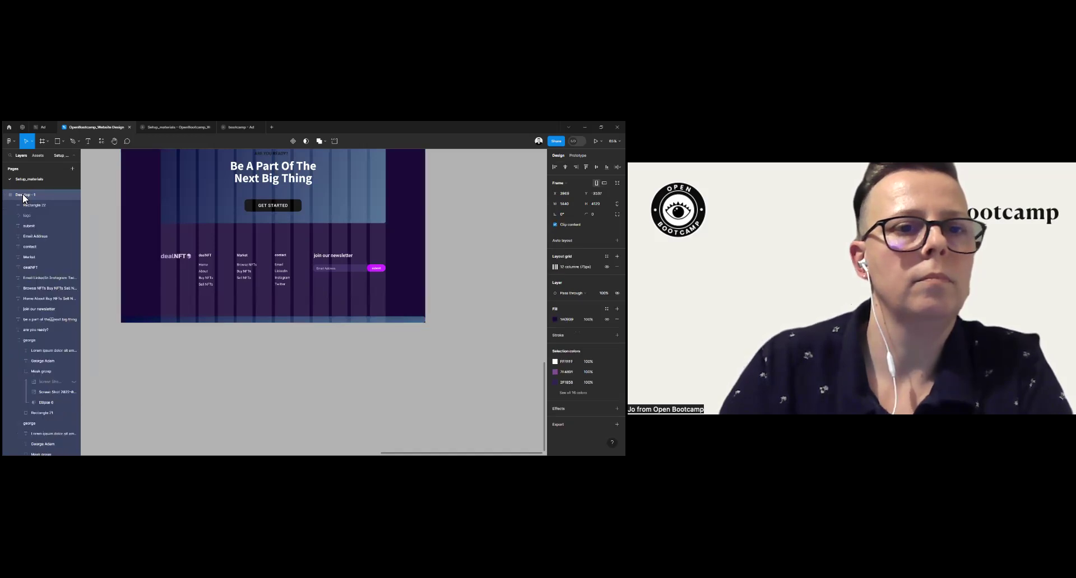
{"action": "left_click", "coordinate": [336, 409]}
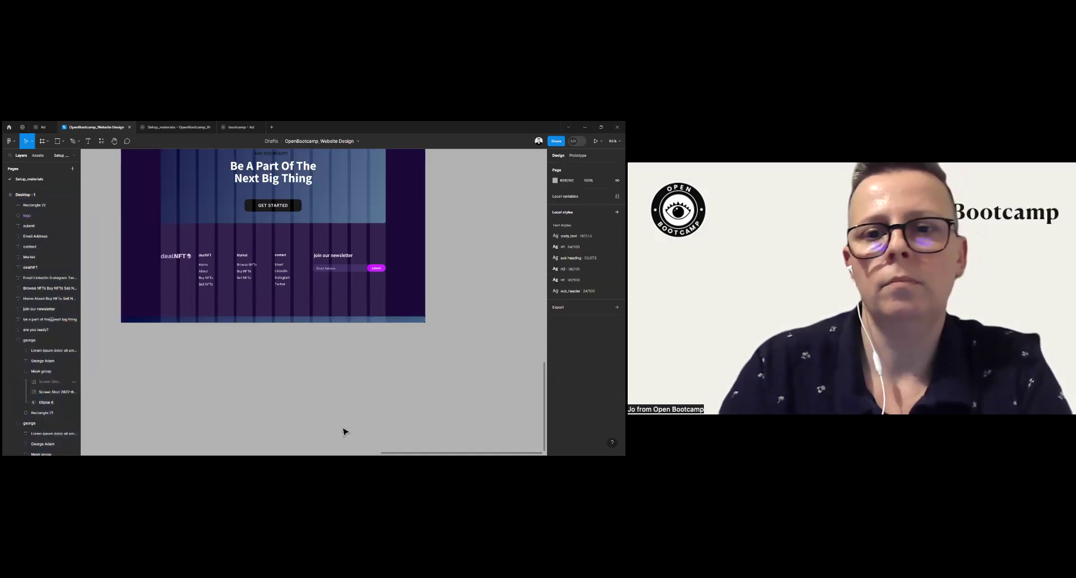
Step: Hide the 12-column layout grid on Desktop - 1 and review the page down to the footer
{"action": "key", "text": "shift+1"}
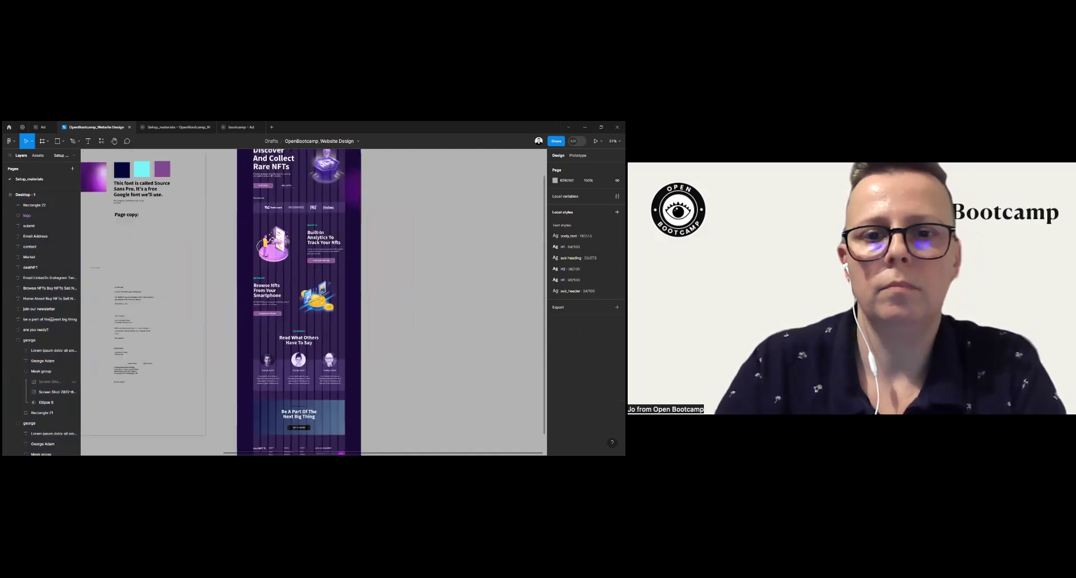
{"action": "scroll", "coordinate": [271, 192], "scroll_direction": "up", "scroll_amount": 1}
{"action": "left_click", "coordinate": [270, 191]}
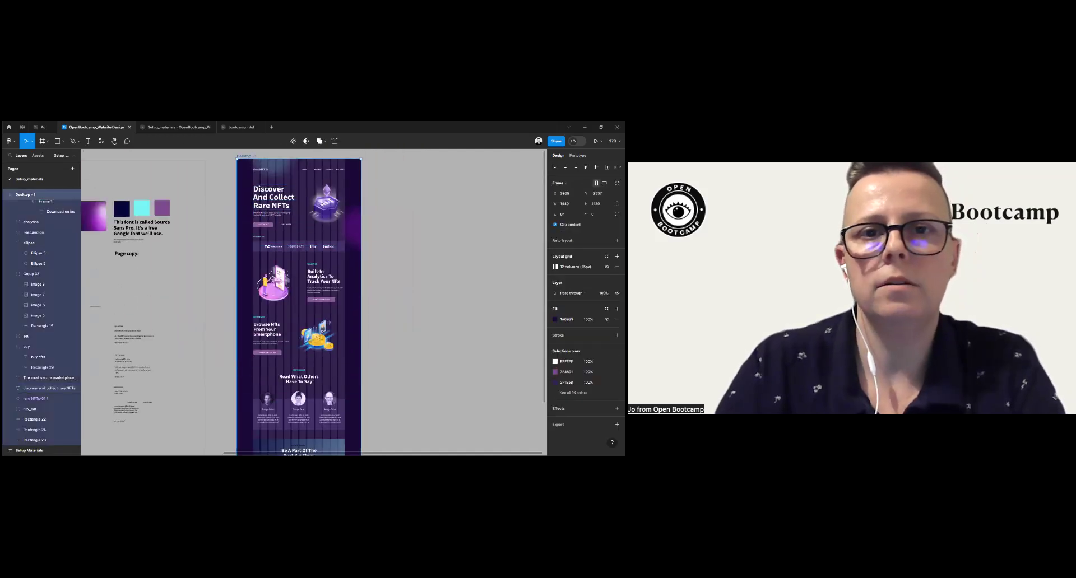
{"action": "scroll", "coordinate": [299, 302], "scroll_direction": "down", "scroll_amount": 1}
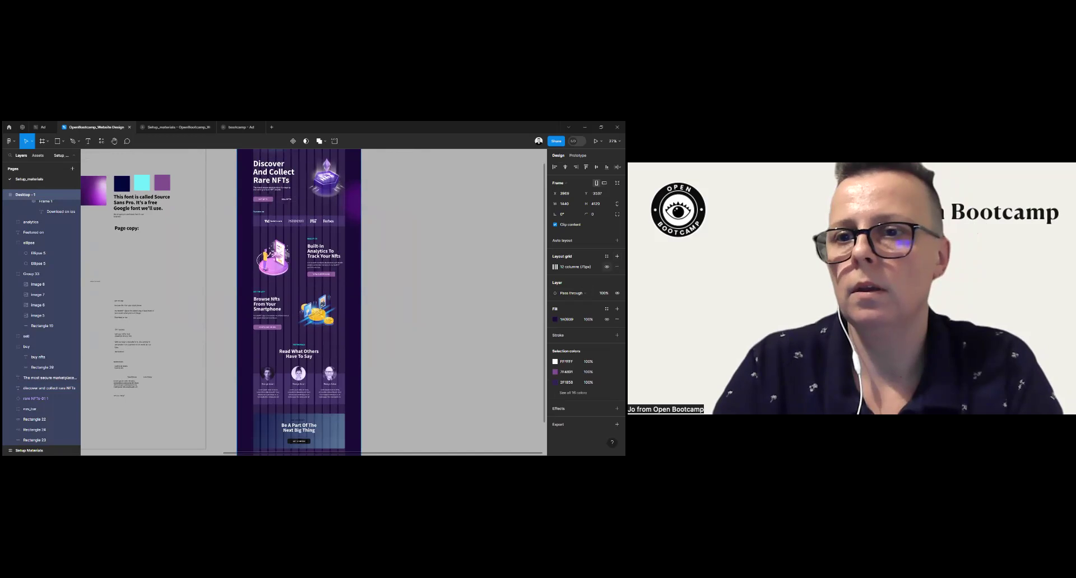
{"action": "left_click", "coordinate": [606, 267]}
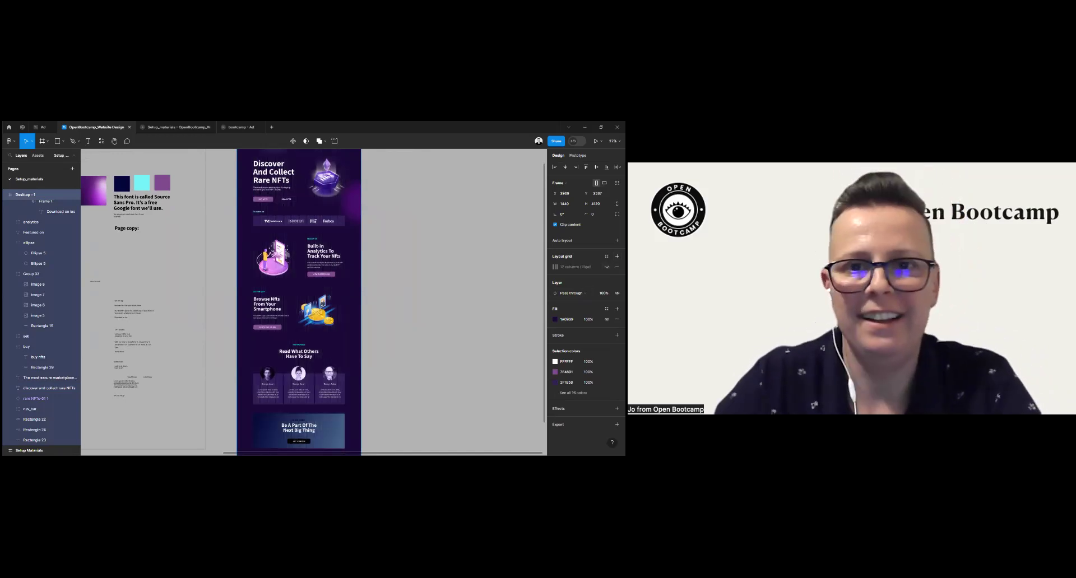
{"action": "scroll", "coordinate": [298, 302], "scroll_direction": "down", "scroll_amount": 2}
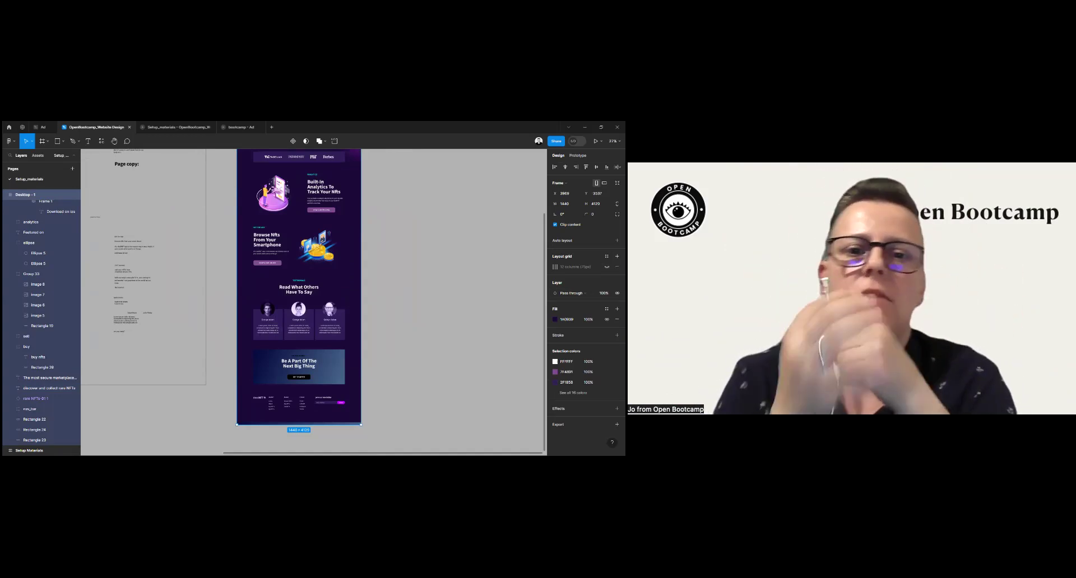
{"action": "scroll", "coordinate": [332, 199], "scroll_direction": "up", "scroll_amount": 1}
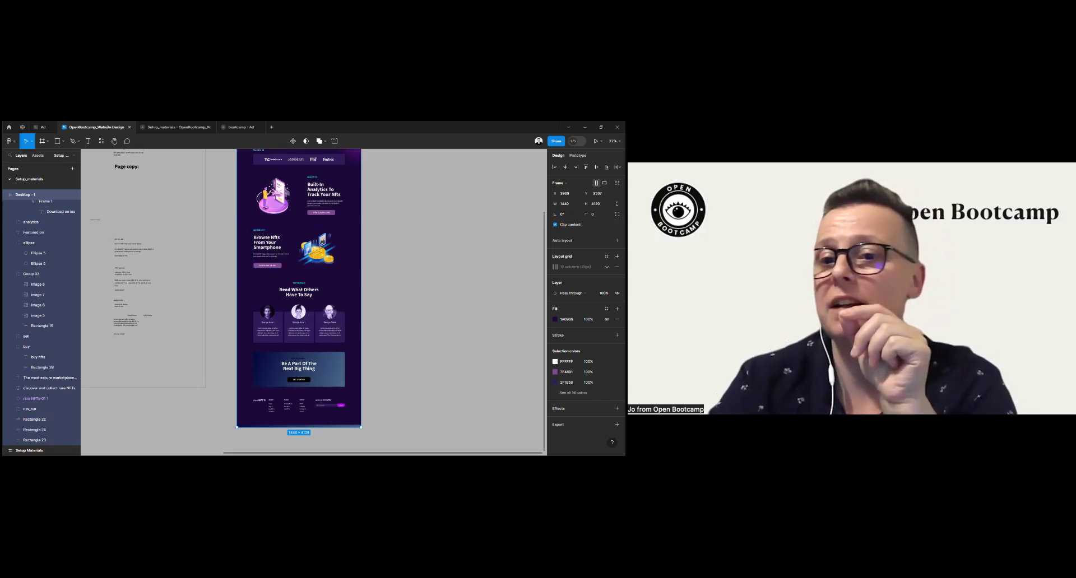
Step: Inspect the Built-In Analytics heading and nudge the Be A Part Of The Next Big Thing heading slightly lower in its banner
{"action": "left_click", "coordinate": [275, 196]}
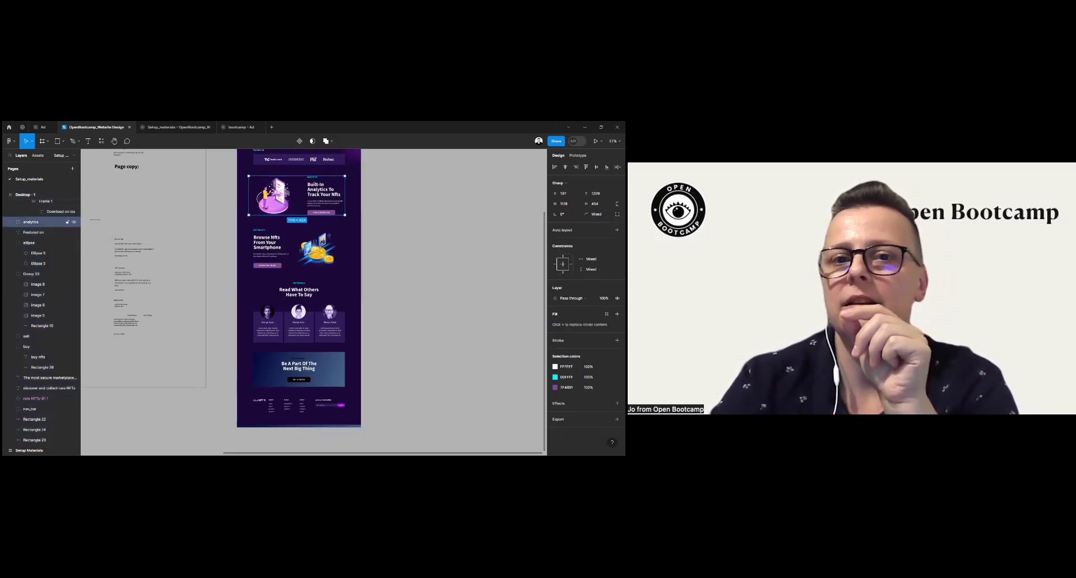
{"action": "double_click", "coordinate": [328, 191]}
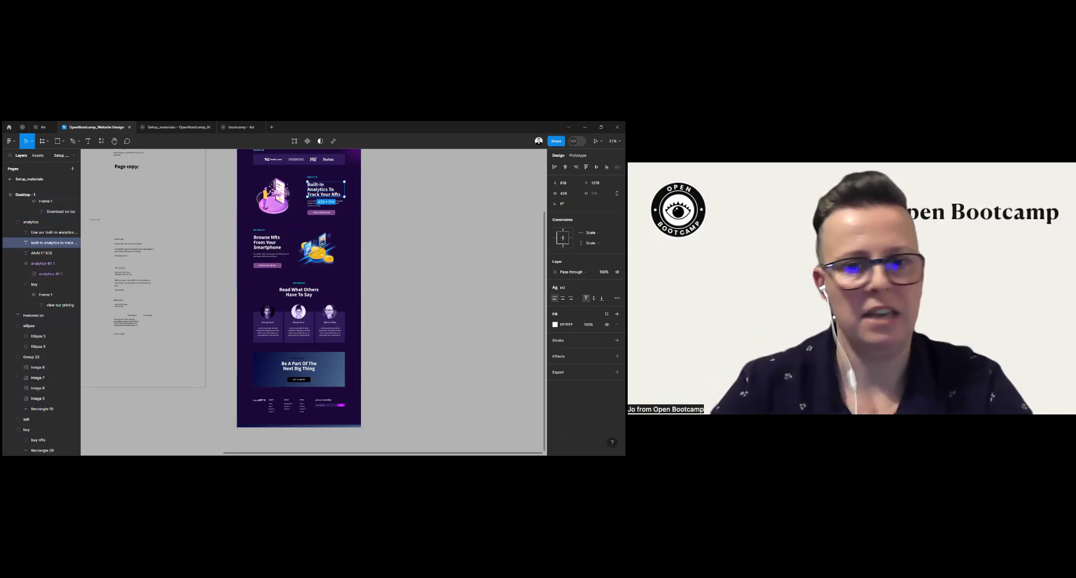
{"action": "left_click", "coordinate": [308, 373]}
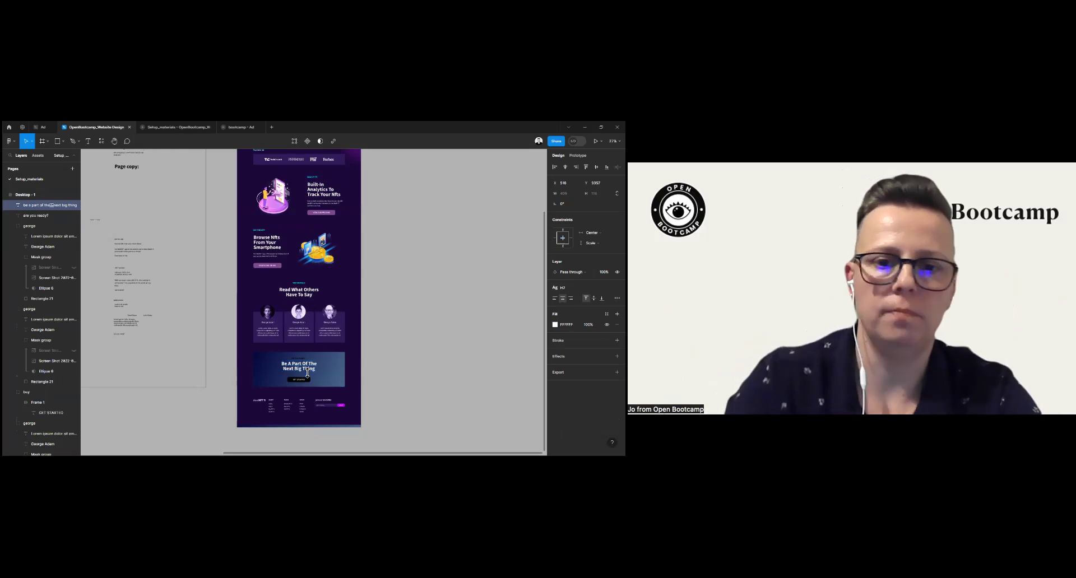
{"action": "left_click_drag", "start_coordinate": [307, 373], "coordinate": [310, 379]}
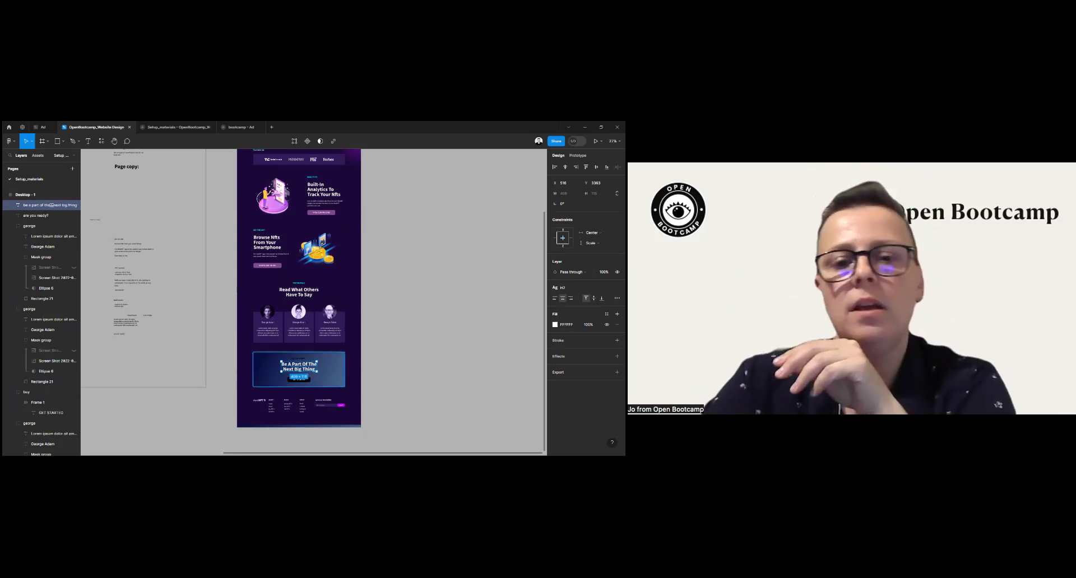
{"action": "left_click", "coordinate": [344, 305]}
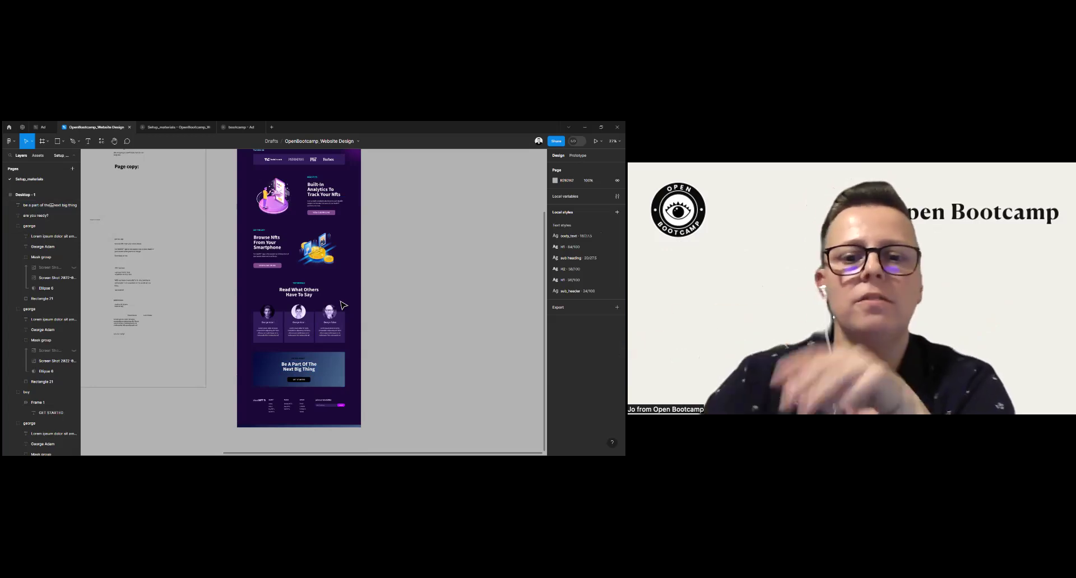
Step: Compare the full page design with the hand-drawn wireframe and setup materials, and inspect the call-to-action banner and middle testimonial card
{"action": "scroll", "coordinate": [299, 303], "scroll_direction": "up", "scroll_amount": 3}
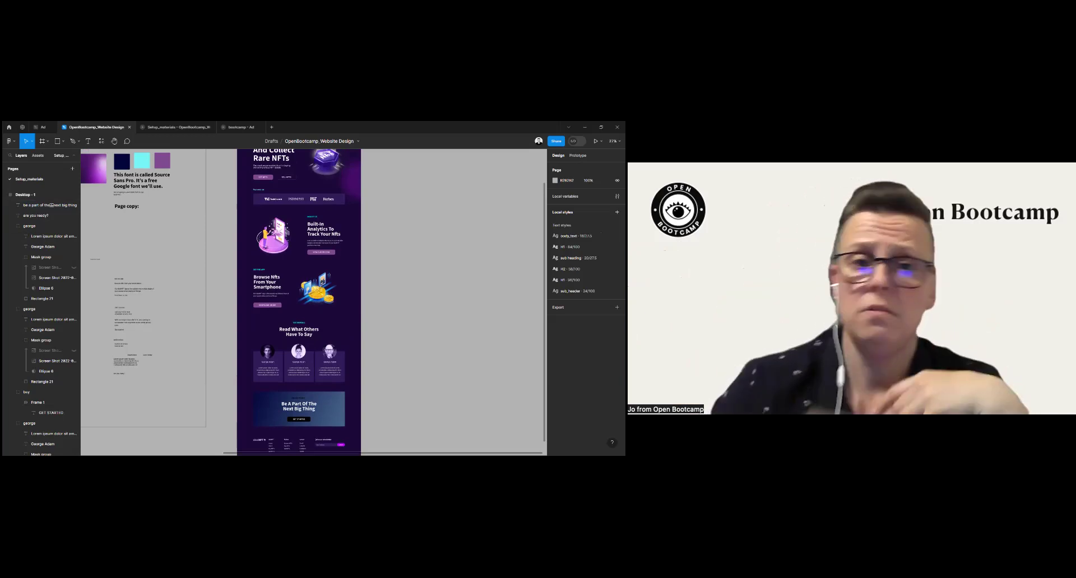
{"action": "left_click_drag", "start_coordinate": [248, 275], "coordinate": [464, 291]}
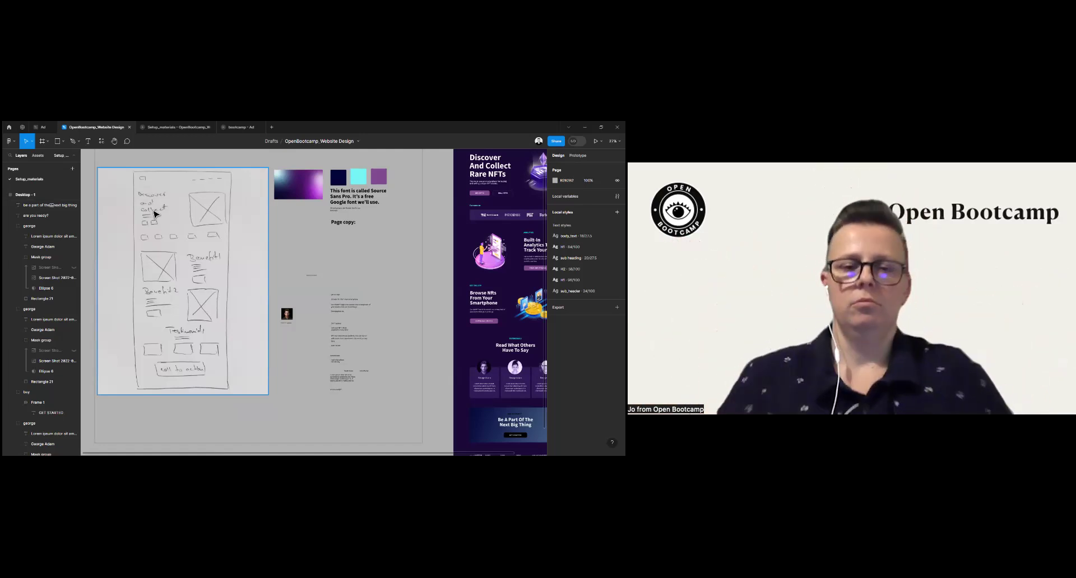
{"action": "scroll", "coordinate": [323, 303], "scroll_direction": "down", "scroll_amount": 1}
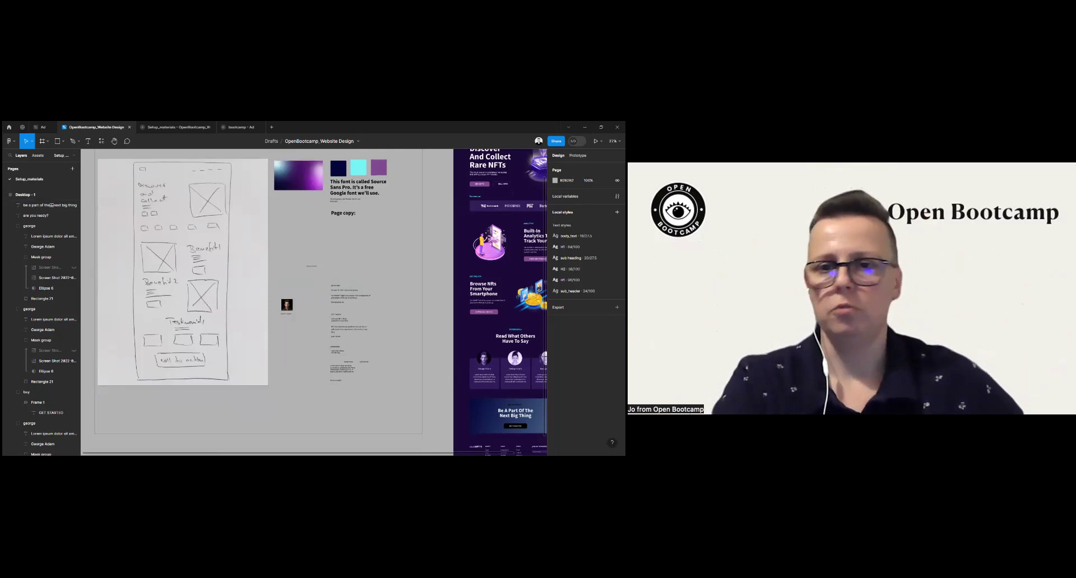
{"action": "scroll", "coordinate": [296, 295], "scroll_direction": "right", "scroll_amount": 5}
{"action": "scroll", "coordinate": [300, 297], "scroll_direction": "down", "scroll_amount": 3}
{"action": "scroll", "coordinate": [303, 300], "scroll_direction": "up", "scroll_amount": 3}
{"action": "scroll", "coordinate": [303, 300], "scroll_direction": "up", "scroll_amount": 4}
{"action": "scroll", "coordinate": [303, 300], "scroll_direction": "down", "scroll_amount": 2}
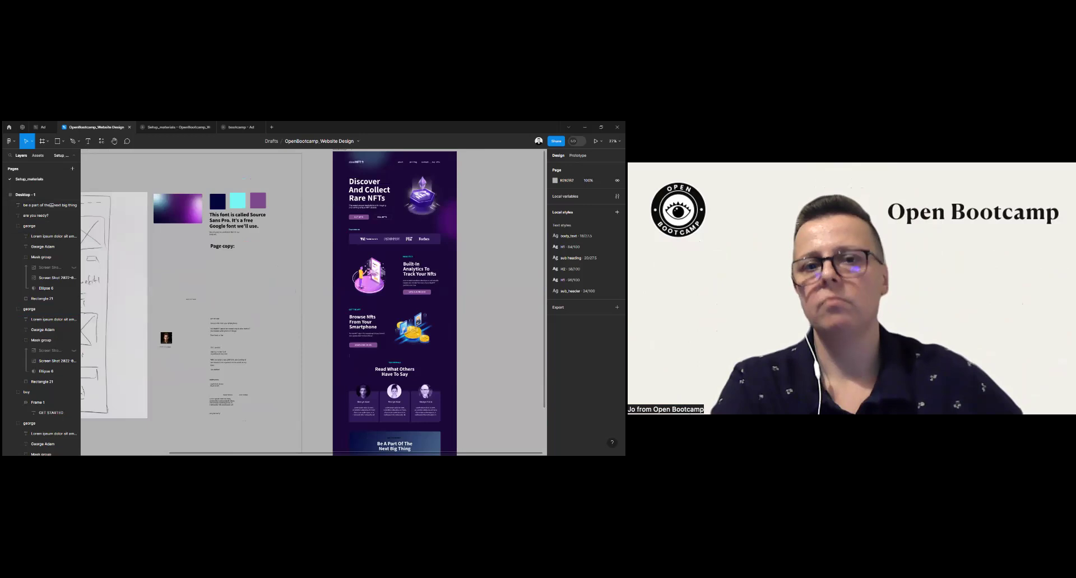
{"action": "scroll", "coordinate": [394, 392], "scroll_direction": "down", "scroll_amount": 2}
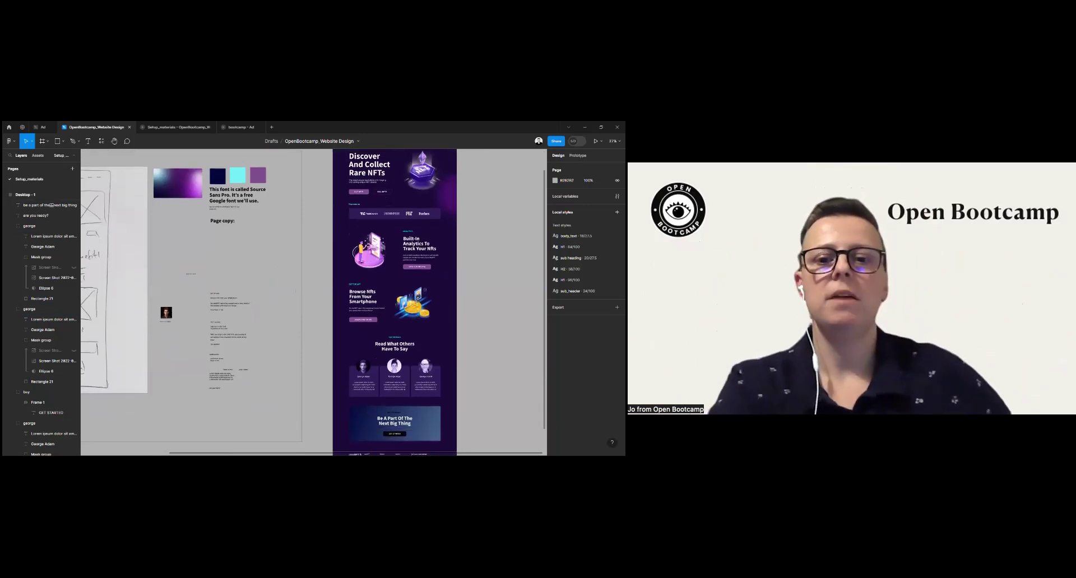
{"action": "left_click", "coordinate": [395, 414]}
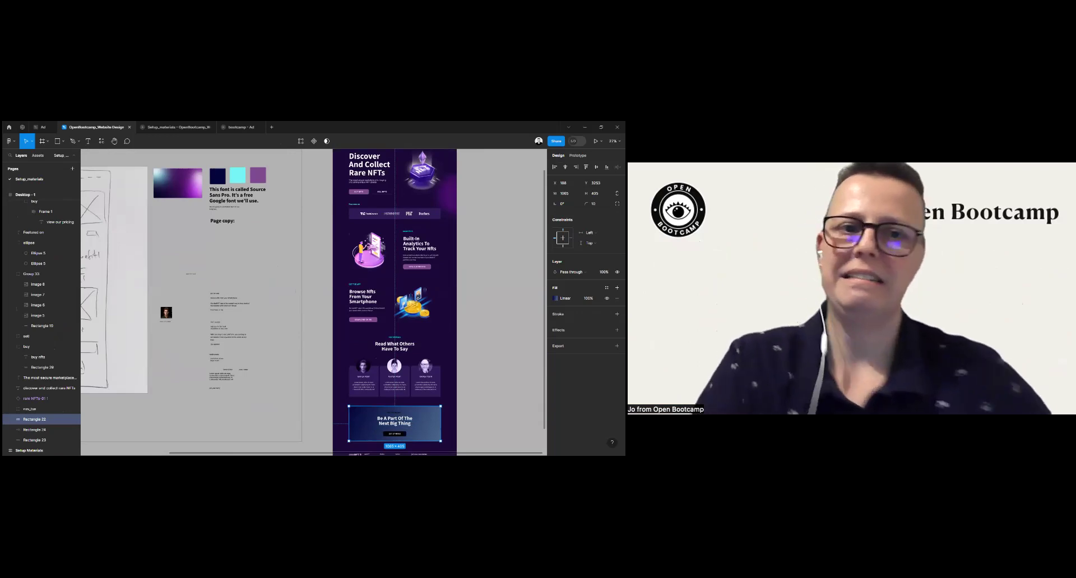
{"action": "scroll", "coordinate": [314, 302], "scroll_direction": "down", "scroll_amount": 1}
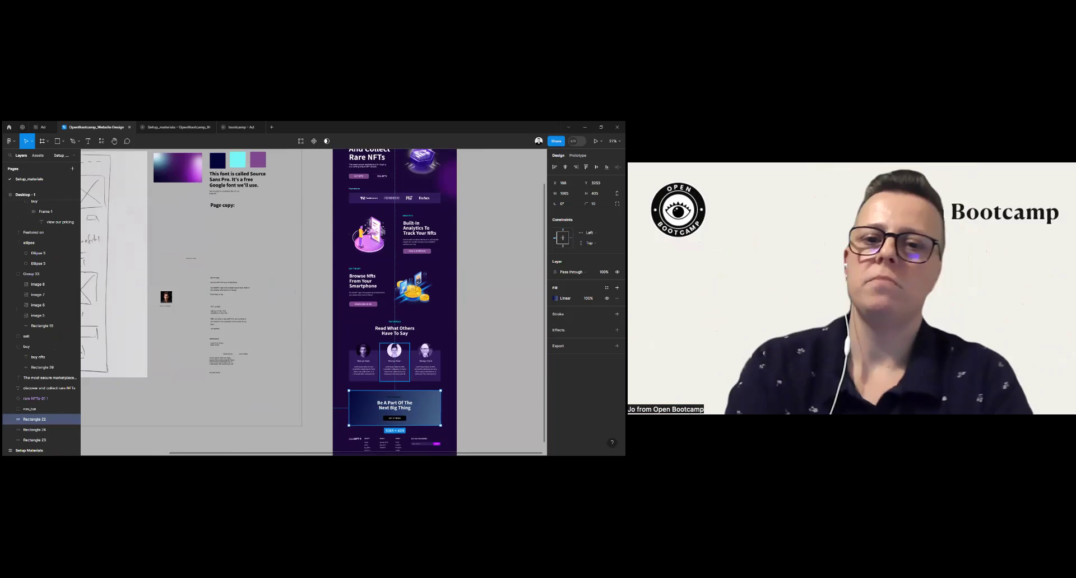
{"action": "left_click", "coordinate": [394, 361]}
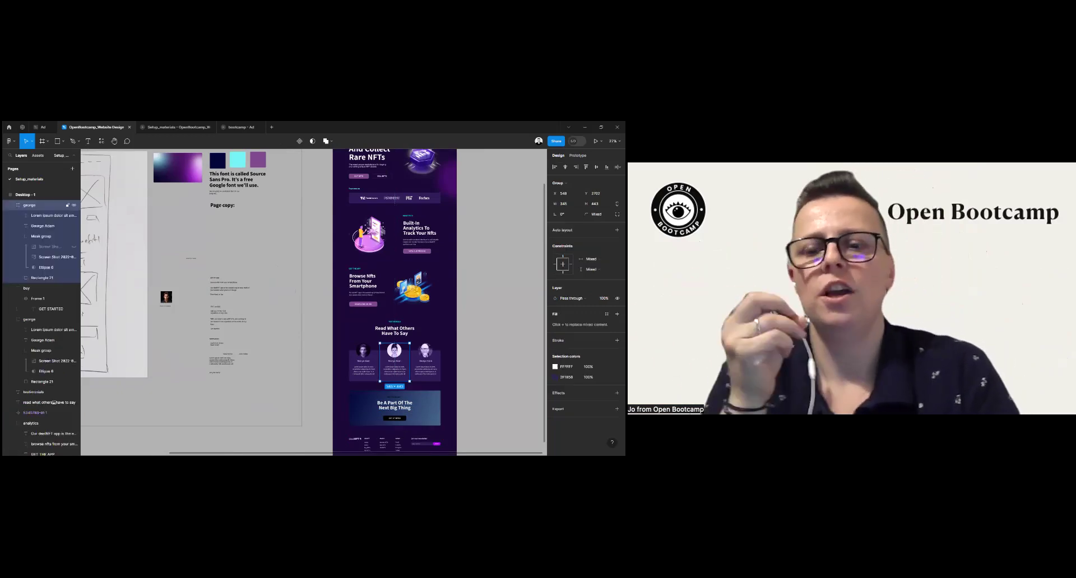